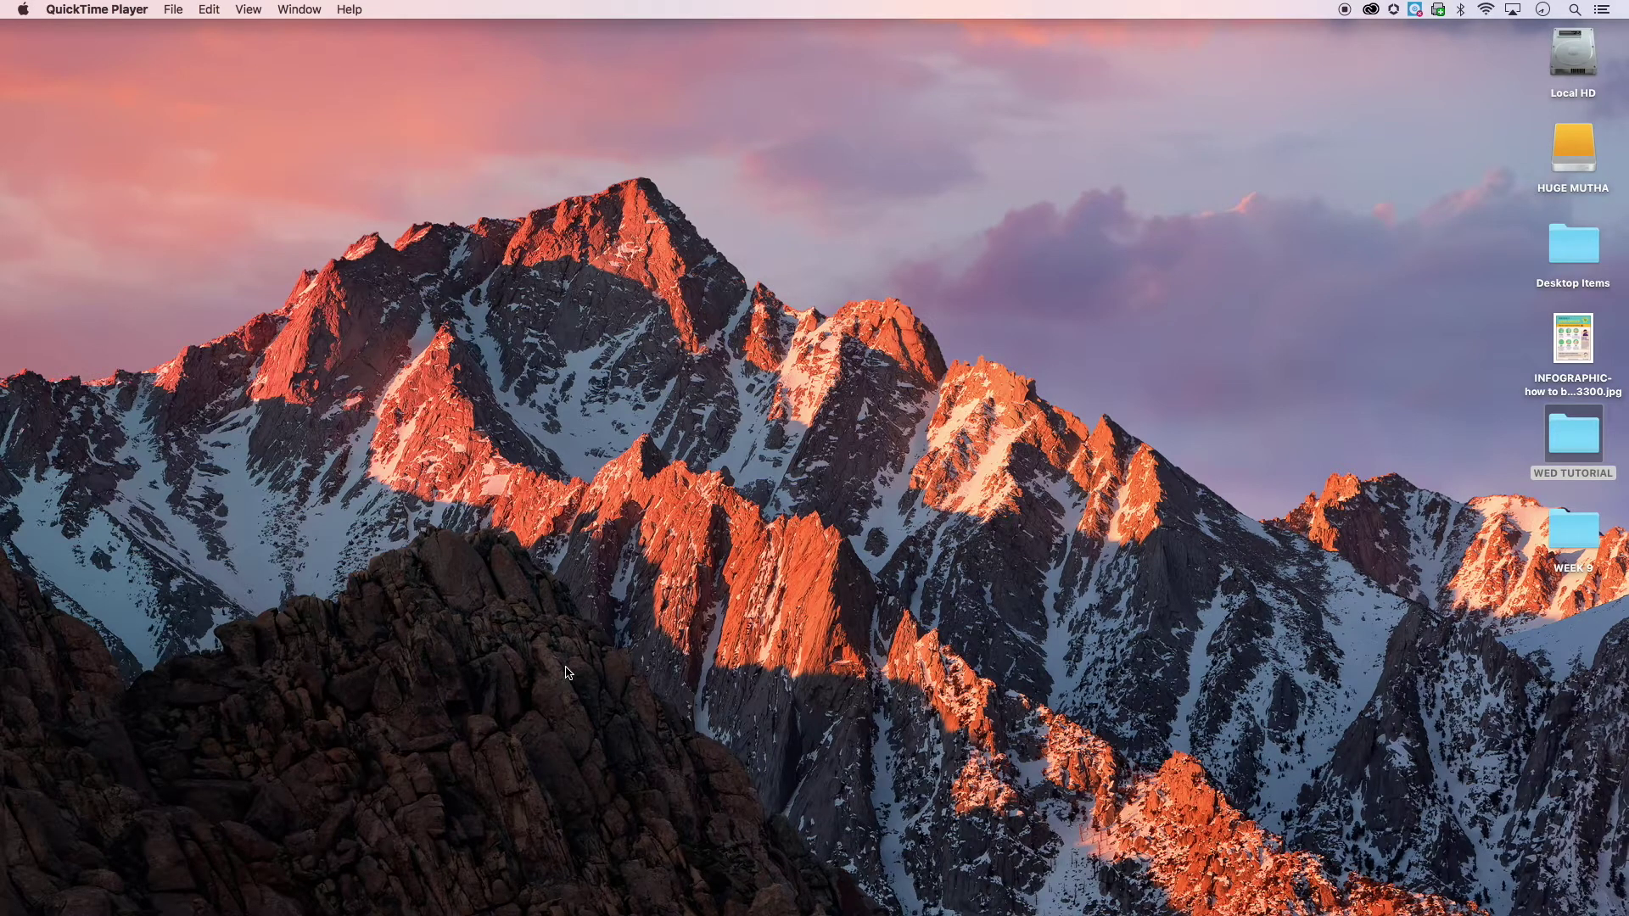
Switch to Google Chrome and search the web for "coronavirus spread" in a new tab
mouse_move(543, 901)
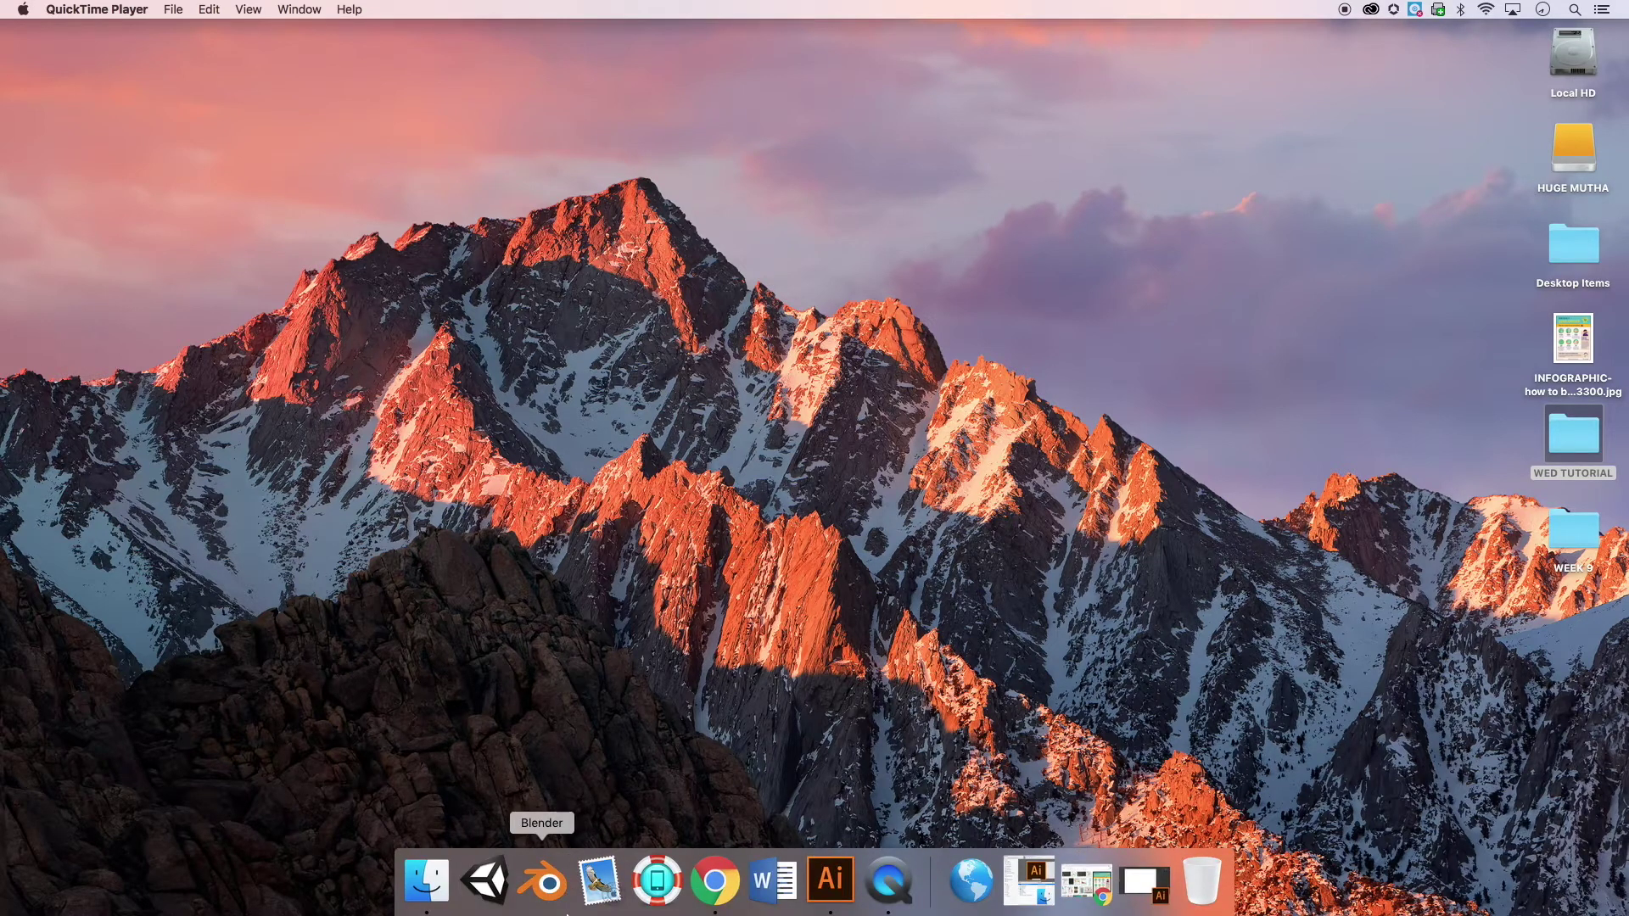
left_click(715, 882)
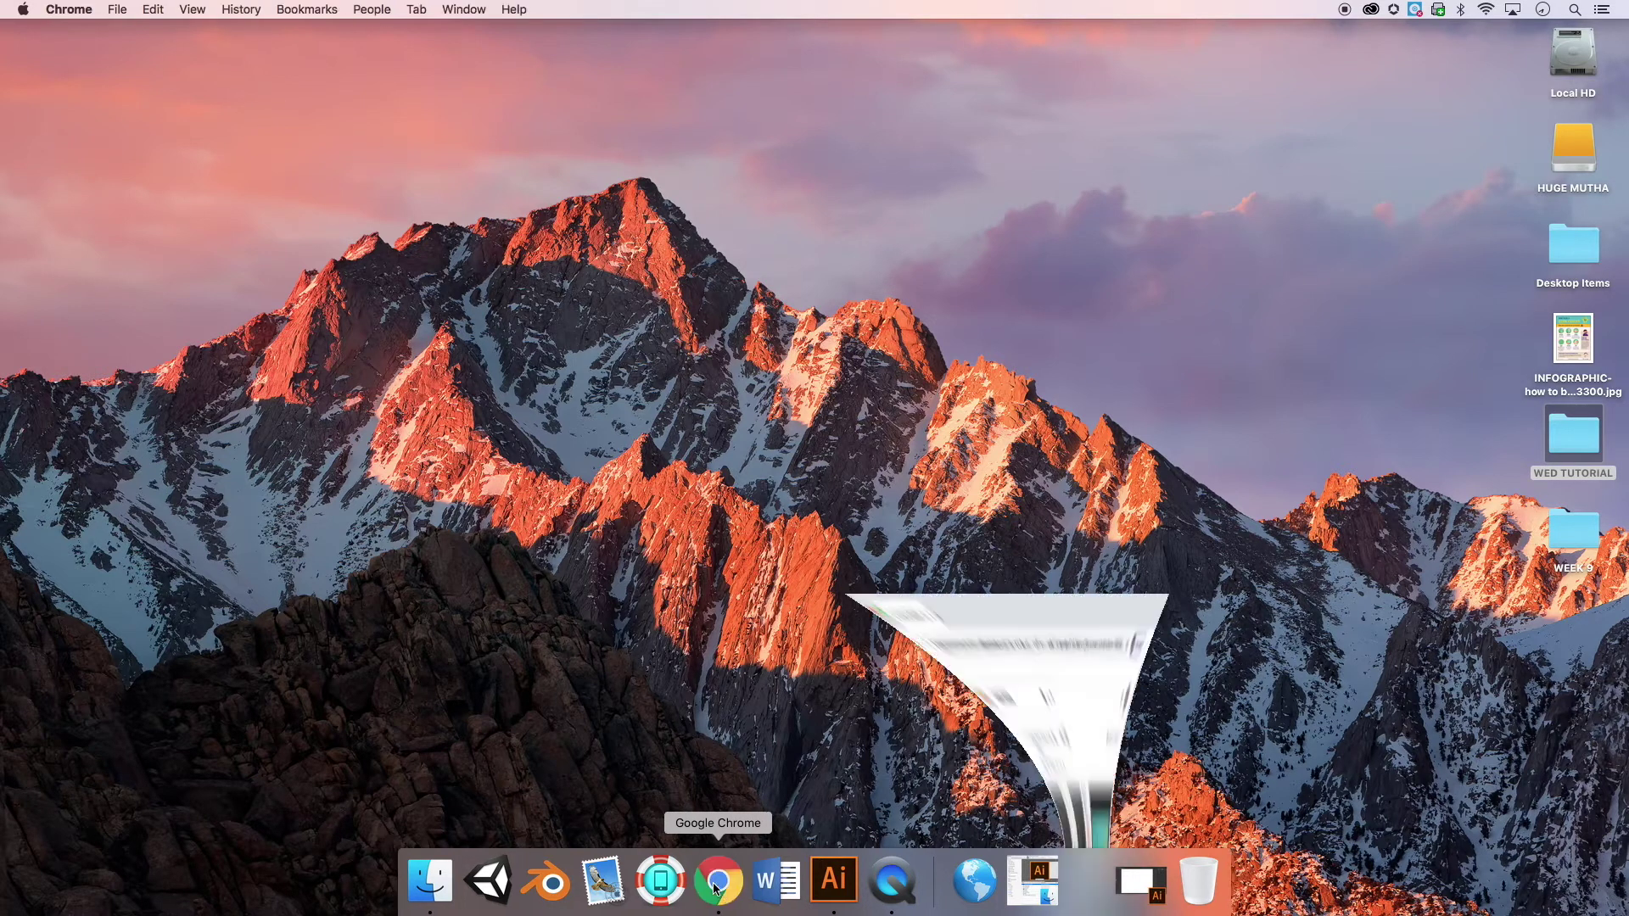
left_click(335, 41)
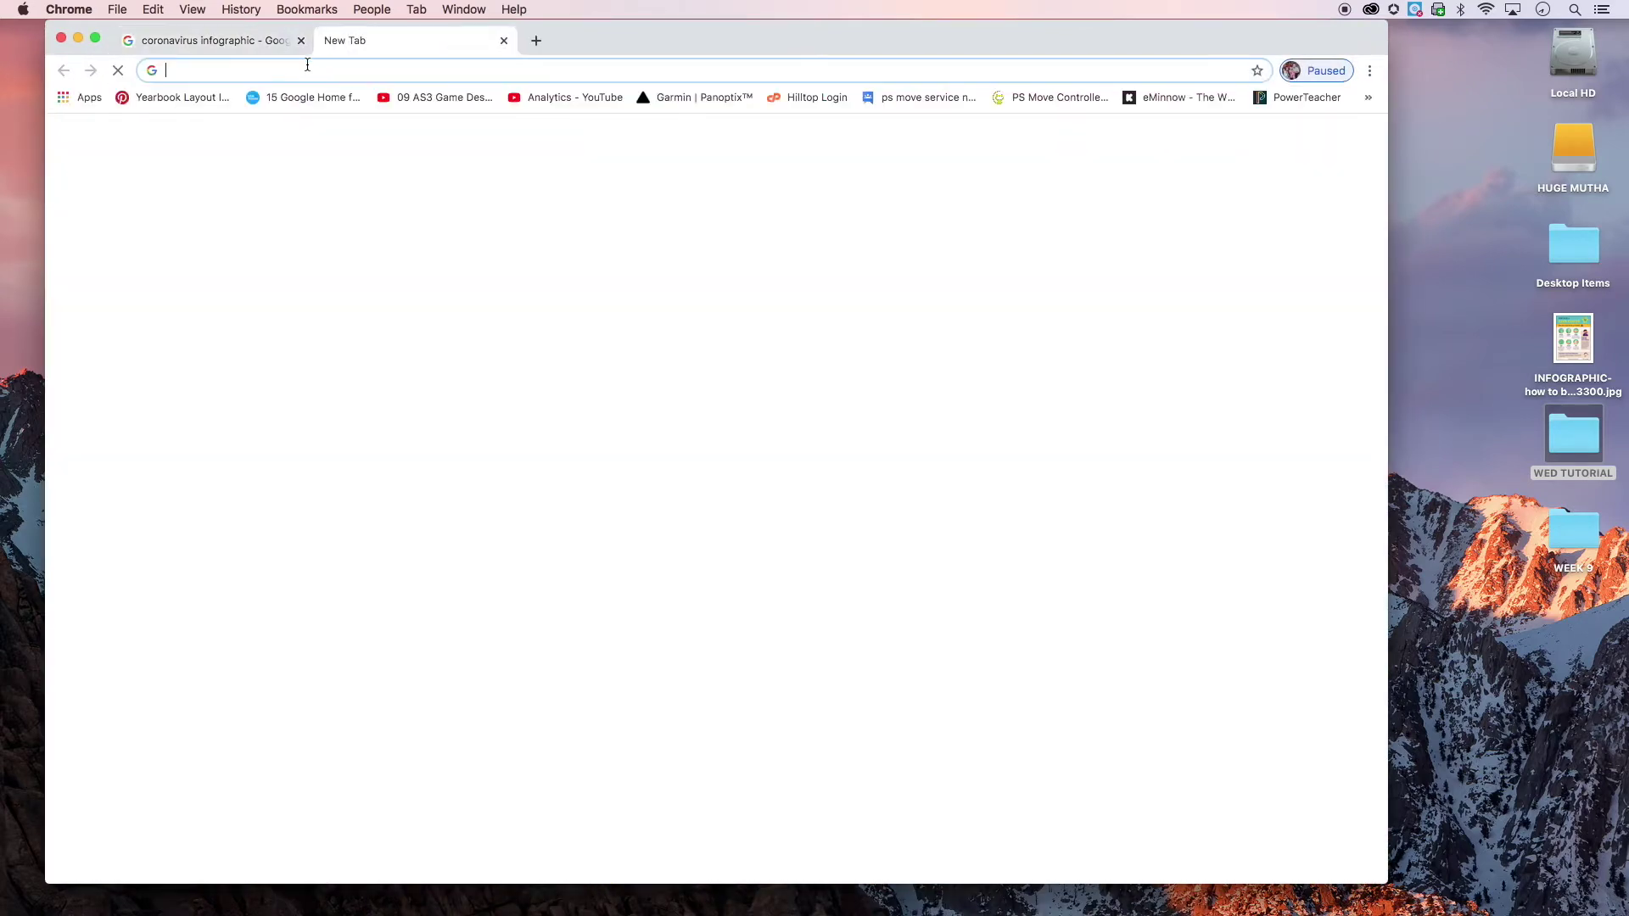
left_click(310, 70)
type("cor")
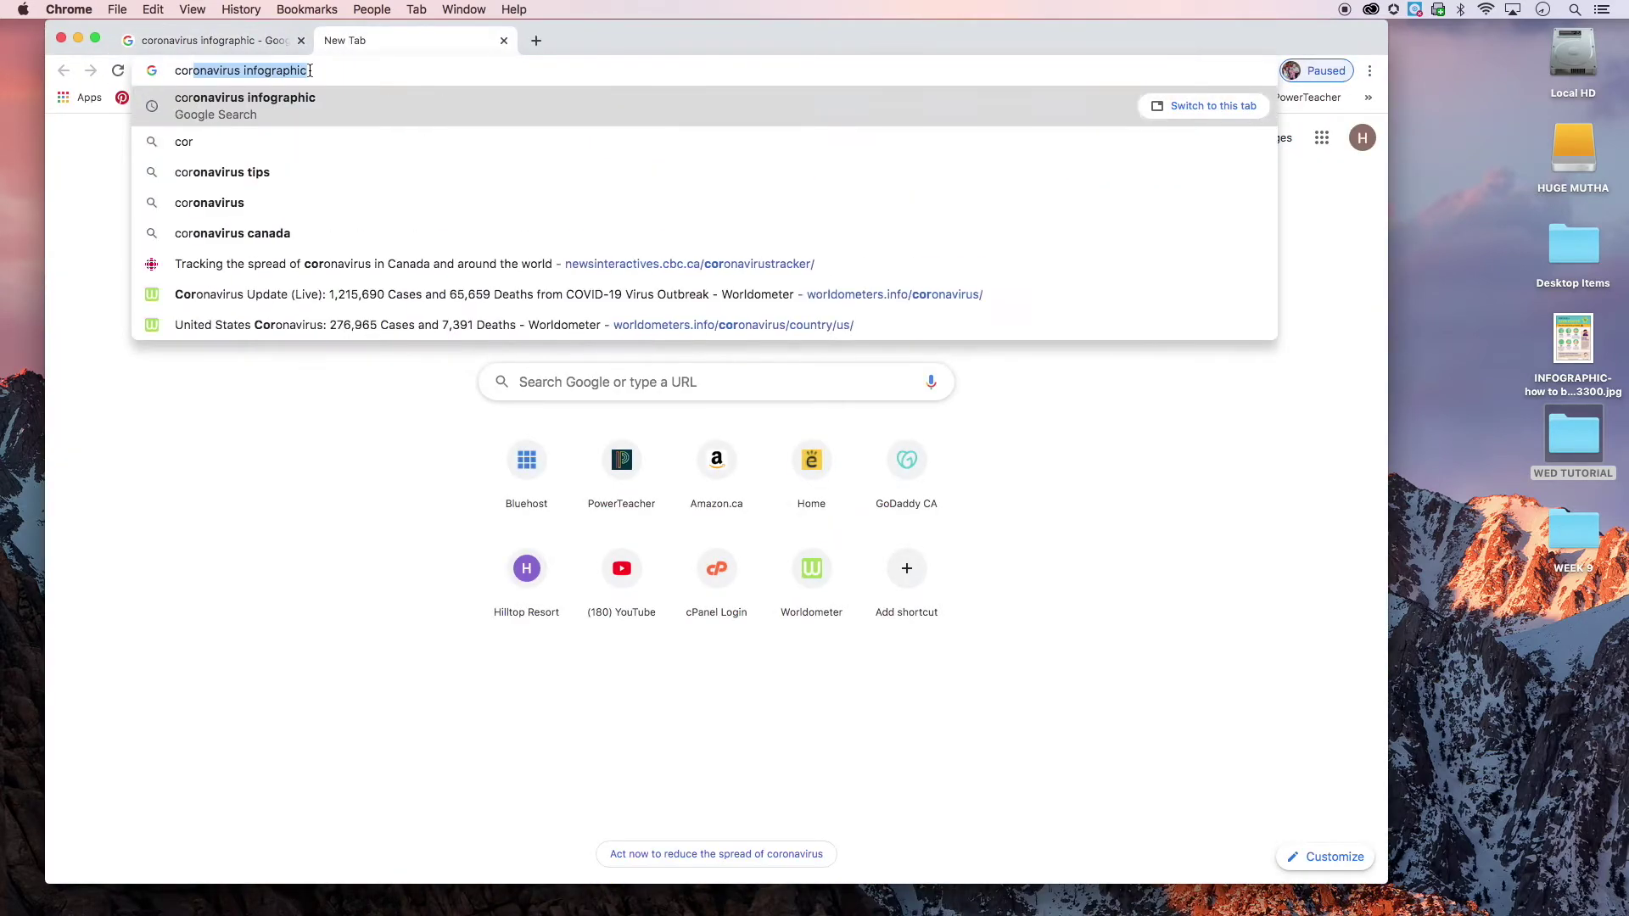
type("onavirus spread")
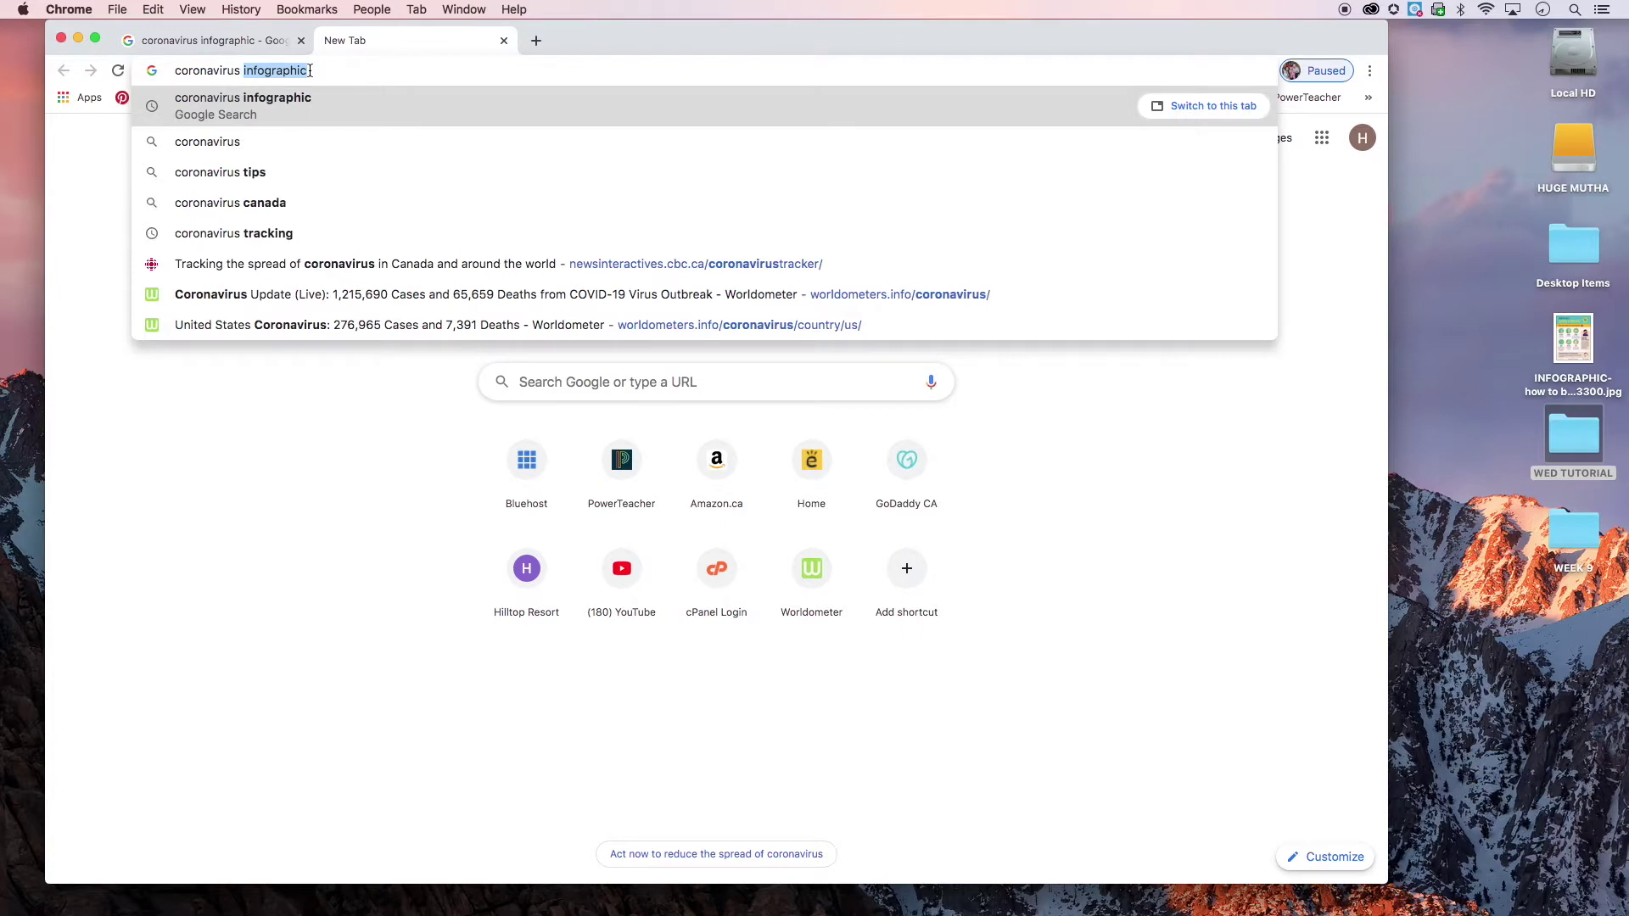
key("Return")
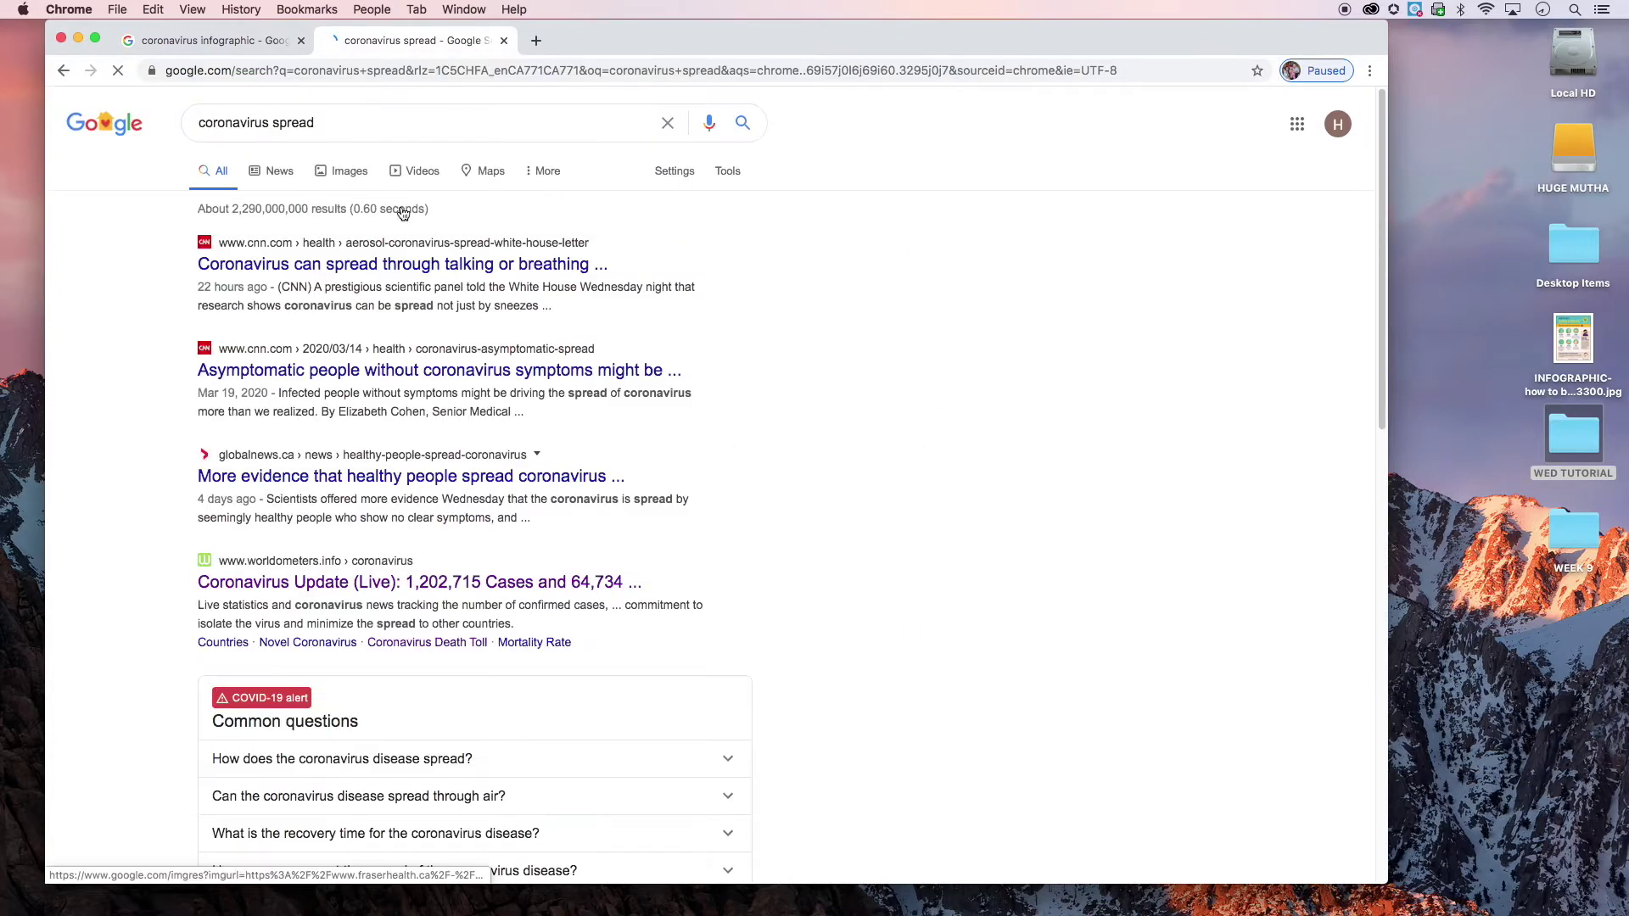
Open the CNN search result about coronavirus spreading through talking or breathing and skim the article from start to end and back
left_click(347, 270)
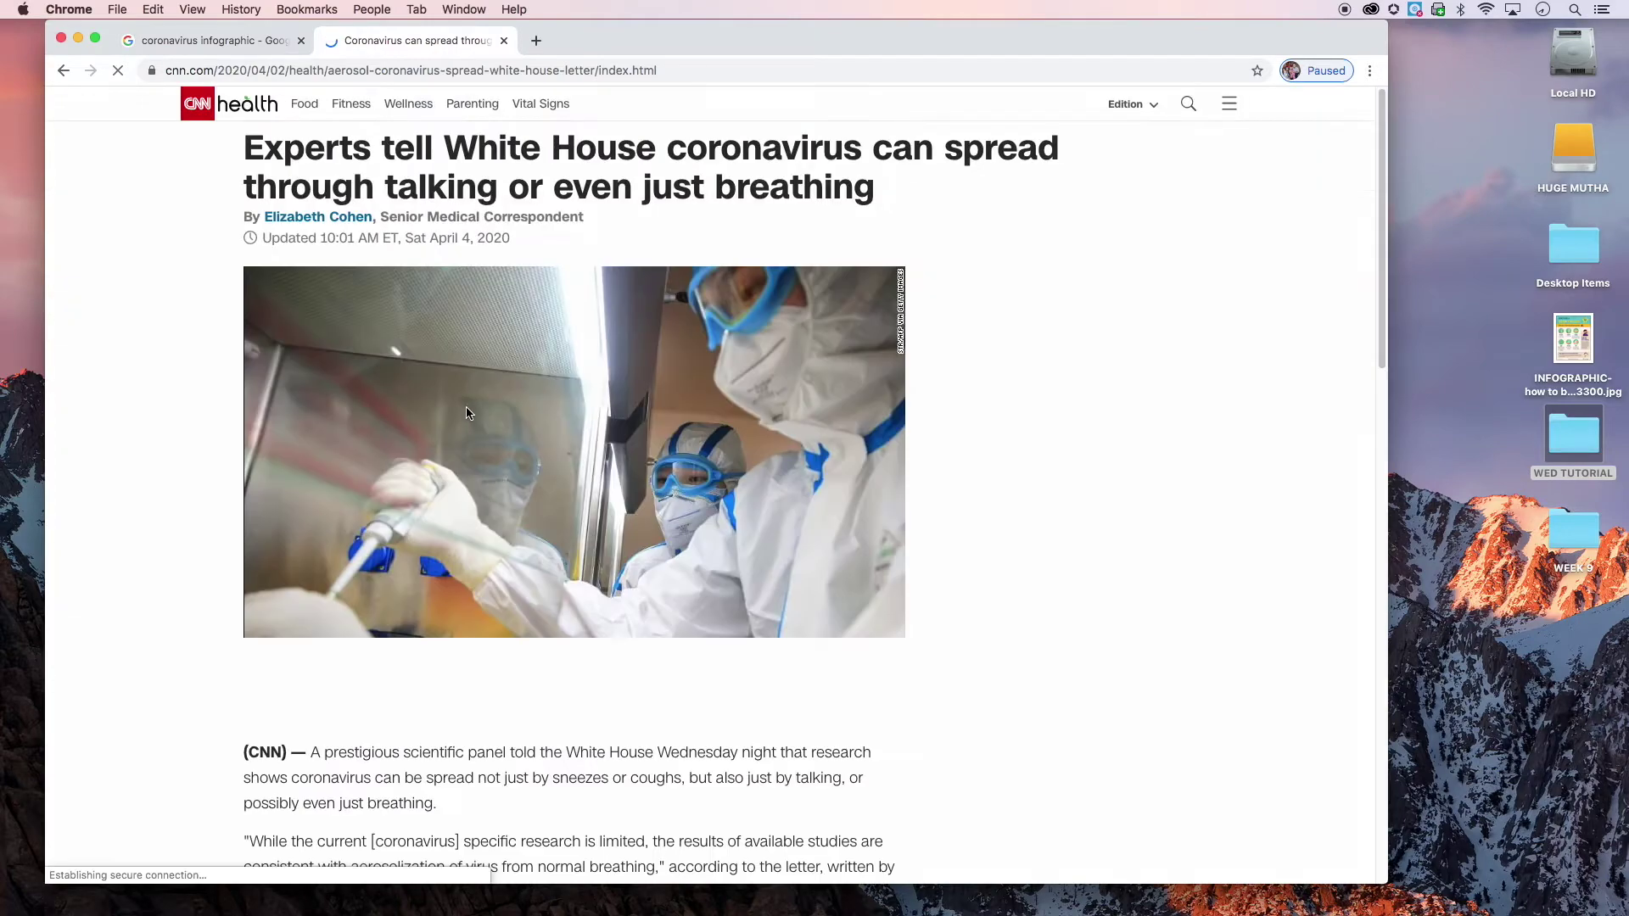
scroll(462, 424, "down", 5)
scroll(468, 429, "down", 15)
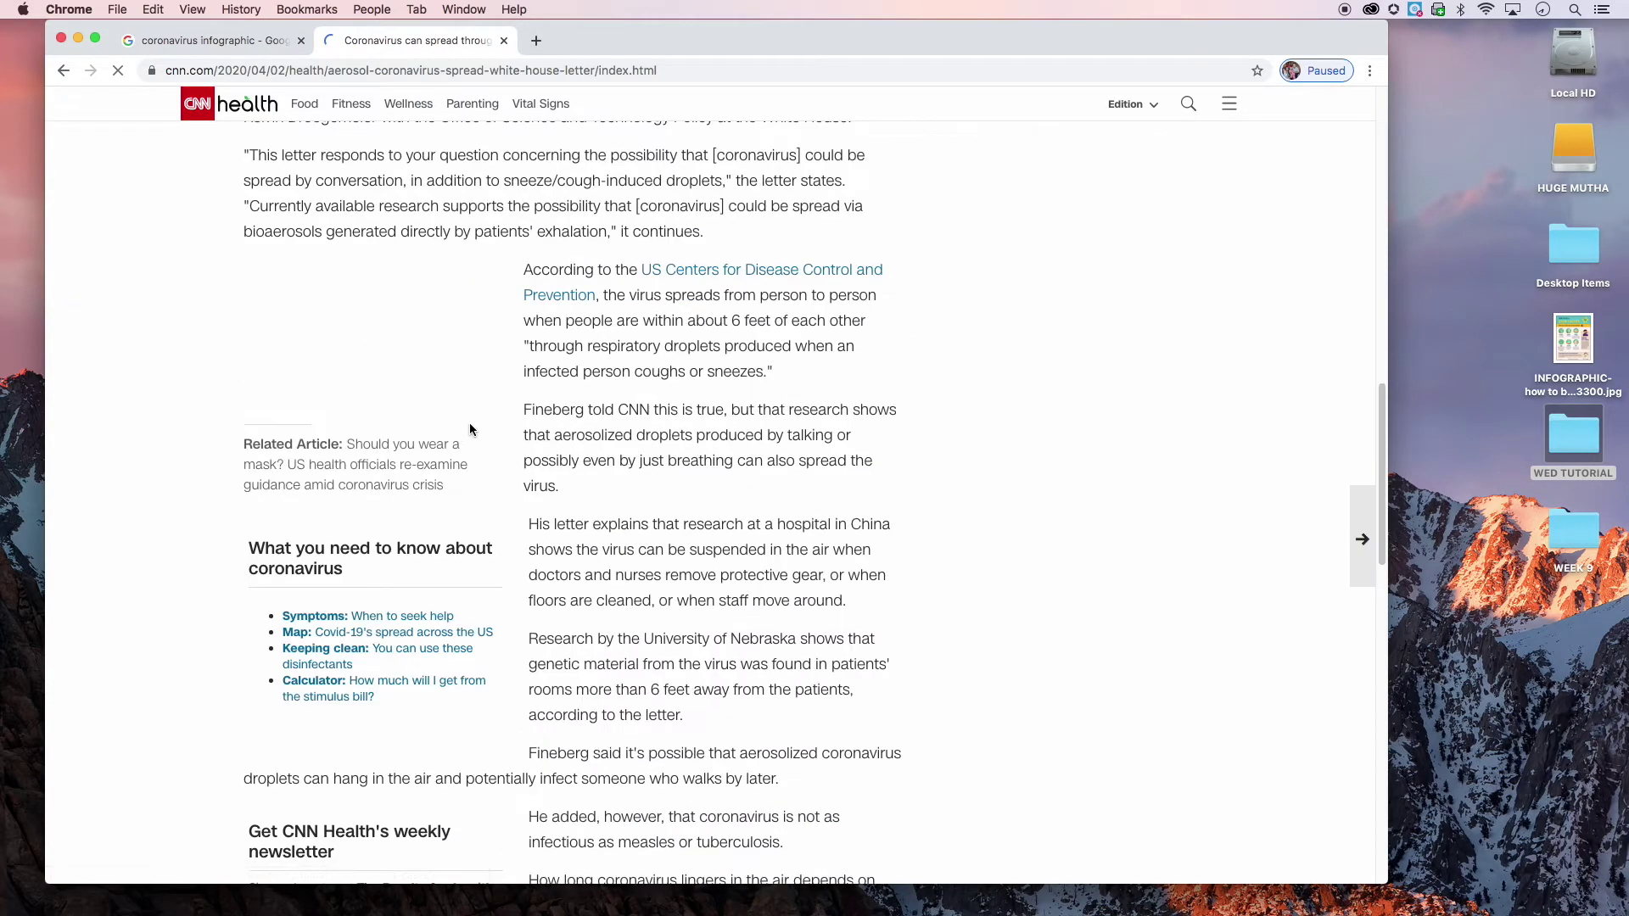
scroll(471, 418, "up", 8)
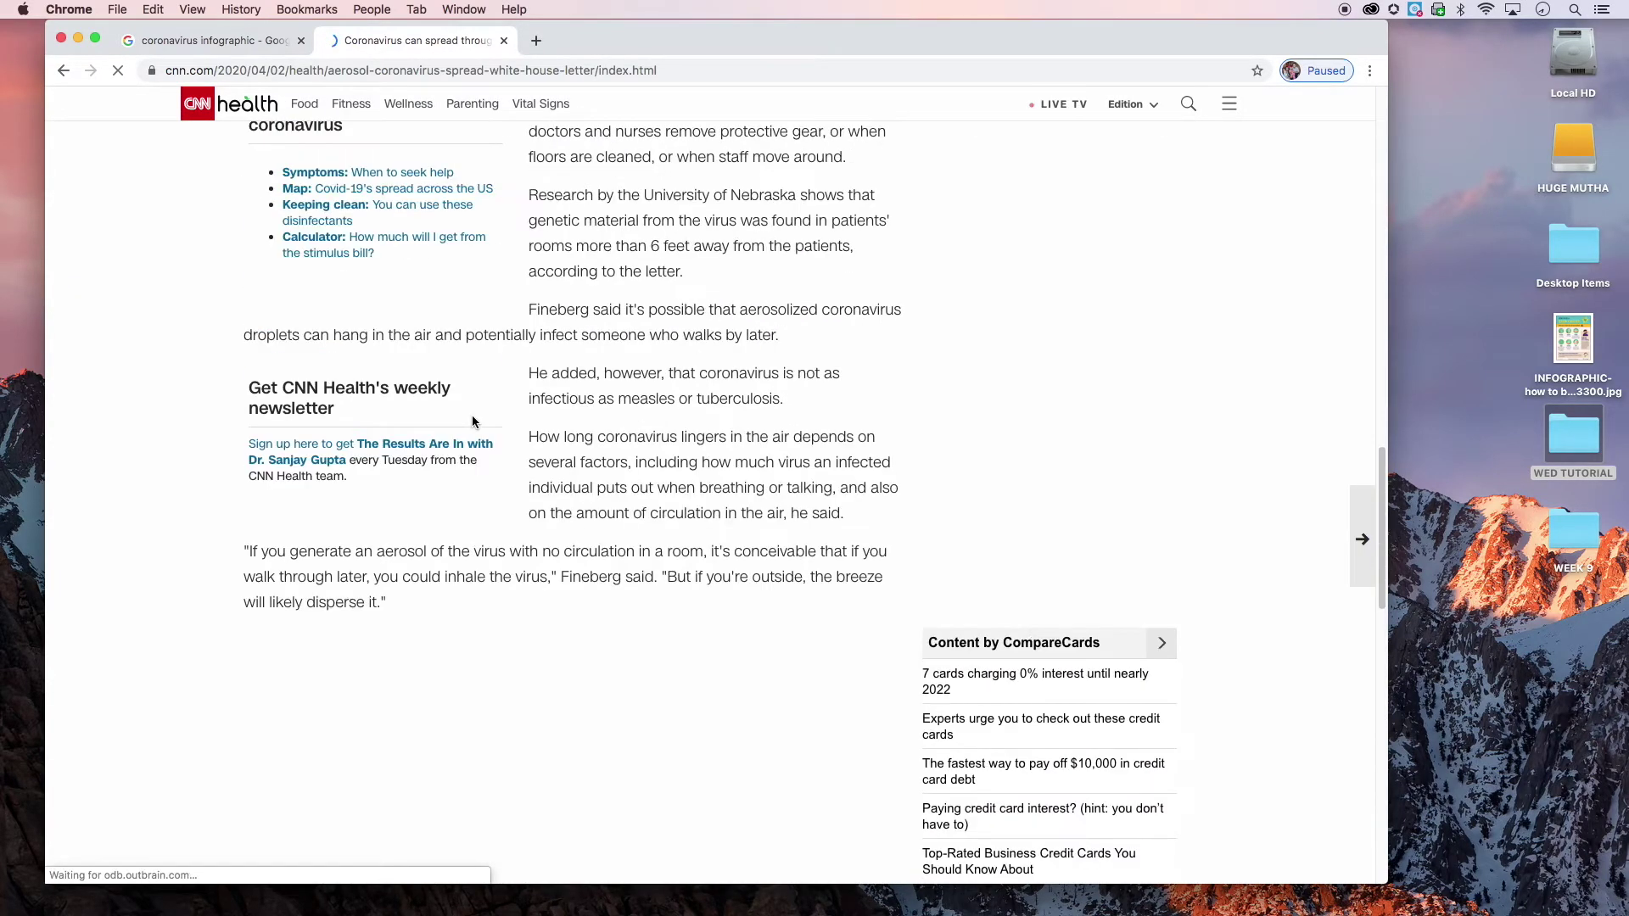
scroll(471, 414, "down", 20)
scroll(474, 420, "up", 20)
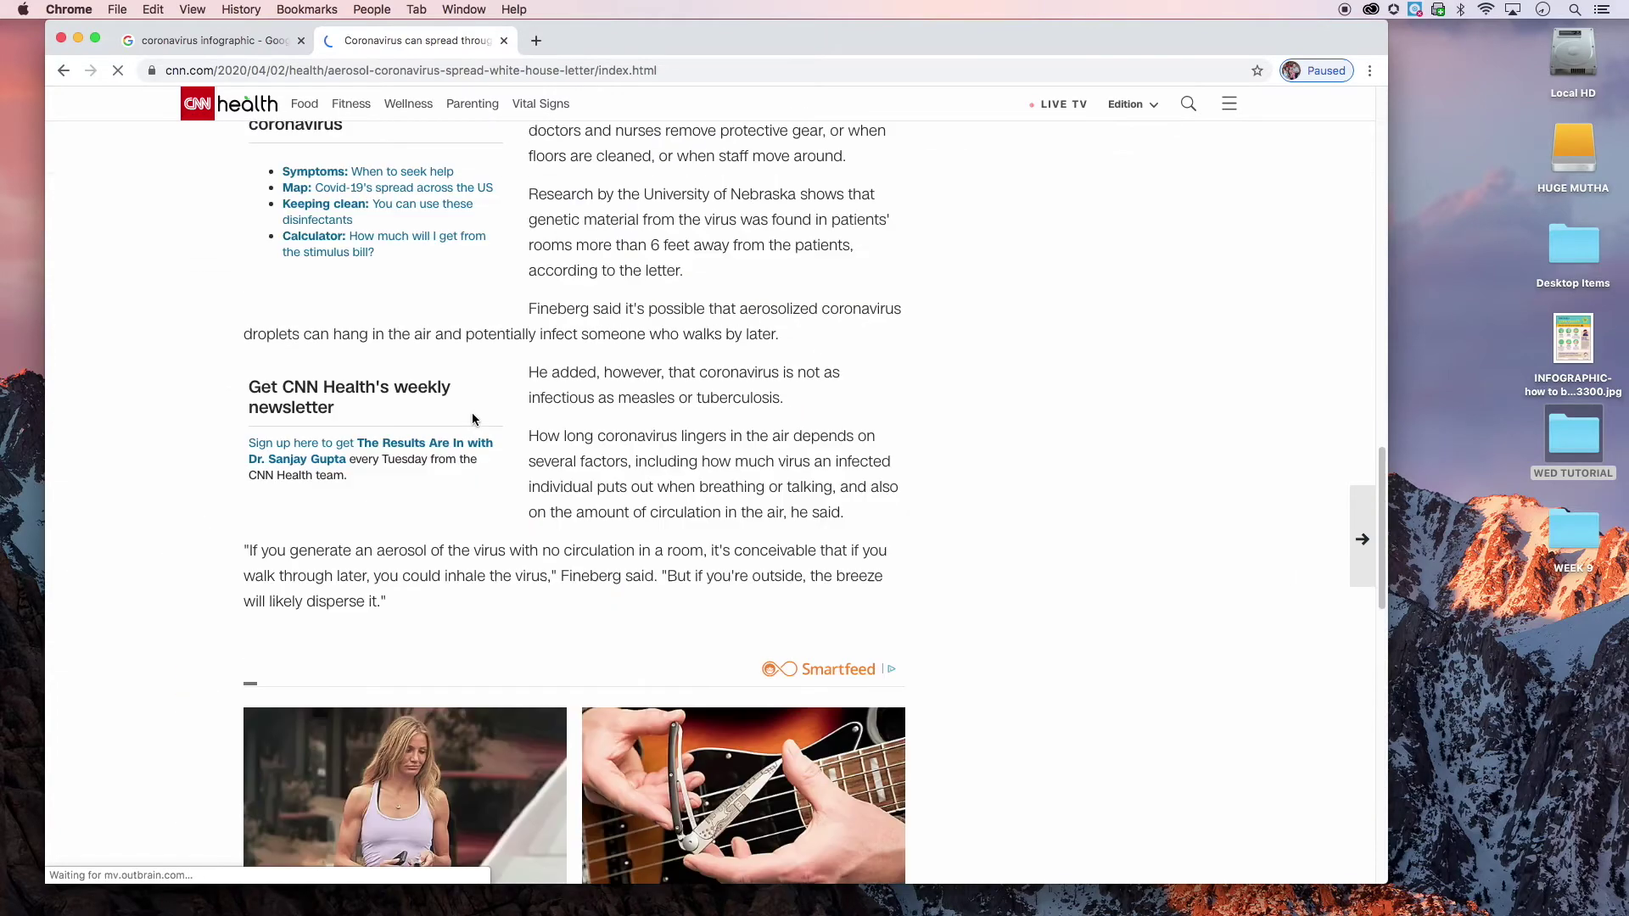
scroll(525, 450, "up", 3)
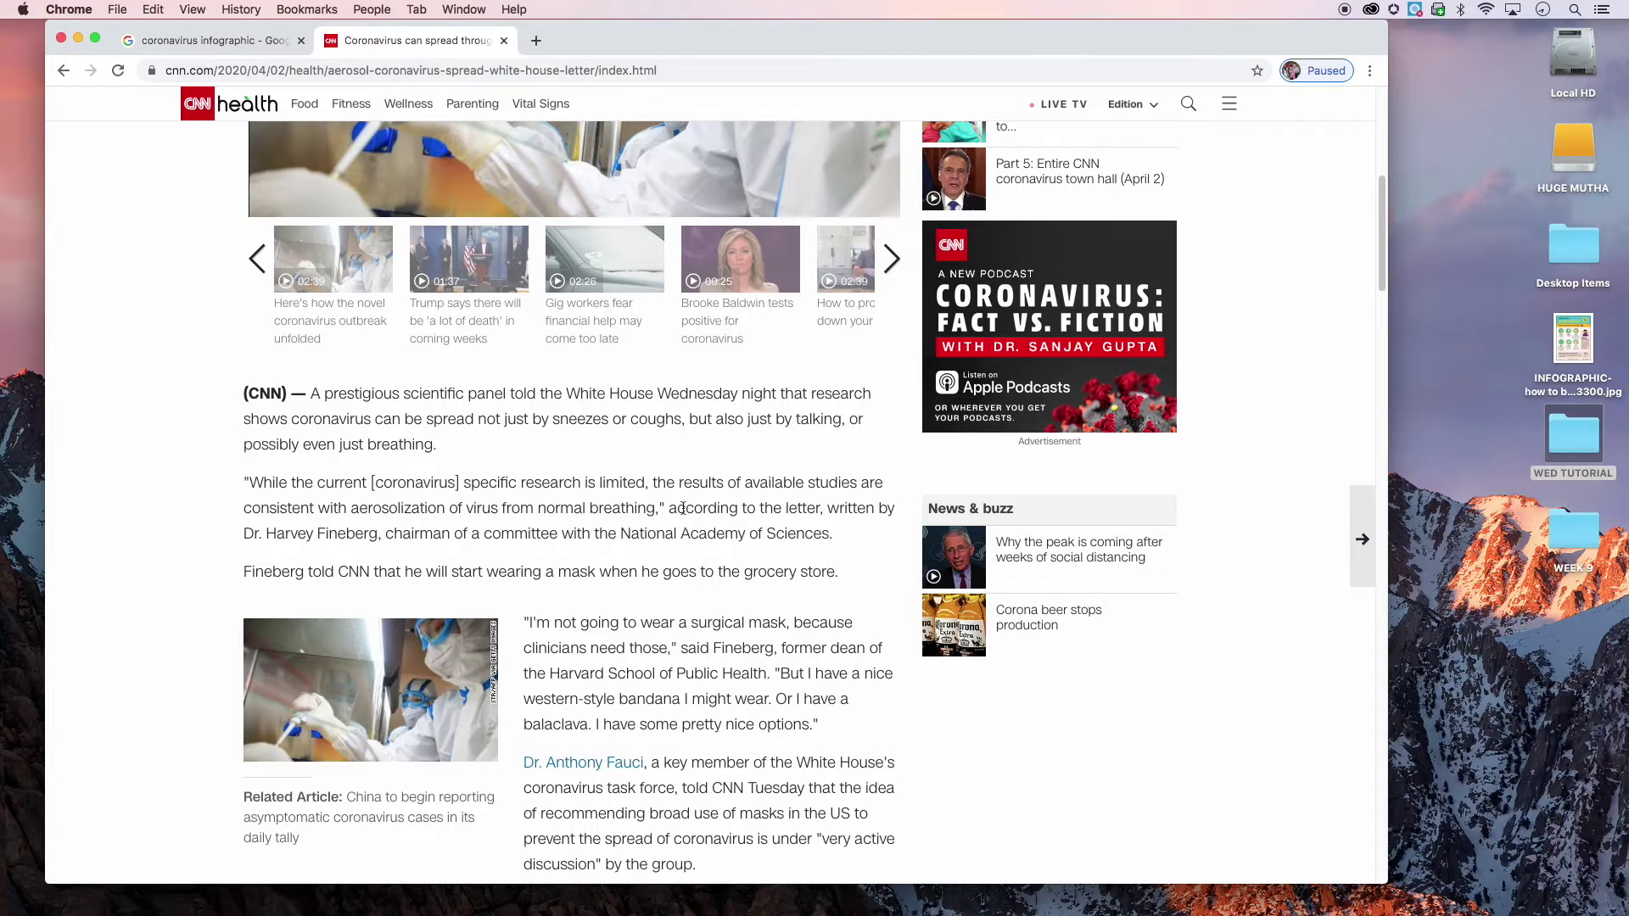
scroll(614, 479, "up", 7)
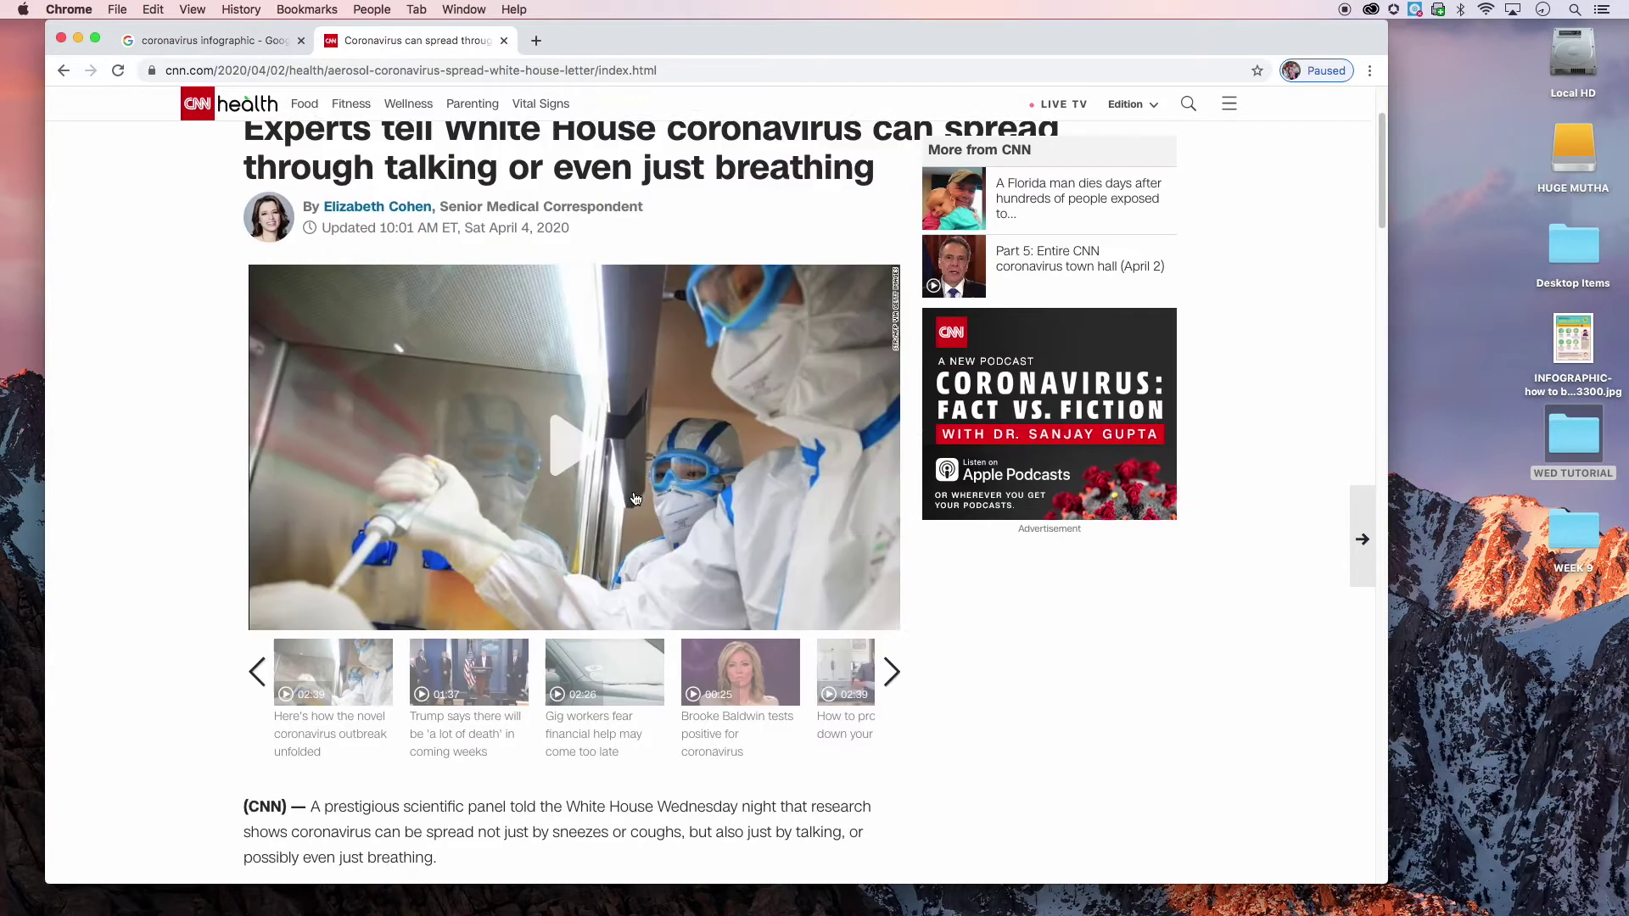
scroll(687, 366, "up", 2)
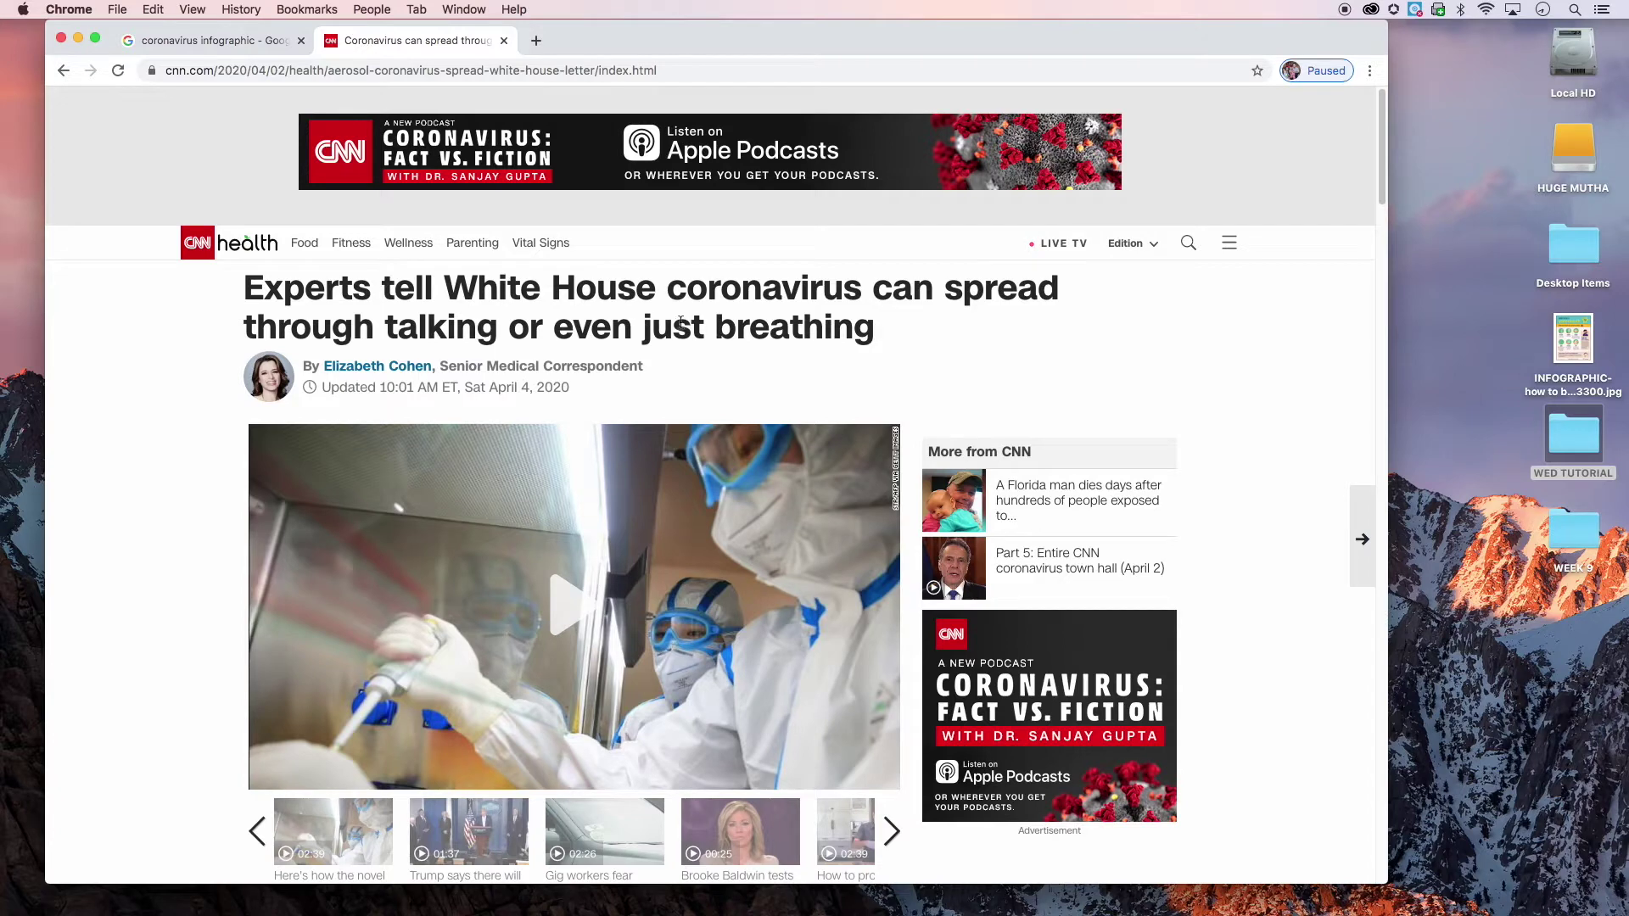
Minimize the browser and preview the germ fighter infographic image from the desktop in an enlarged preview window
left_click(78, 38)
left_click(1552, 343)
key("space")
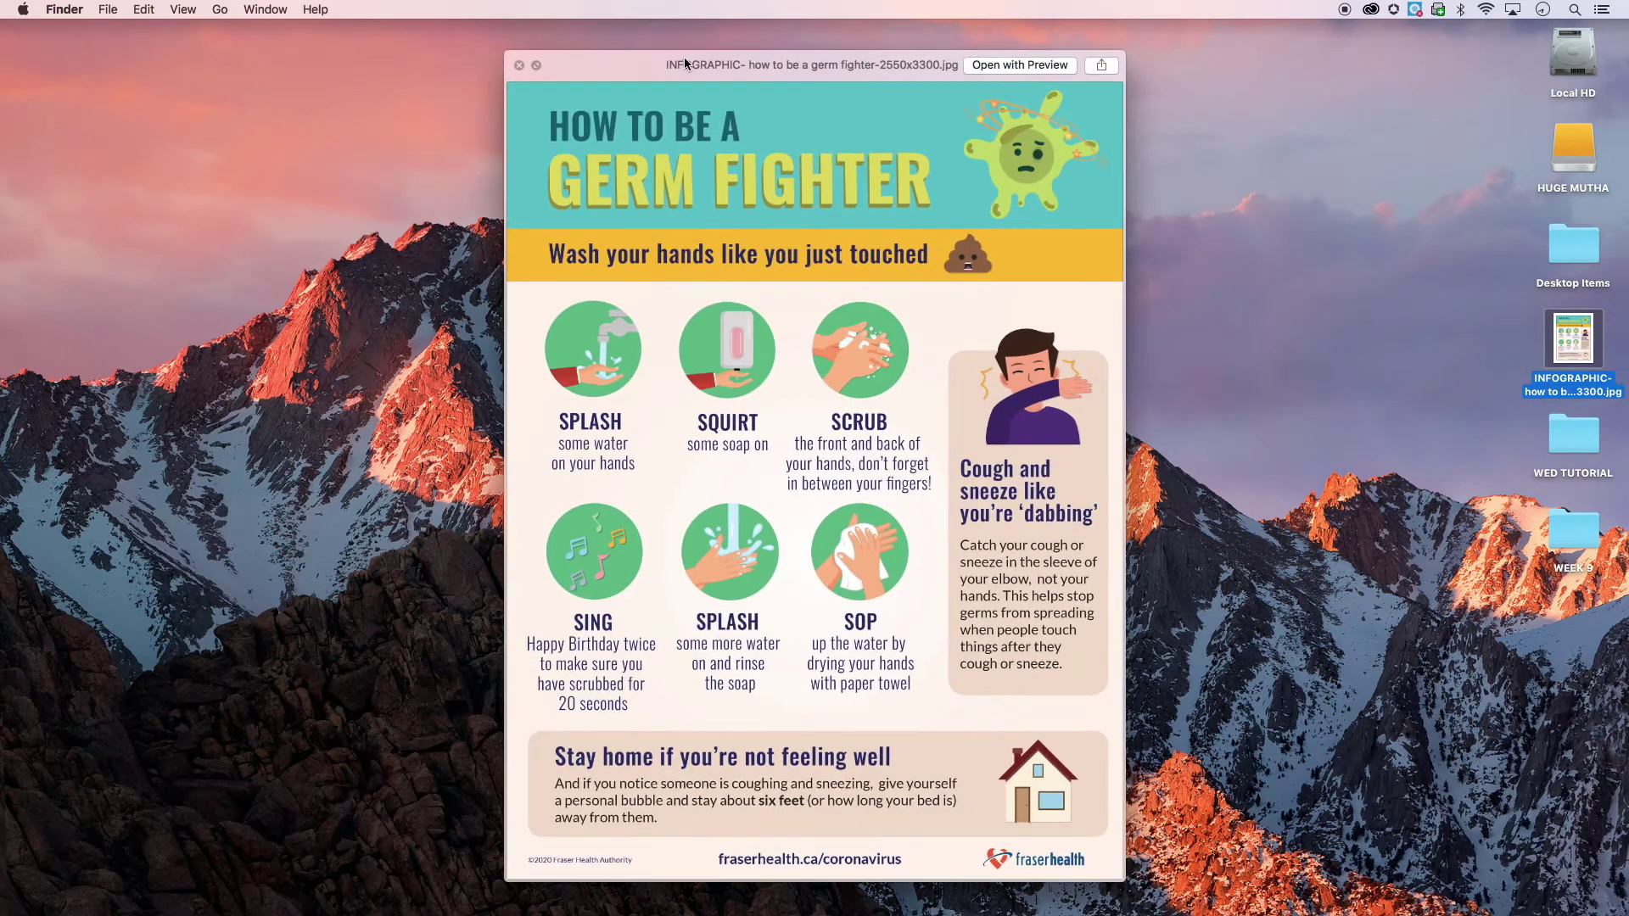
left_click_drag(582, 64, 360, 34)
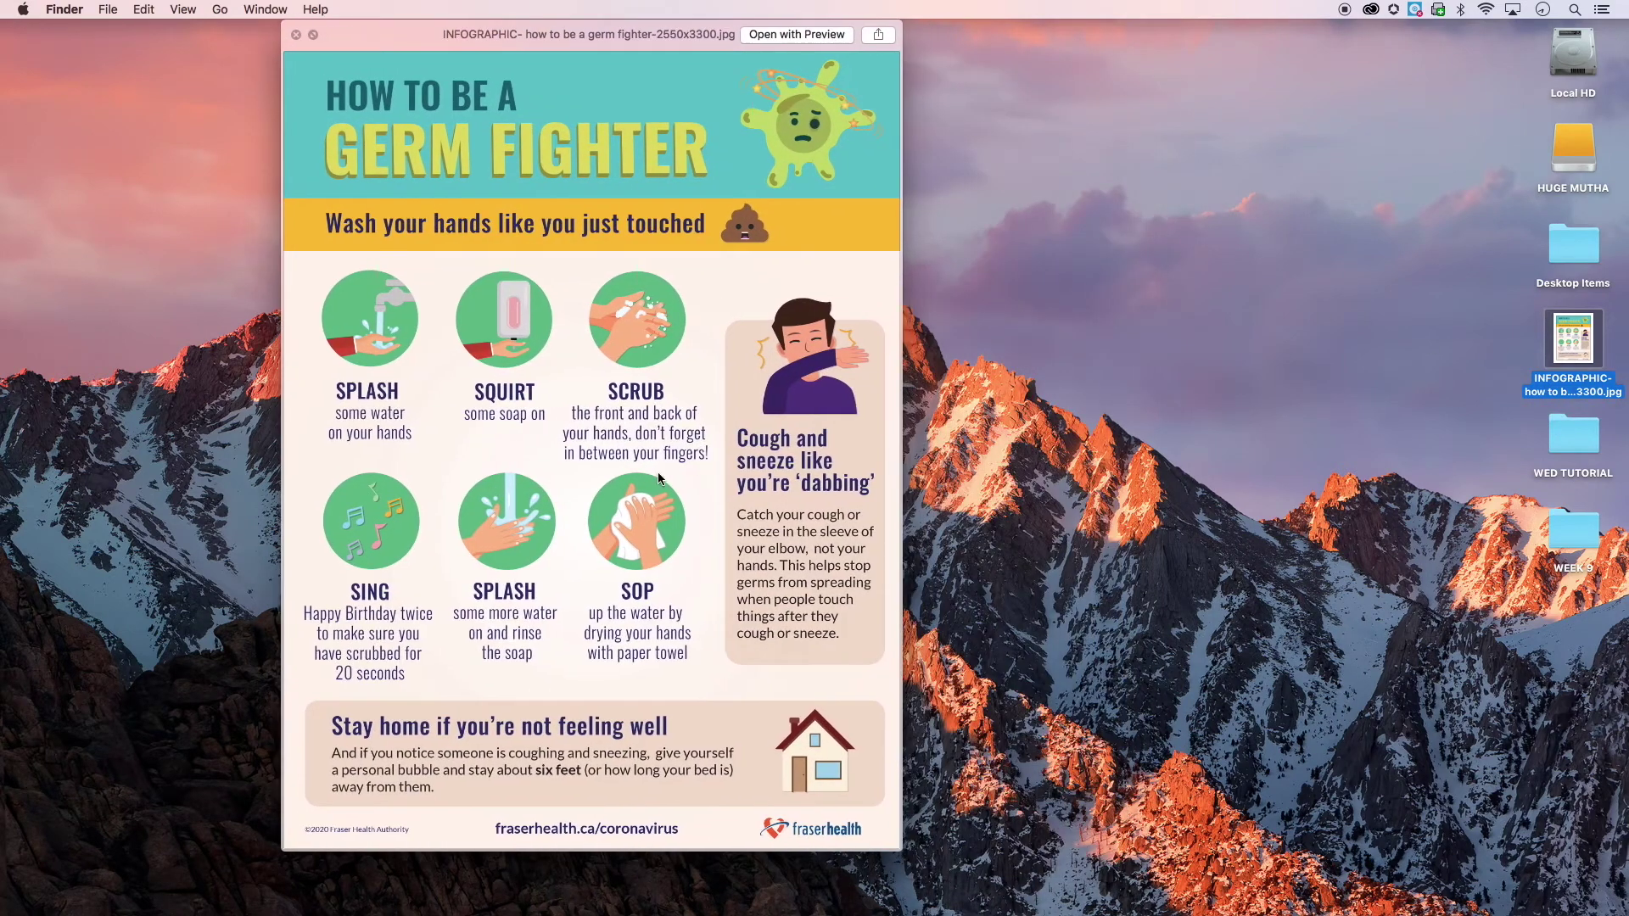
left_click_drag(901, 848, 1183, 906)
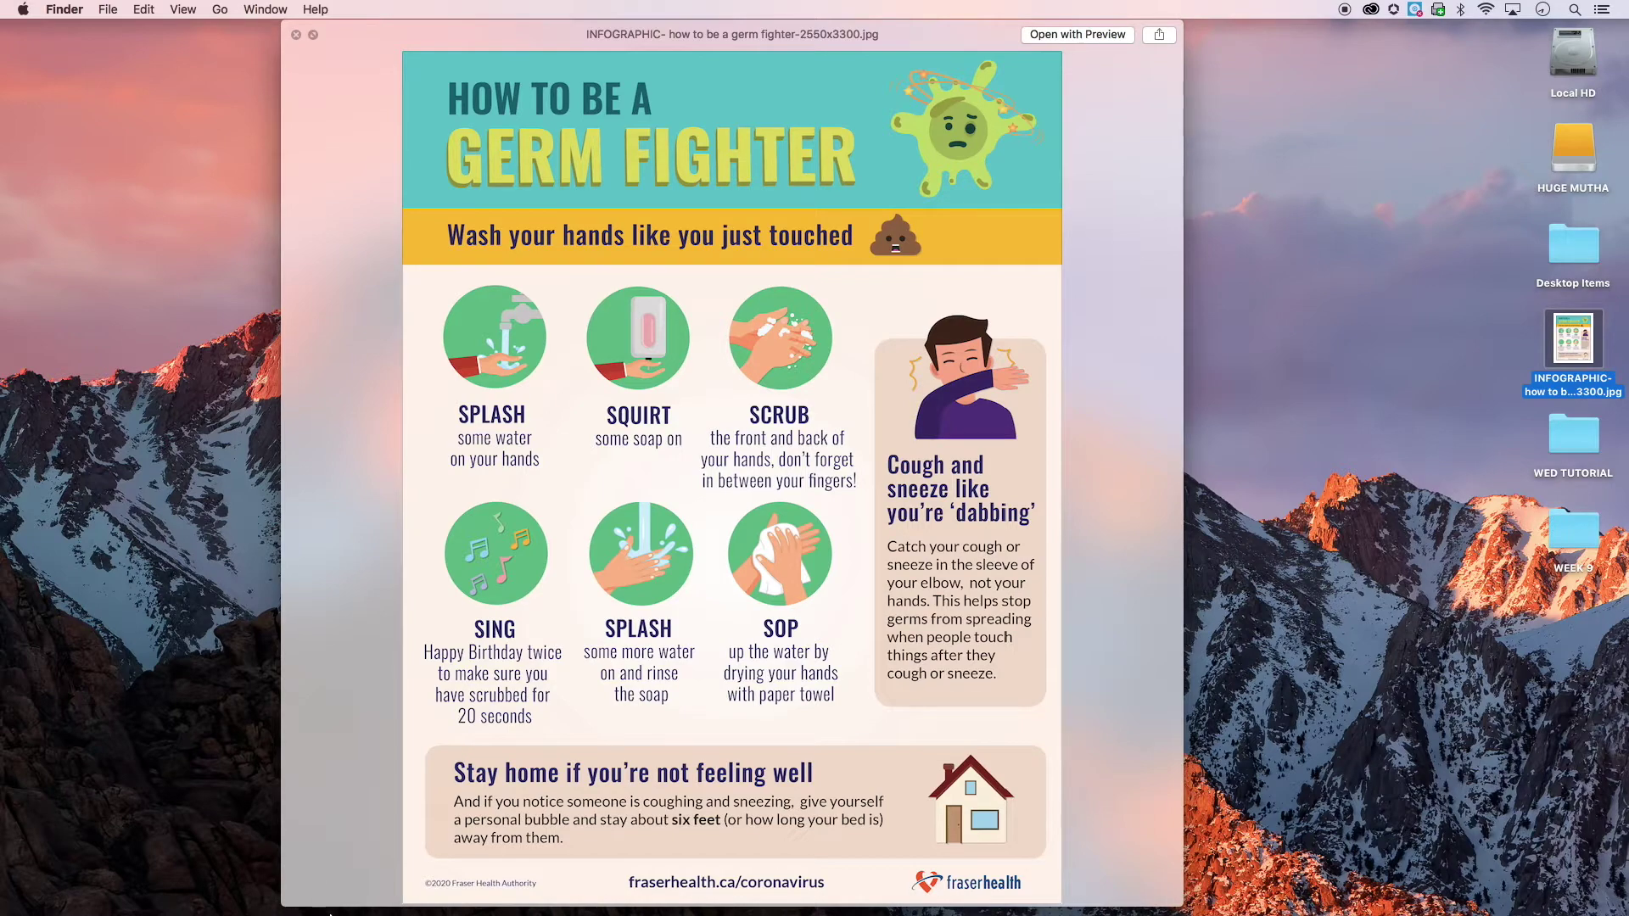
Return to Chrome to review the CNN article's body text, and minimize it again to compare with the infographic preview
mouse_move(649, 913)
left_click(715, 882)
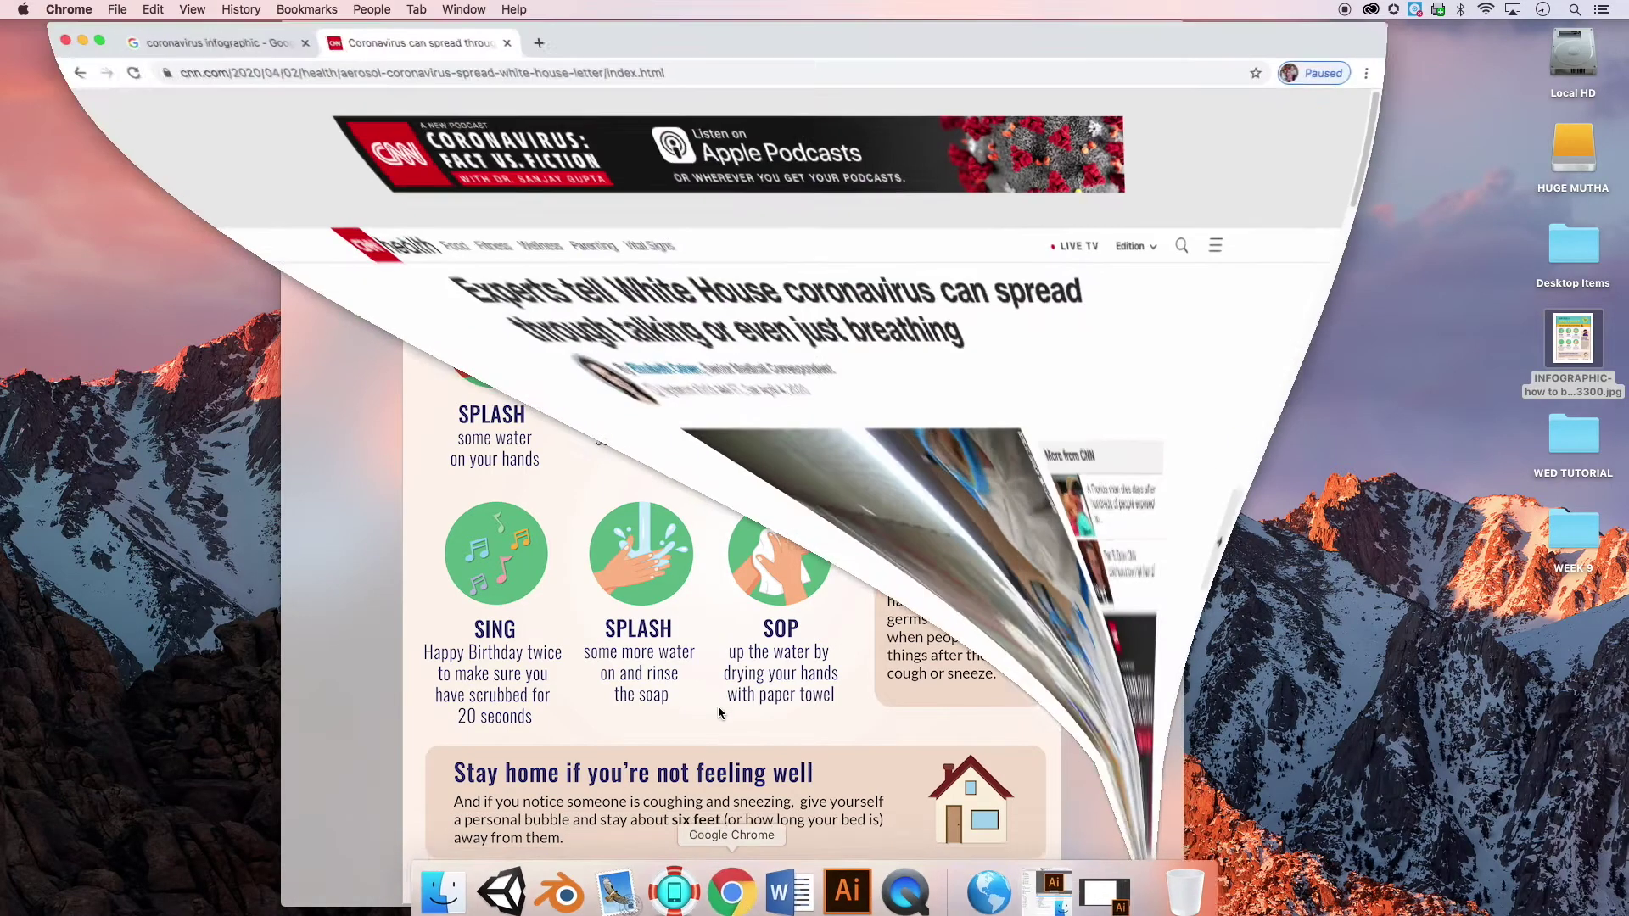
scroll(742, 650, "down", 10)
scroll(742, 650, "down", 2)
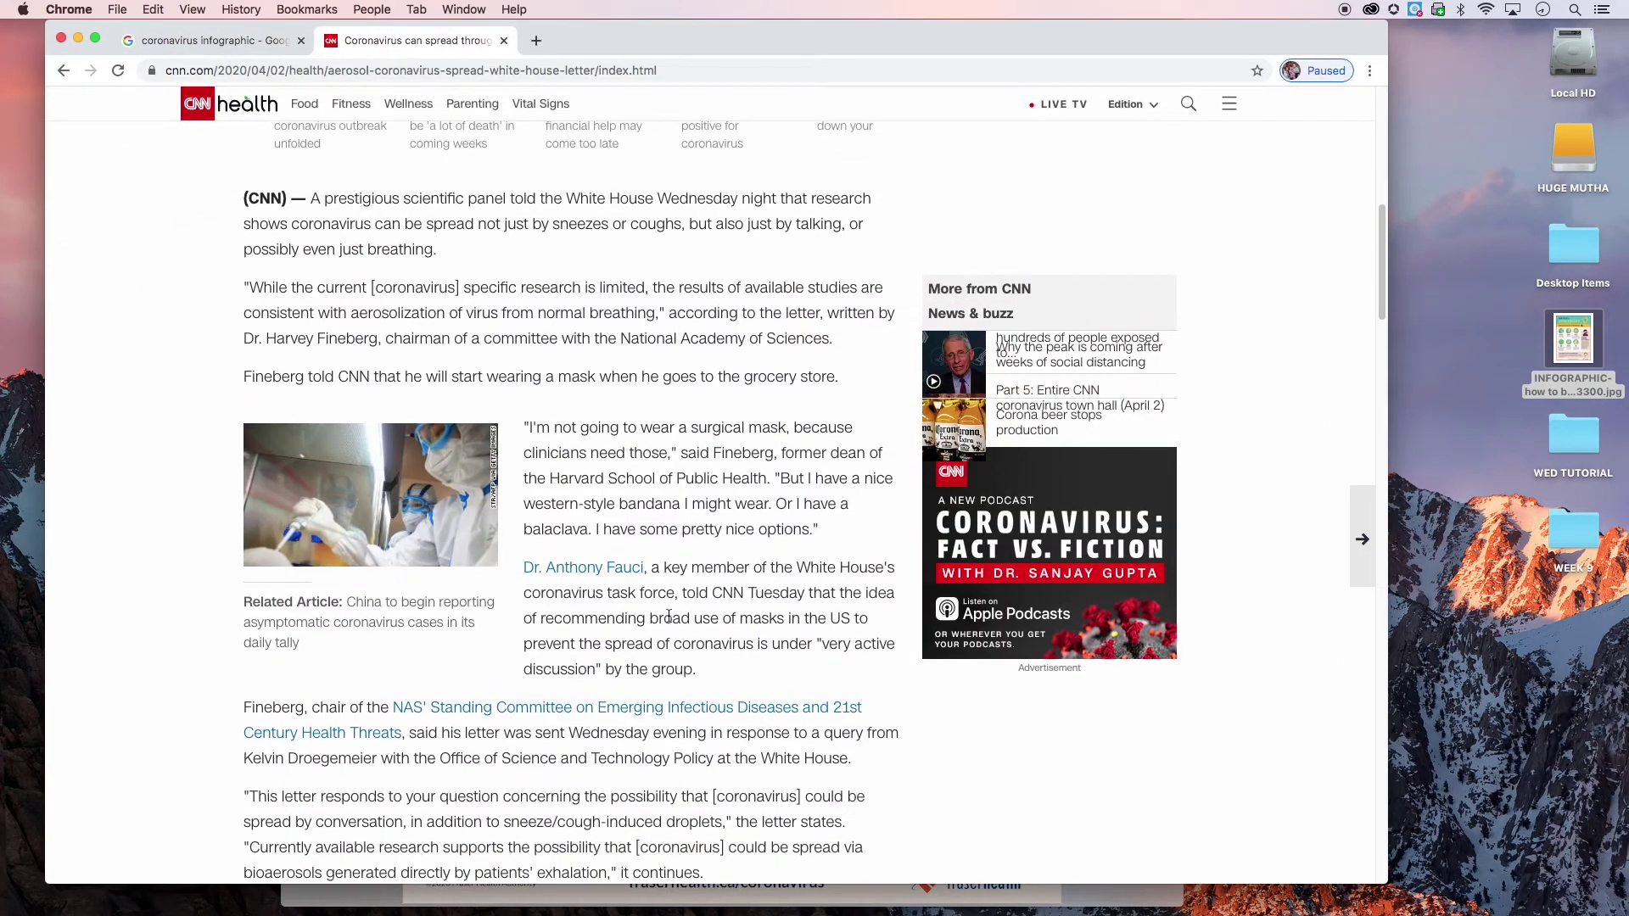
left_click(77, 39)
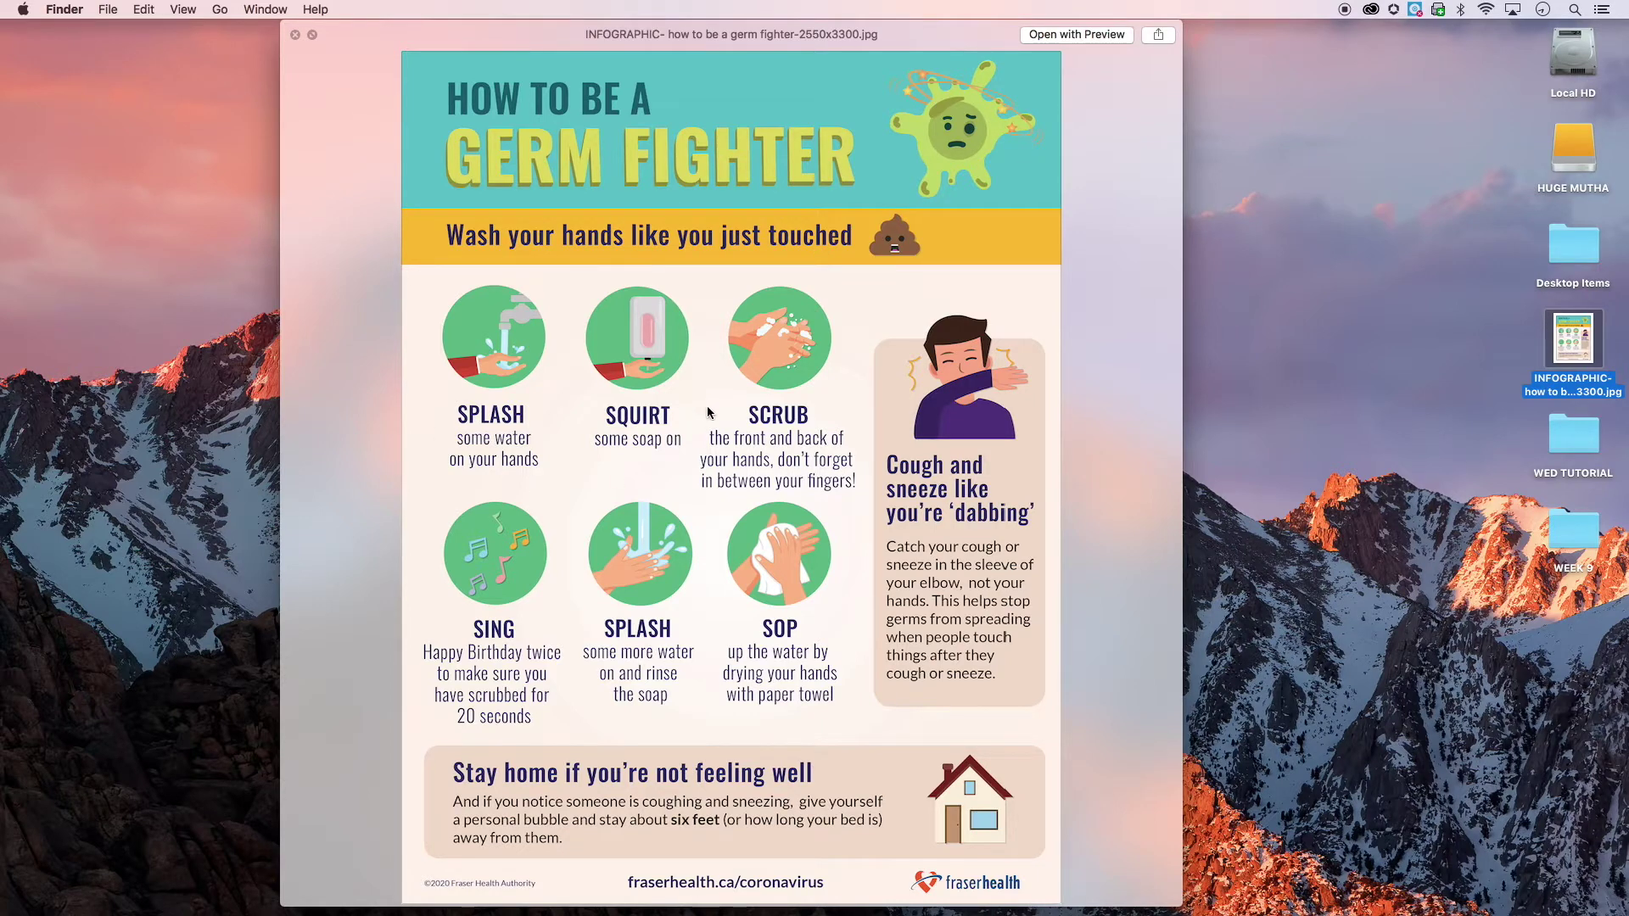
Close the infographic preview and run a Google image search for "infographic" in a new Chrome tab
key("space")
mouse_move(586, 909)
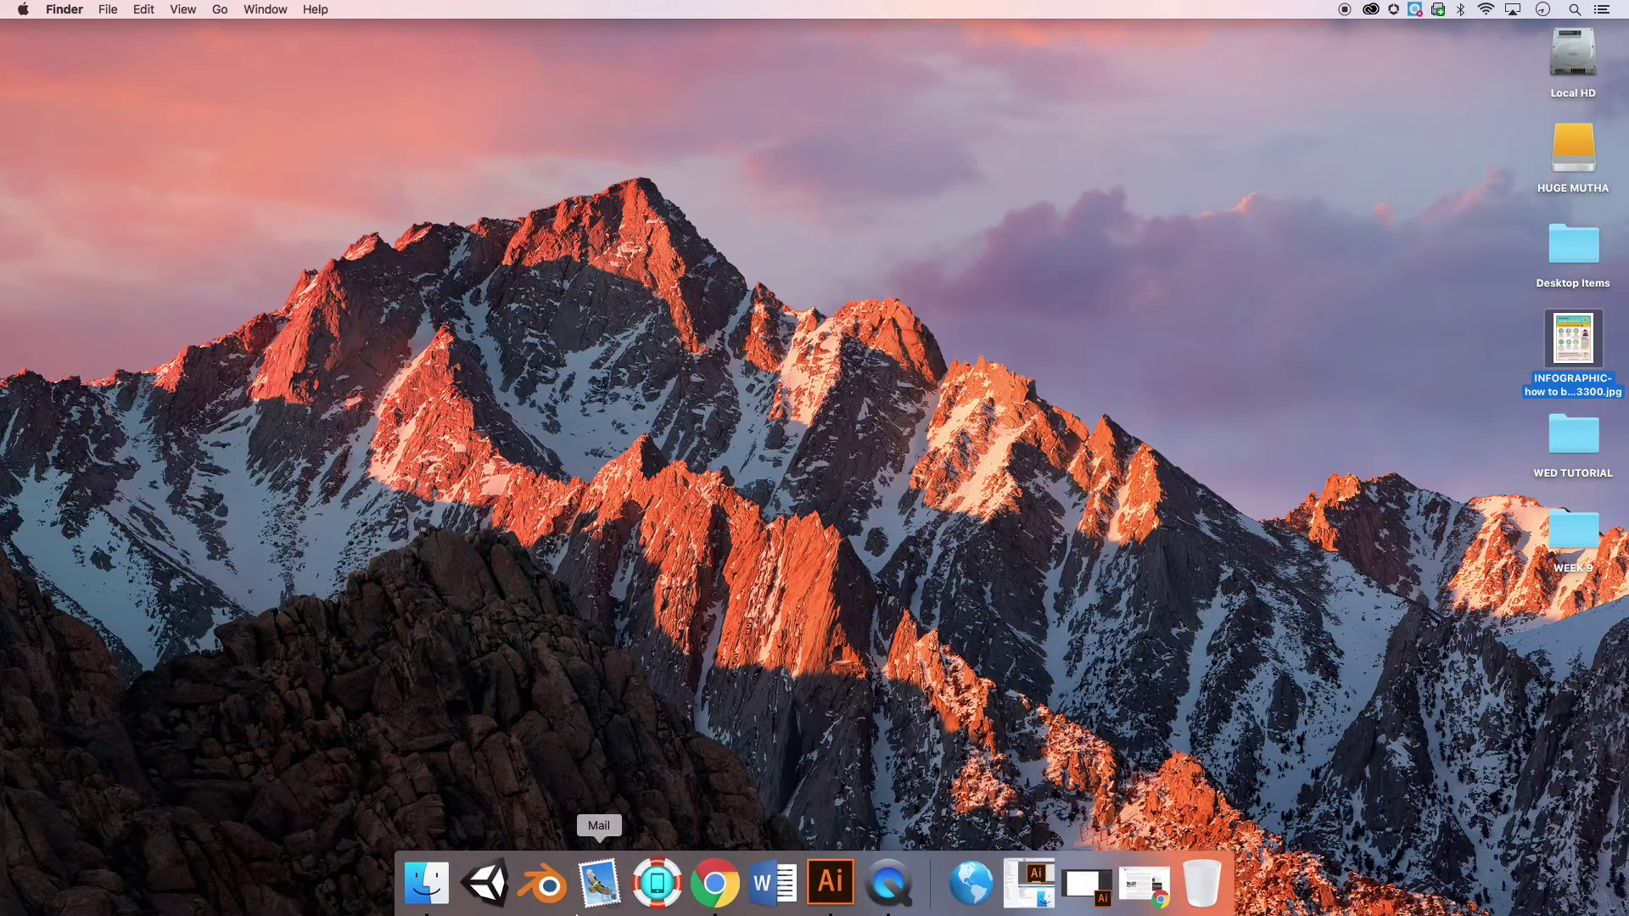
left_click(716, 889)
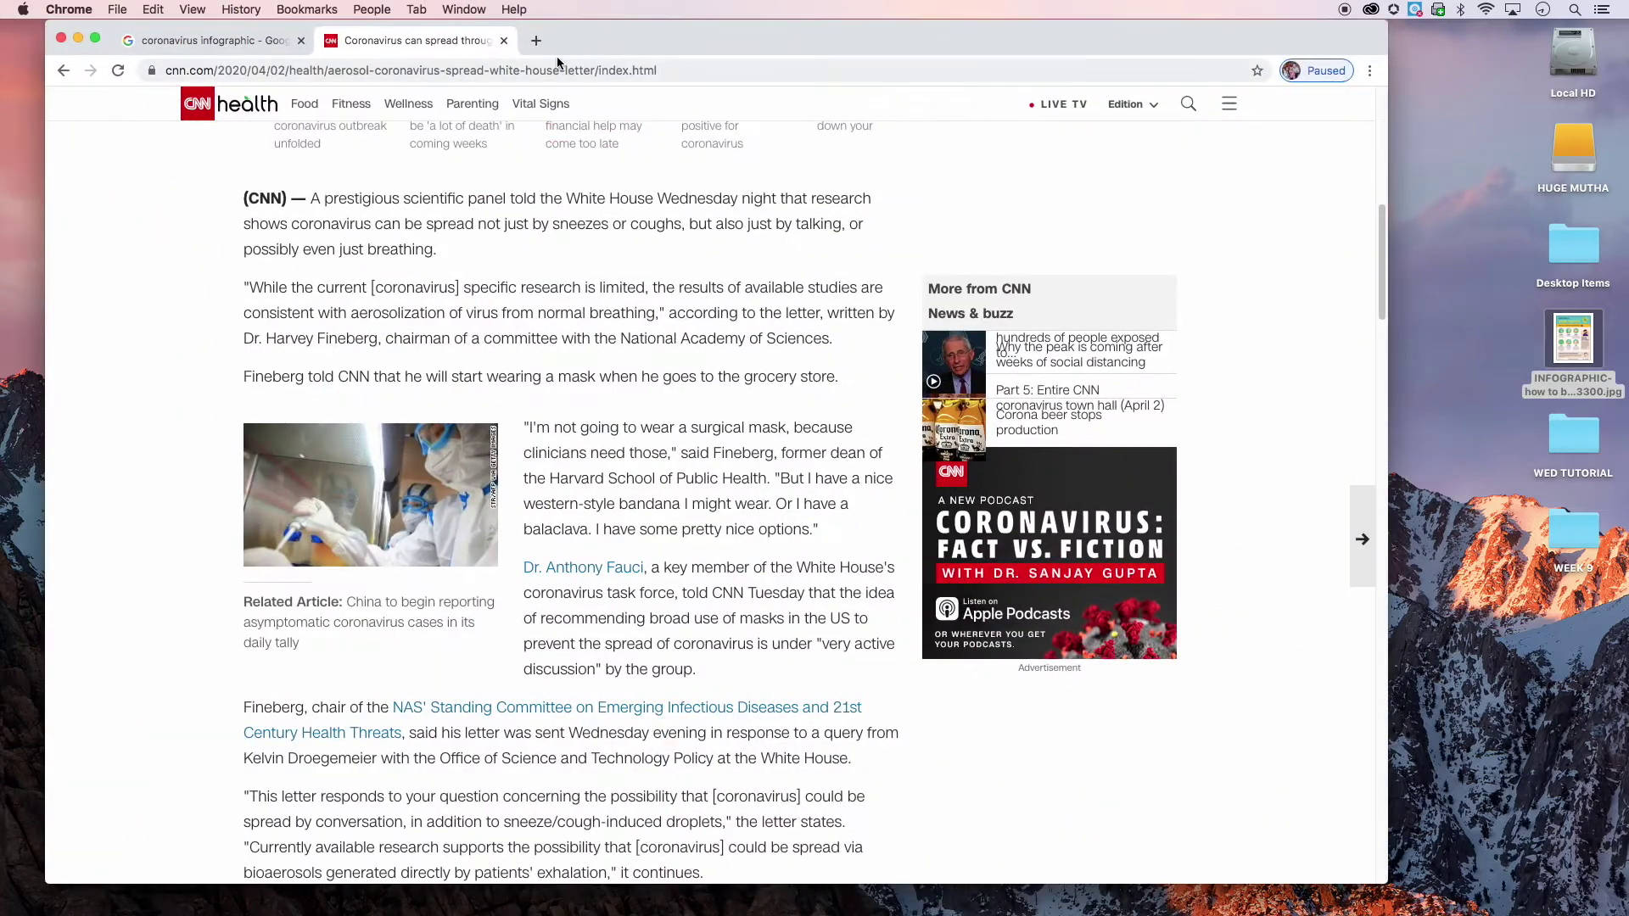
left_click(535, 40)
left_click(455, 70)
type("in")
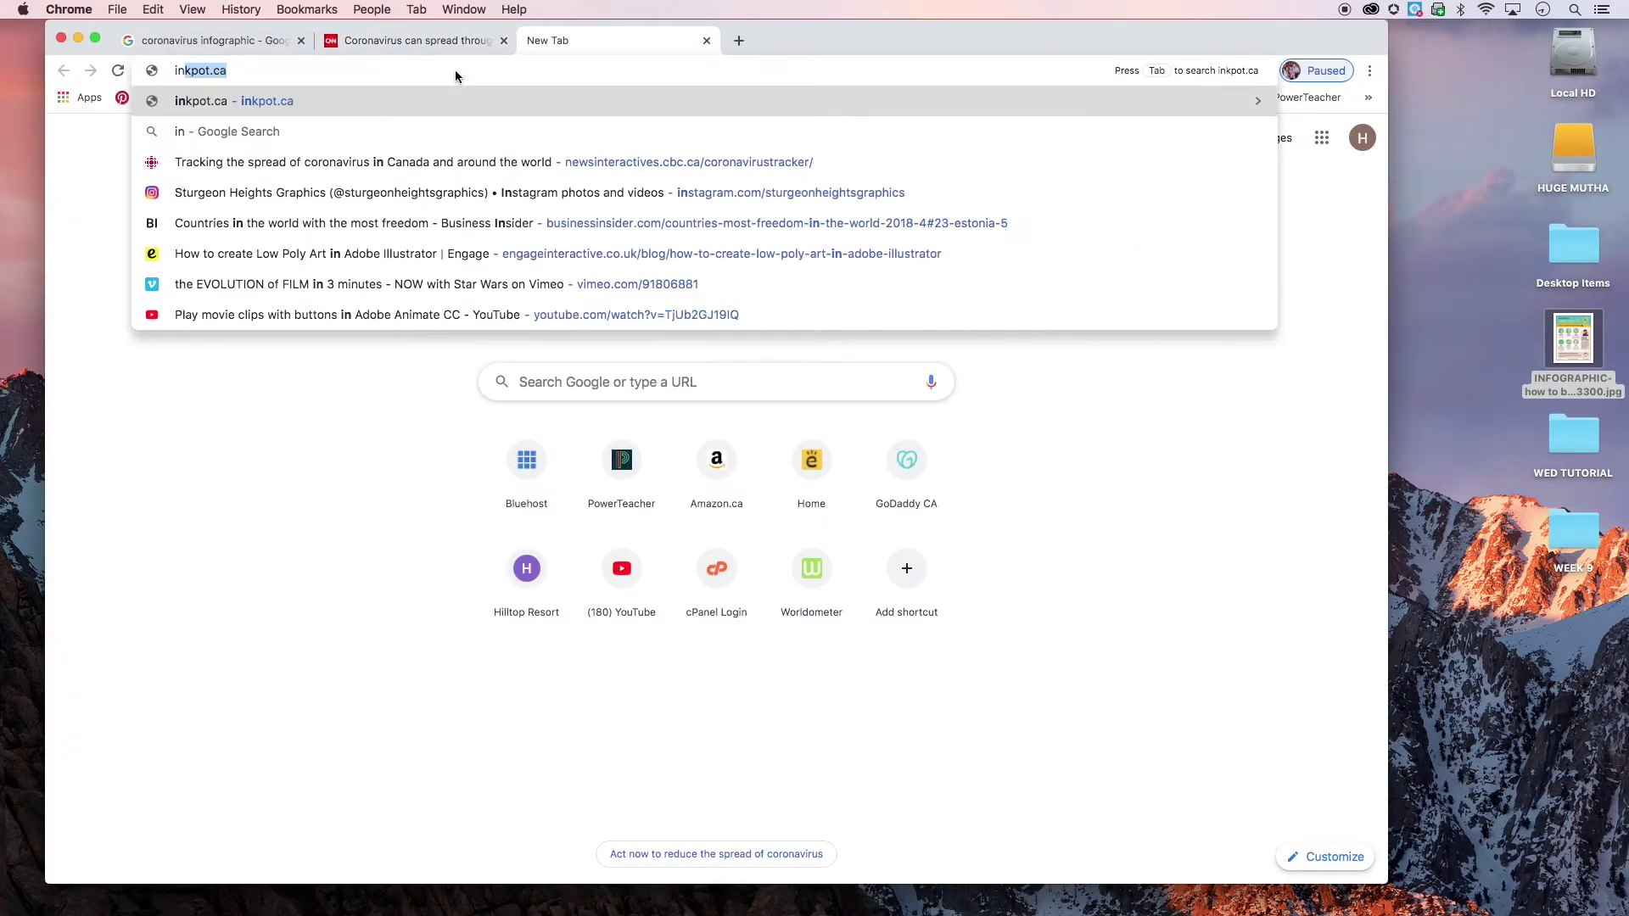
type("fograp")
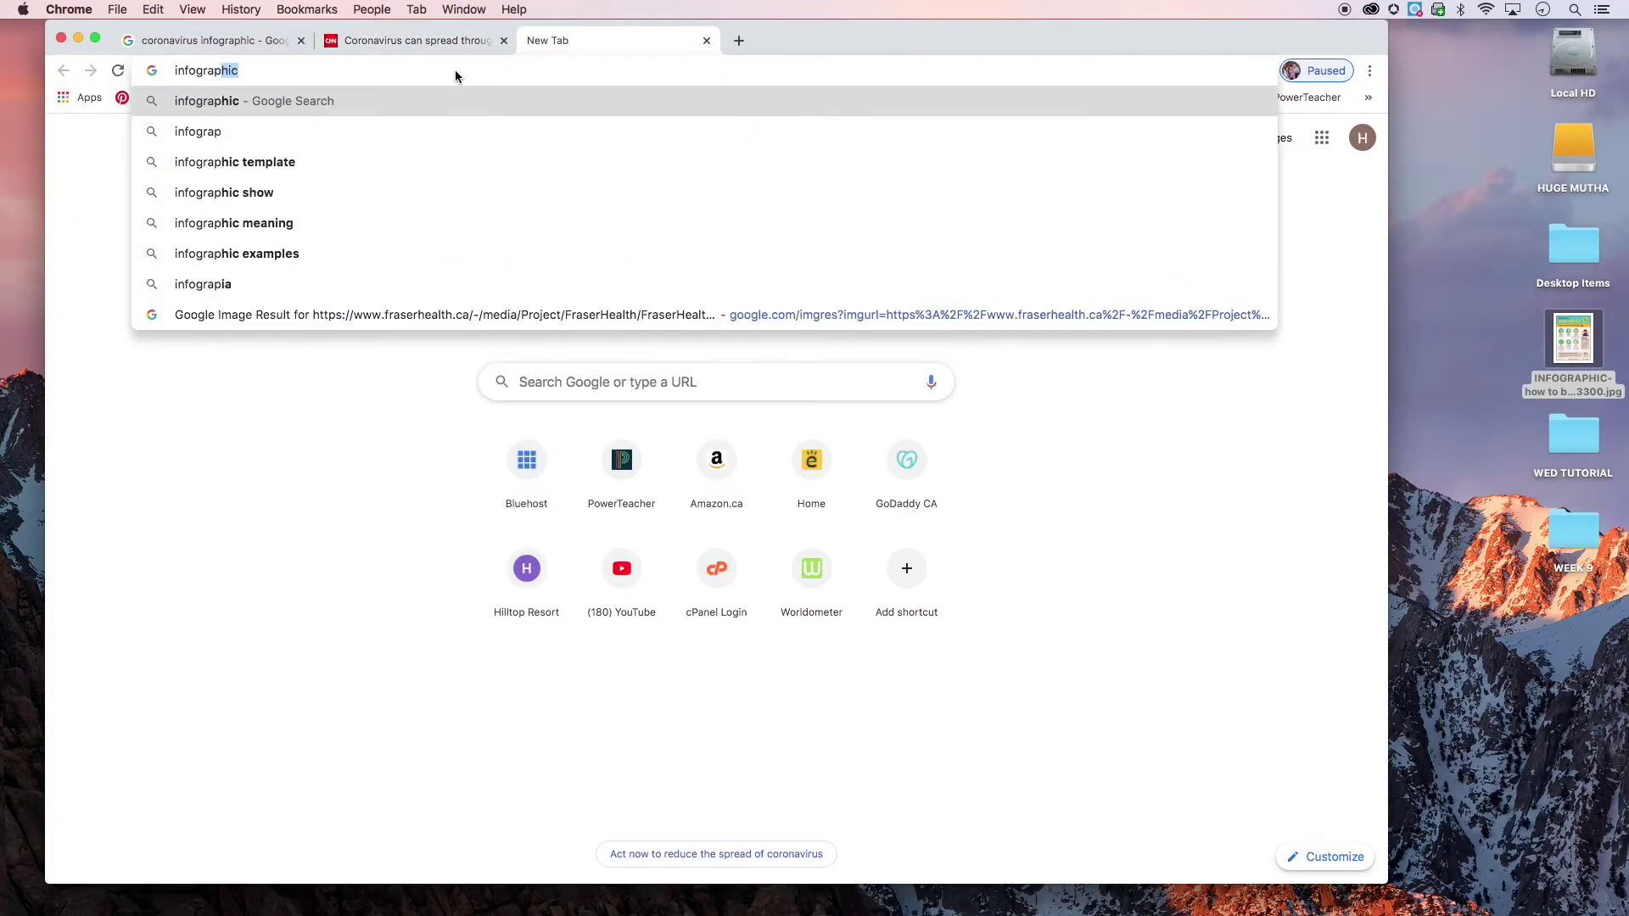
type("hic")
key("Return")
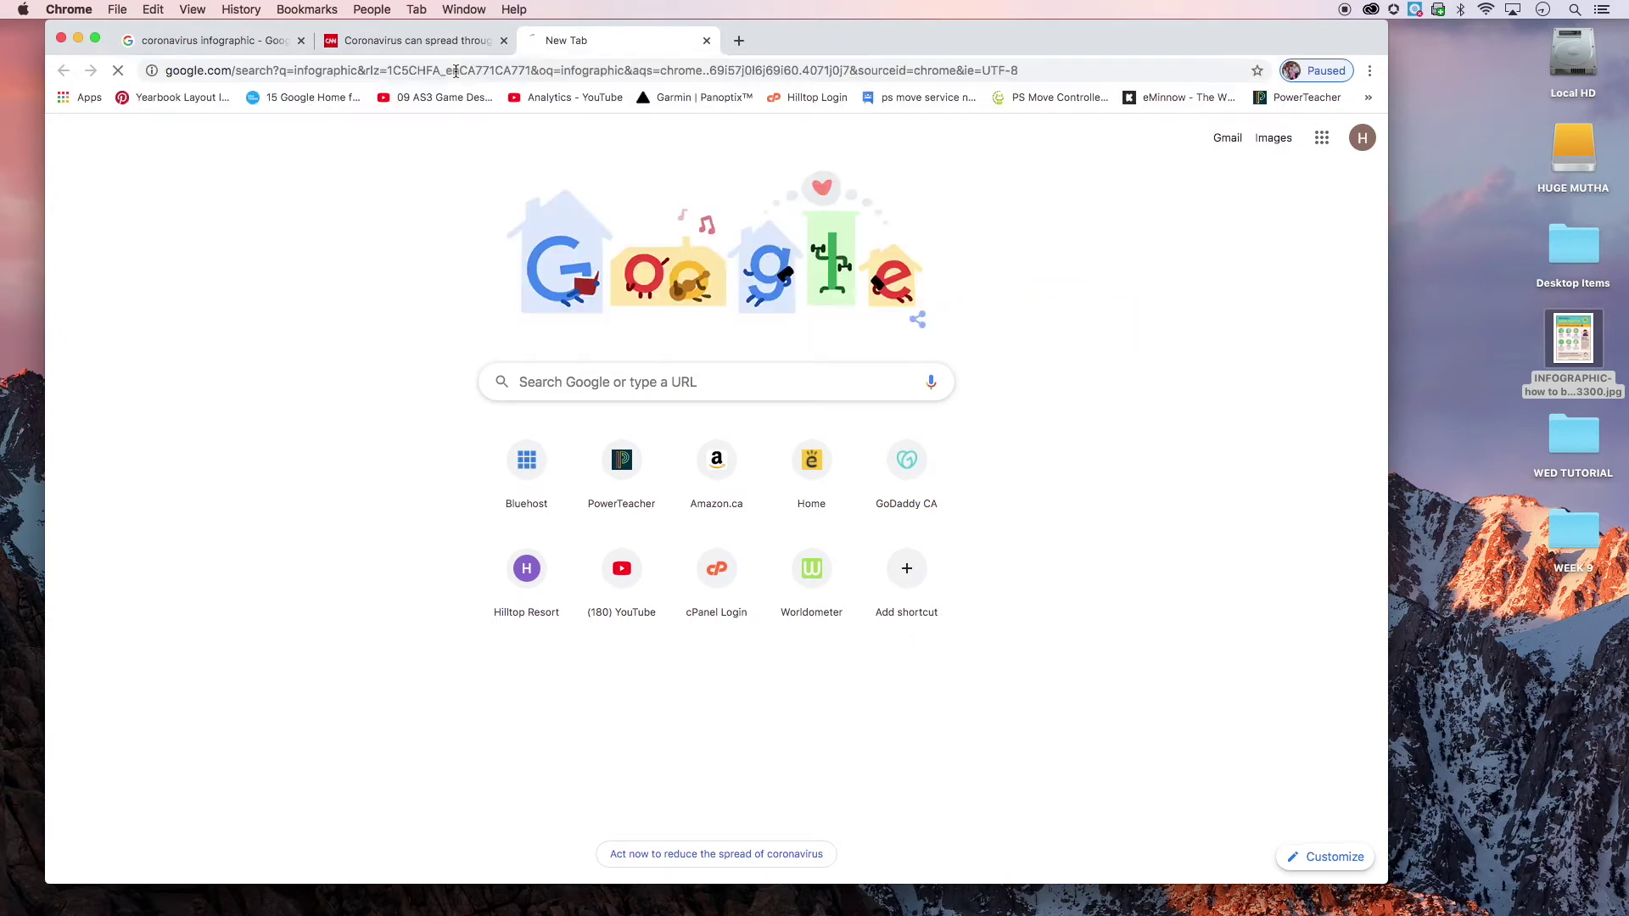
left_click(286, 171)
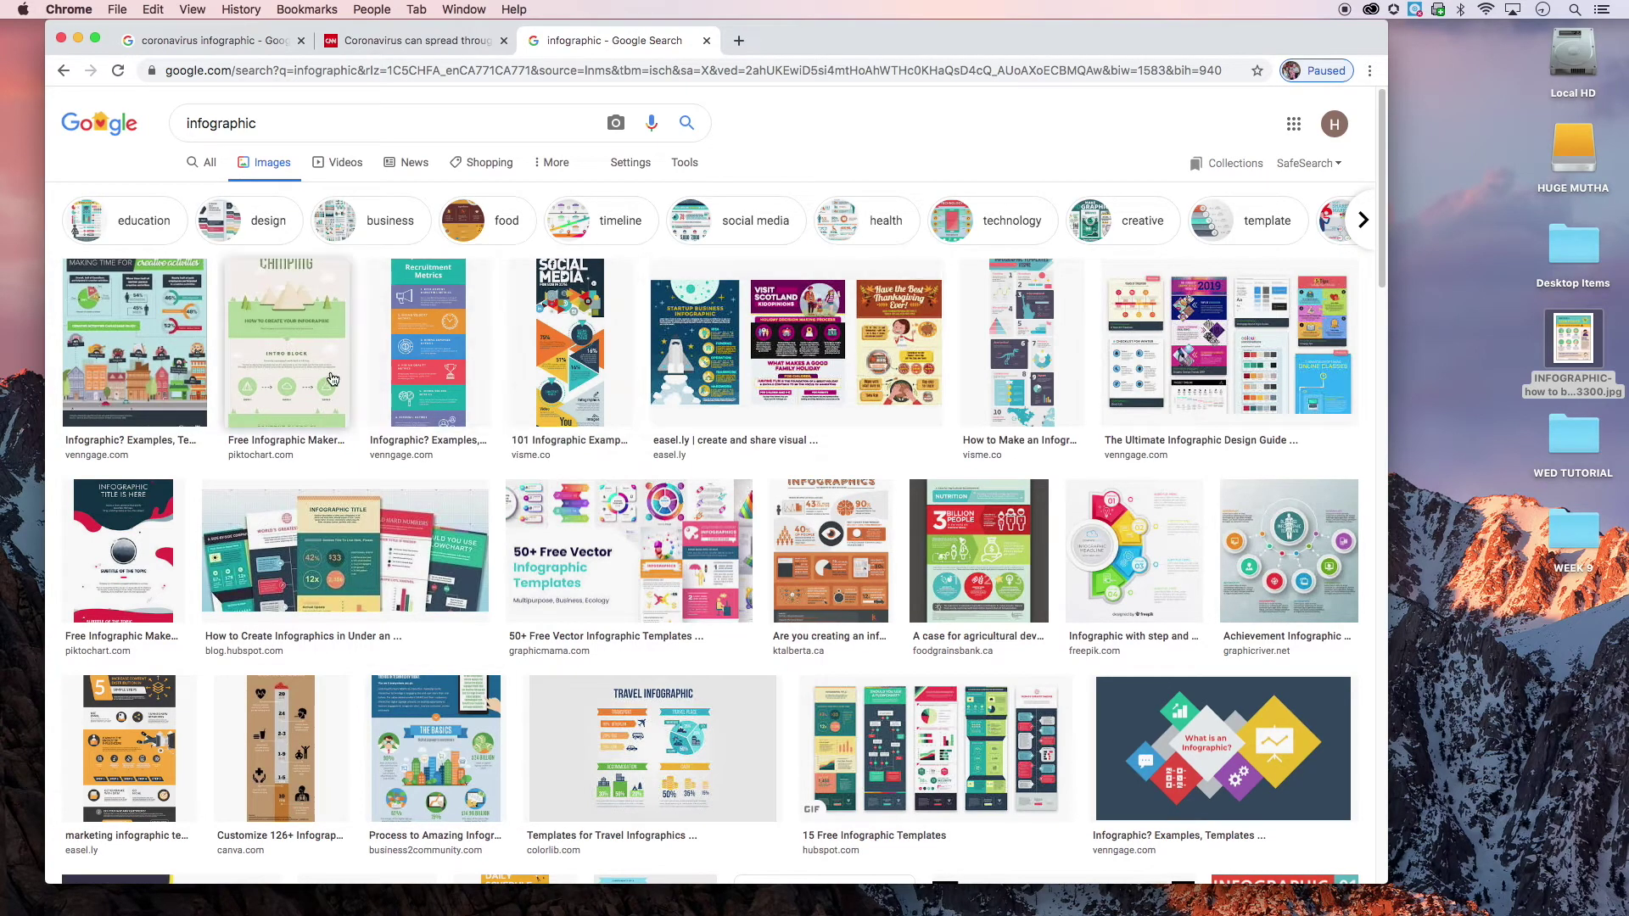
Examine several infographic examples enlarged, including the creative activities, easel.ly, Nutrition, Business 2 Community and KT Alberta images
left_click(93, 329)
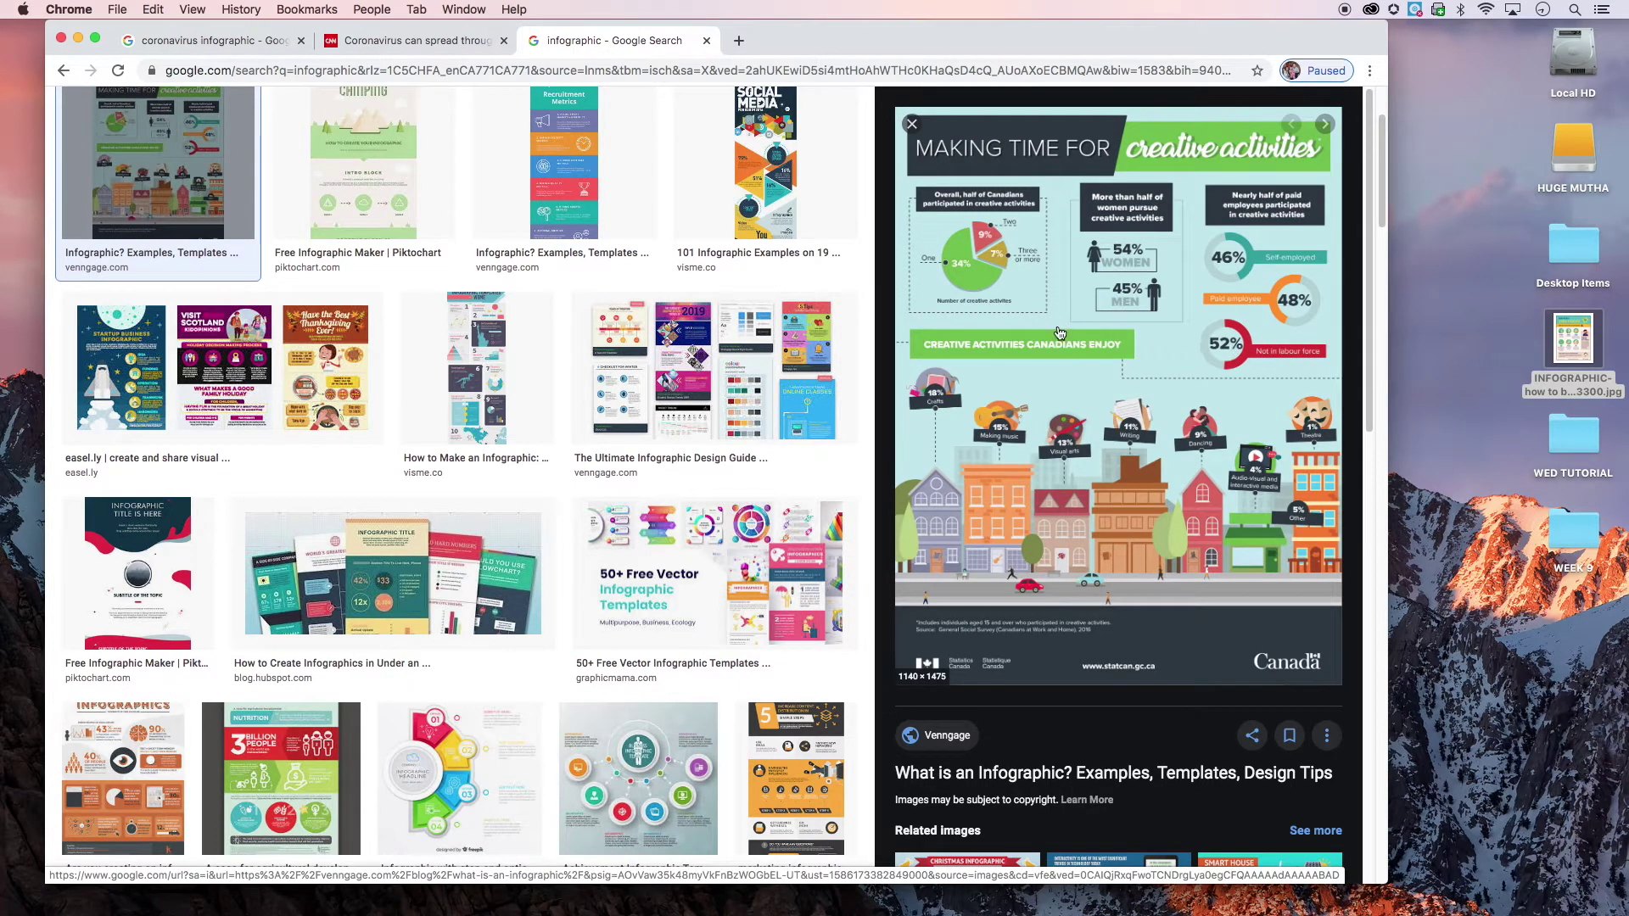
left_click(262, 350)
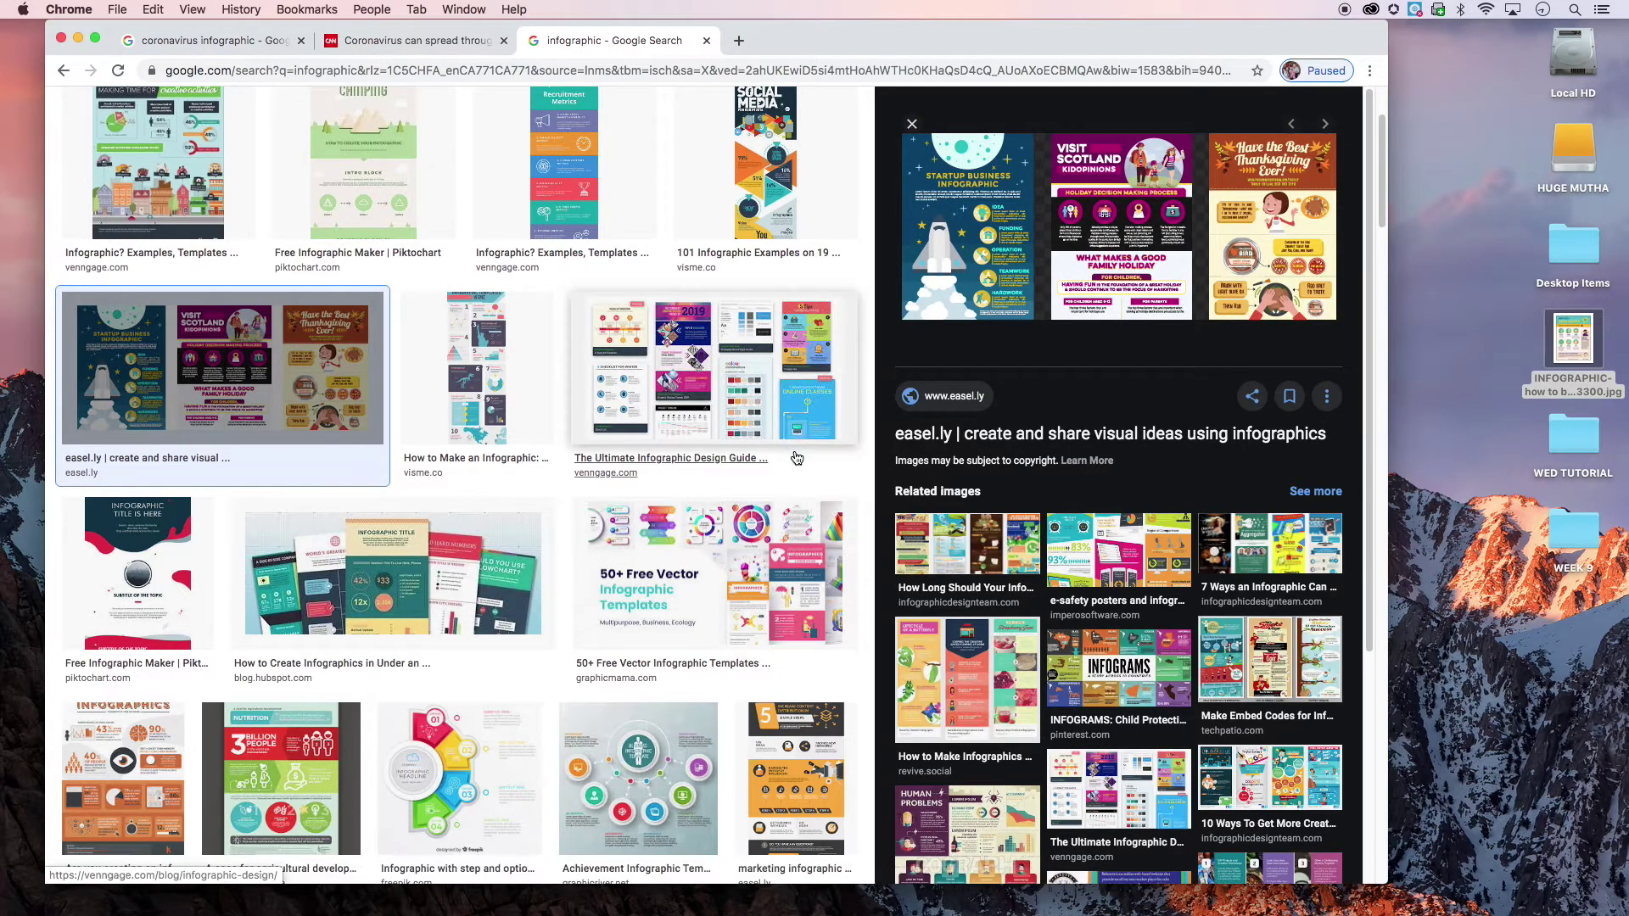
scroll(795, 456, "down", 2)
left_click(315, 649)
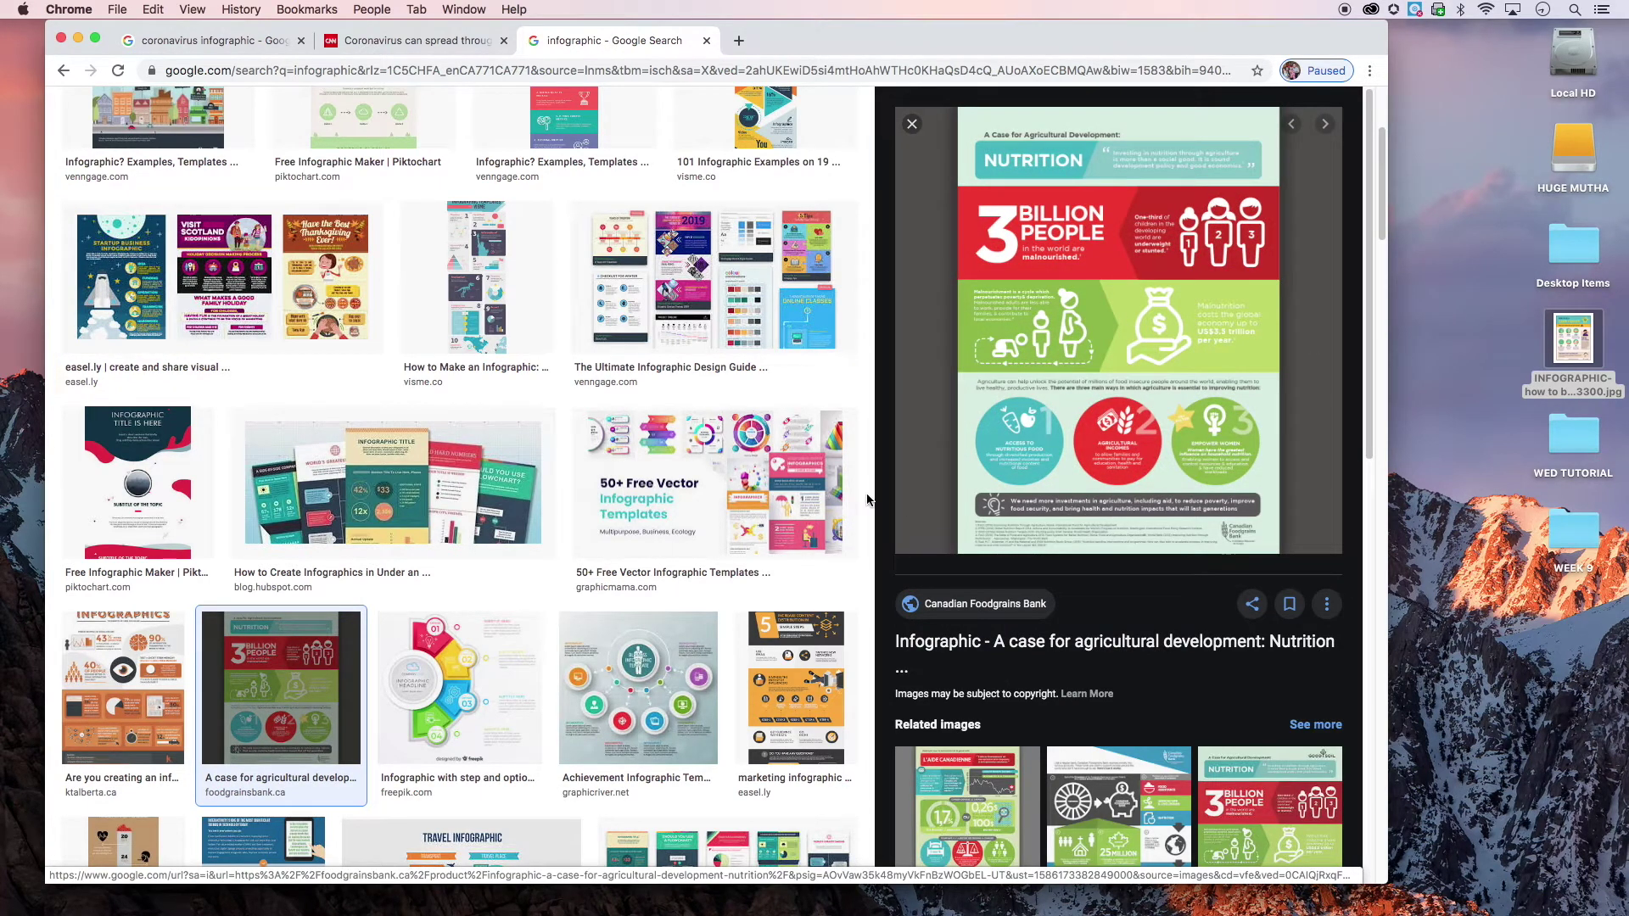
scroll(729, 526, "down", 1)
scroll(800, 645, "down", 5)
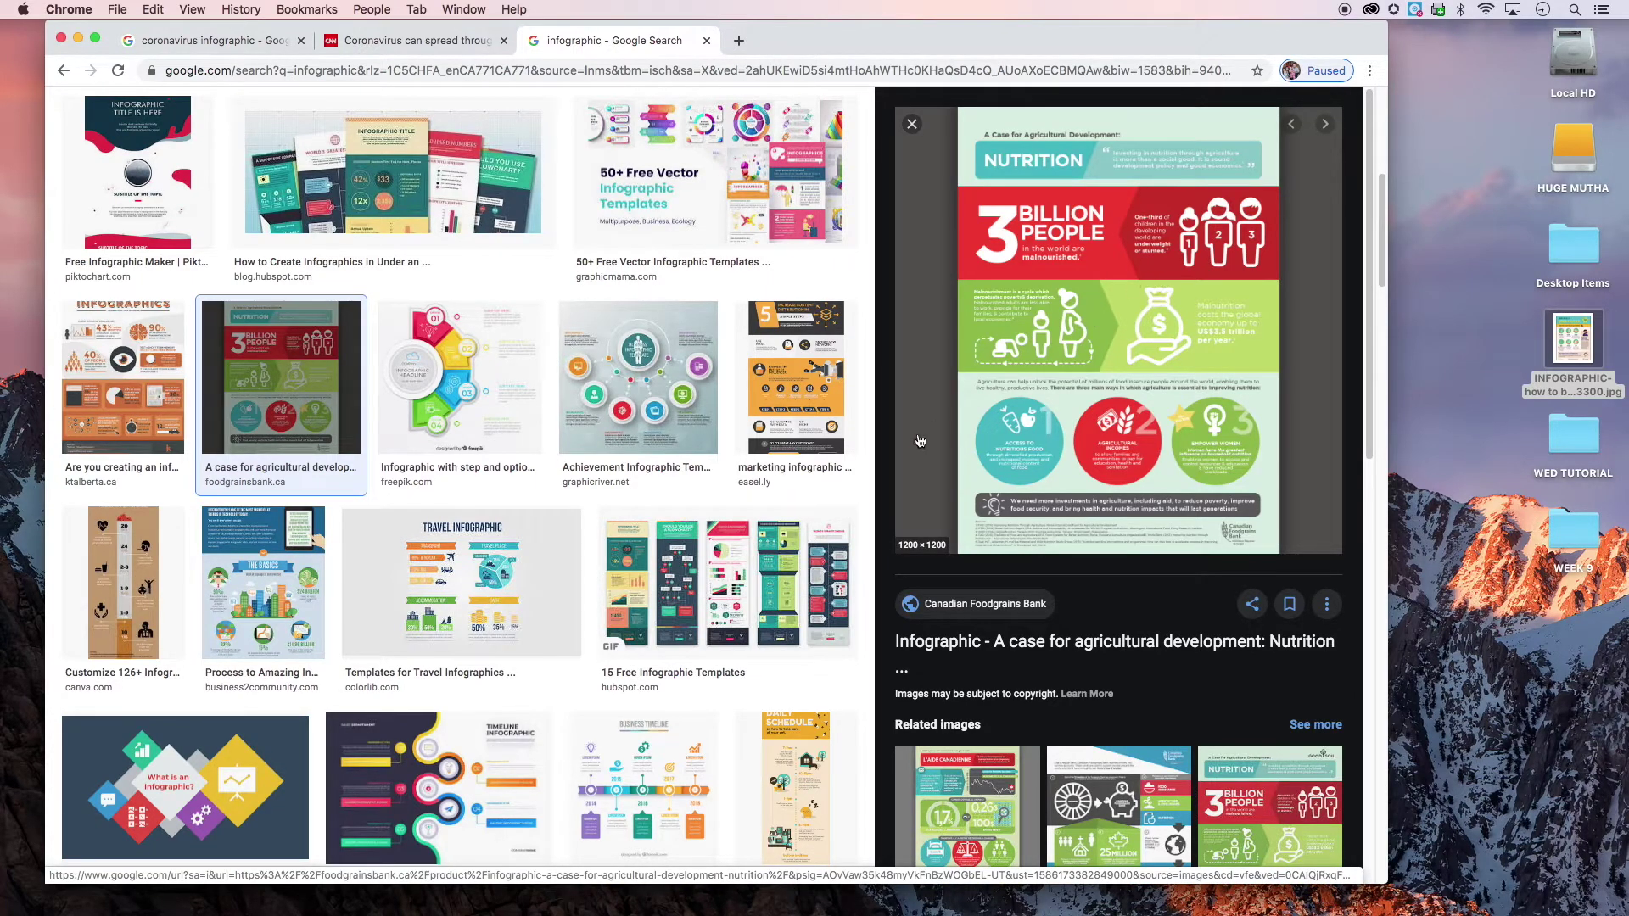
left_click(293, 583)
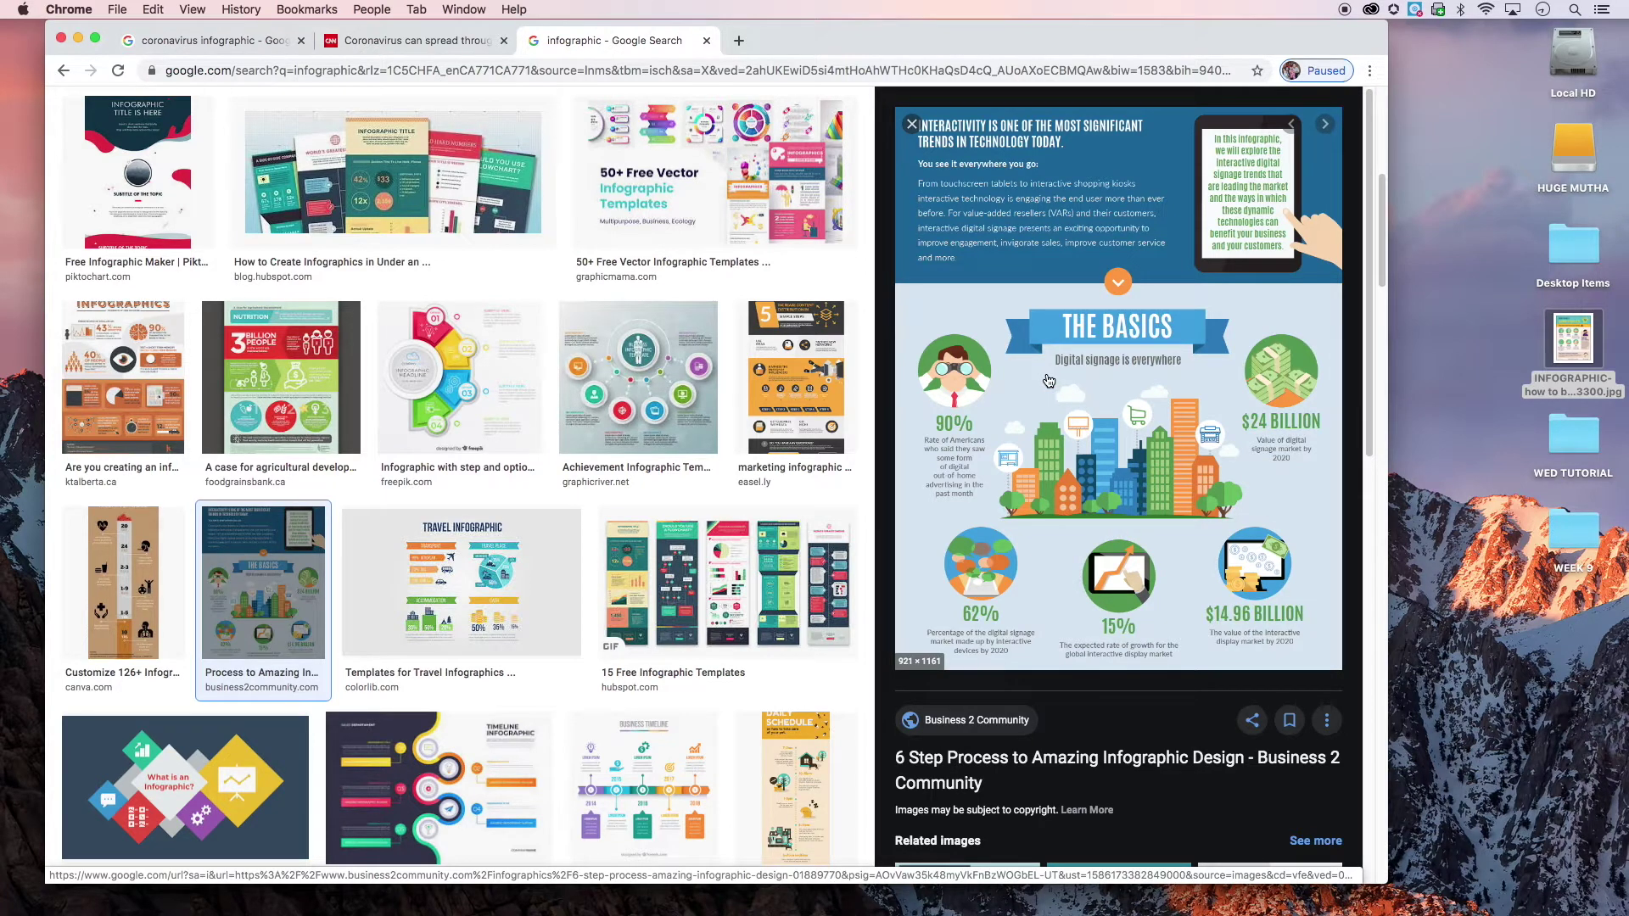
left_click(127, 373)
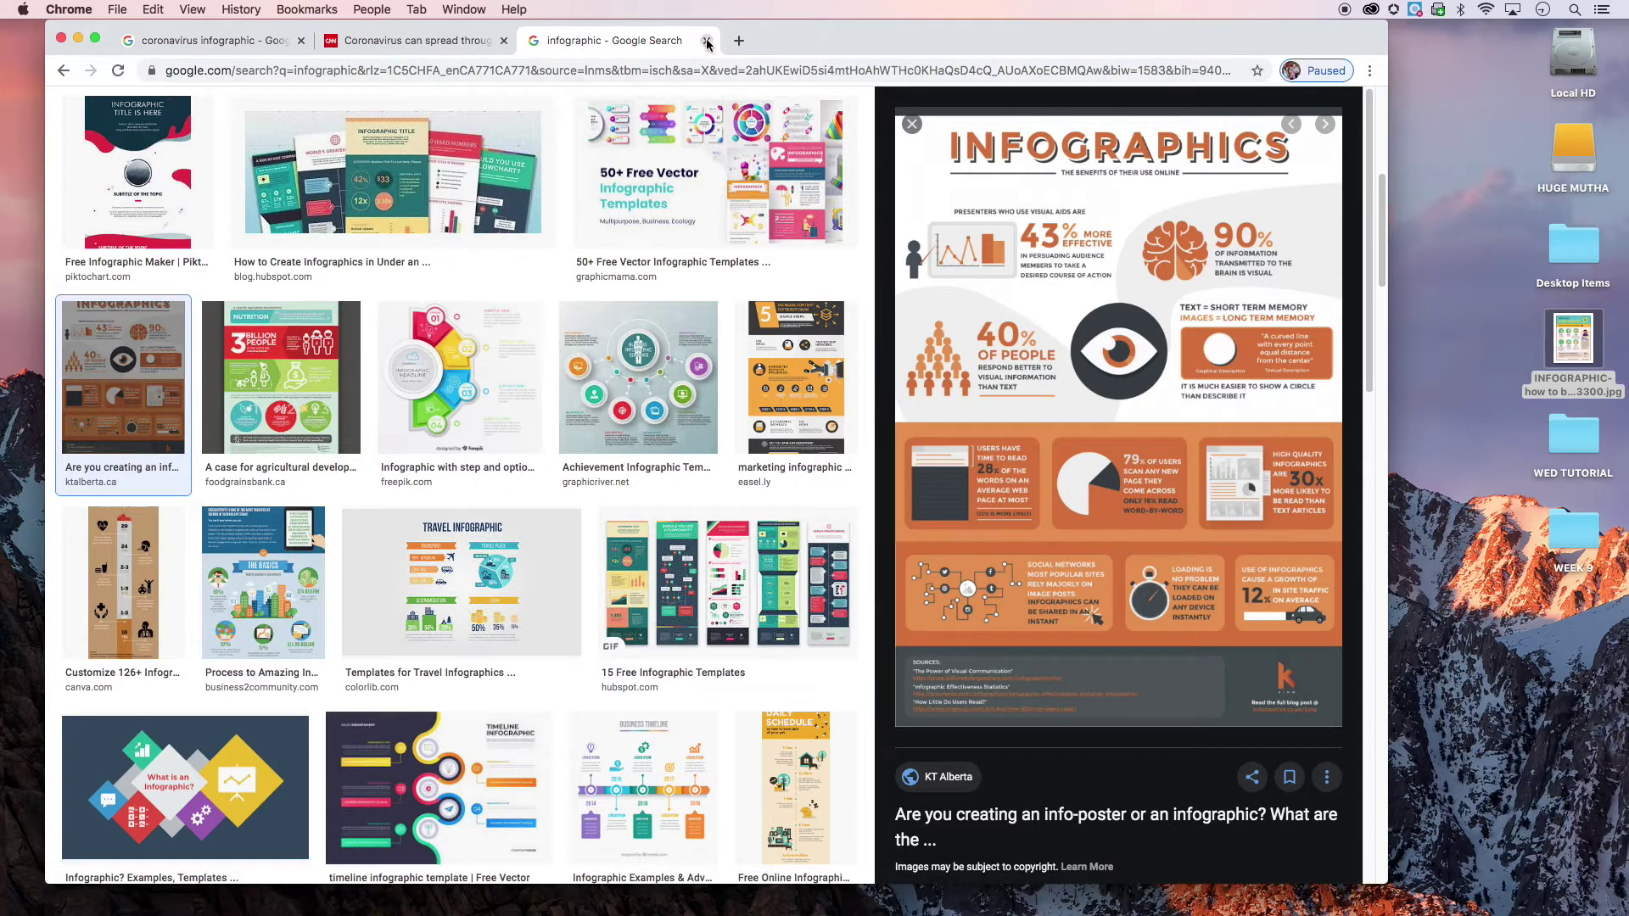
Minimize the browser, open the WEEK 9 folder from the desktop and widen its Finder window
mouse_move(782, 52)
left_mouse_down()
mouse_move(866, 239)
mouse_move(864, 98)
mouse_move(810, 49)
left_mouse_up()
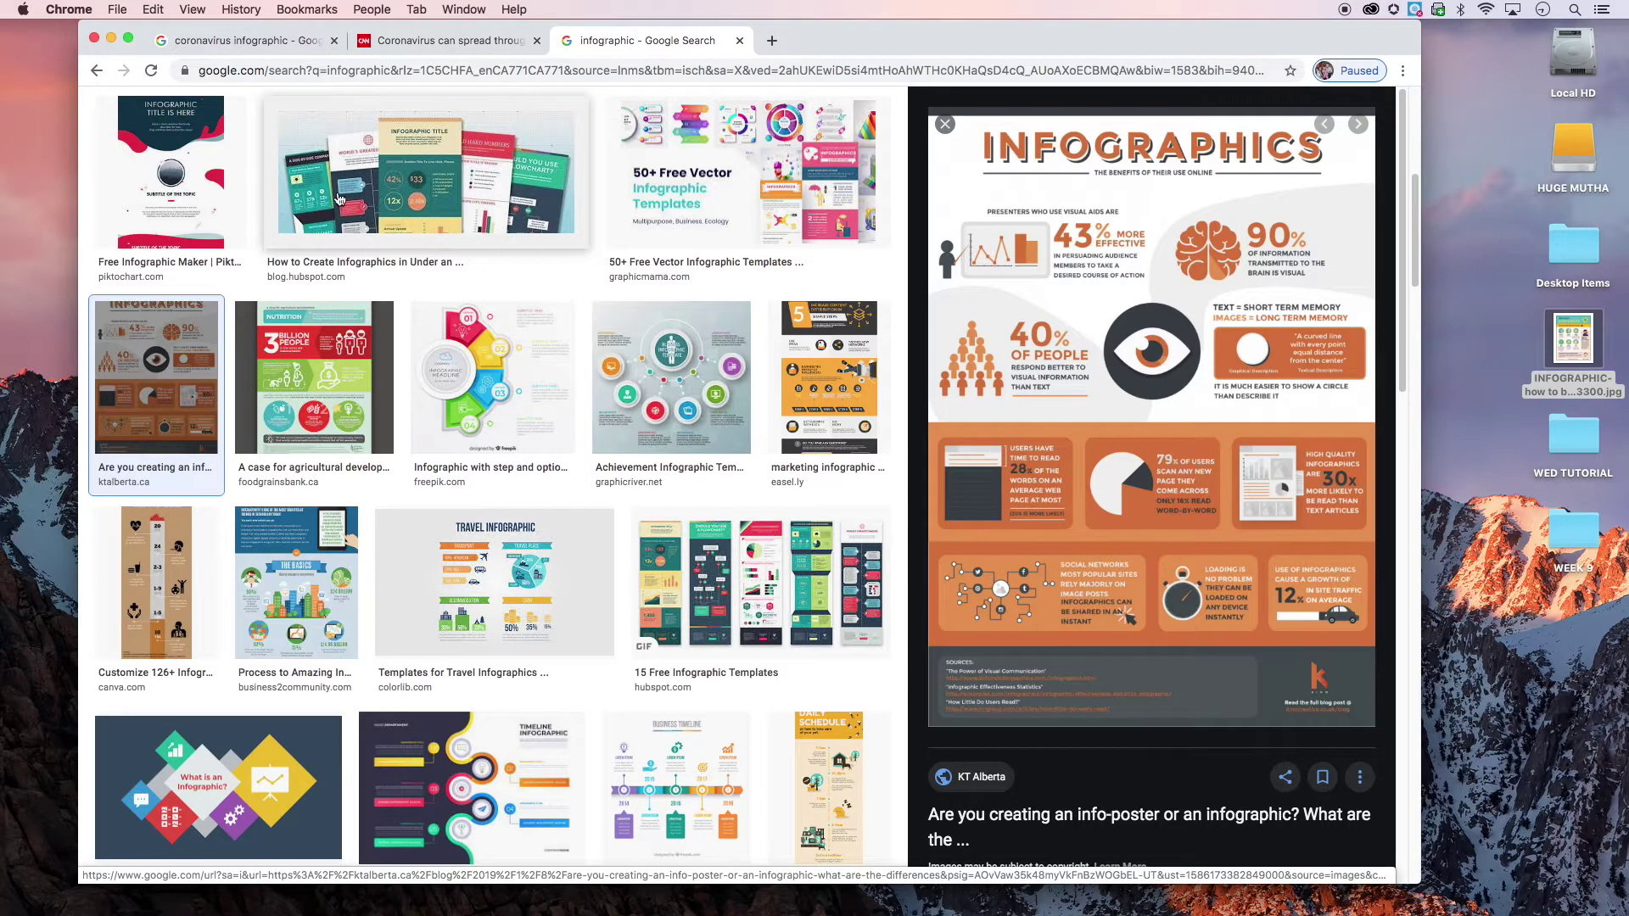
left_click(113, 40)
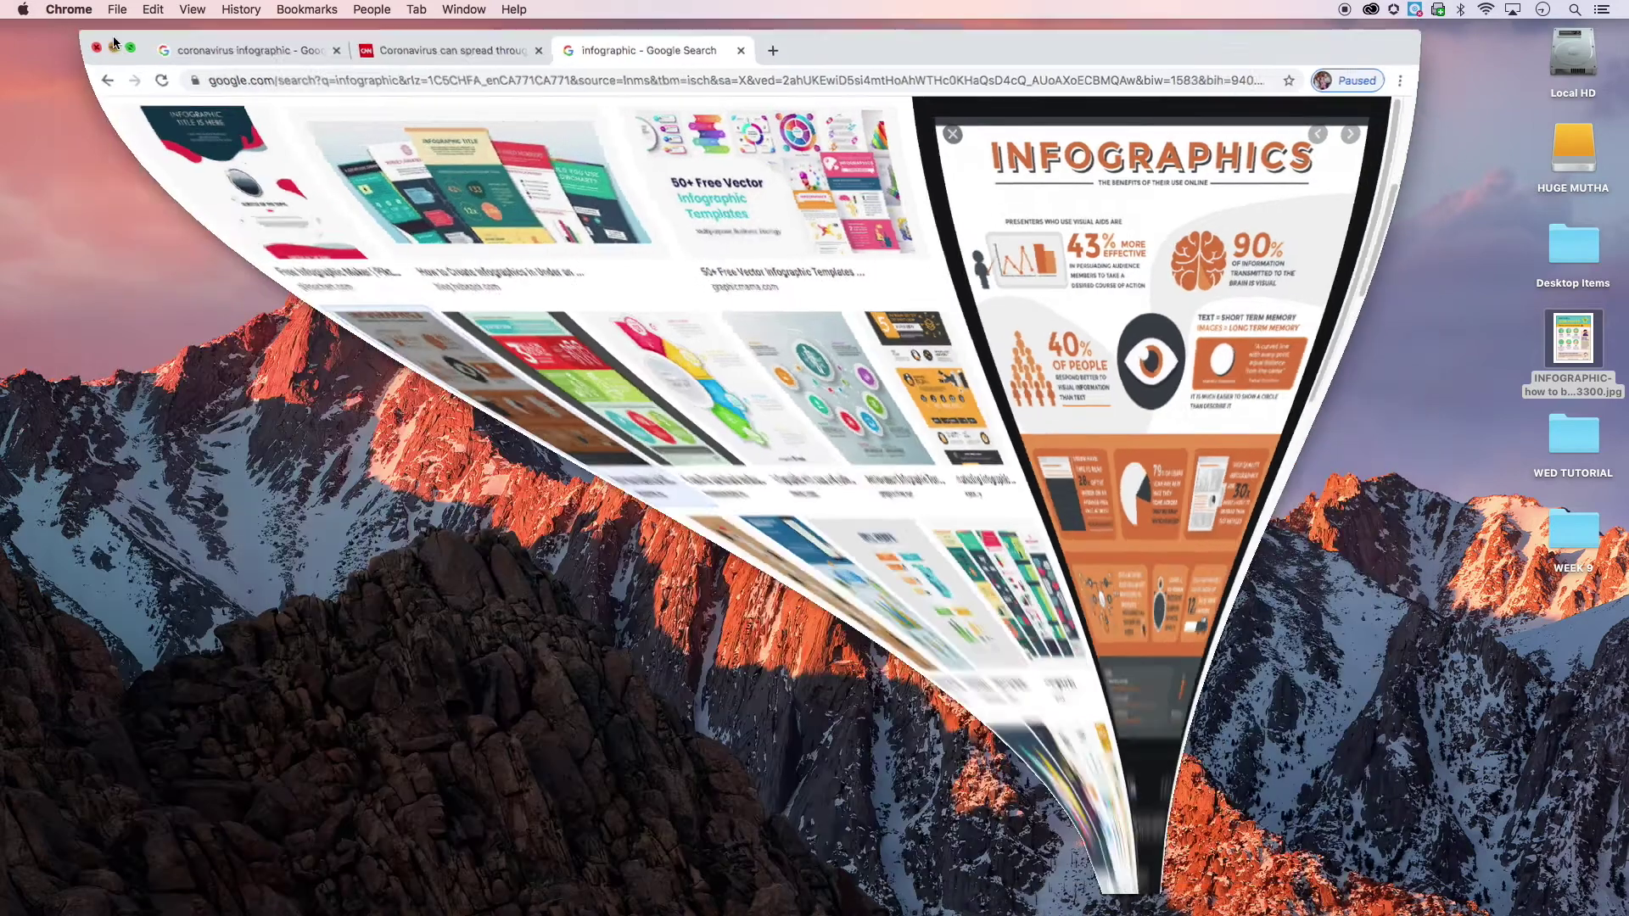
double_click(1574, 530)
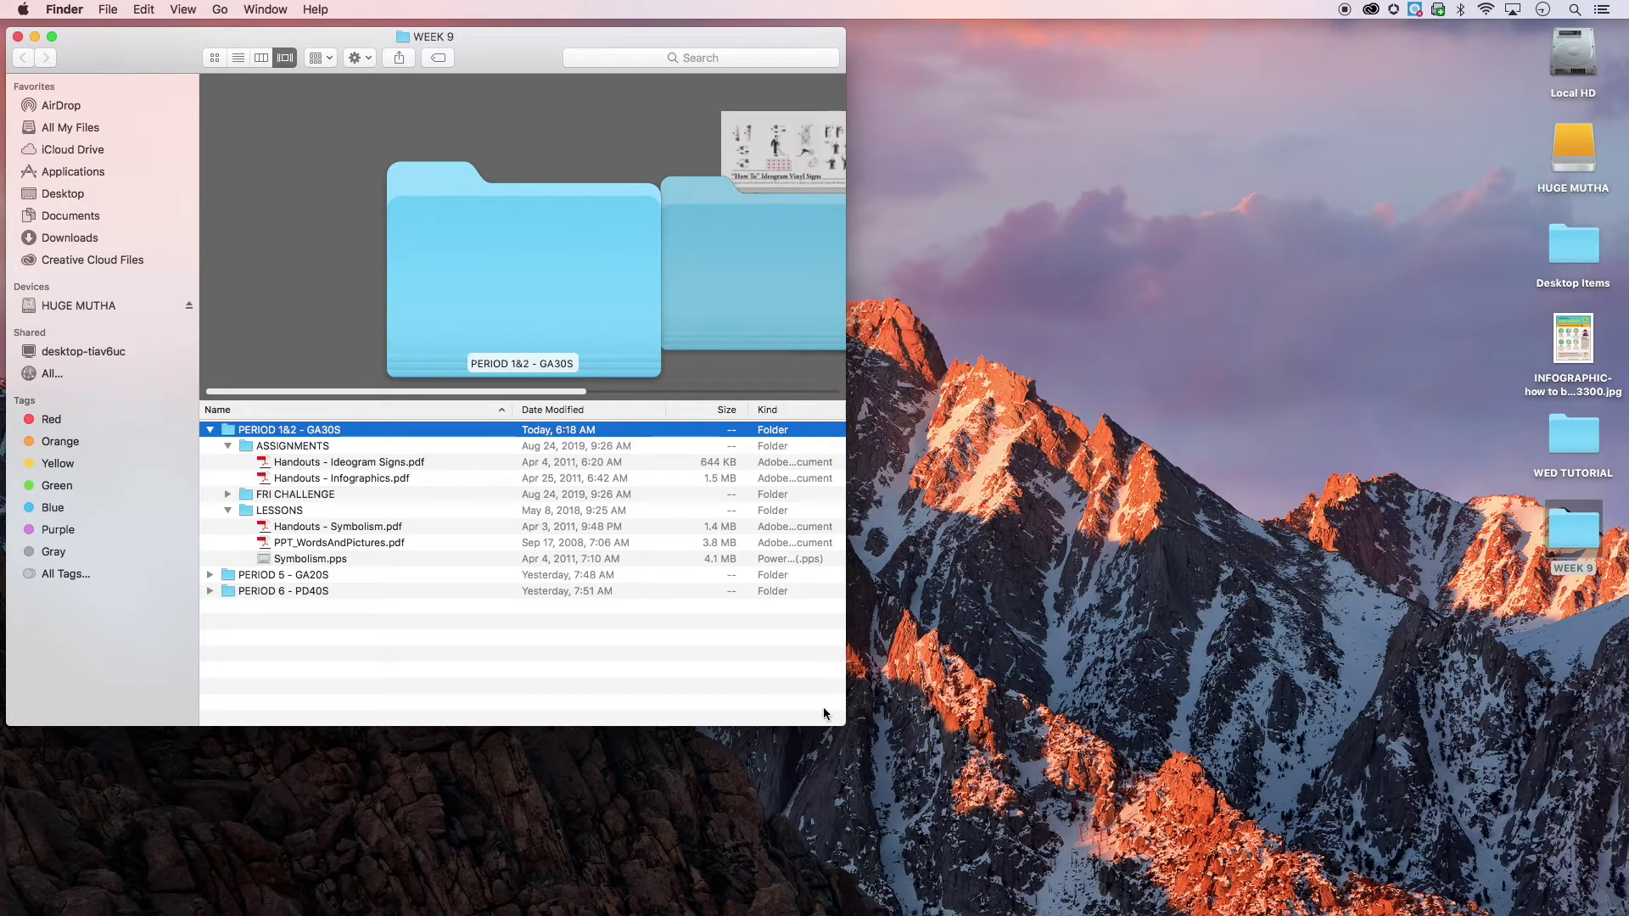
left_click_drag(844, 725, 1232, 734)
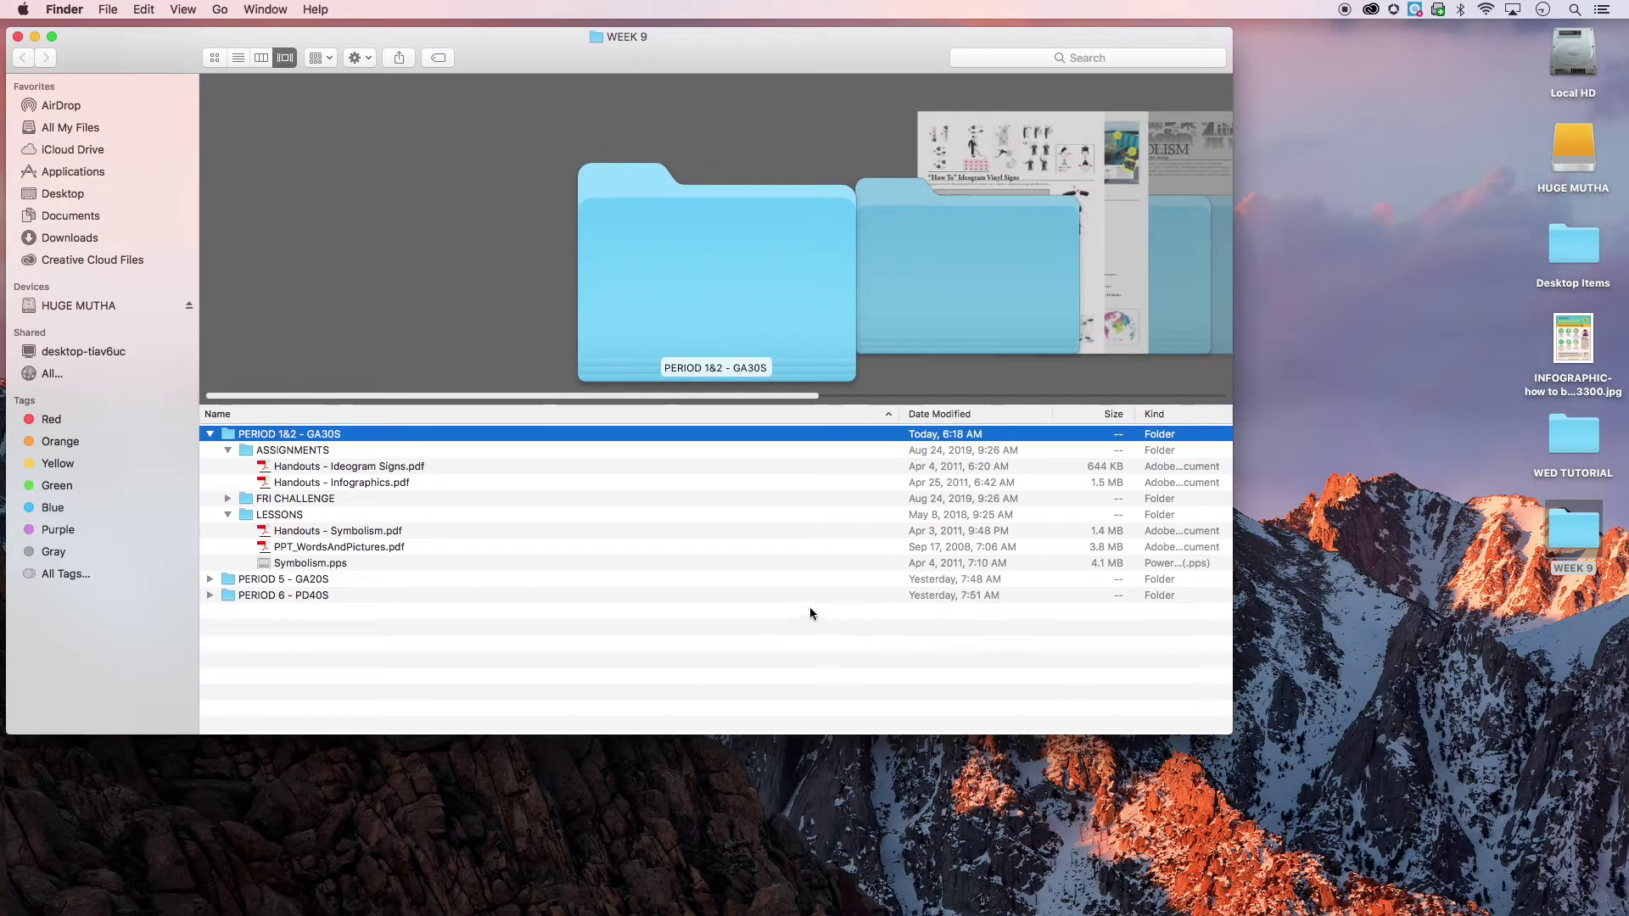
Close the WEEK 9 folder window and open the WED TUTORIAL folder from the desktop
left_click(19, 36)
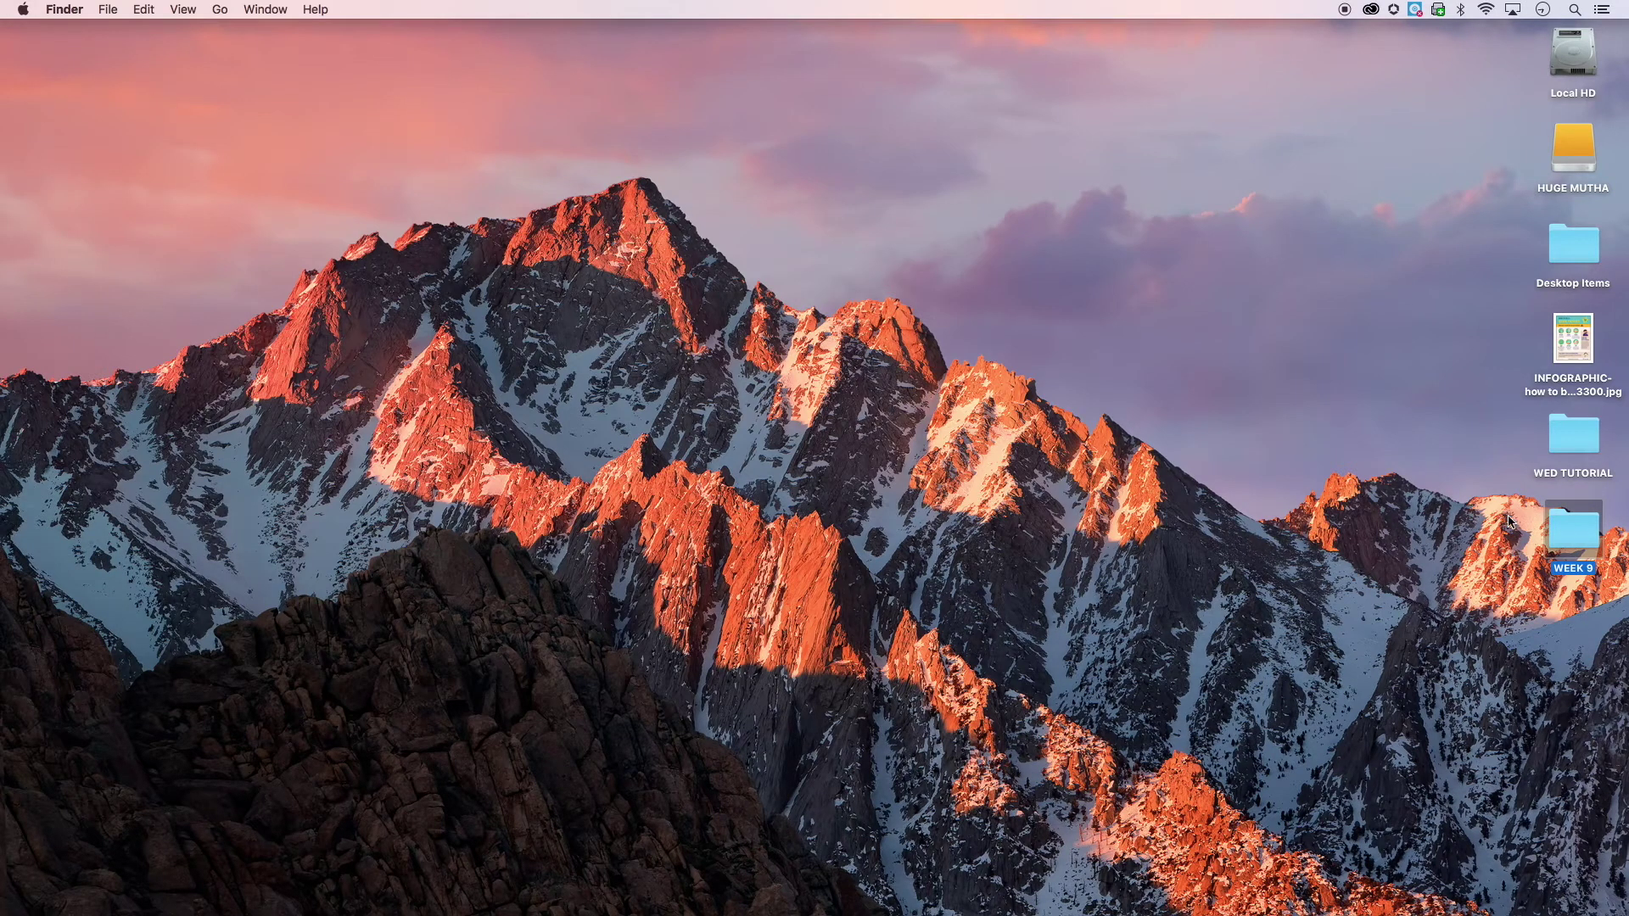
double_click(1569, 528)
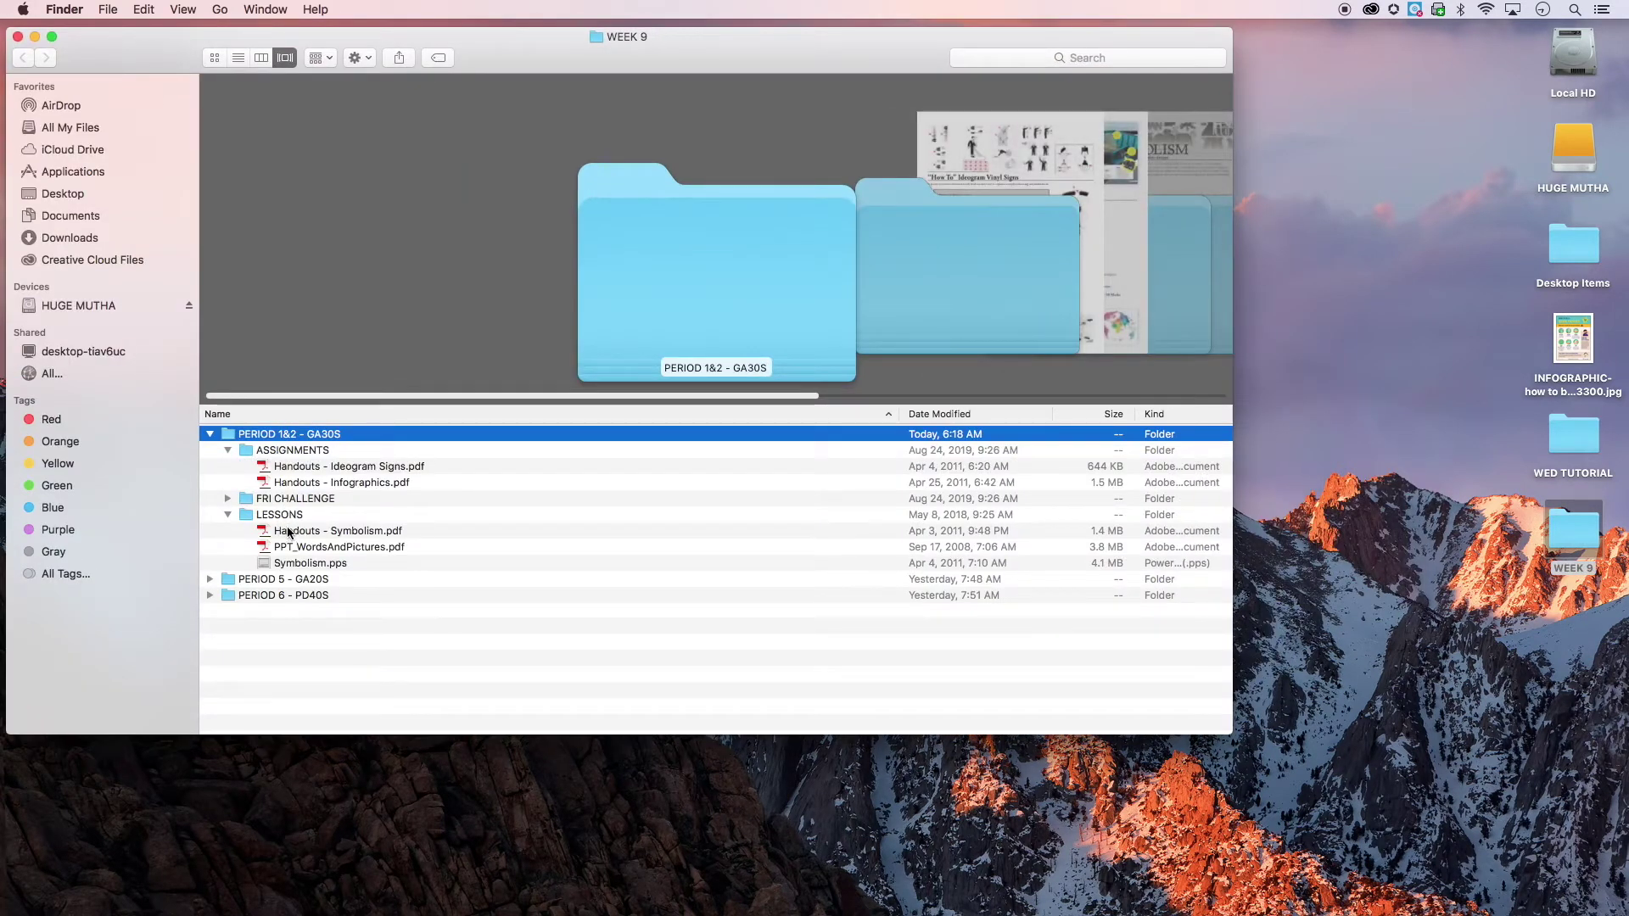
left_click(19, 37)
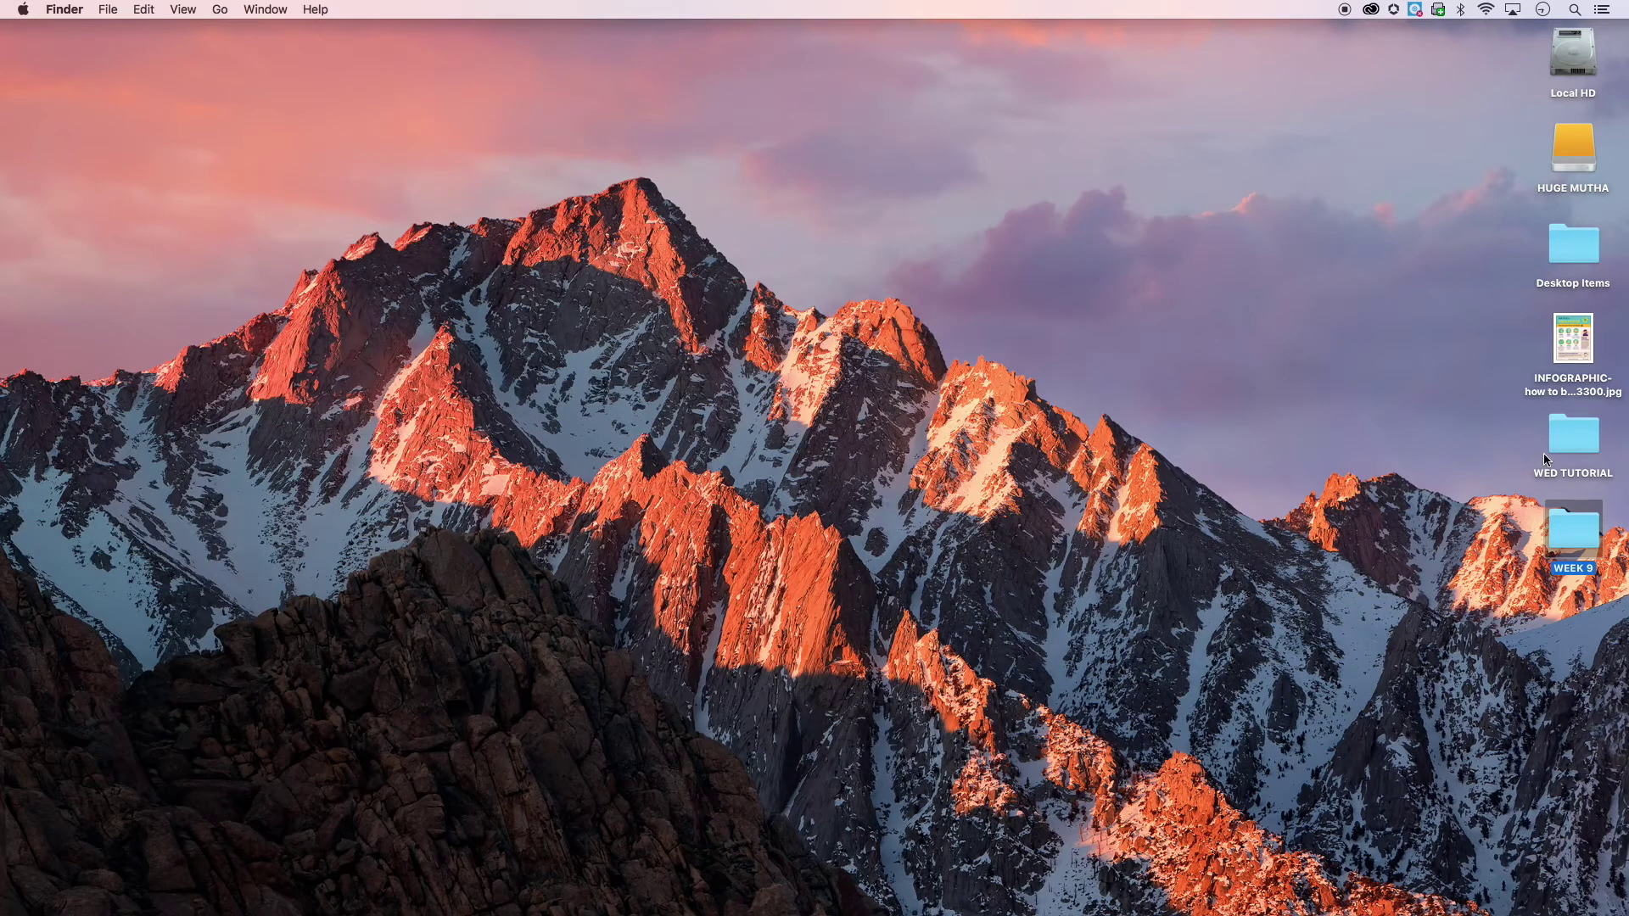
left_click(1577, 444)
double_click(1580, 444)
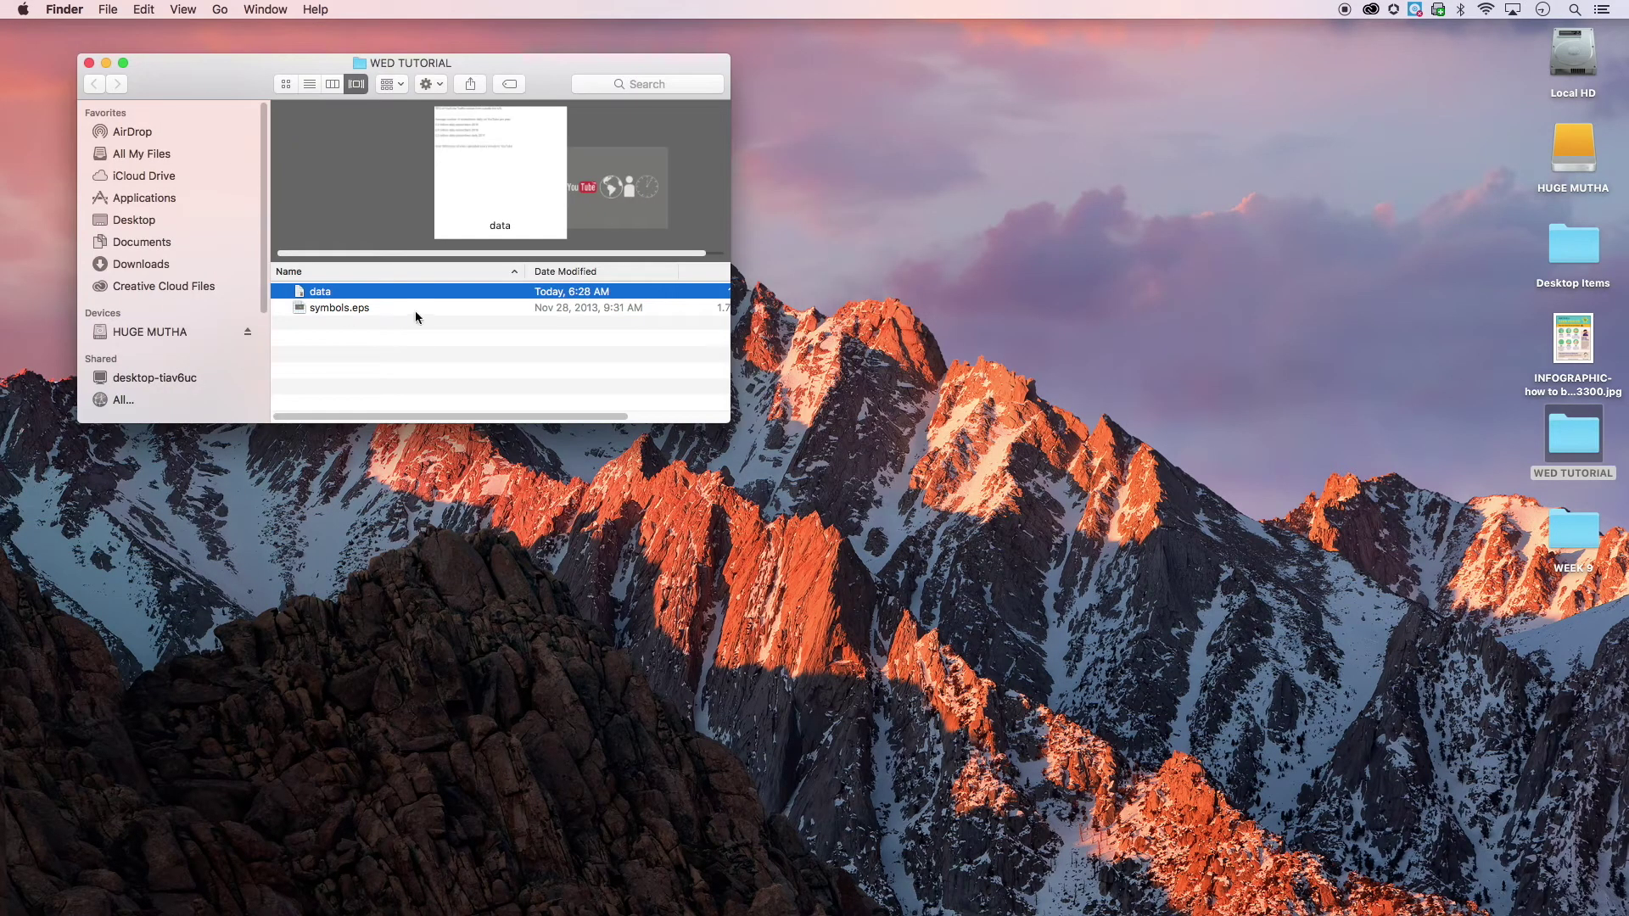
Preview the data file in the WED TUTORIAL folder to read its YouTube statistics, and close the preview
key("space")
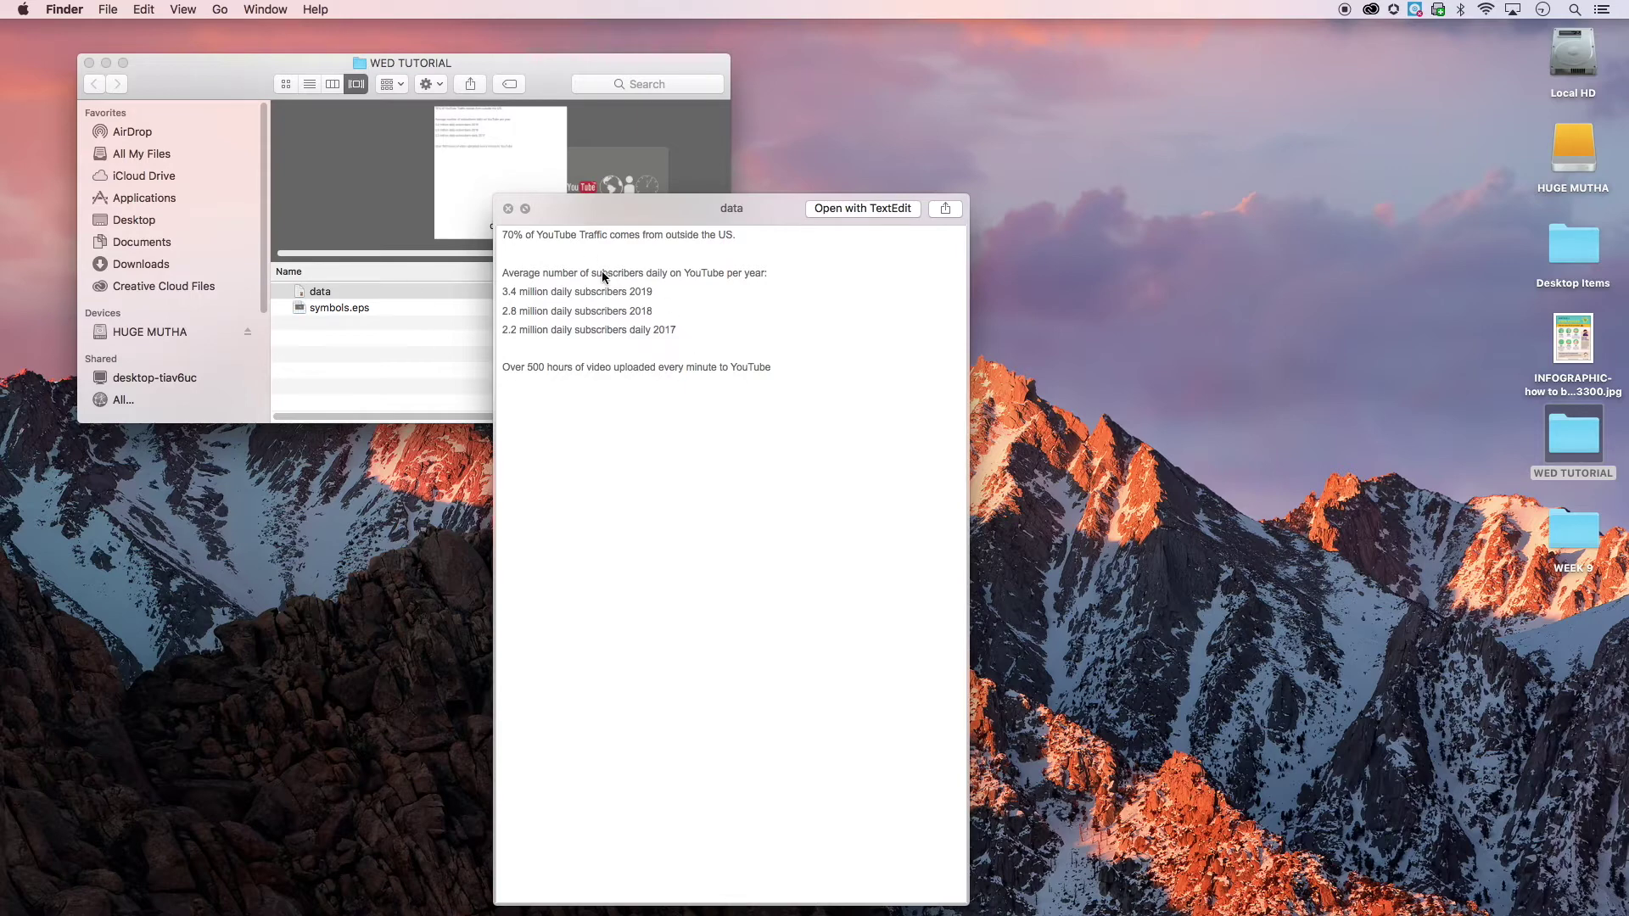
left_click_drag(613, 216, 644, 53)
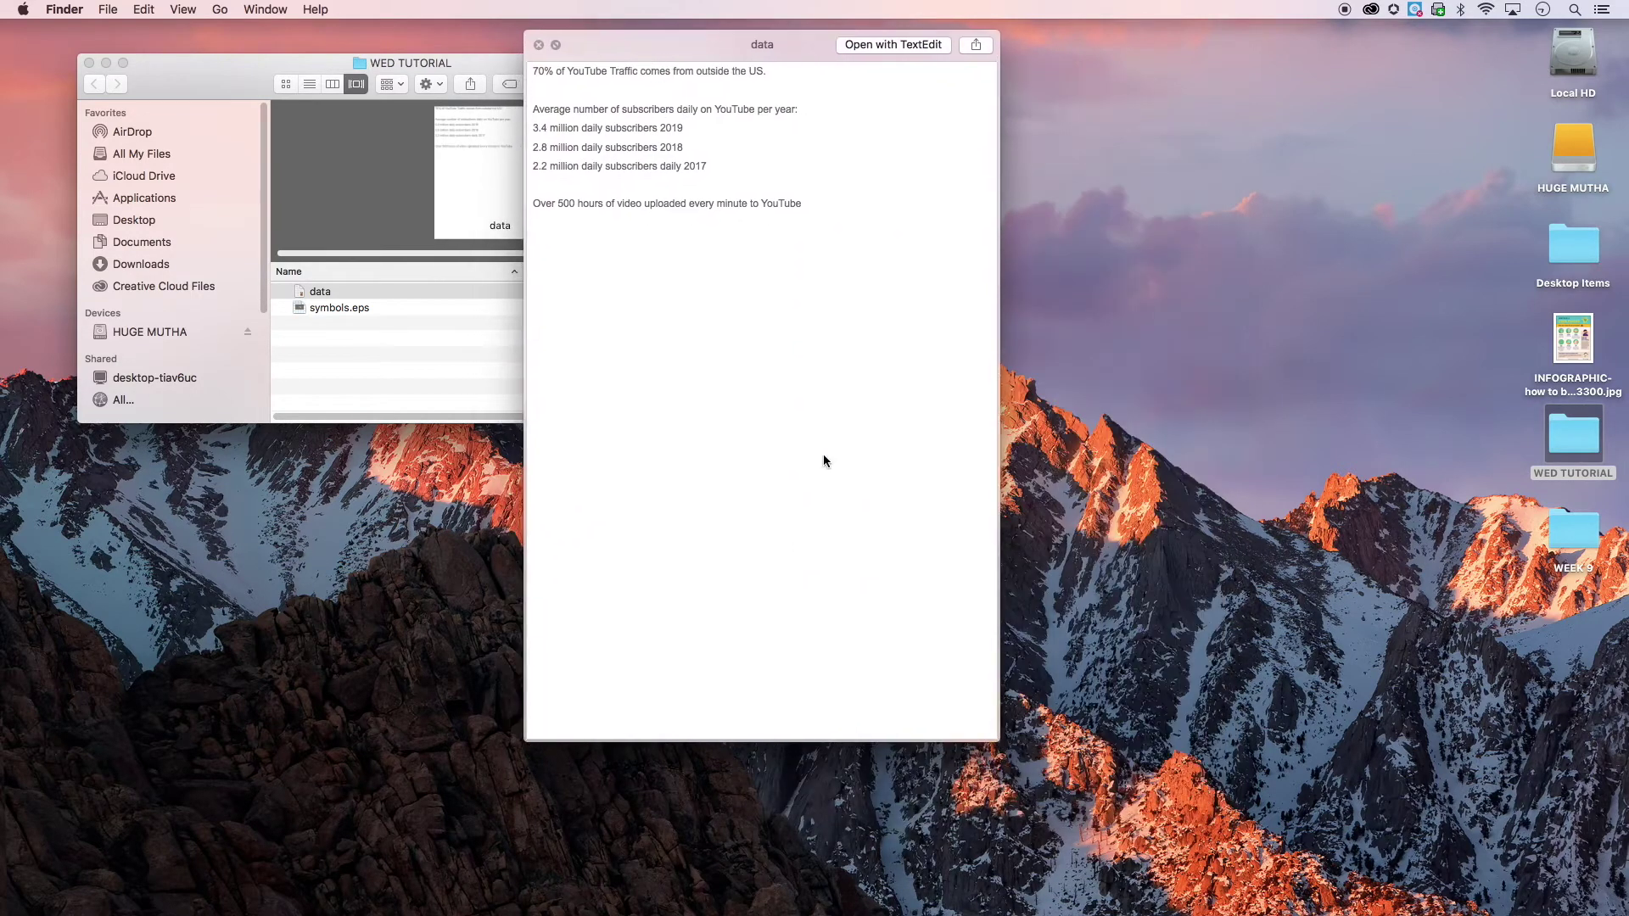
key("space")
Open the data file in TextEdit, and enlarge its window and the displayed text for easier reading
left_click(439, 297)
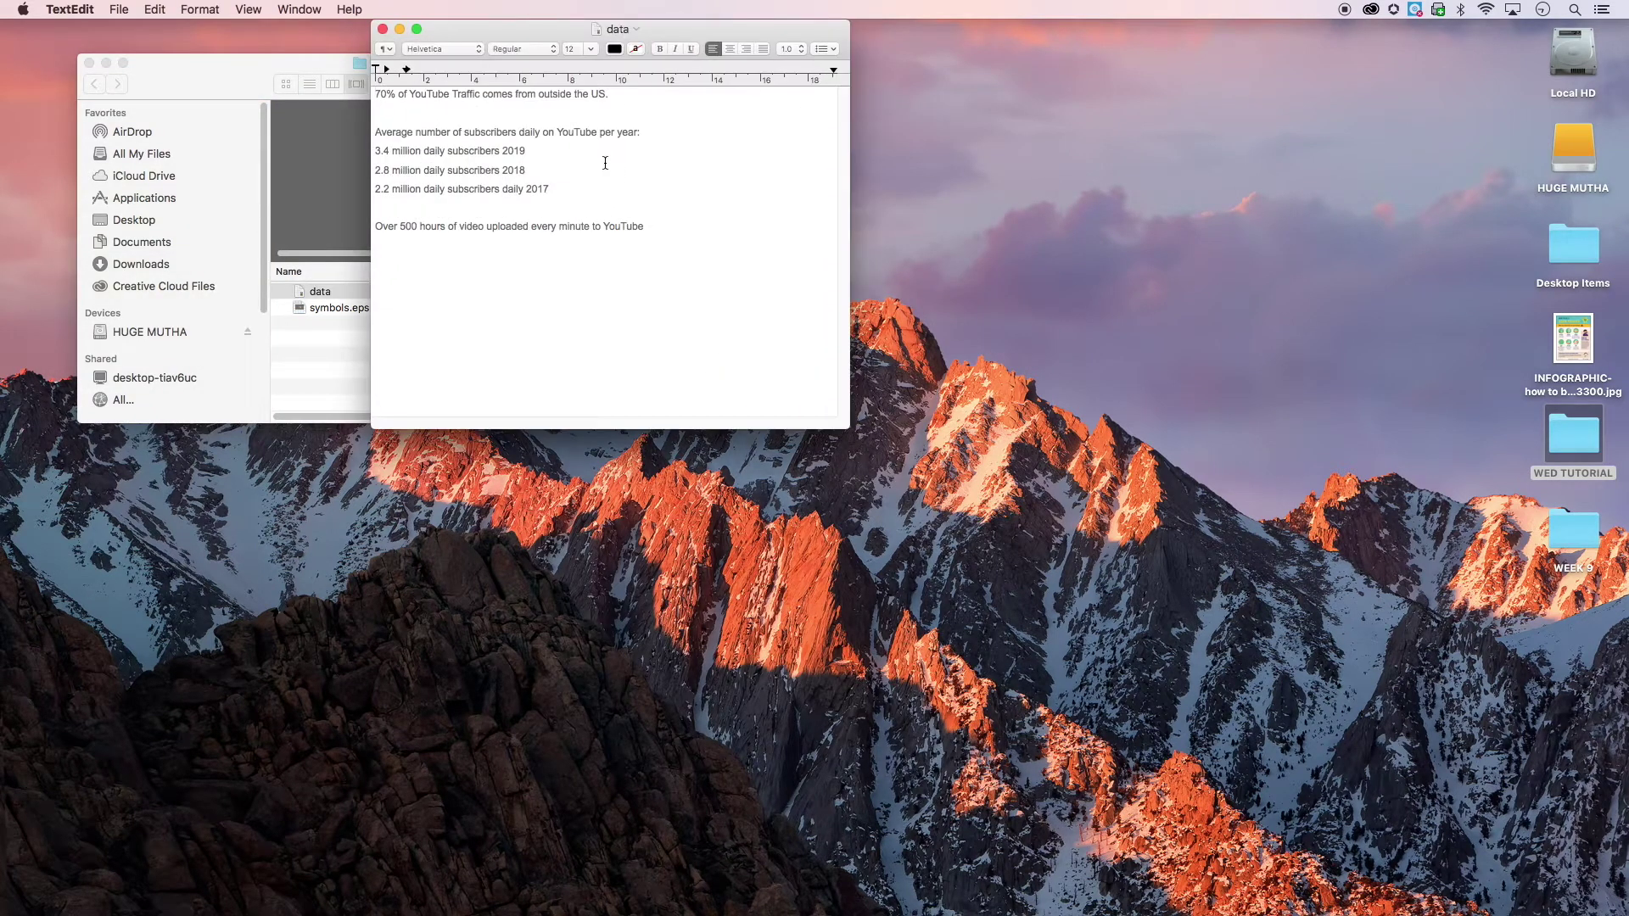
left_click_drag(848, 428, 1100, 592)
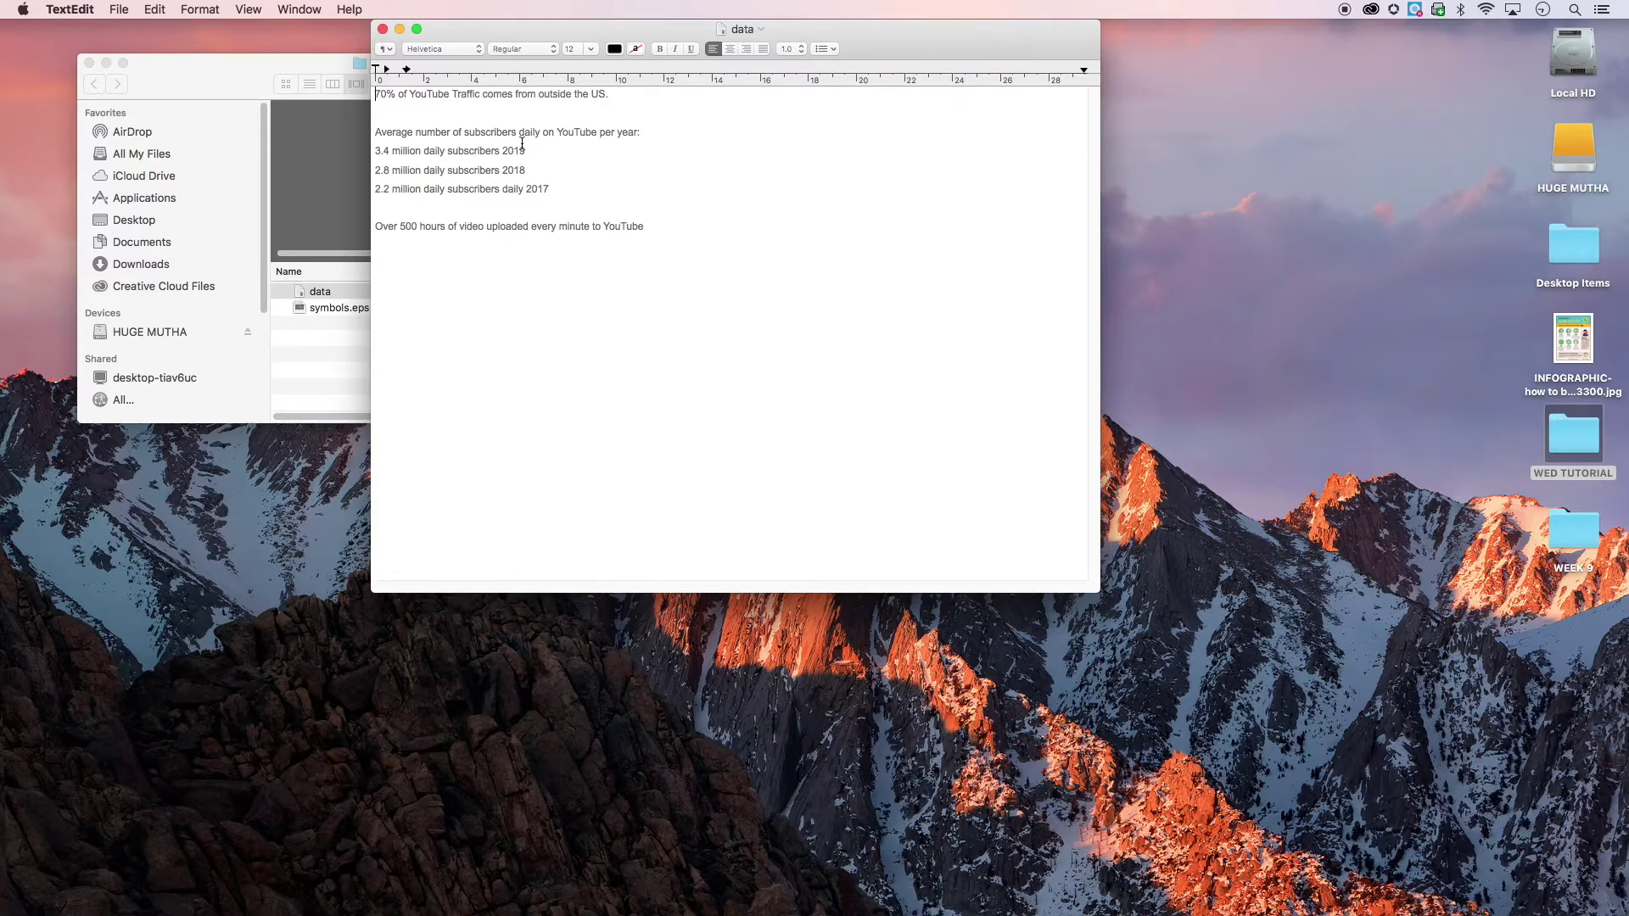
left_click(272, 5)
mouse_move(247, 8)
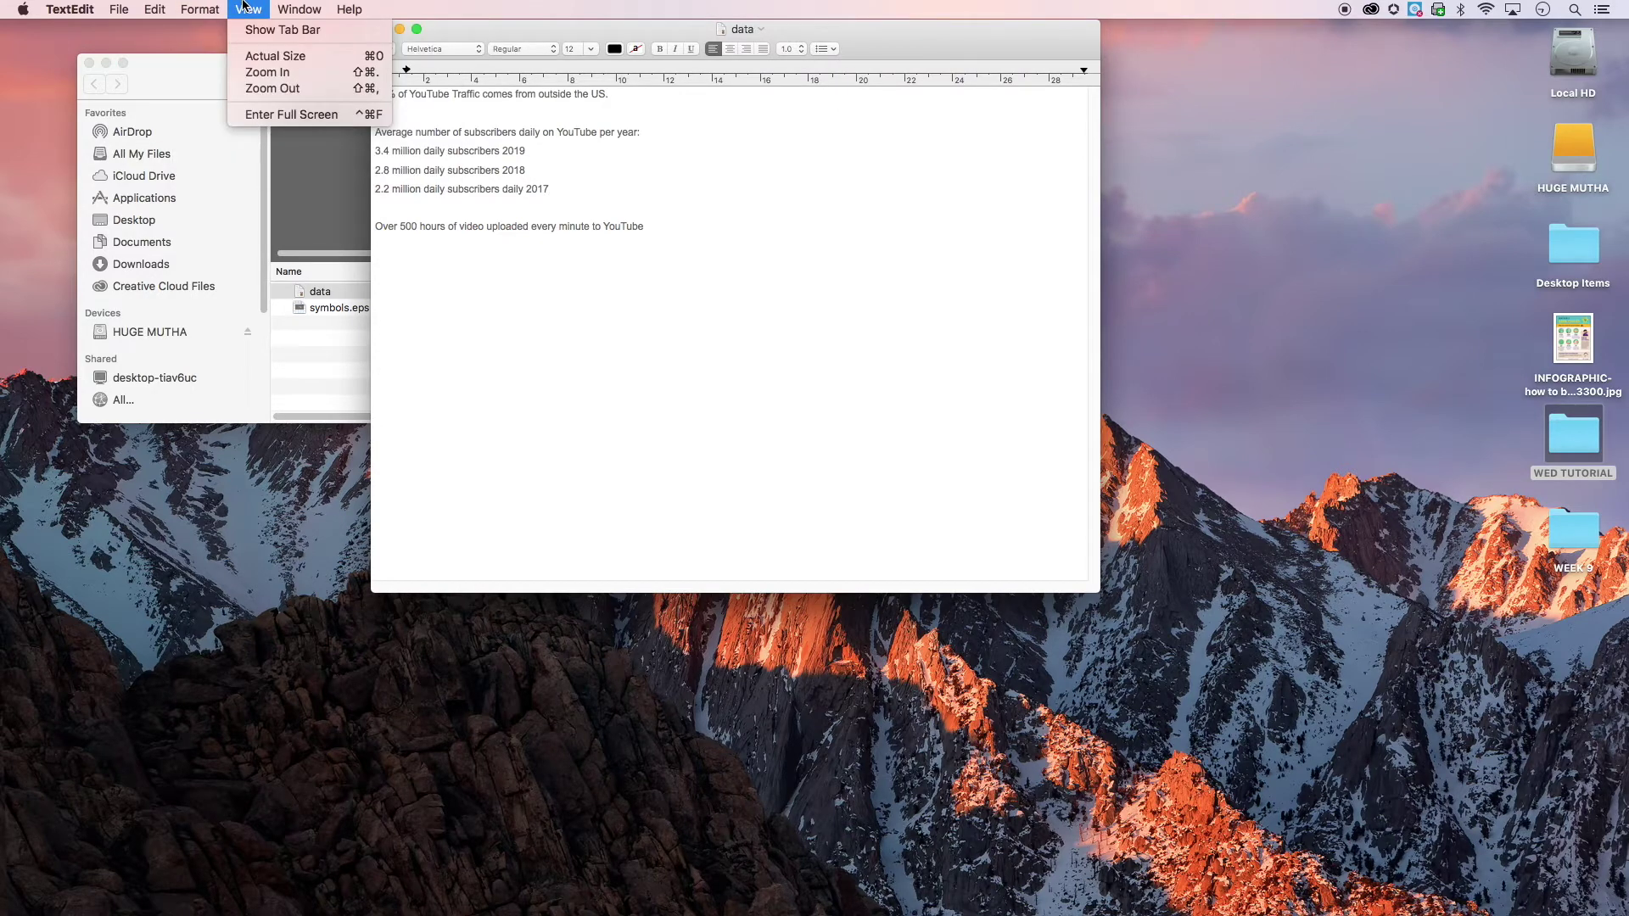
left_click(256, 73)
scroll(468, 303, "up", 5)
scroll(494, 316, "down", 2)
left_click_drag(618, 586, 265, 565)
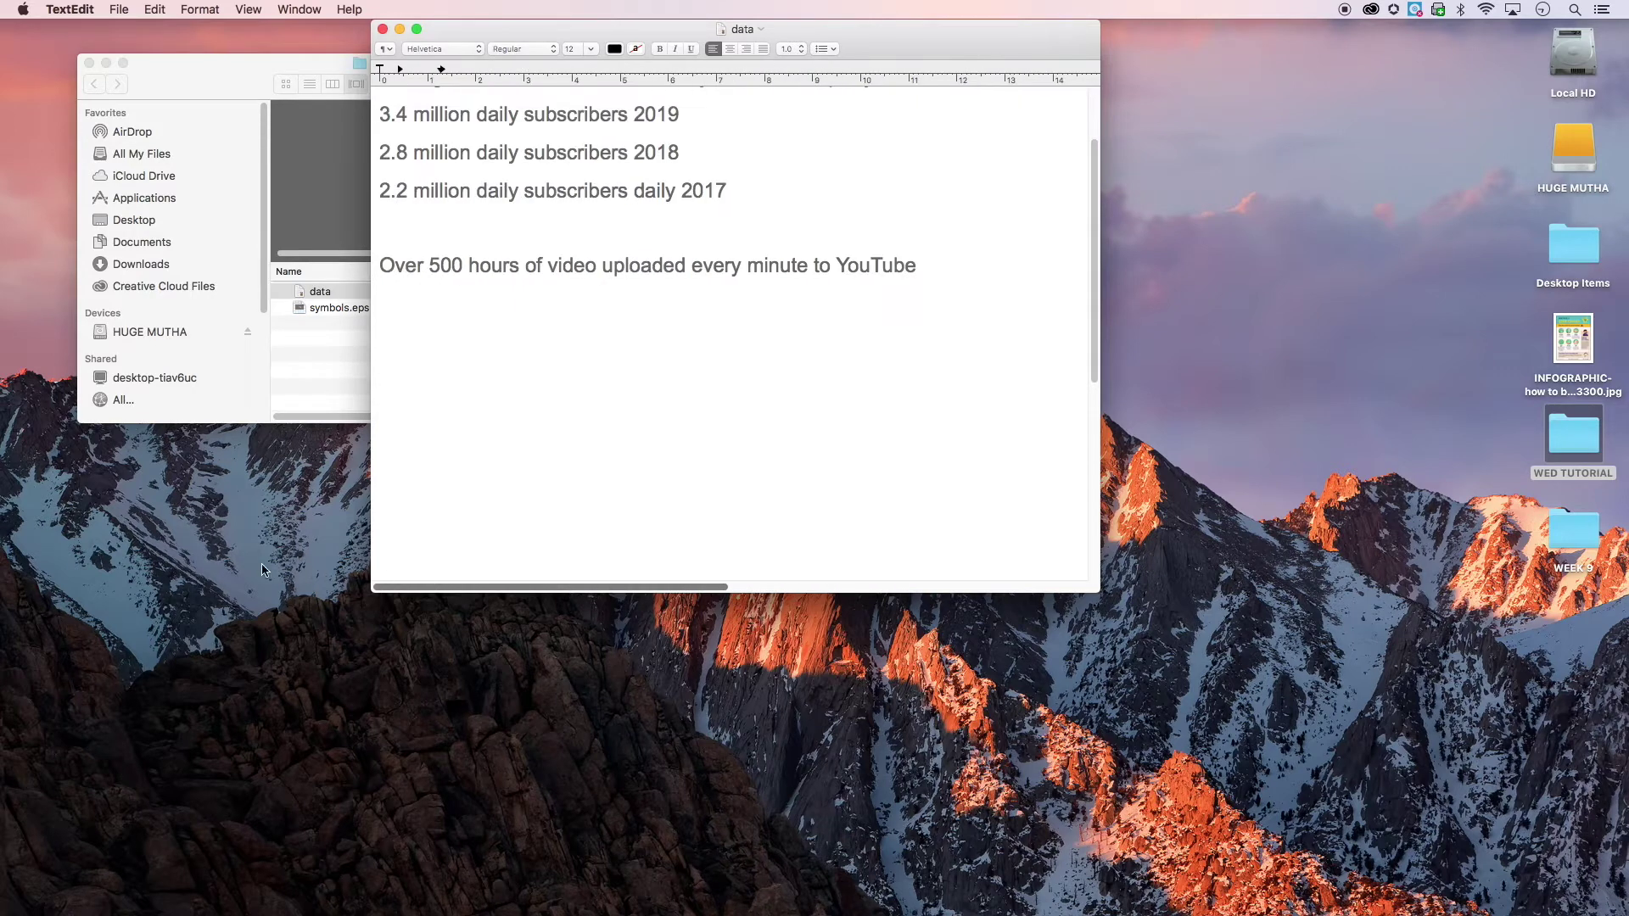
scroll(745, 495, "up", 1)
scroll(746, 495, "up", 1)
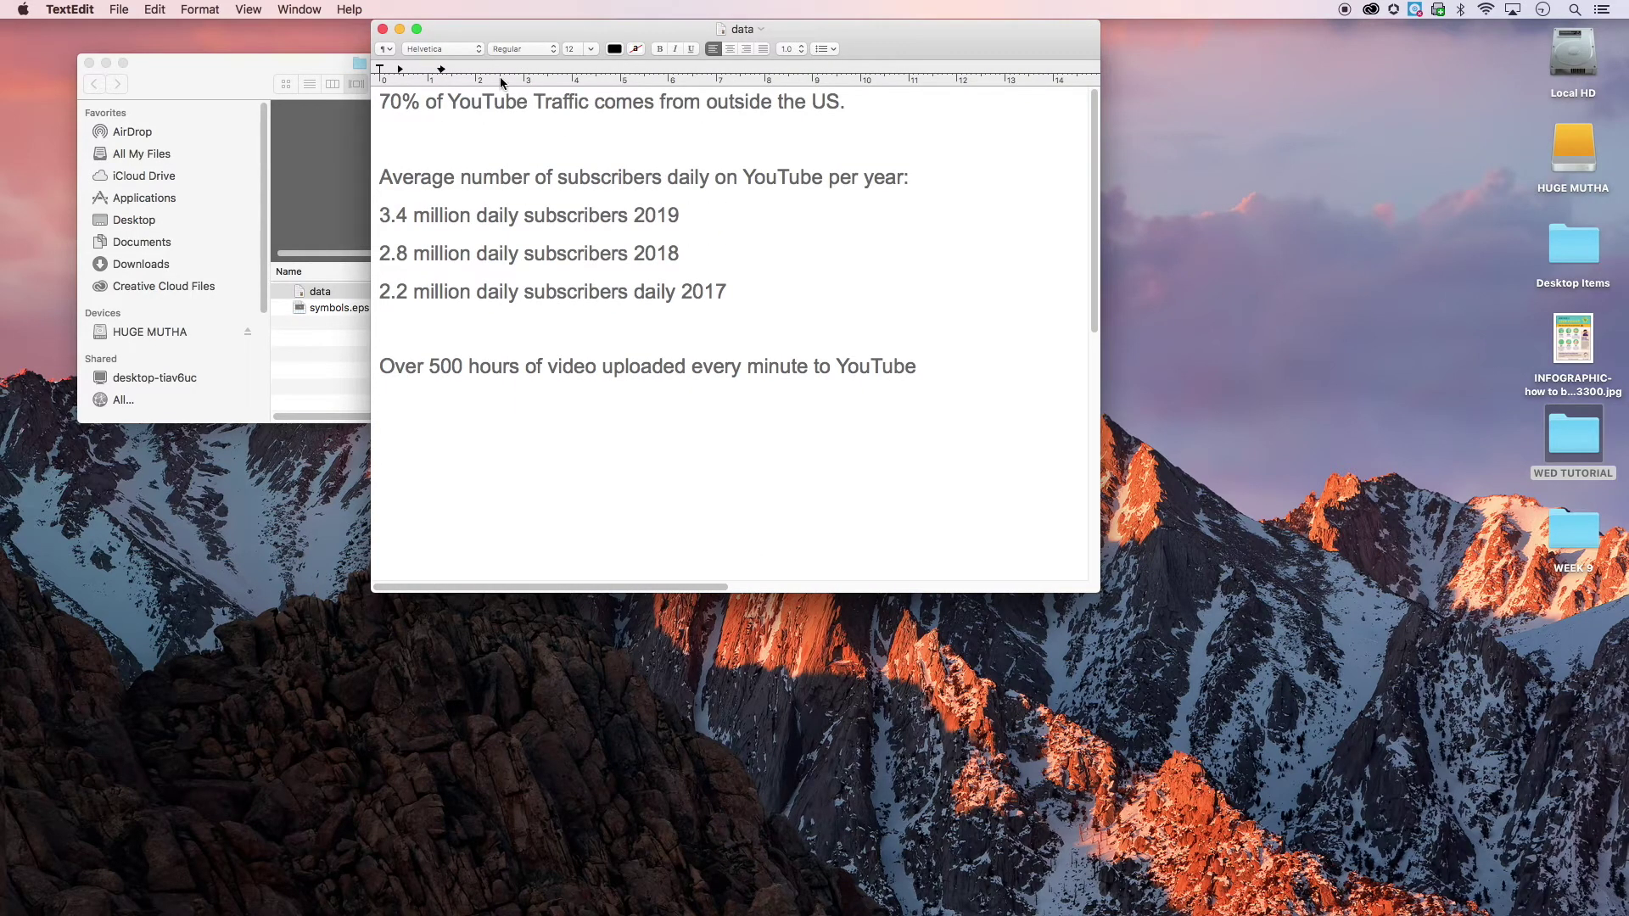
Place the data window beside the WED TUTORIAL window and highlight its YouTube facts one after another
left_click_drag(476, 34, 791, 48)
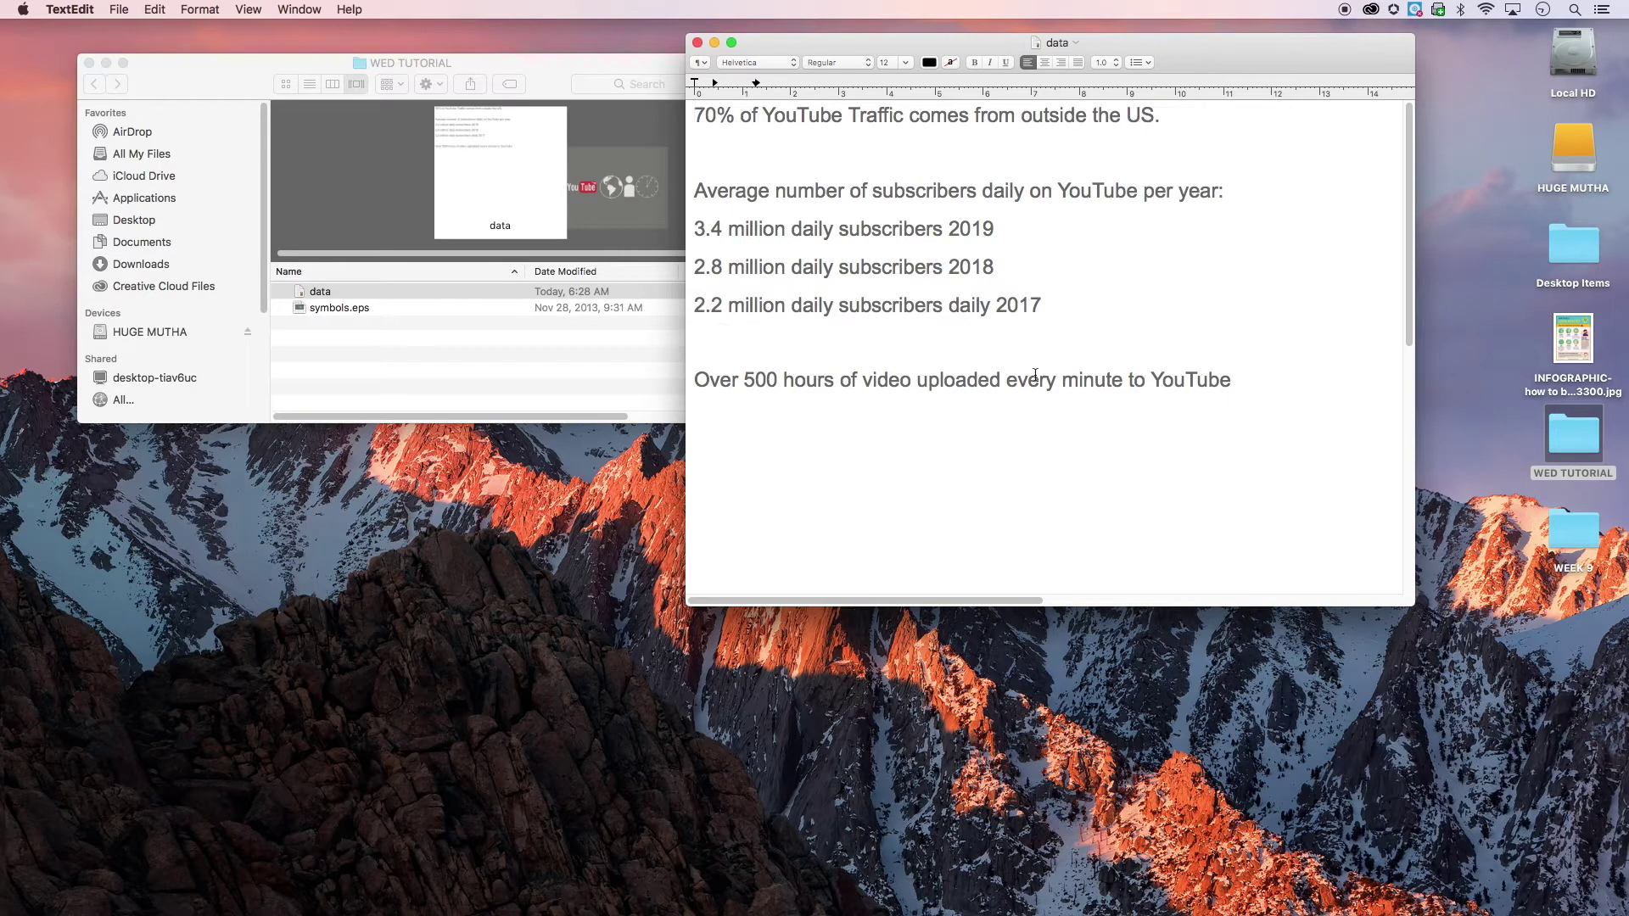
left_click_drag(875, 46, 991, 52)
left_click_drag(1302, 130, 810, 114)
left_click_drag(1169, 313, 764, 202)
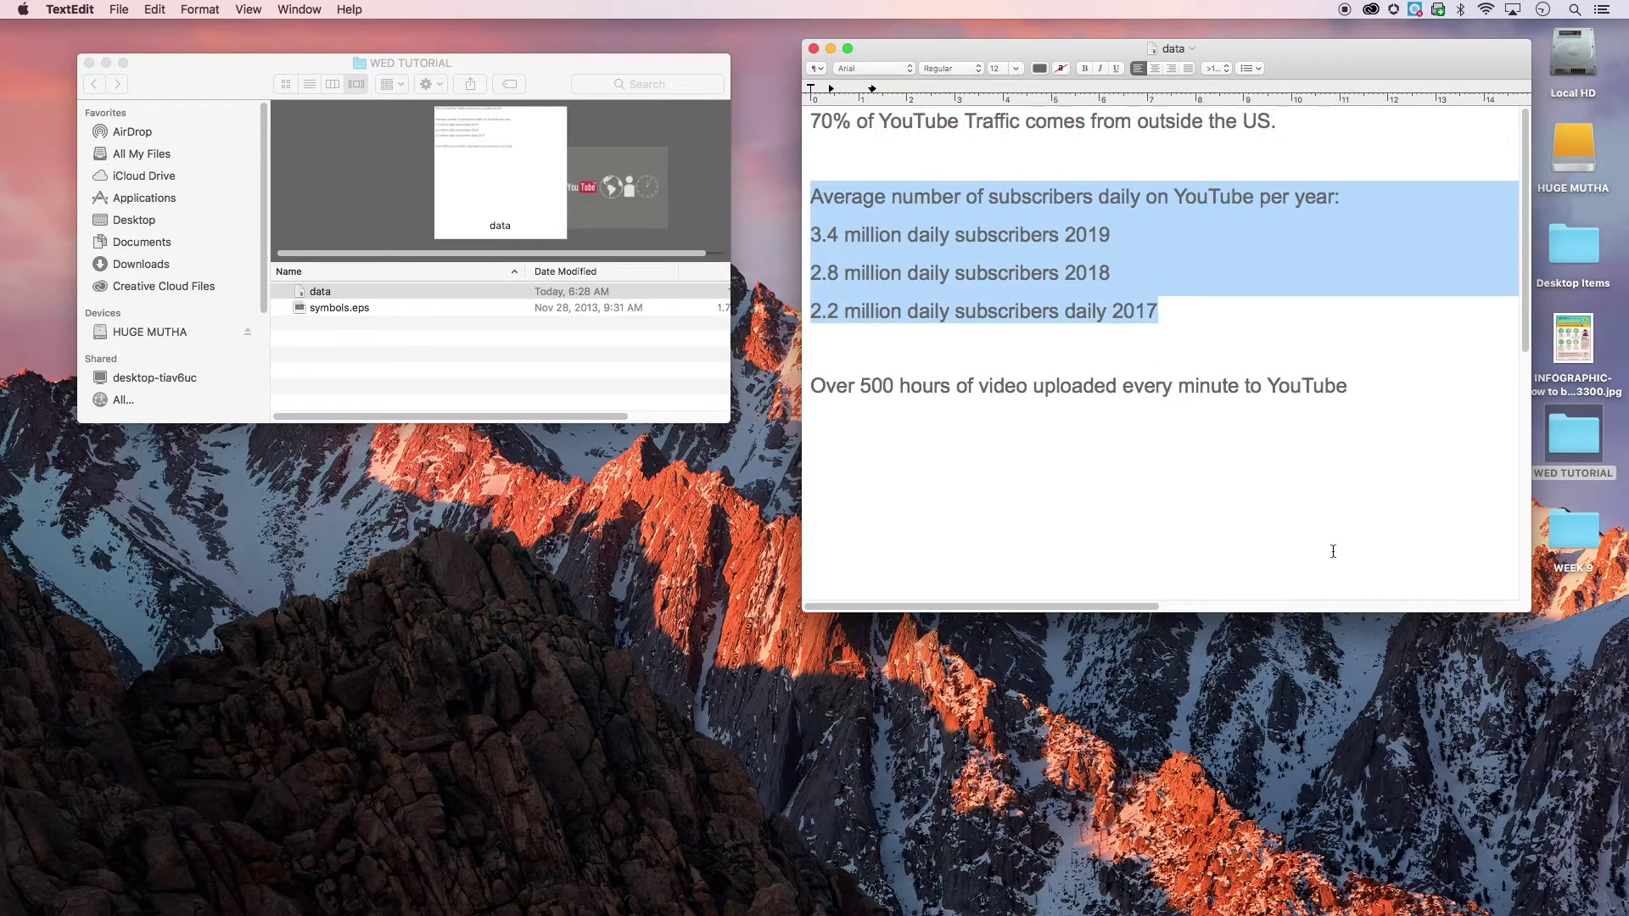
left_click_drag(1366, 388, 764, 377)
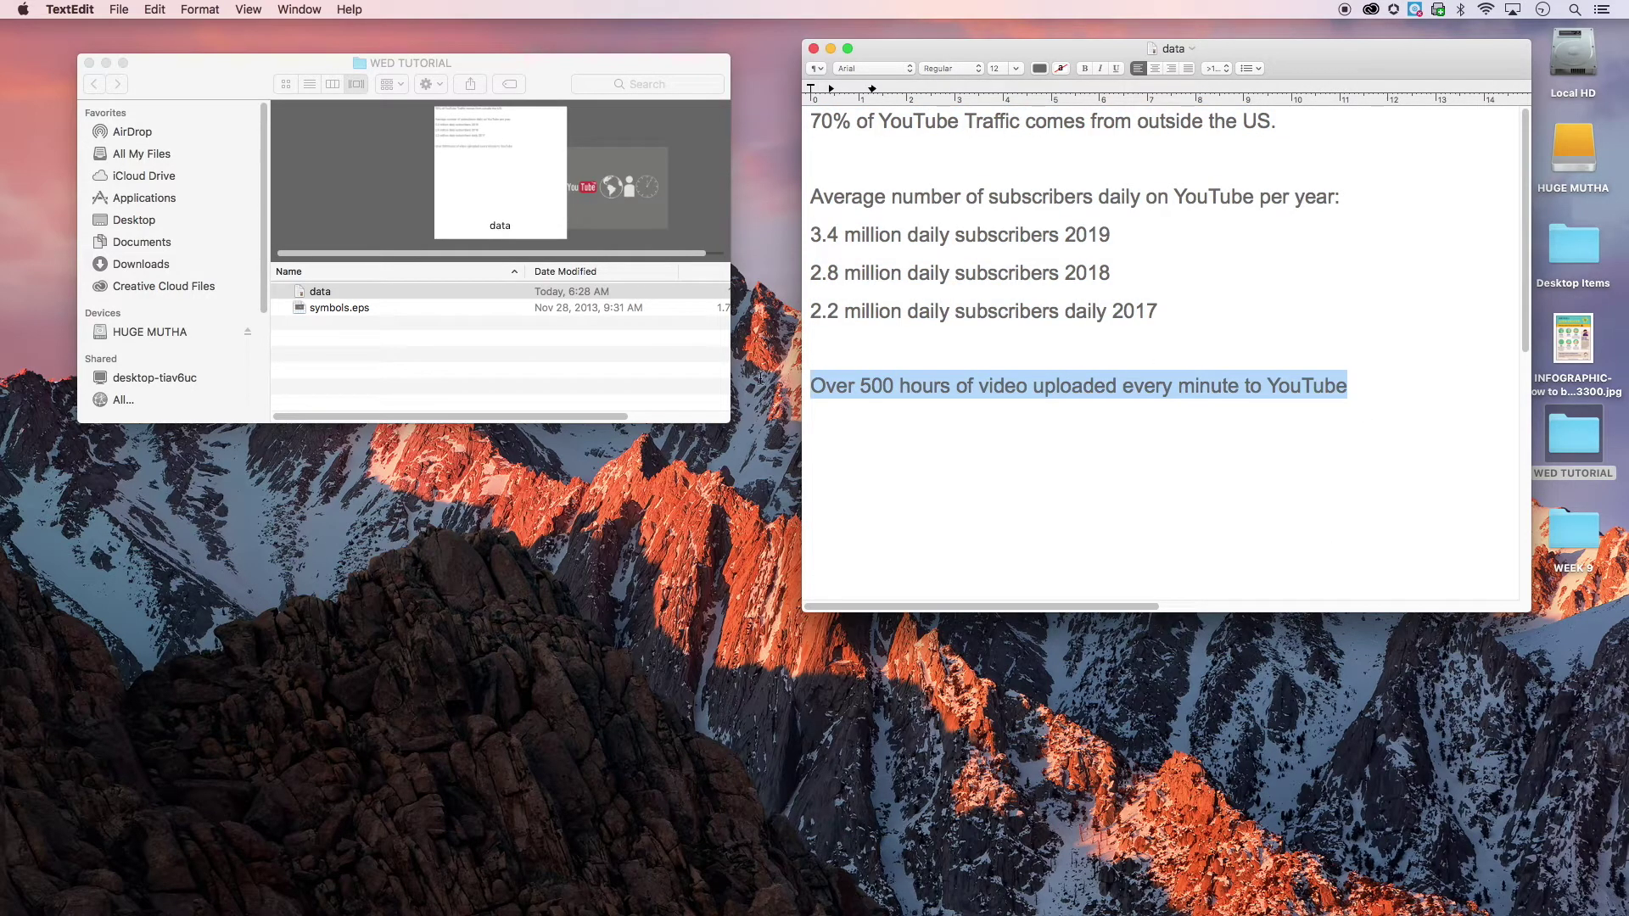
left_click(922, 453)
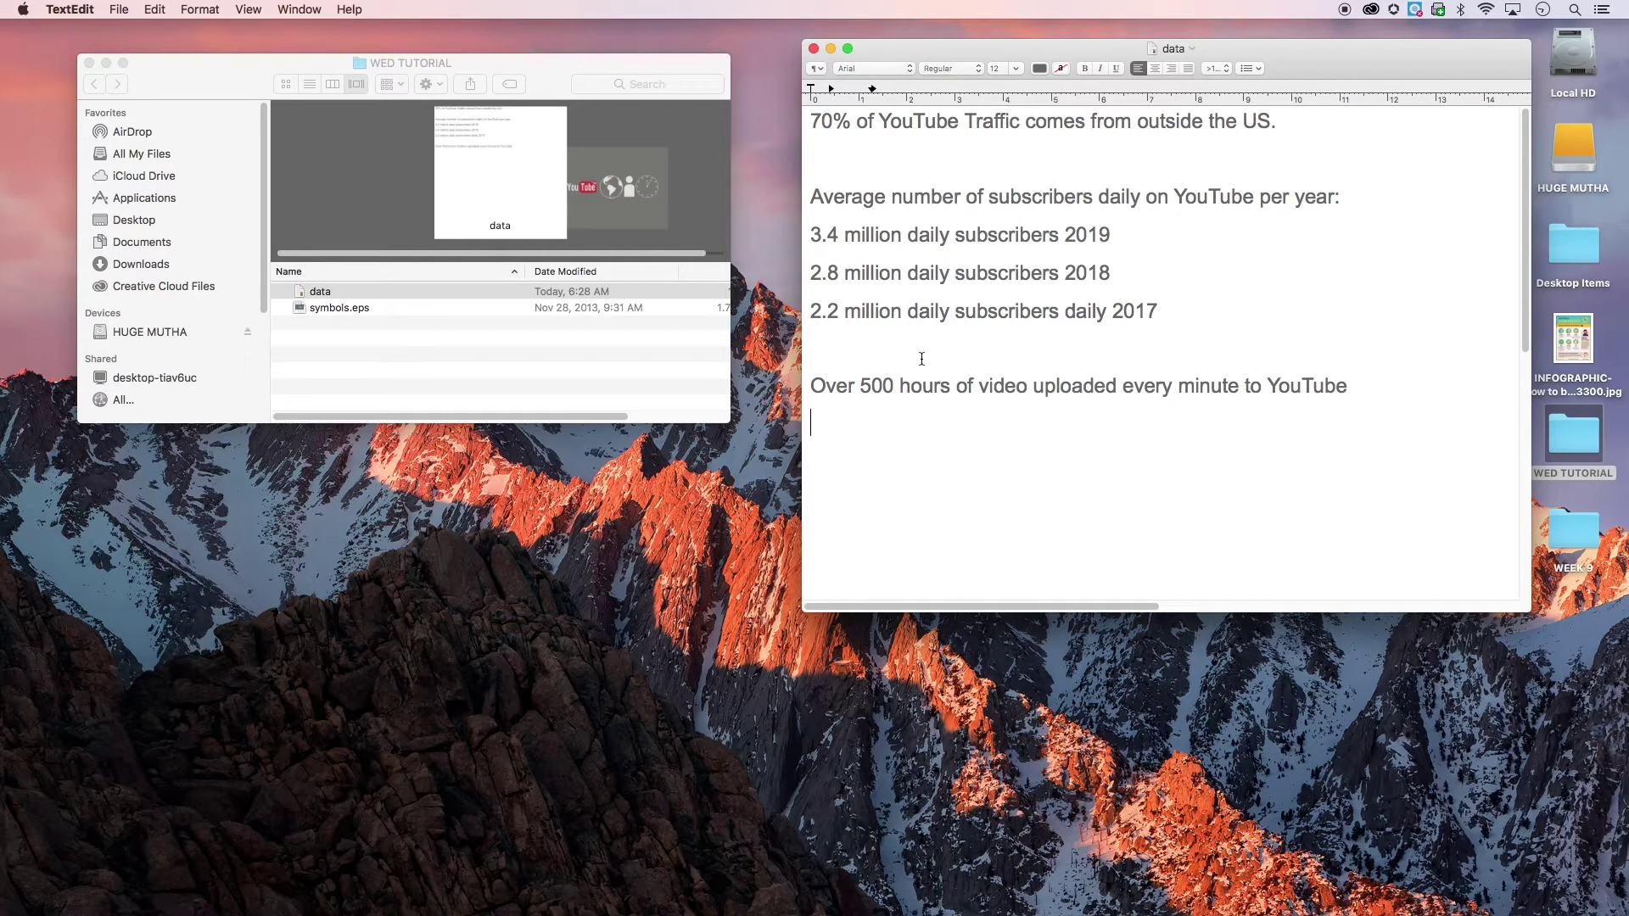
Preview symbols.eps from the WED TUTORIAL folder and open it in Illustrator, fitting the artboard to the window
left_click(325, 296)
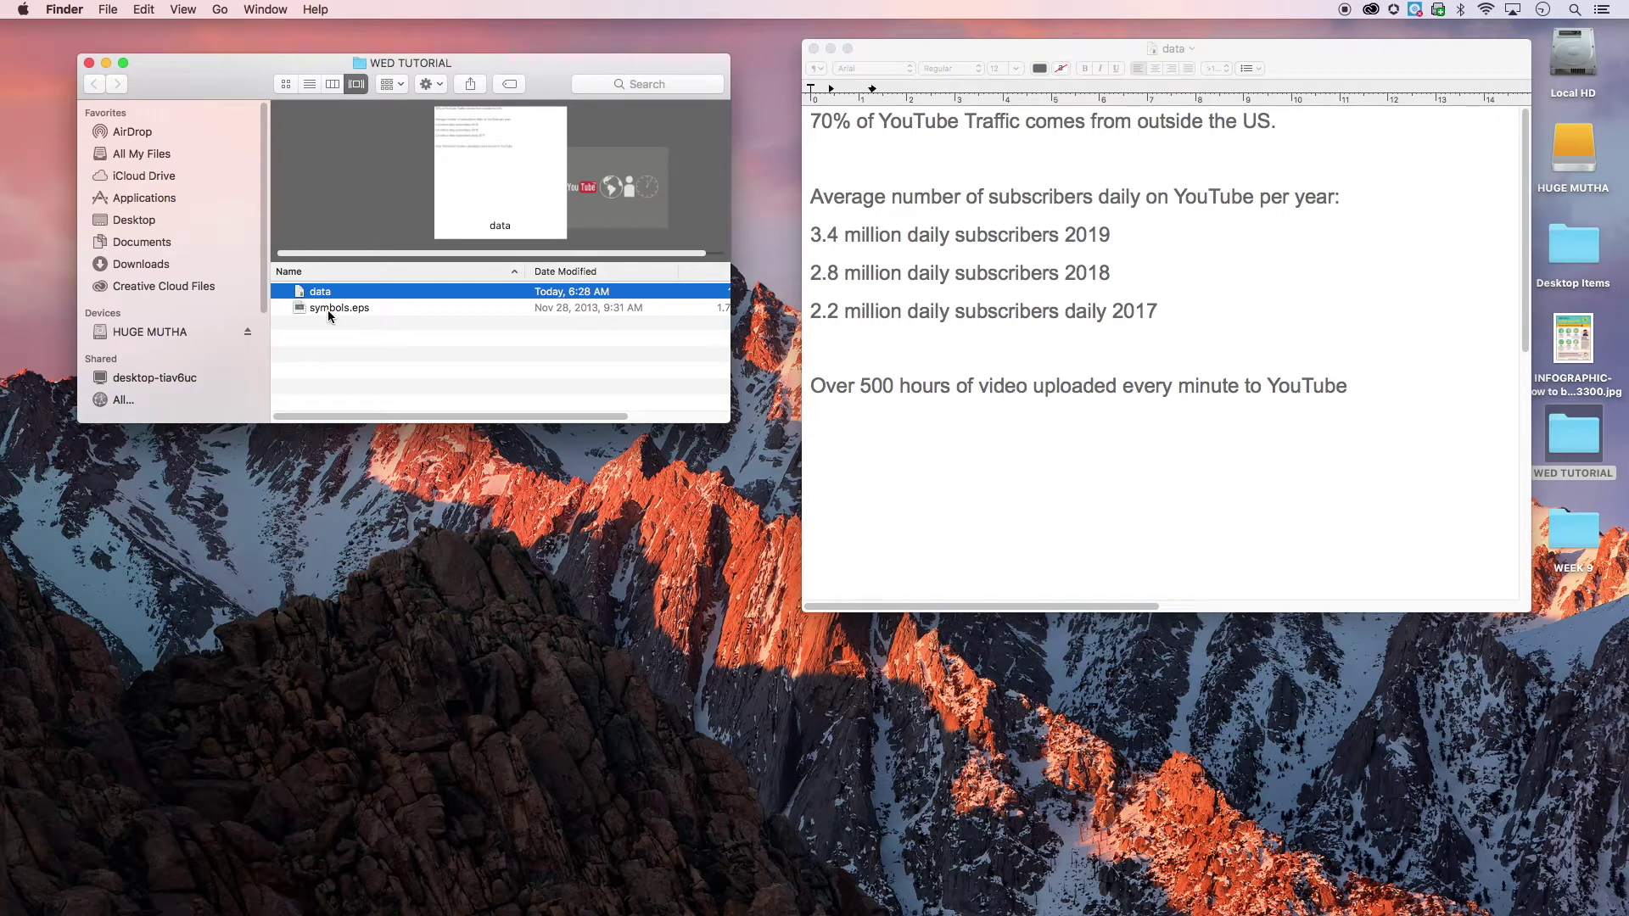
left_click(328, 308)
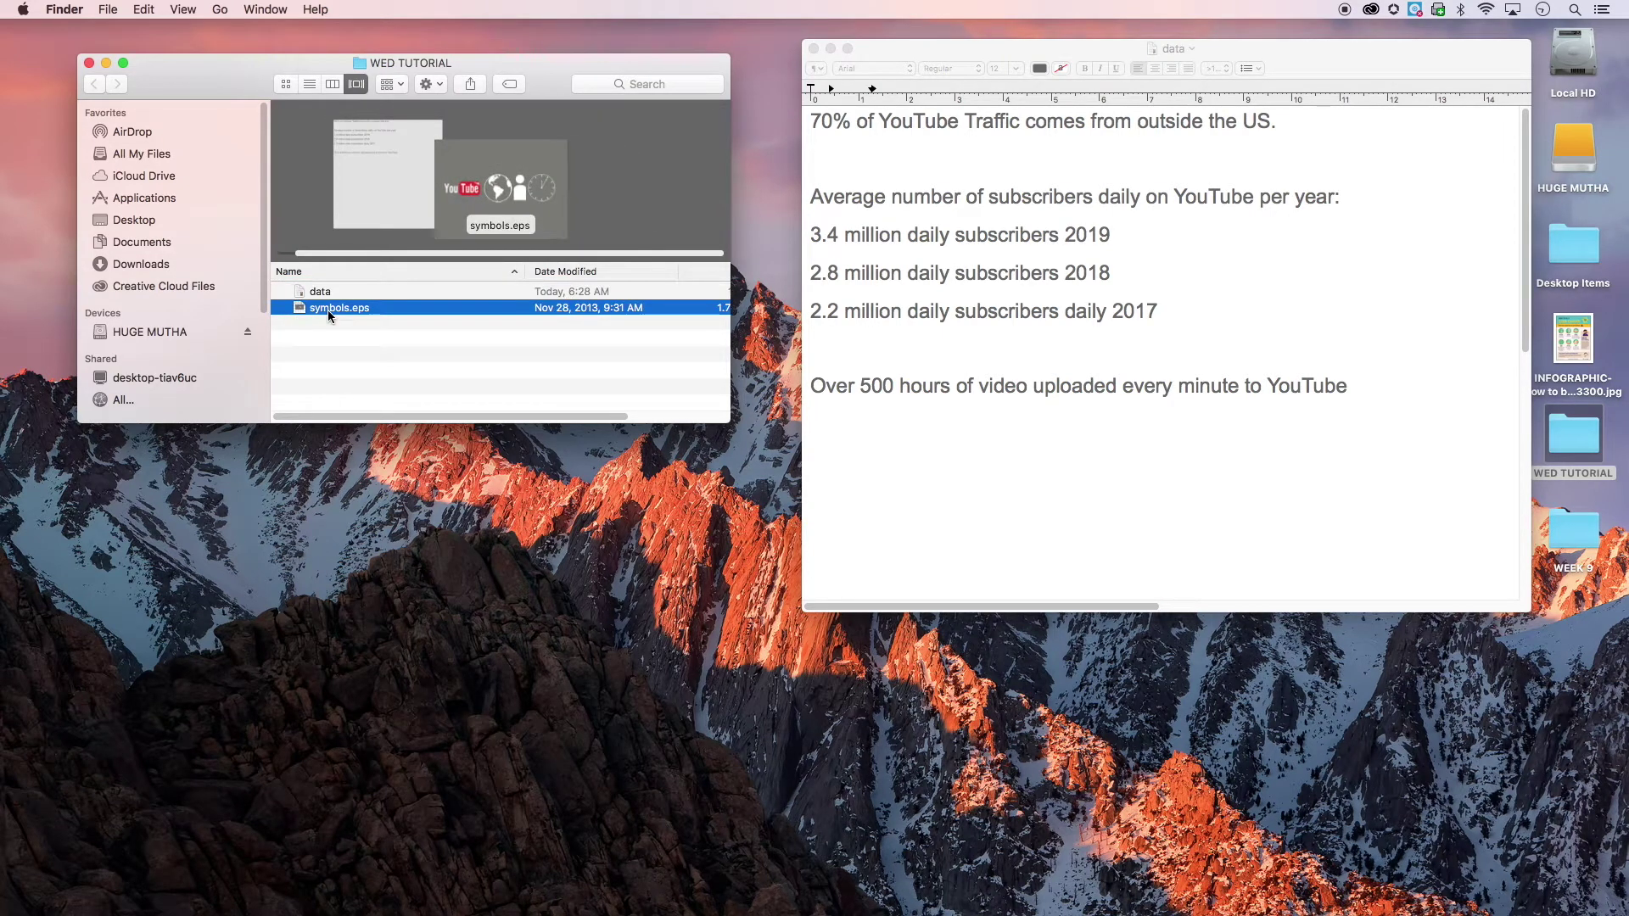
key("space")
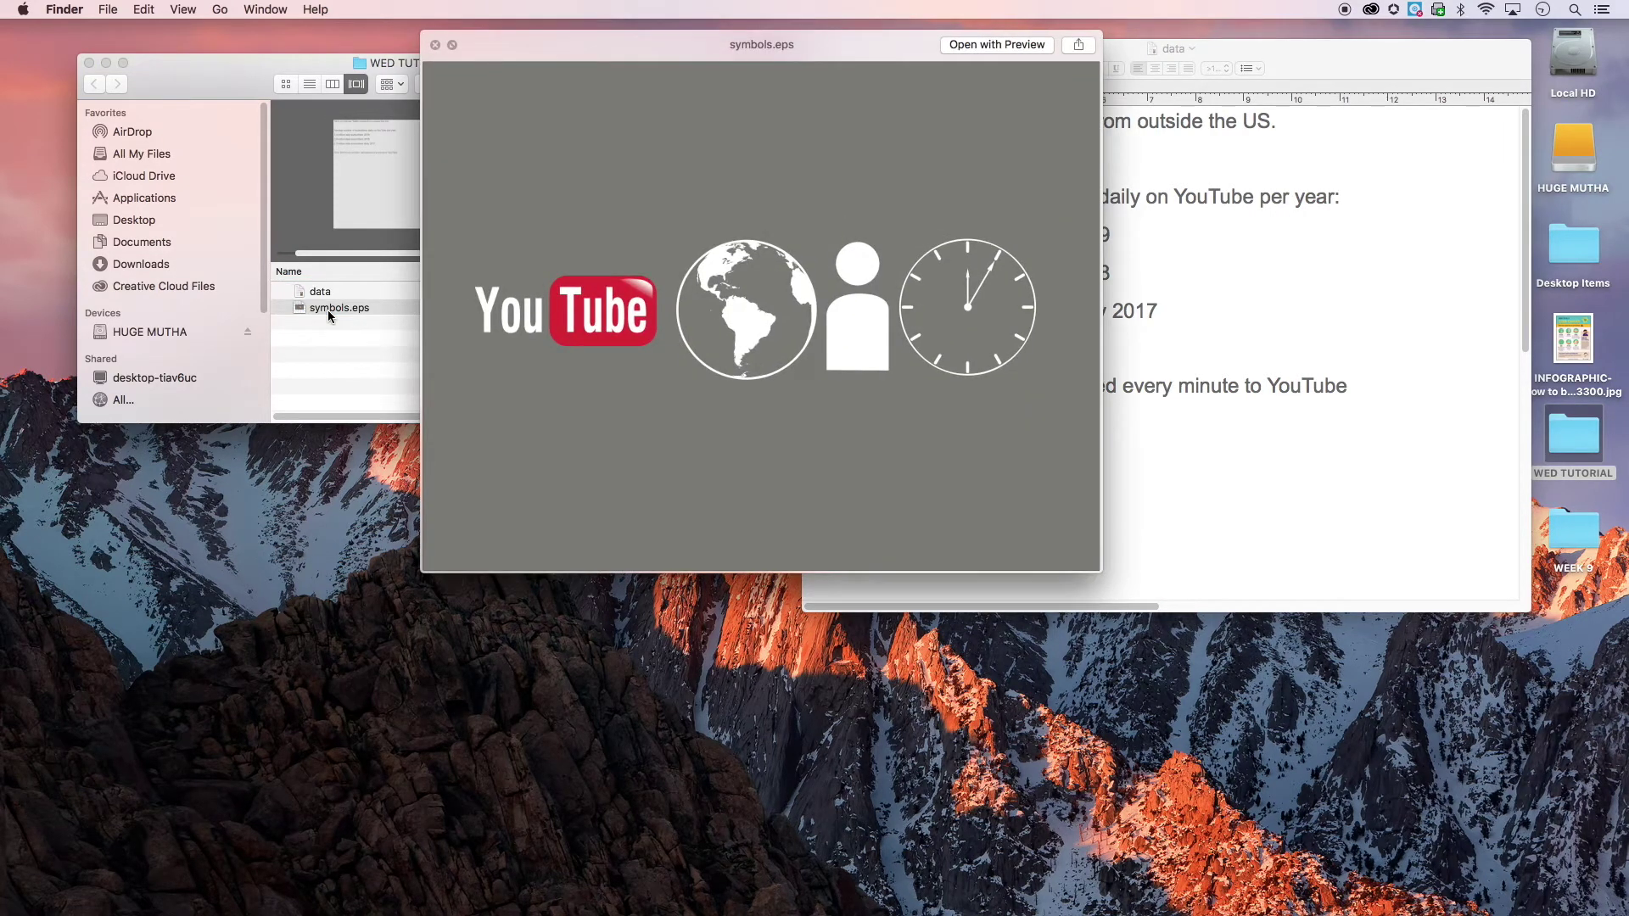
key("space")
left_click_drag(338, 307, 795, 893)
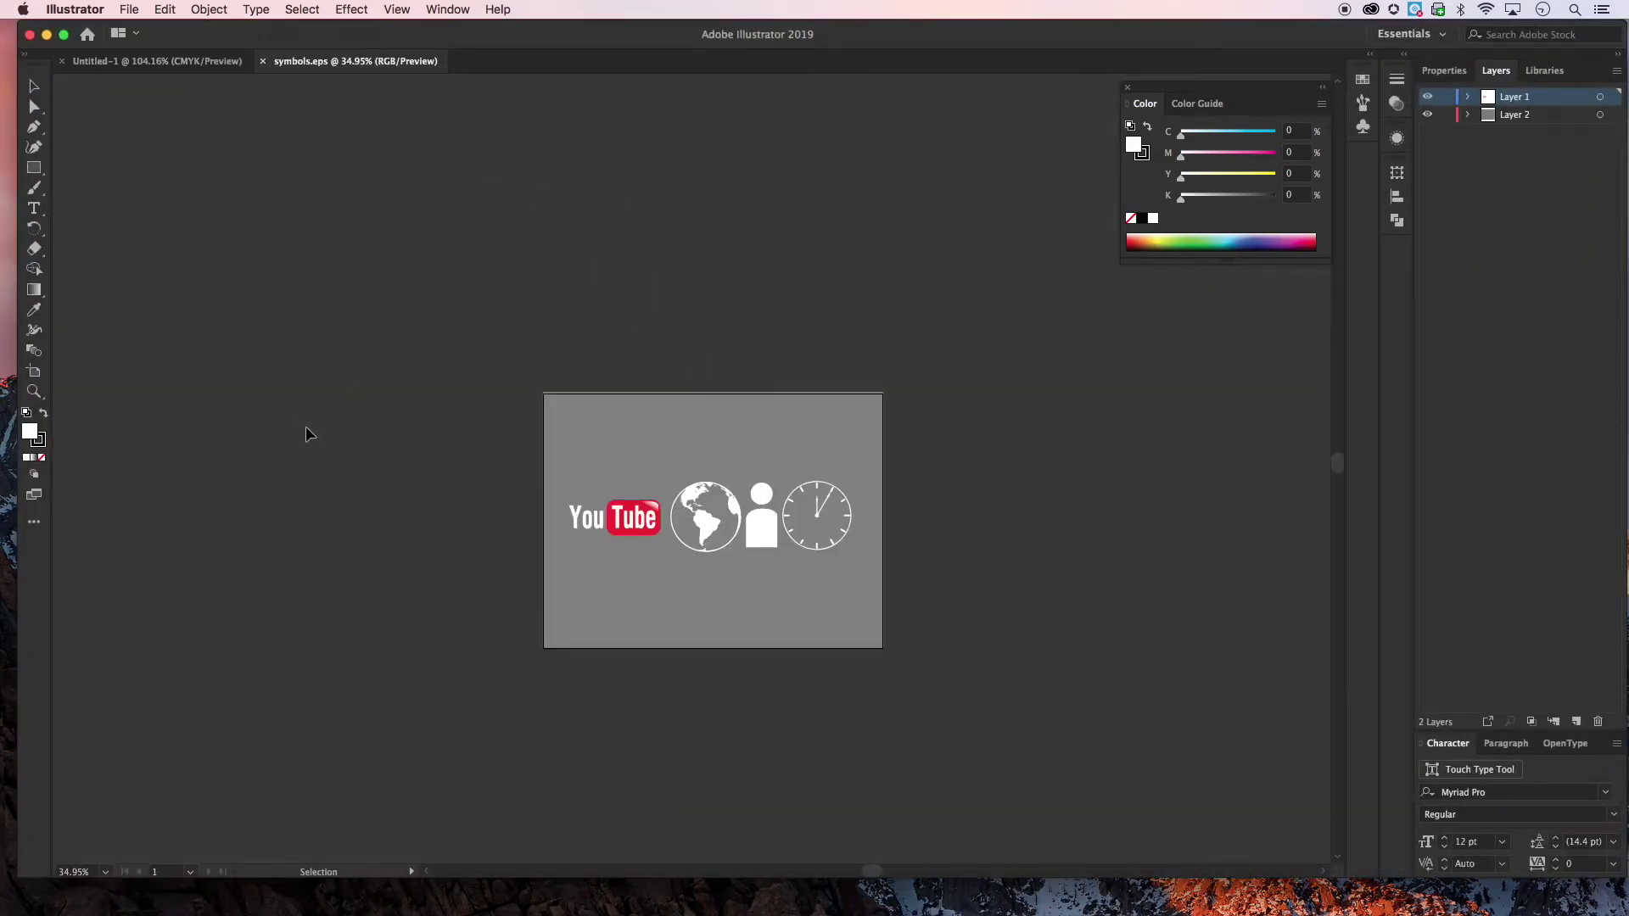
key("super+0")
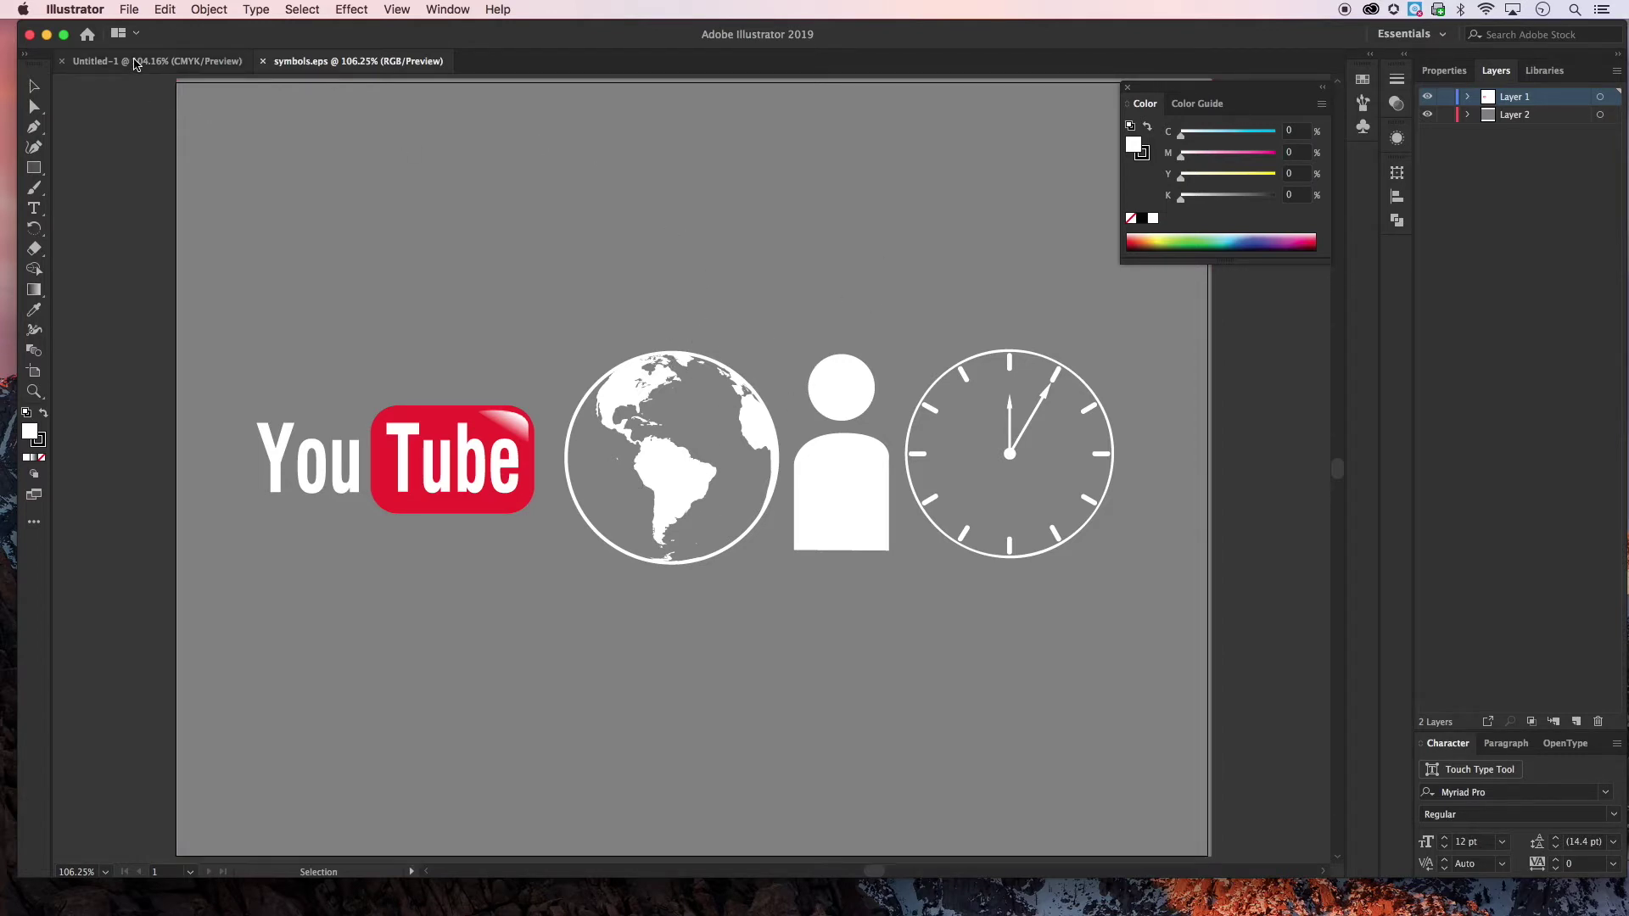
Create a new Letter print document in landscape orientation, 792 pt wide and 612 pt high
left_click(140, 9)
left_click(141, 32)
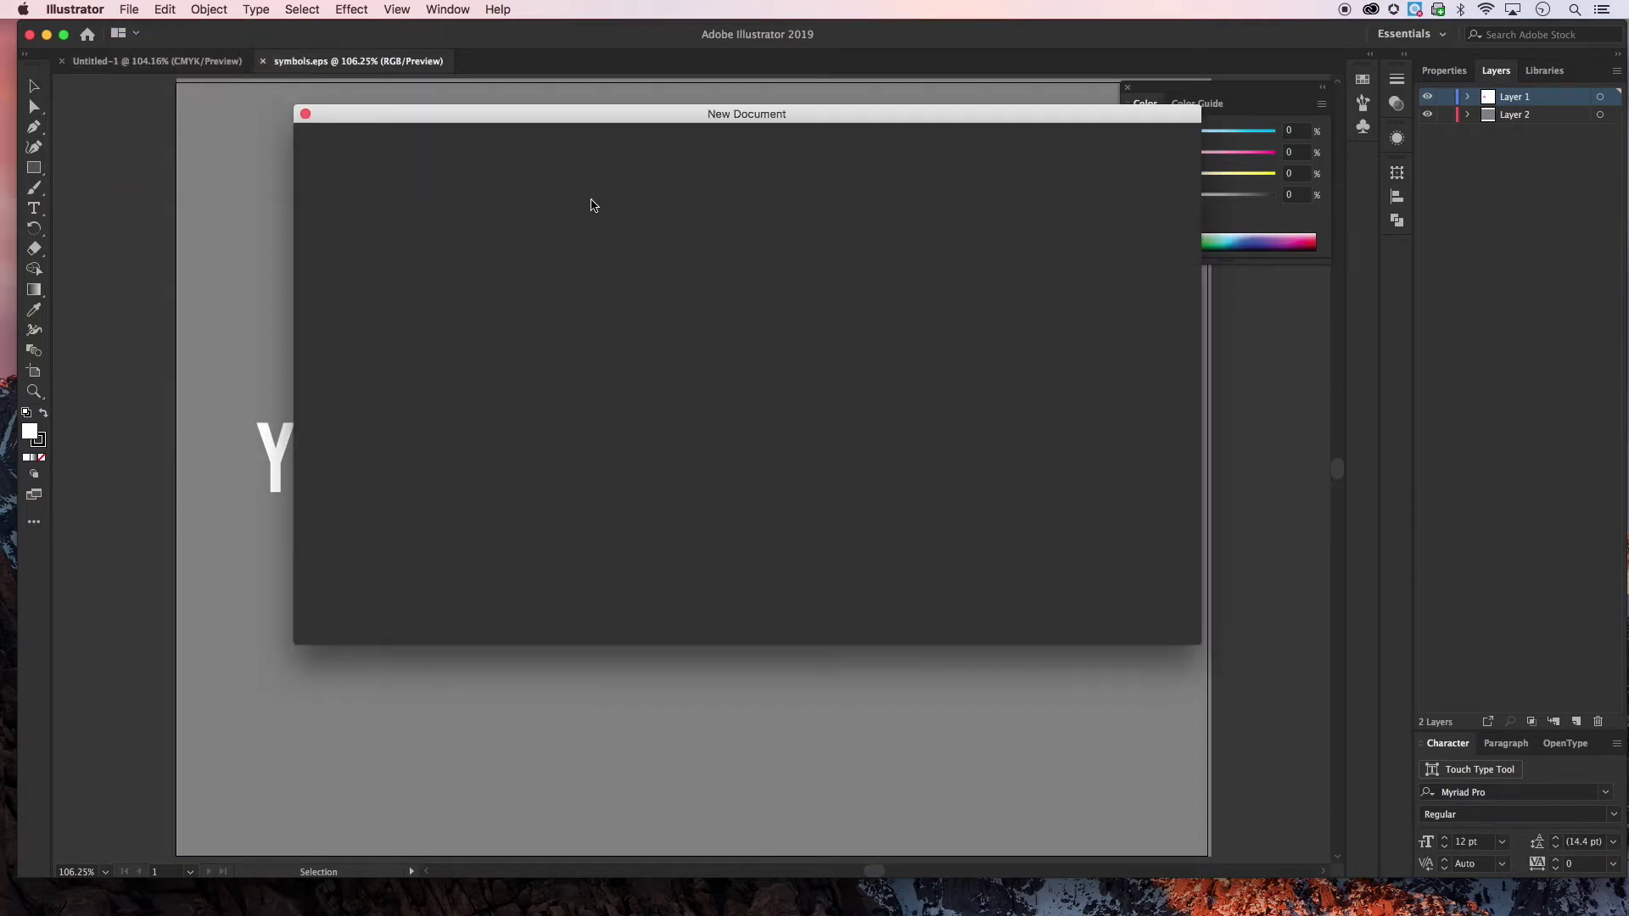
left_click(804, 157)
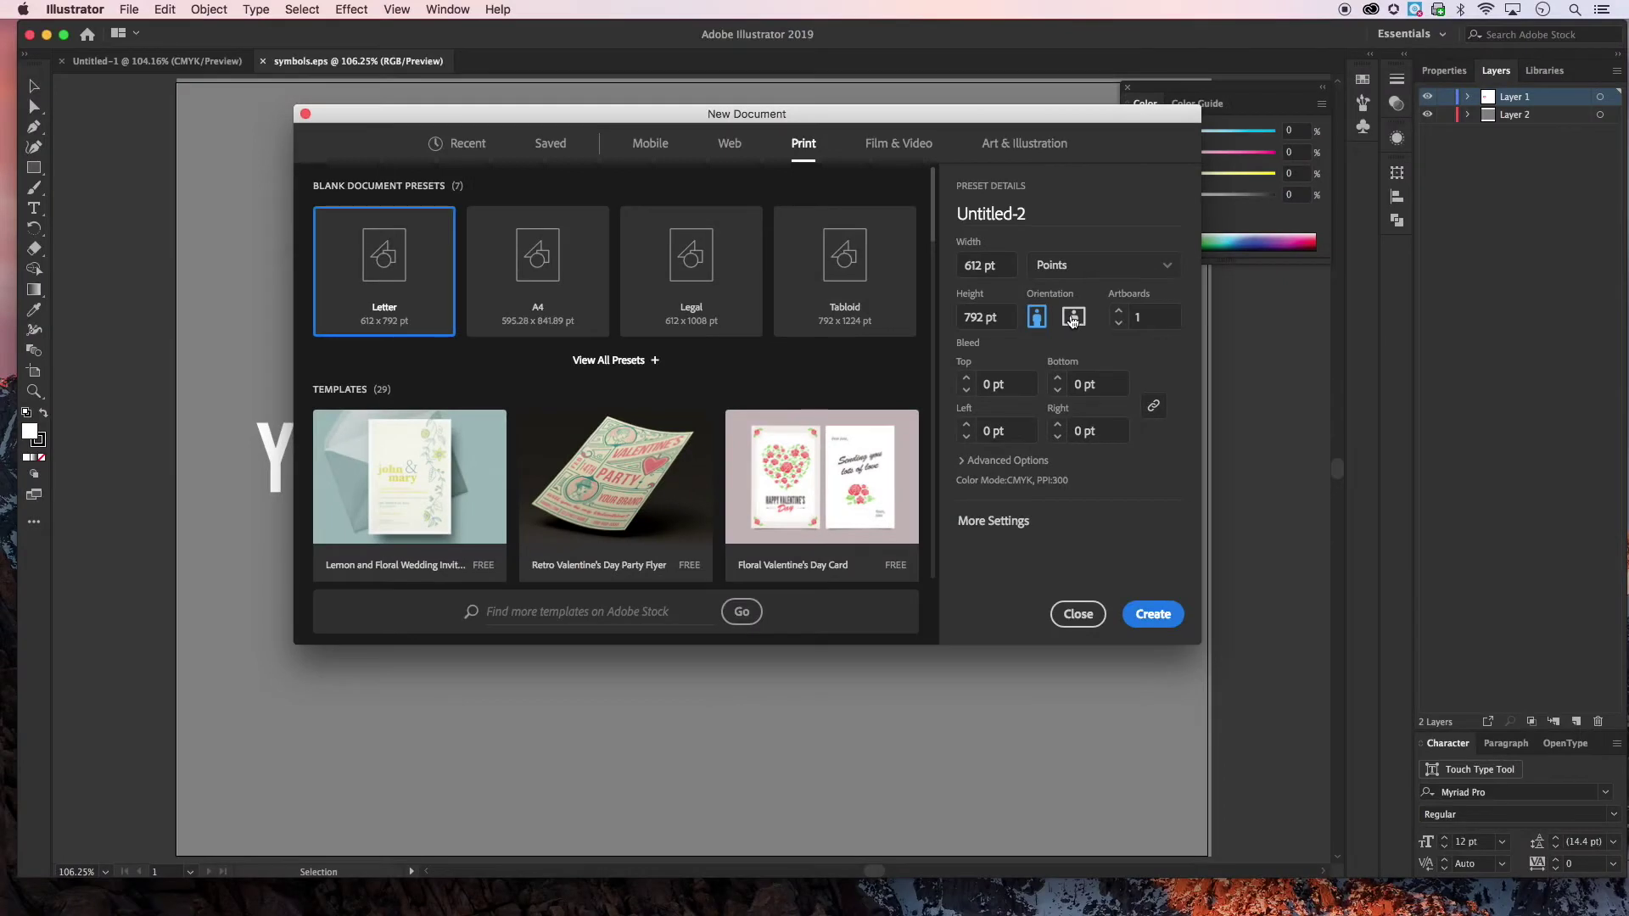
left_click(1069, 310)
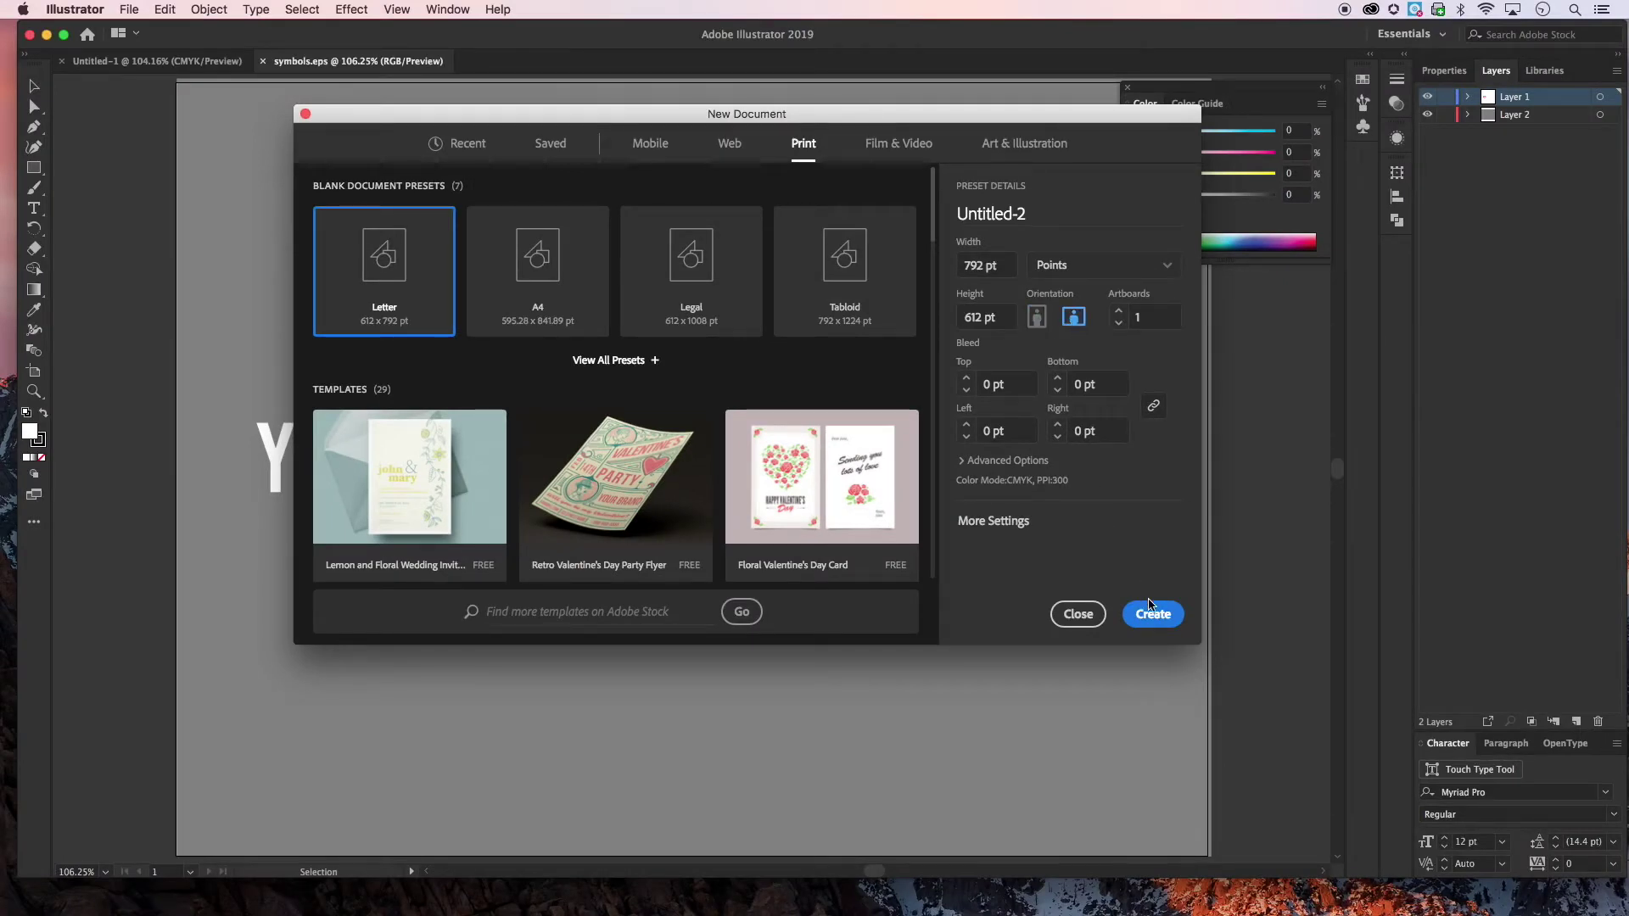
left_click(1154, 615)
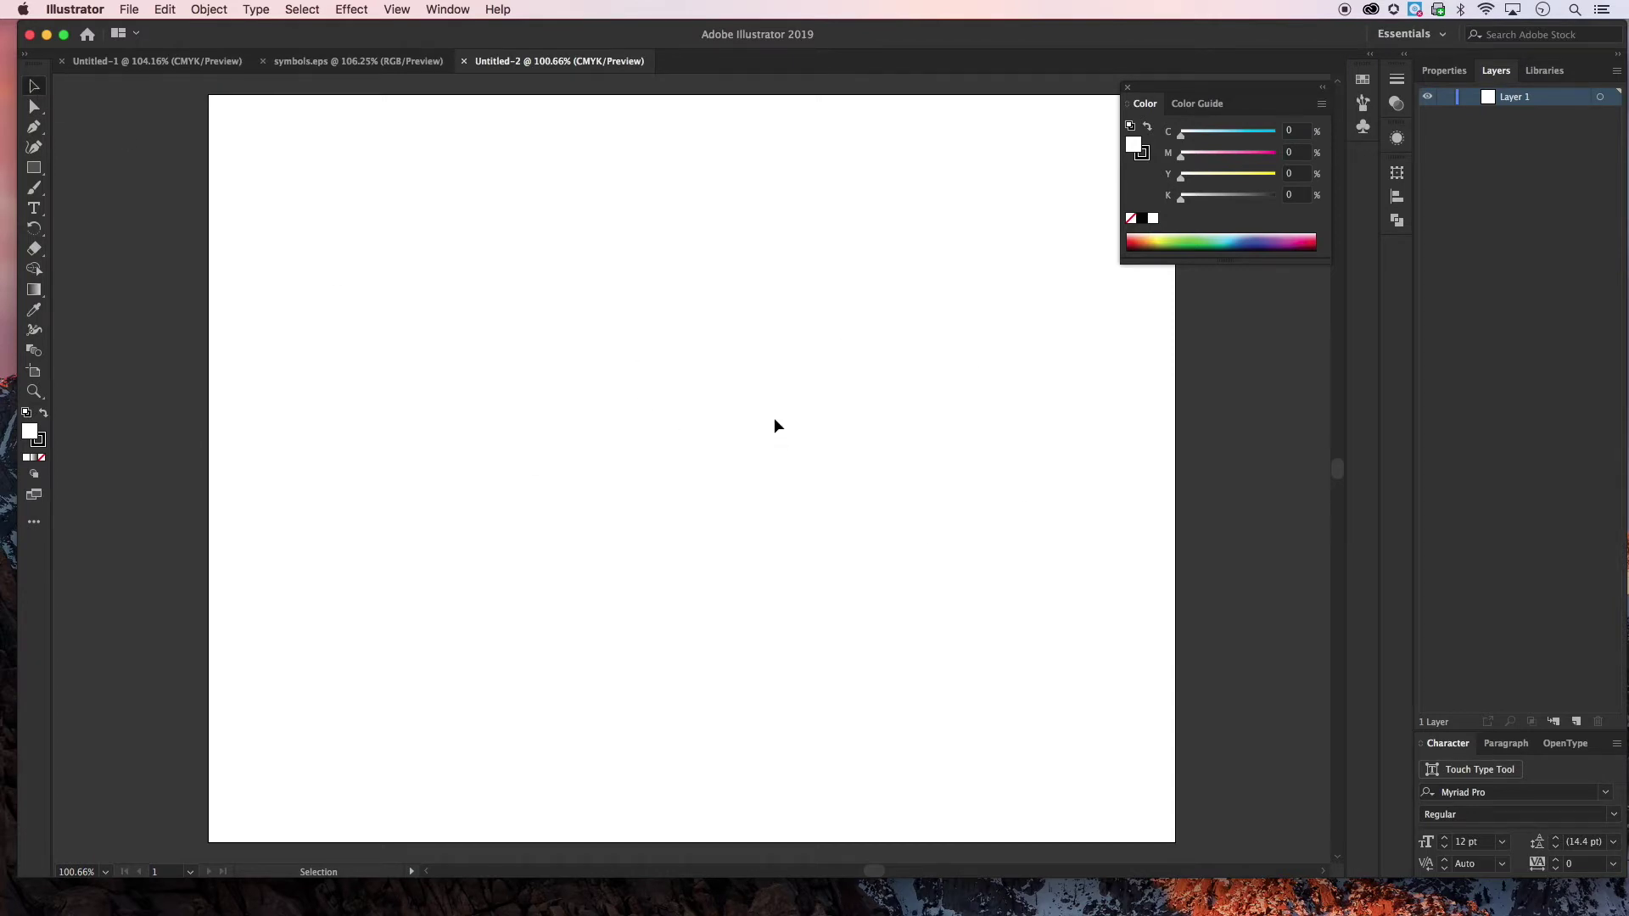
Copy "70% of YouTube Traffic comes from outside the US." from the data file and paste it into the new Illustrator document
left_click_drag(640, 36, 656, 514)
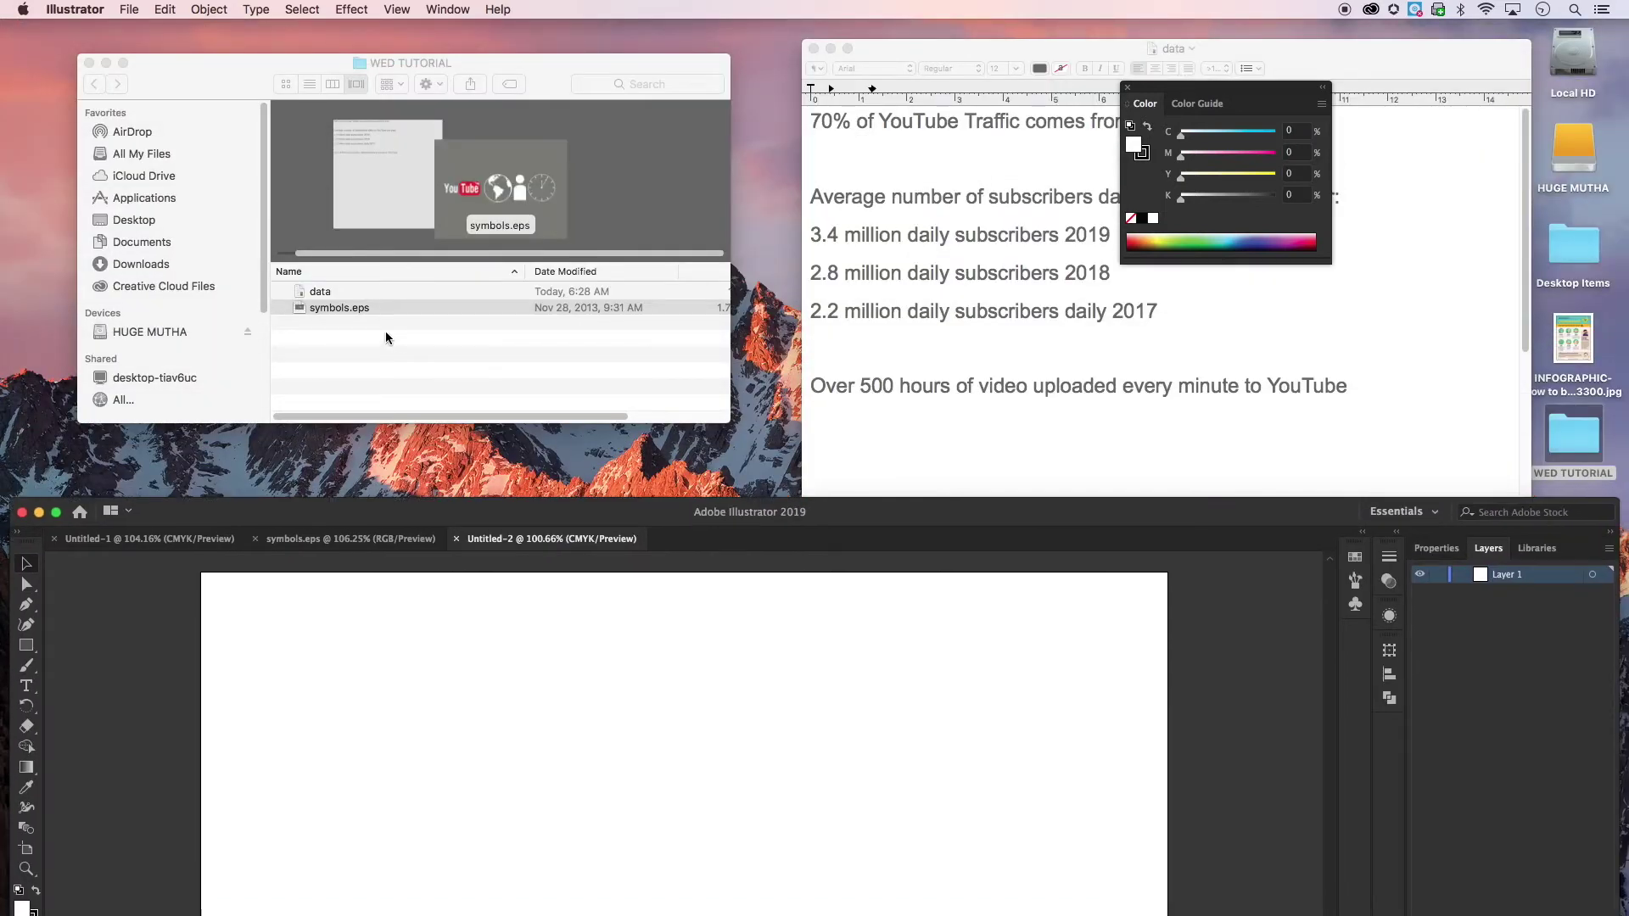
left_click(893, 56)
left_click_drag(1286, 119, 773, 112)
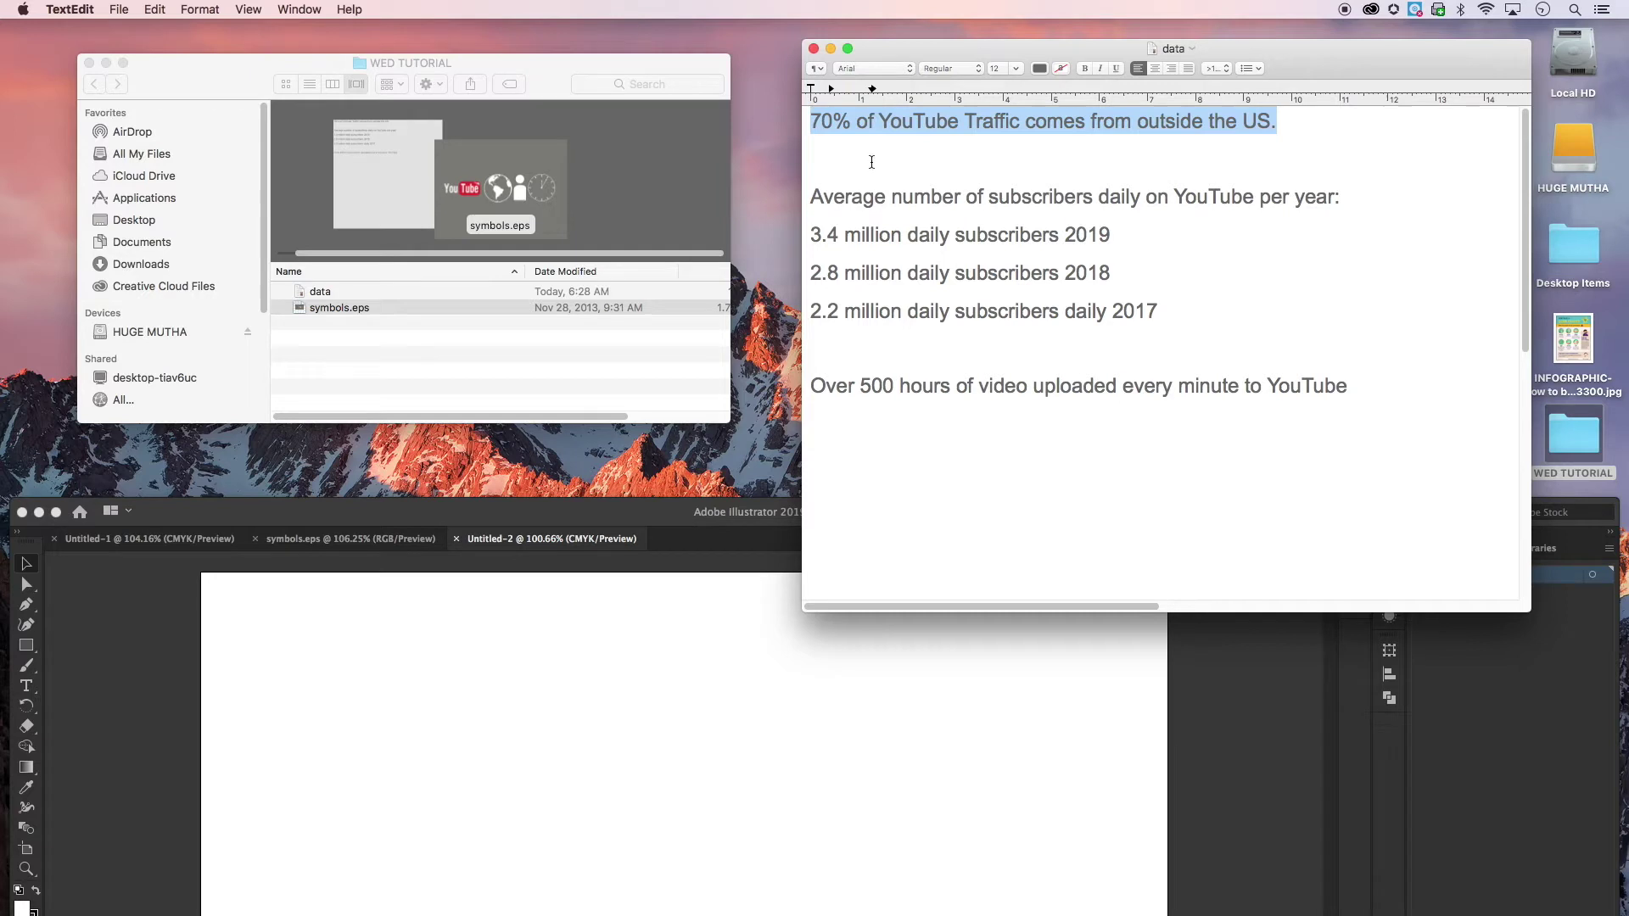
key("super+c")
left_click(653, 506)
left_click_drag(653, 507, 644, 39)
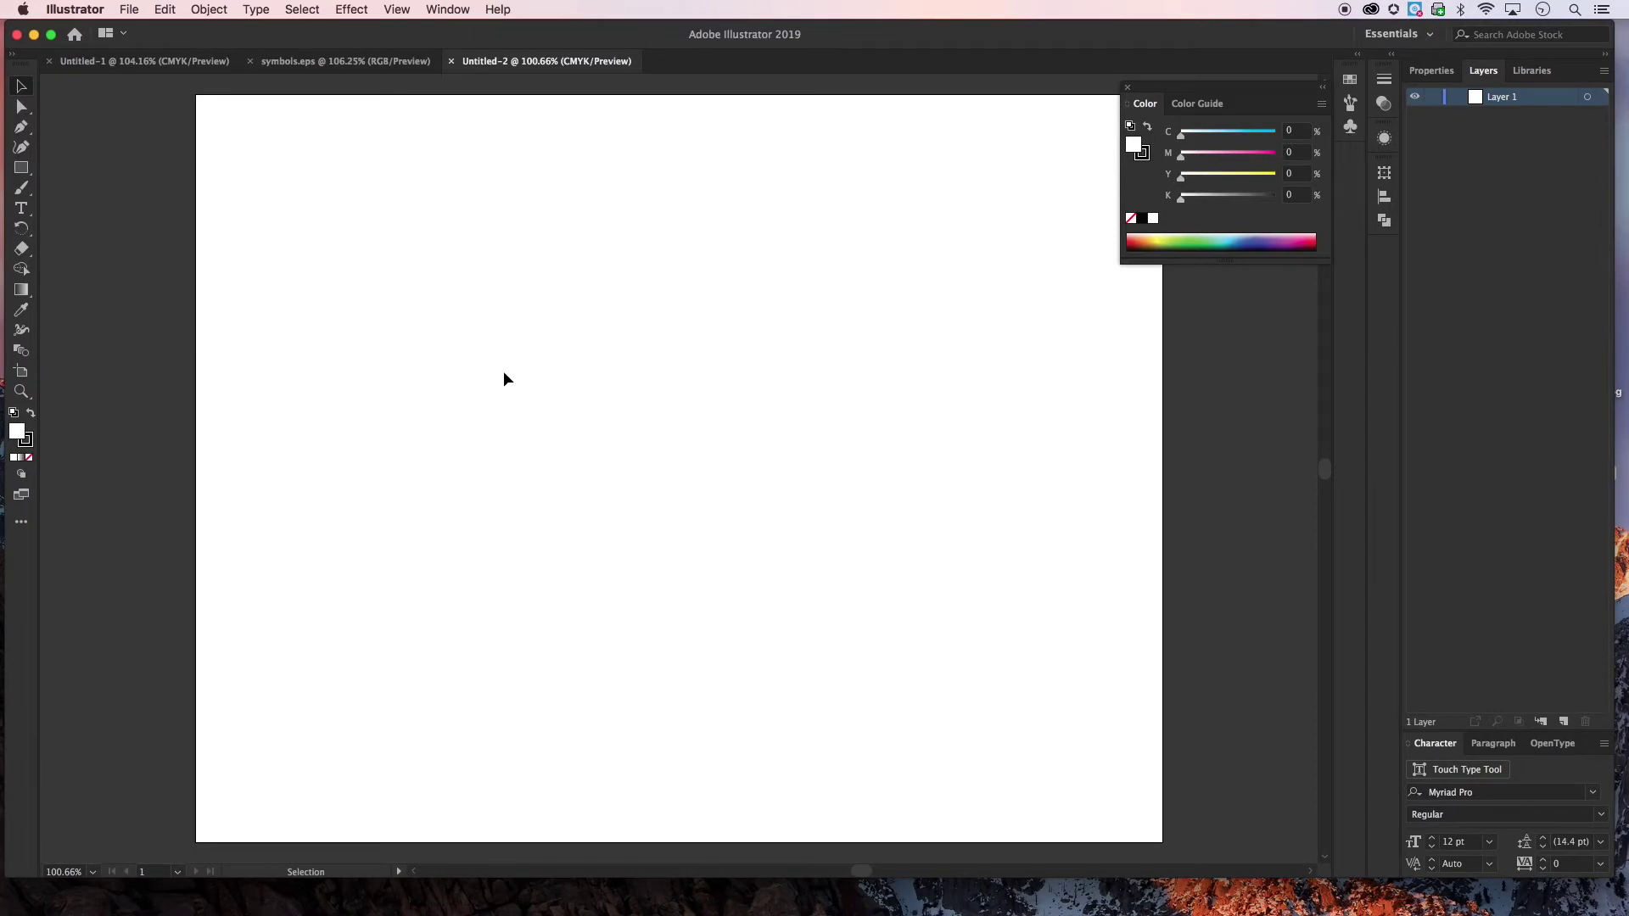
key("super+v")
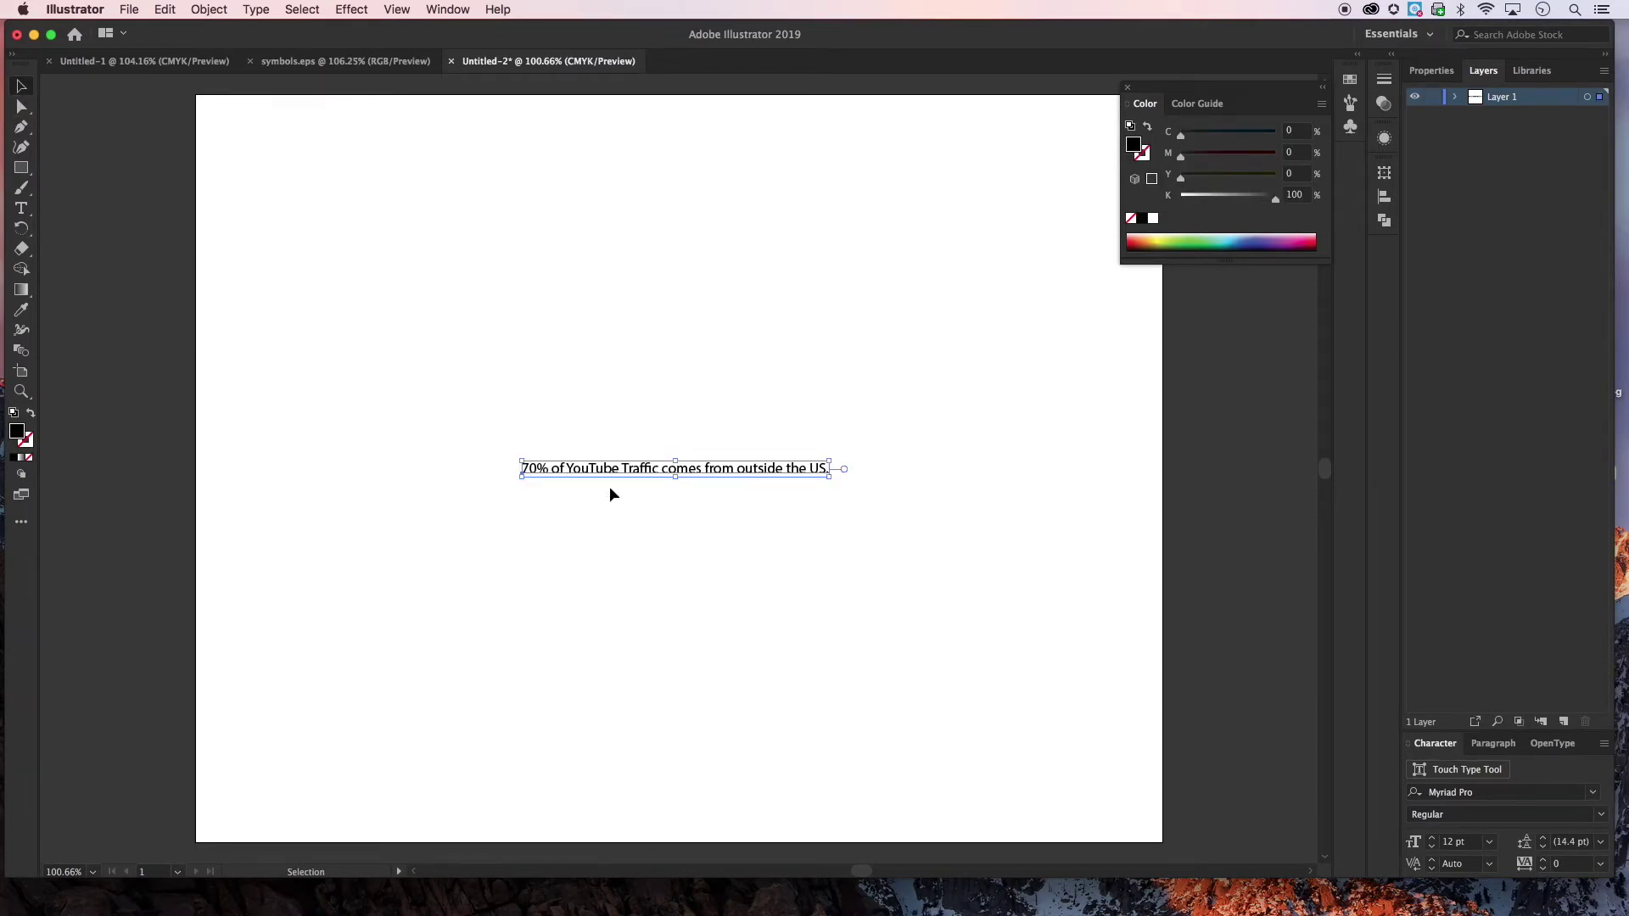
Move the pasted sentence toward the artboard's left side, scale it up slightly and deselect it
left_click_drag(619, 473, 471, 410)
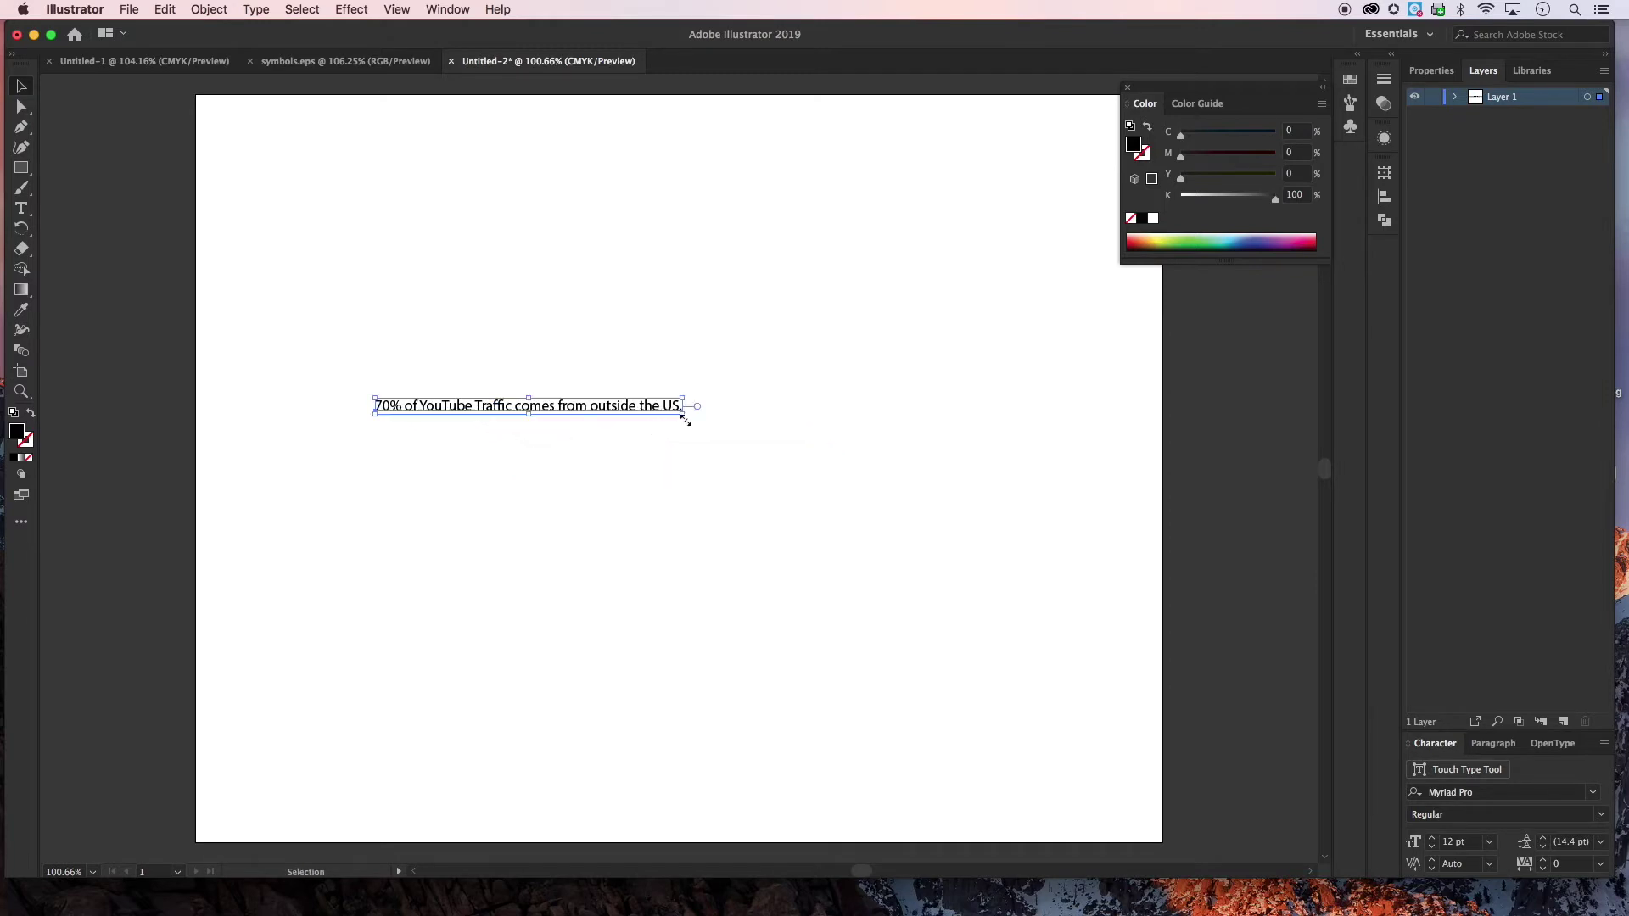
left_click_drag(686, 419, 785, 418)
left_click_drag(682, 413, 610, 442)
left_click(591, 502)
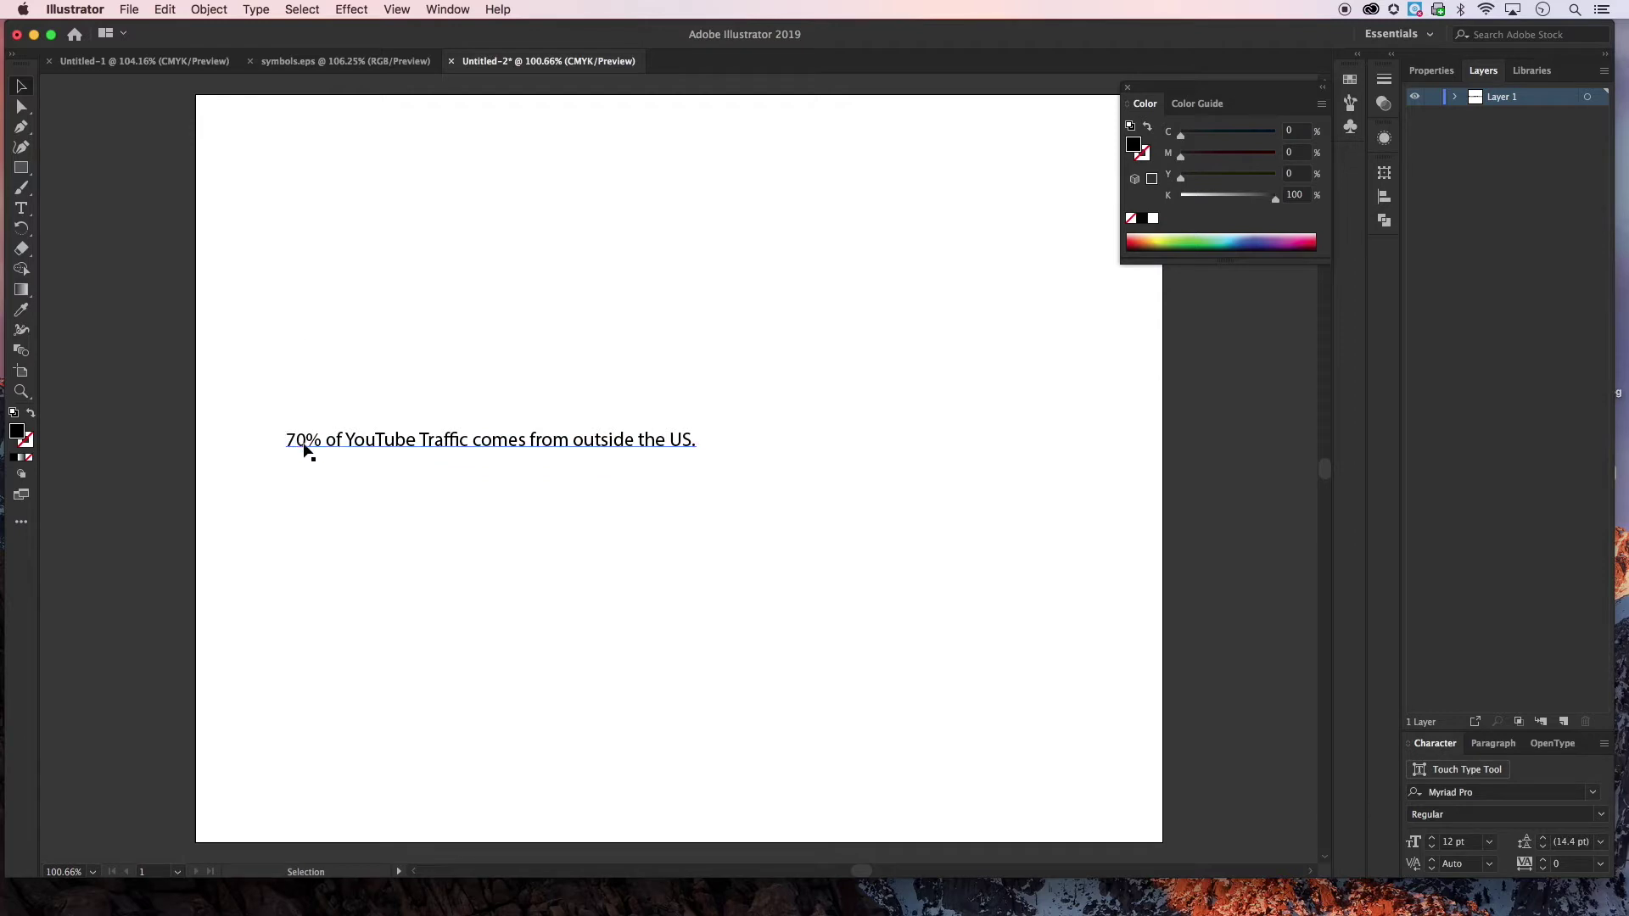
Copy the gray background rectangle from symbols.eps into the Untitled-2 document and fit it to the whole artboard
left_click(304, 65)
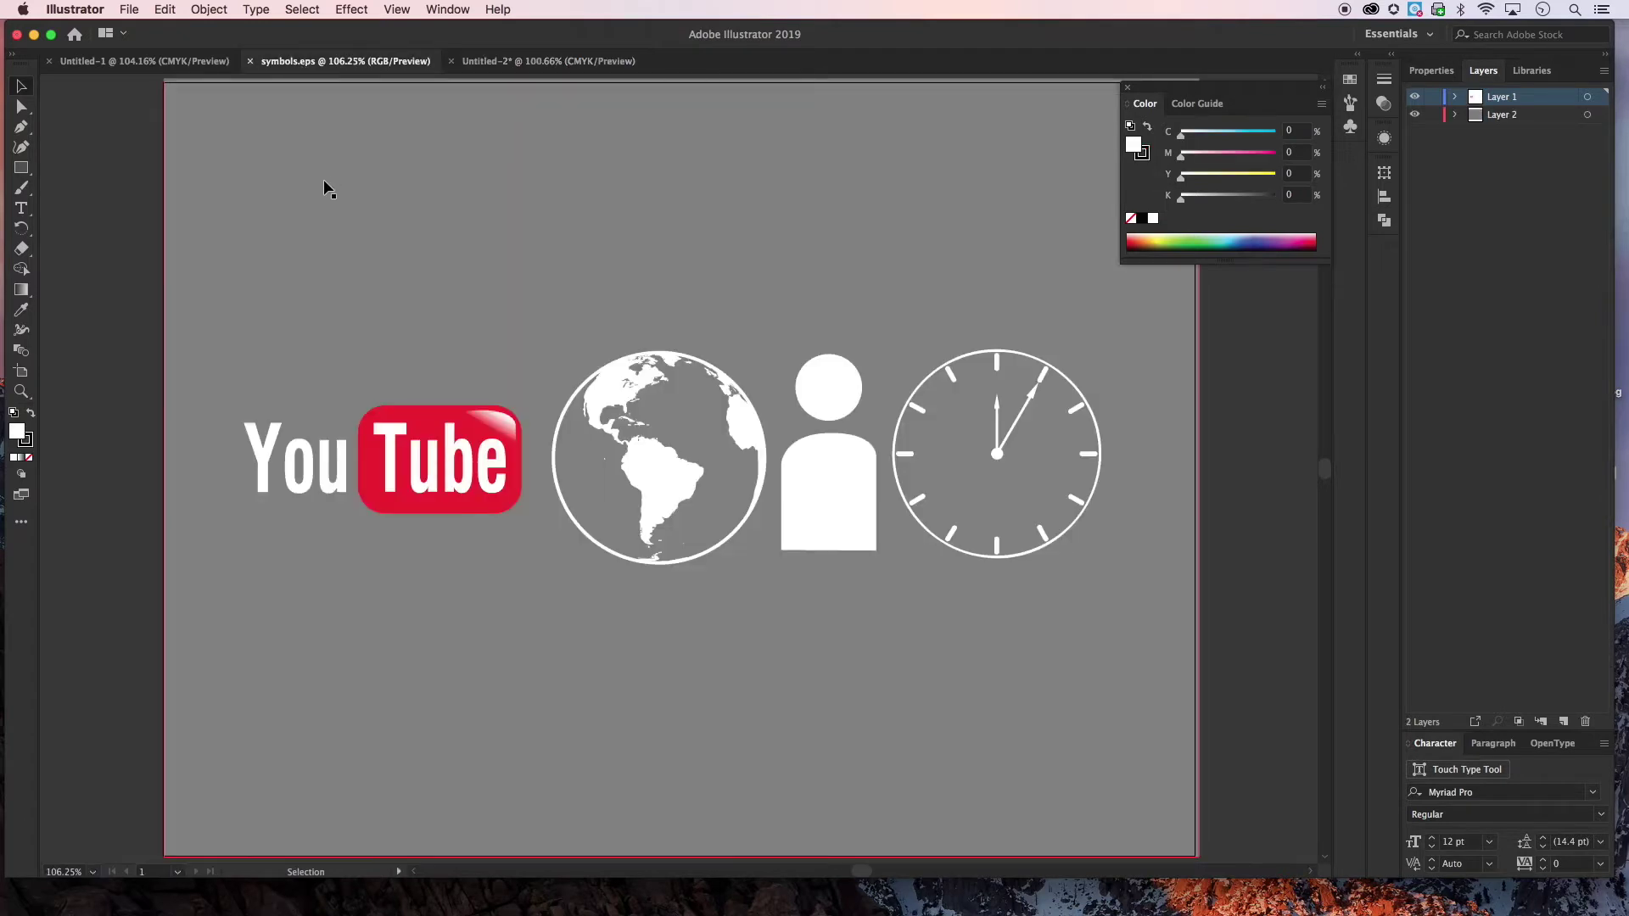
left_click(292, 204)
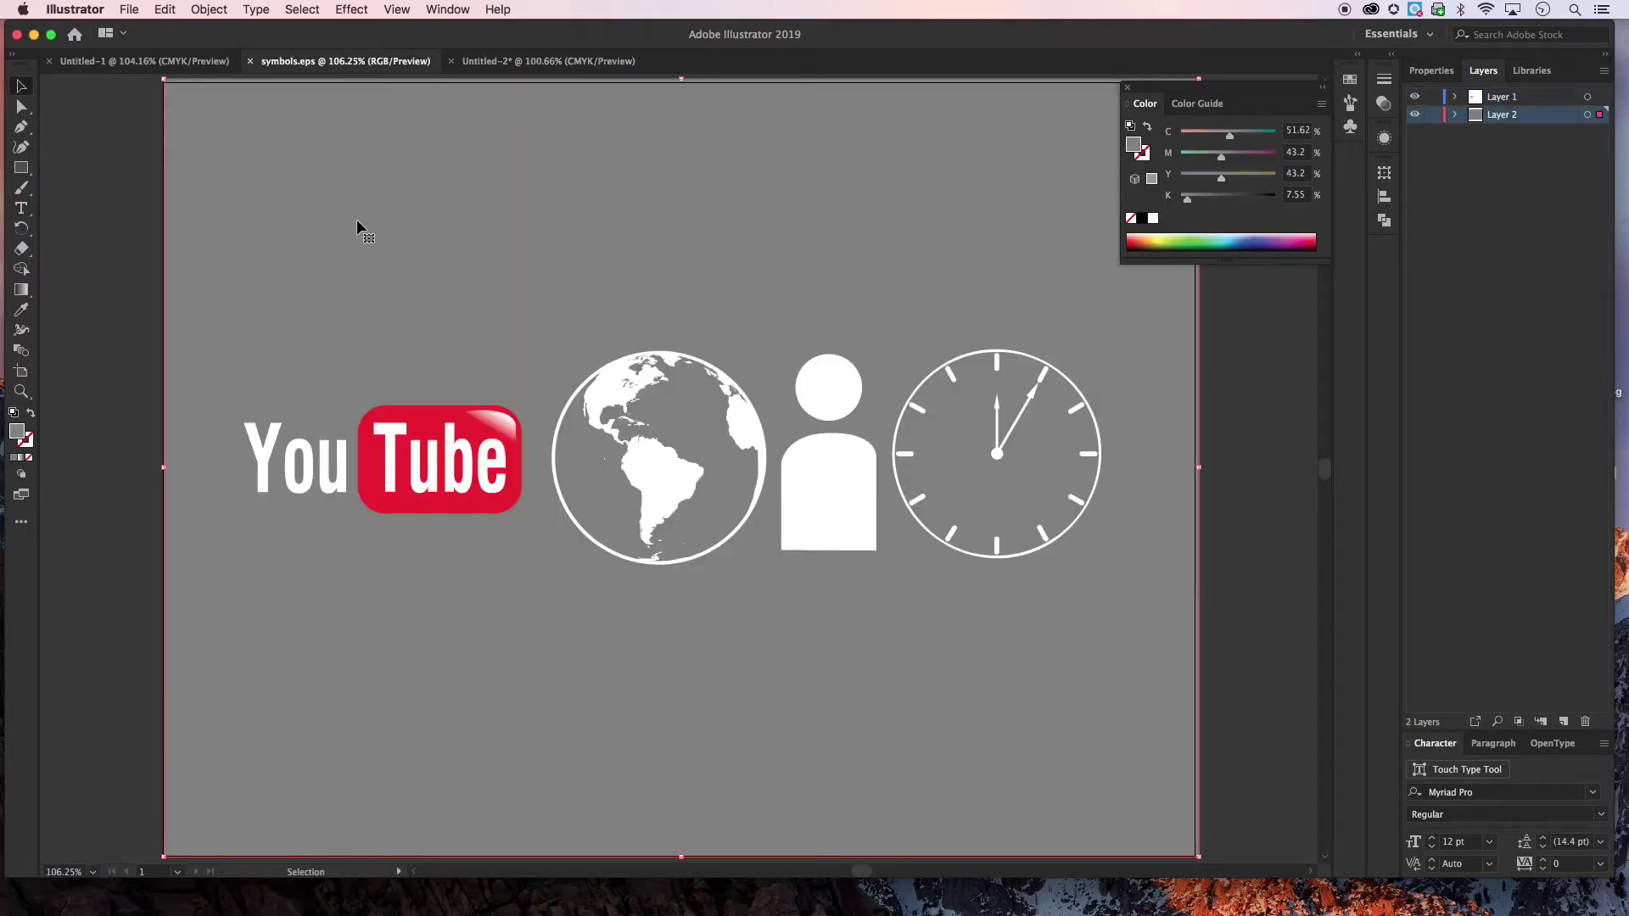
left_click(492, 65)
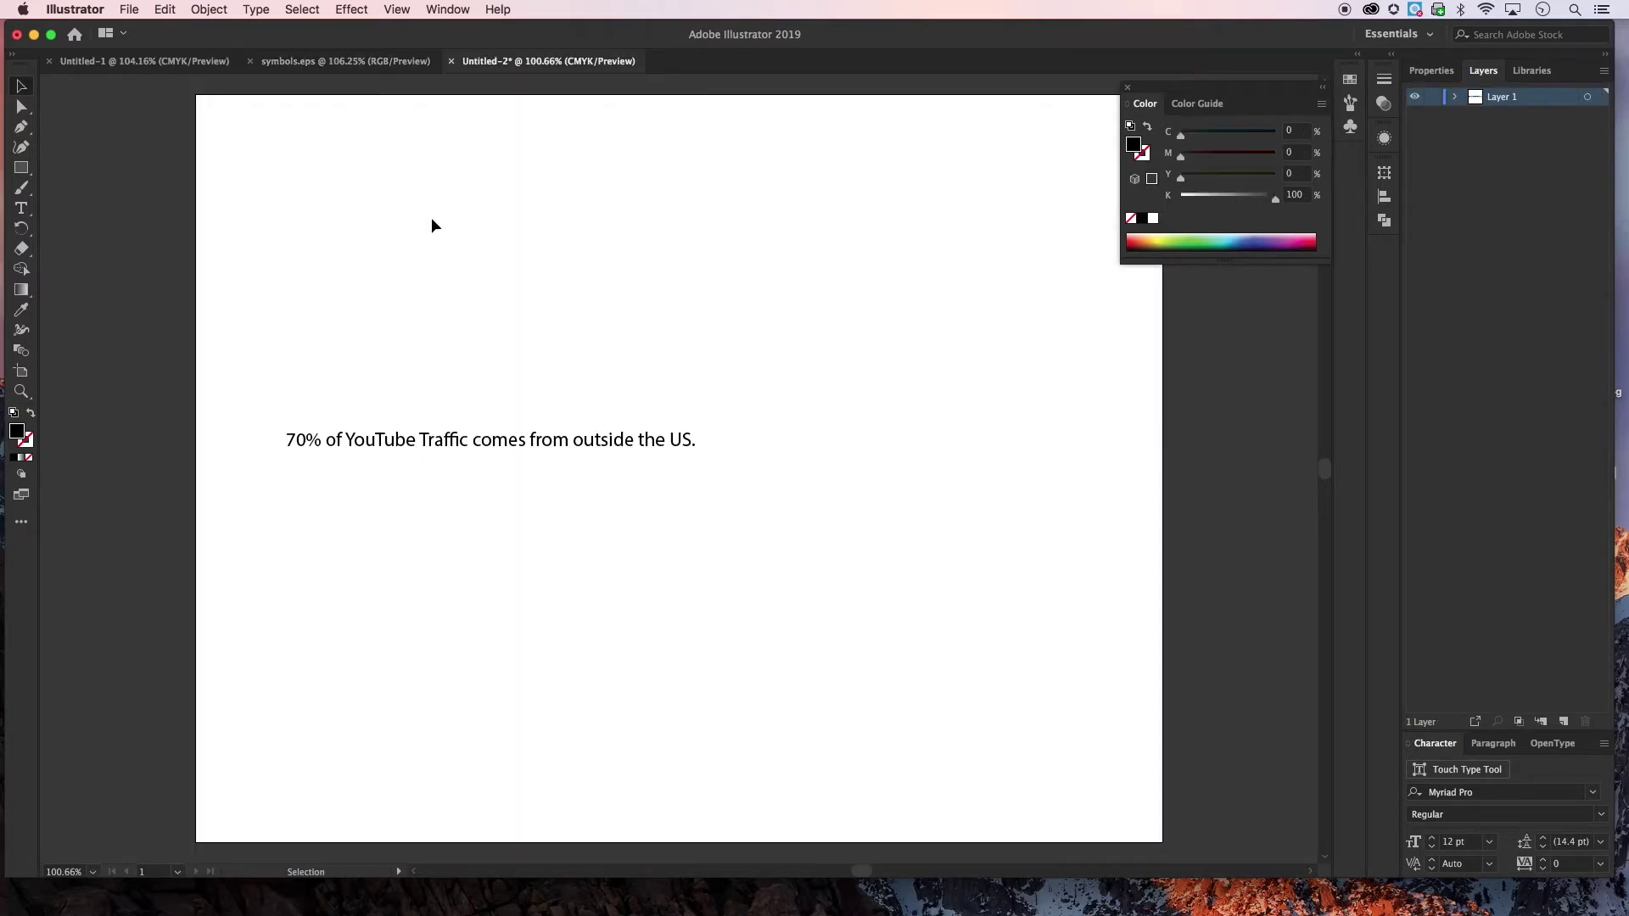
key("ctrl+v")
left_click_drag(517, 317, 509, 307)
left_click_drag(1175, 832, 1162, 843)
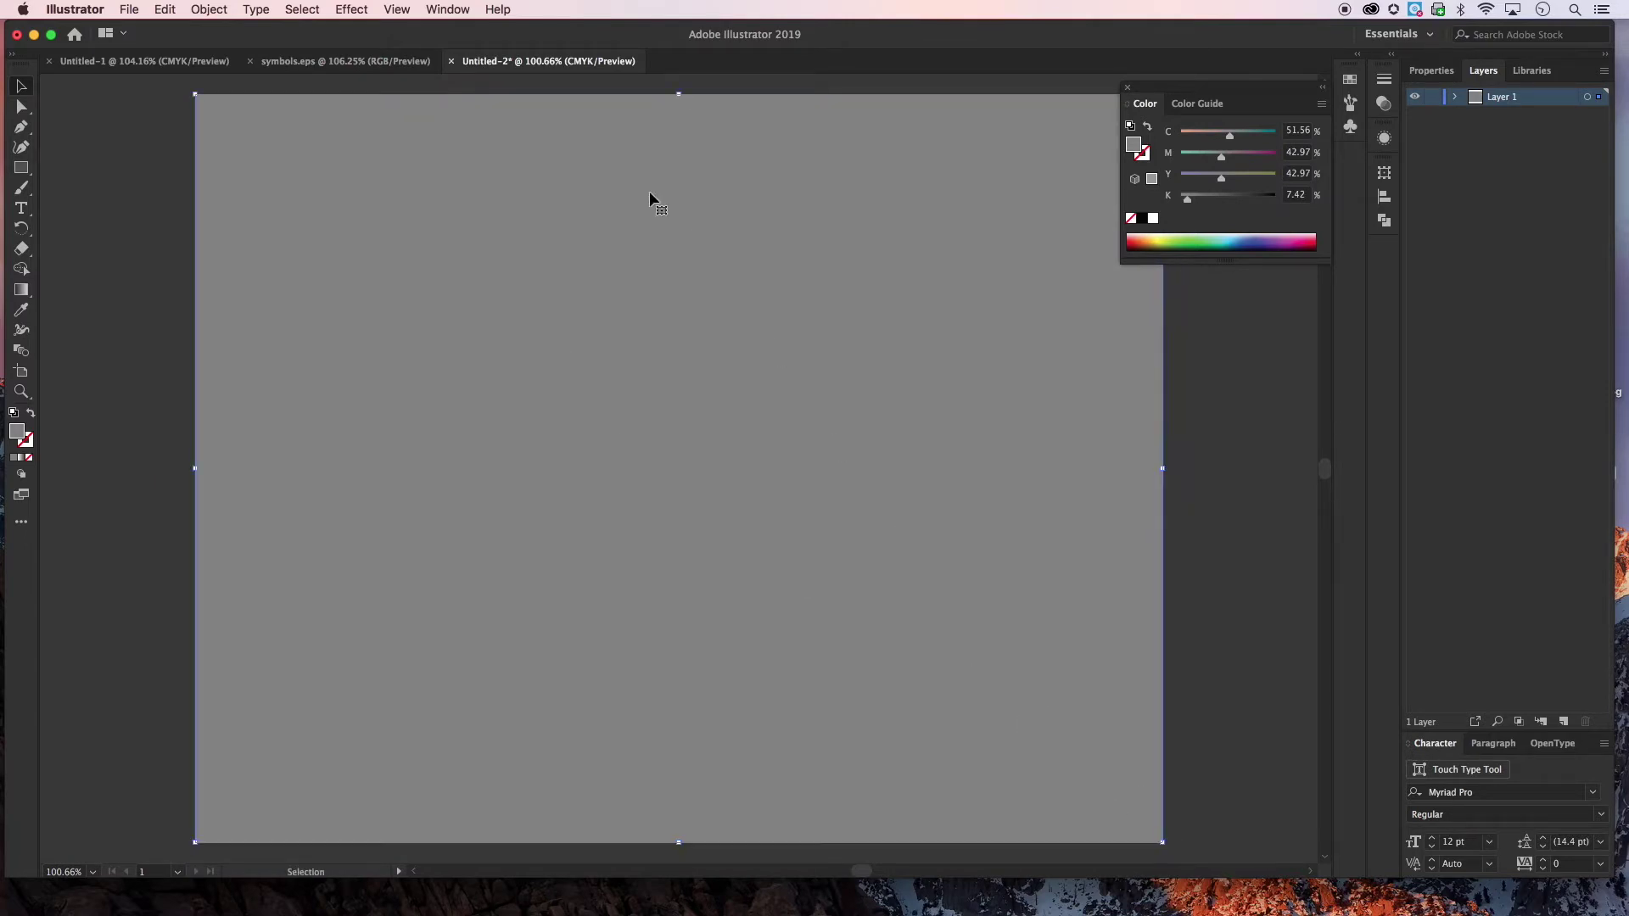
Send the gray background rectangle to the back, behind the YouTube traffic sentence
left_click(210, 10)
mouse_move(213, 47)
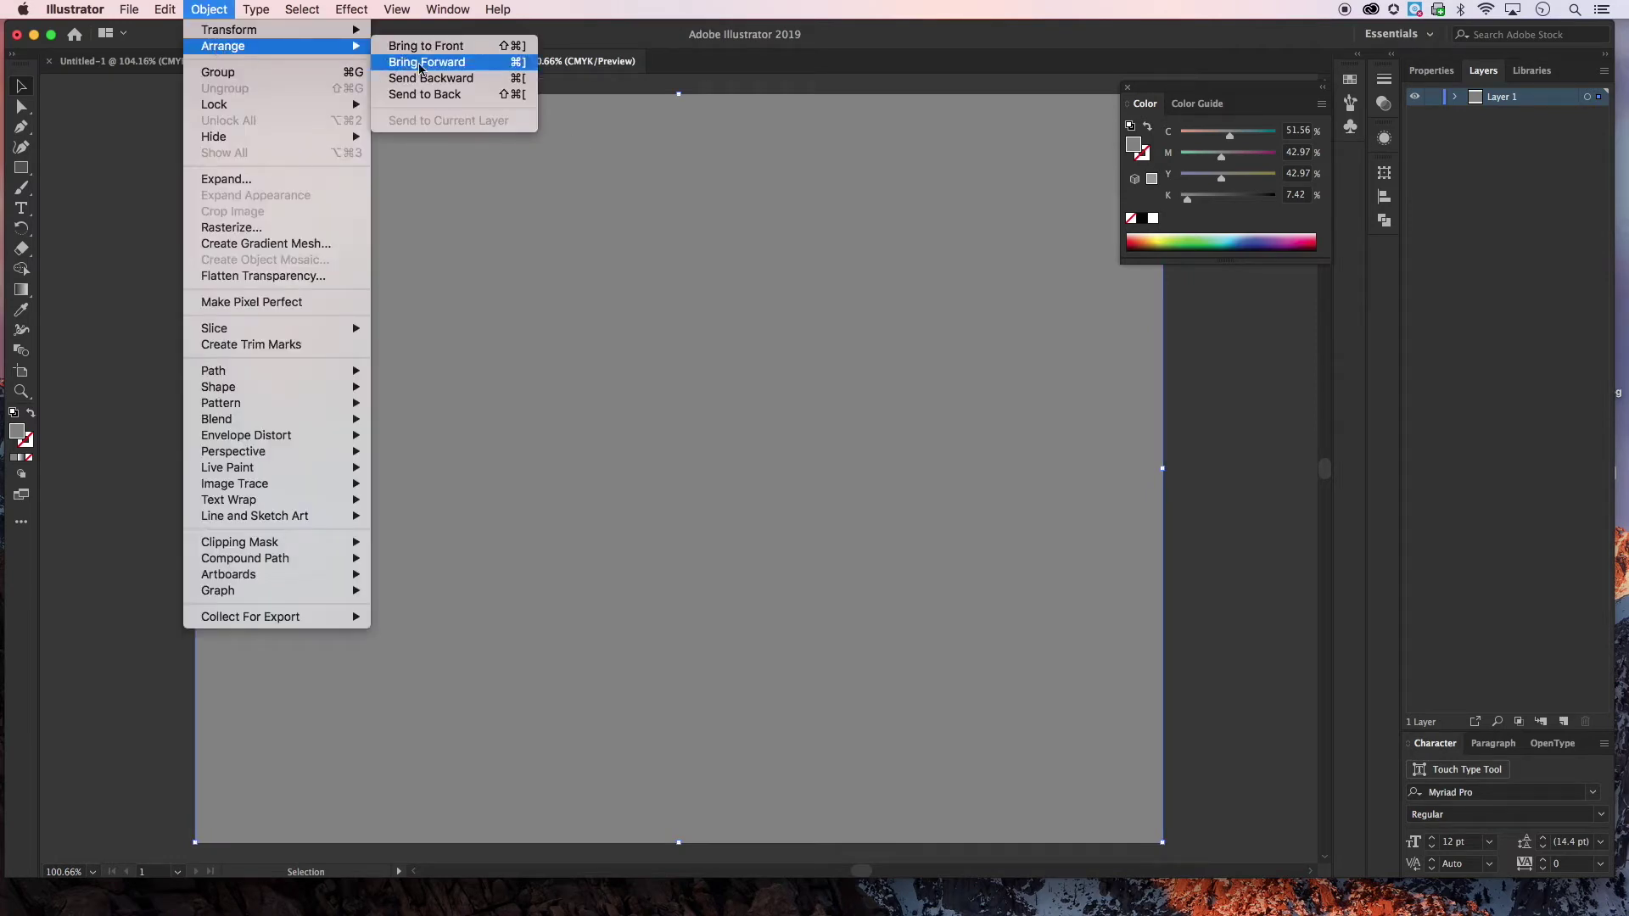
left_click(426, 95)
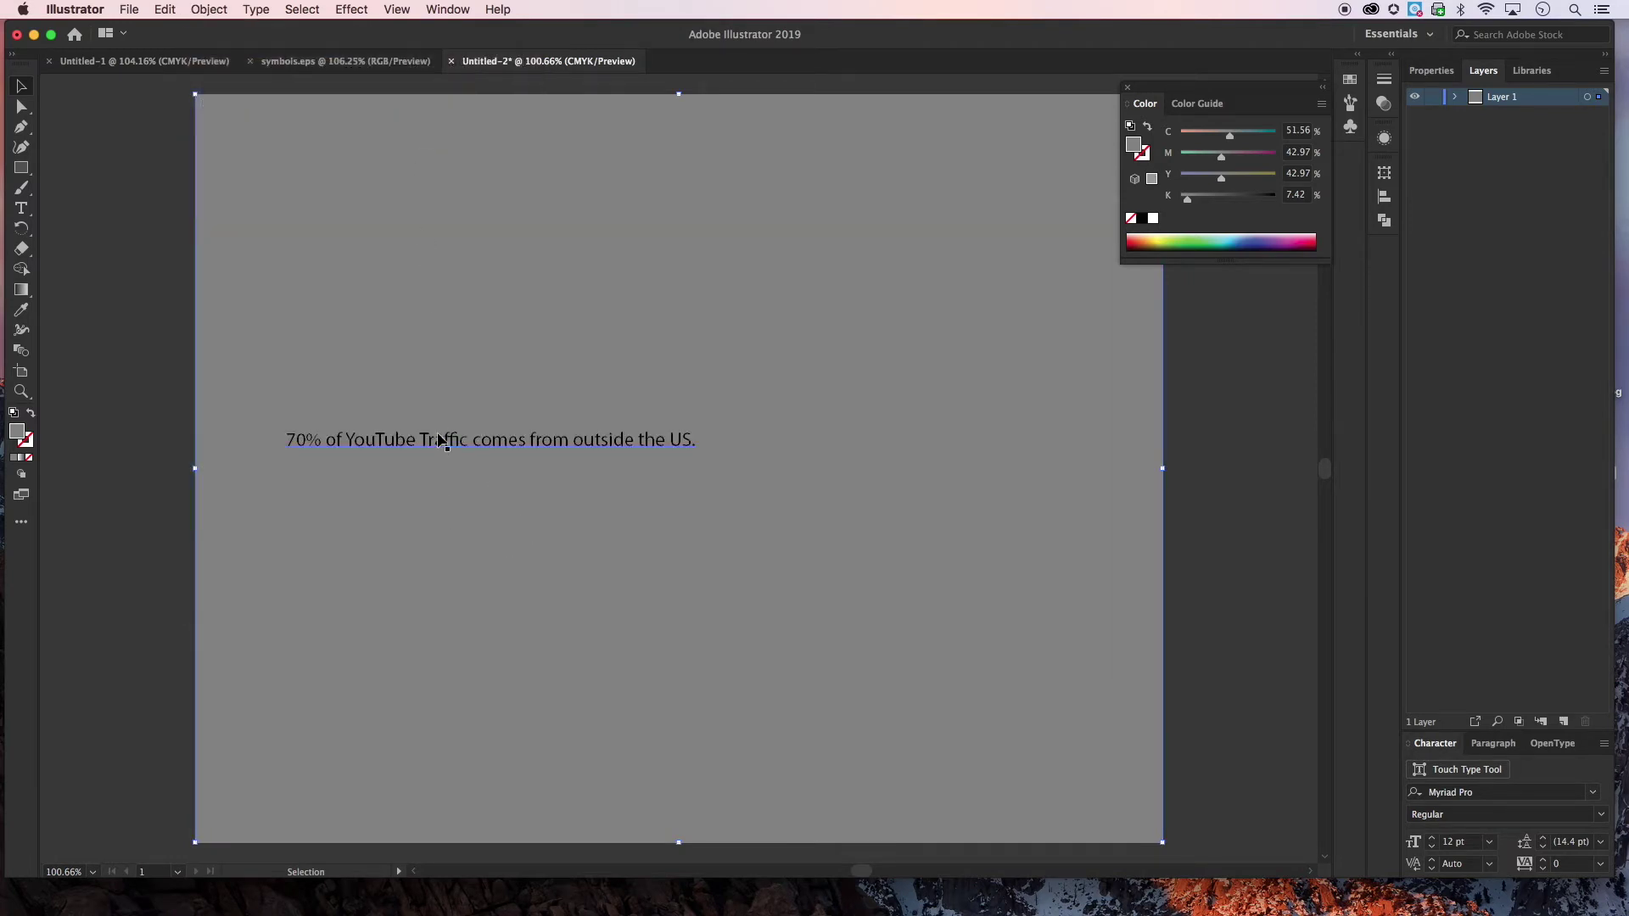
Browse the available fonts and set the YouTube traffic sentence in Helvetica Black
left_click(445, 439)
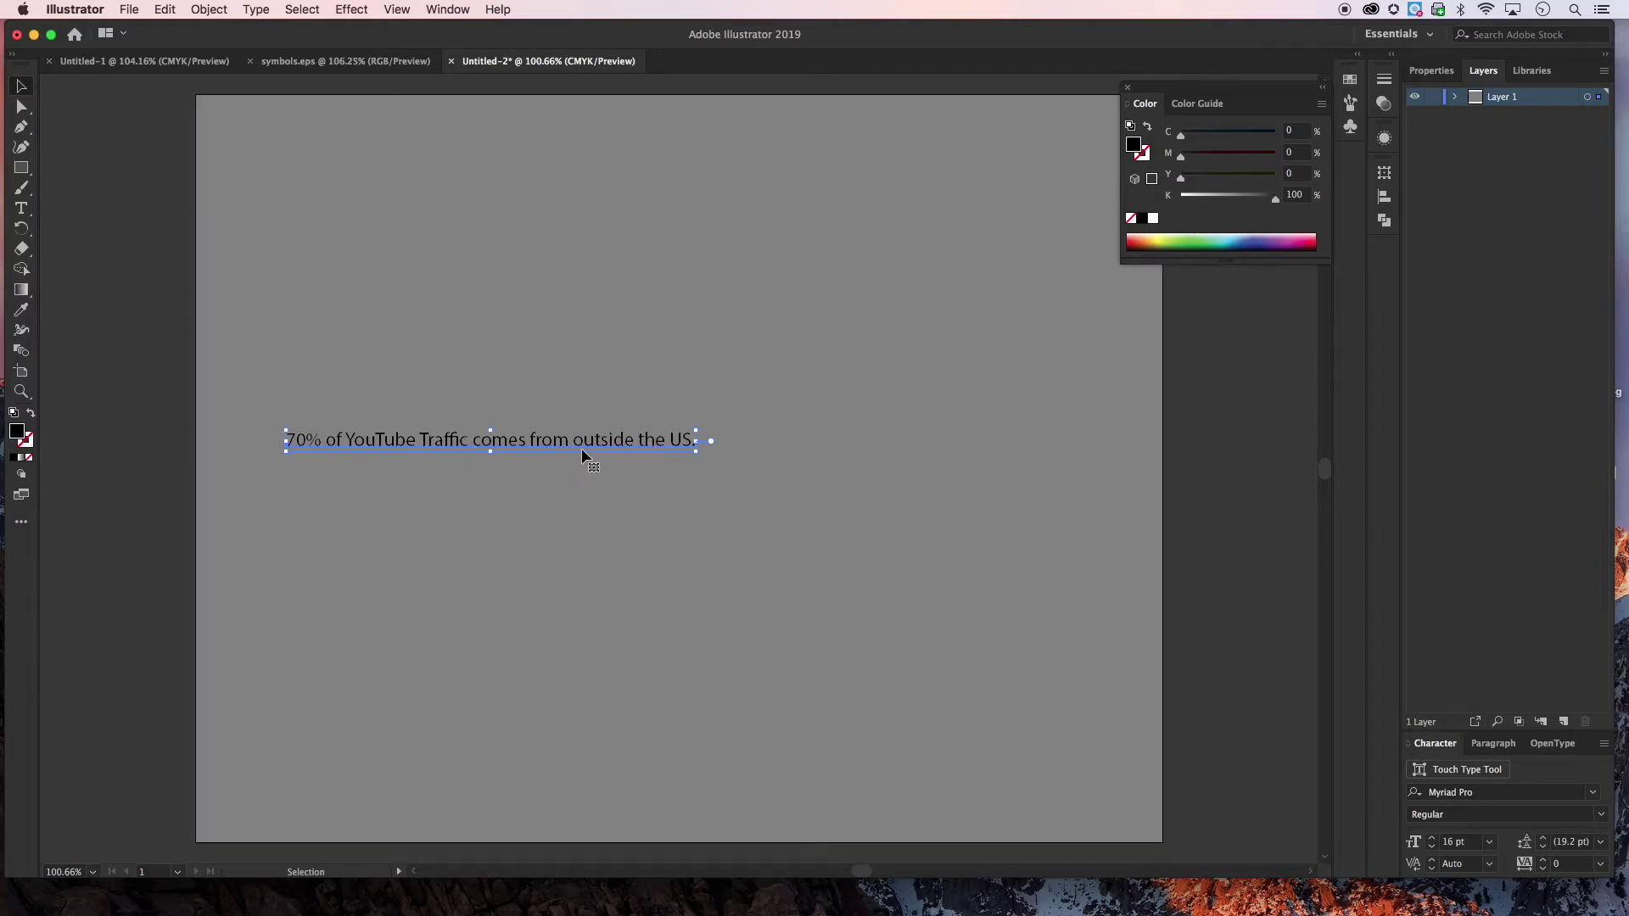
left_click(1594, 795)
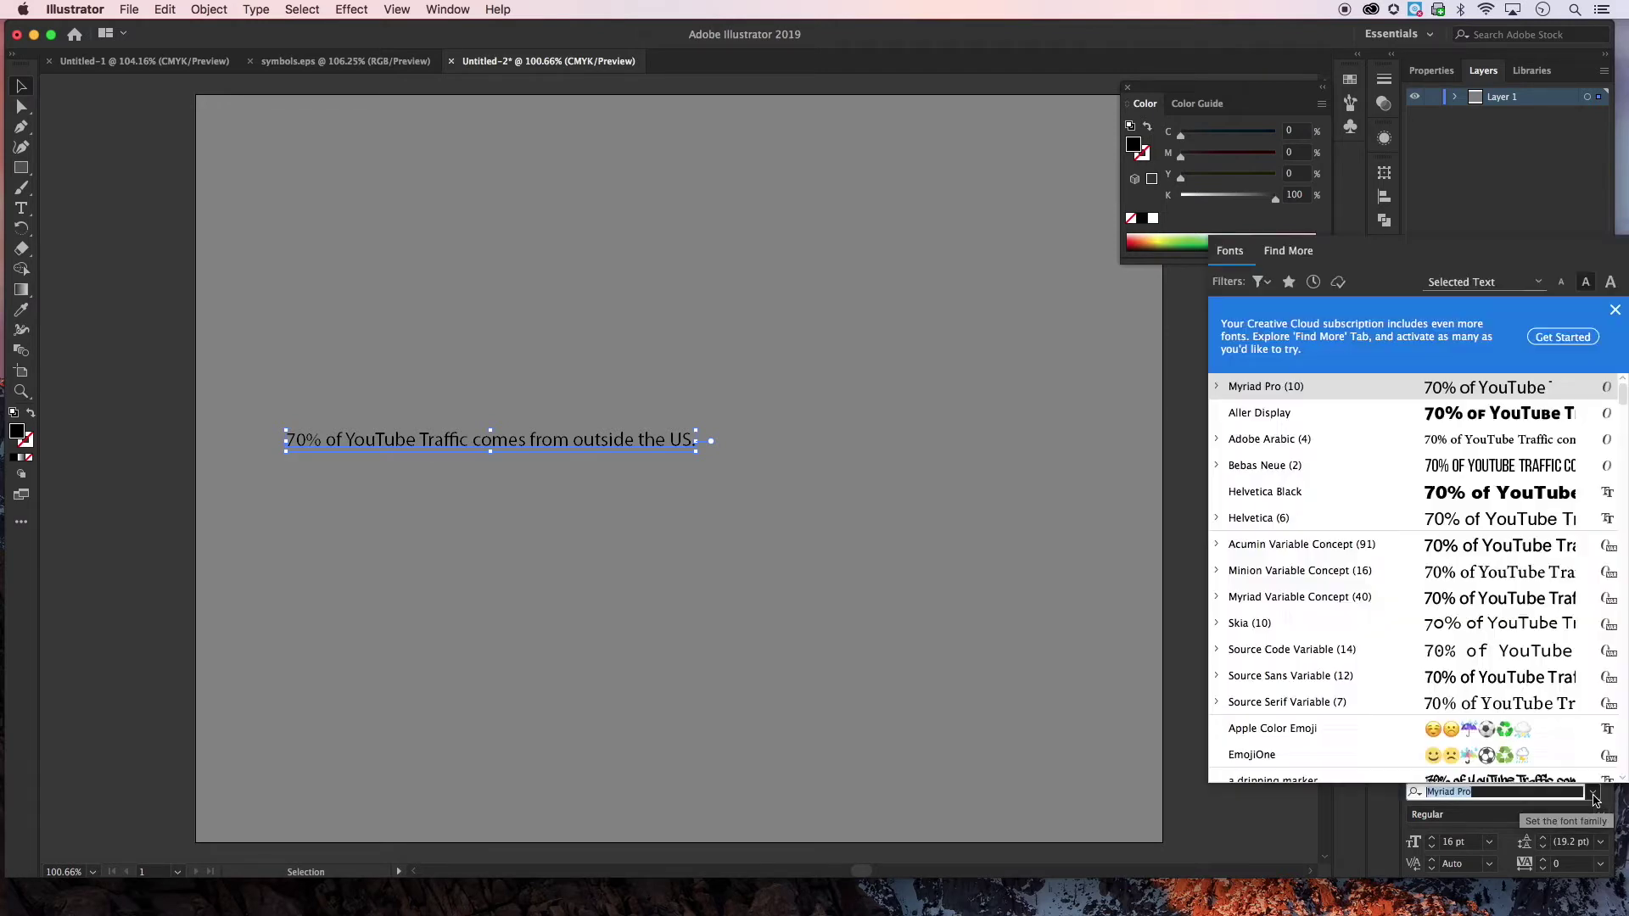
scroll(1439, 631, "down", 20)
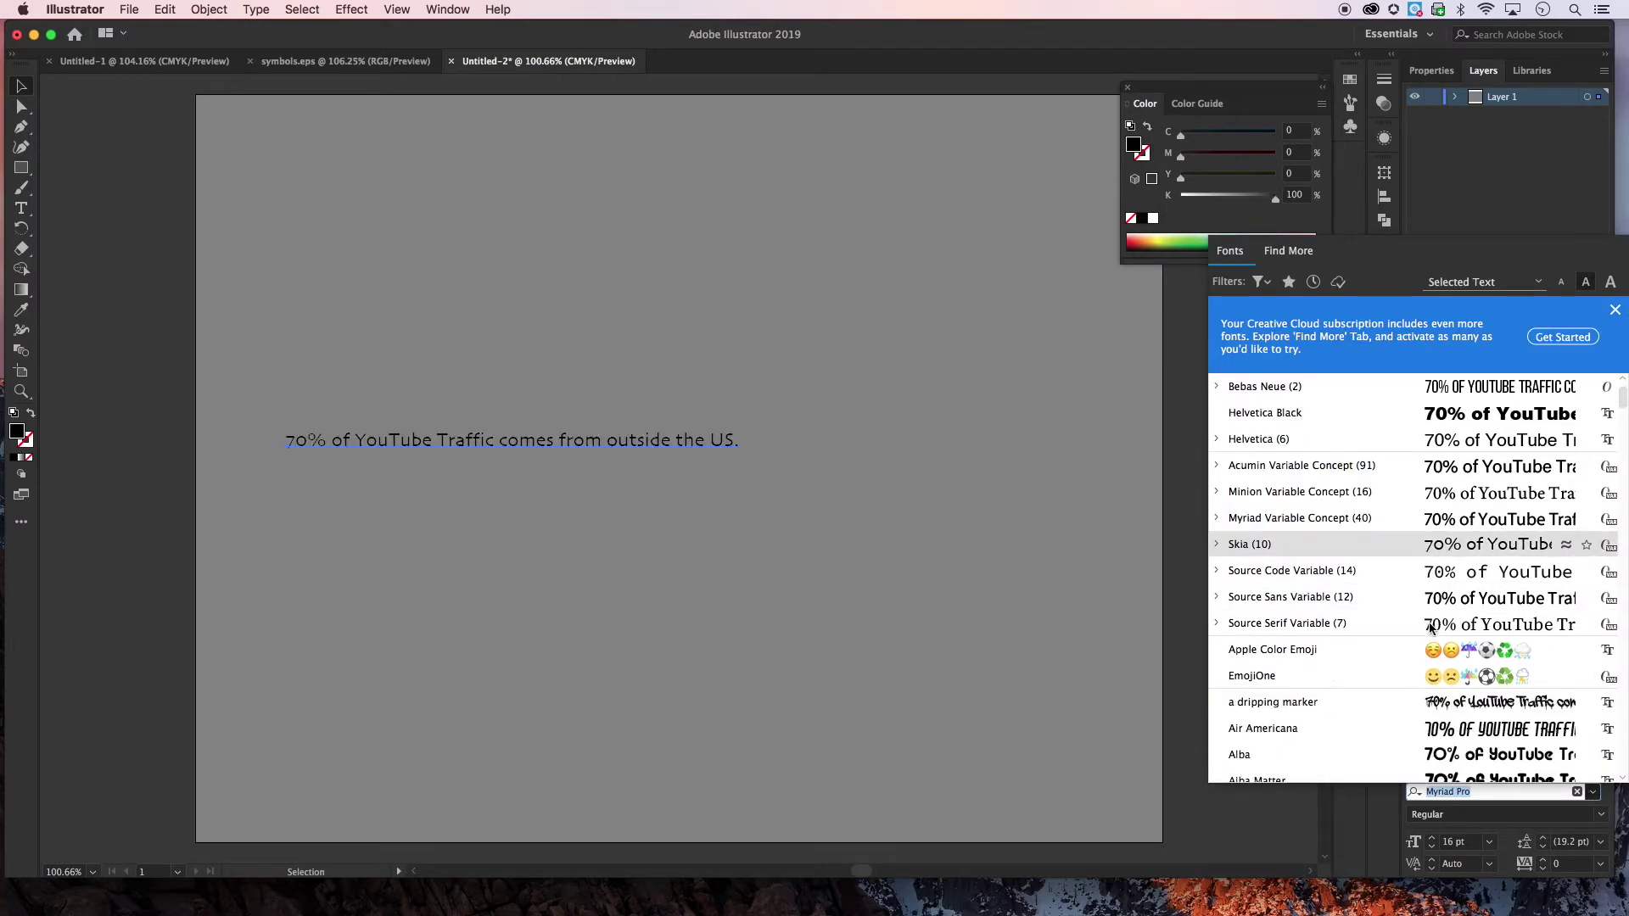
scroll(1417, 619, "up", 15)
scroll(1384, 573, "up", 15)
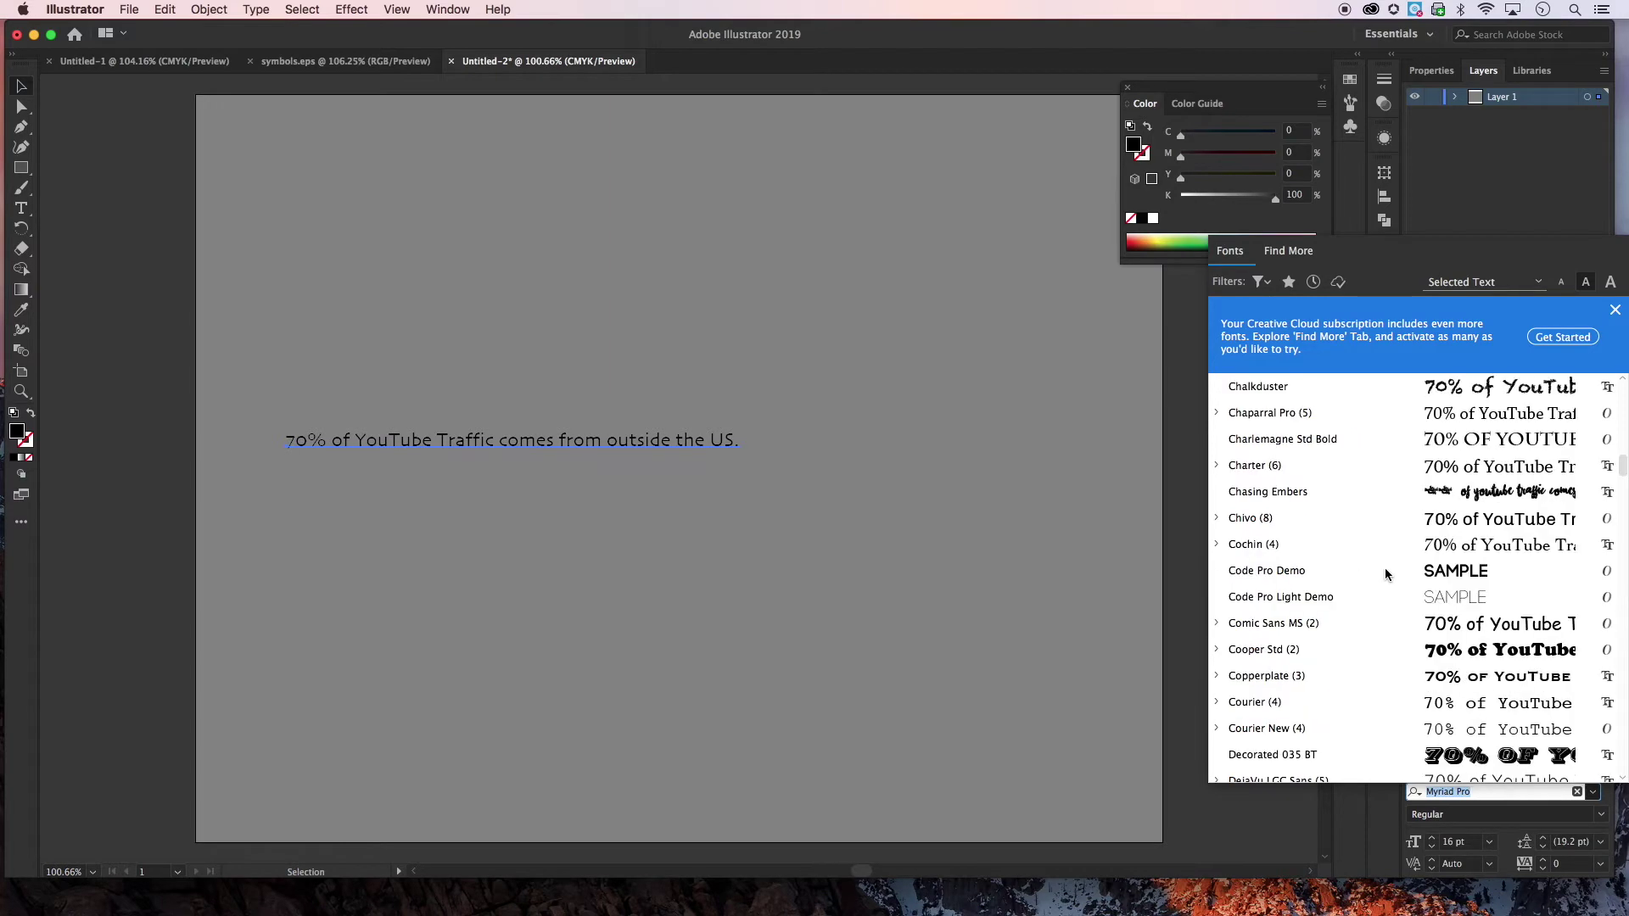
scroll(1384, 568, "down", 3)
scroll(1384, 567, "up", 20)
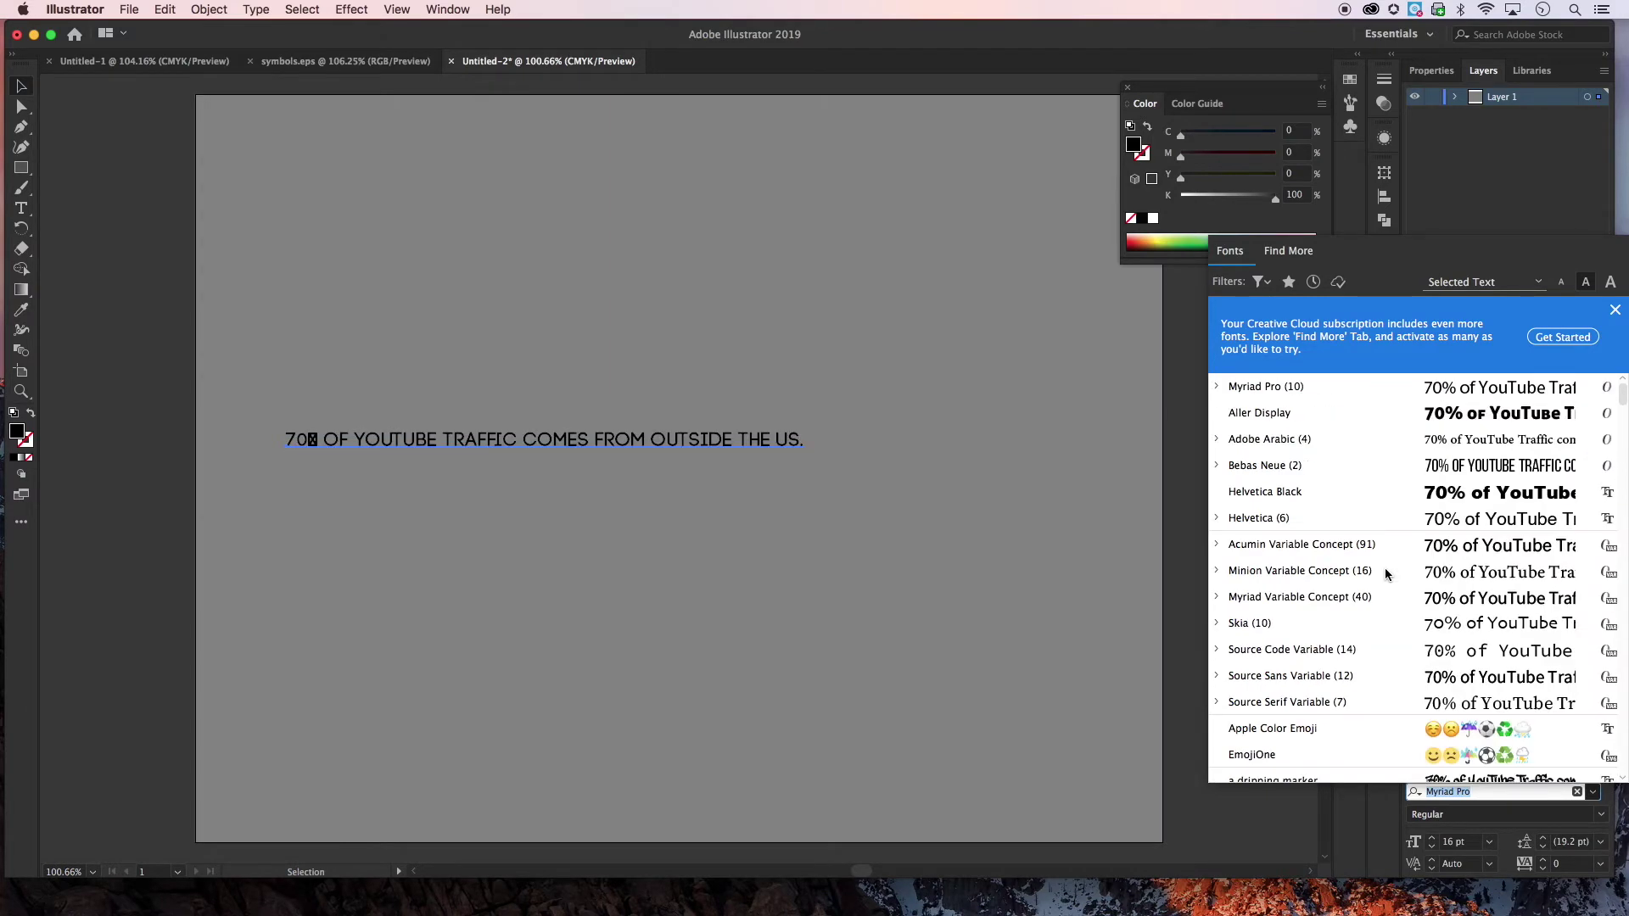
left_click(1302, 494)
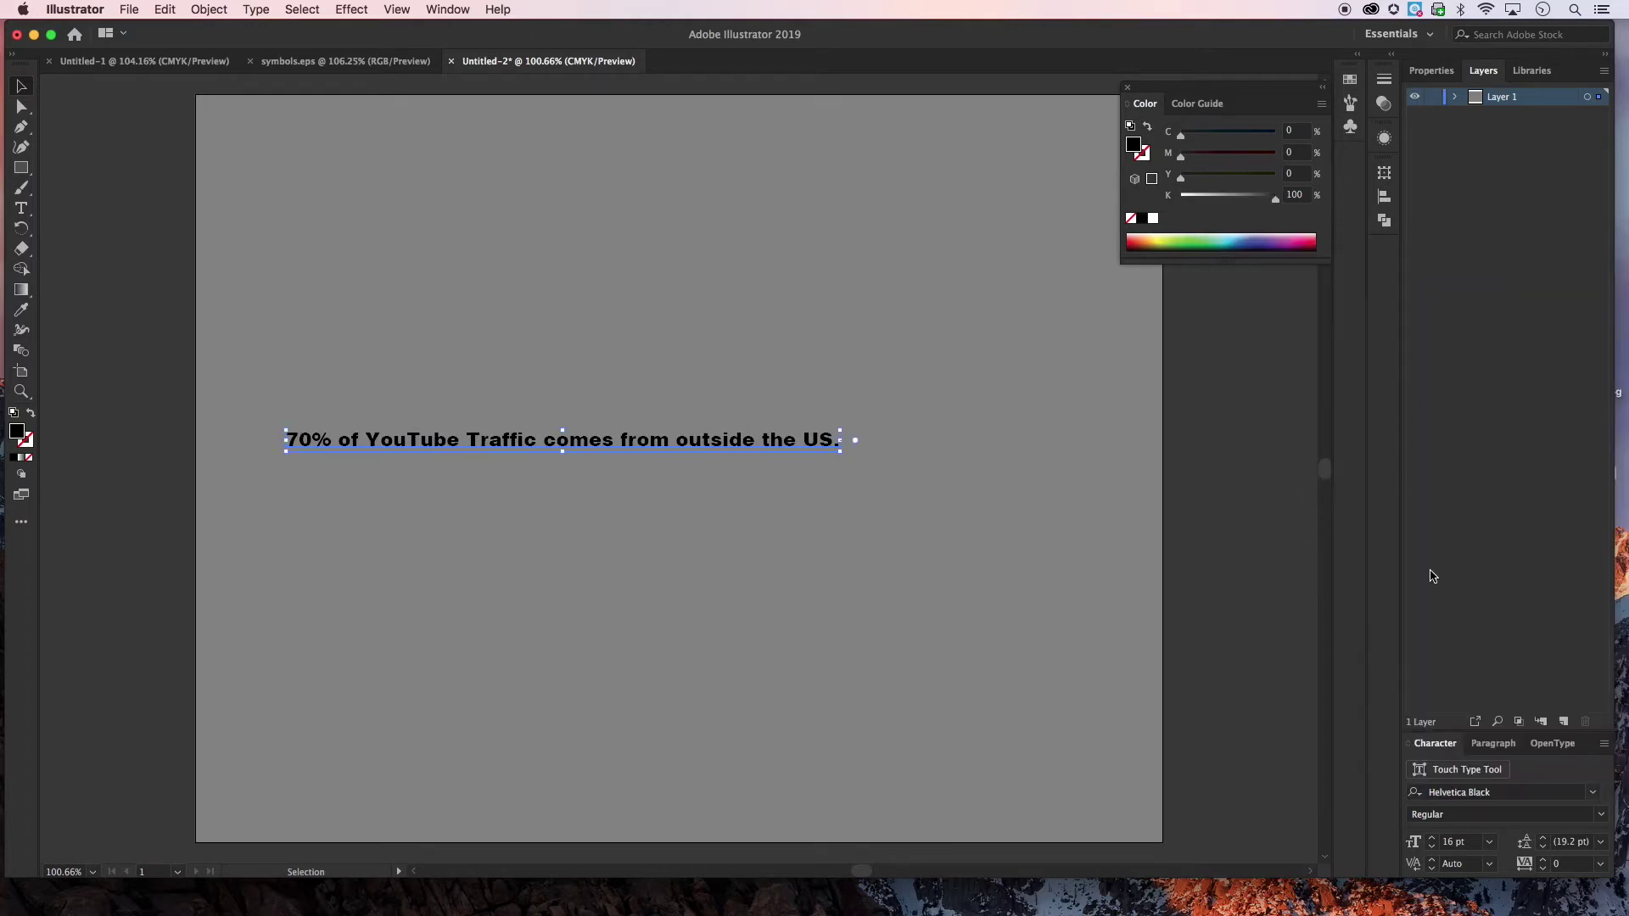
Filter the fonts to the Helvetica families and set the sentence in Helvetica Neue Condensed Bold
left_click(1494, 792)
key("BackSpace")
key("BackSpace")
key("BackSpace")
key("BackSpace")
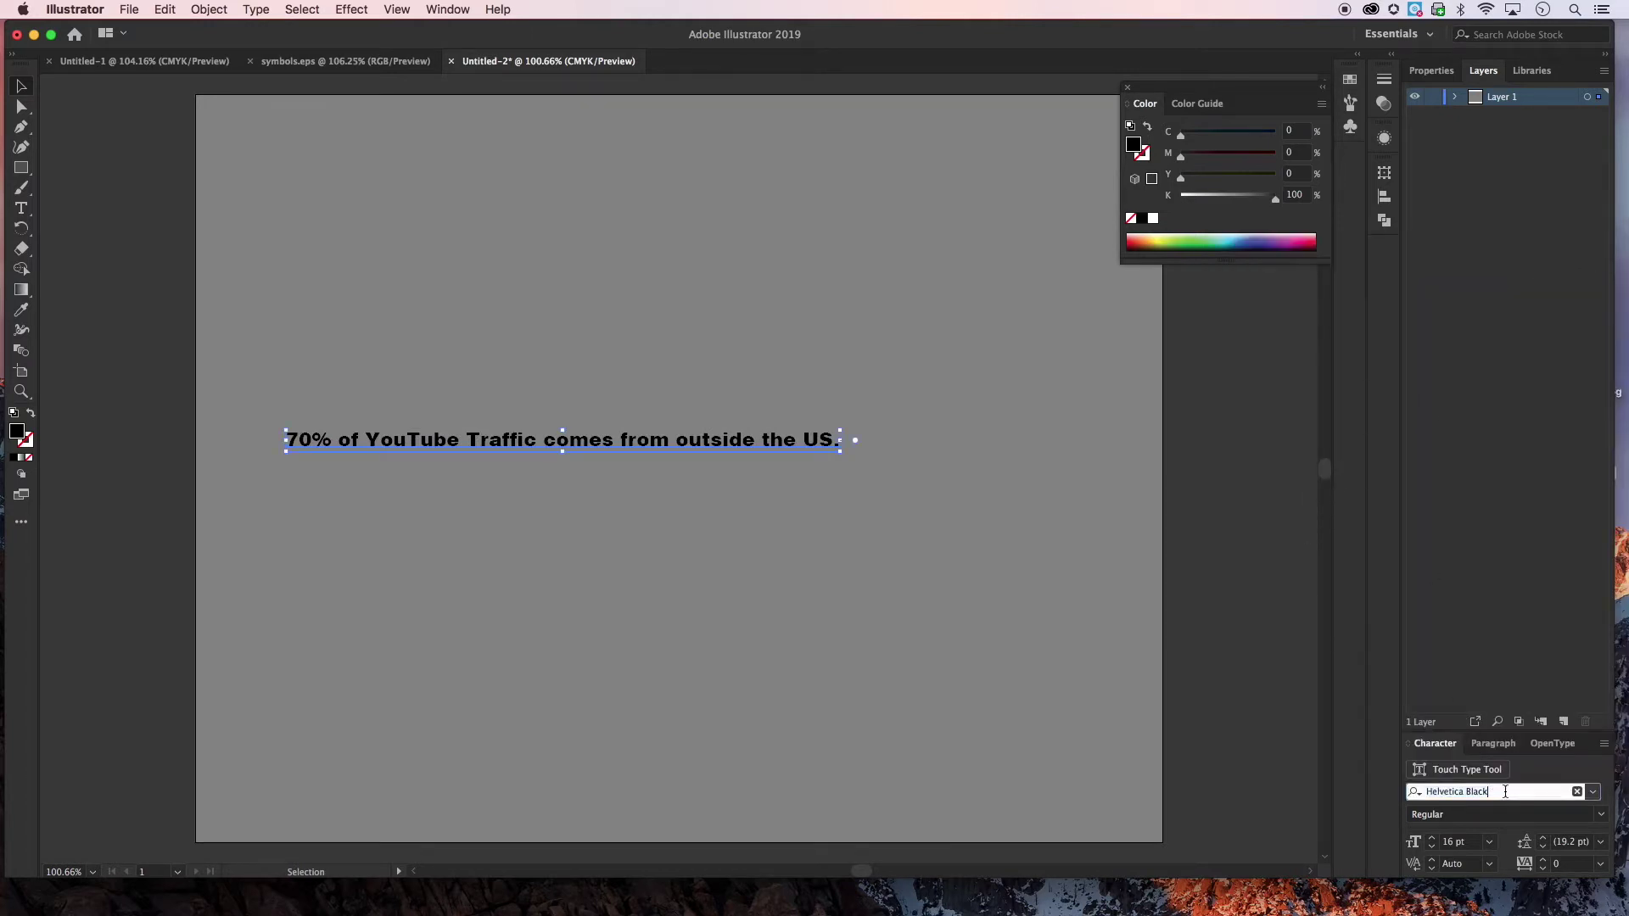
key("BackSpace")
key("BackSpace")
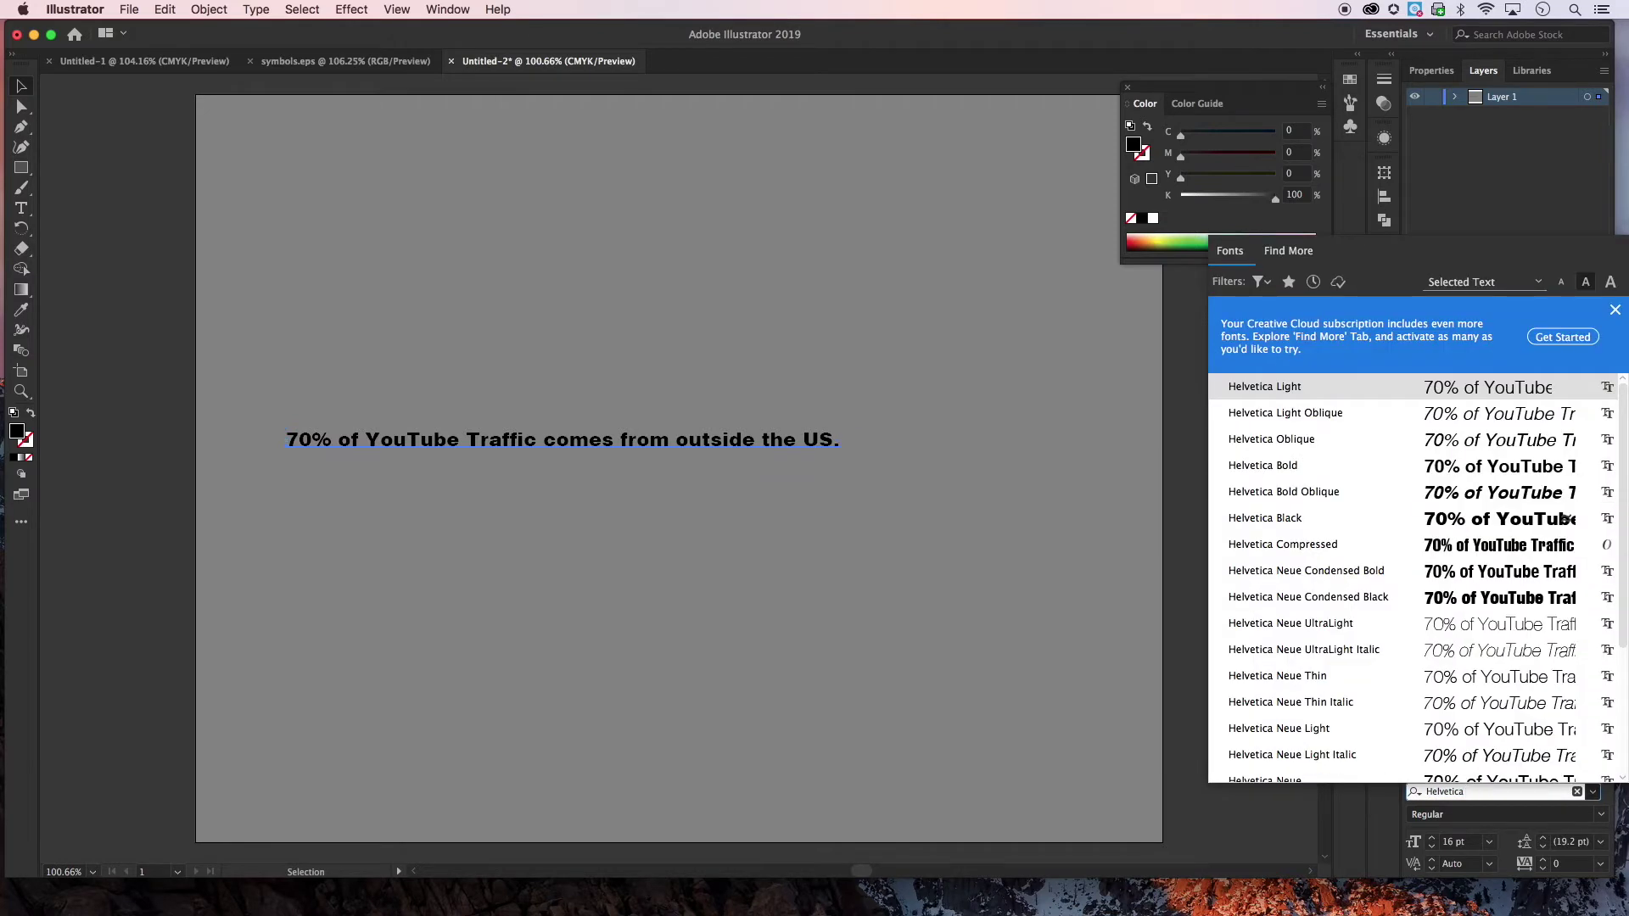
left_click(1317, 575)
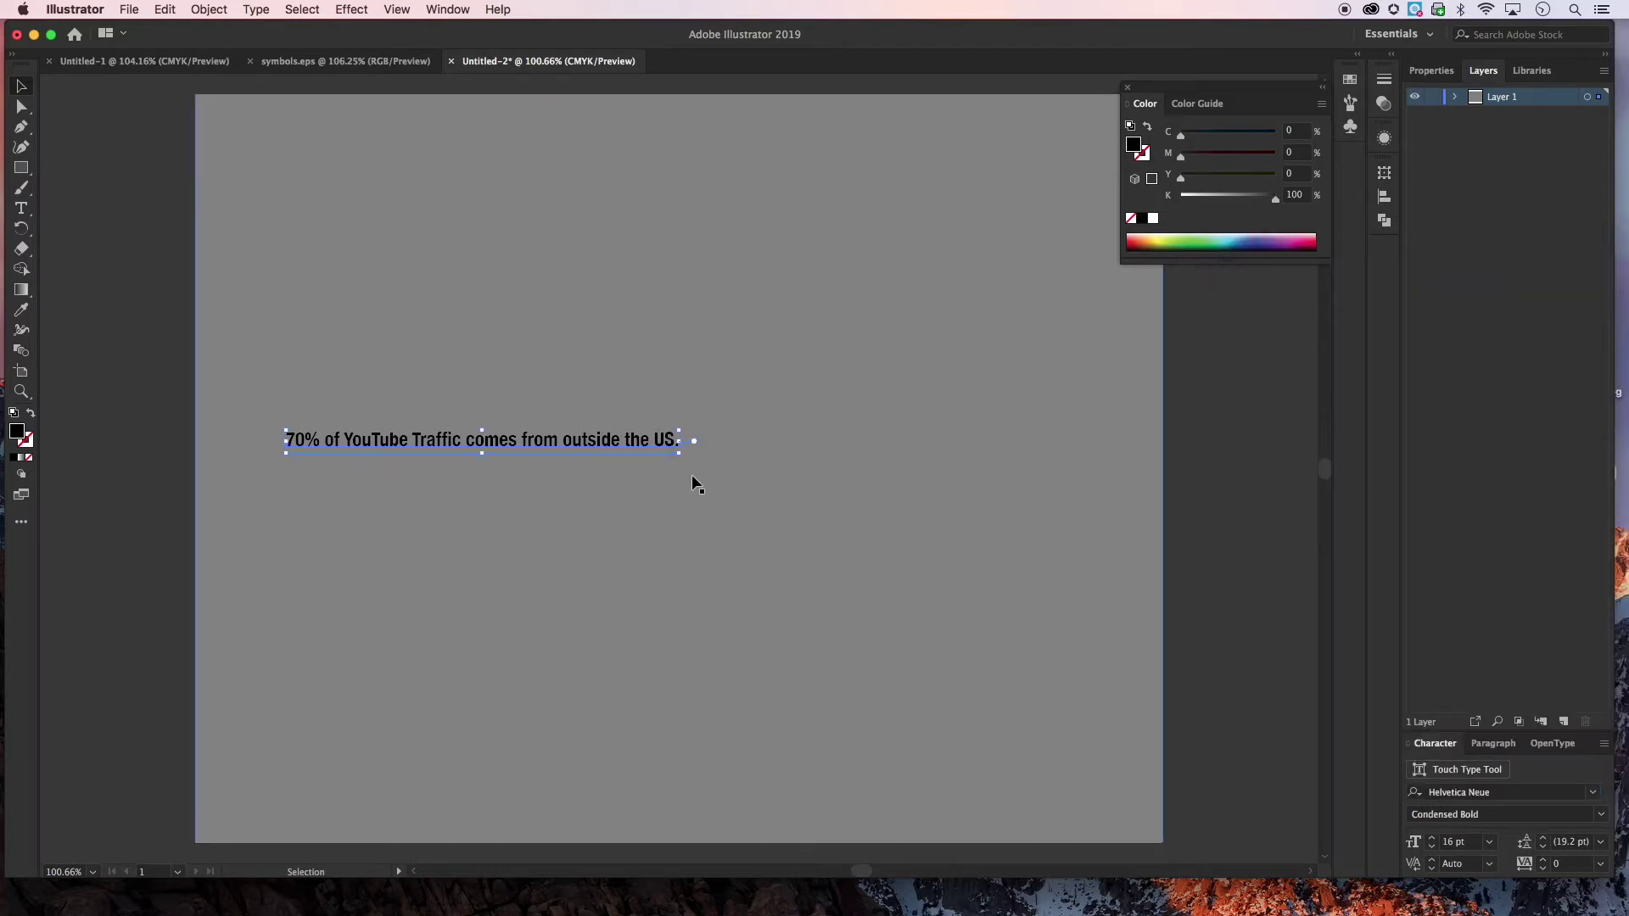
Scale the sentence down to about 15 pt and move it slightly up on the artboard
left_click_drag(679, 453, 653, 452)
left_click(204, 443)
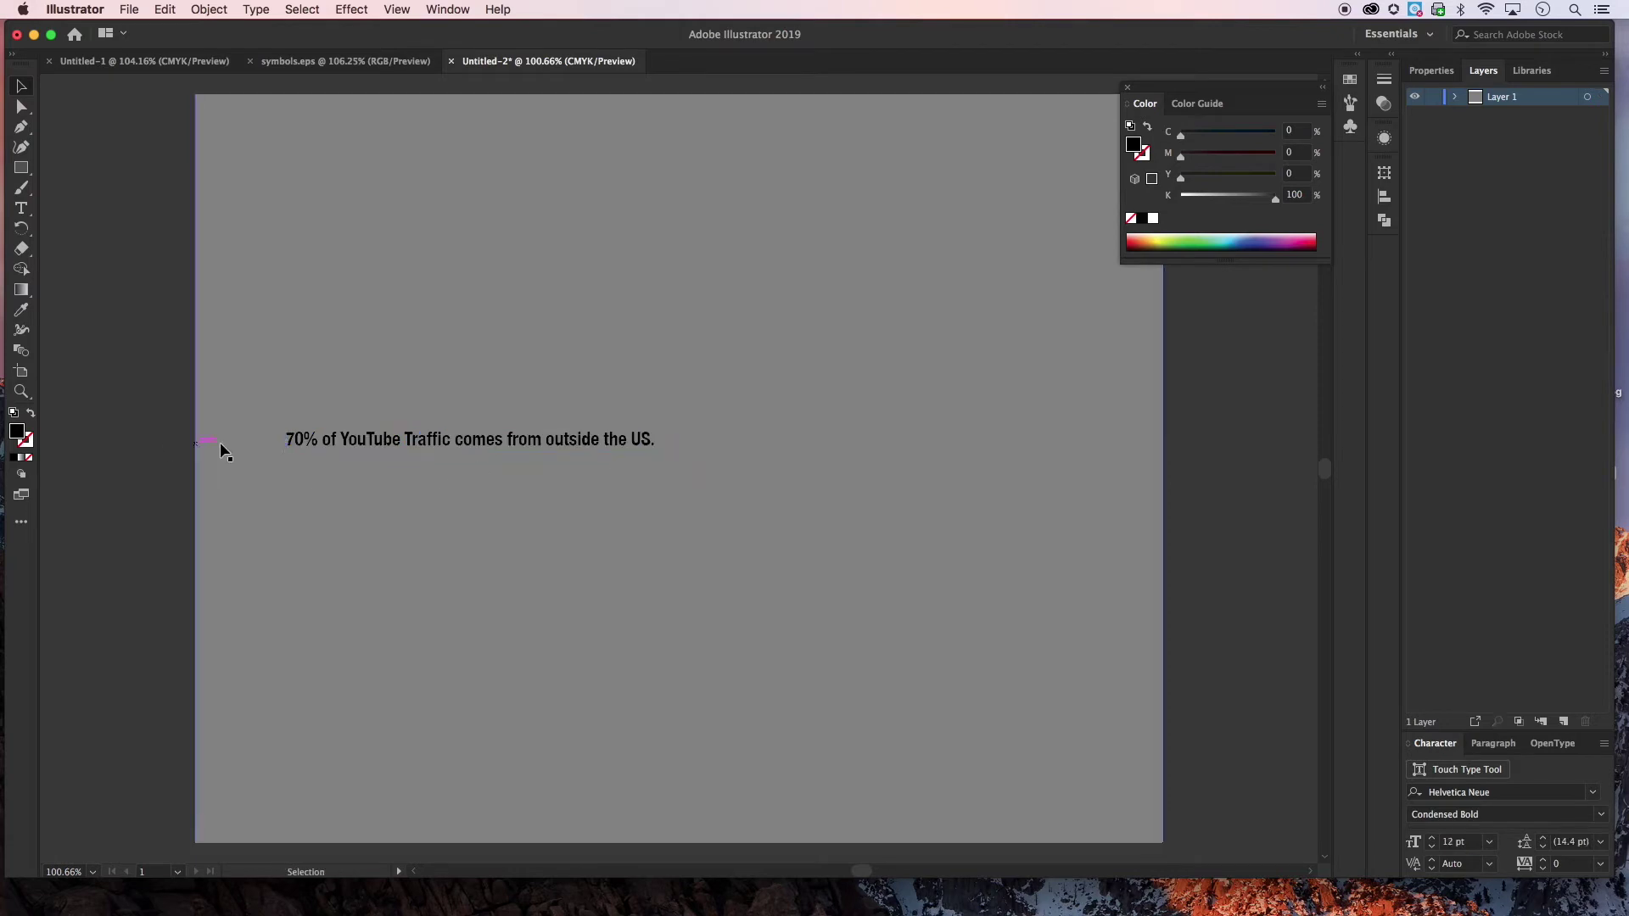
left_click_drag(432, 439, 424, 400)
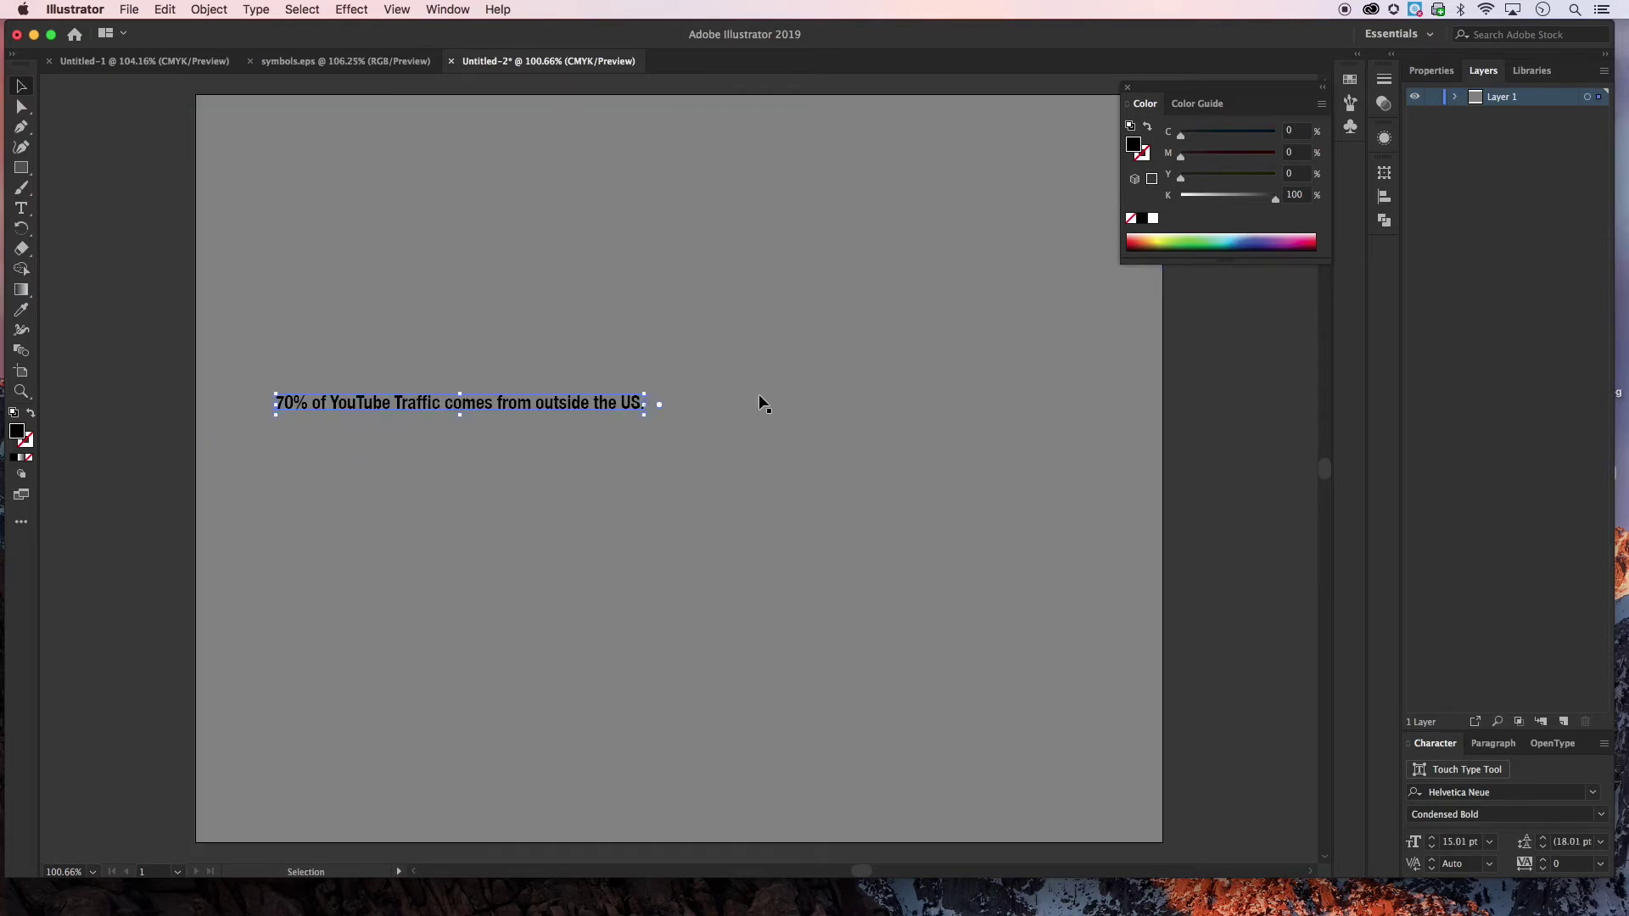
Fill the sentence with white and deselect it
left_click(1153, 219)
left_click(1036, 495)
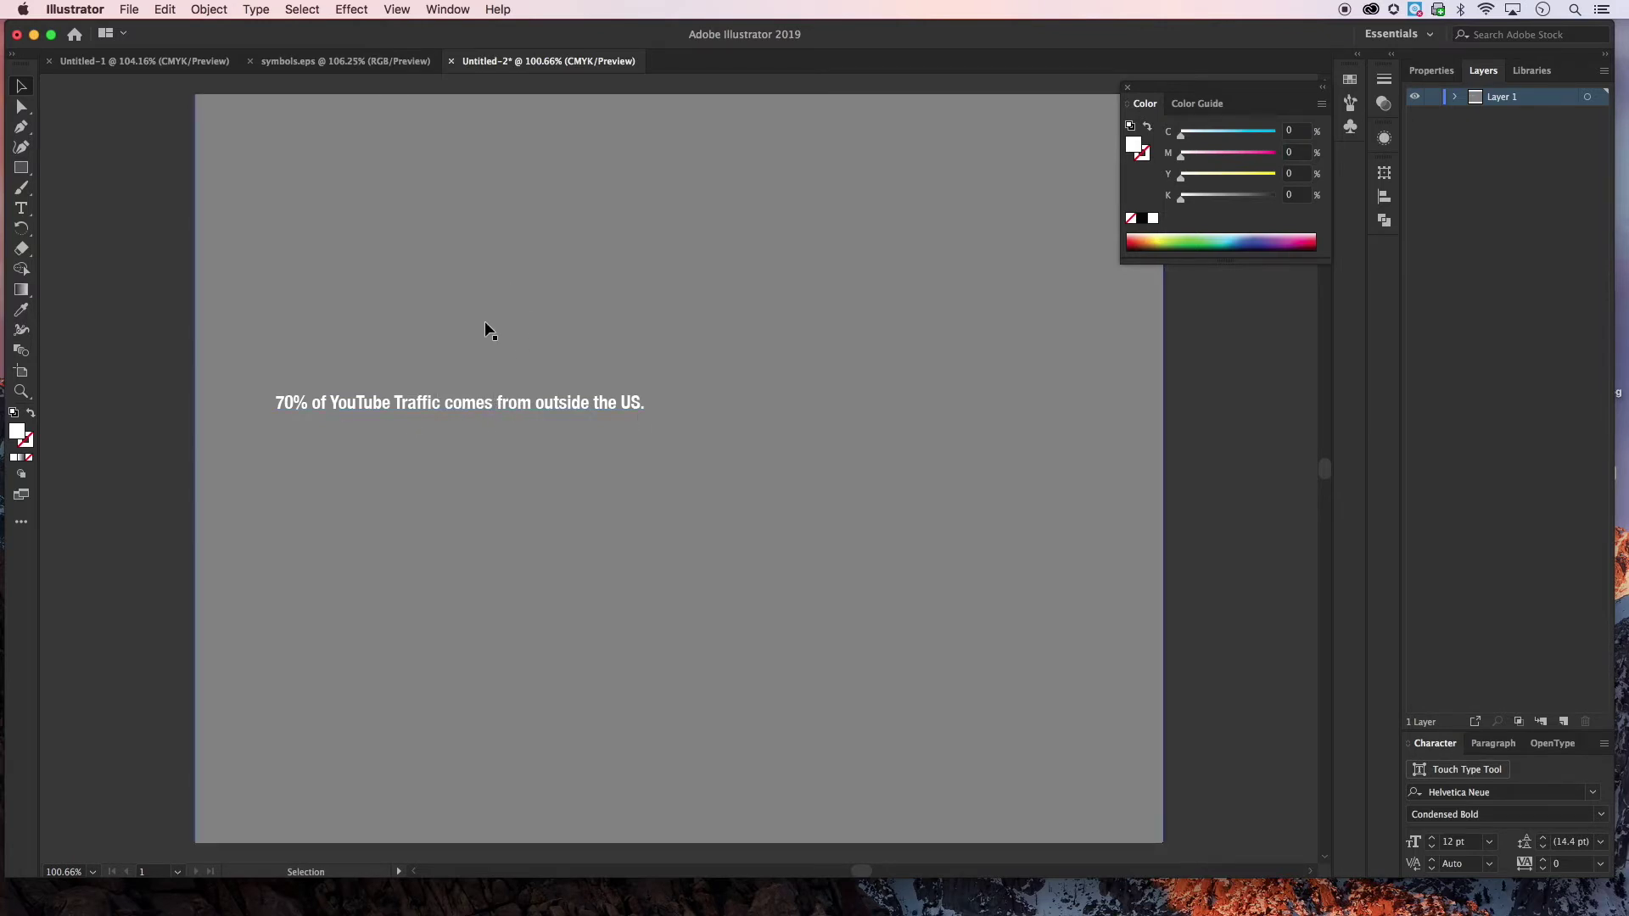
left_click(22, 526)
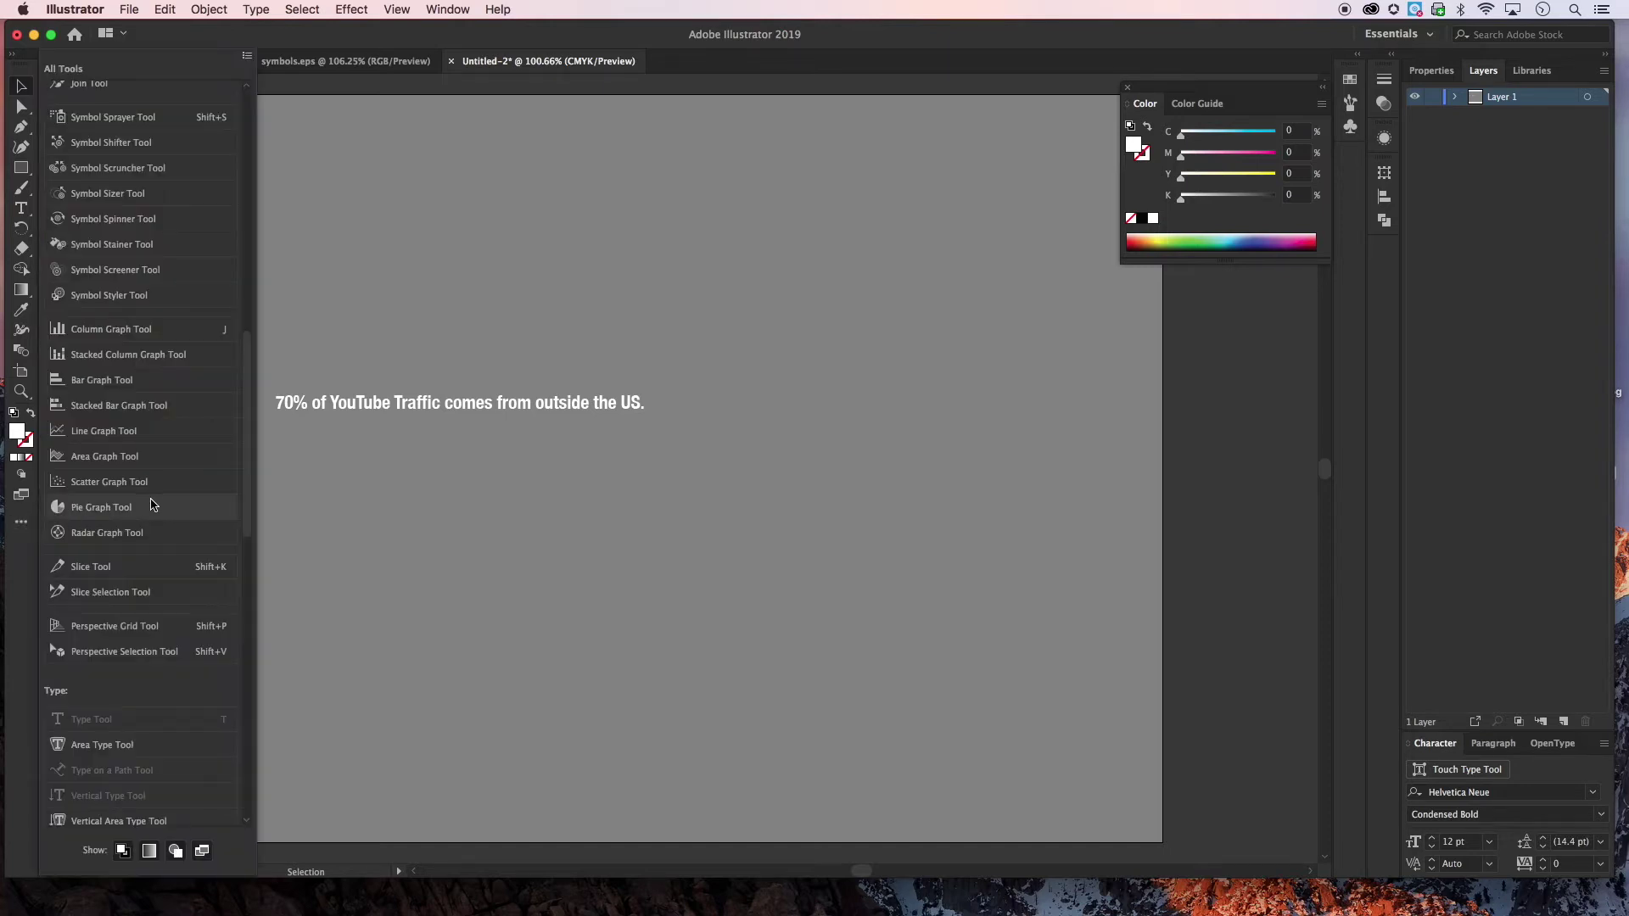
left_click_drag(241, 407, 264, 146)
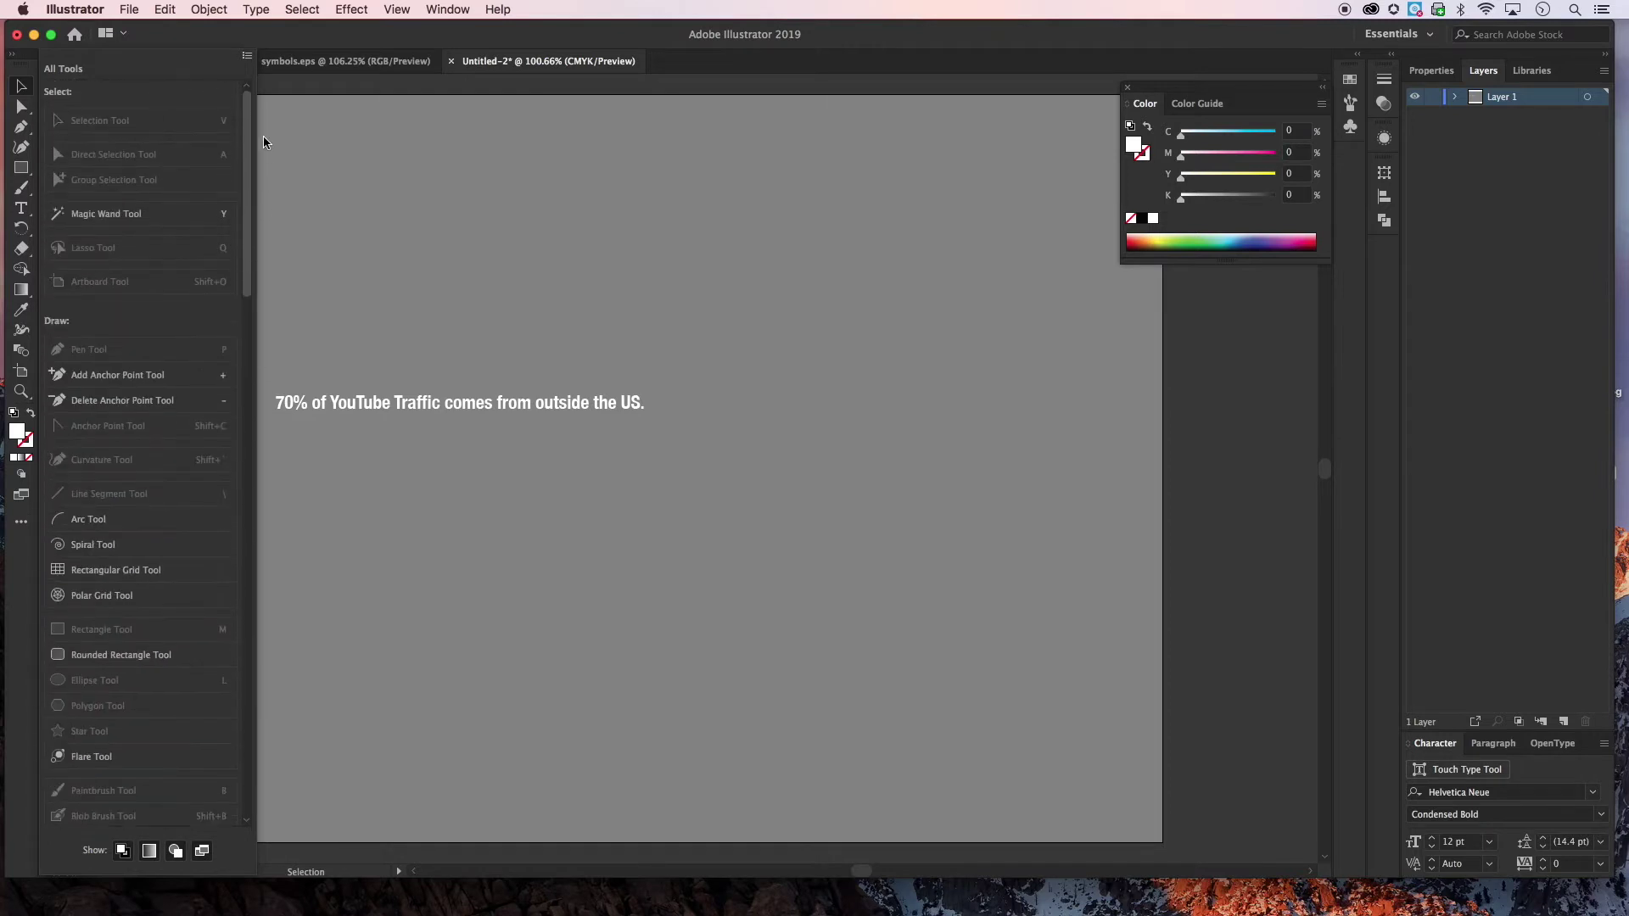
scroll(190, 347, "down", 15)
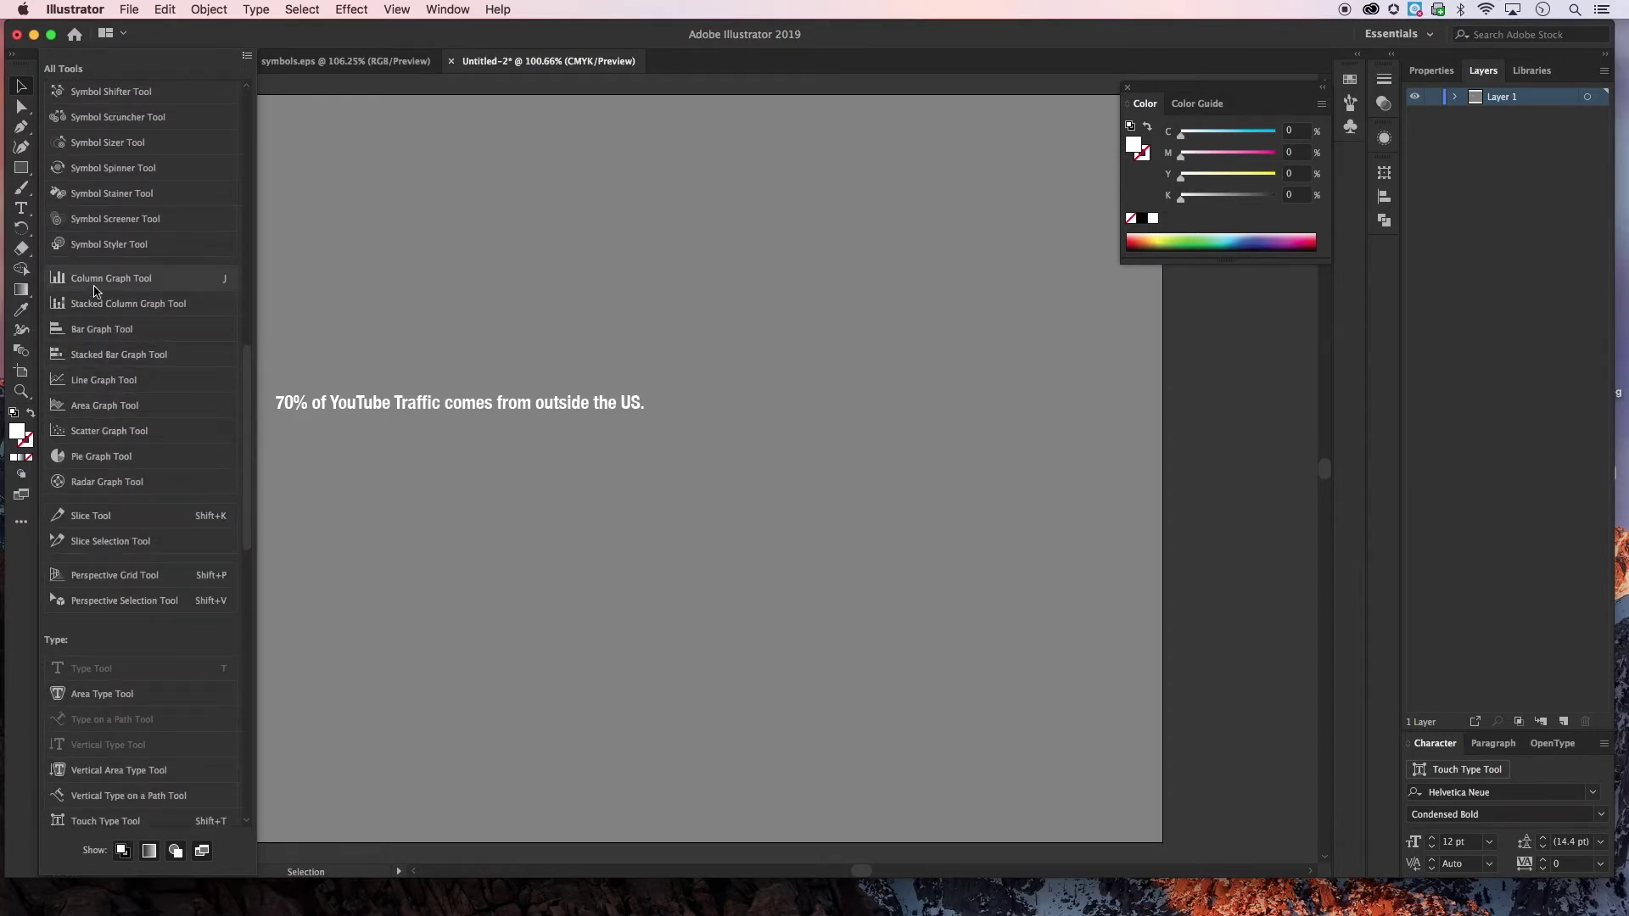
left_click(91, 463)
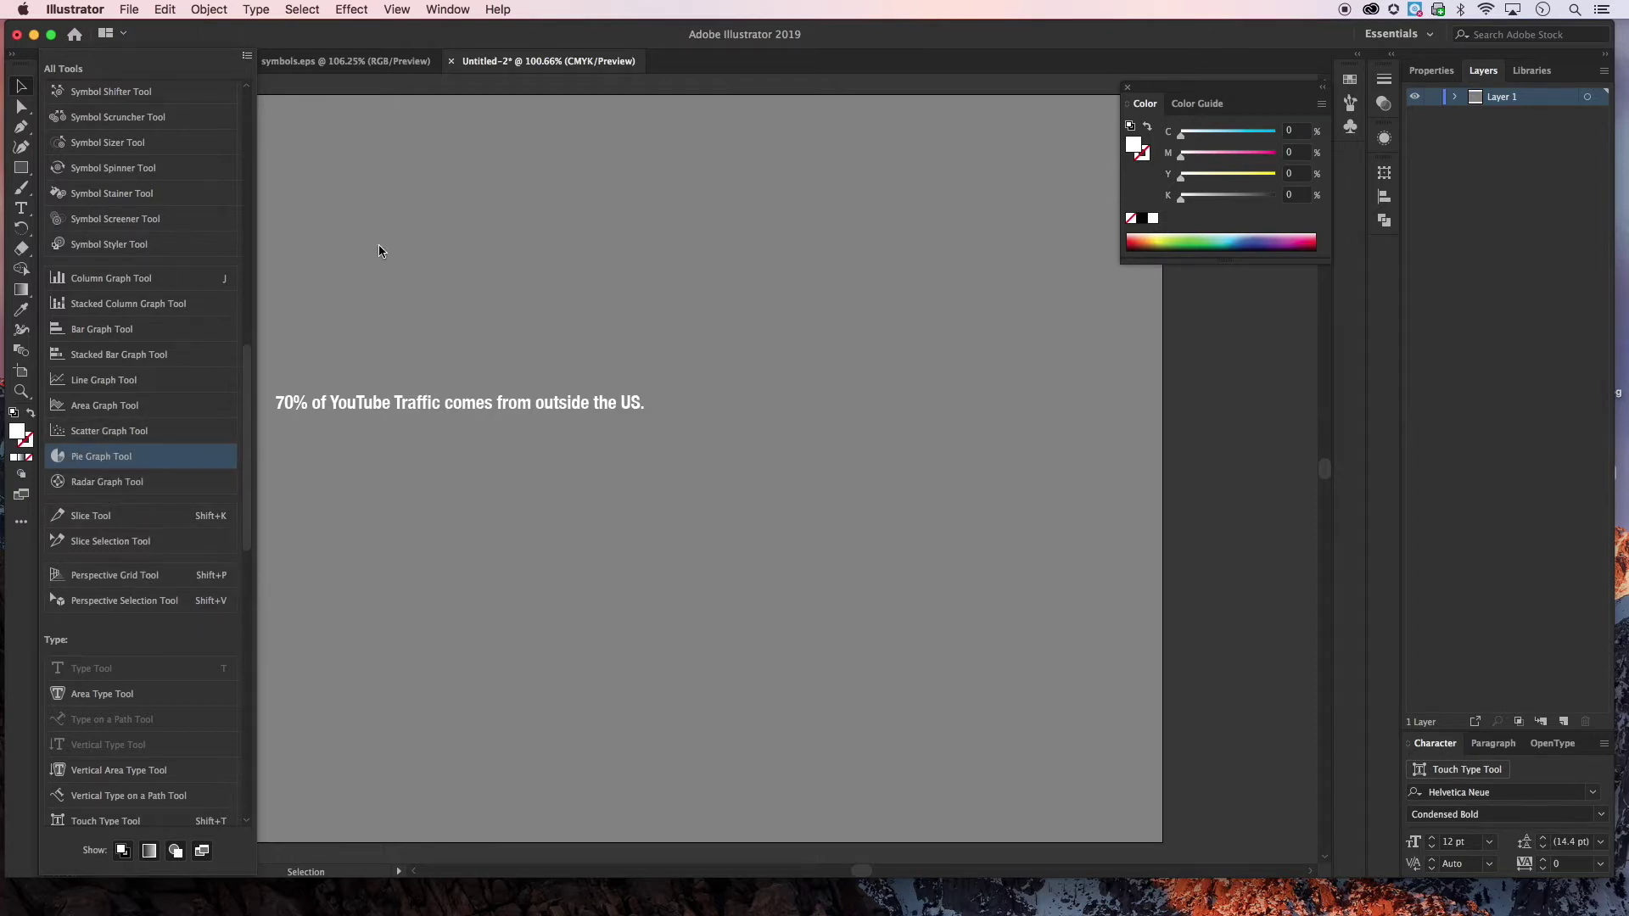
left_click(446, 262)
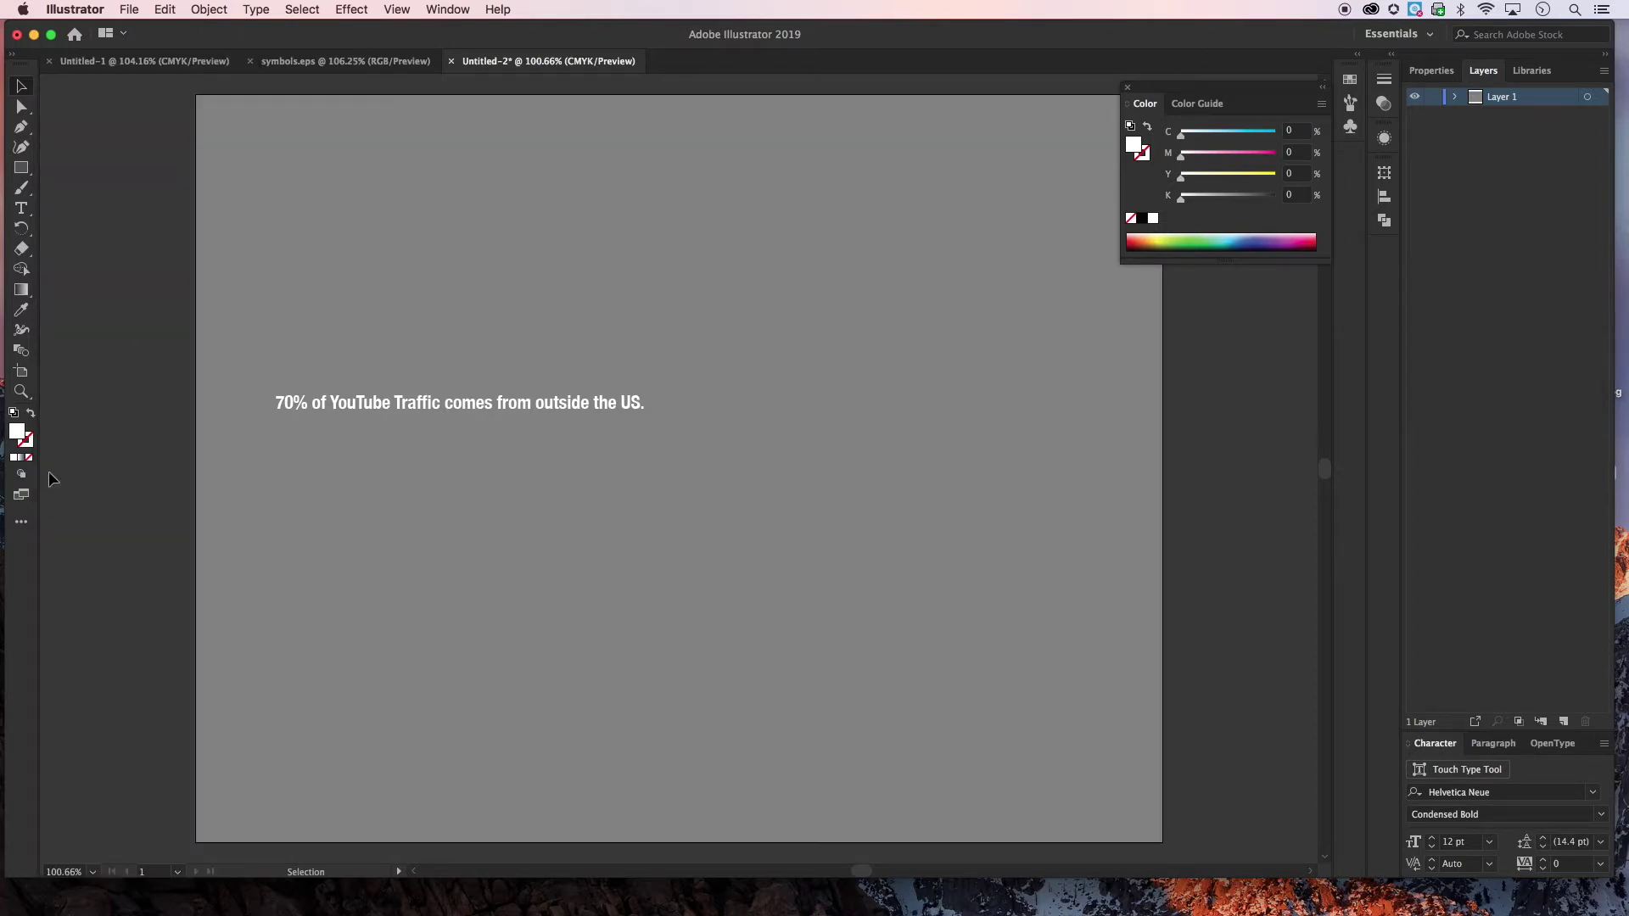
Add the graph tools, from Pie and Column to Radar, to the toolbar as one group and close the full tool list
left_click(23, 519)
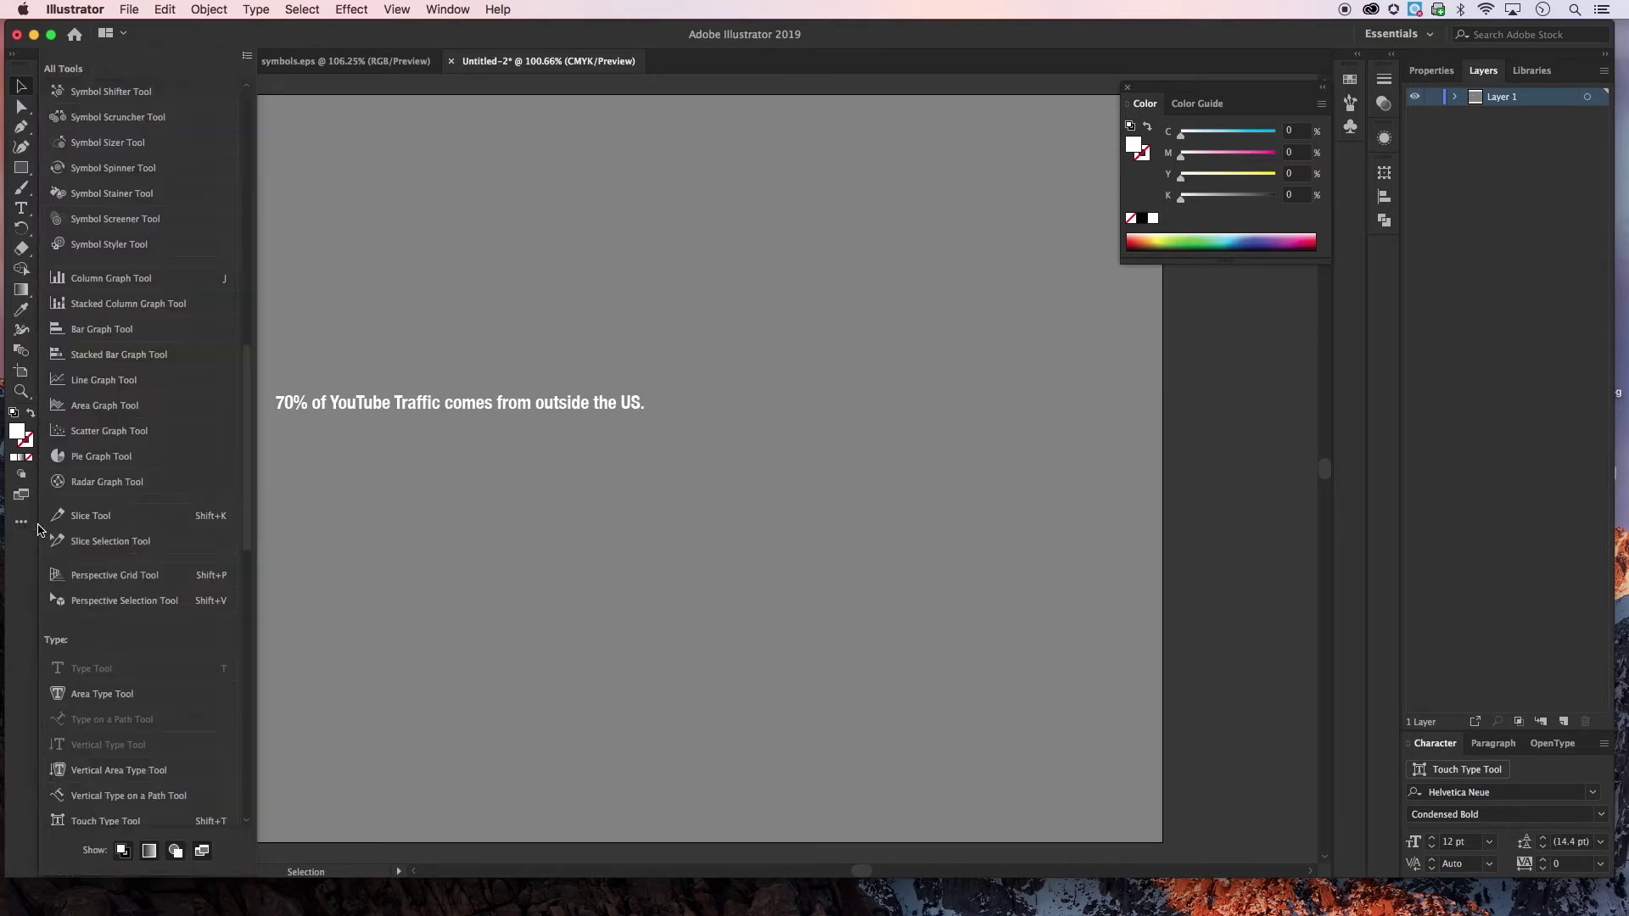
left_click_drag(102, 461, 32, 413)
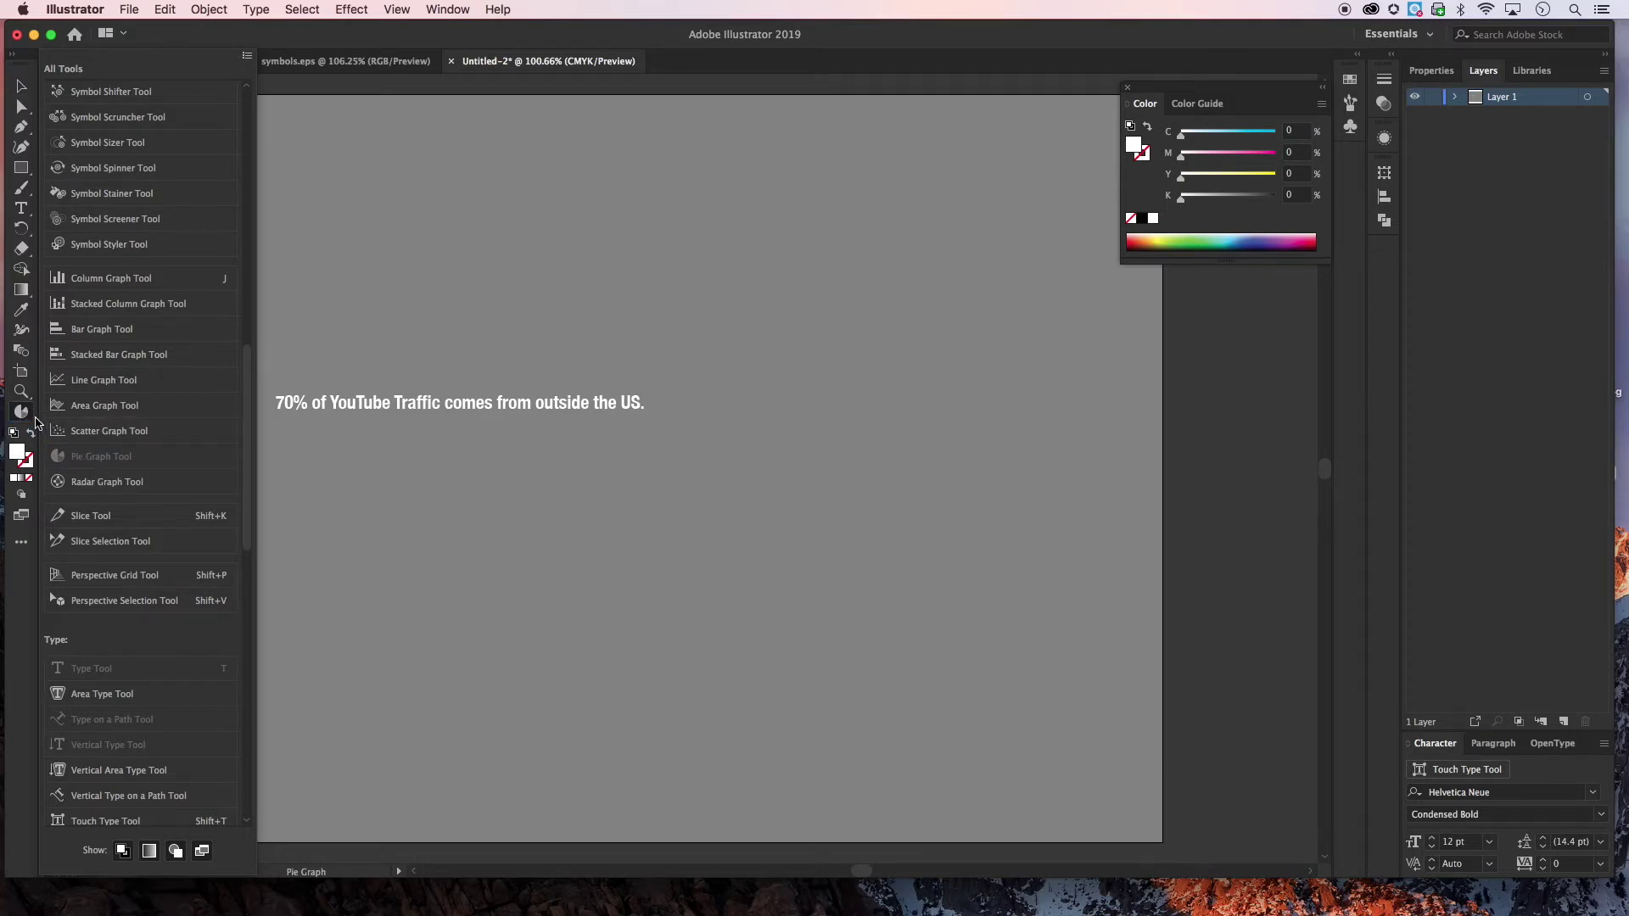
left_click_drag(77, 432, 23, 412)
left_click_drag(61, 333, 23, 414)
left_click_drag(63, 303, 23, 413)
left_click_drag(57, 482, 23, 413)
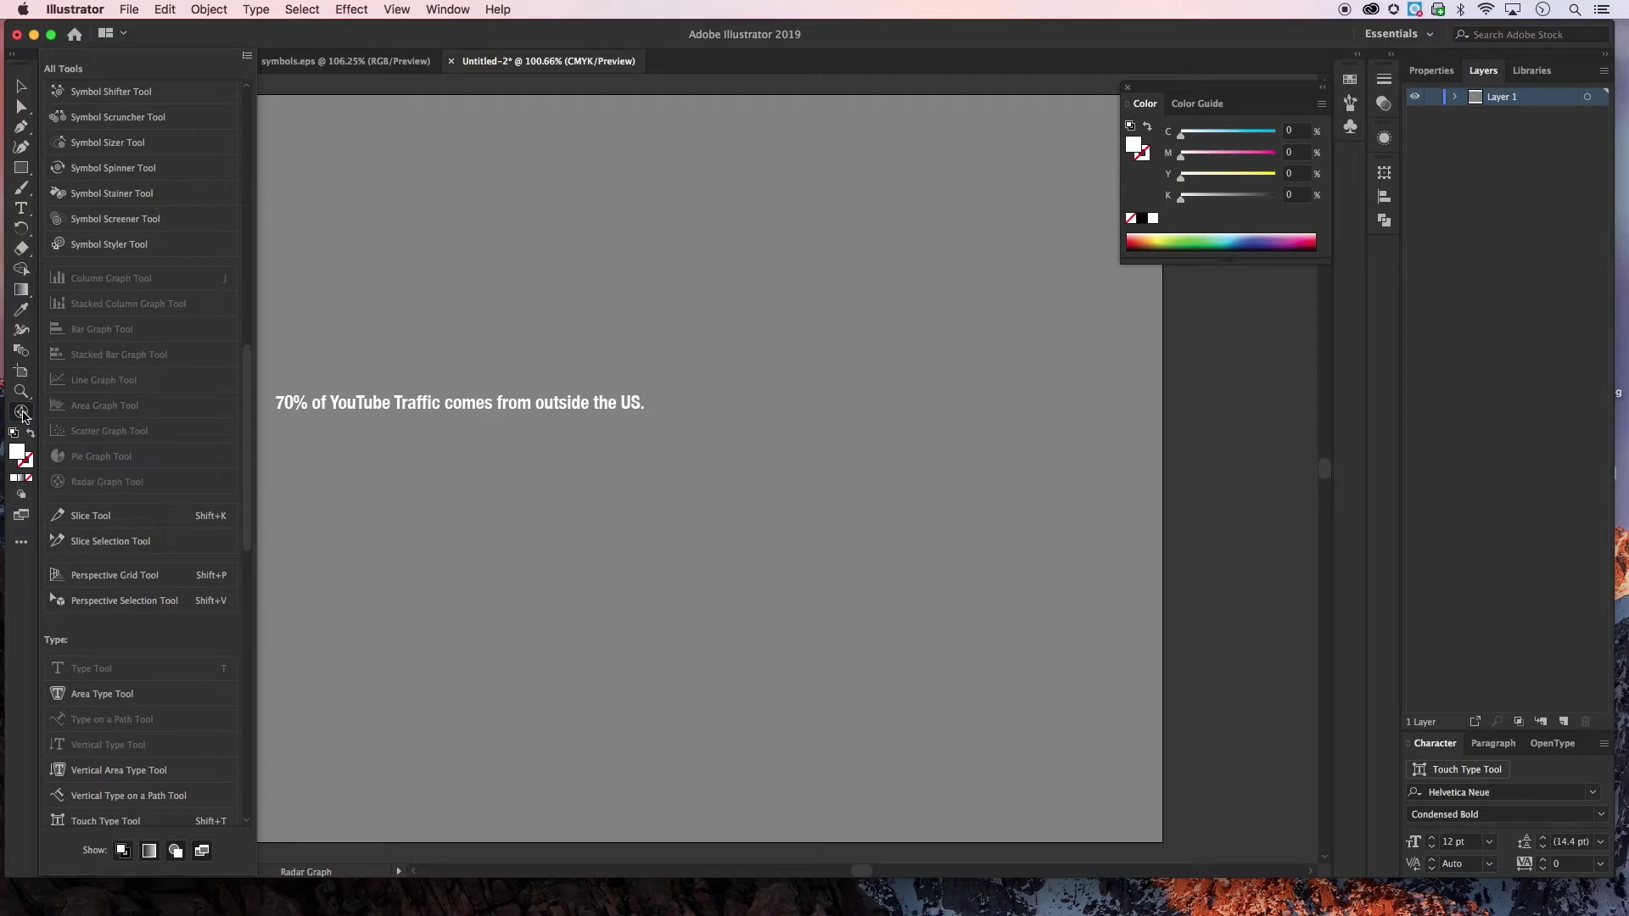
left_click(21, 541)
Draw a pie graph above the sentence with the Pie Graph tool and move its data window clear of the text
left_click(25, 412)
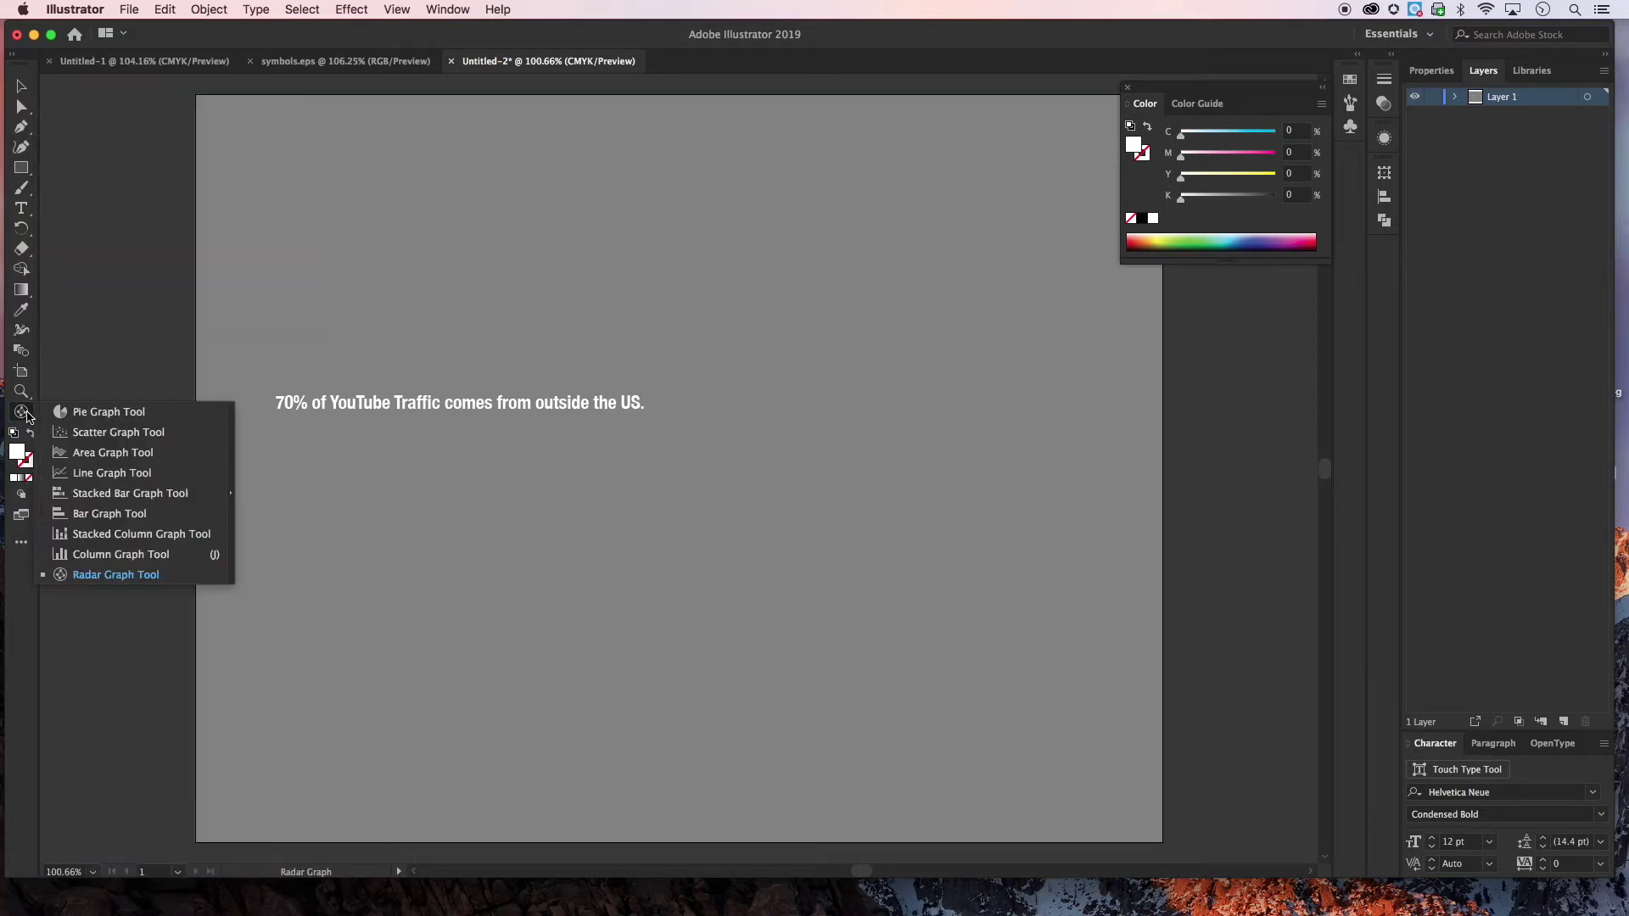
left_click(93, 412)
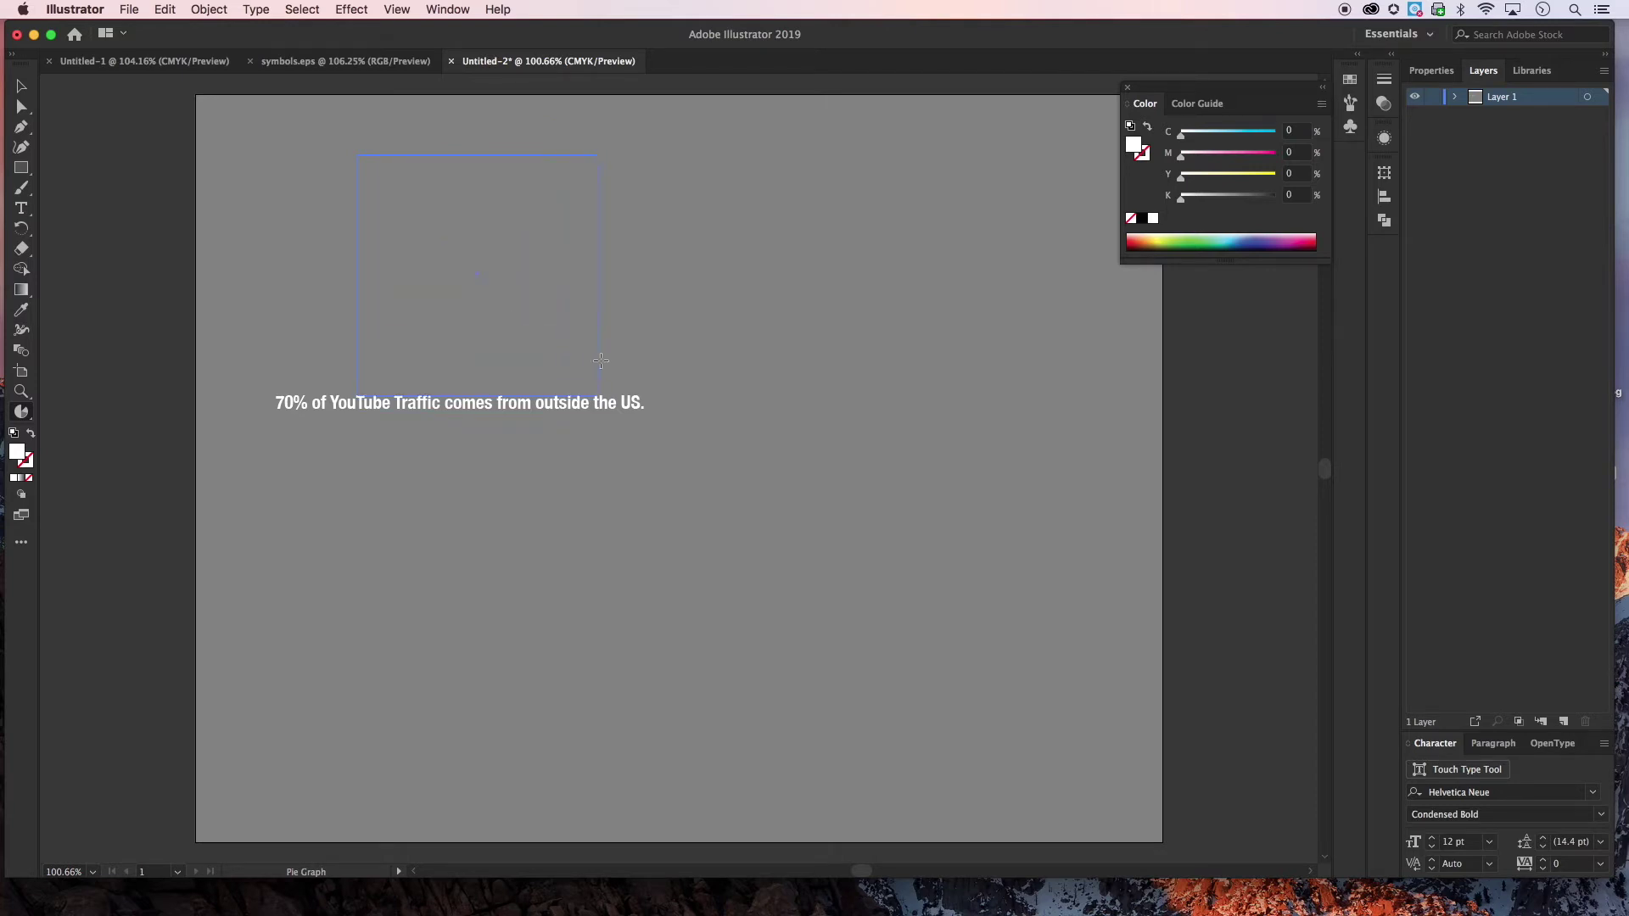
left_click_drag(588, 342, 588, 342)
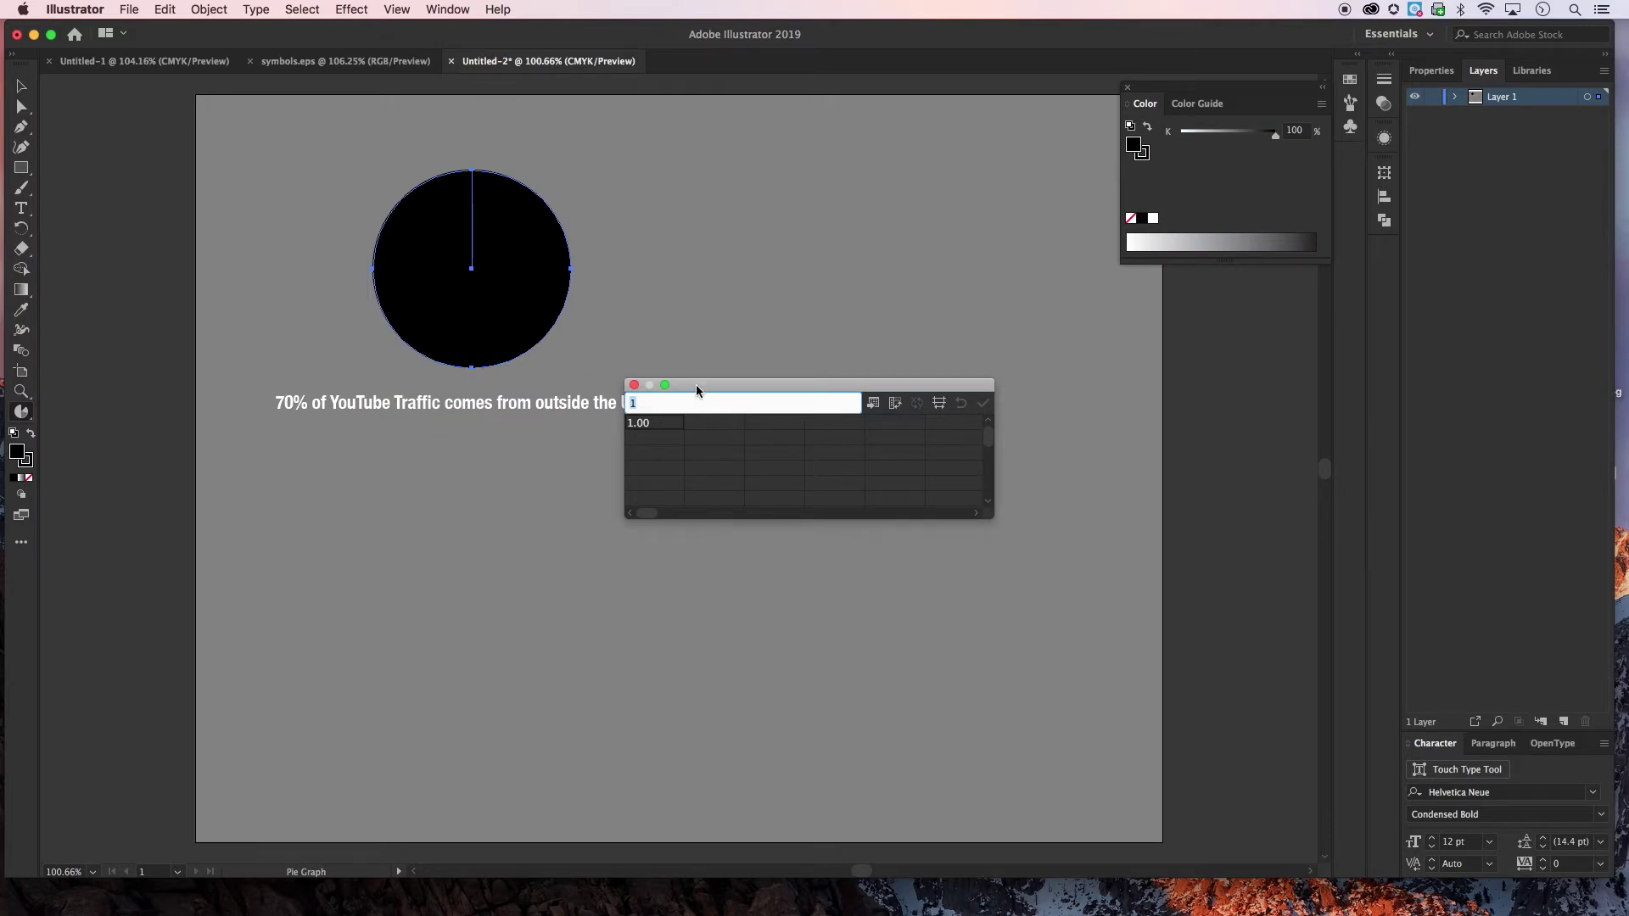
left_click_drag(719, 388, 752, 299)
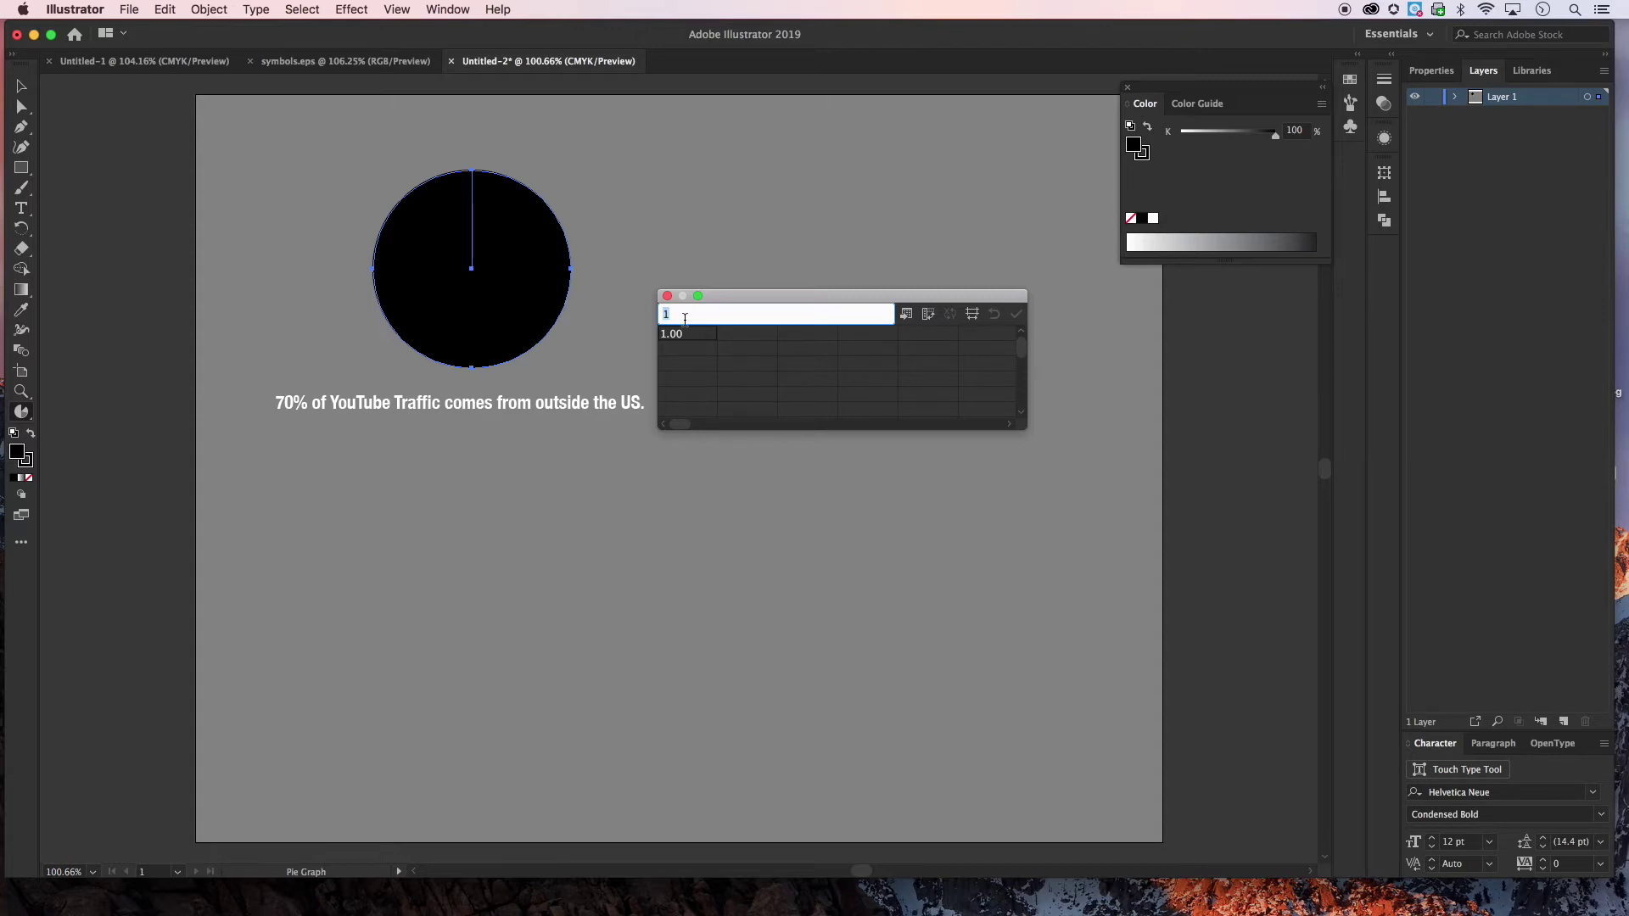
Enter 70 and 30 side by side in the first row of the pie graph's data and apply them
type("70")
key("Tab")
key("Tab")
left_click(1016, 316)
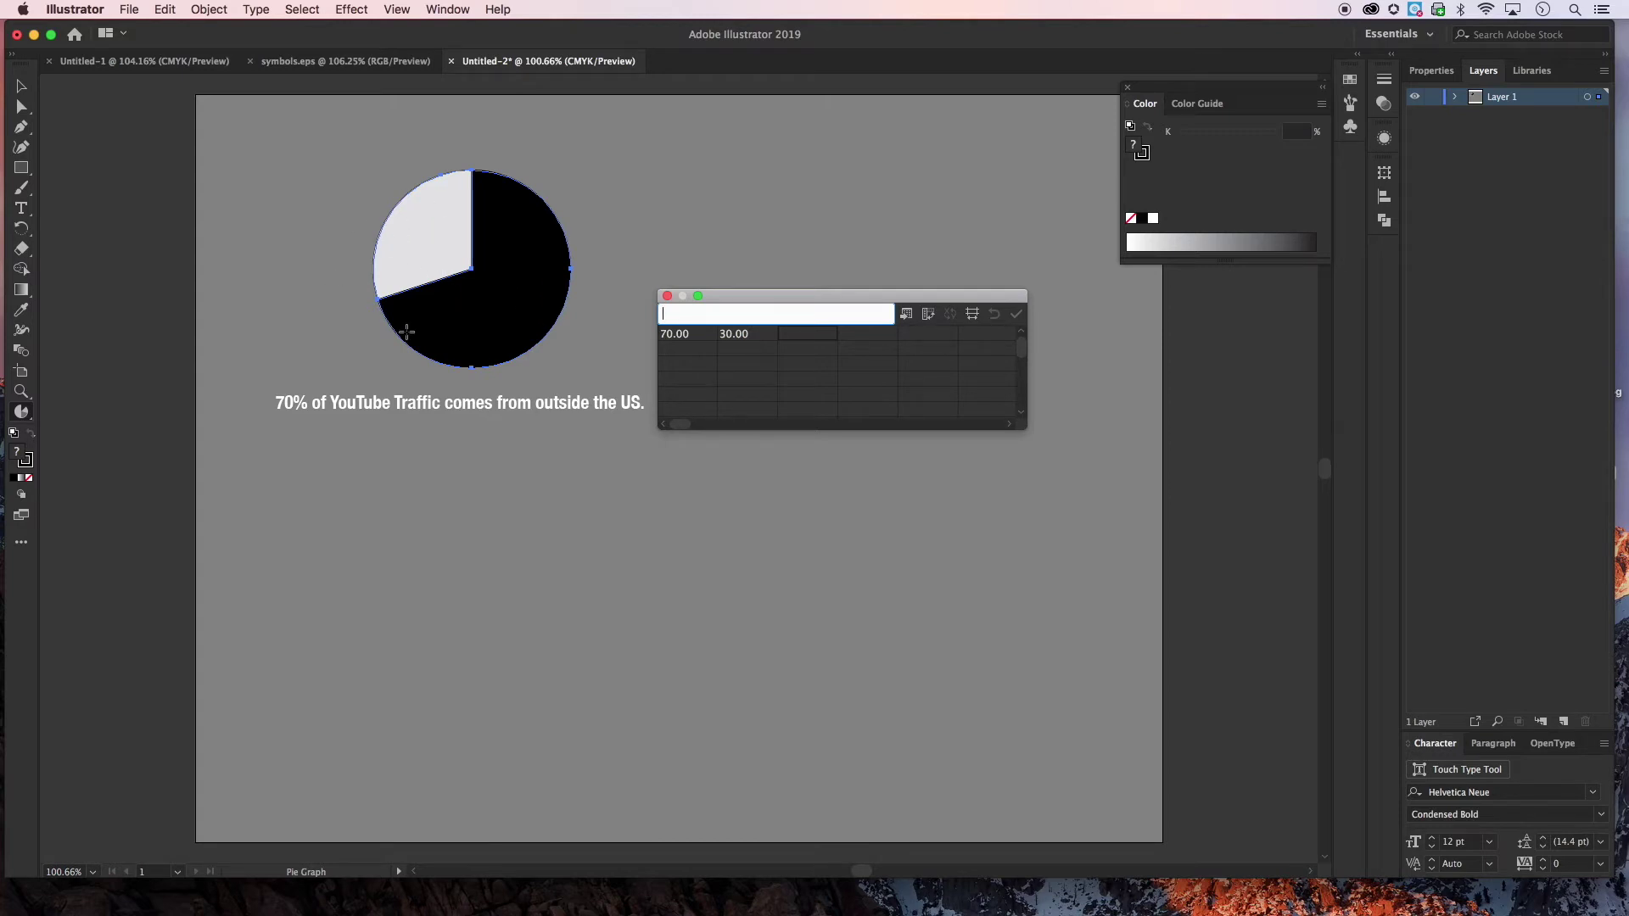
Add a third value of 10 to the first row of the pie graph's data and apply it
left_click(740, 337)
left_click(806, 340)
type("10")
key("Tab")
left_click(1015, 314)
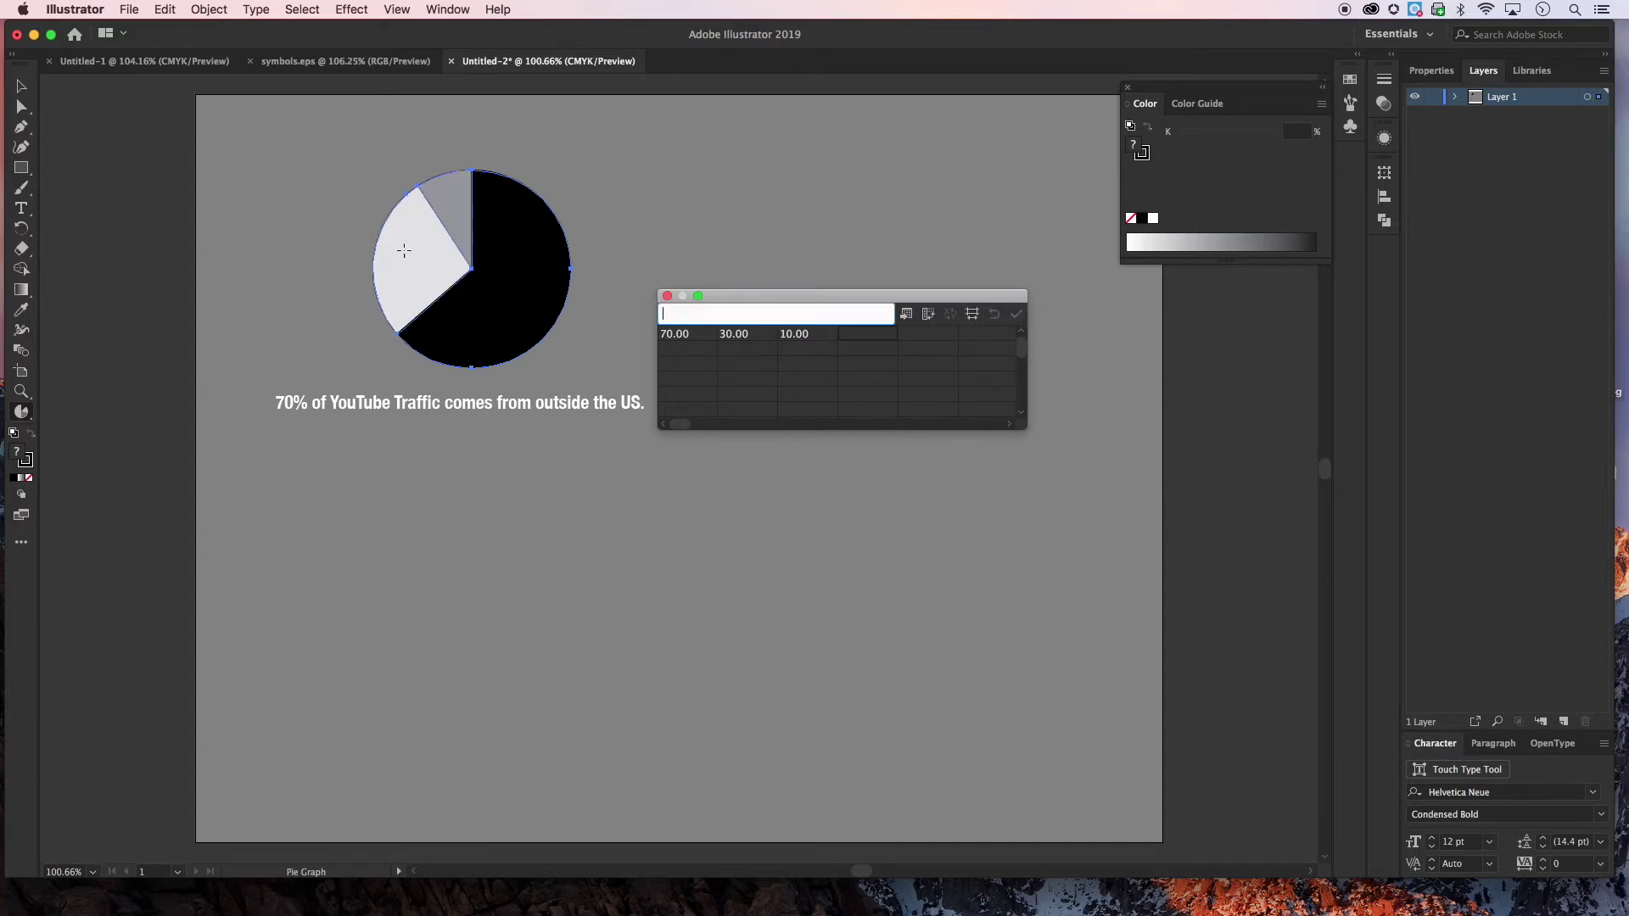
Remove the third value from the pie graph's data and apply the change
left_click(802, 336)
key("BackSpace")
left_click(1015, 314)
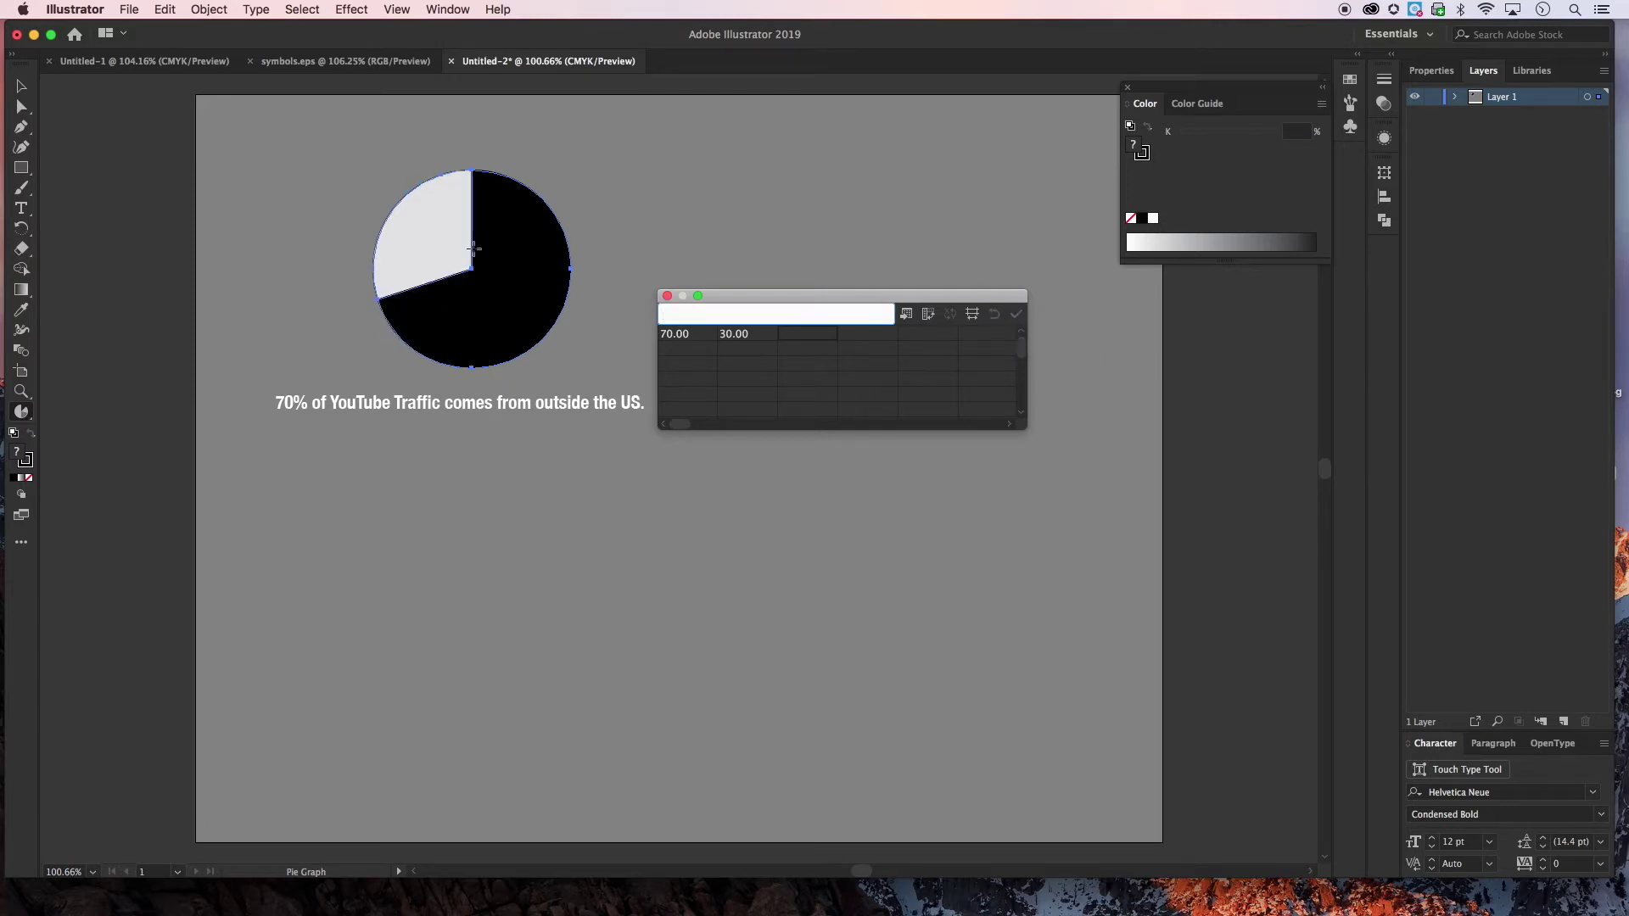
Close the pie graph's data window and try to ungroup the graph
scroll(579, 309, "left", 1)
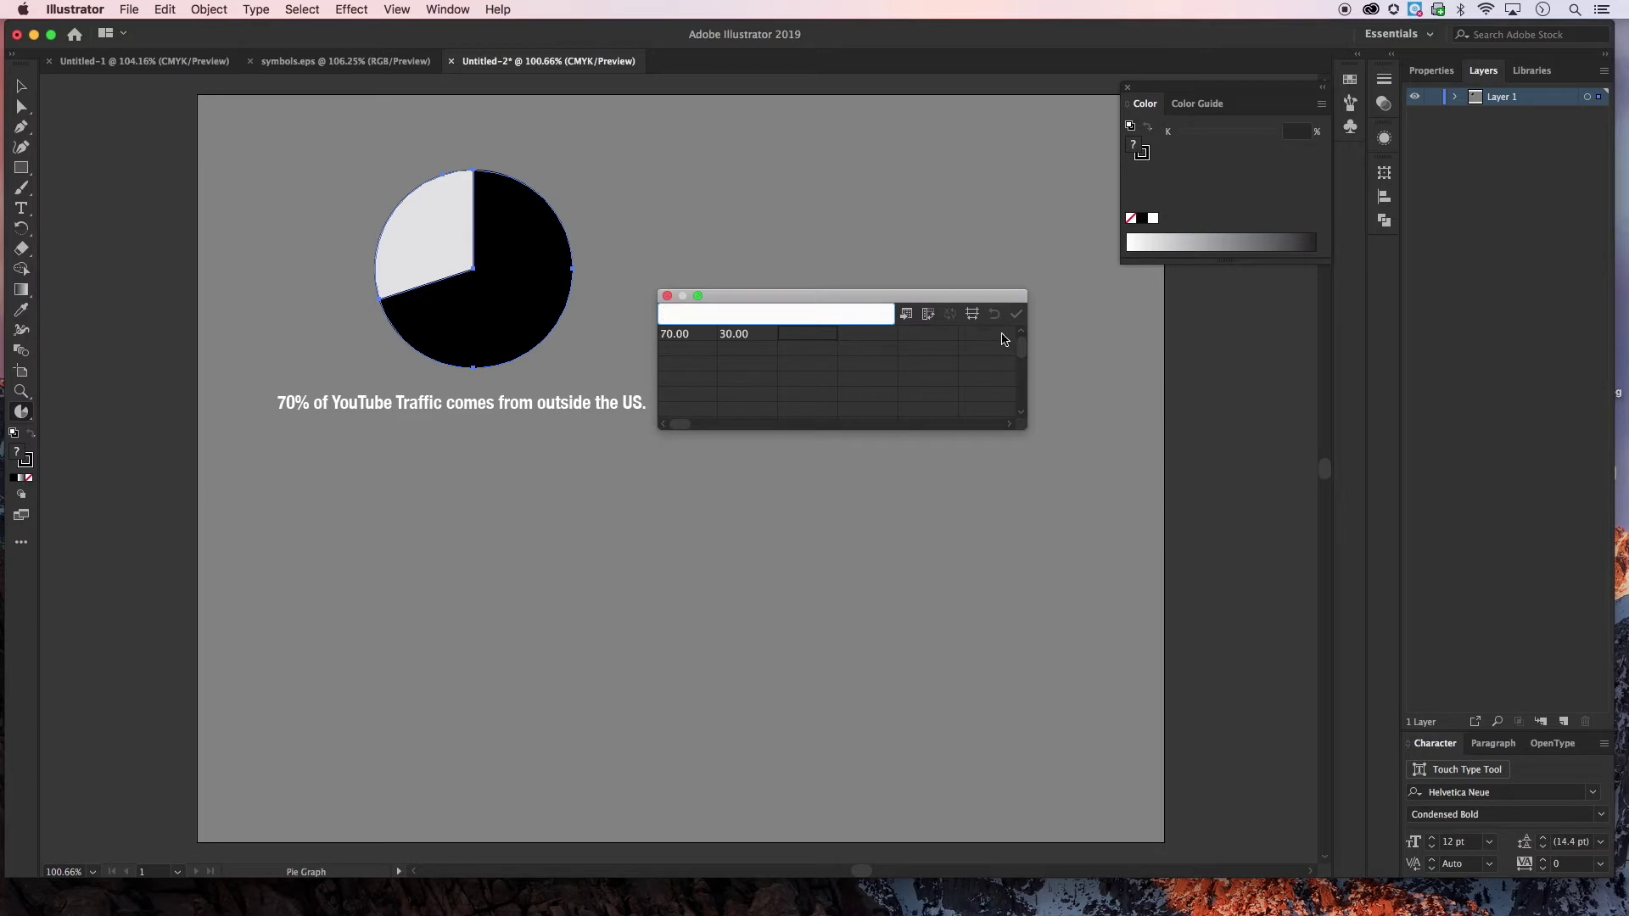
left_click(667, 296)
left_click(23, 87)
left_click(206, 9)
left_click(237, 91)
Move the pie graph slightly up and left so it sits centered above the sentence
mouse_move(432, 255)
left_mouse_down()
mouse_move(247, 218)
mouse_move(443, 249)
left_mouse_up()
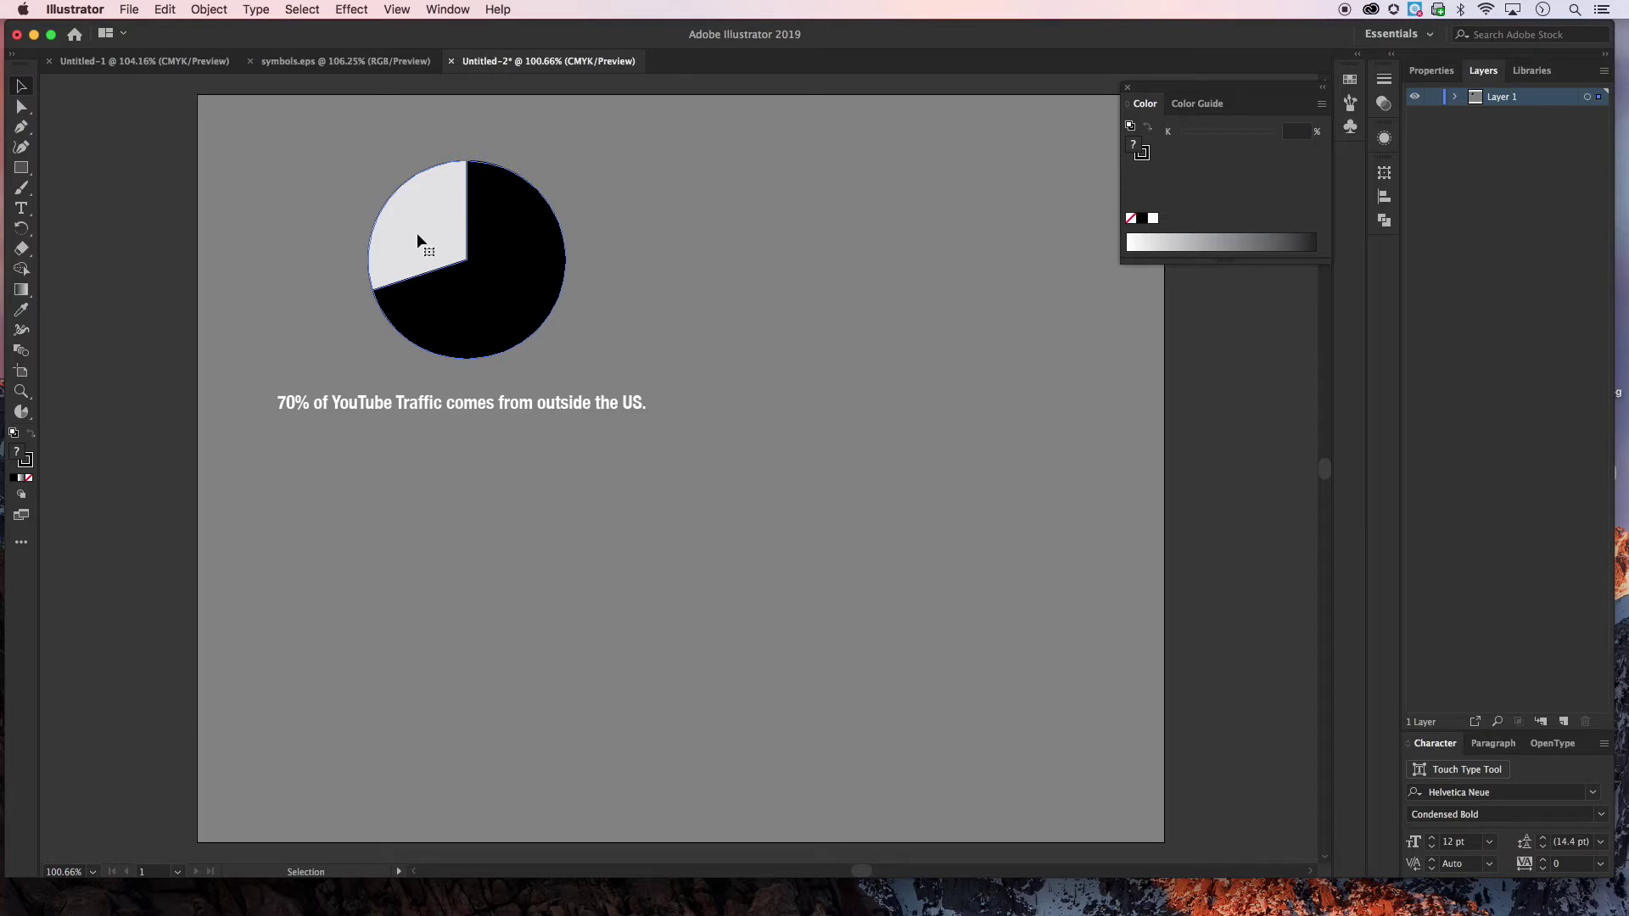
double_click(475, 267)
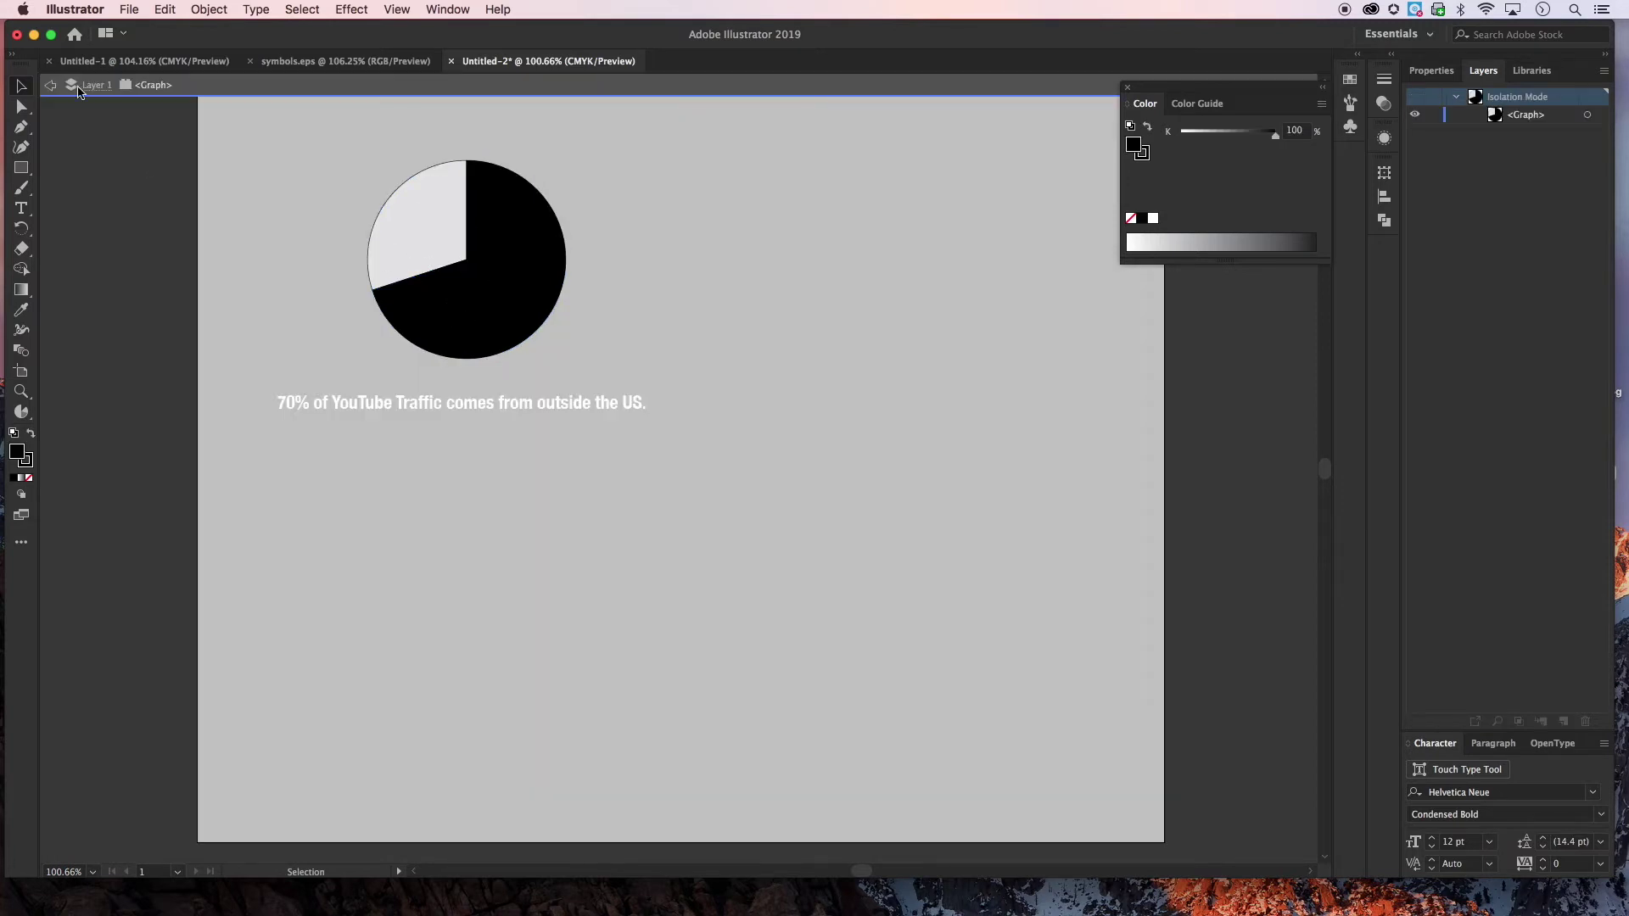
left_click(58, 85)
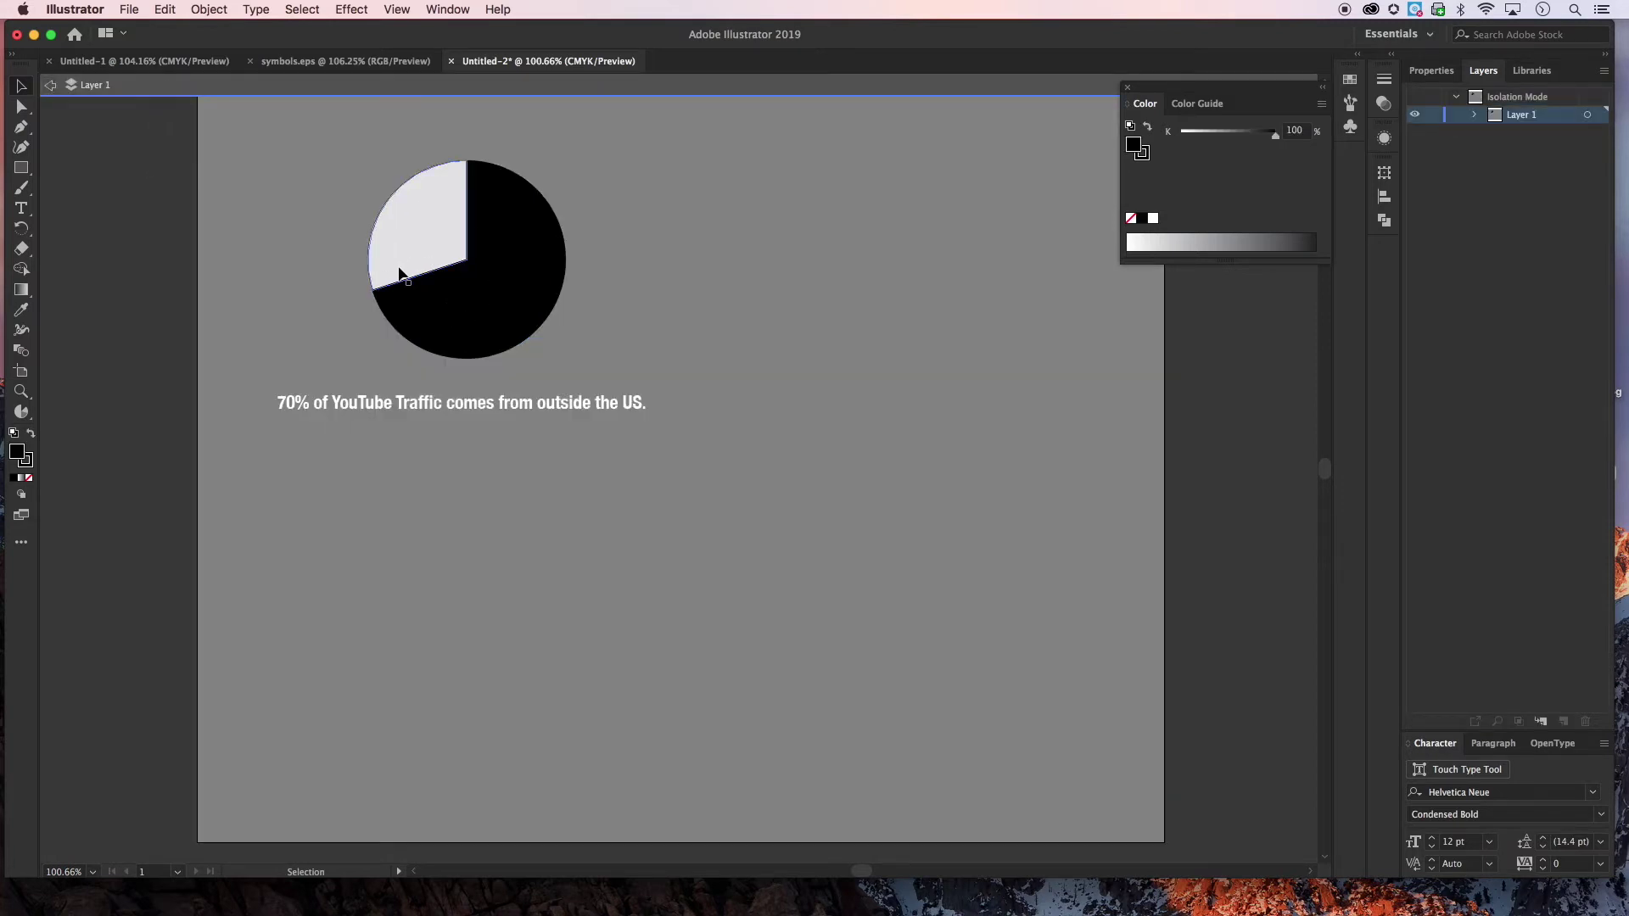
left_click(56, 85)
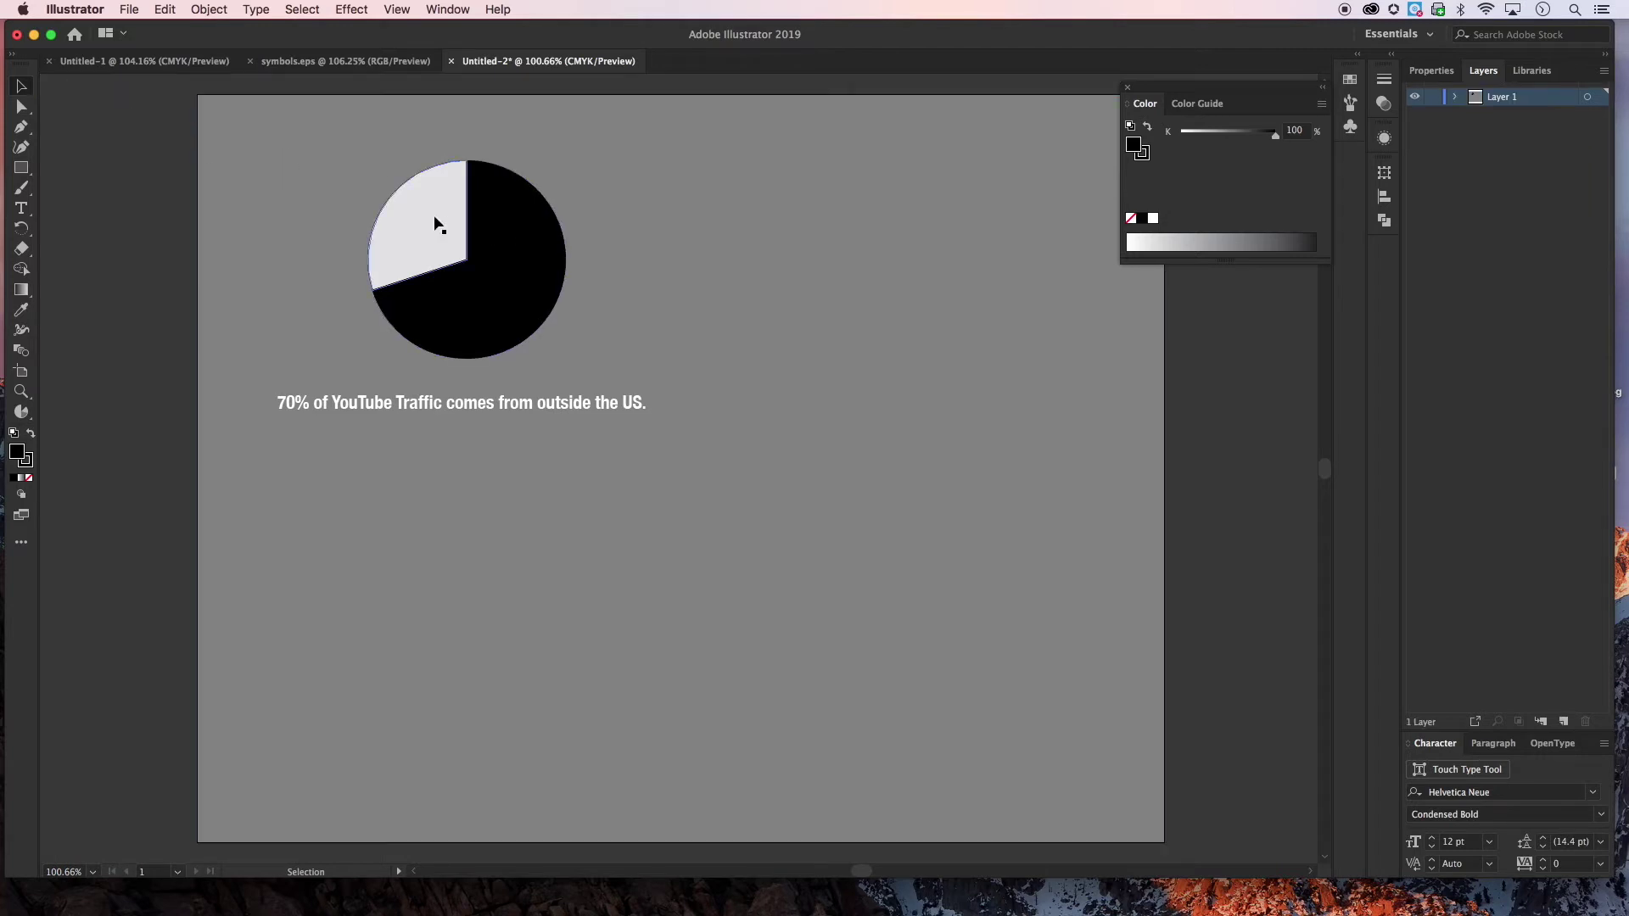
mouse_move(501, 241)
left_mouse_down()
mouse_move(519, 248)
mouse_move(494, 243)
left_mouse_up()
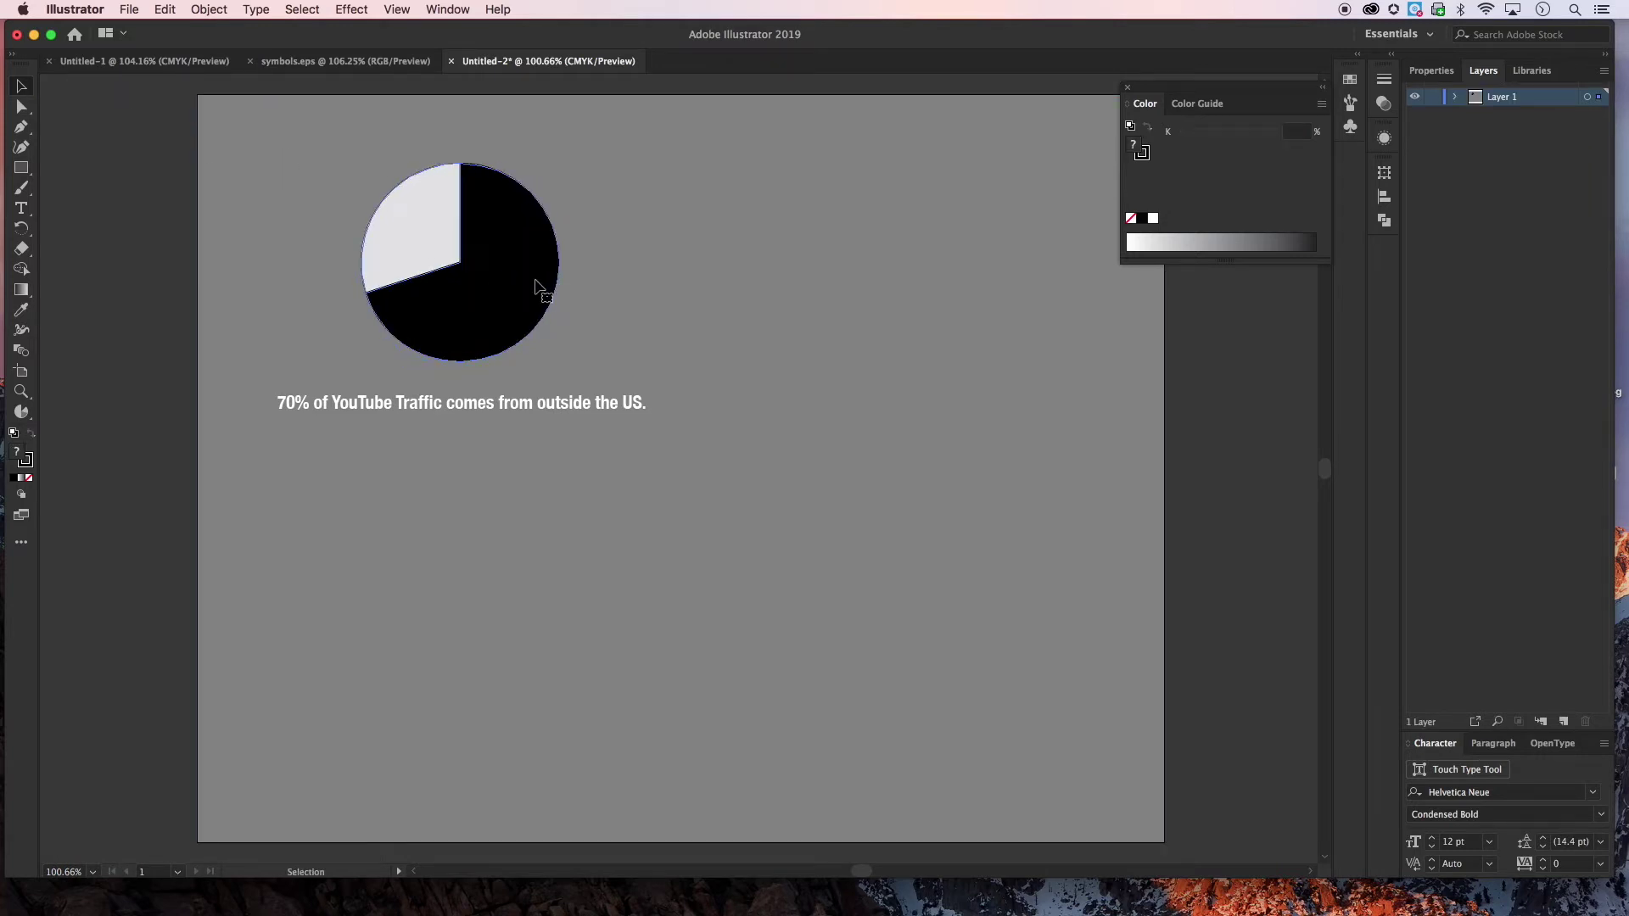
Ungroup the pie graph, accepting the loss of its graph data, and keep ungrouping until its slices are separate paths
left_click(1440, 76)
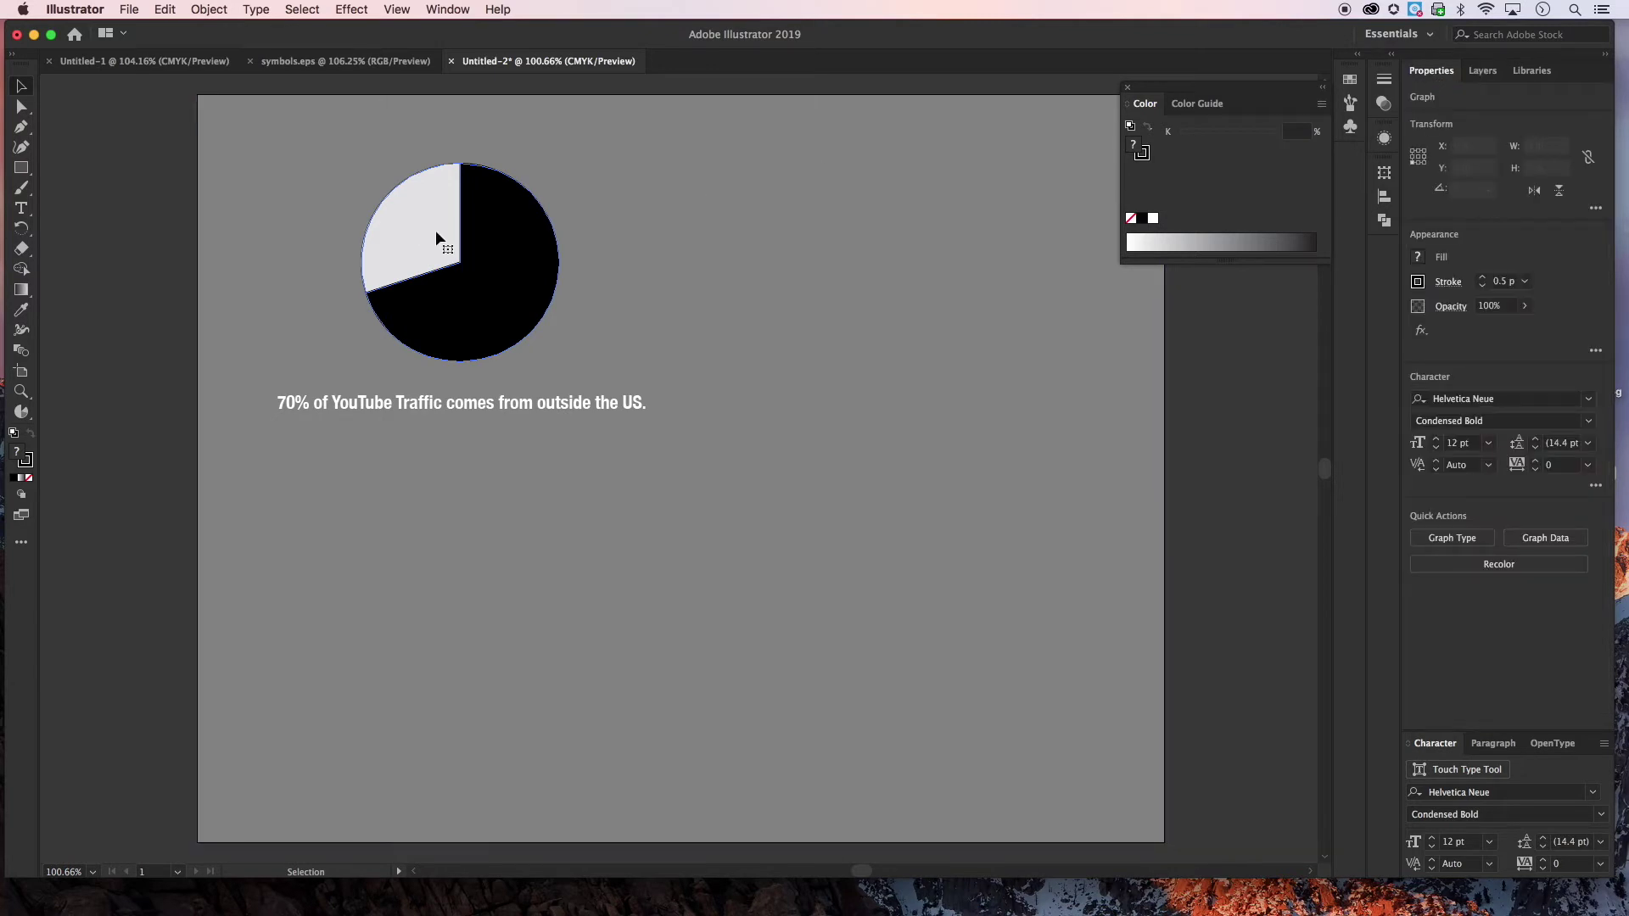
left_click(209, 9)
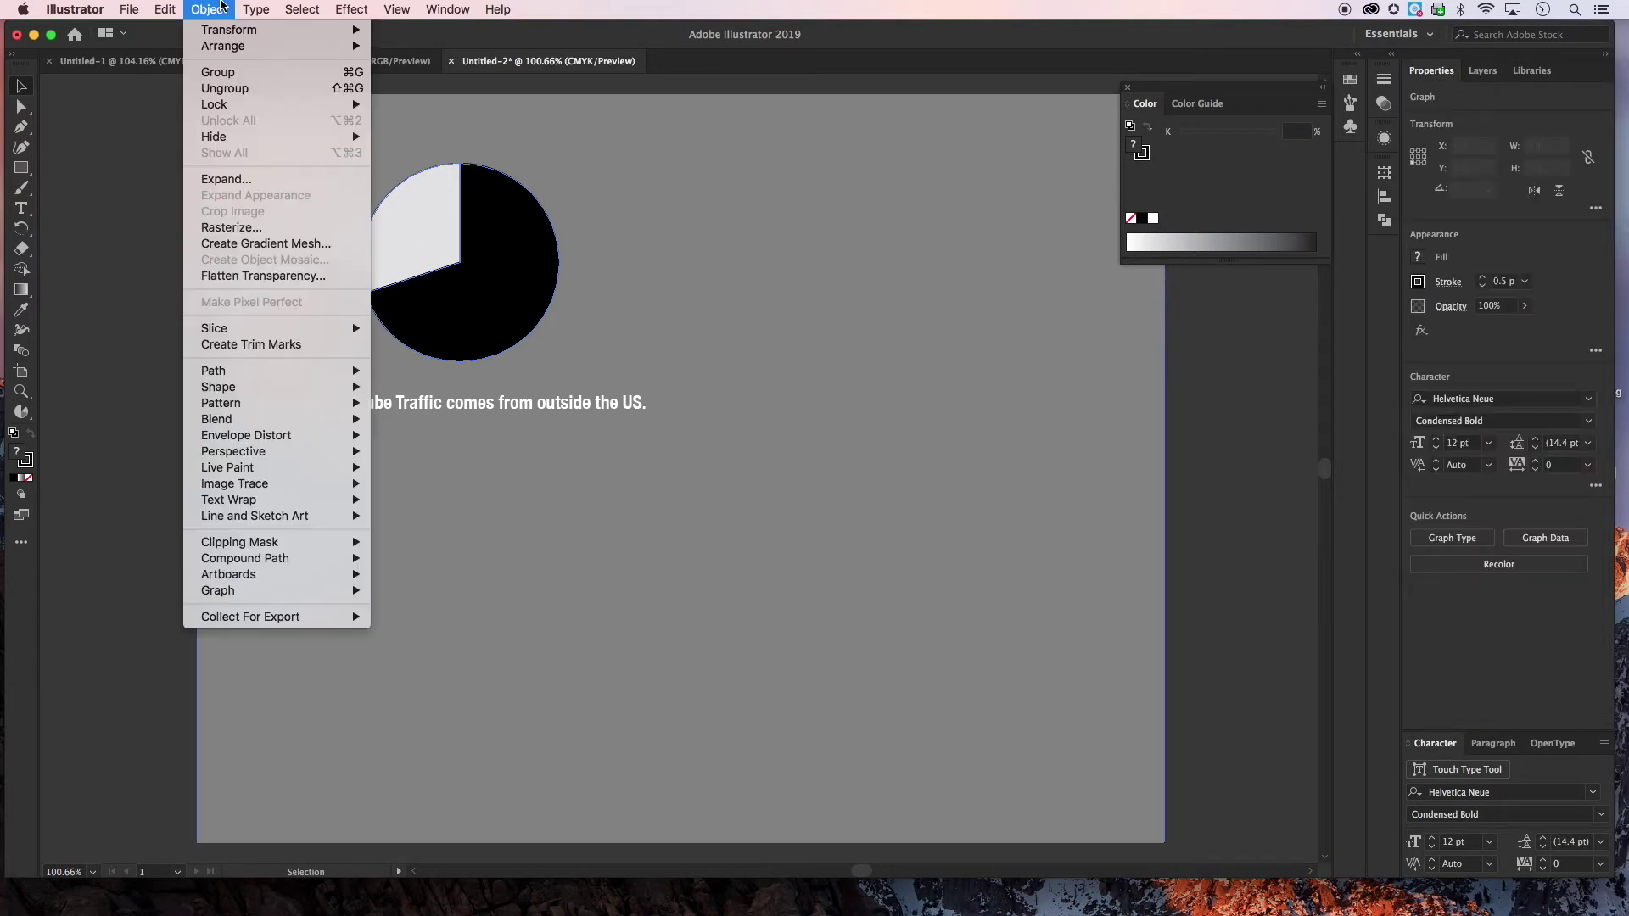
left_click(224, 90)
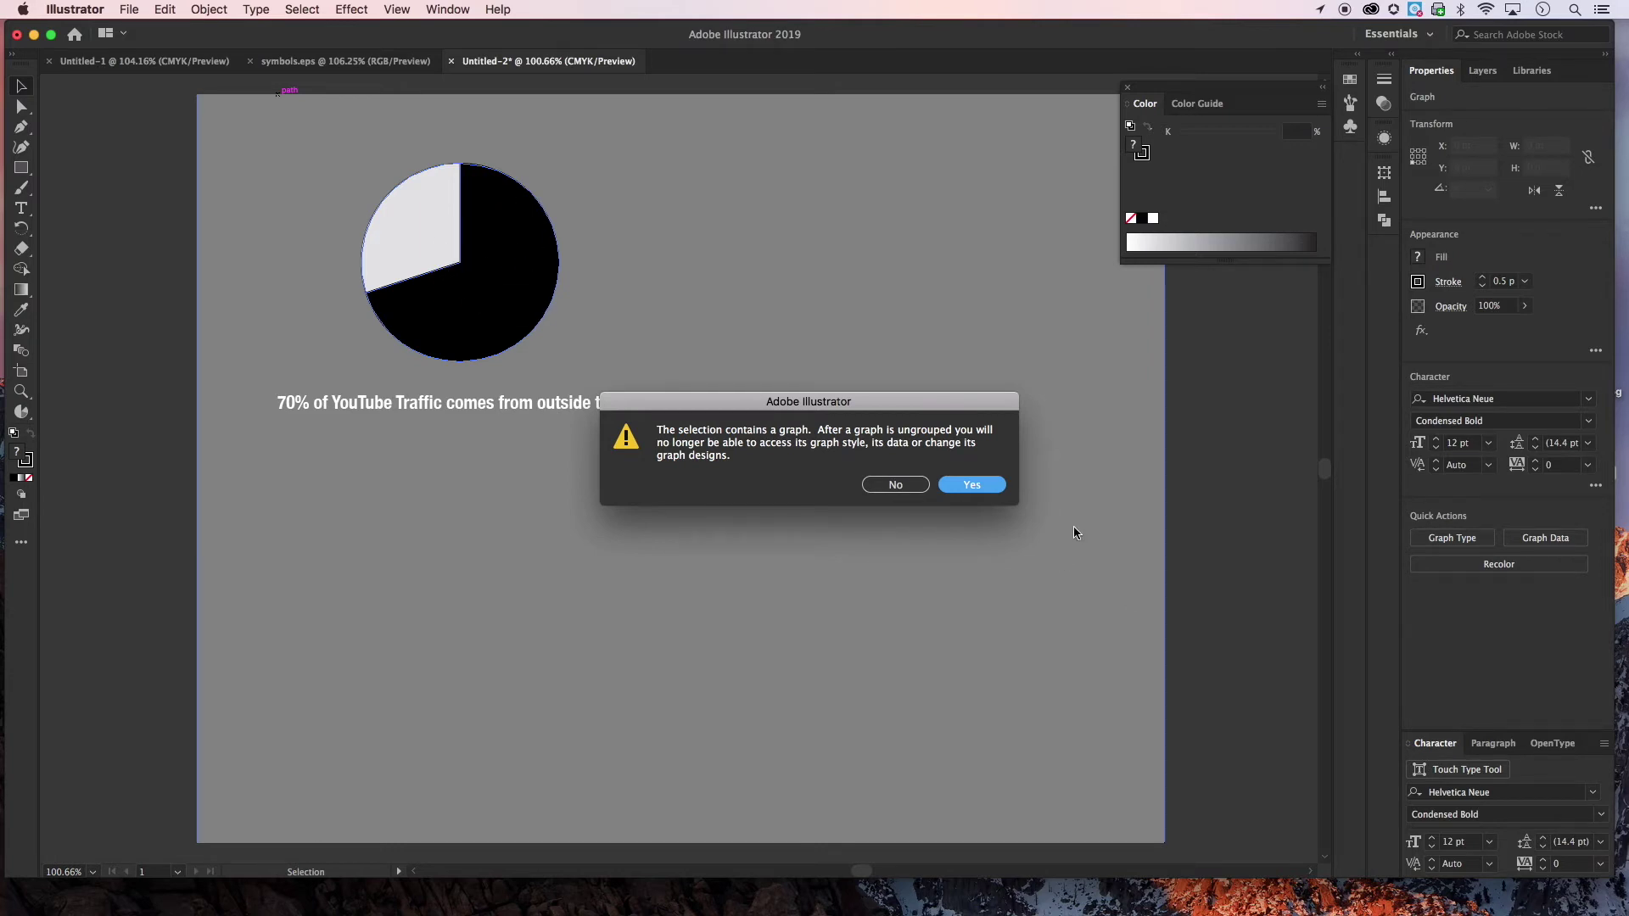
left_click(983, 491)
left_click(209, 9)
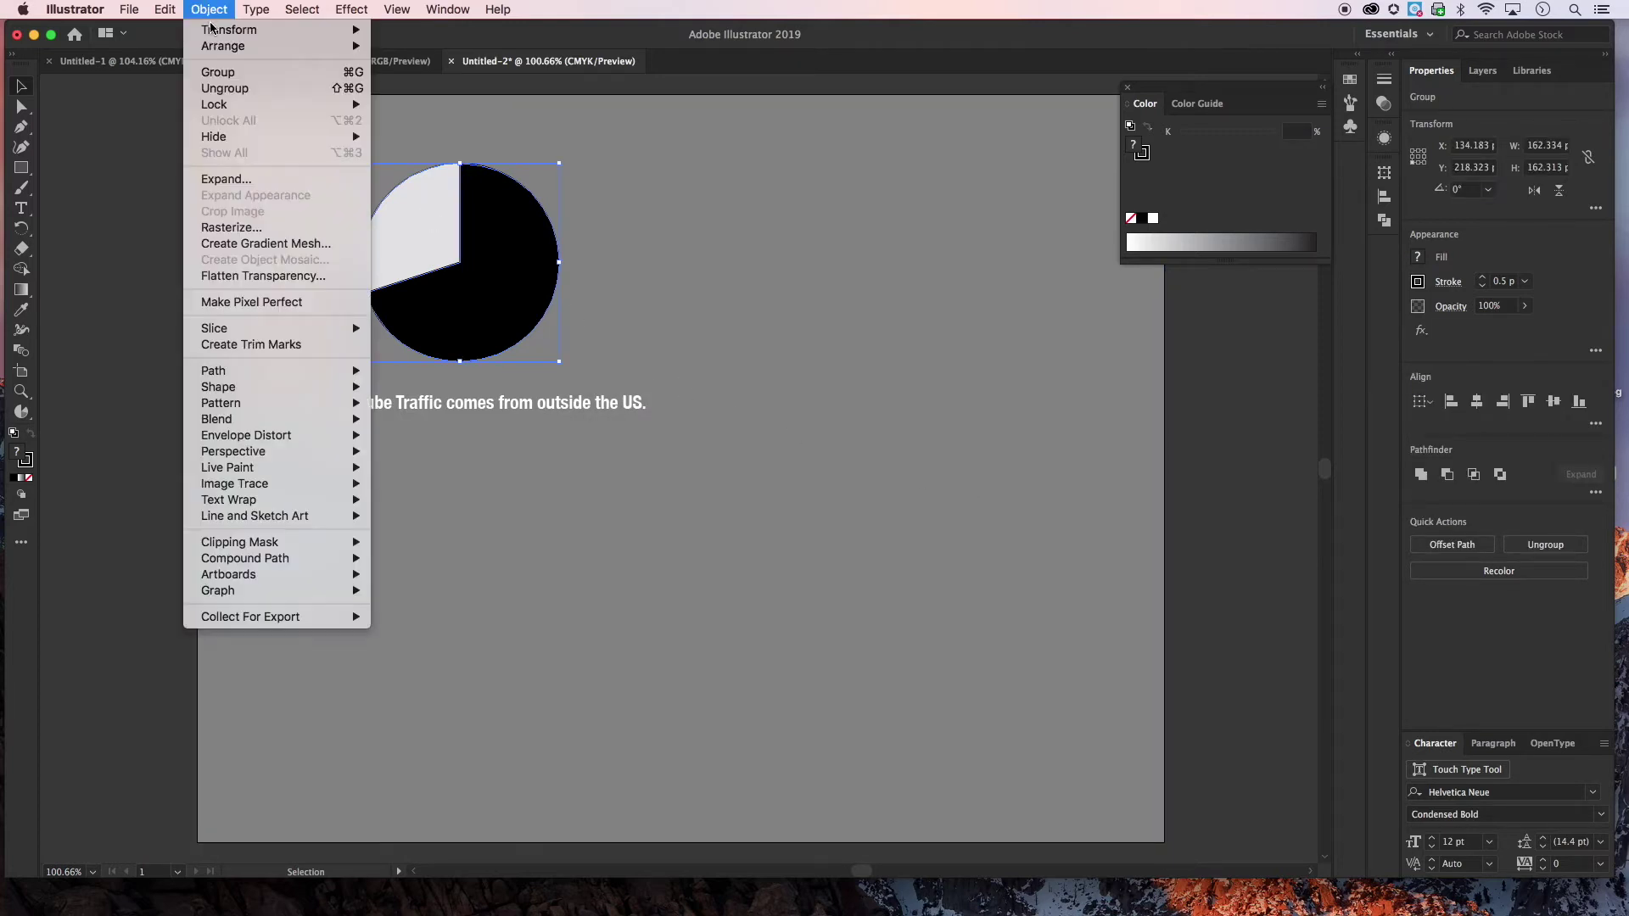
left_click(212, 89)
left_click(209, 10)
left_click(212, 88)
left_click(209, 9)
left_click(154, 206)
Try moving the black 70% slice away from the light gray slice, and undo the move
left_click(341, 246)
left_click(405, 236)
left_click_drag(488, 256, 744, 261)
key("super+z")
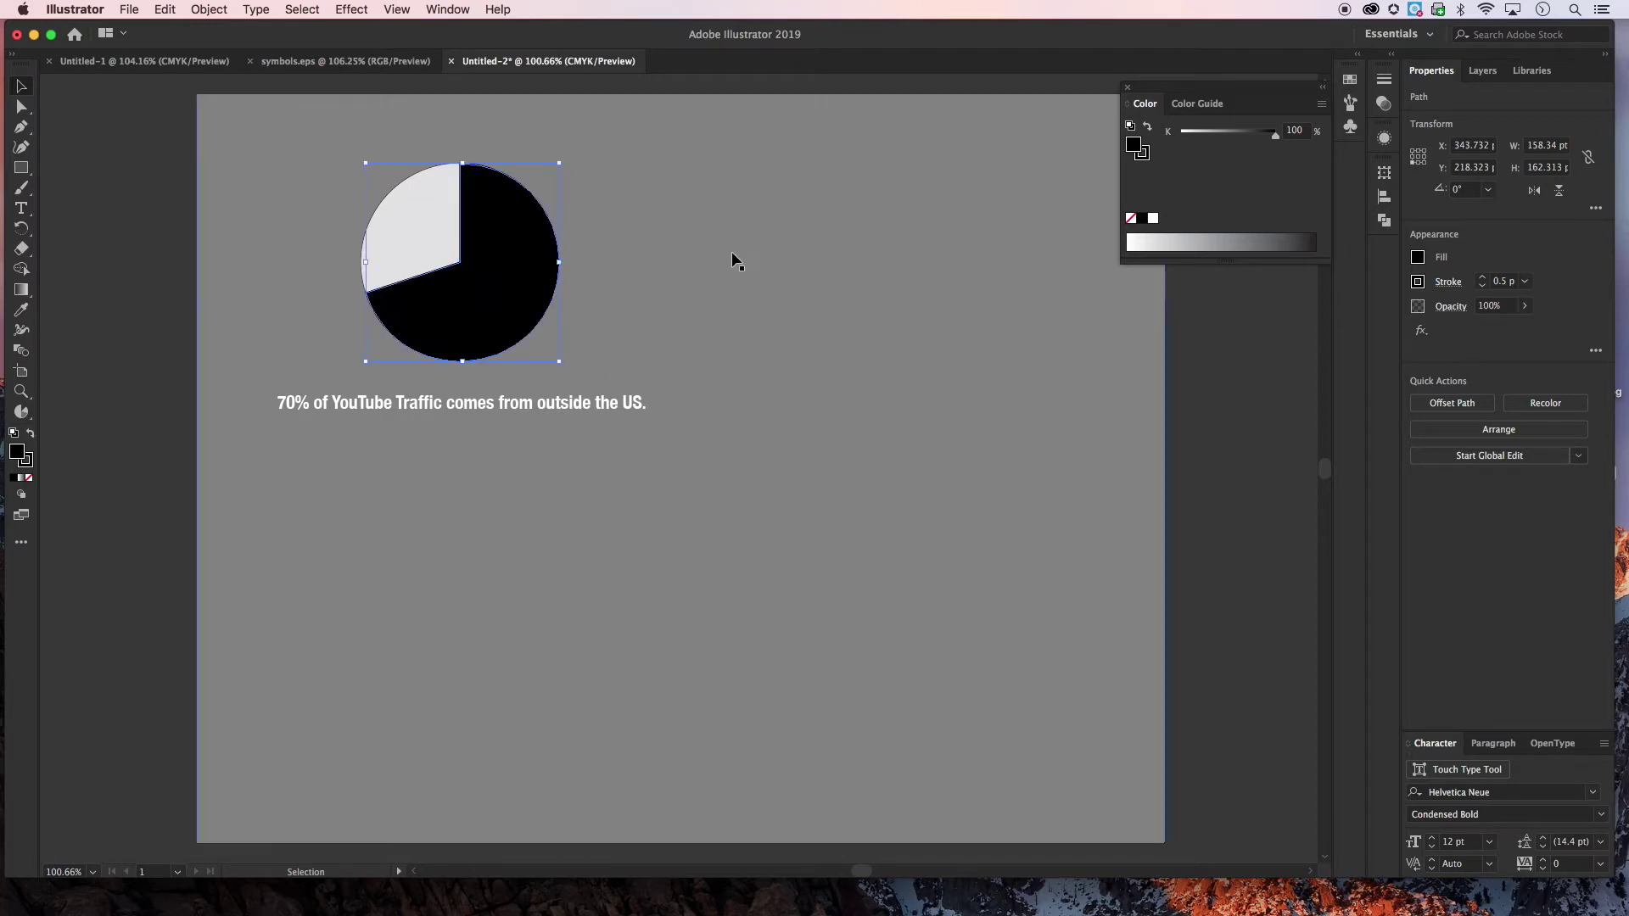
Delete the light gray 30% slice of the pie
left_click(395, 231)
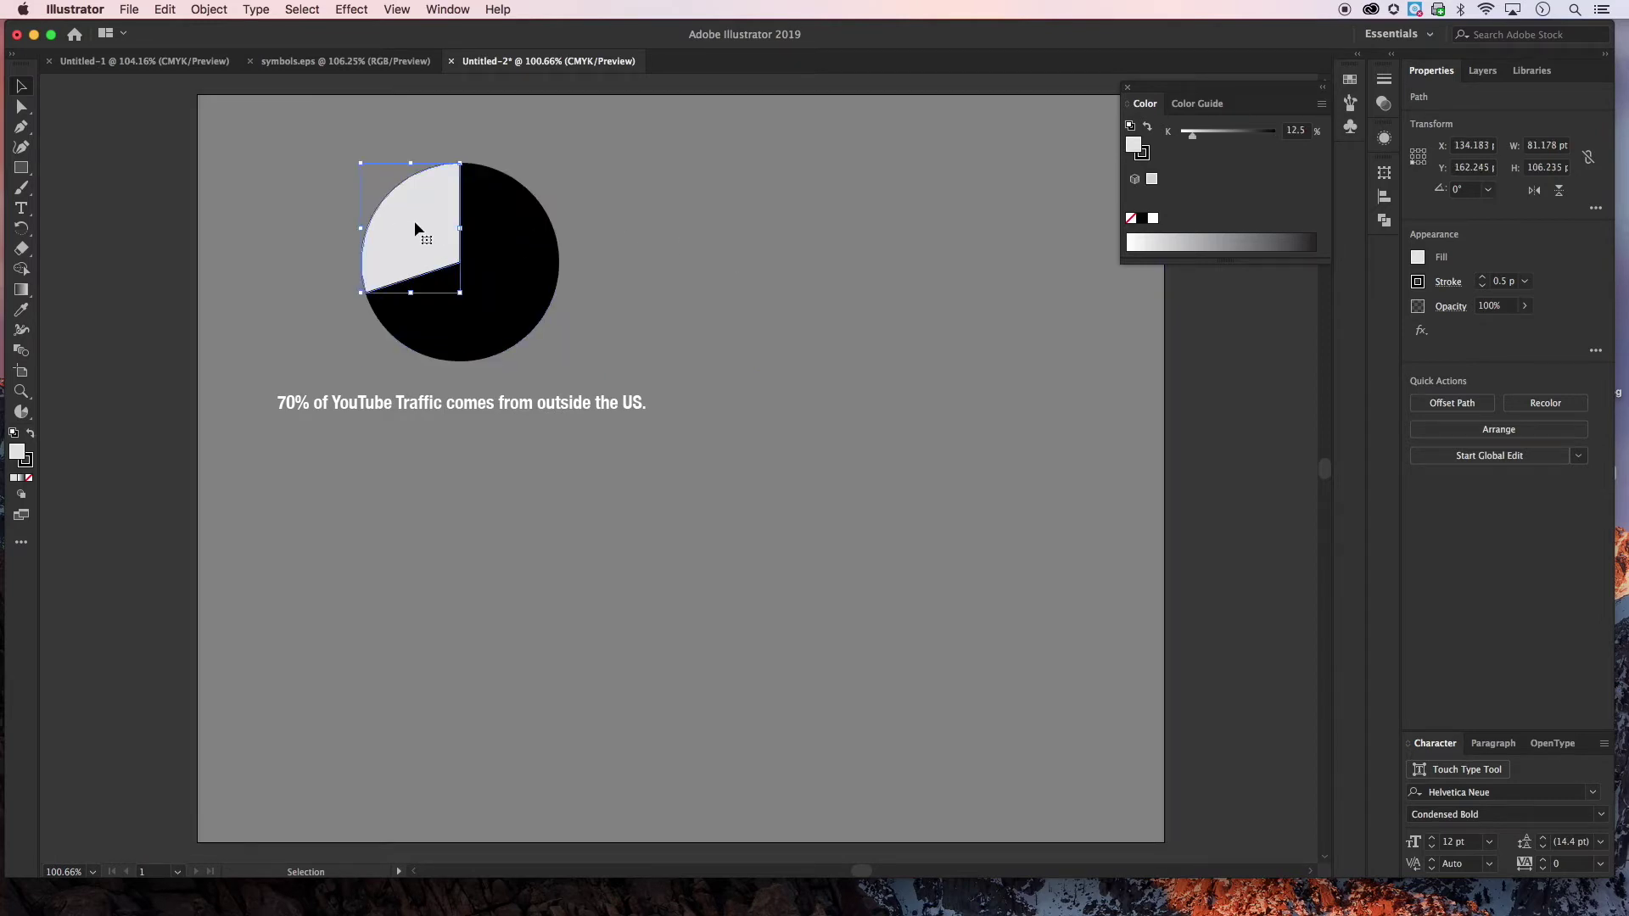
key("Delete")
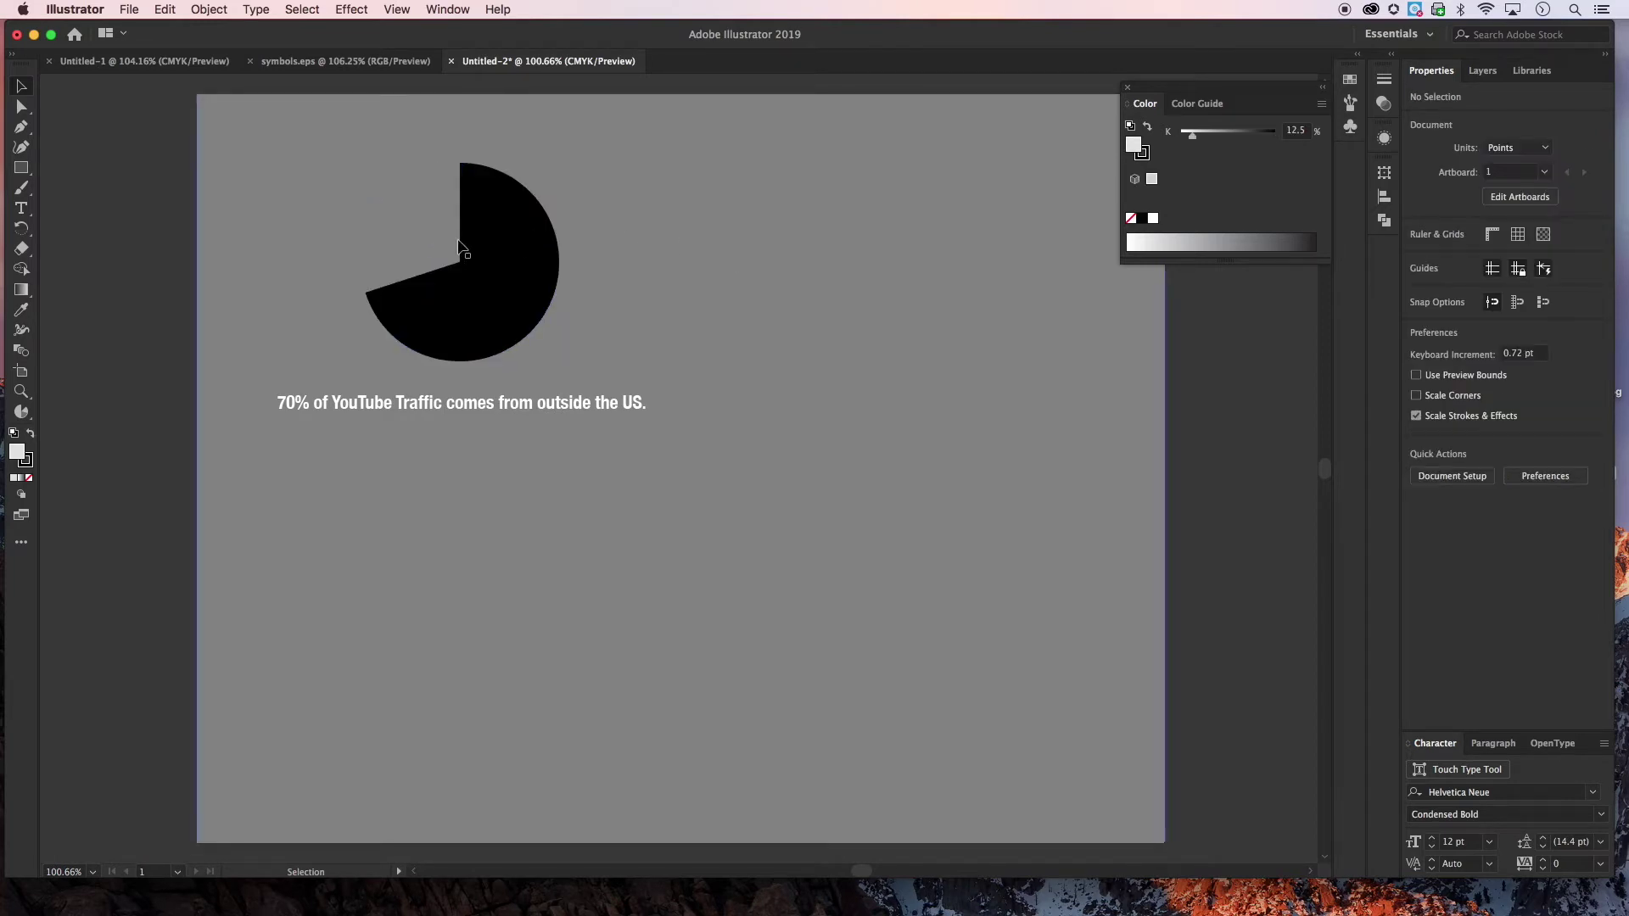
Remove the outline from the remaining 70% slice and fill it with white
left_click(474, 278)
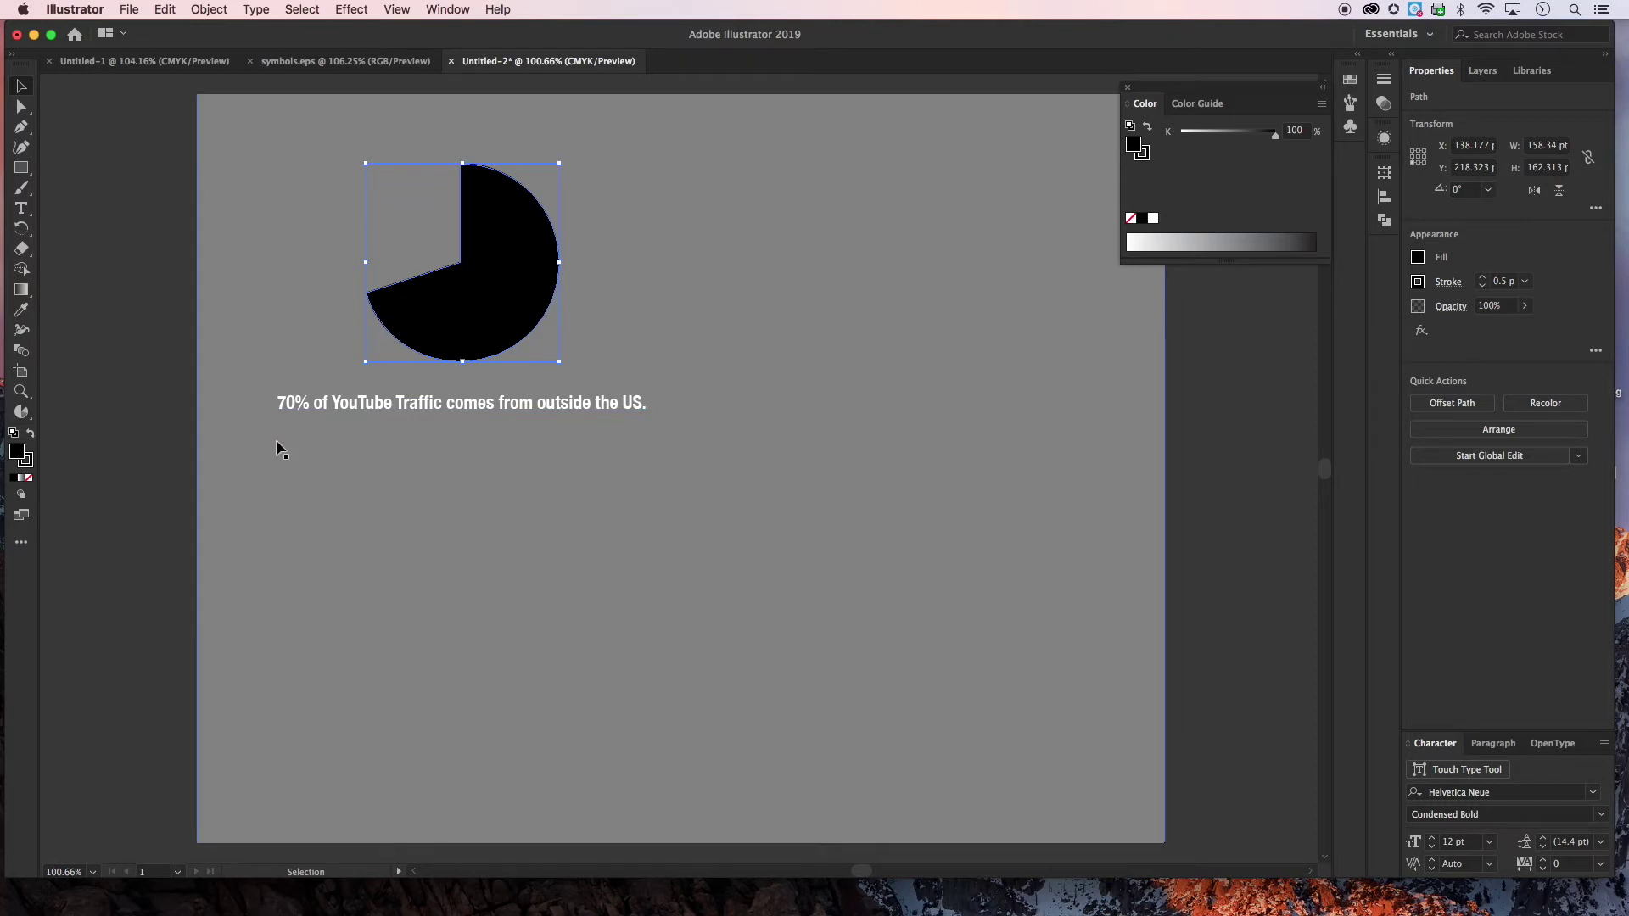
left_click(27, 463)
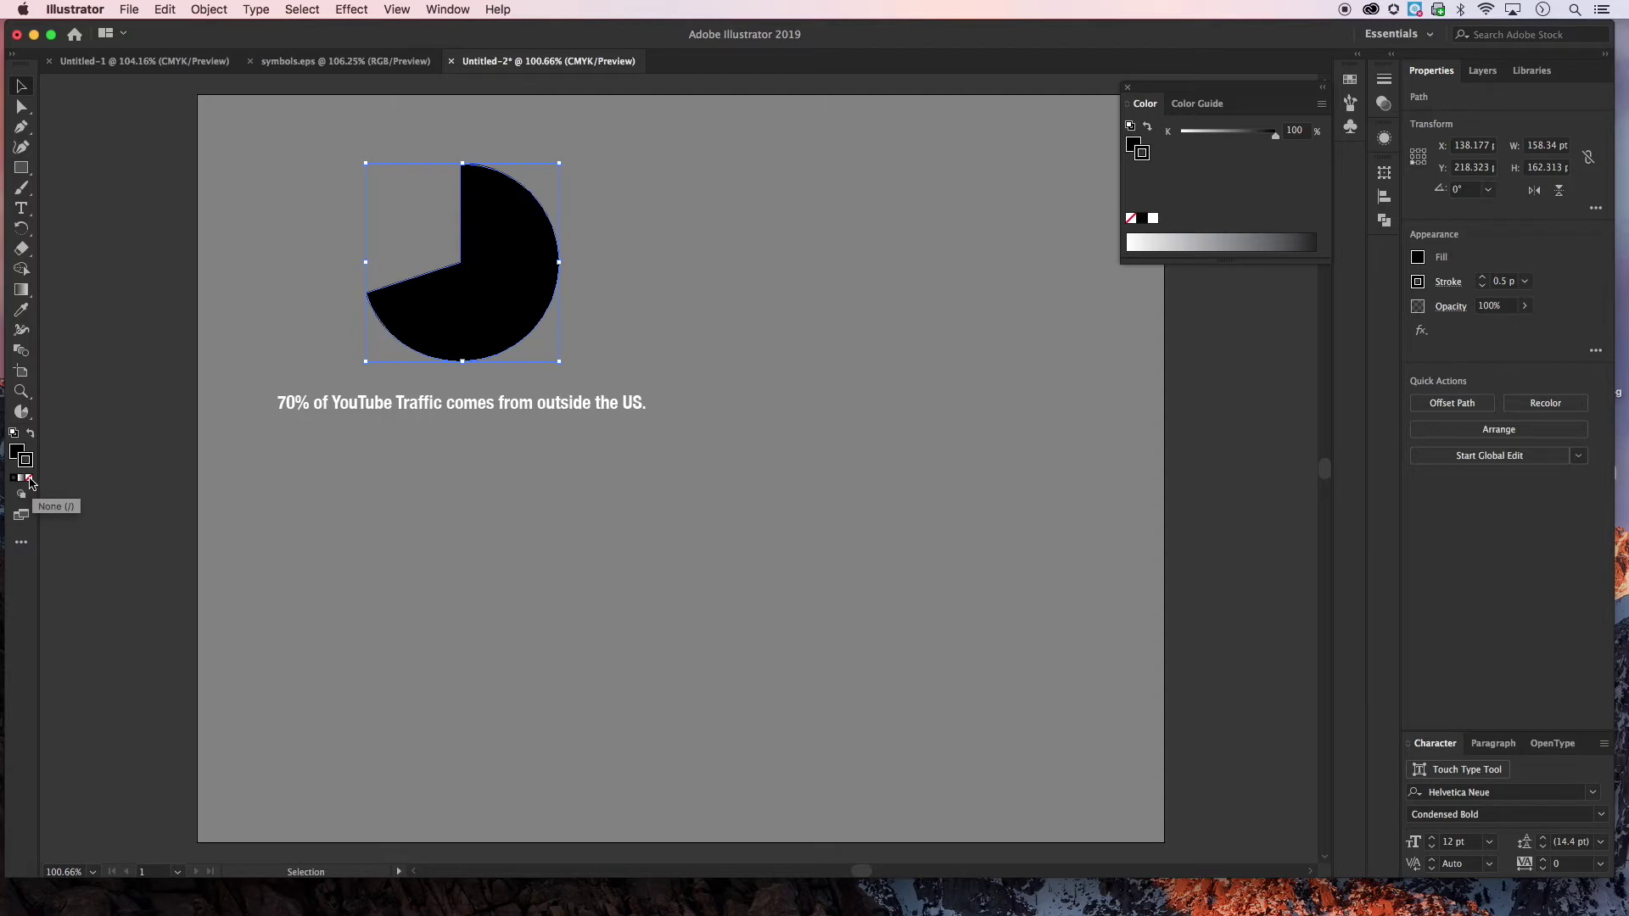
left_click(29, 479)
left_click(17, 456)
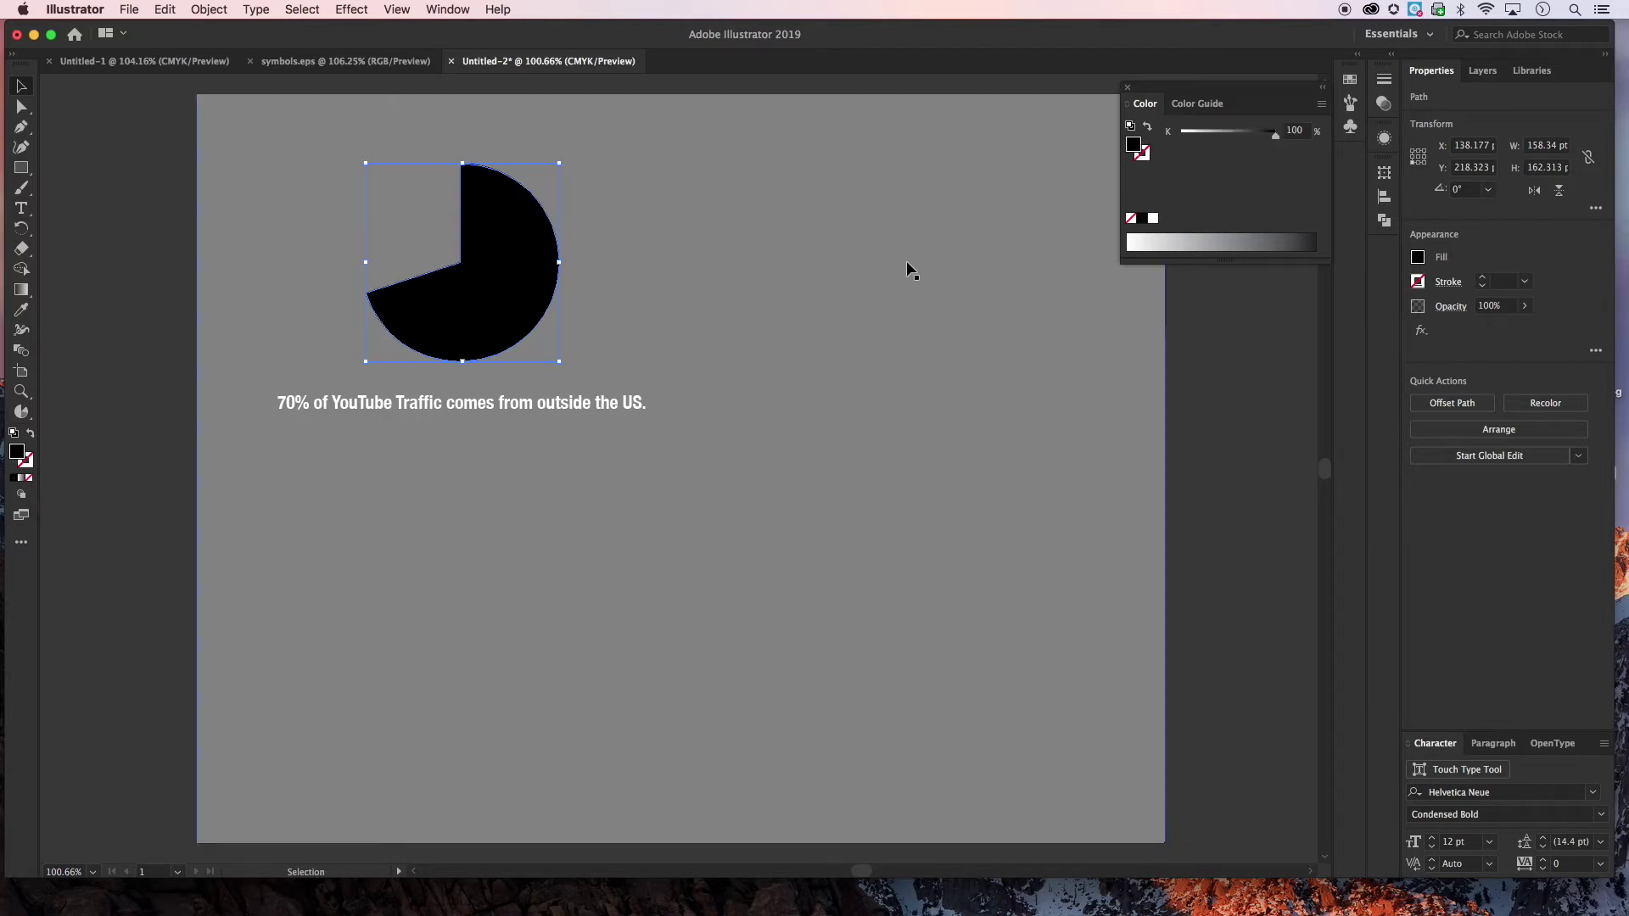
left_click(1153, 218)
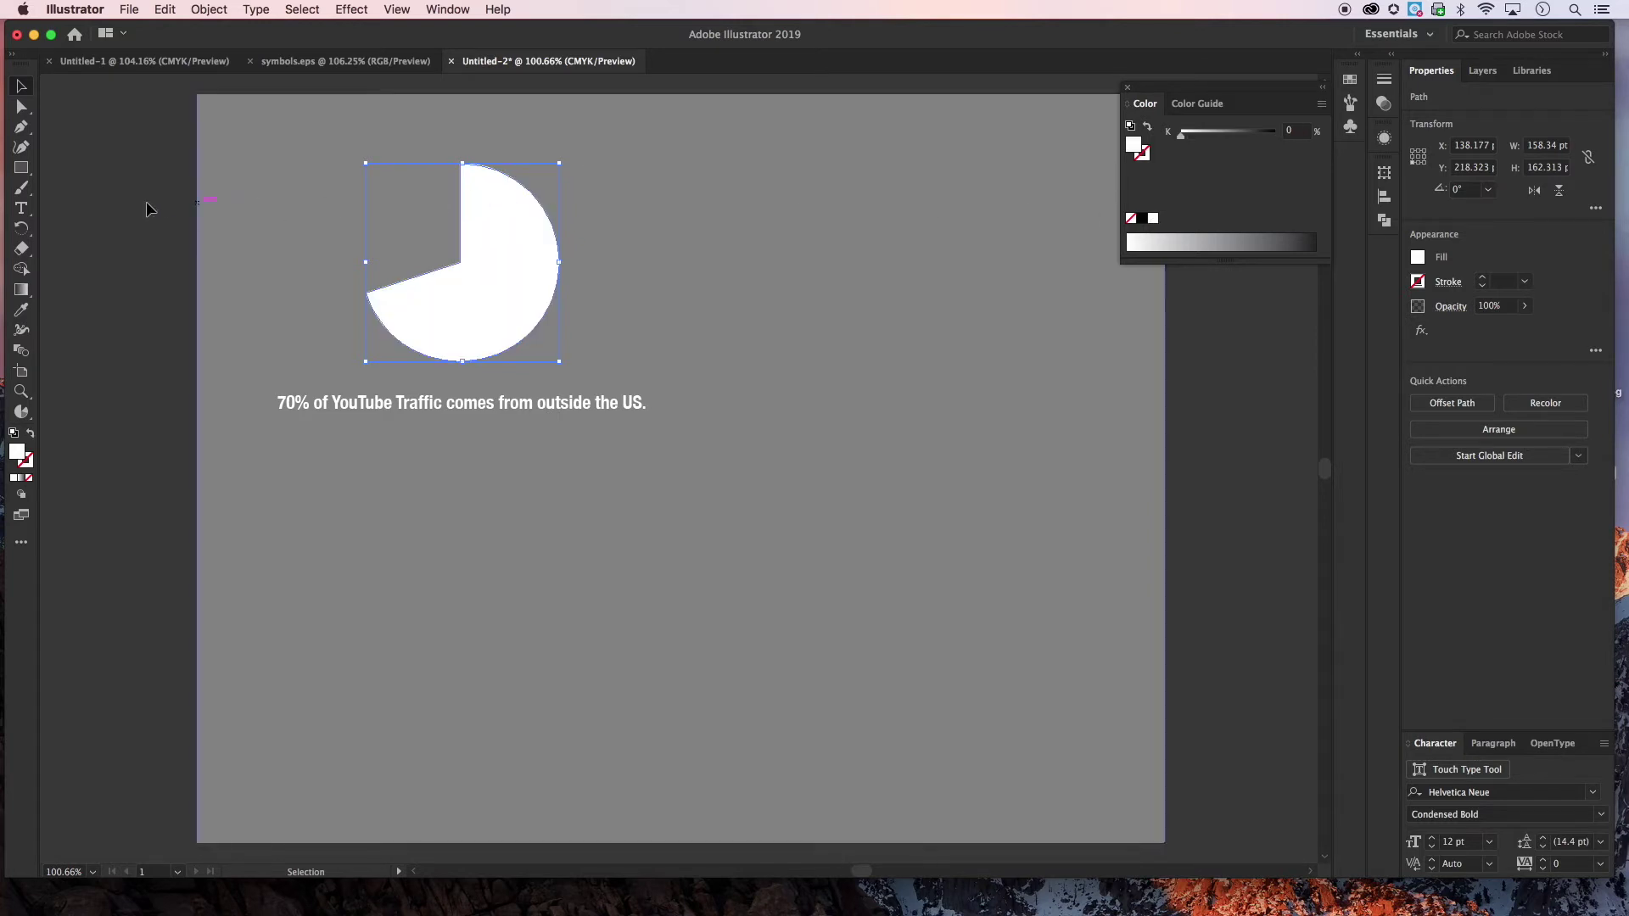
left_click(169, 228)
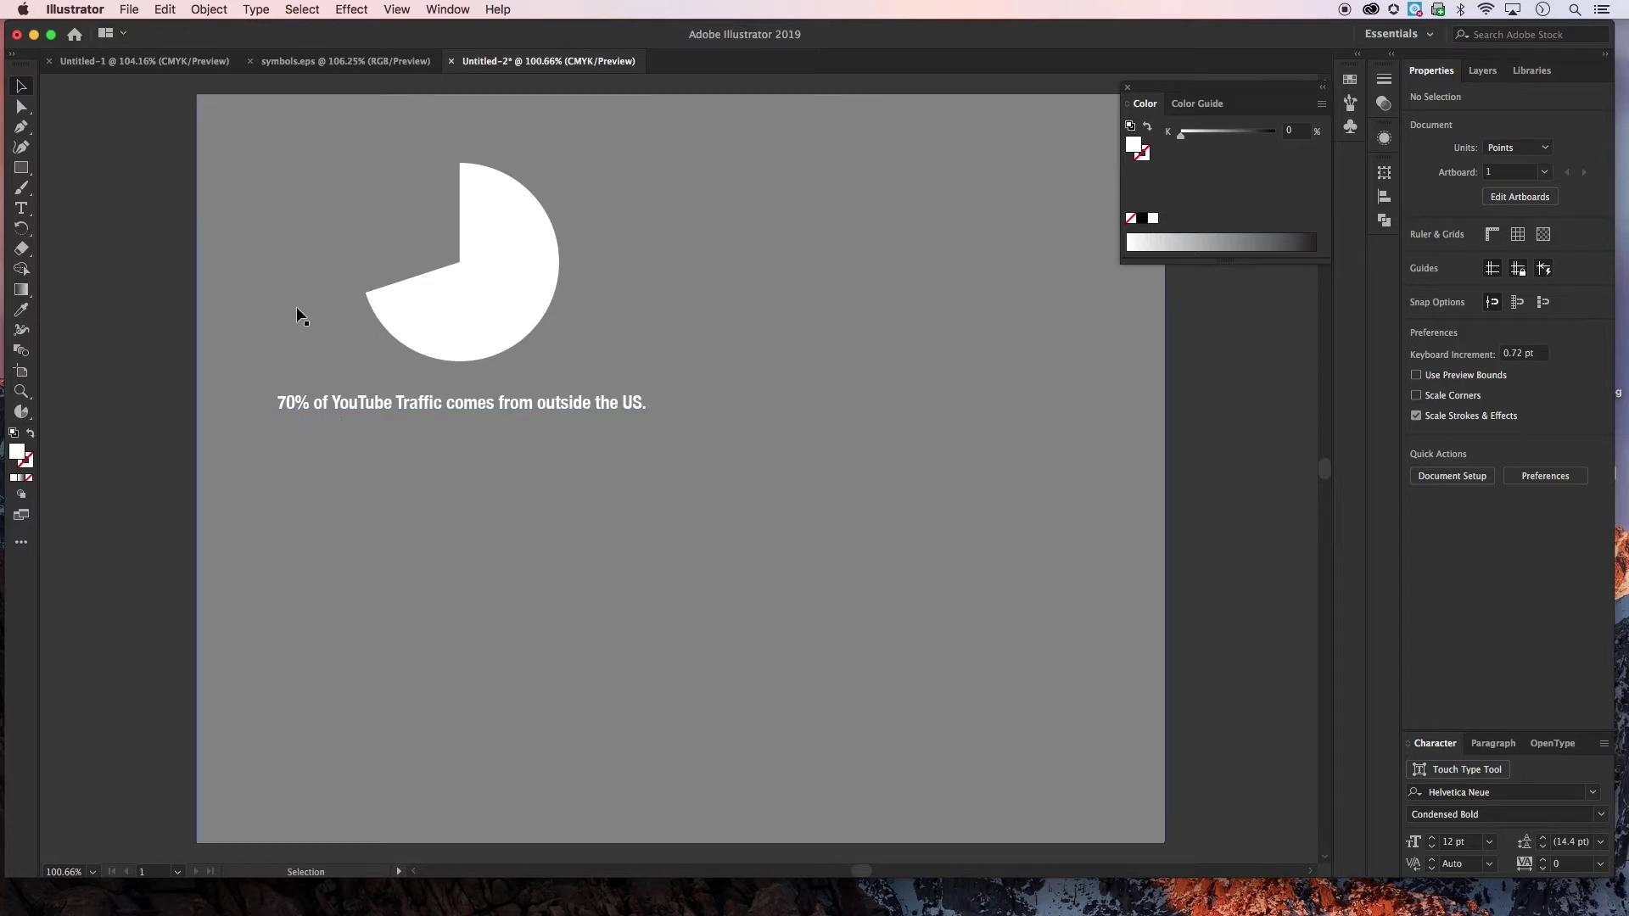
Lock the gray background rectangle of the infographic and check that only the white slice can be selected
left_click(312, 188)
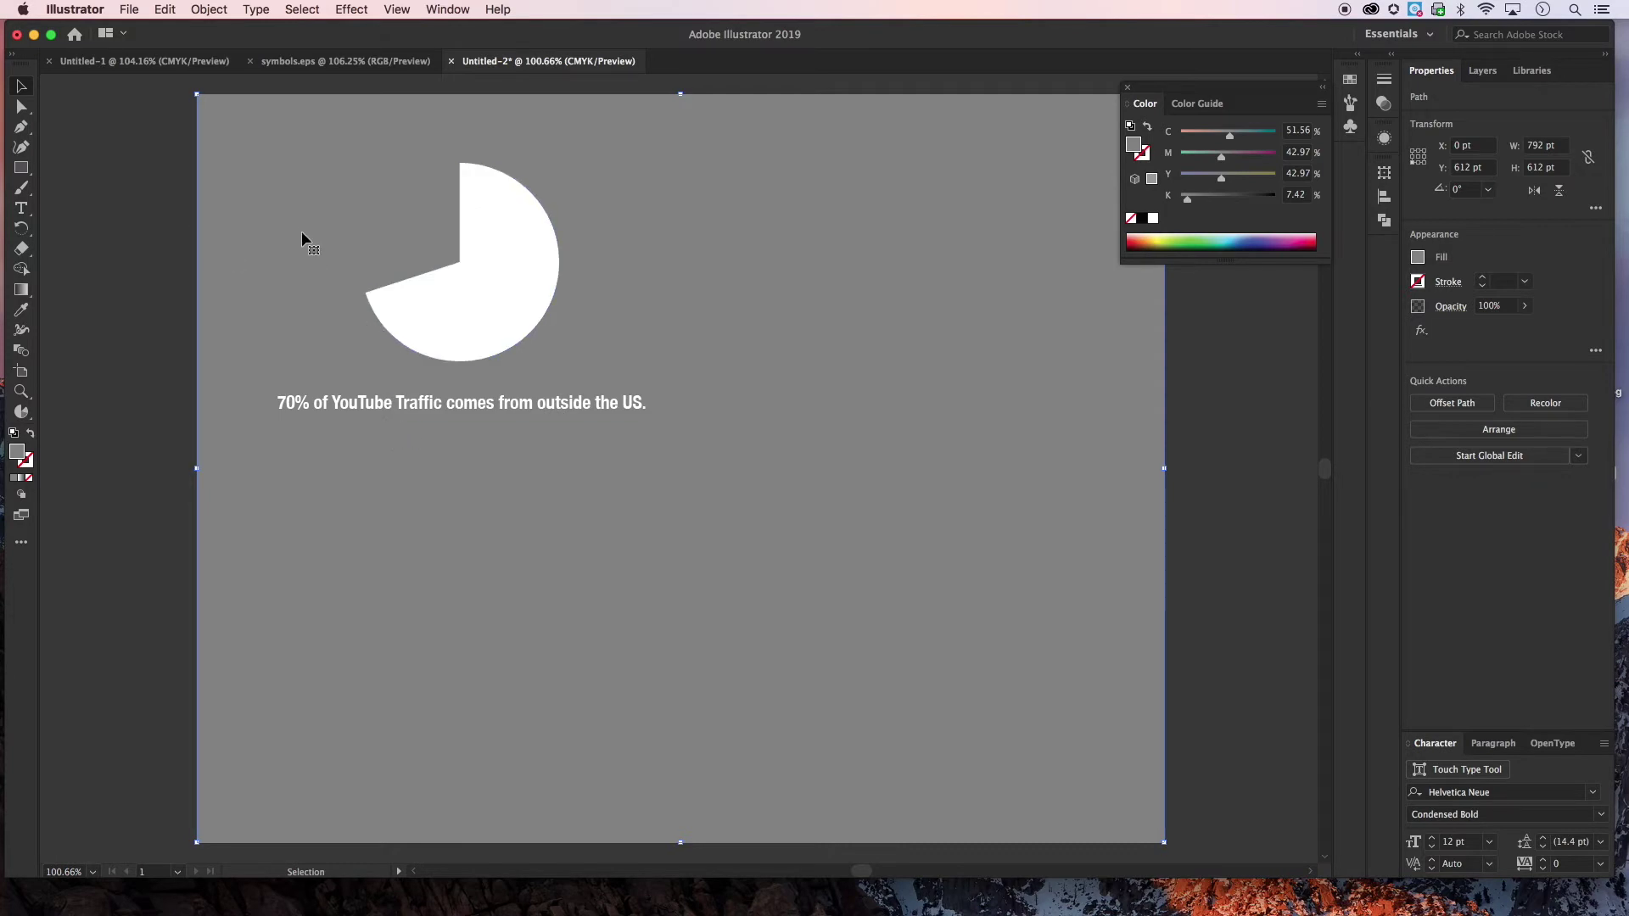
left_click(209, 9)
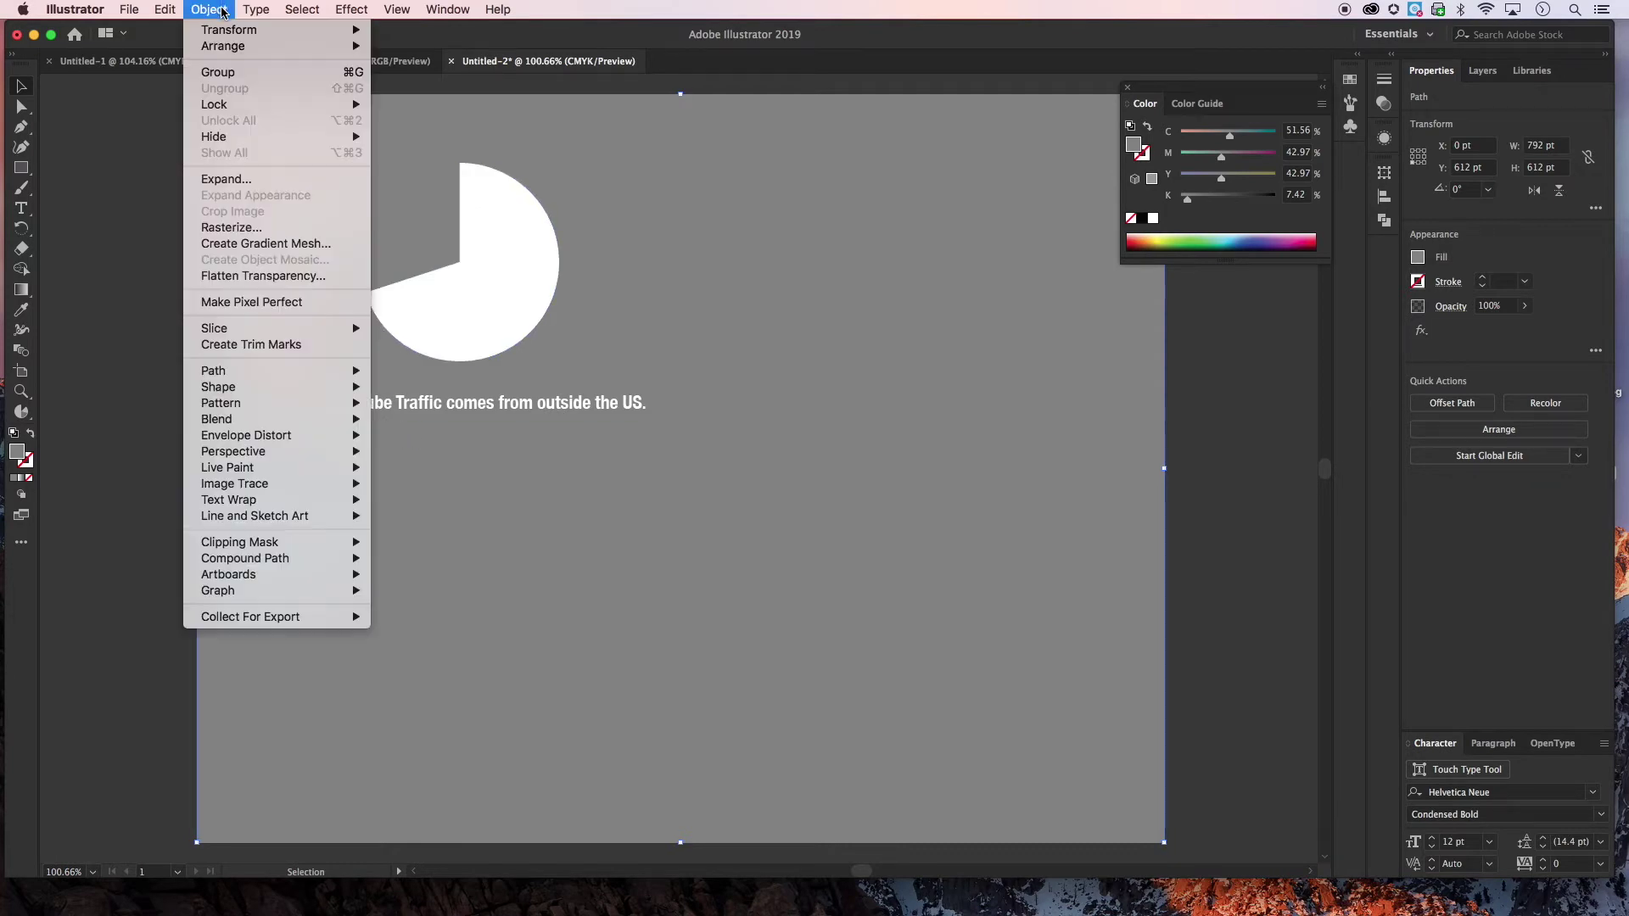
mouse_move(240, 112)
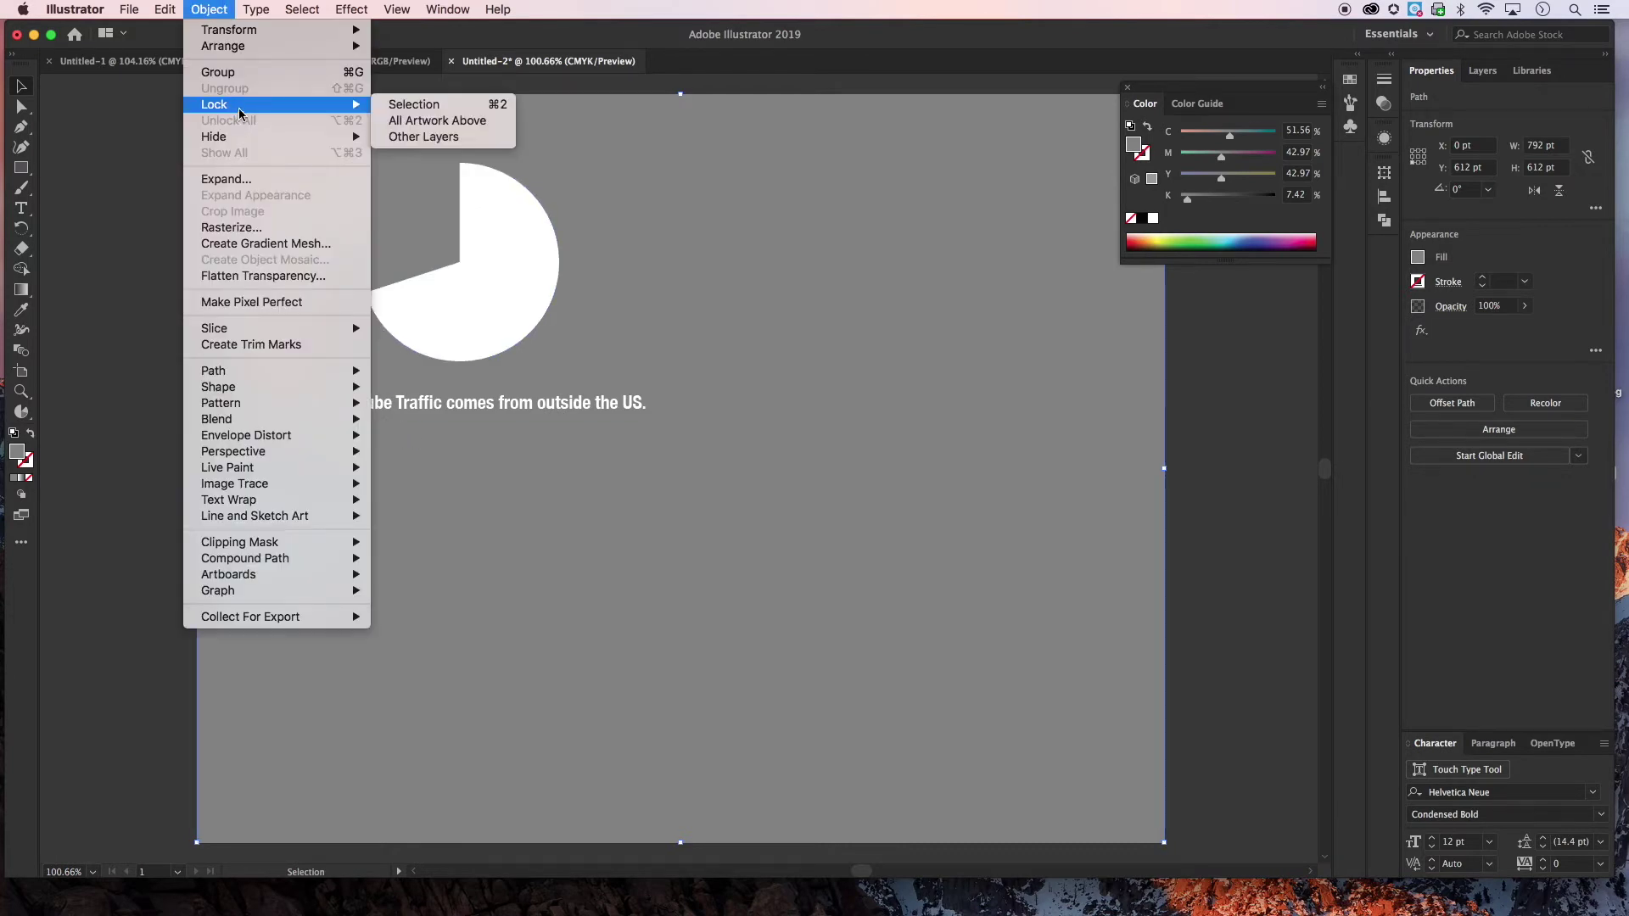
left_click(390, 106)
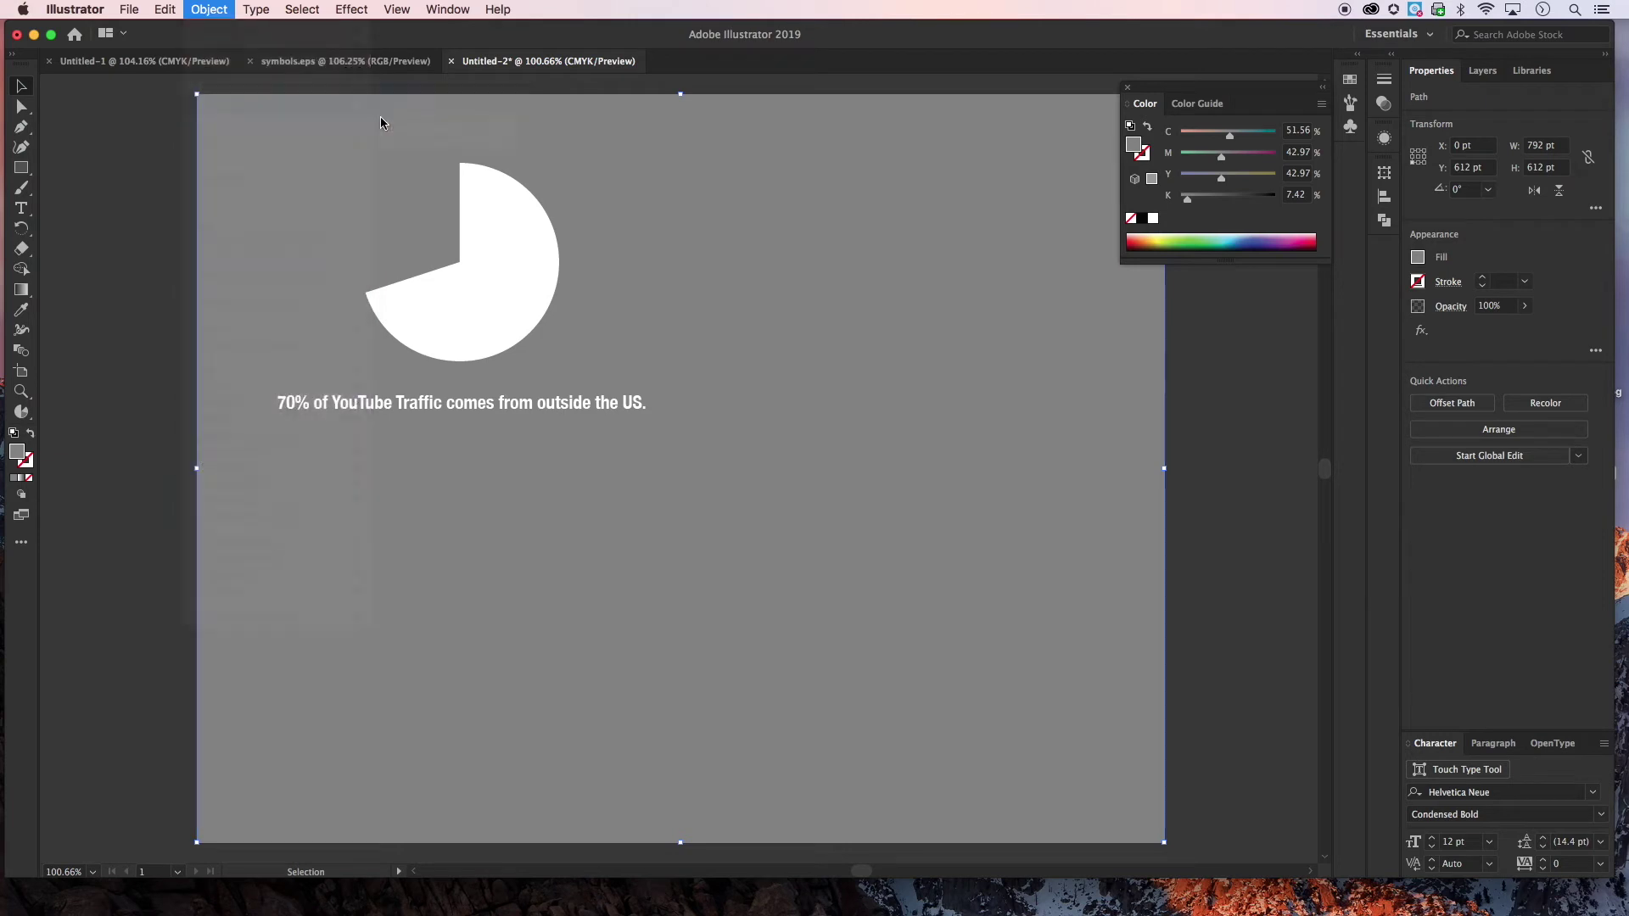
left_click(416, 308)
left_click(323, 249)
left_click(461, 308)
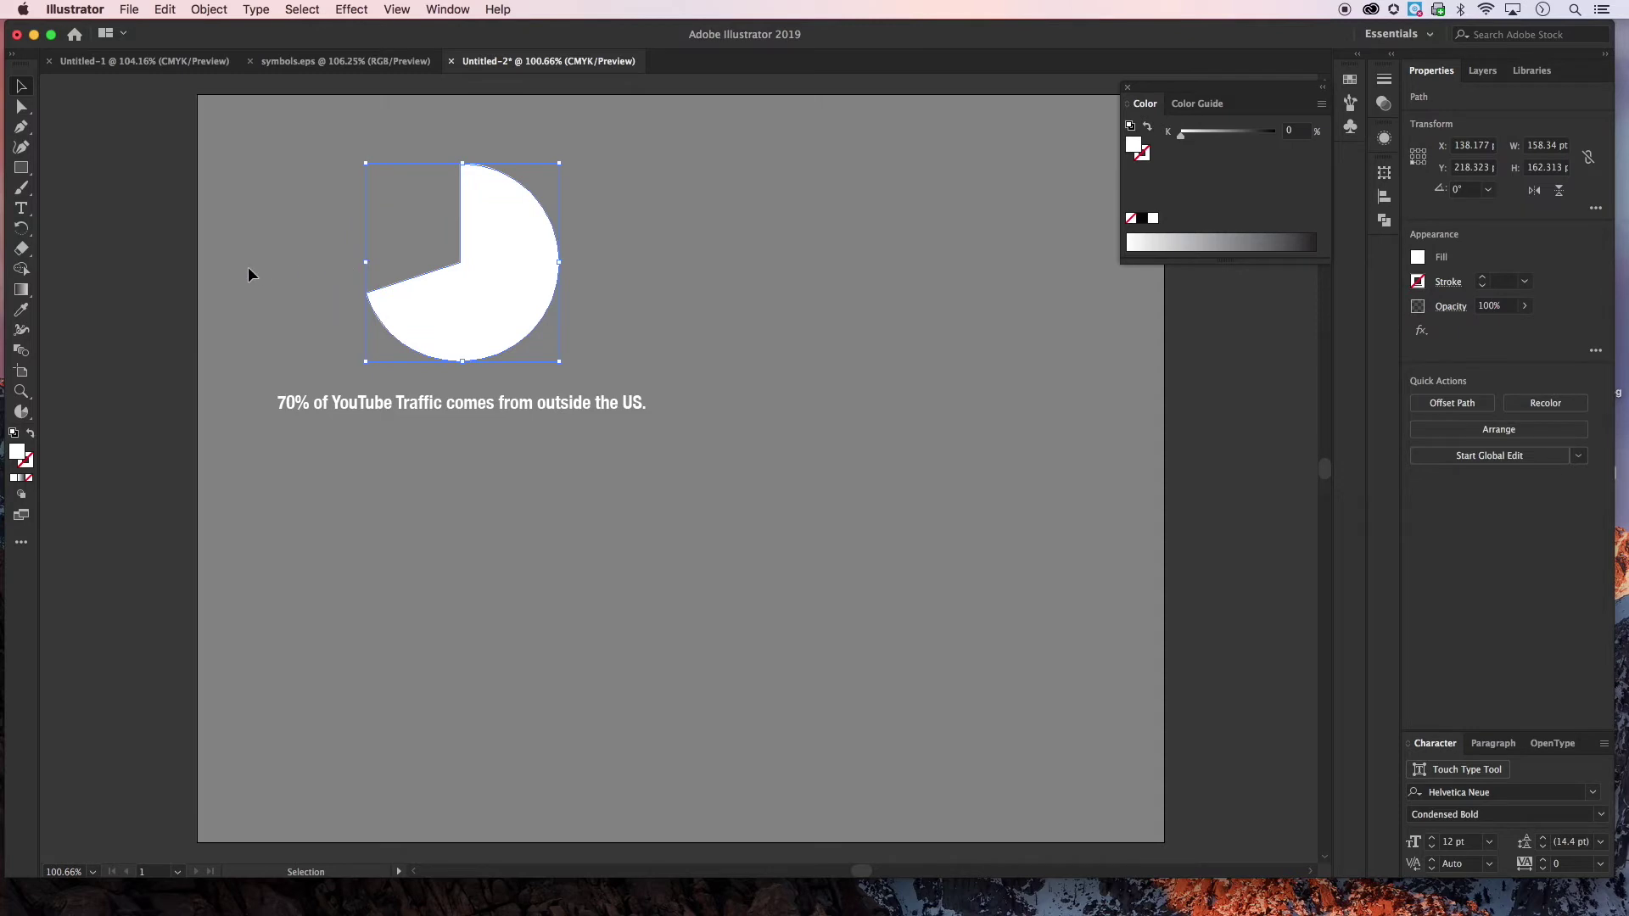
left_click(176, 277)
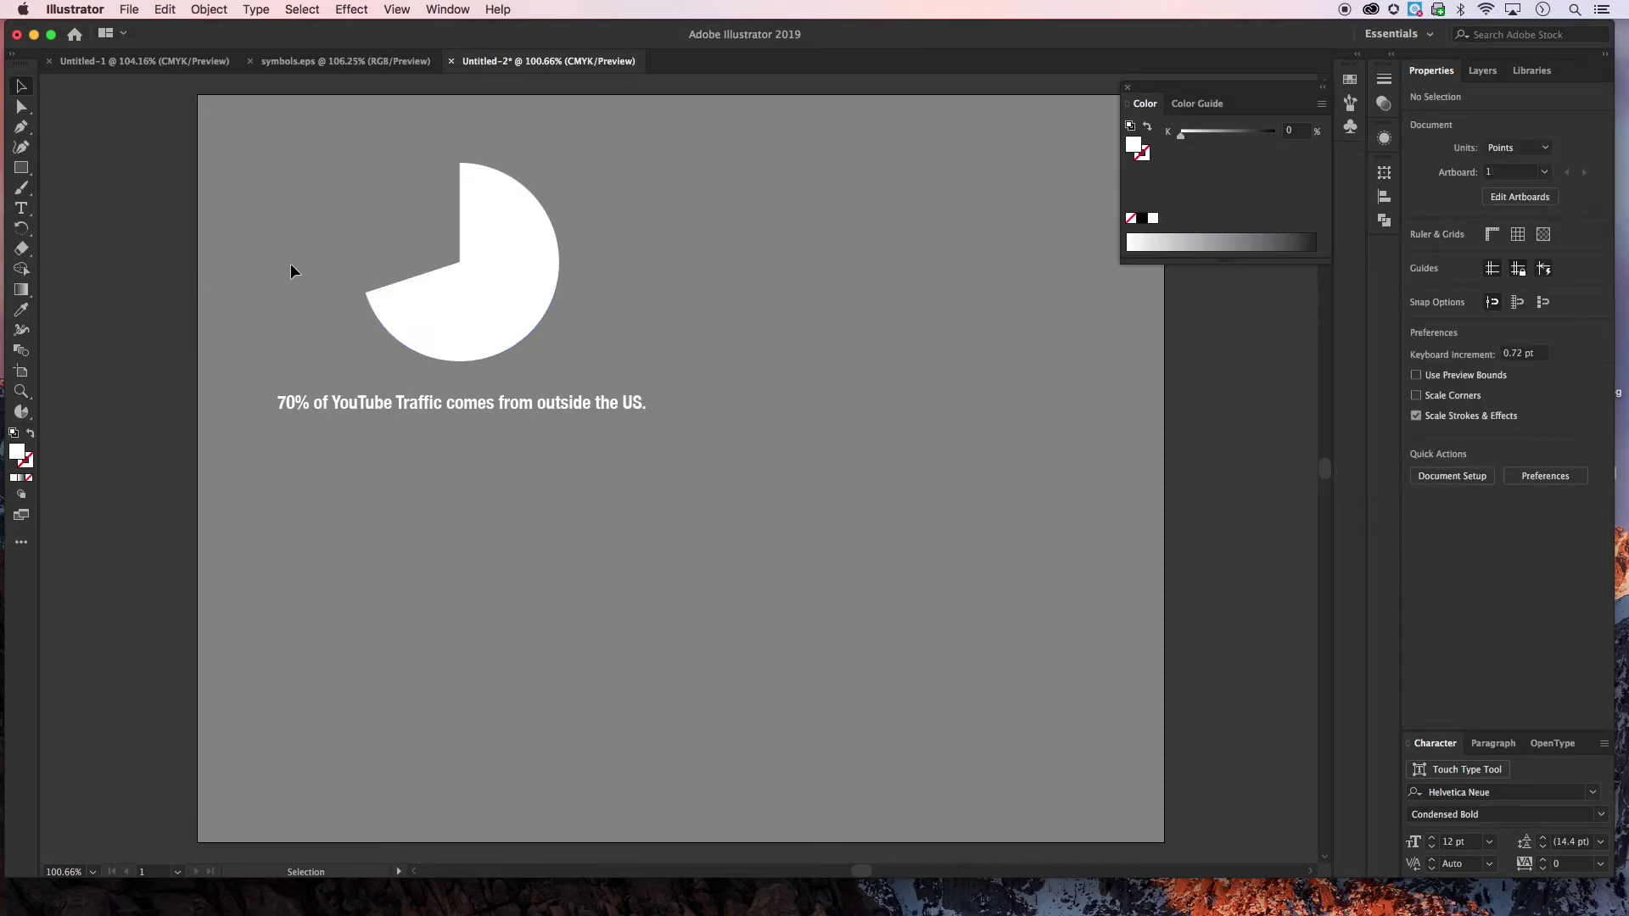
Switch to symbols.eps and lock its gray background rectangle
left_click(302, 63)
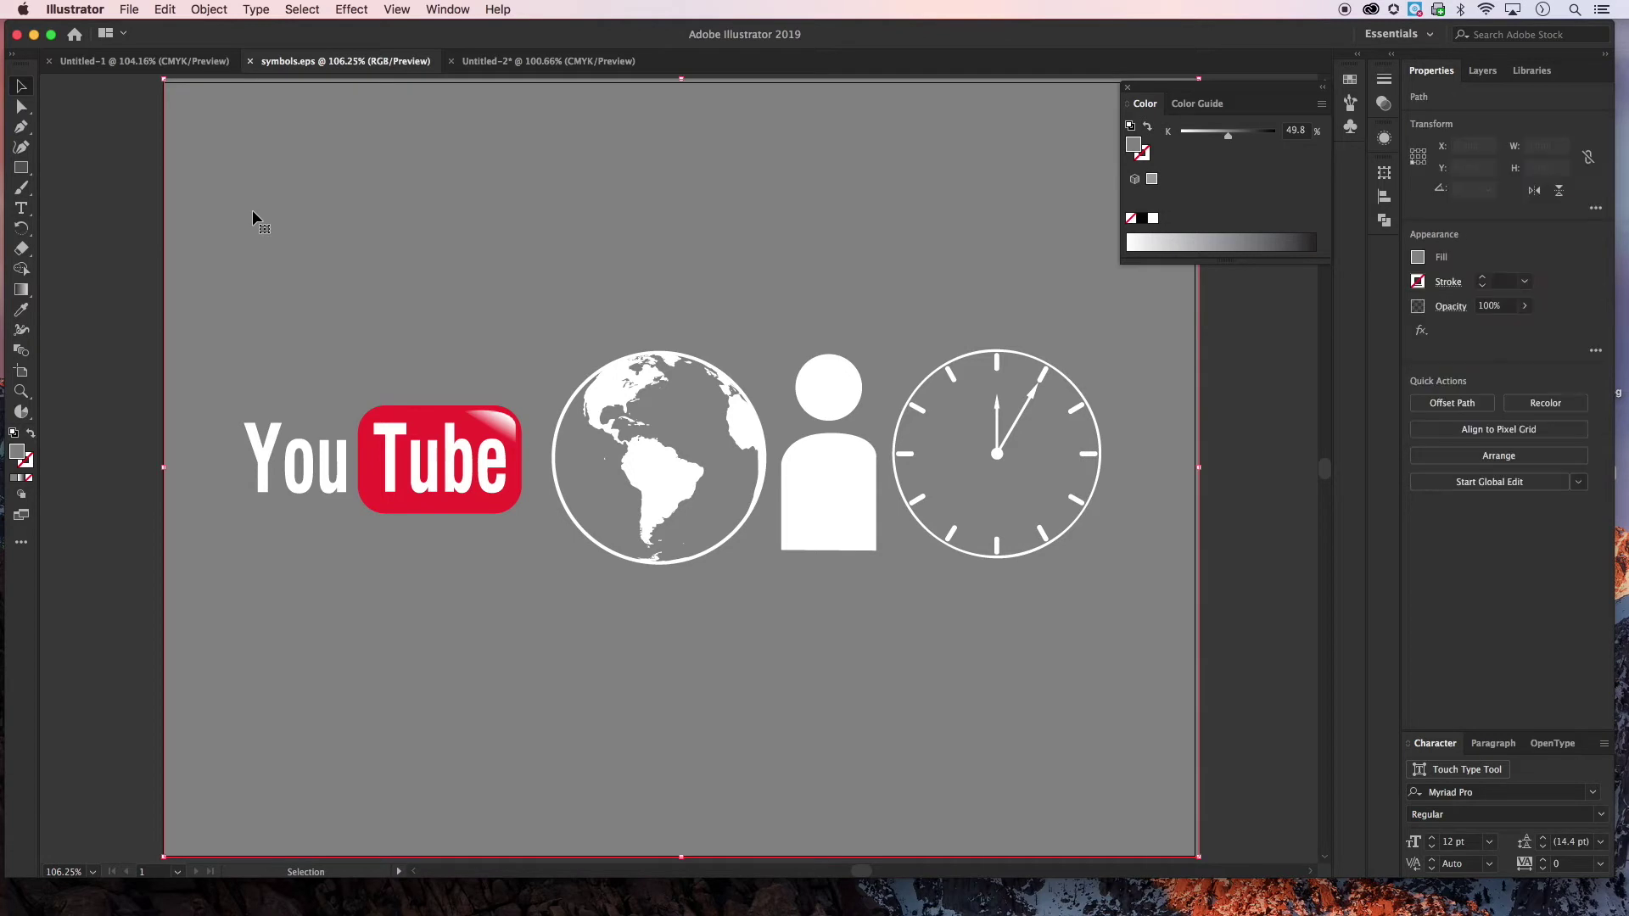
left_click(209, 9)
left_click(403, 105)
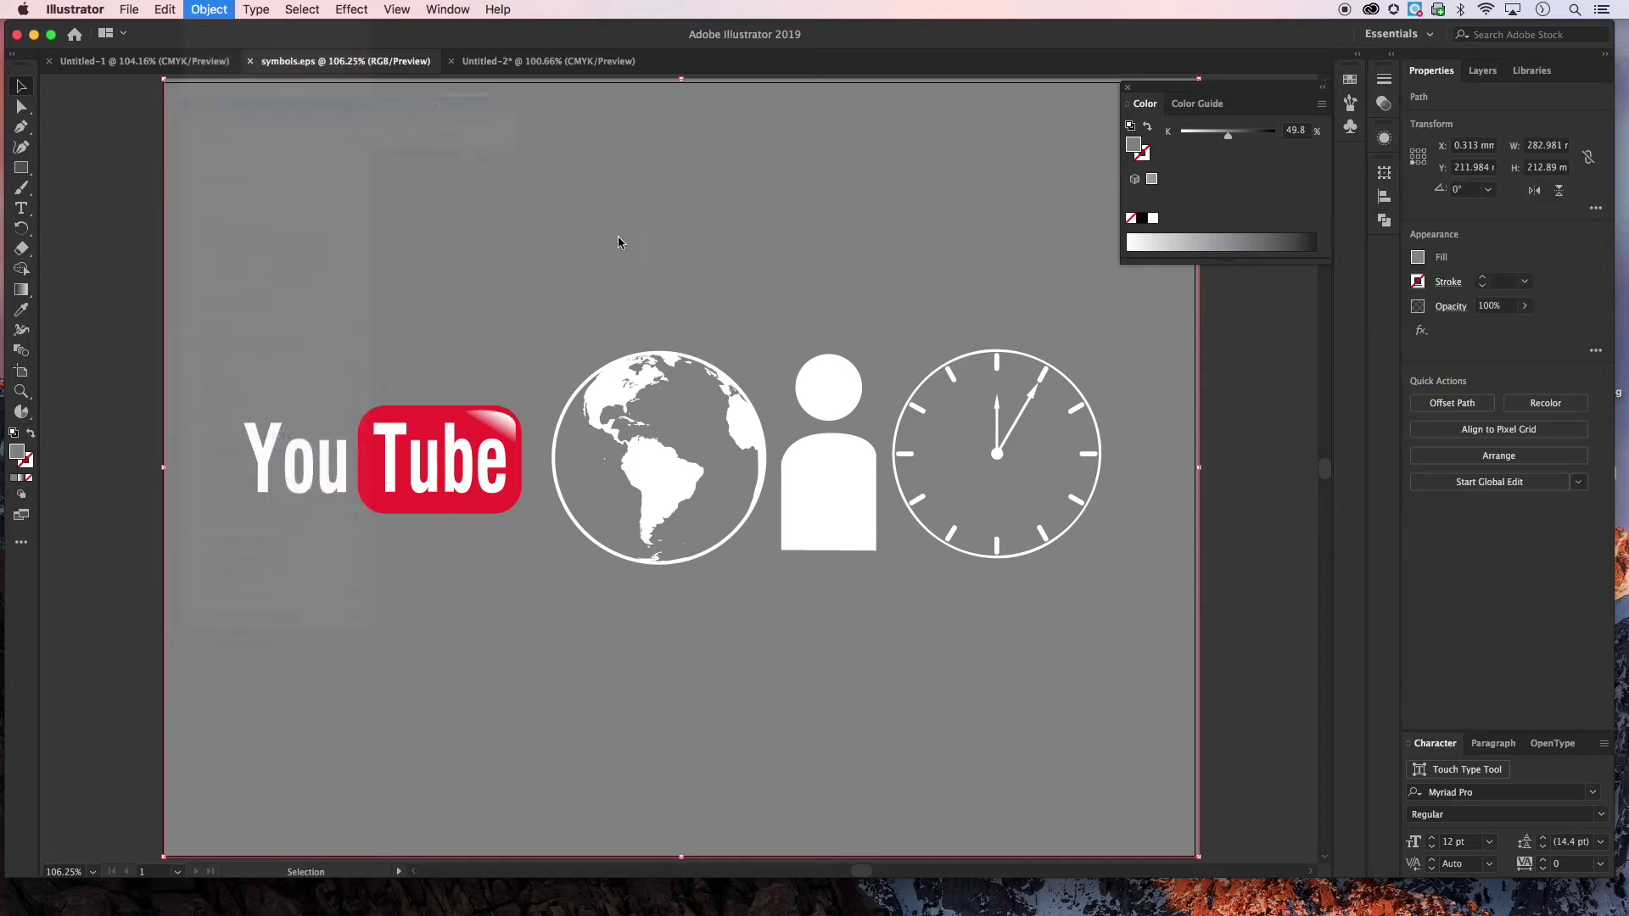
left_click(636, 373)
left_click(542, 330)
Copy the globe symbol from symbols.eps and paste it into the Untitled-2 infographic document
left_click_drag(617, 424, 616, 423)
left_click(593, 360)
left_click(615, 382)
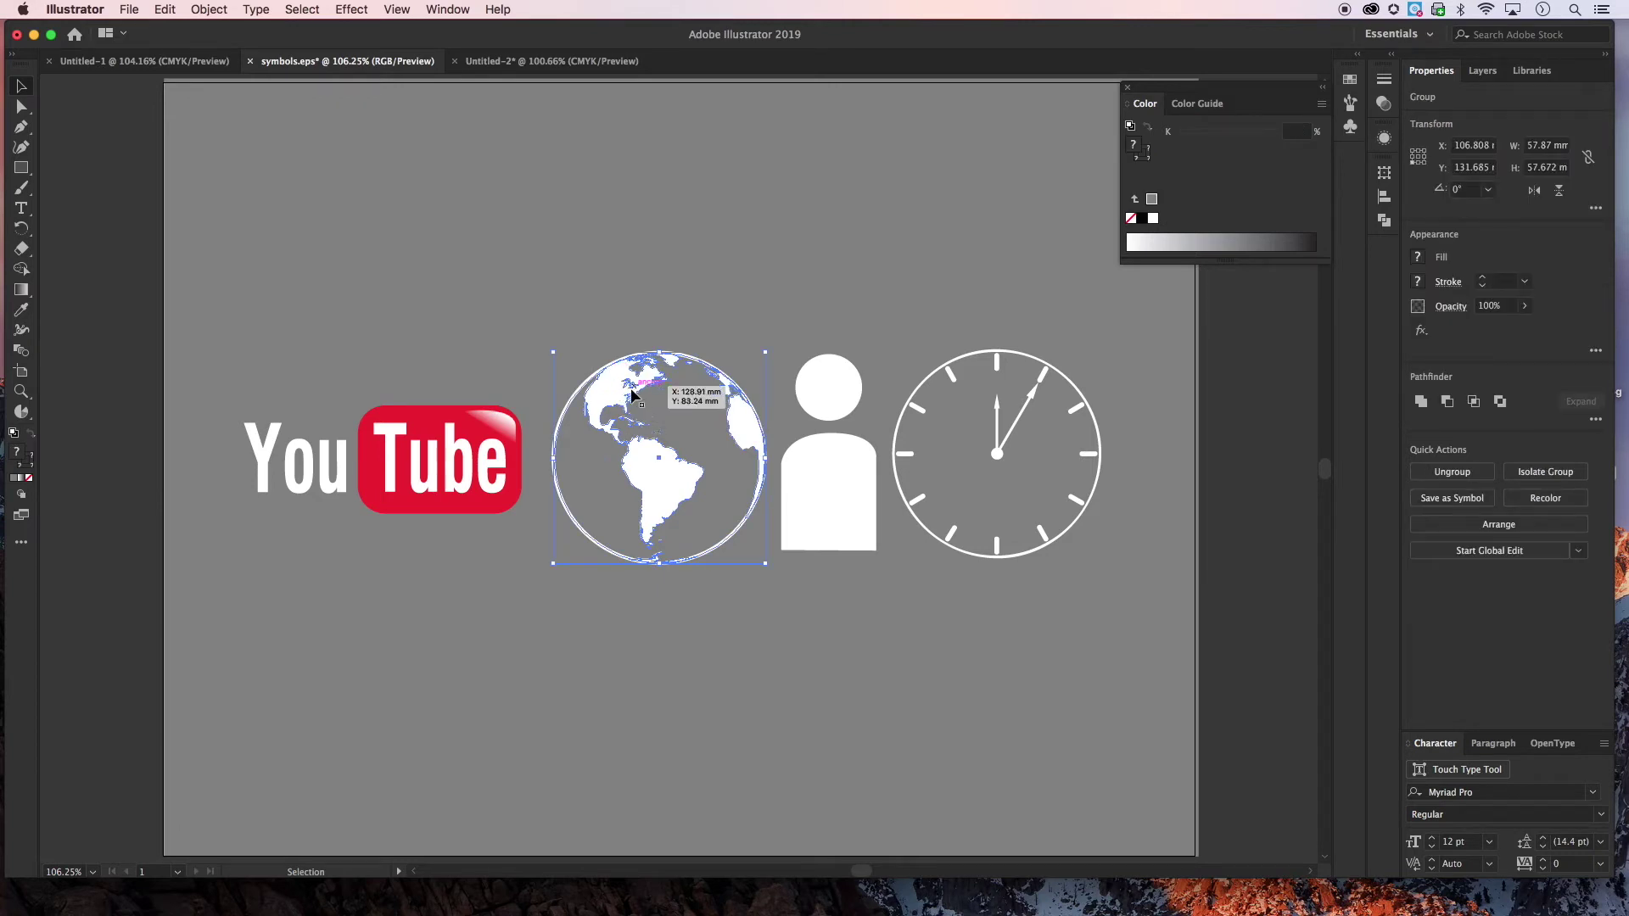
left_click(541, 311)
left_click(620, 384)
left_click(530, 61)
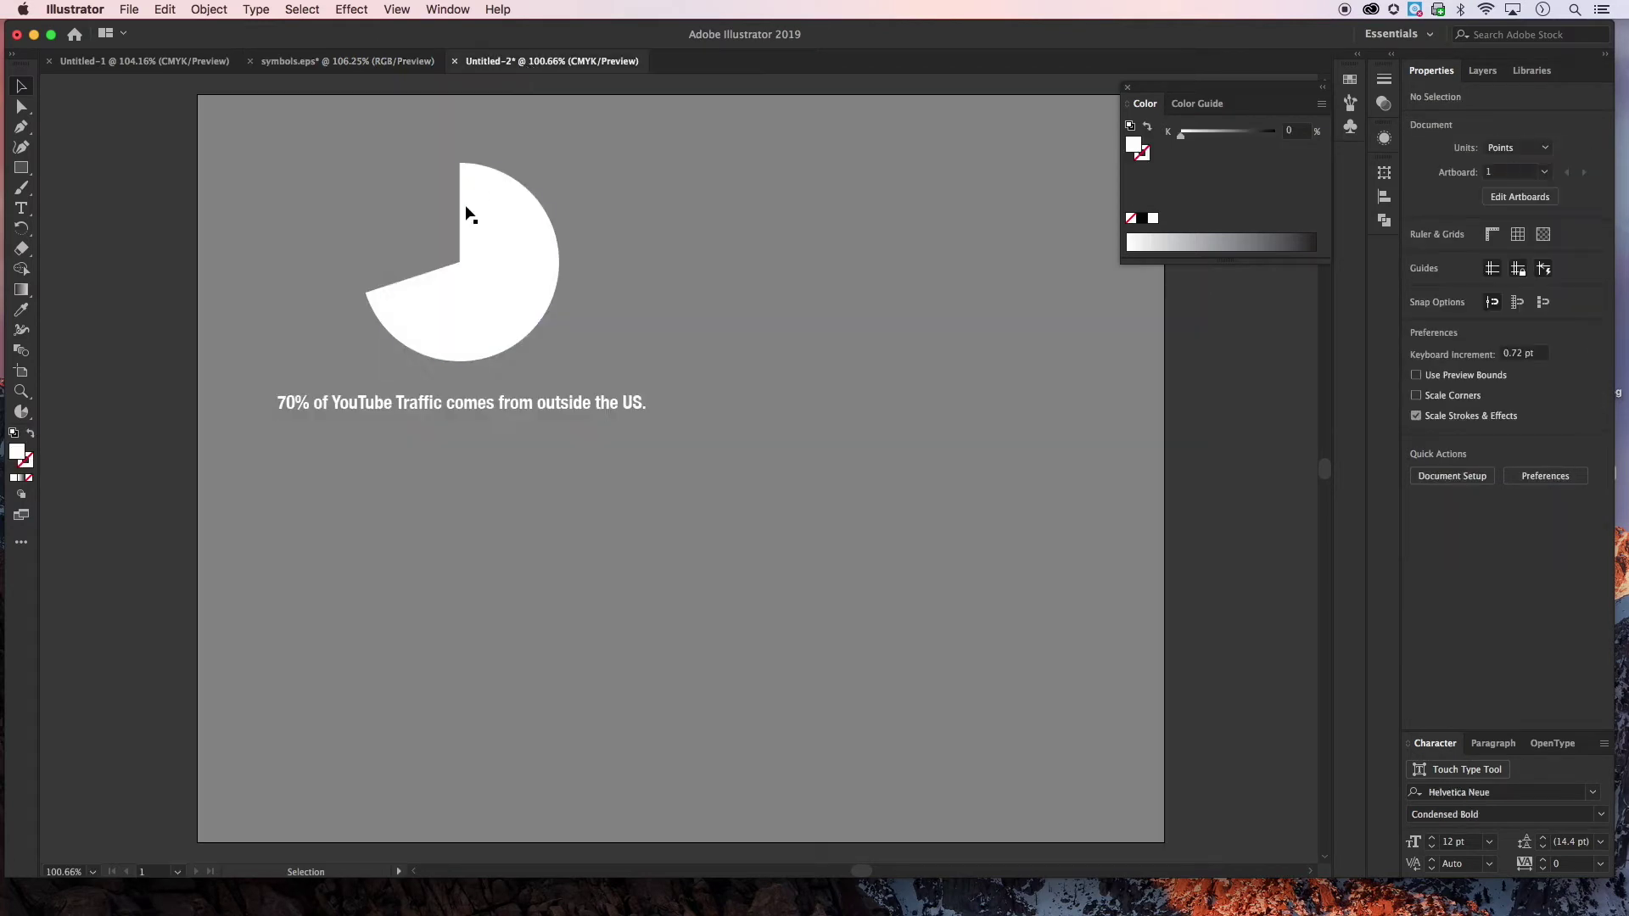
key("a")
key("v")
key("super+v")
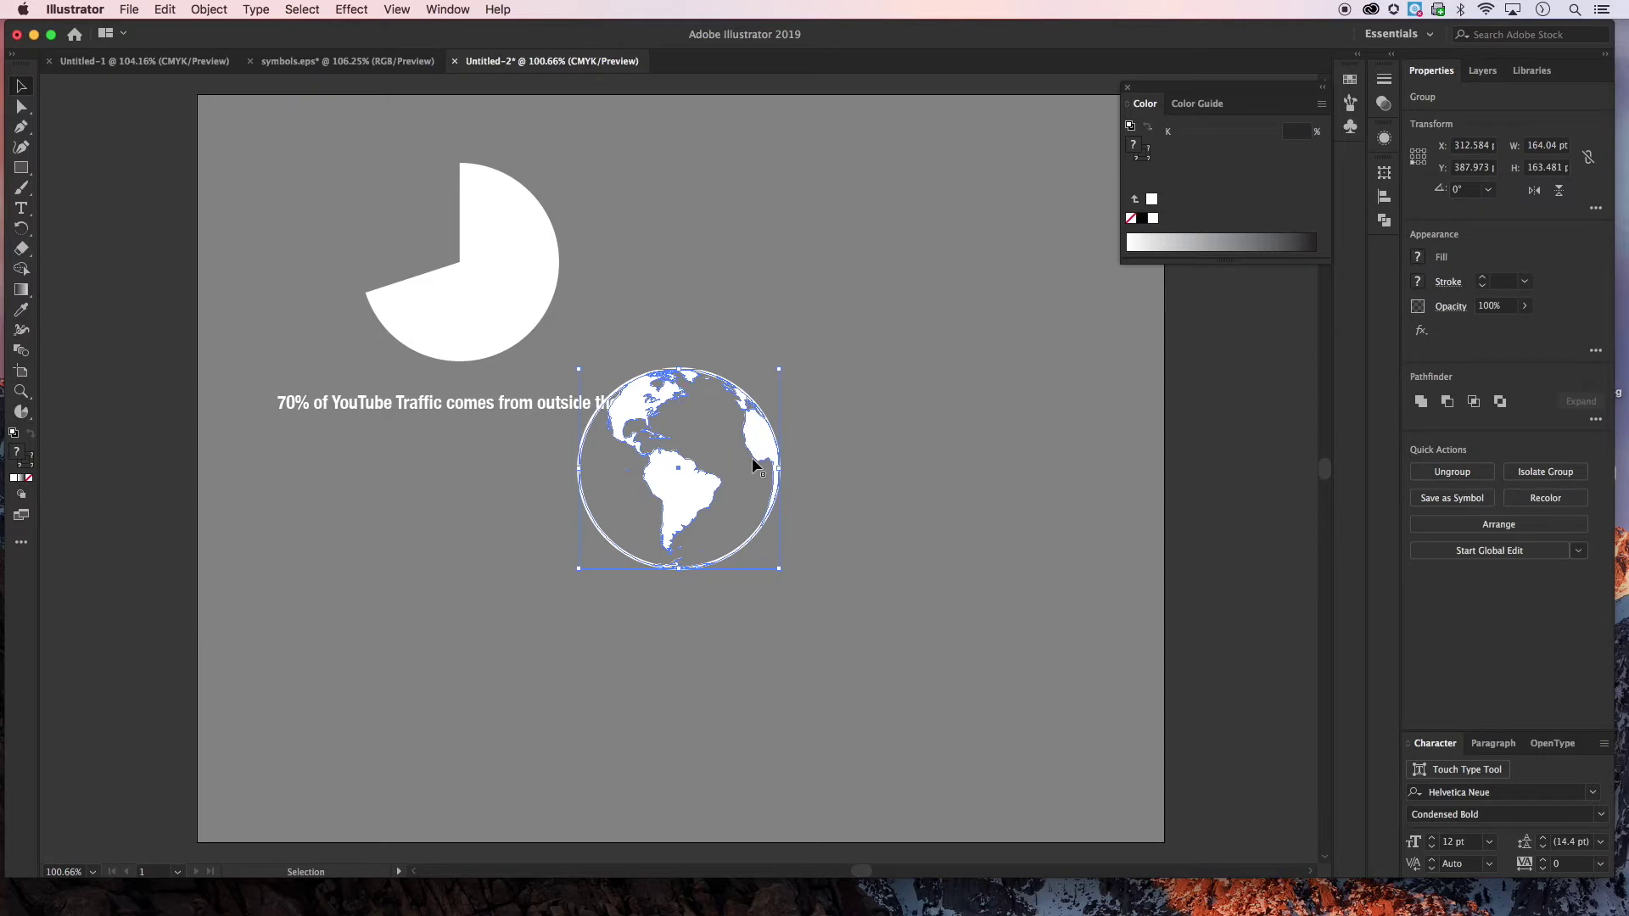
Move the pasted globe over the white 70% slice so that their circles line up
left_click_drag(760, 441, 539, 237)
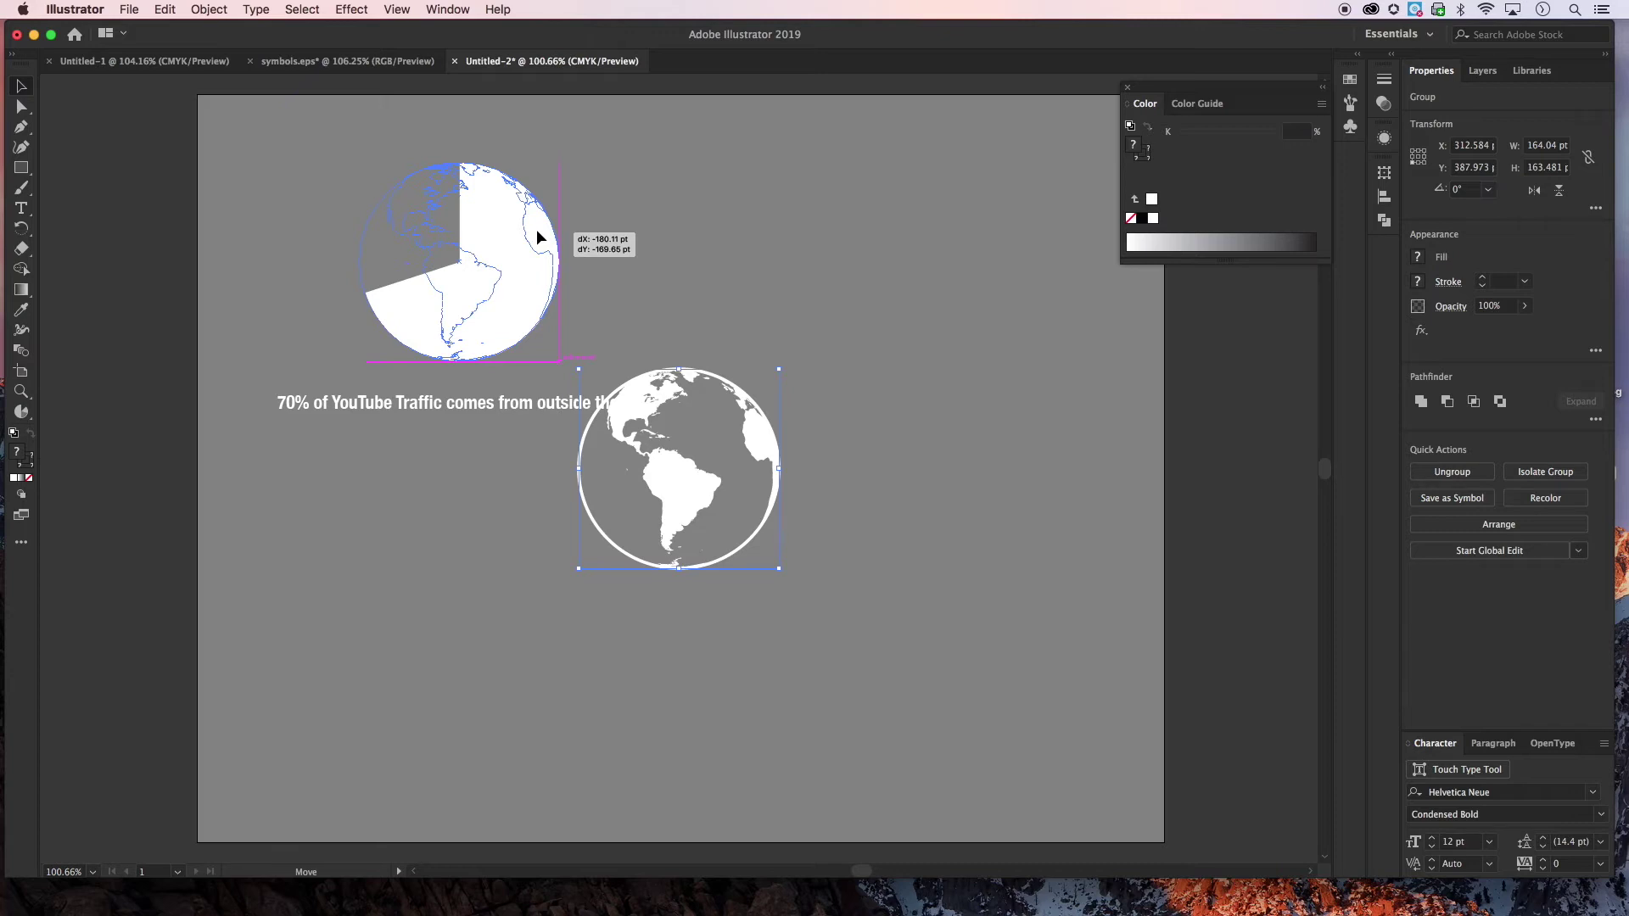
mouse_move(536, 236)
left_mouse_down()
mouse_move(827, 363)
mouse_move(1228, 598)
mouse_move(792, 397)
mouse_move(875, 299)
mouse_move(539, 214)
mouse_move(537, 228)
left_mouse_up()
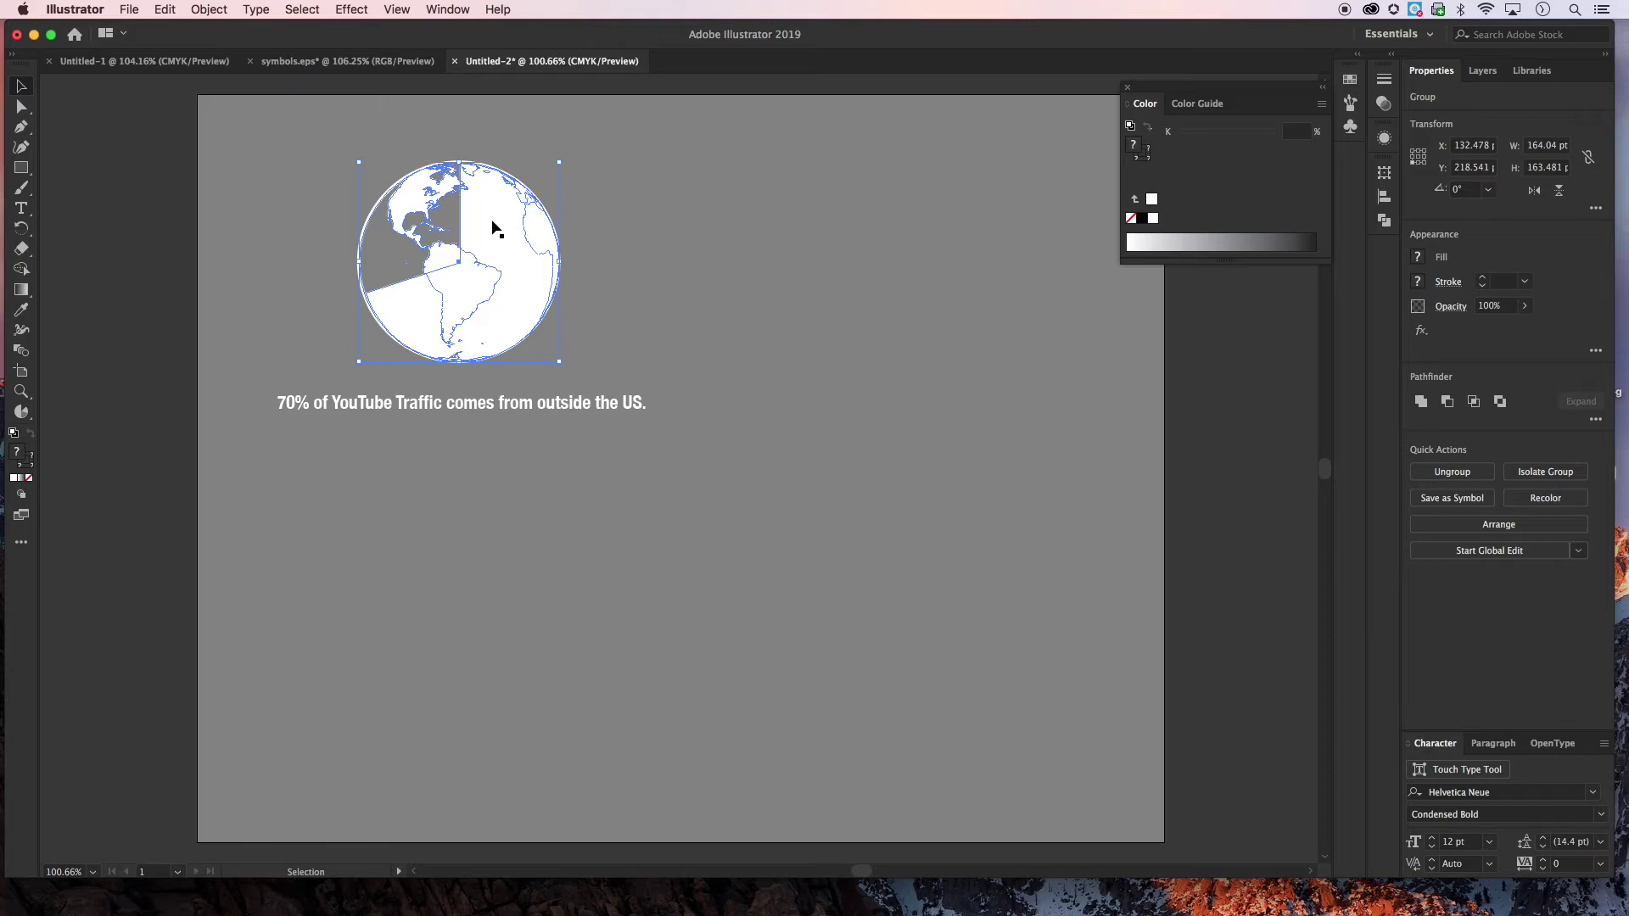
left_click(293, 256)
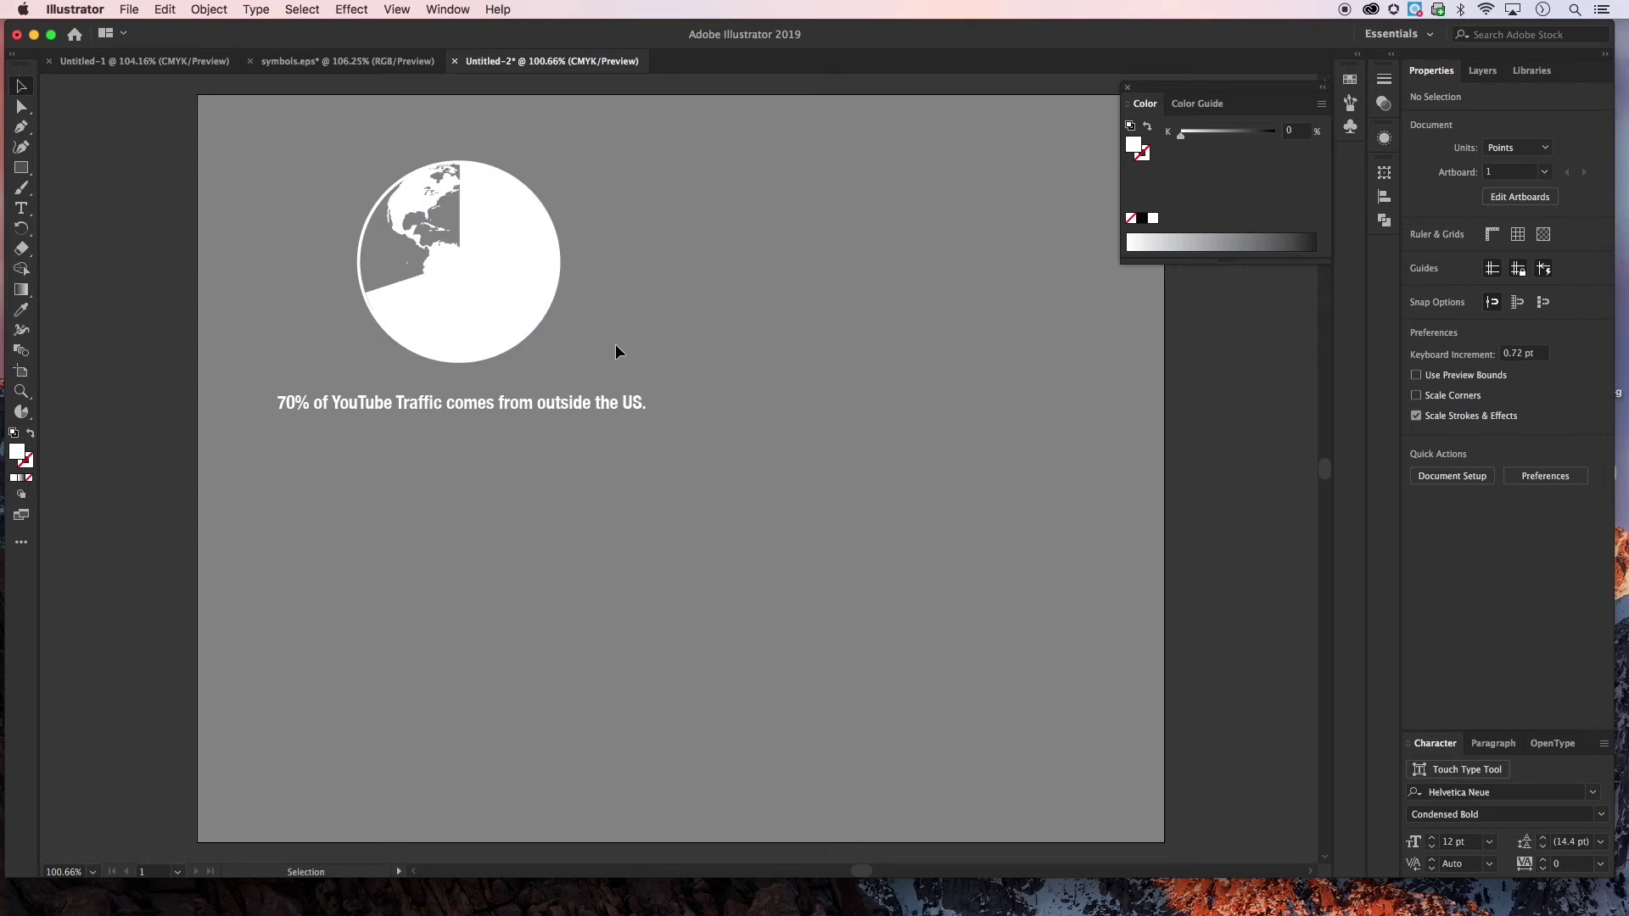
Nudge the white slice about 1.44 pt left to fit it inside the globe outline
left_click(484, 241)
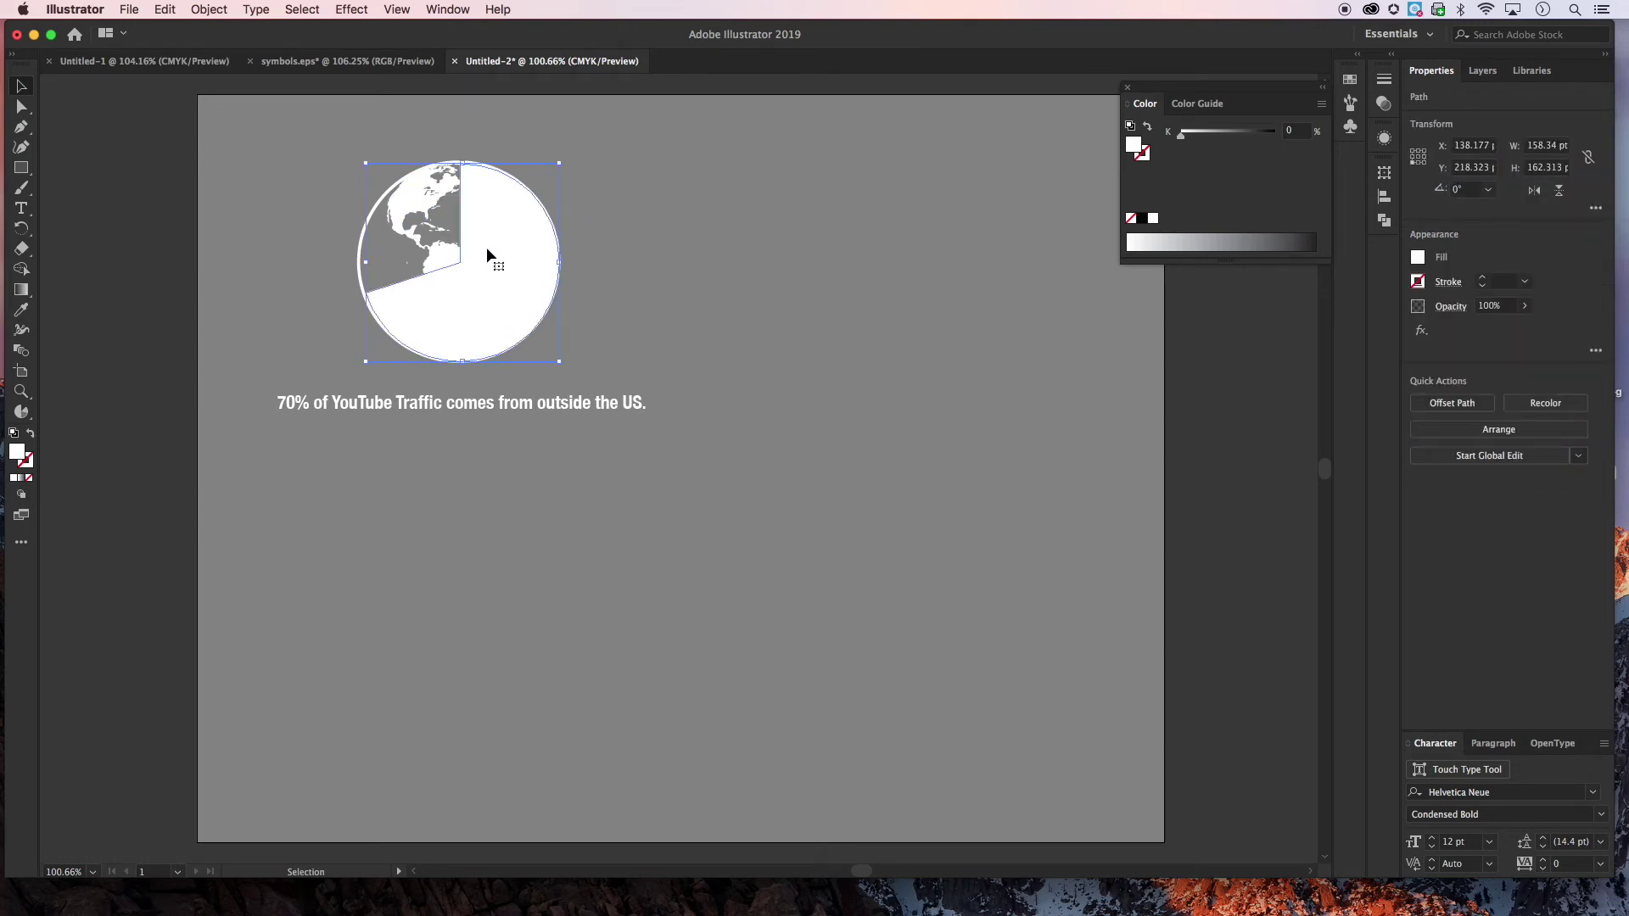
key("Left")
key("Left")
Display the Transparency settings and lower the white slice's opacity to 70%
left_click(448, 9)
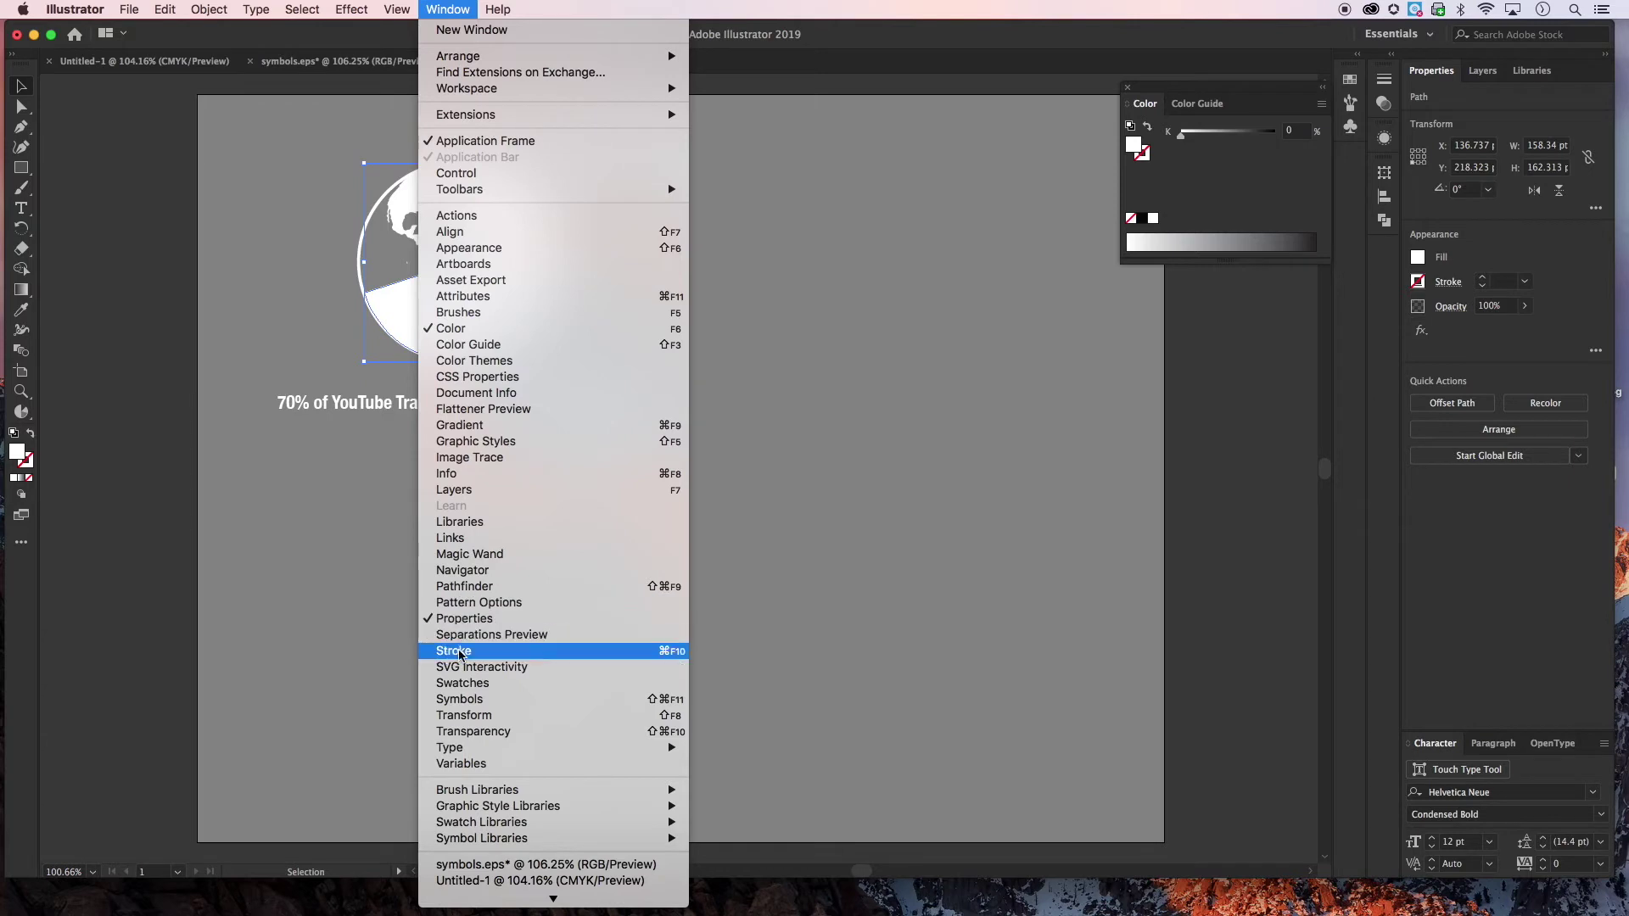
left_click(465, 735)
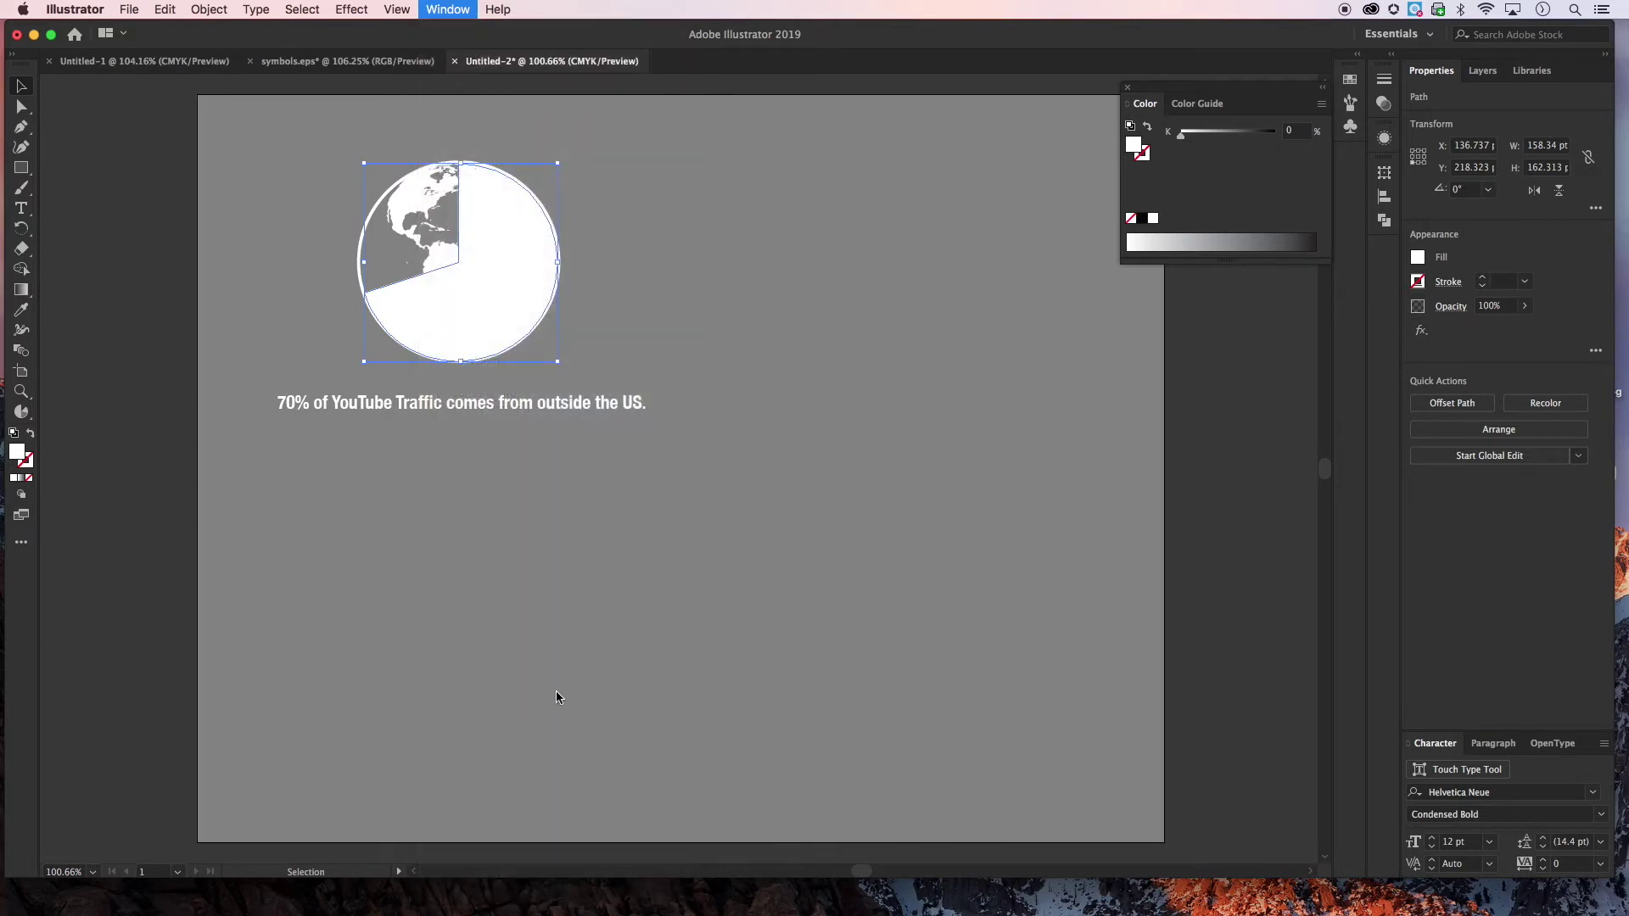
mouse_move(1311, 81)
left_mouse_down()
mouse_move(967, 111)
mouse_move(980, 124)
left_mouse_up()
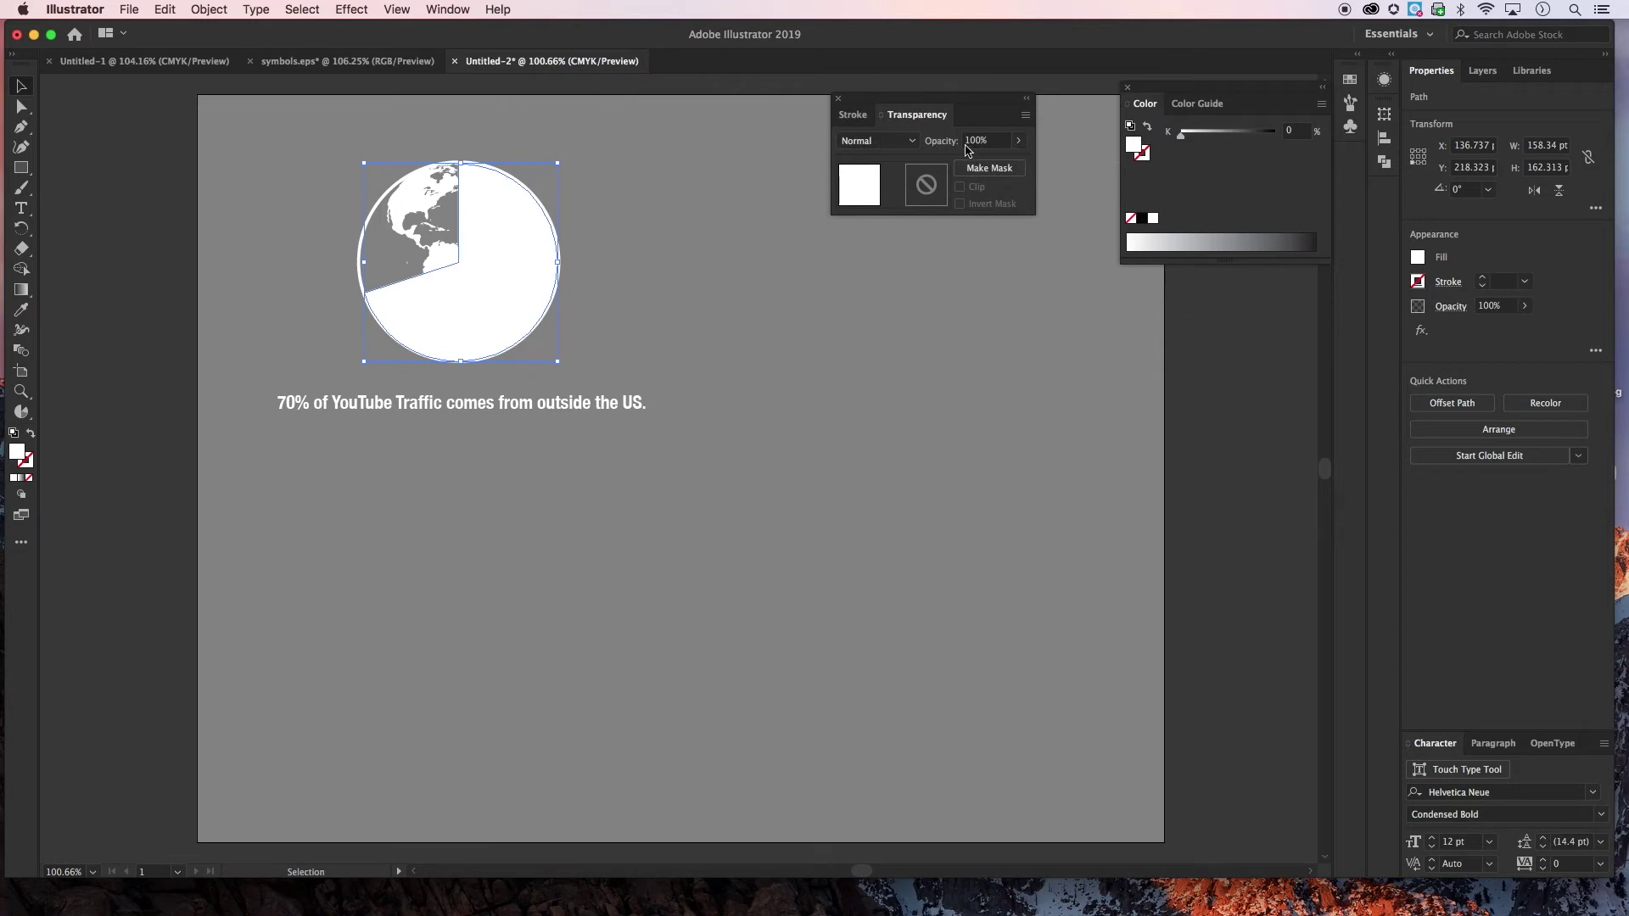
left_click(1017, 141)
left_click_drag(1015, 164, 994, 170)
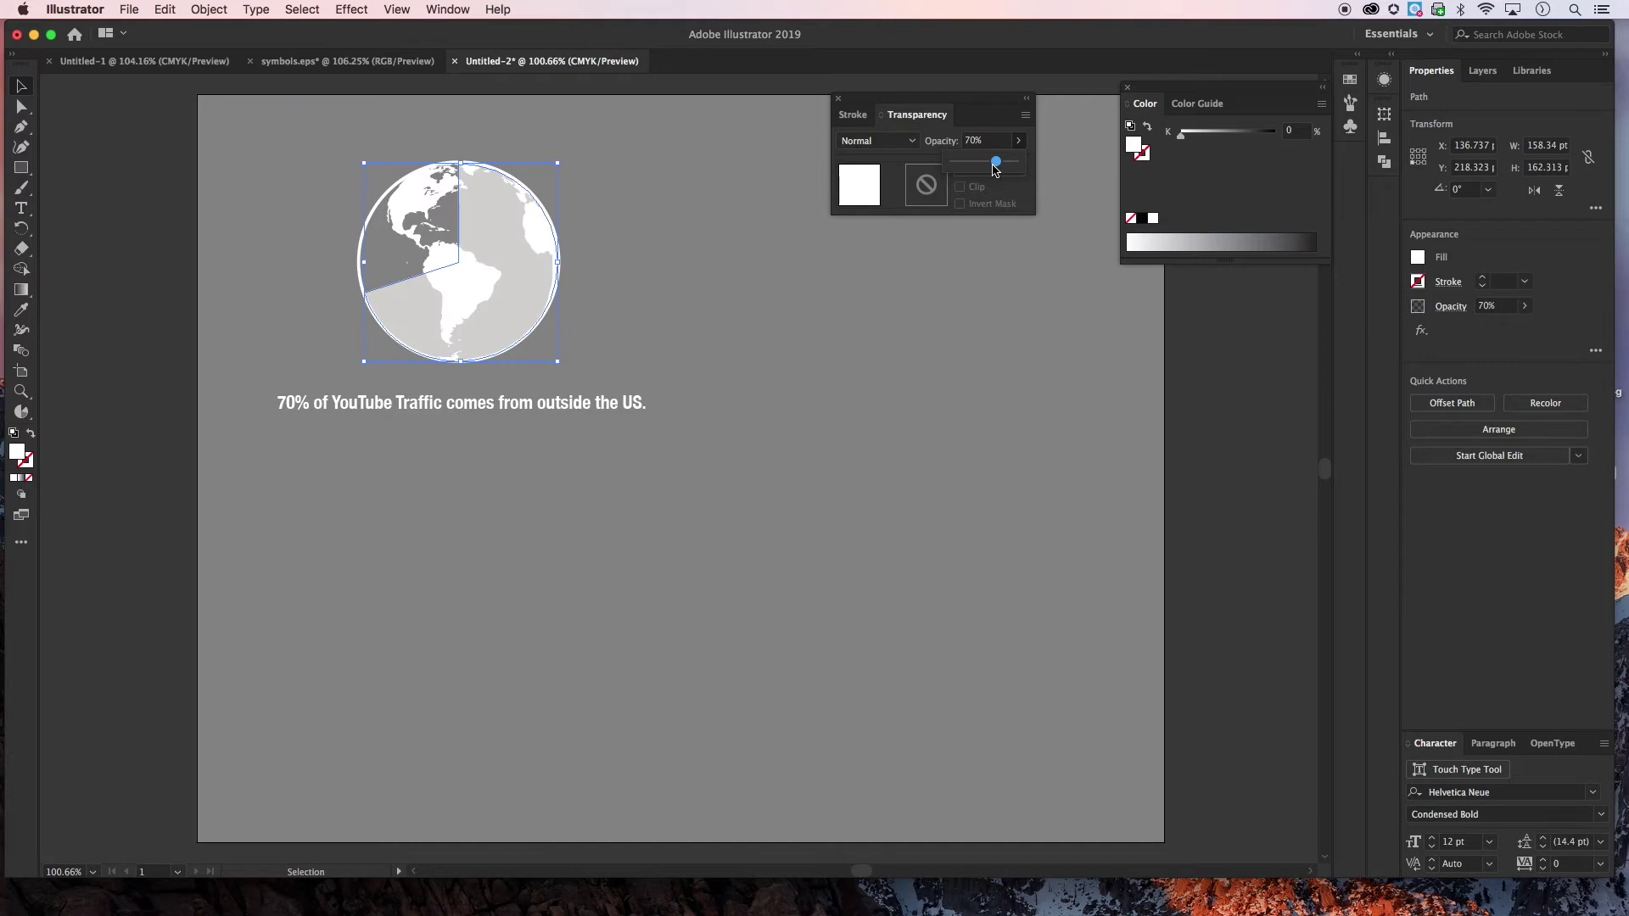
left_click(160, 205)
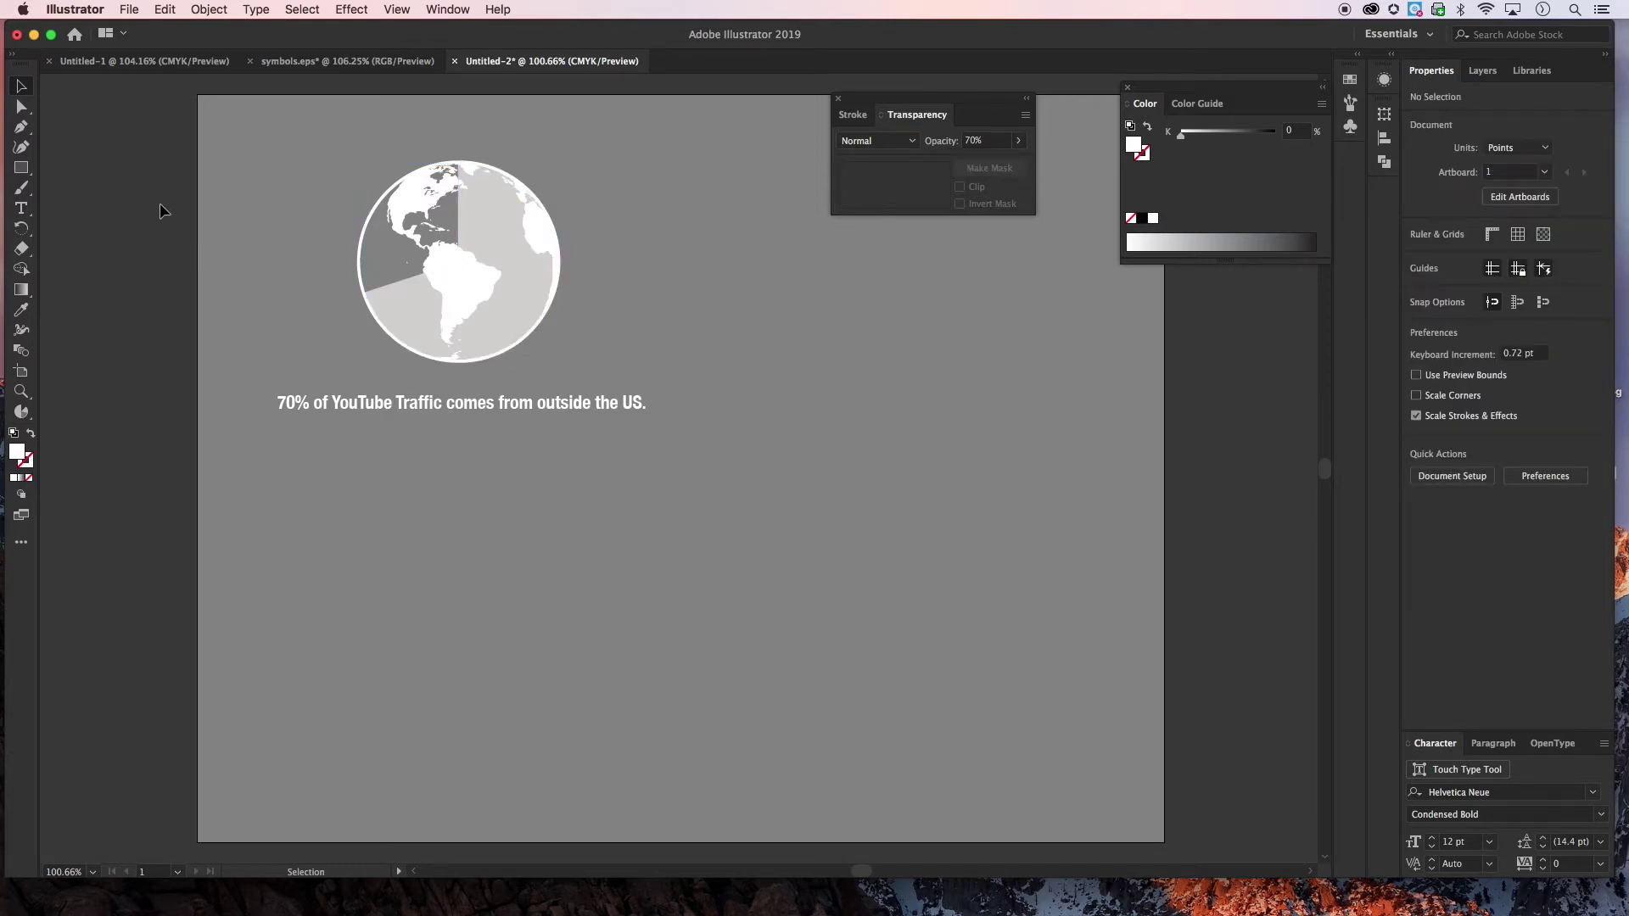
Adjust the opacity of the pie slice over the globe to 75%
left_click(492, 217)
left_click(1018, 141)
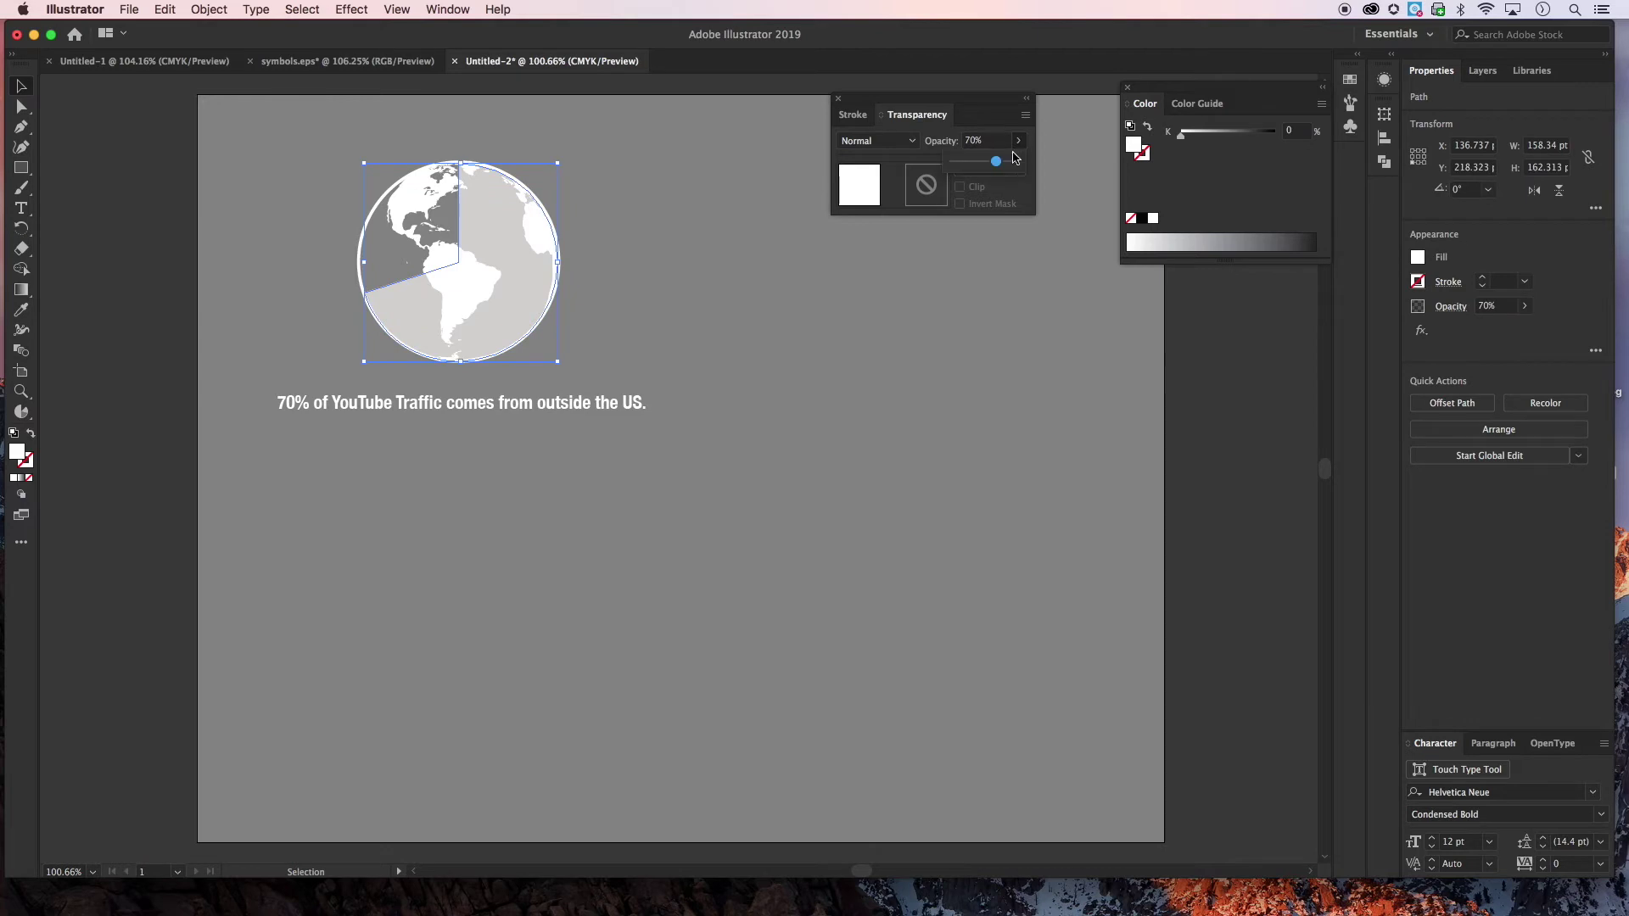
left_click_drag(996, 163, 1000, 161)
left_click(180, 206)
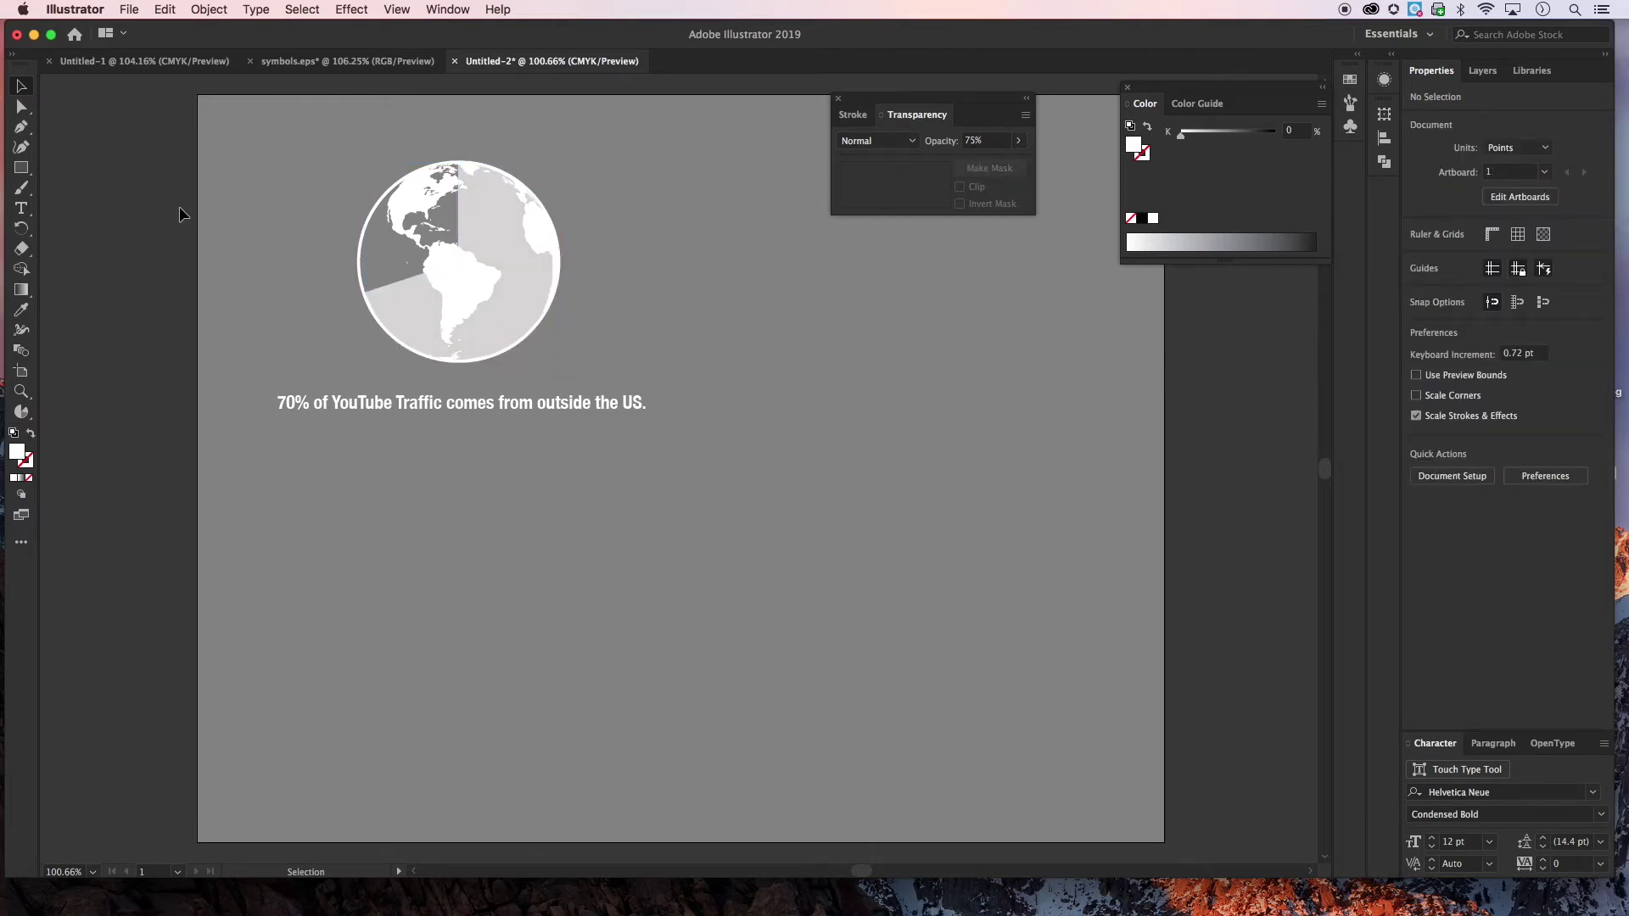
Bring the 70% pie slice to the front so that it lies over the globe
left_click(497, 263)
left_click(209, 9)
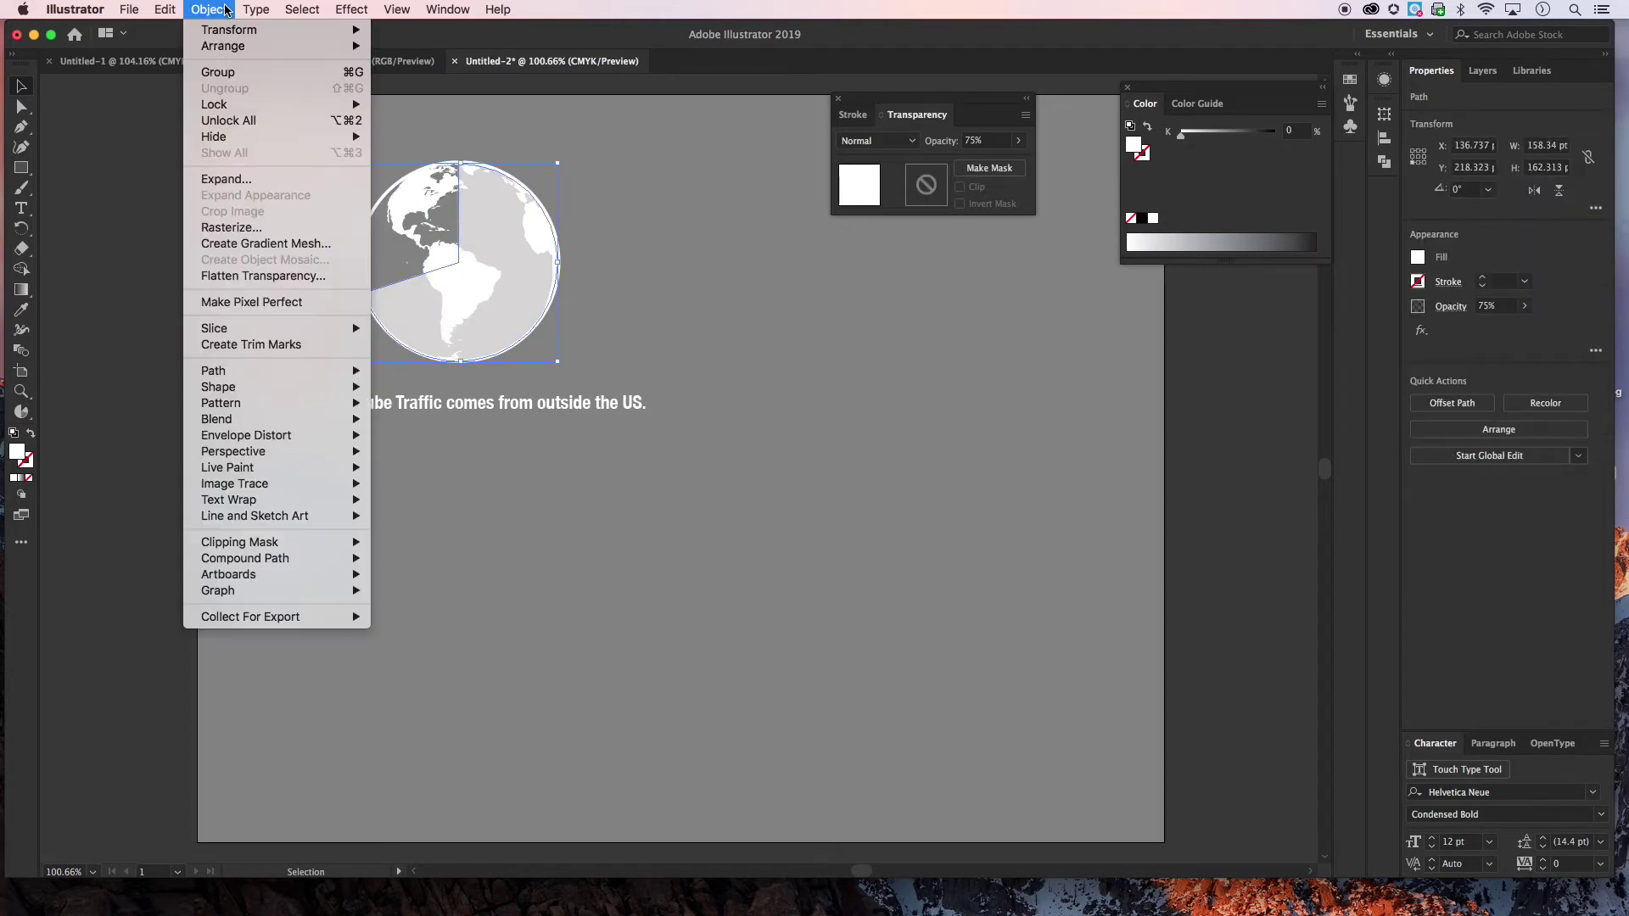
mouse_move(254, 46)
left_click(426, 47)
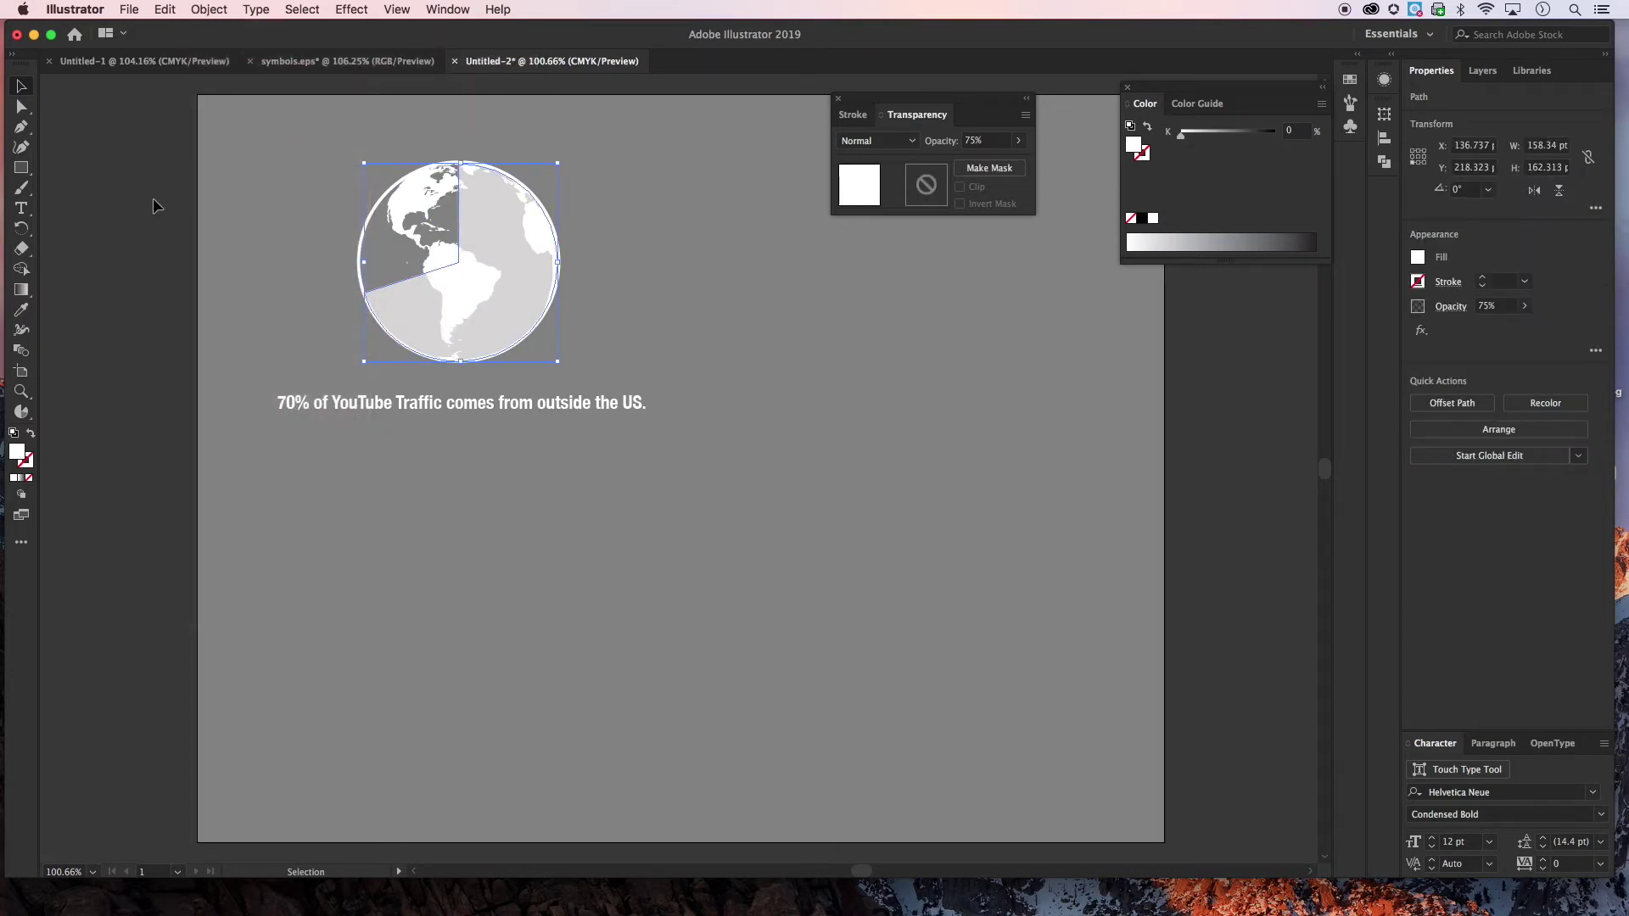
left_click(90, 229)
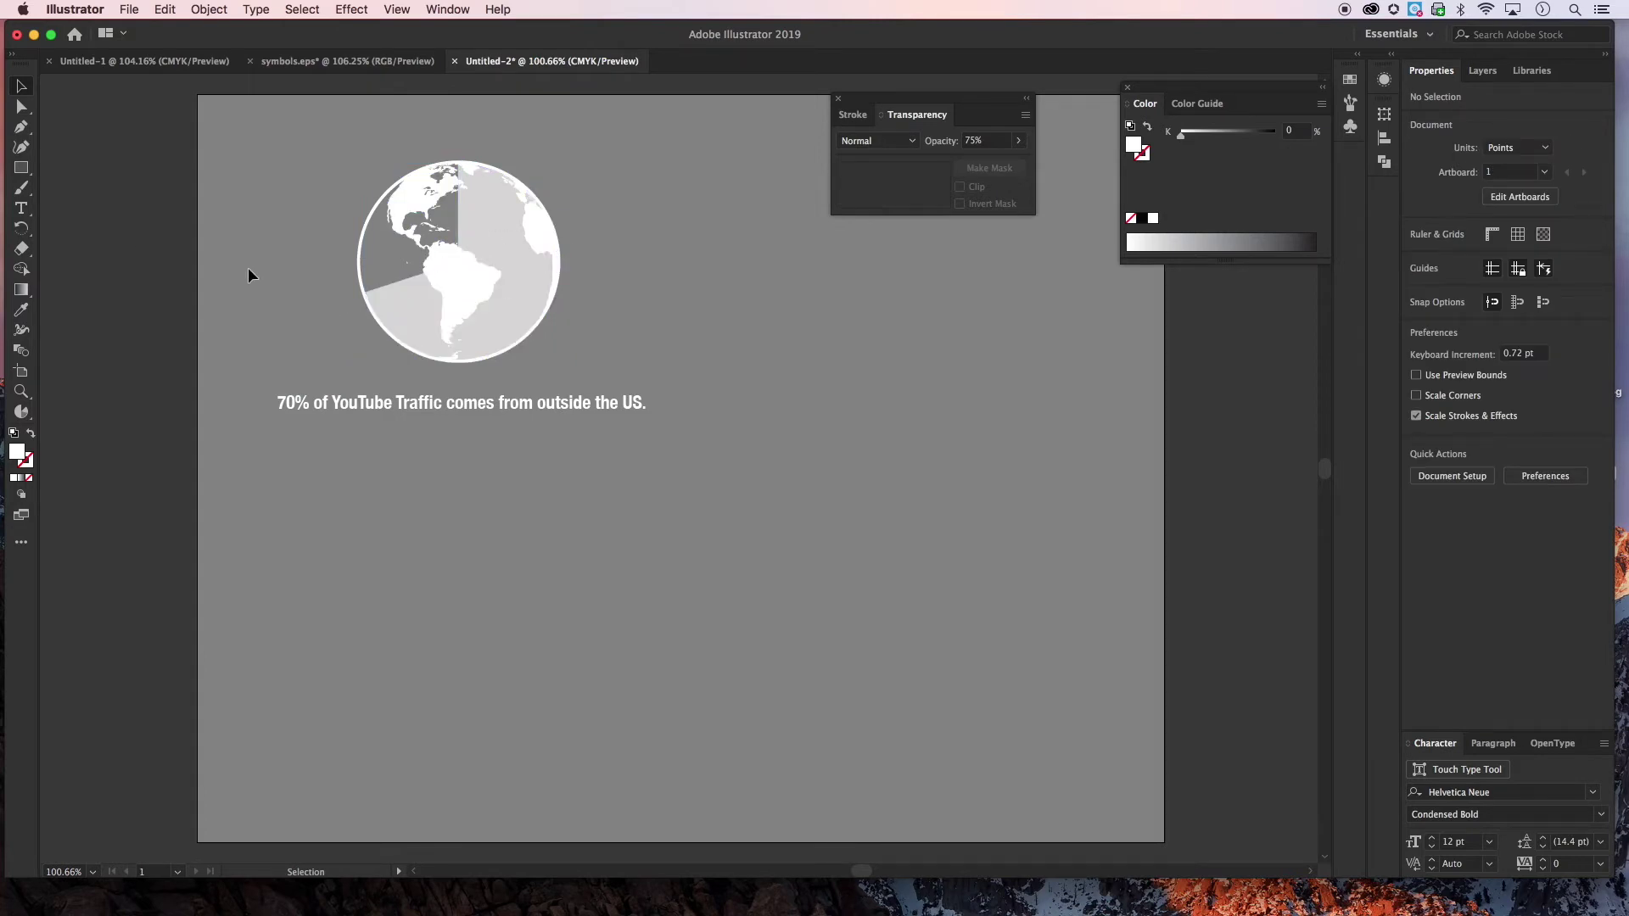
Fill the pie slice with CMYK red (0, 100, 100, 0) and nudge it 0.72 pt to the right within the globe outline
left_click(502, 223)
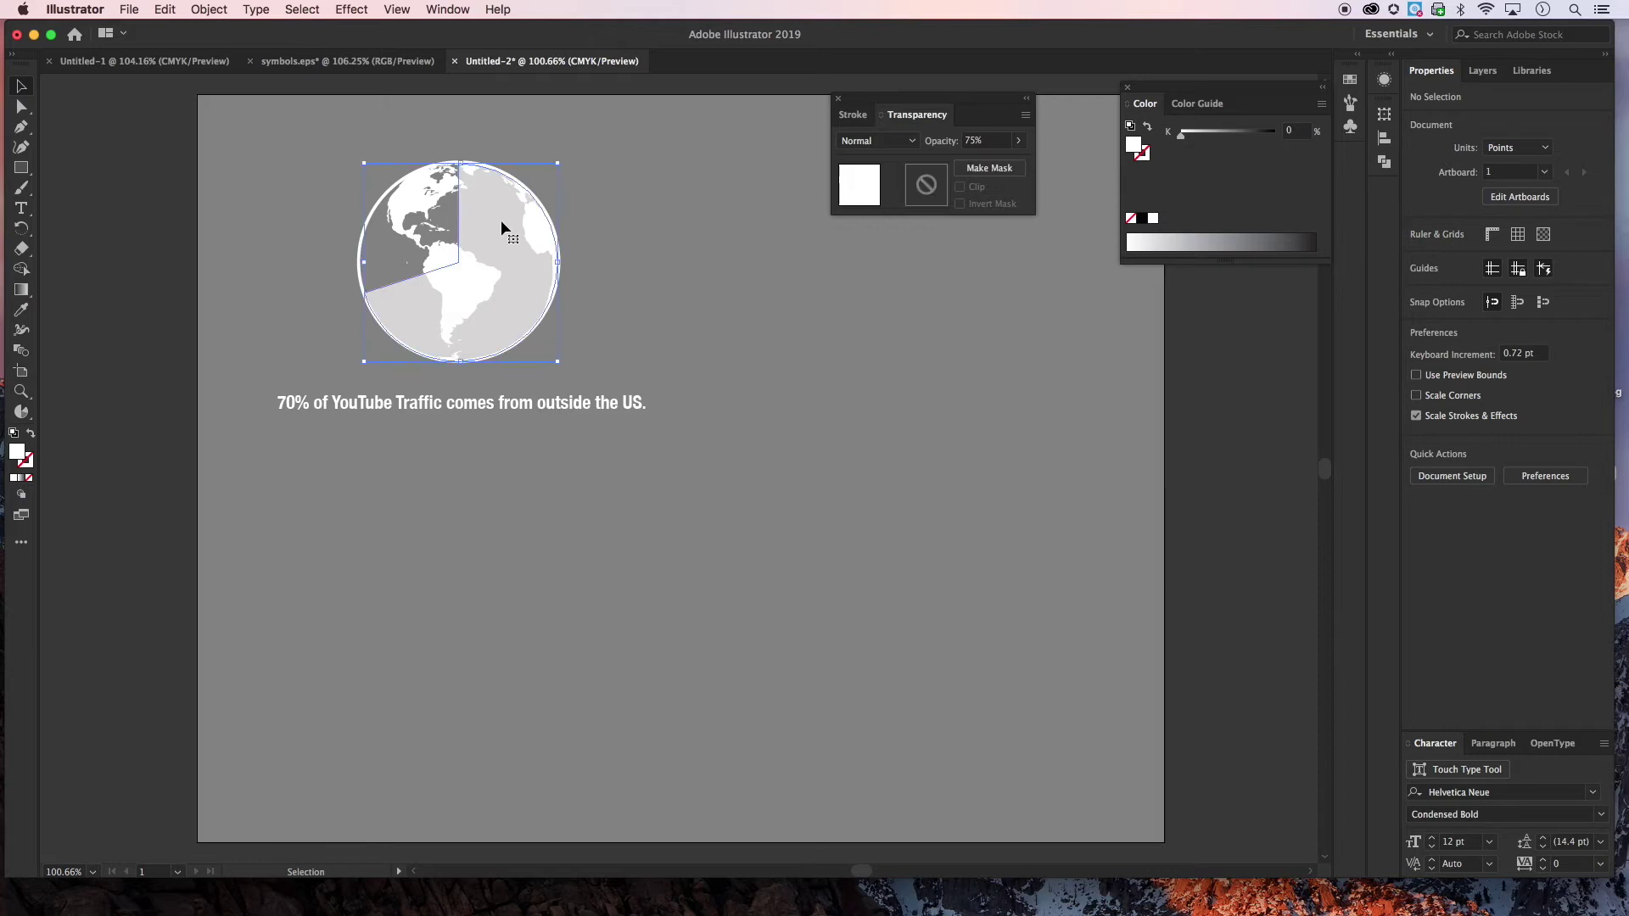
left_click(1321, 103)
left_click(1353, 179)
left_click_drag(1181, 155, 1275, 178)
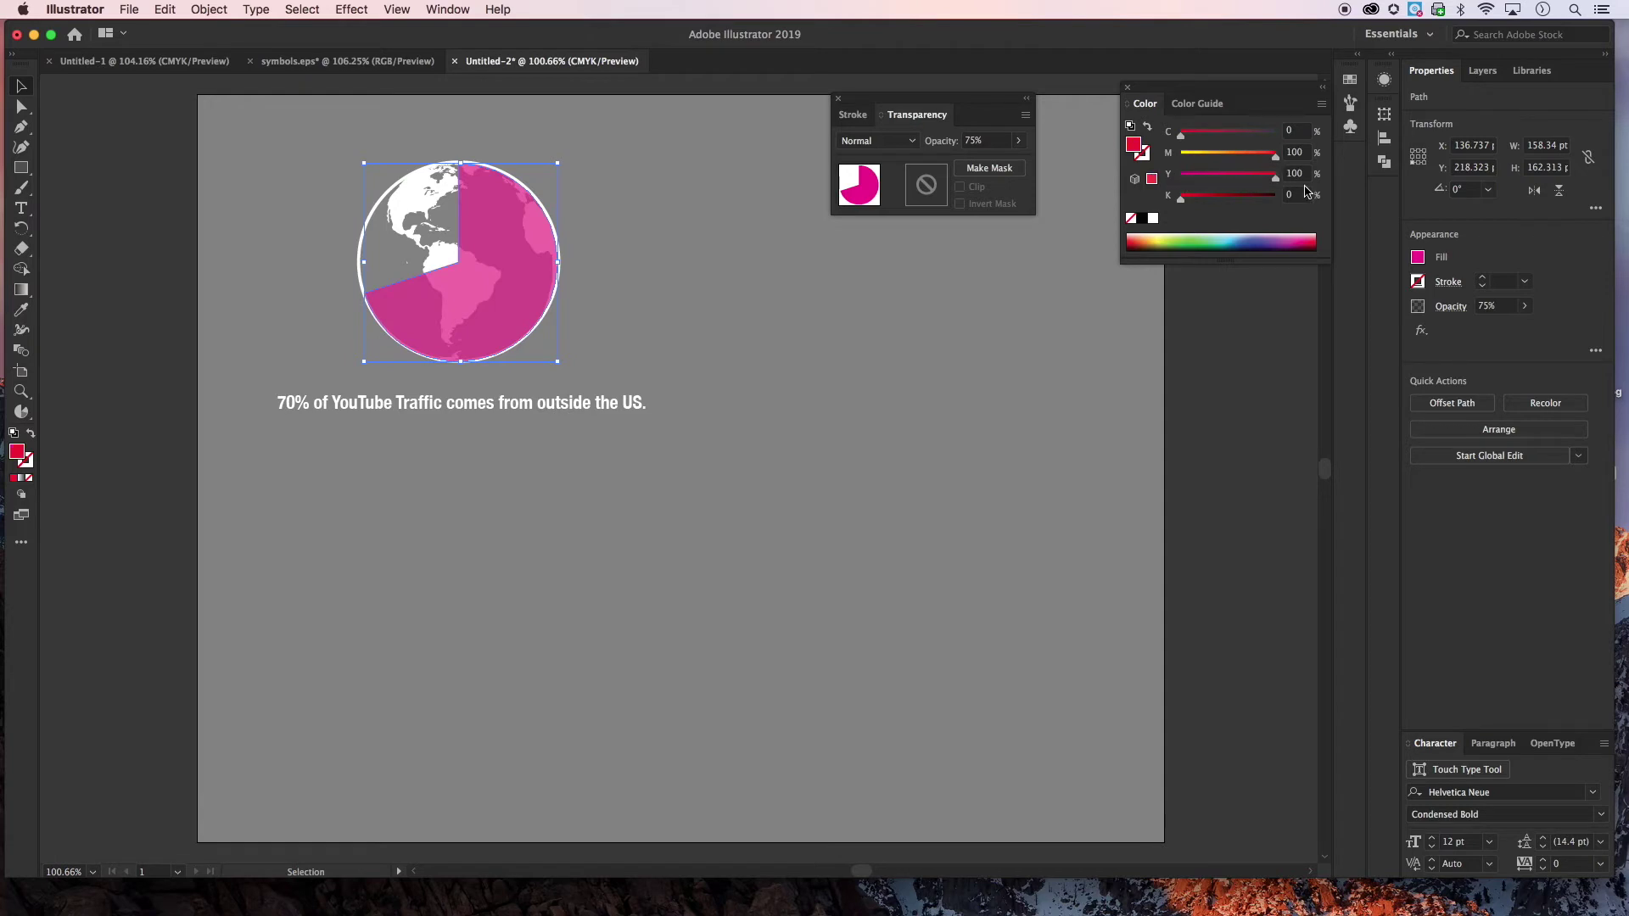
left_click(139, 265)
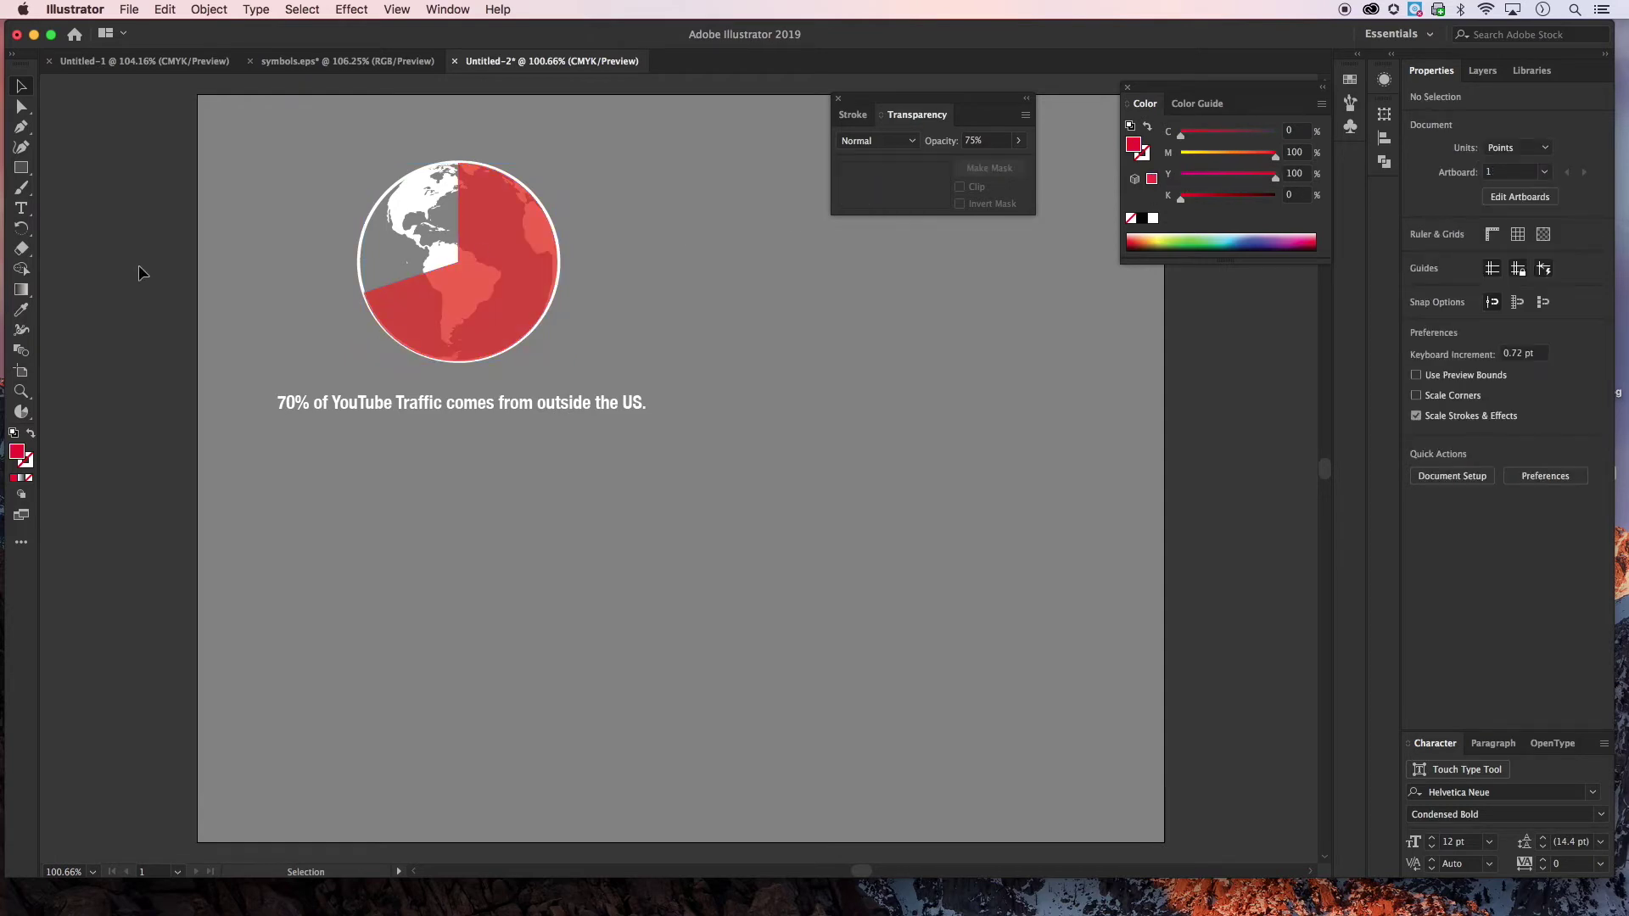
left_click(492, 244)
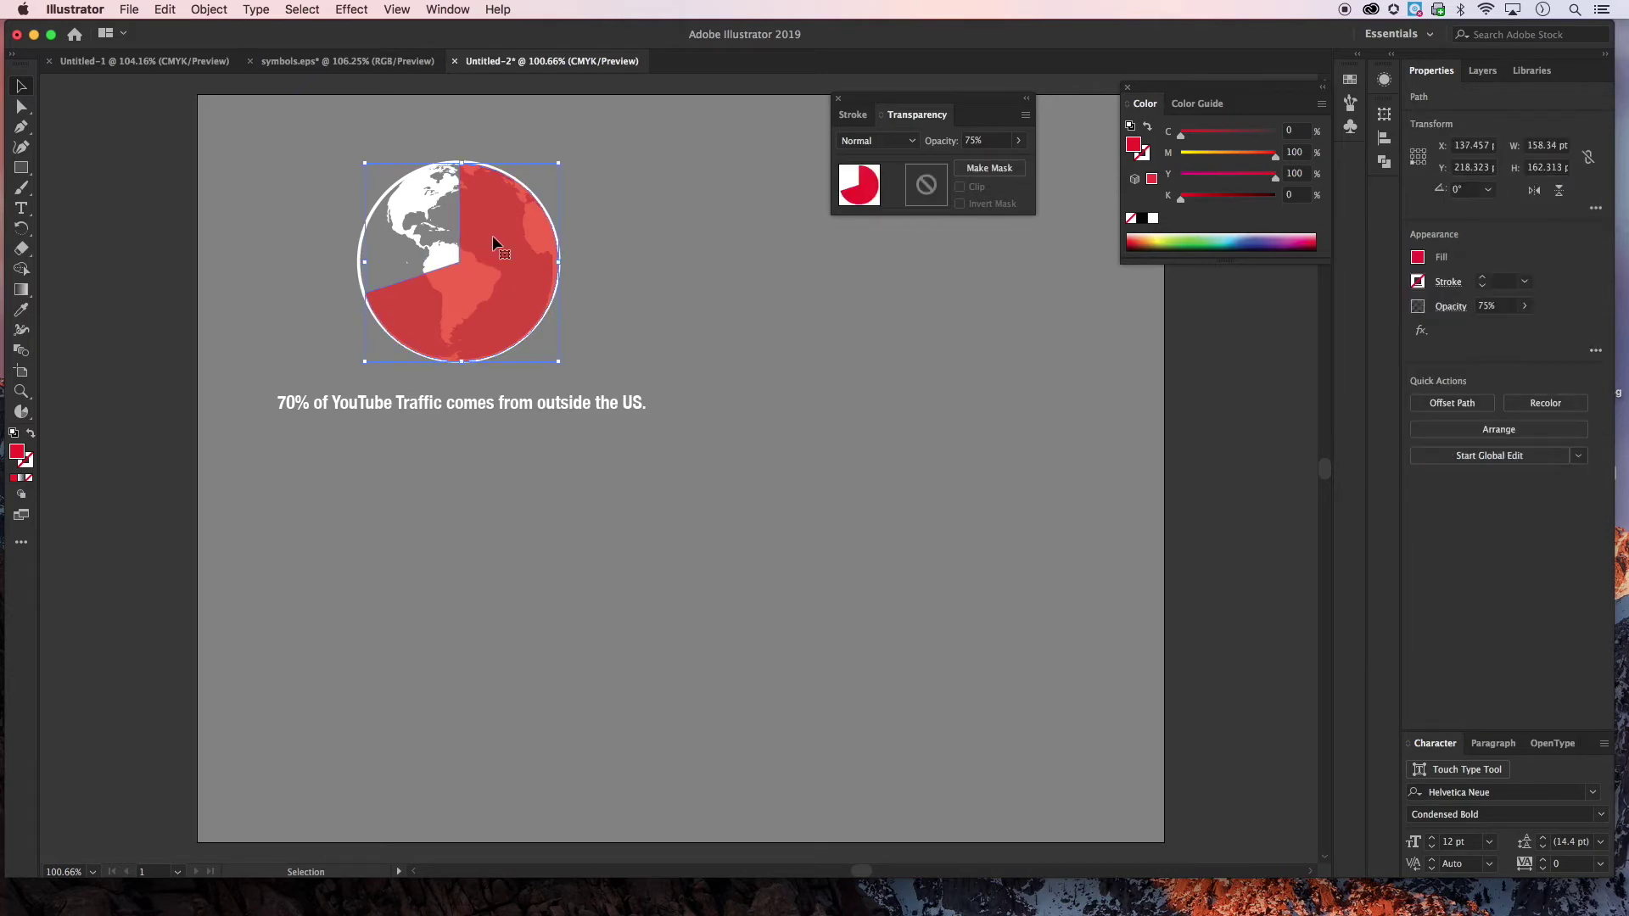
left_click(135, 268)
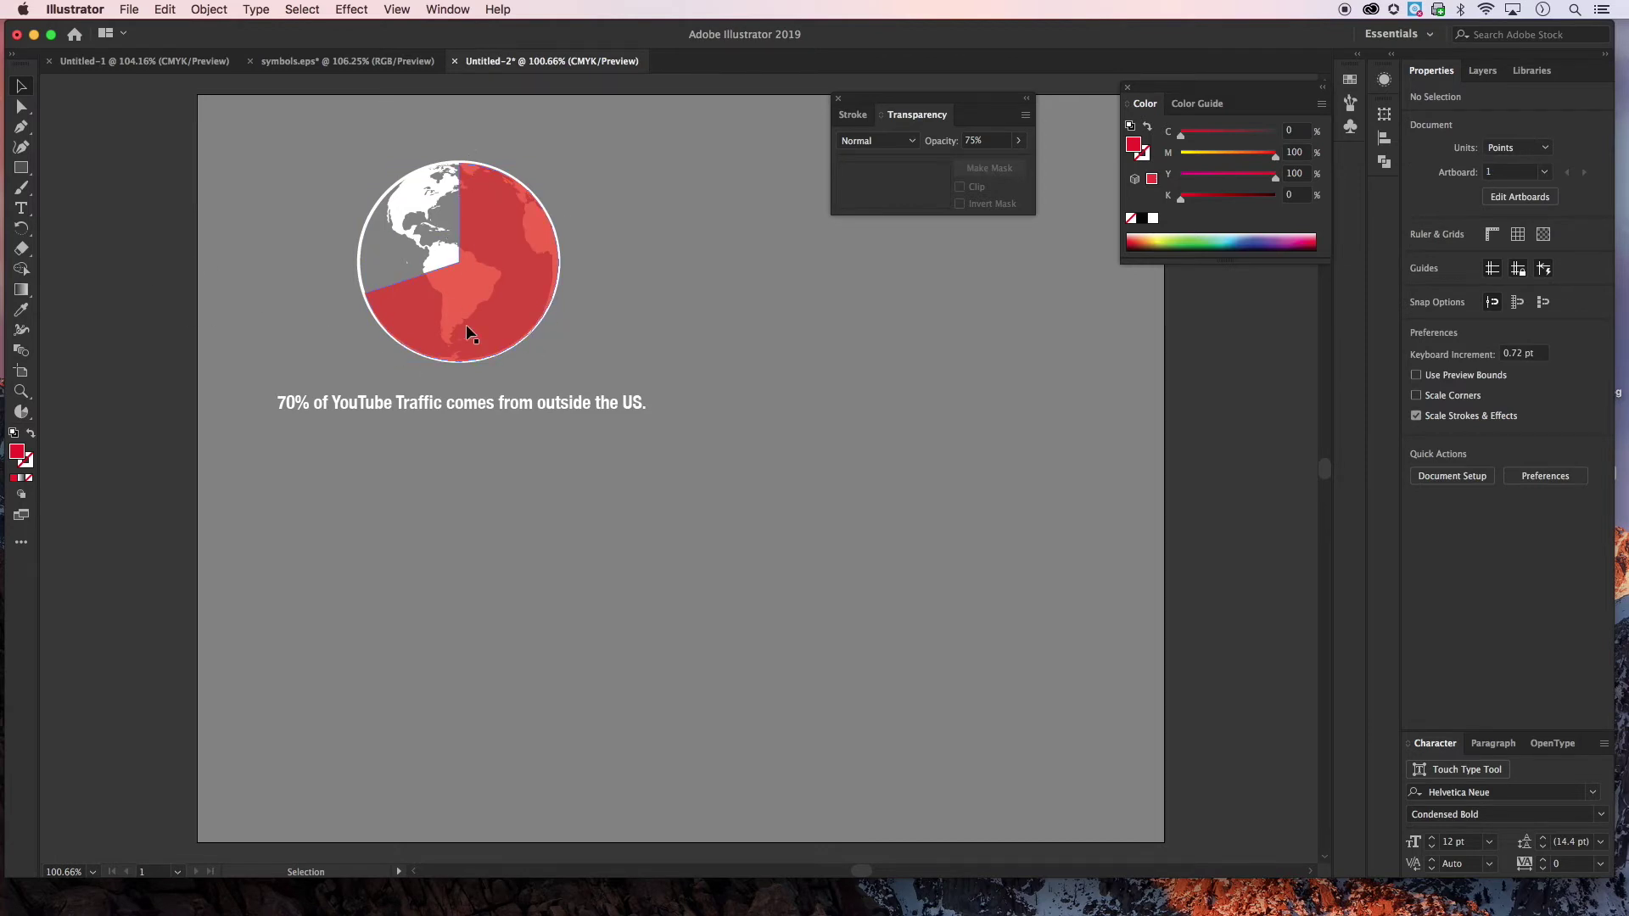
Break the traffic statistic into two lines before "from outside the US." and centre-align the text
double_click(498, 401)
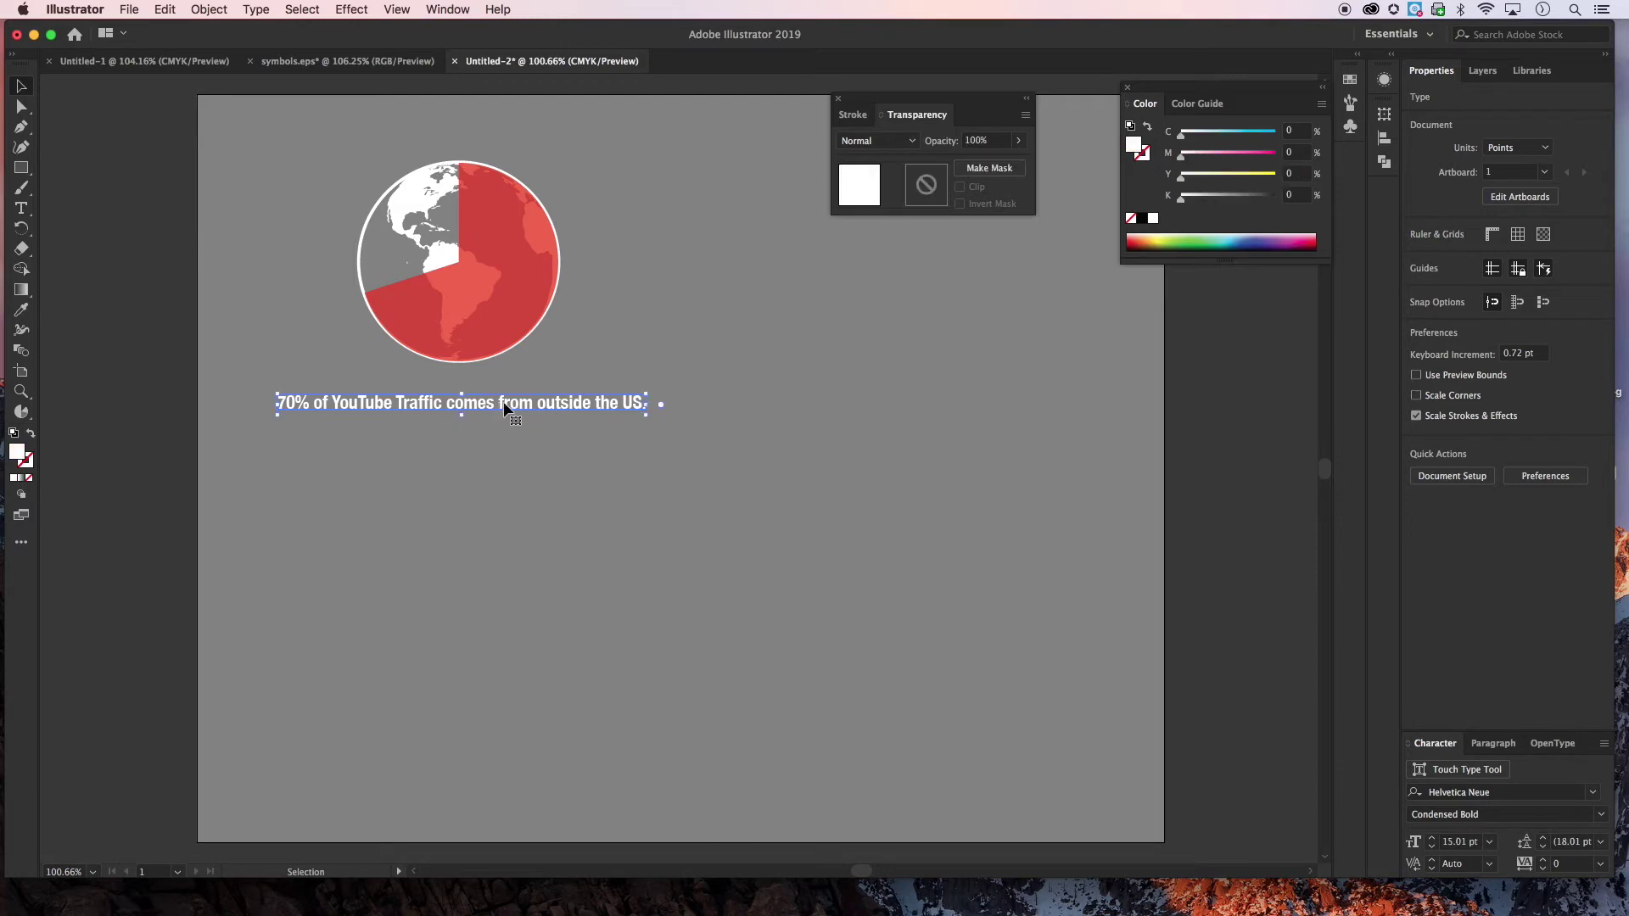
left_click(499, 401)
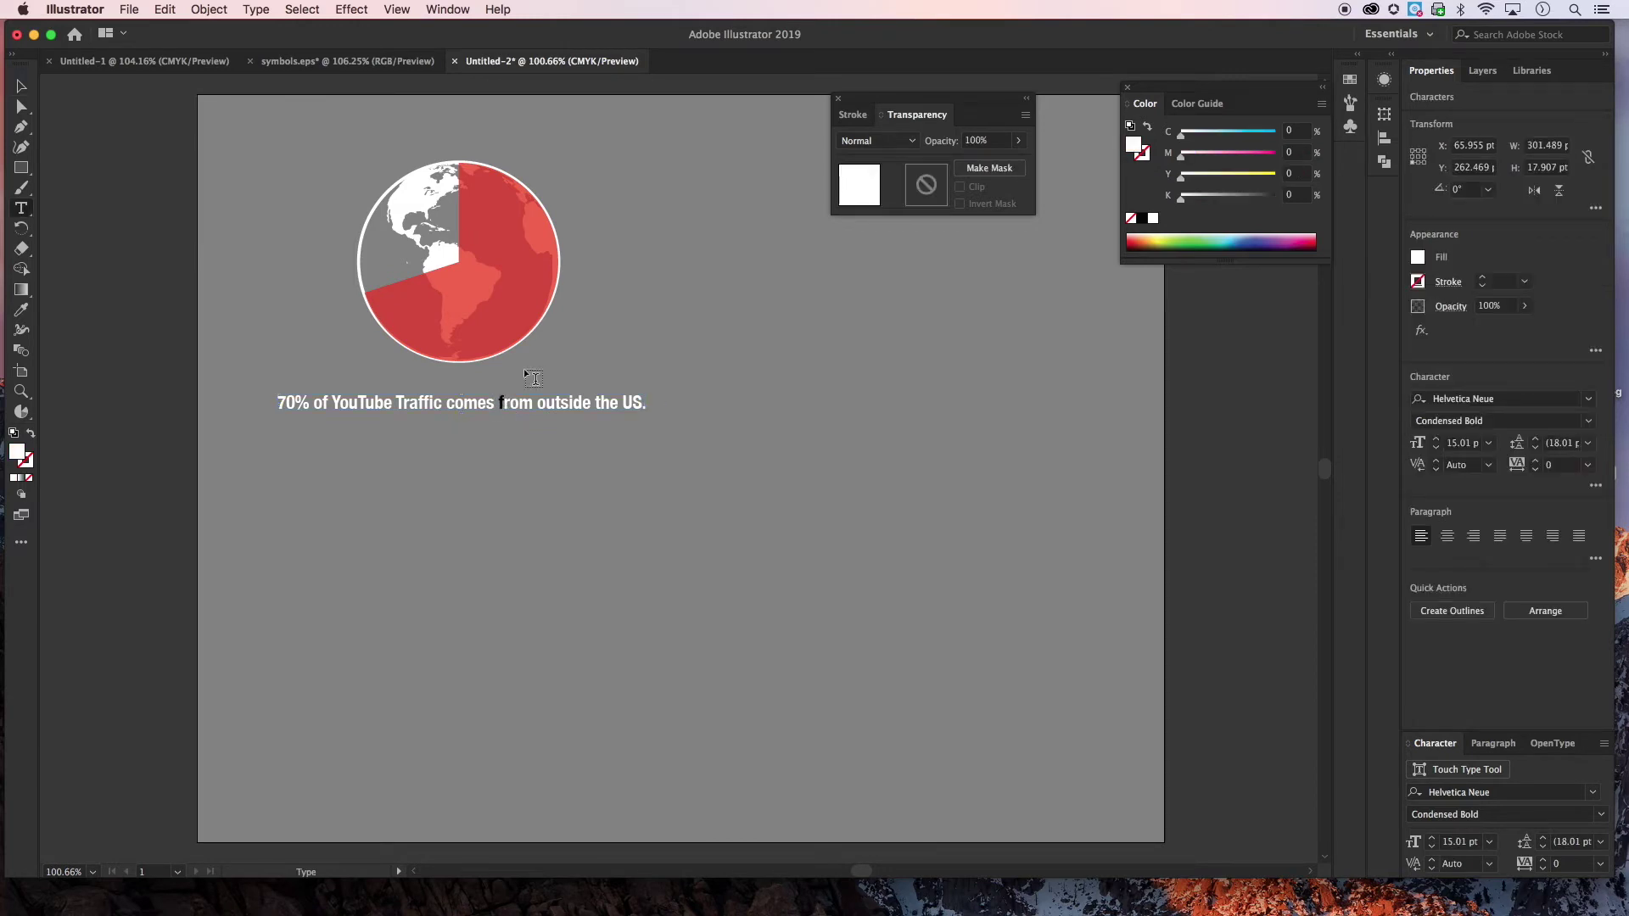
key("Return")
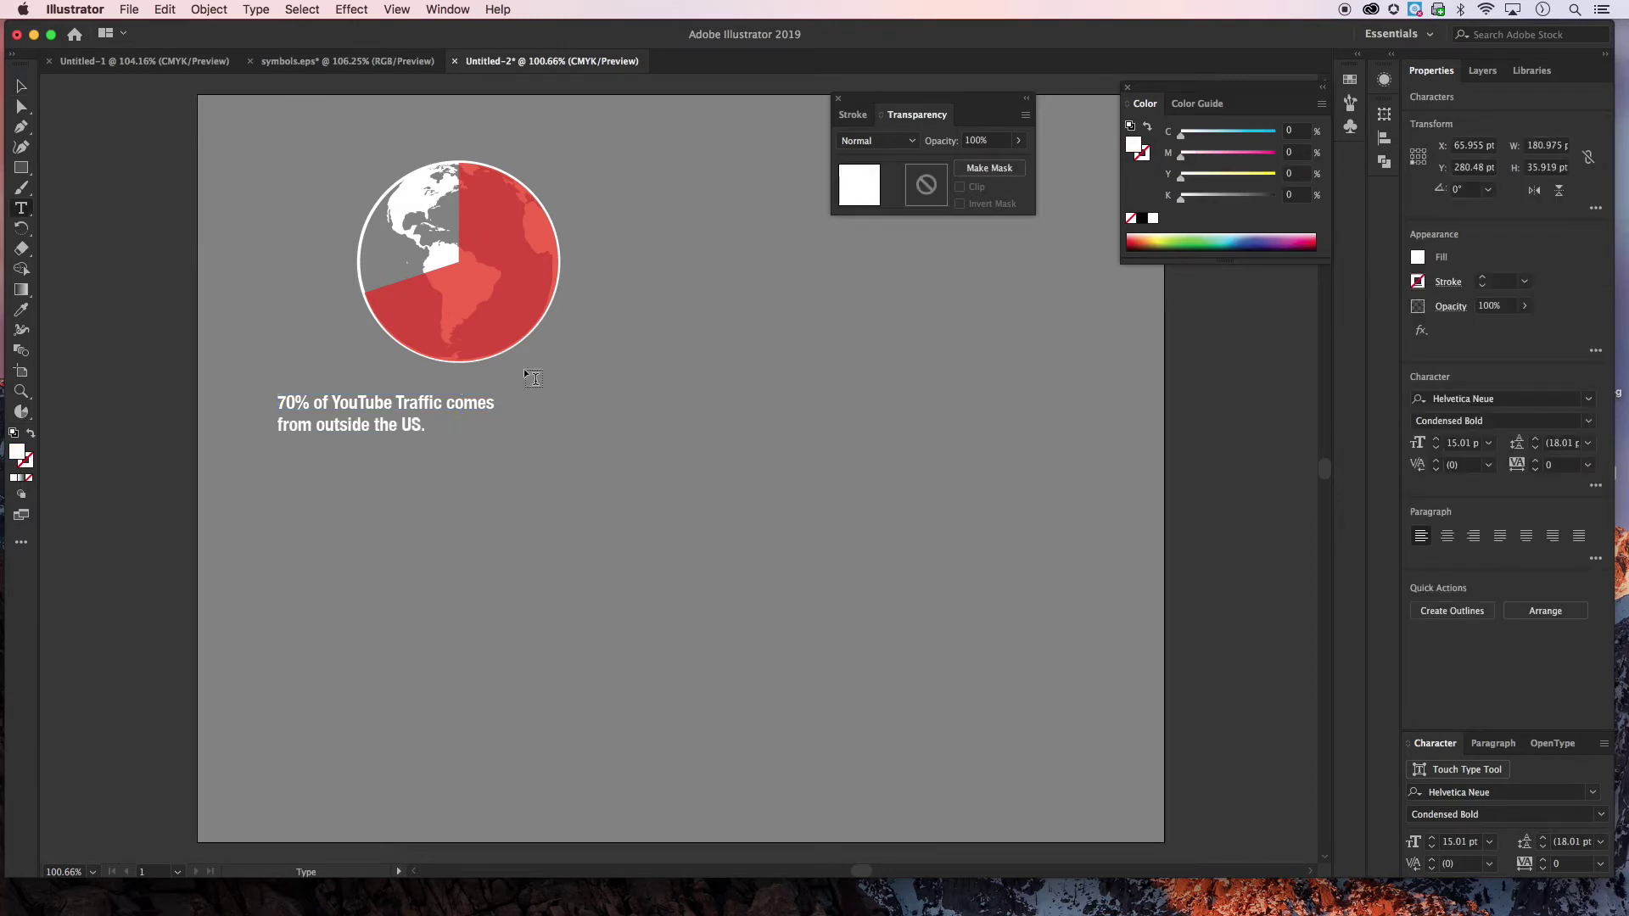
left_click(20, 85)
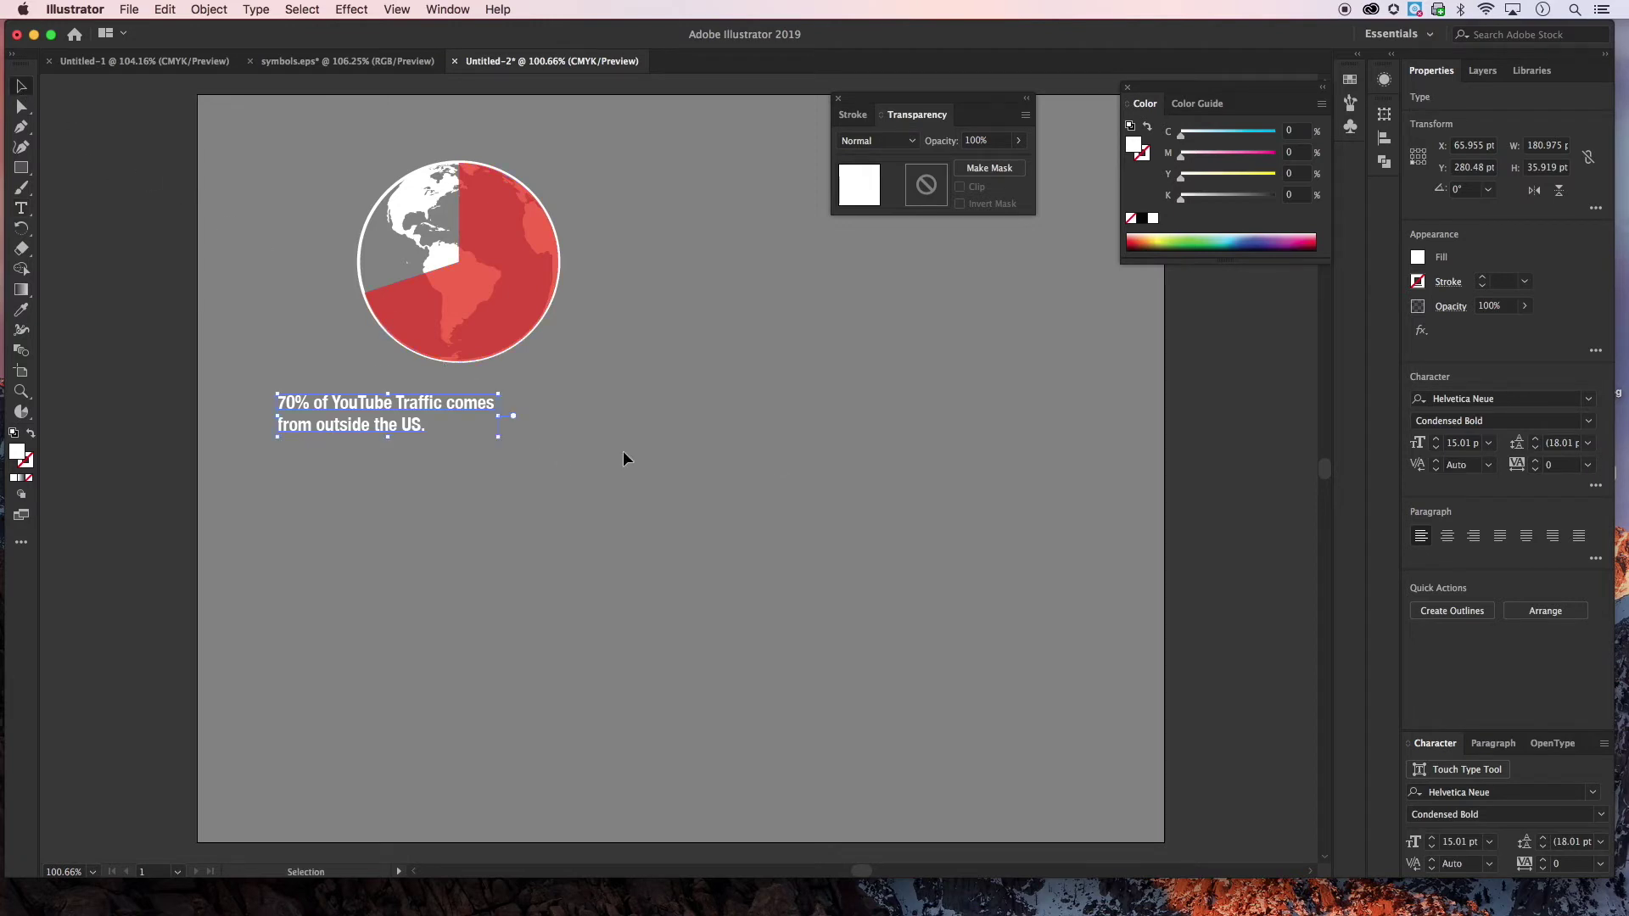
left_click(1448, 535)
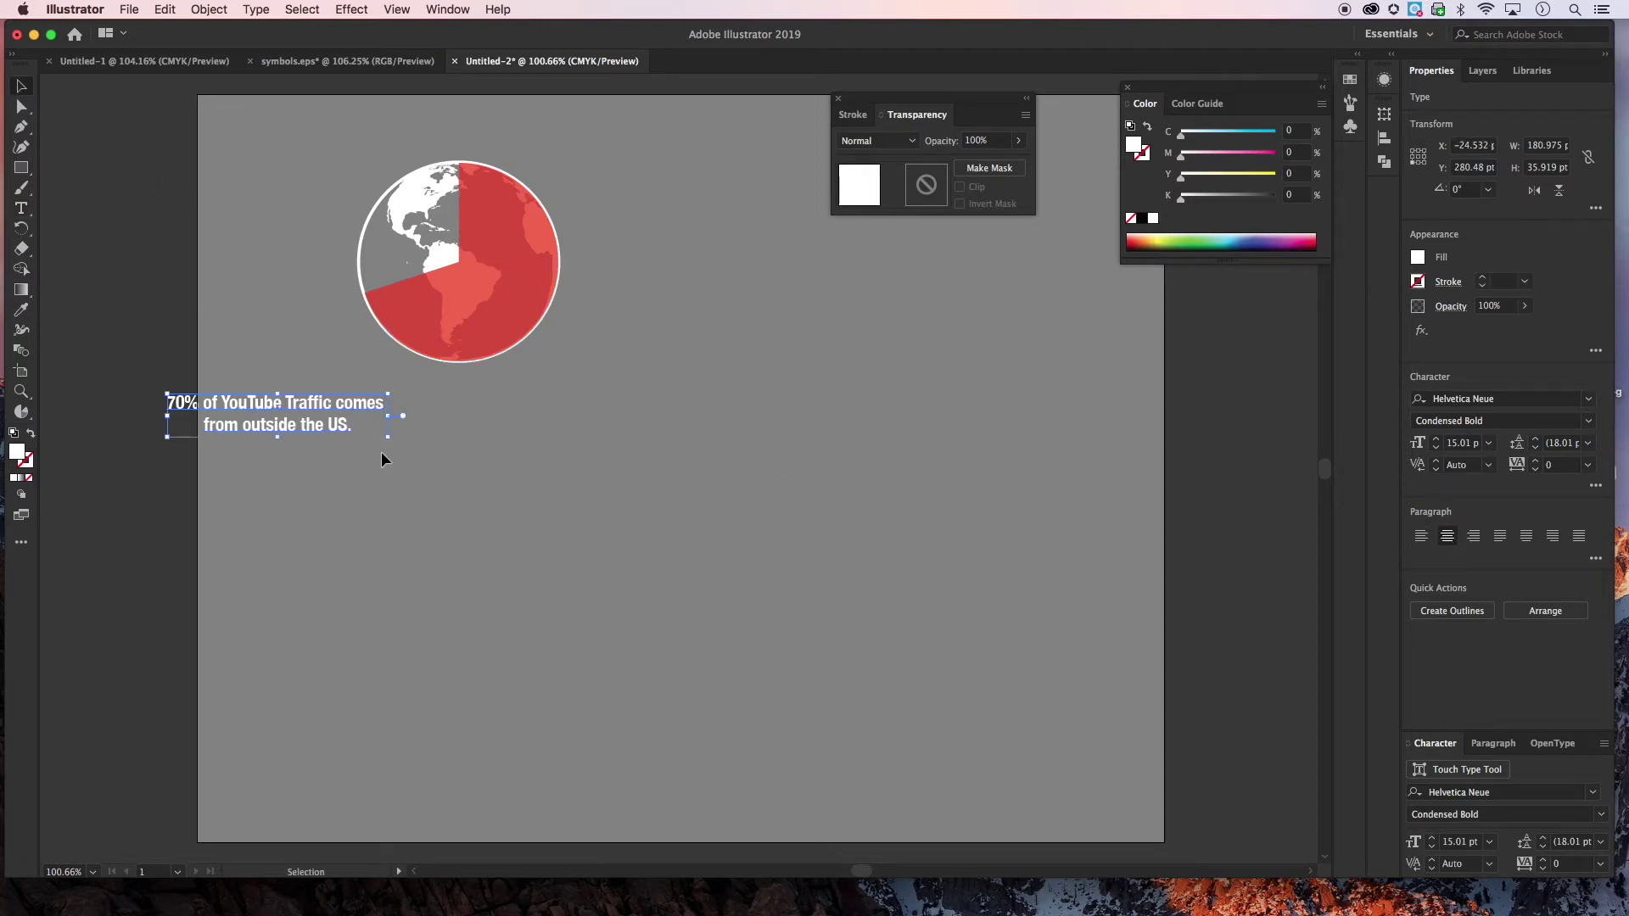
Move the two-line traffic caption to the right until it is centred beneath the globe
left_click_drag(272, 406, 443, 390)
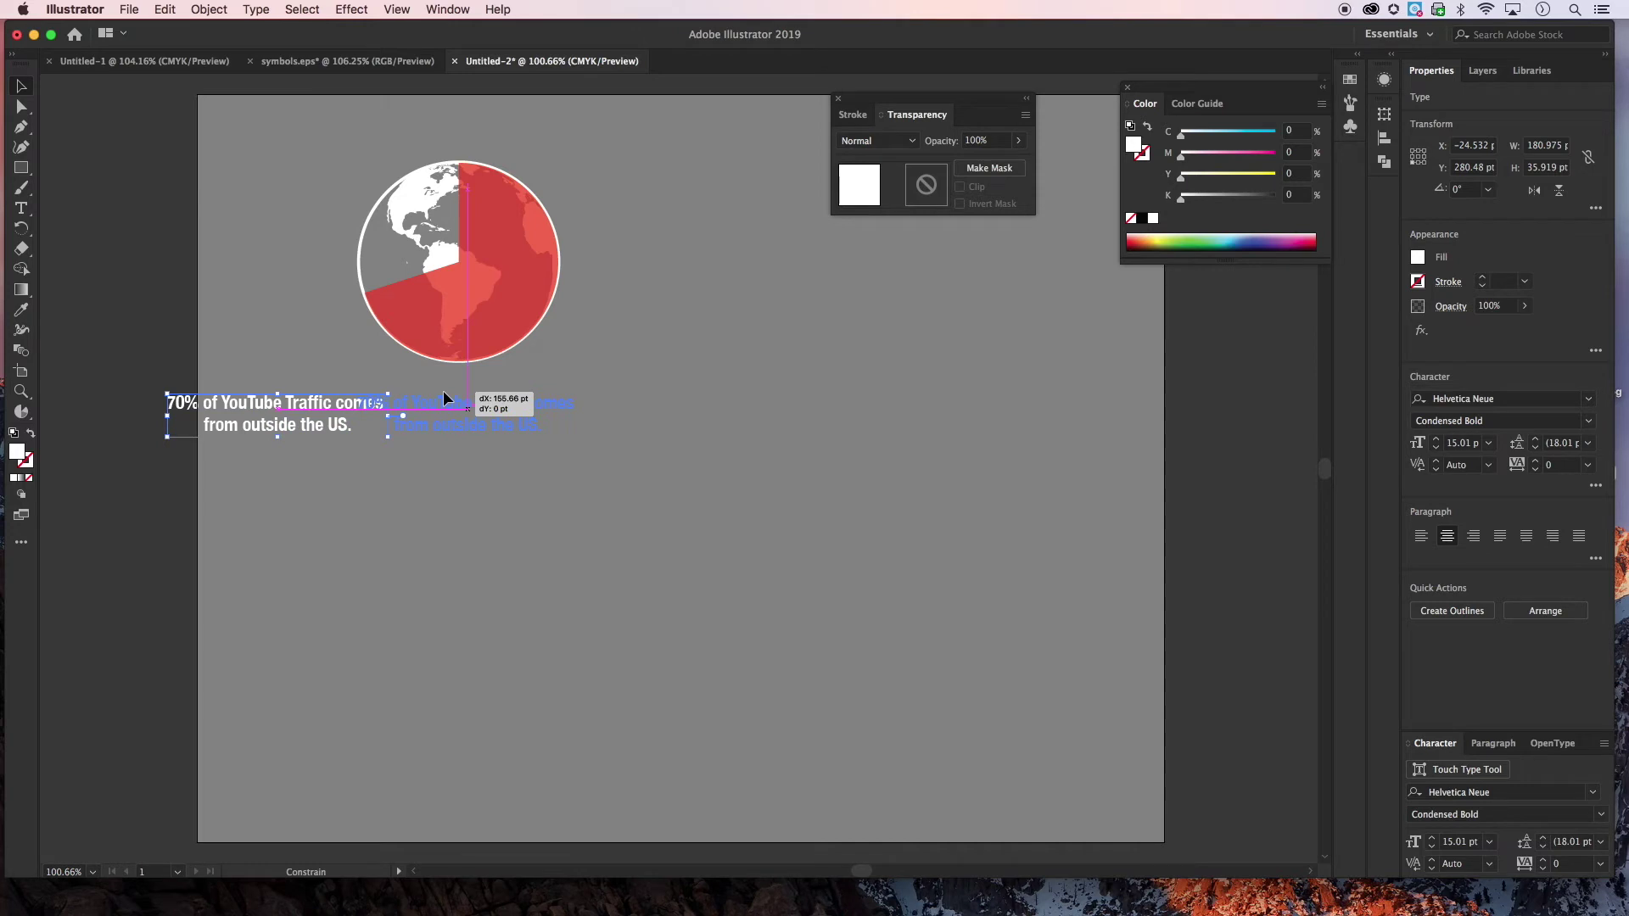
left_click(155, 323)
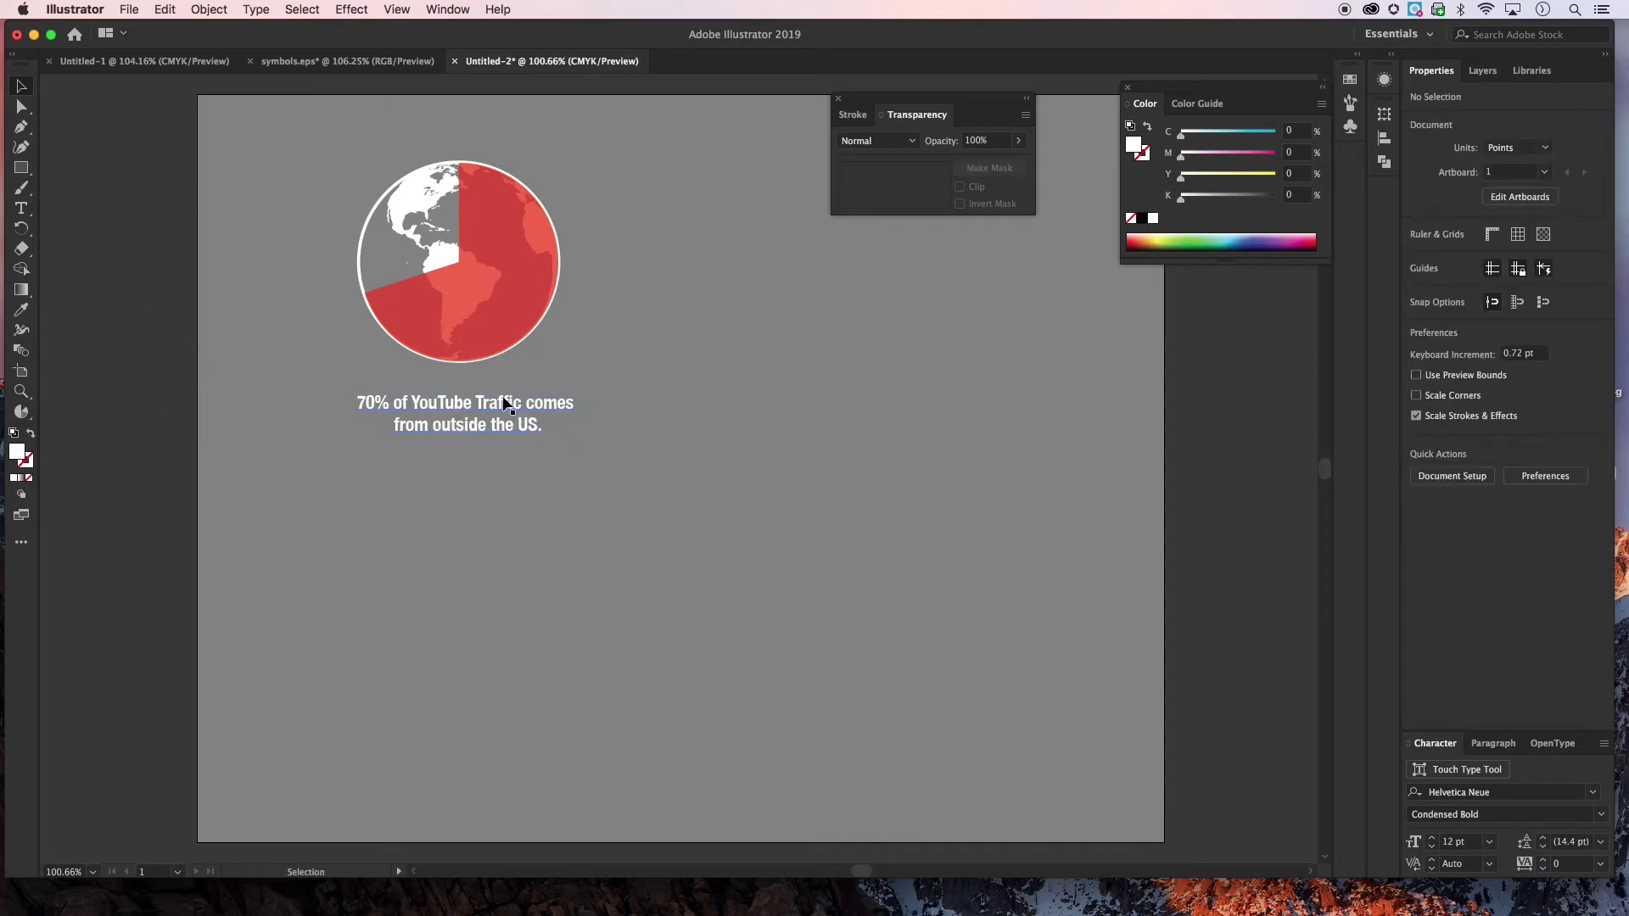
left_click_drag(533, 407, 523, 404)
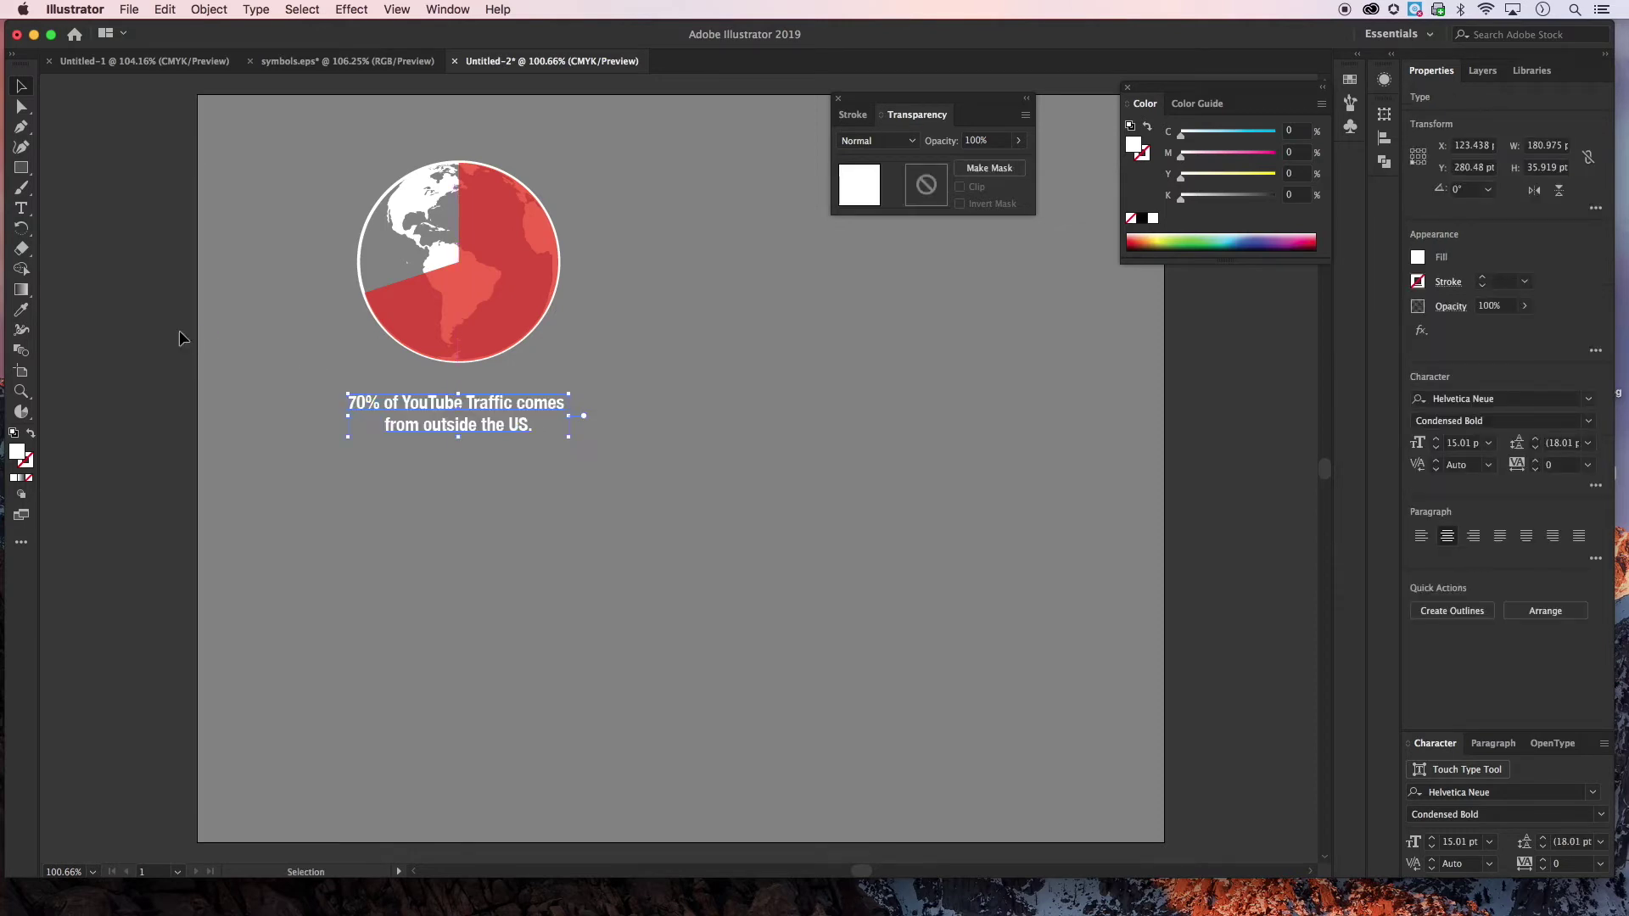
left_click(193, 355)
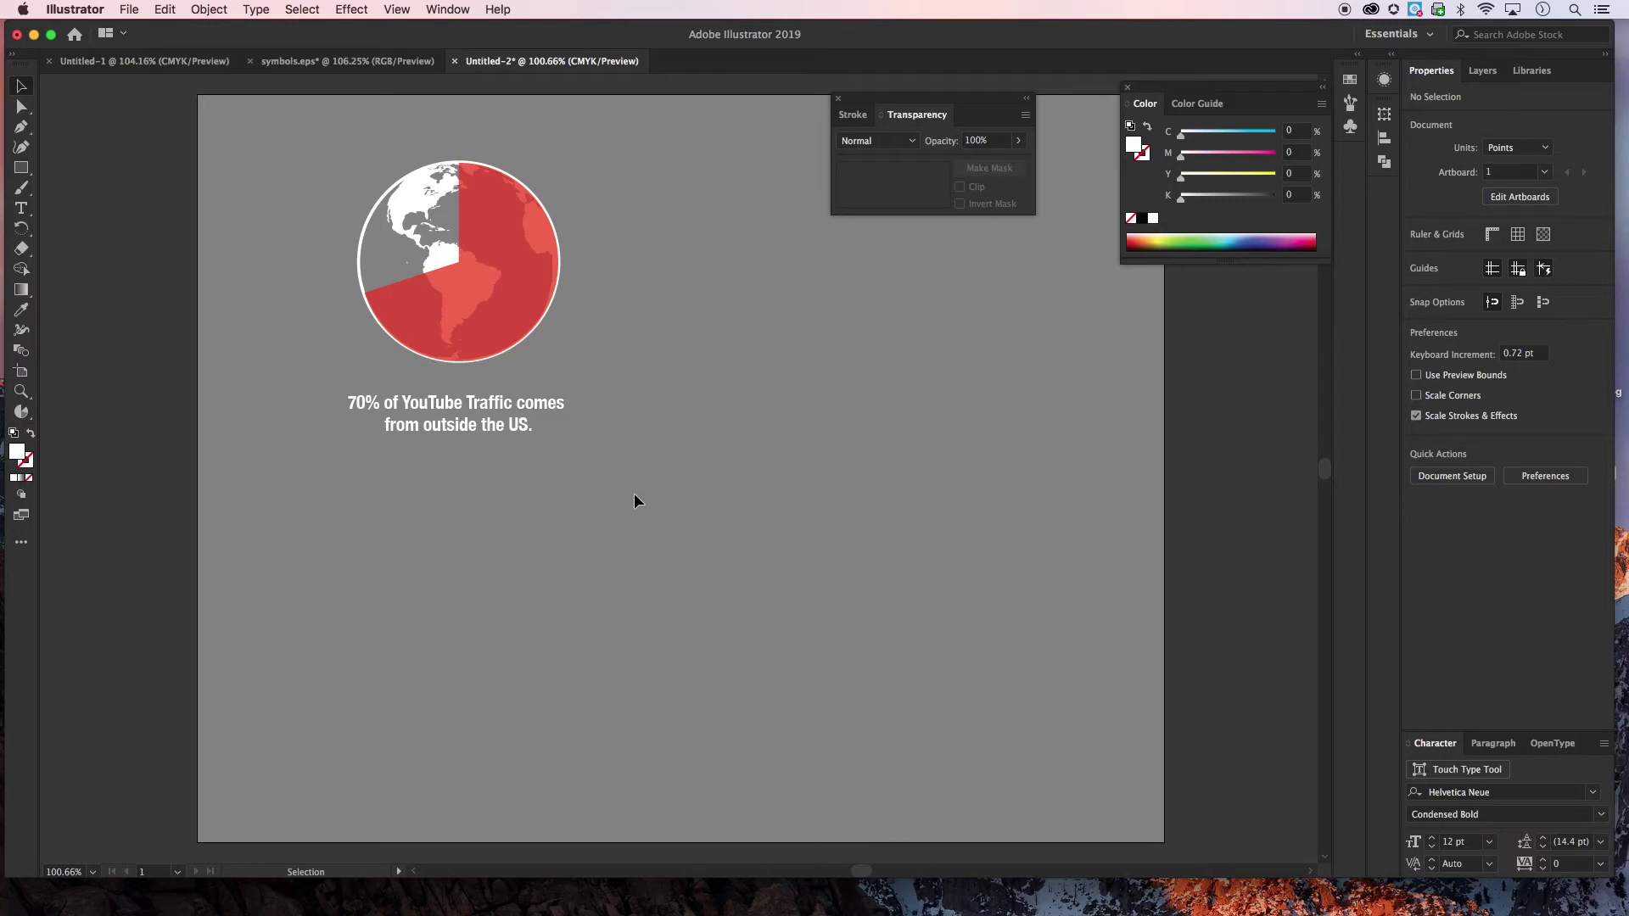
Move the globe, red slice and caption together down to the artboard's left side, and place the Transparency settings clear of the artwork area
left_click_drag(633, 495, 512, 272)
left_click_drag(505, 327, 500, 376)
left_click_drag(450, 379, 440, 423)
left_click(156, 368)
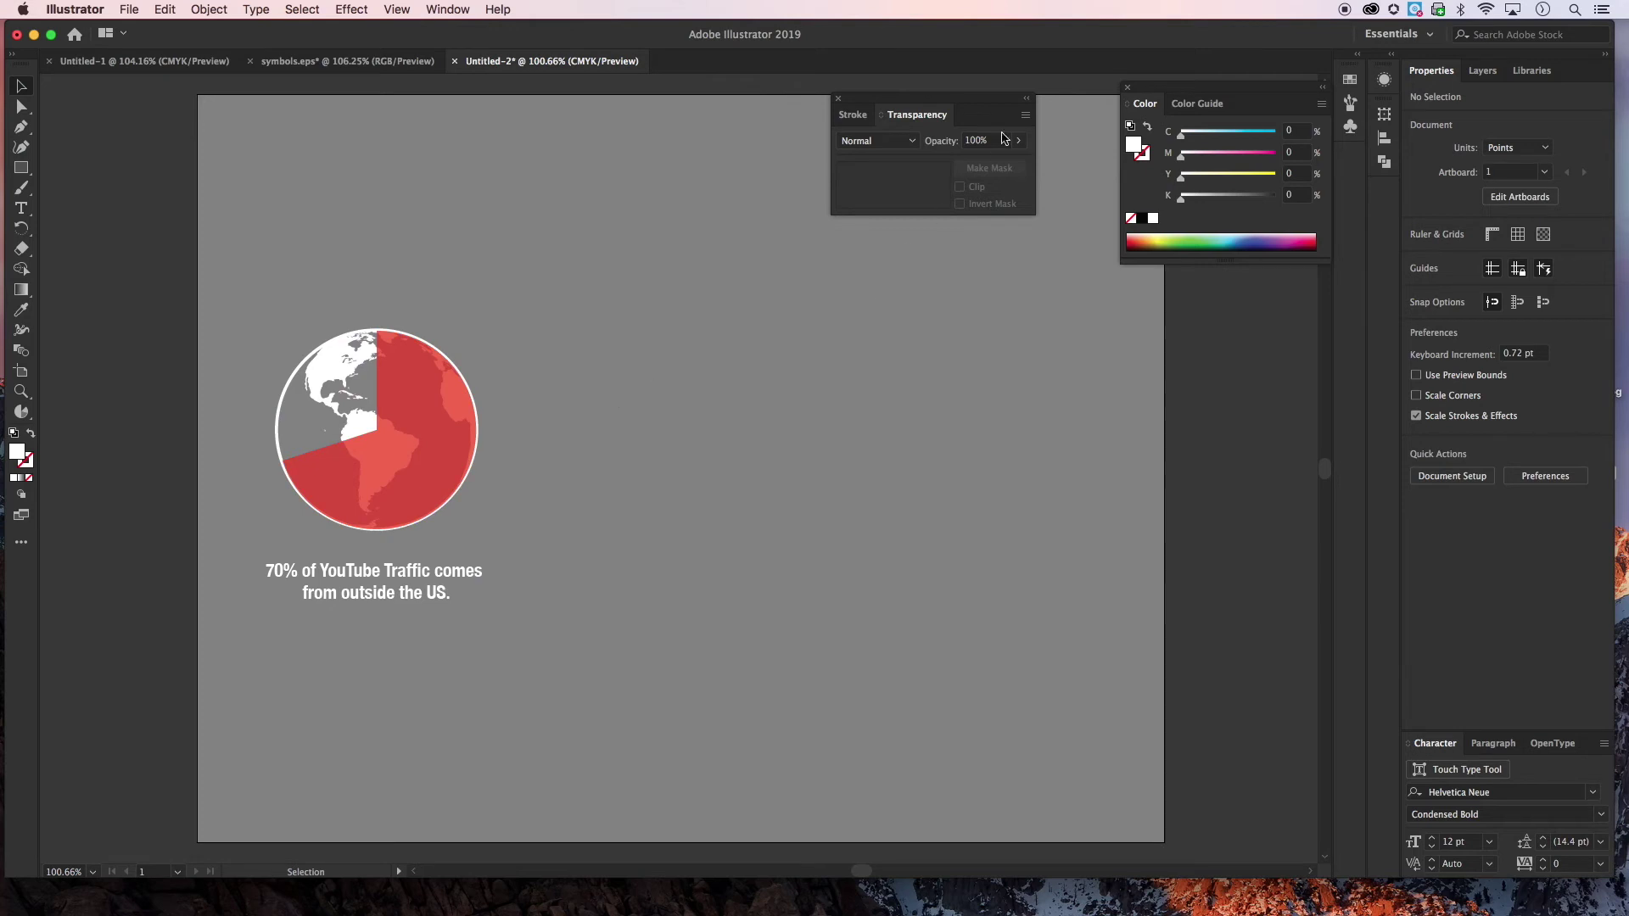
mouse_move(967, 106)
left_mouse_down()
mouse_move(1164, 329)
mouse_move(1264, 304)
left_mouse_up()
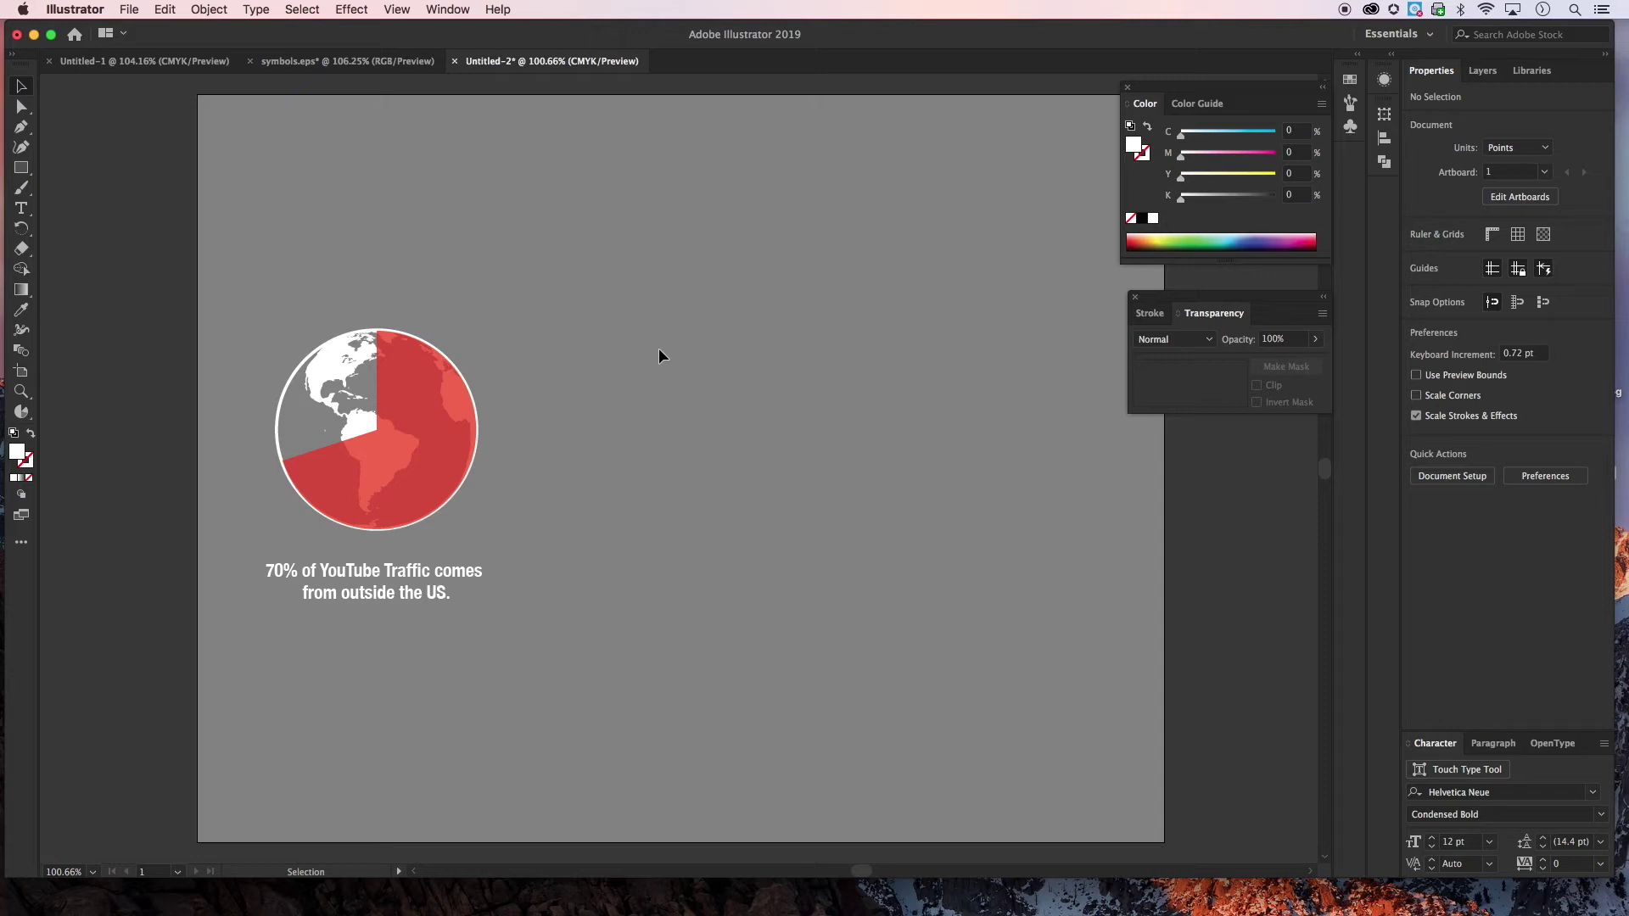
Switch to the data file in TextEdit and copy the average daily subscribers heading with its 2019, 2018 and 2017 lines
left_click_drag(496, 44, 527, 465)
left_click(930, 164)
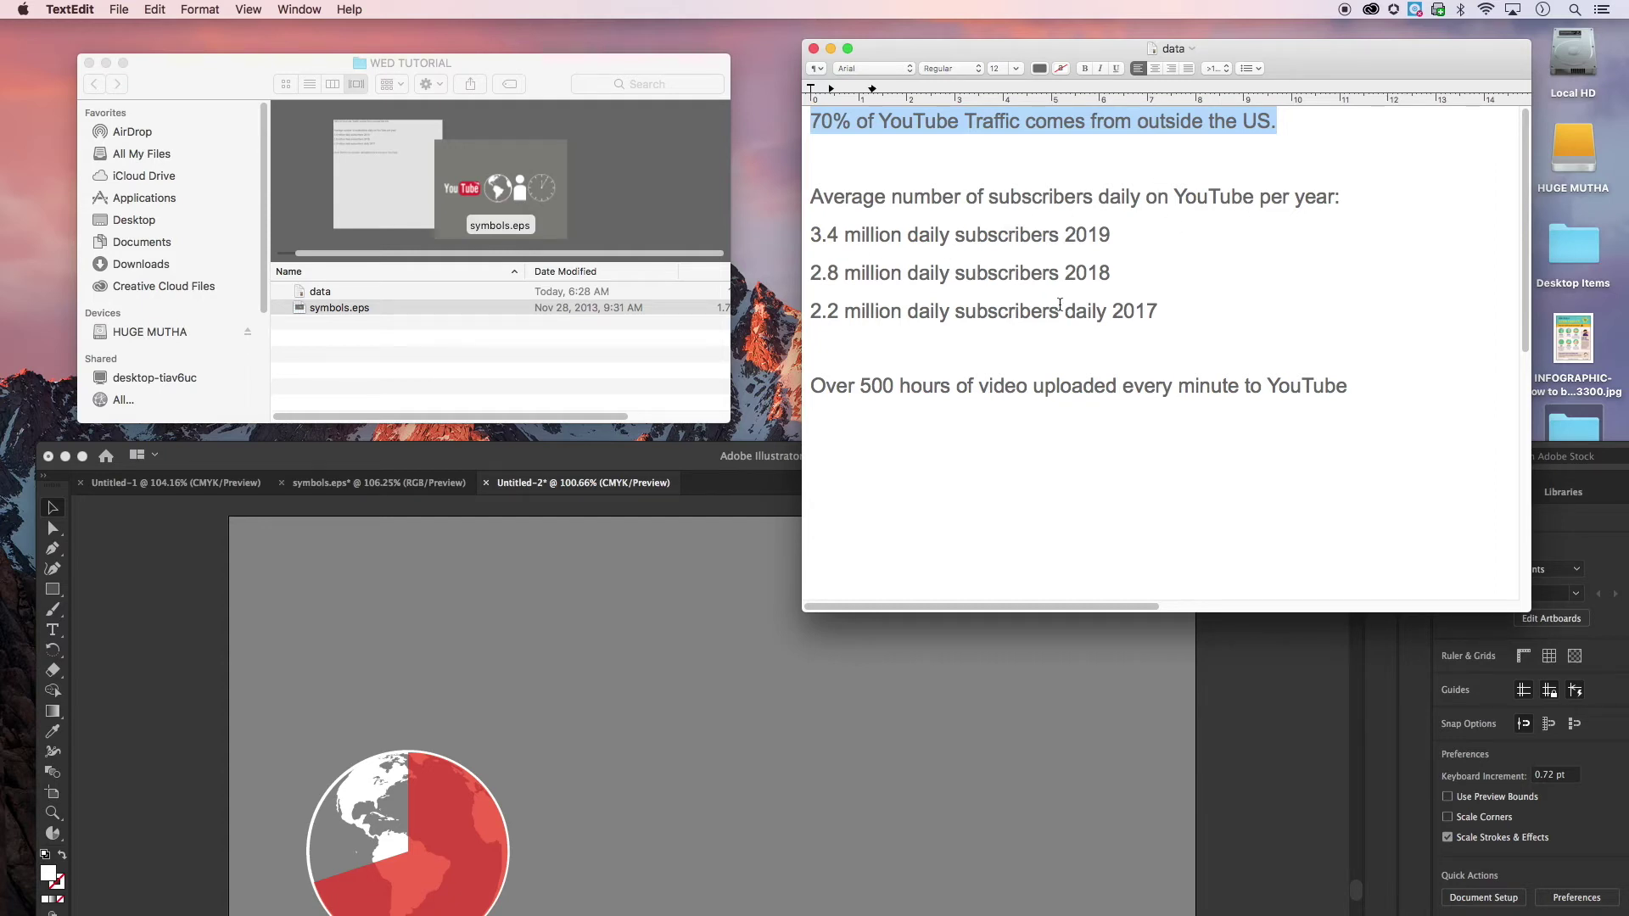
left_click_drag(1163, 313, 792, 208)
key("super+c")
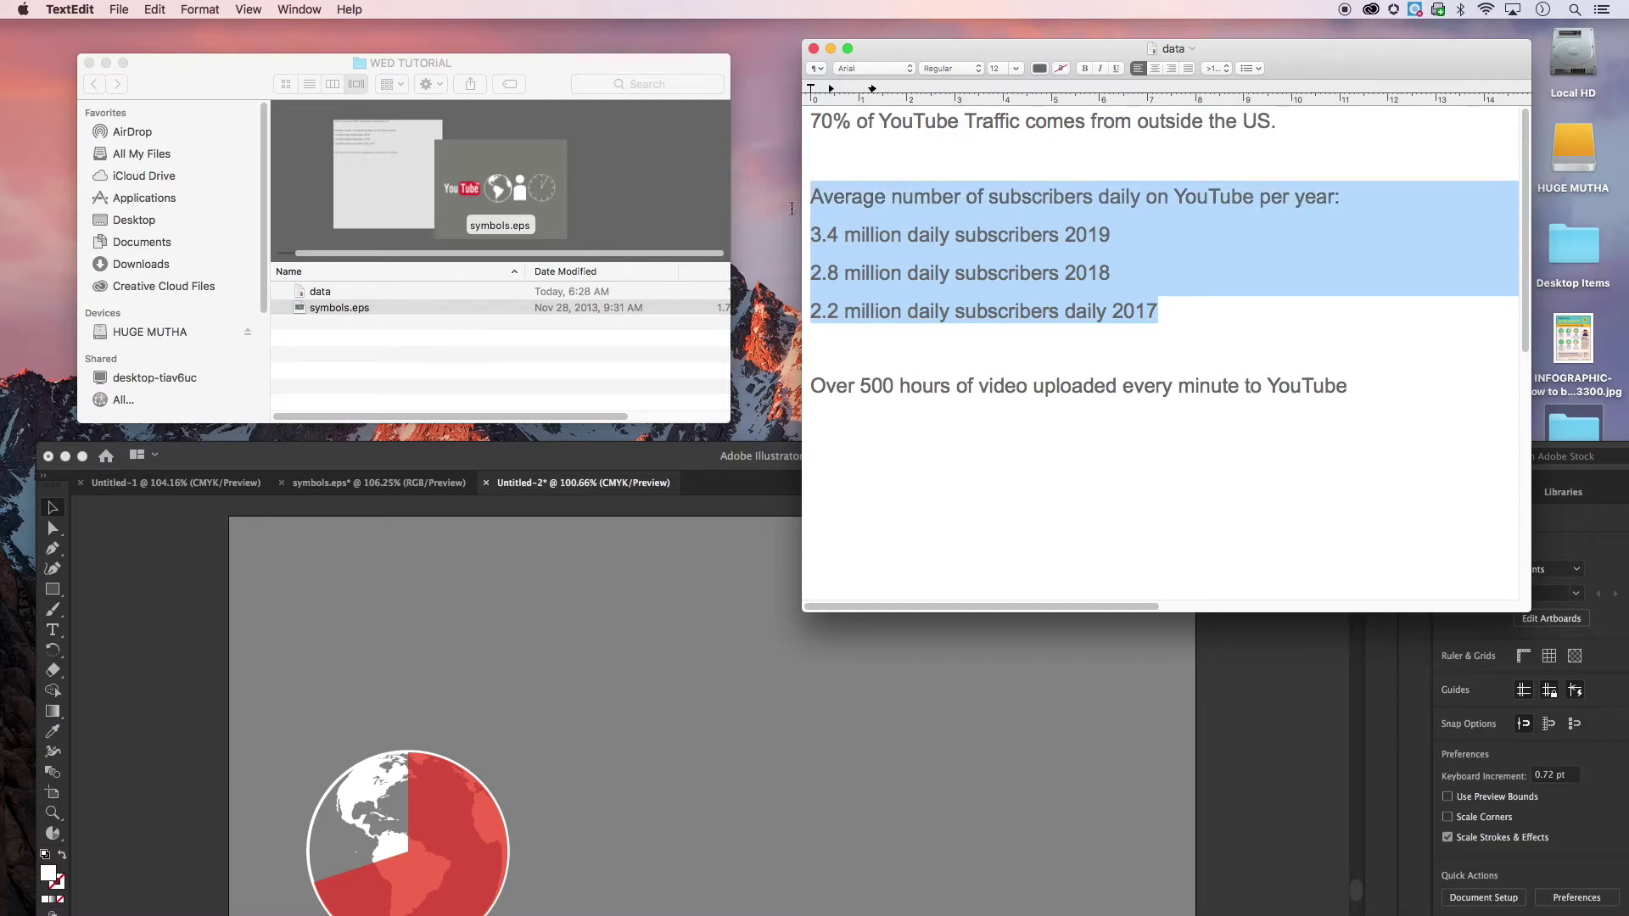
Return to Illustrator, paste the four lines of subscriber text and place them to the right of the globe
left_click(644, 456)
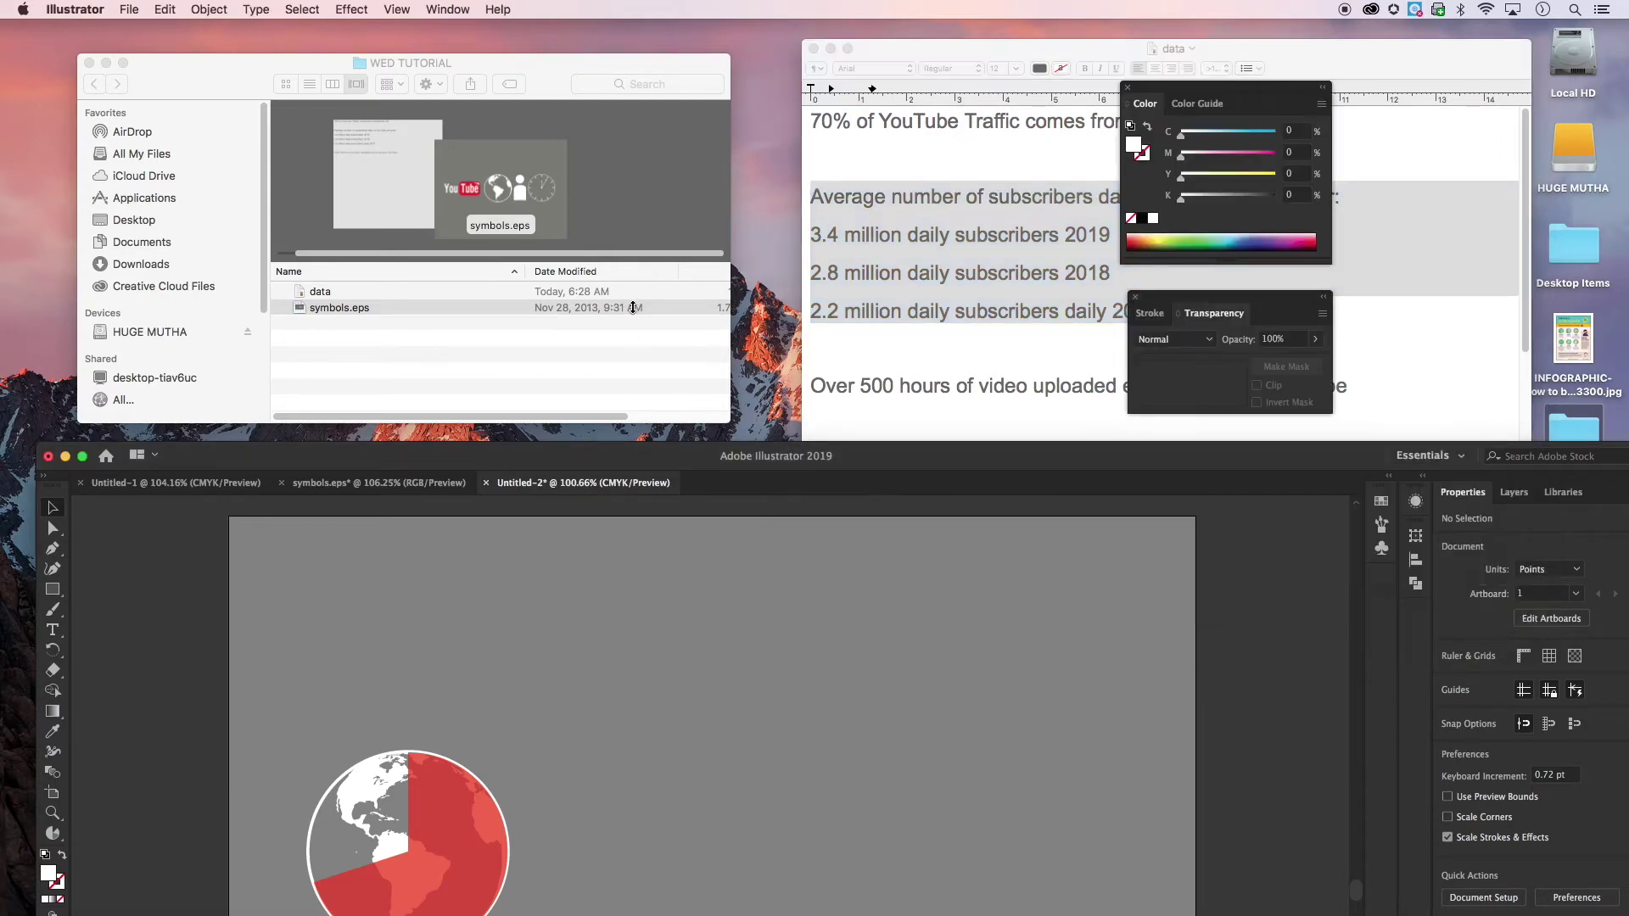
left_click_drag(652, 457, 614, 40)
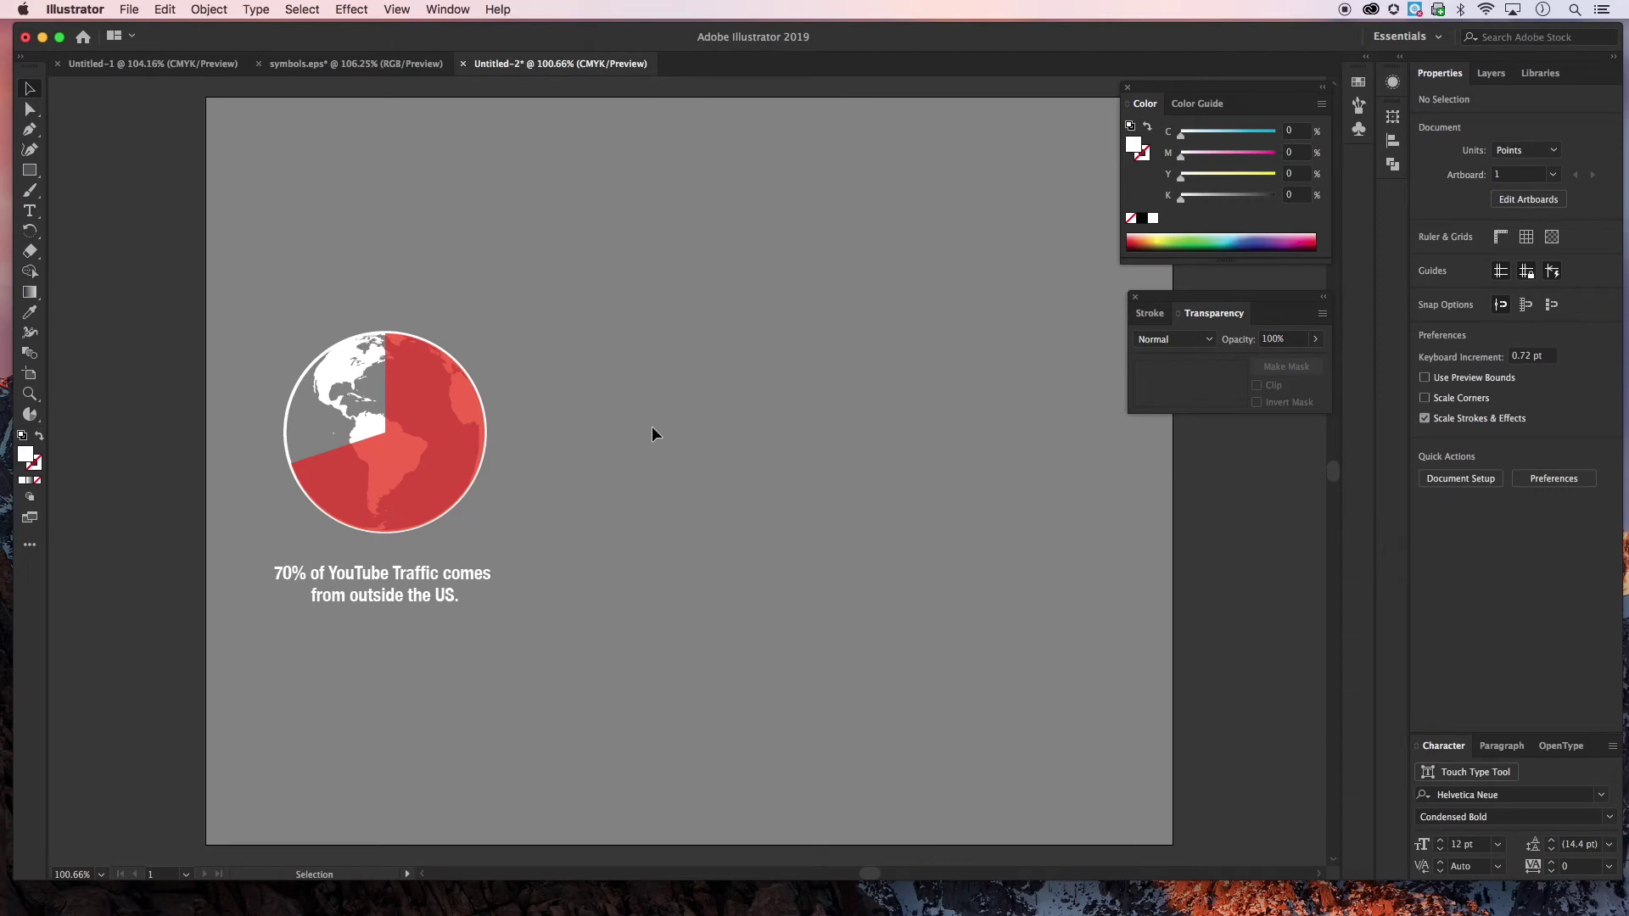
key("super+v")
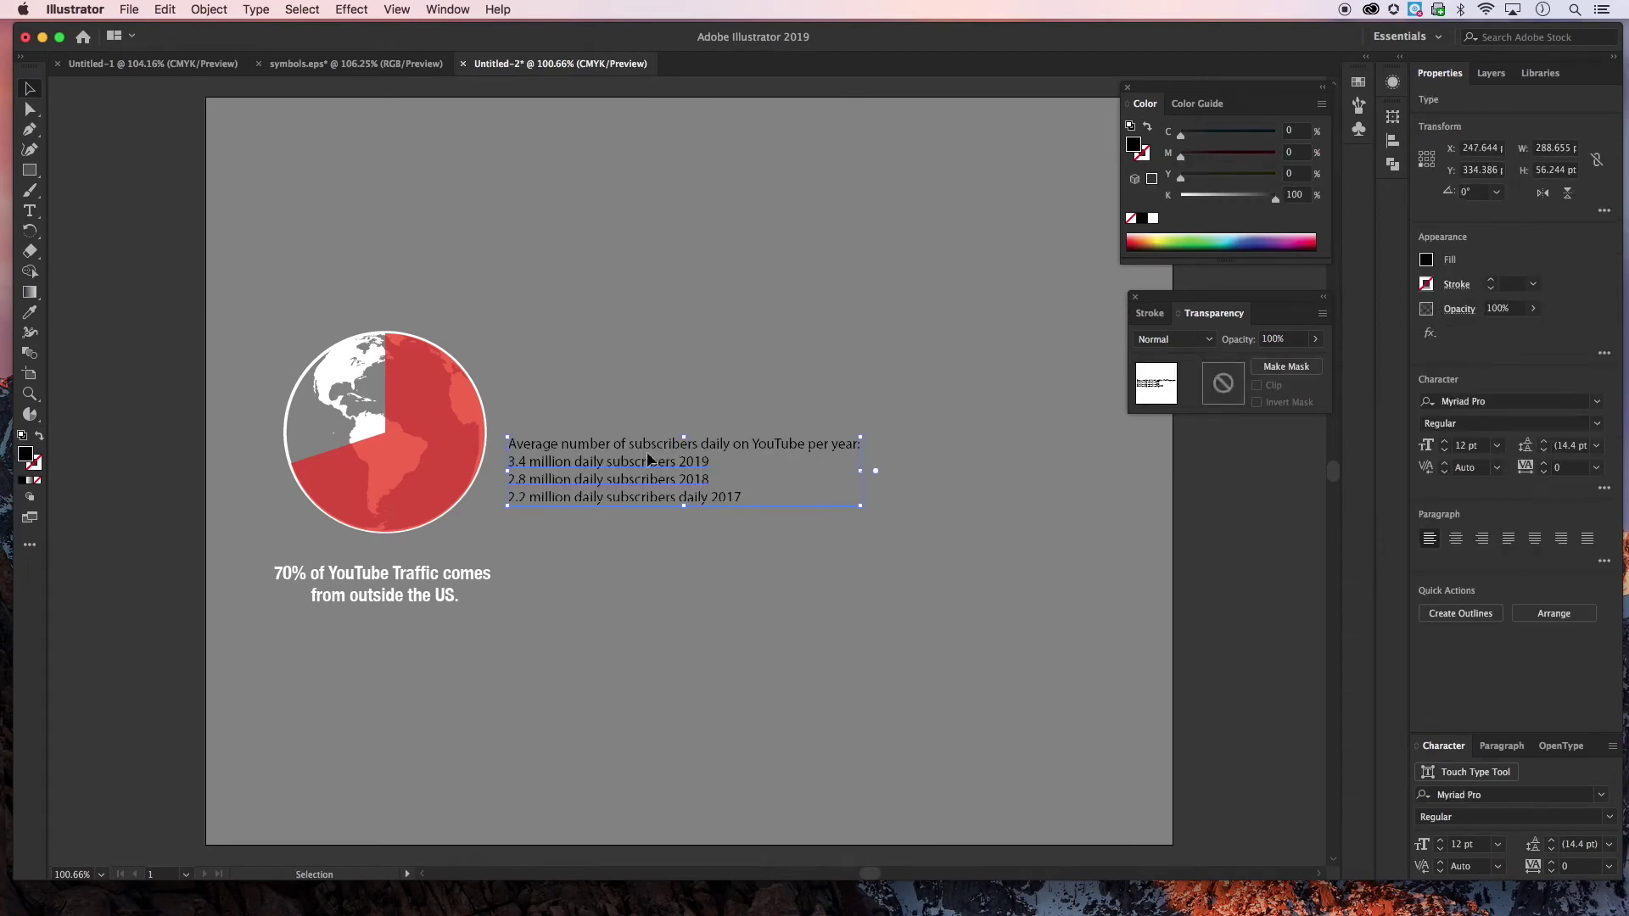
left_click_drag(625, 440, 729, 381)
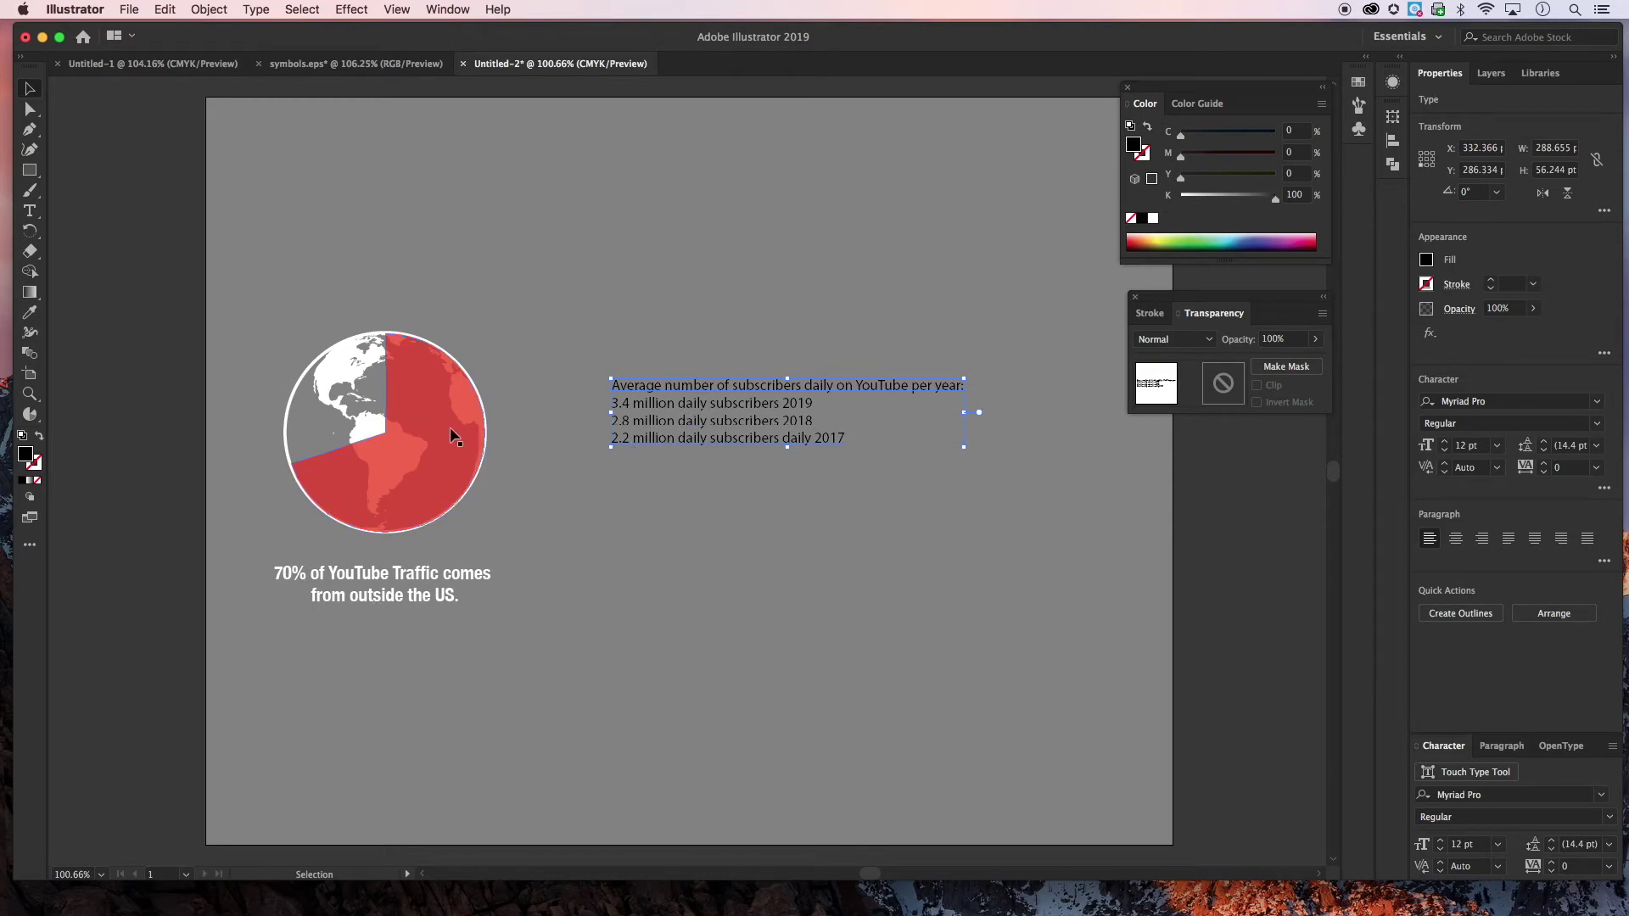
Apply the traffic caption's text style to the subscriber text with the Eyedropper, and move the text to the artboard's upper middle
left_click(29, 316)
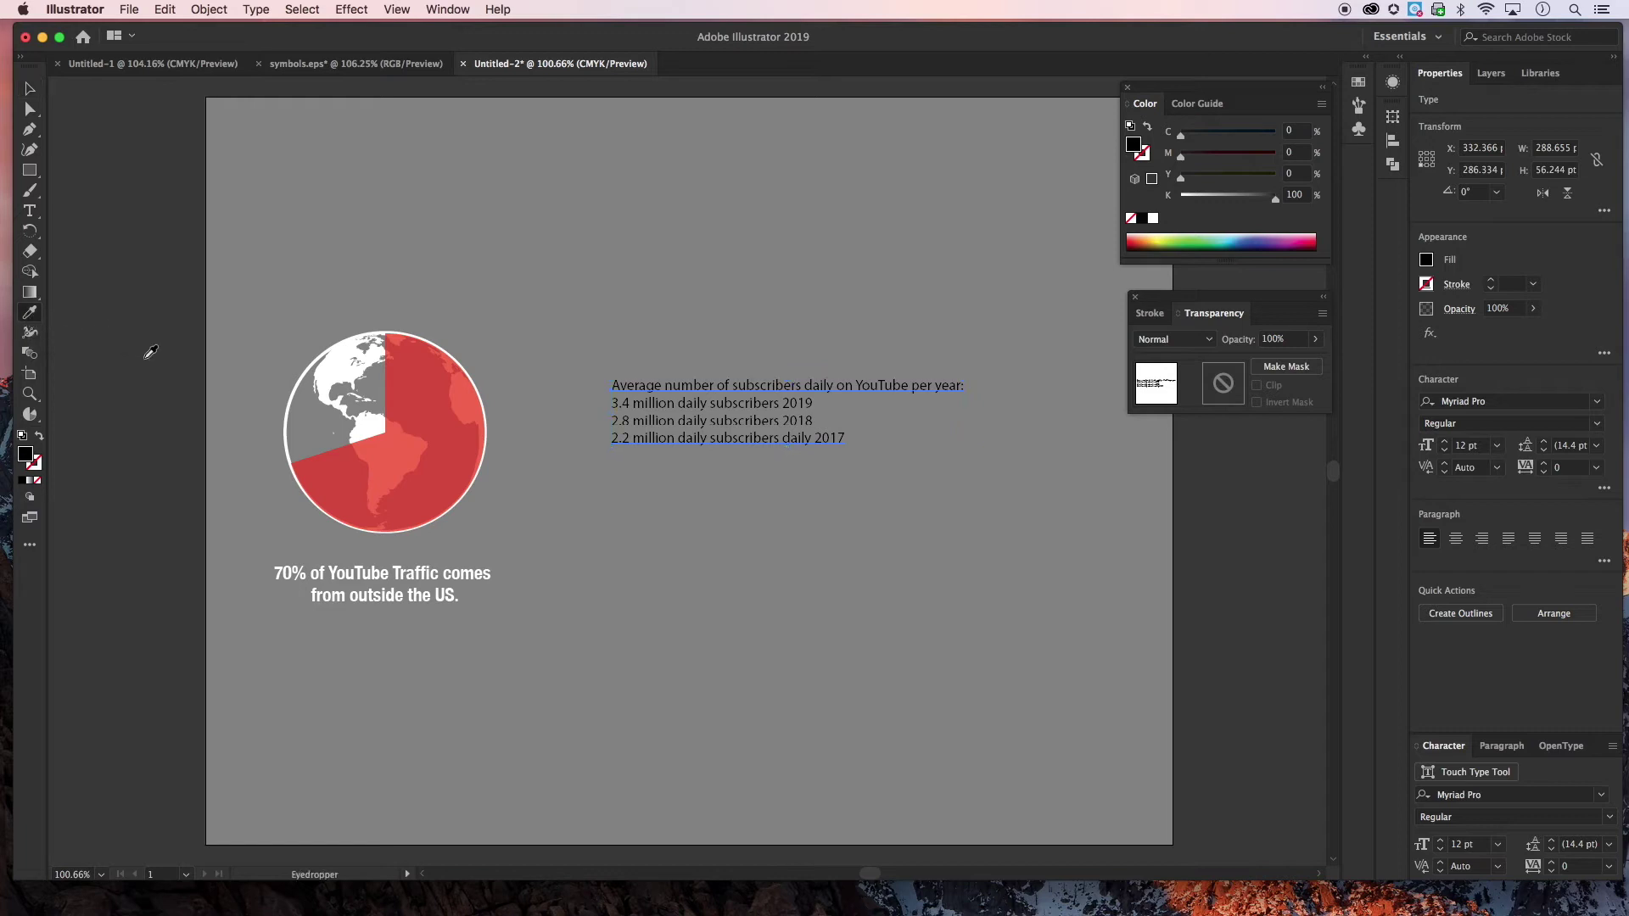
left_click(476, 571)
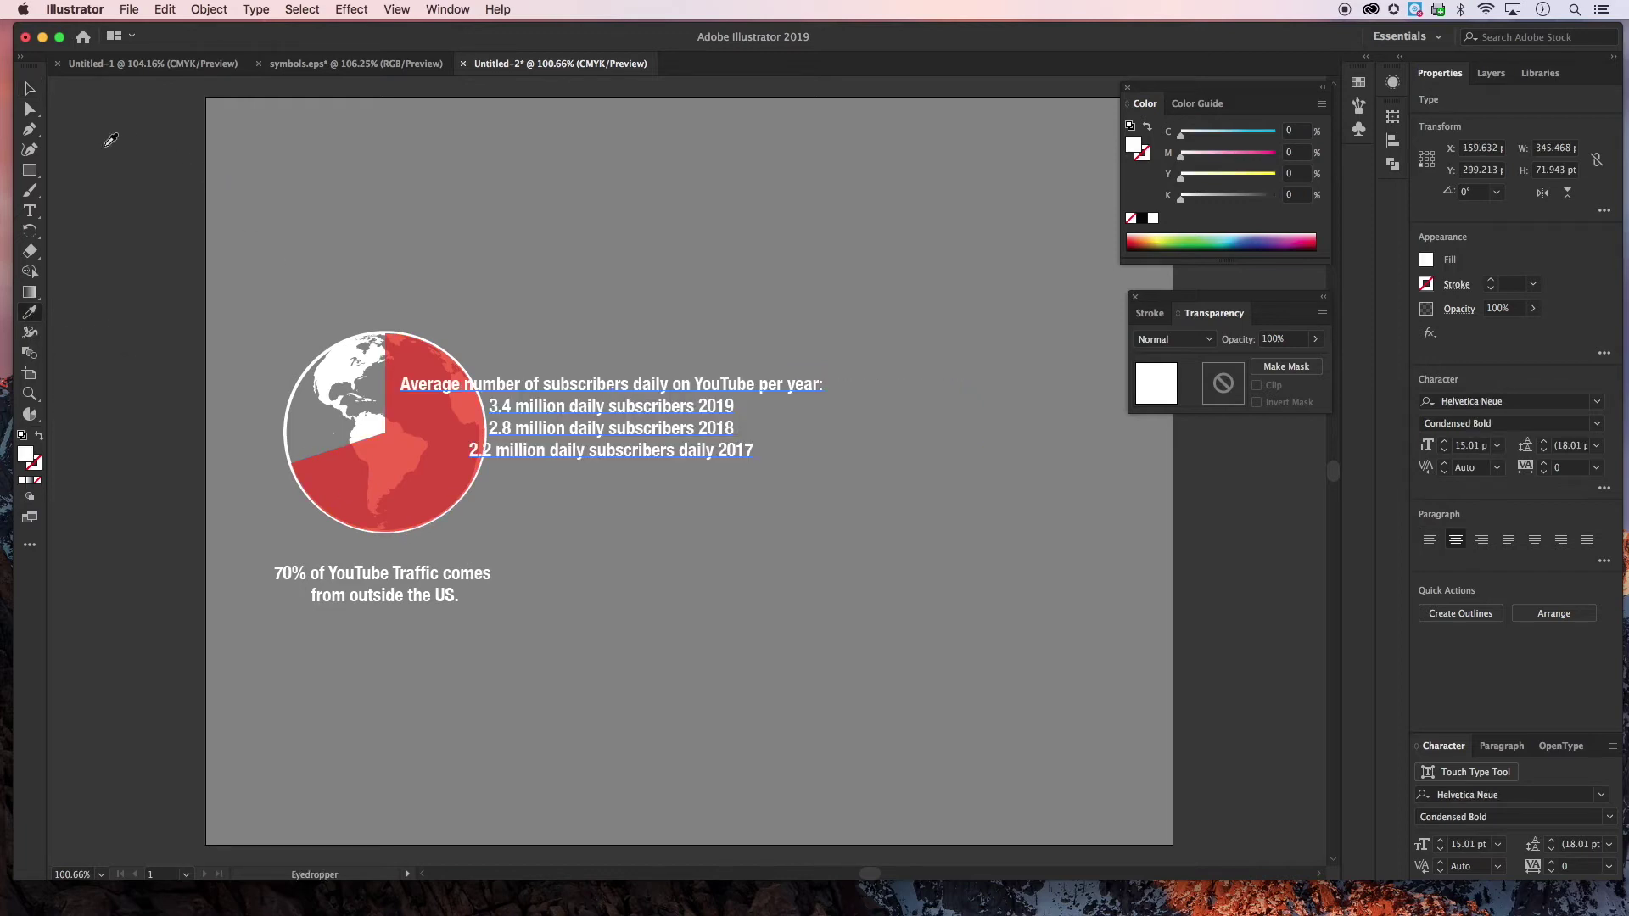
left_click(30, 89)
left_click_drag(575, 389, 710, 544)
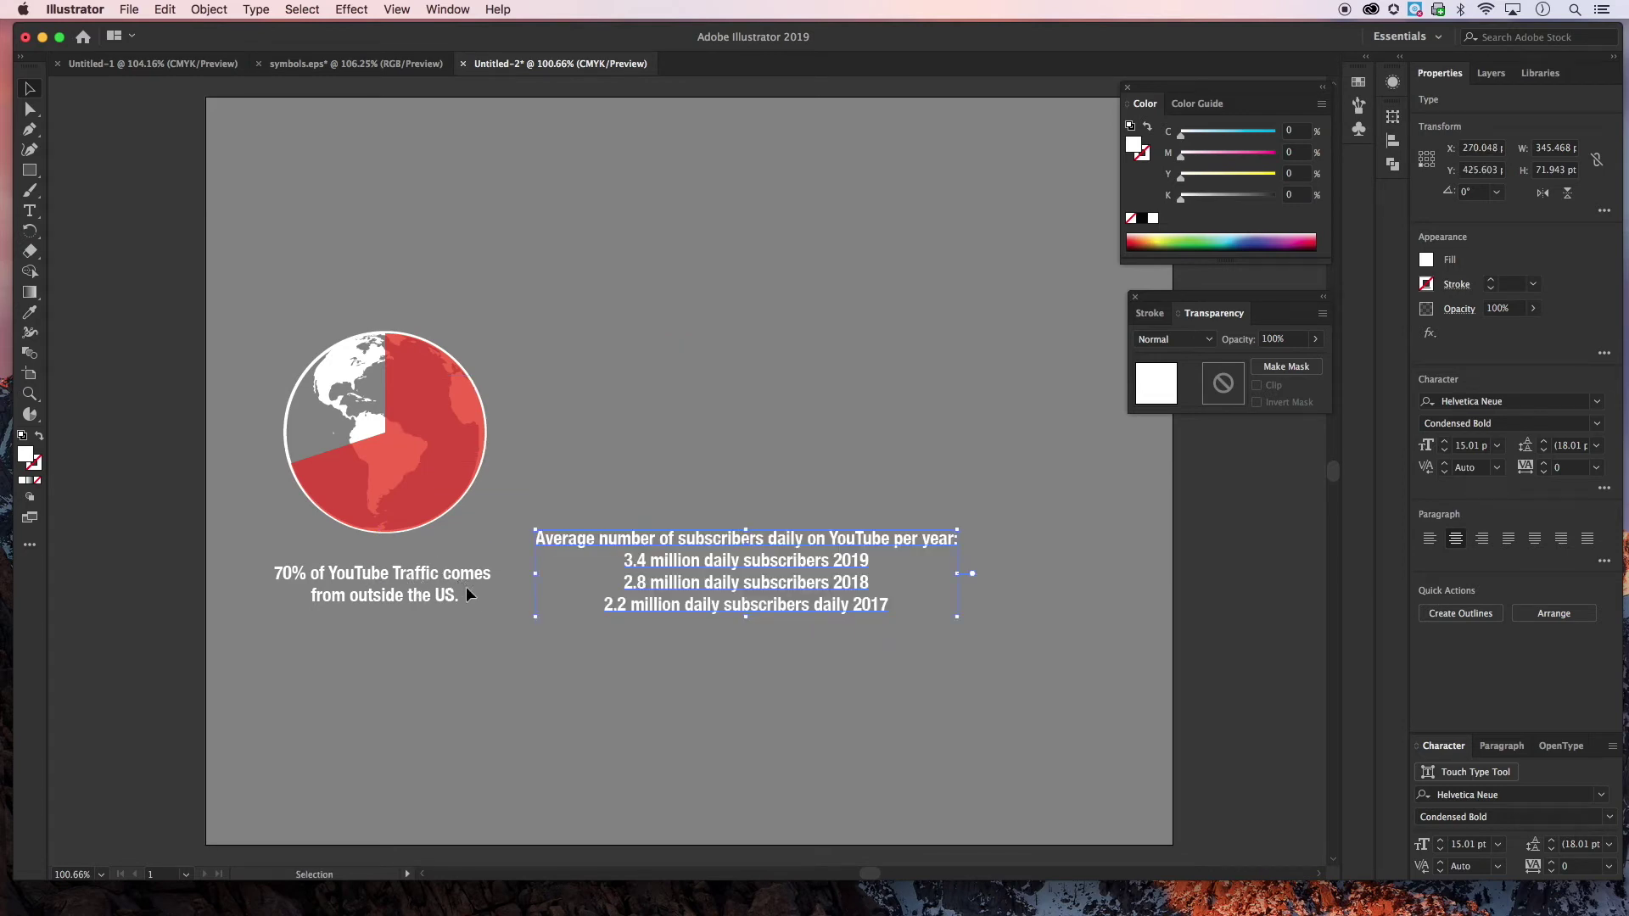
left_click_drag(710, 542, 691, 508)
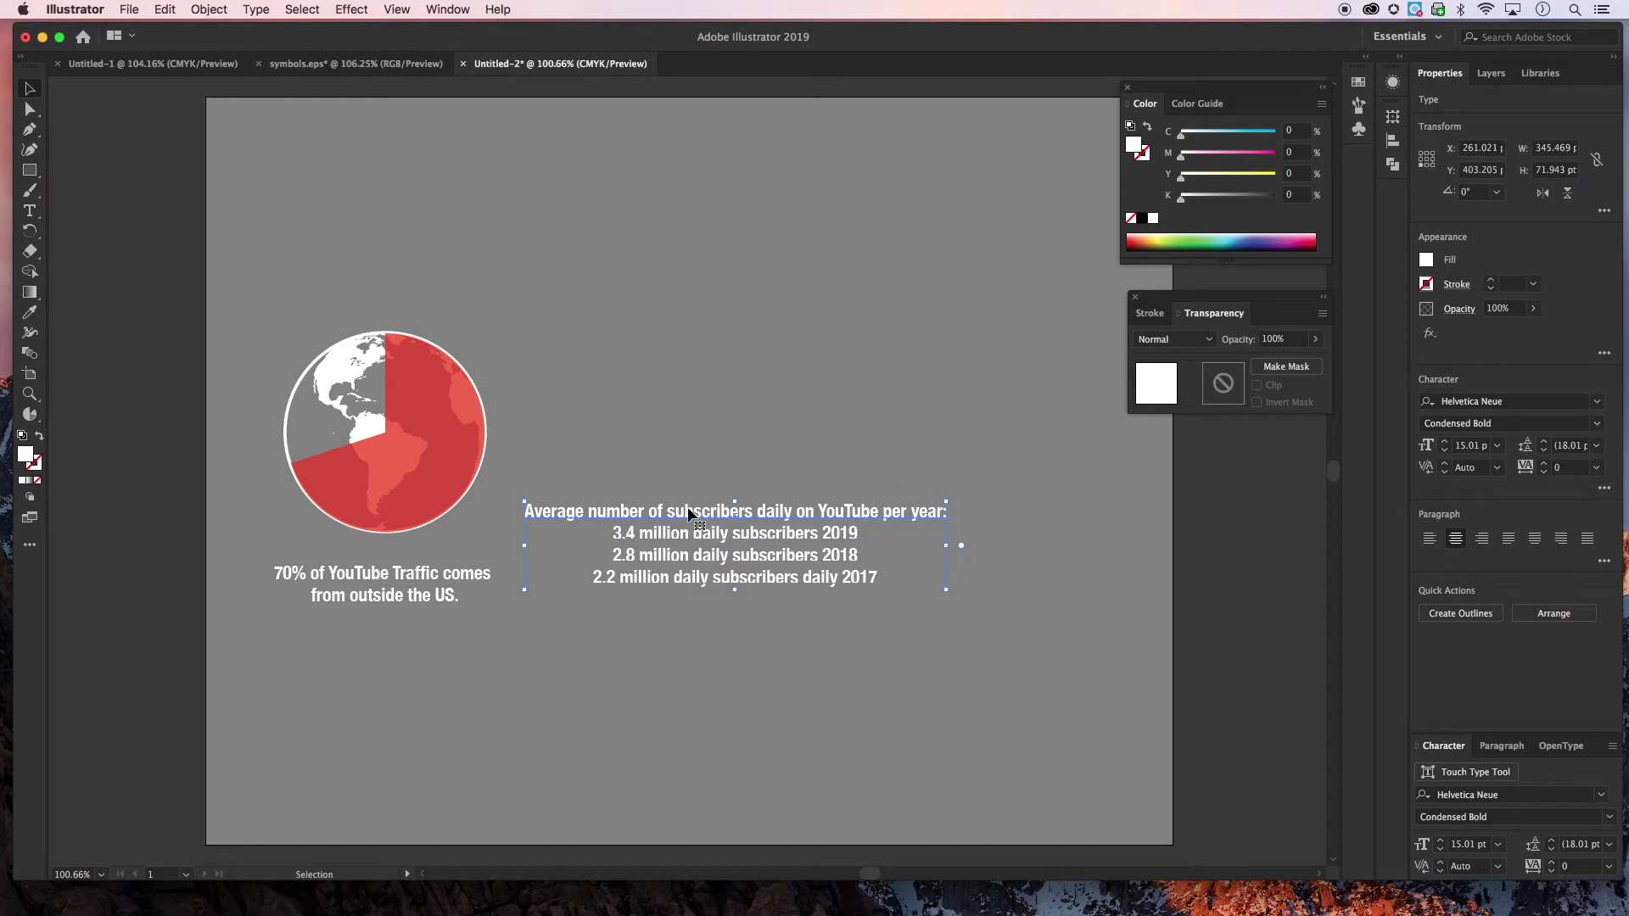
left_click_drag(684, 517, 659, 212)
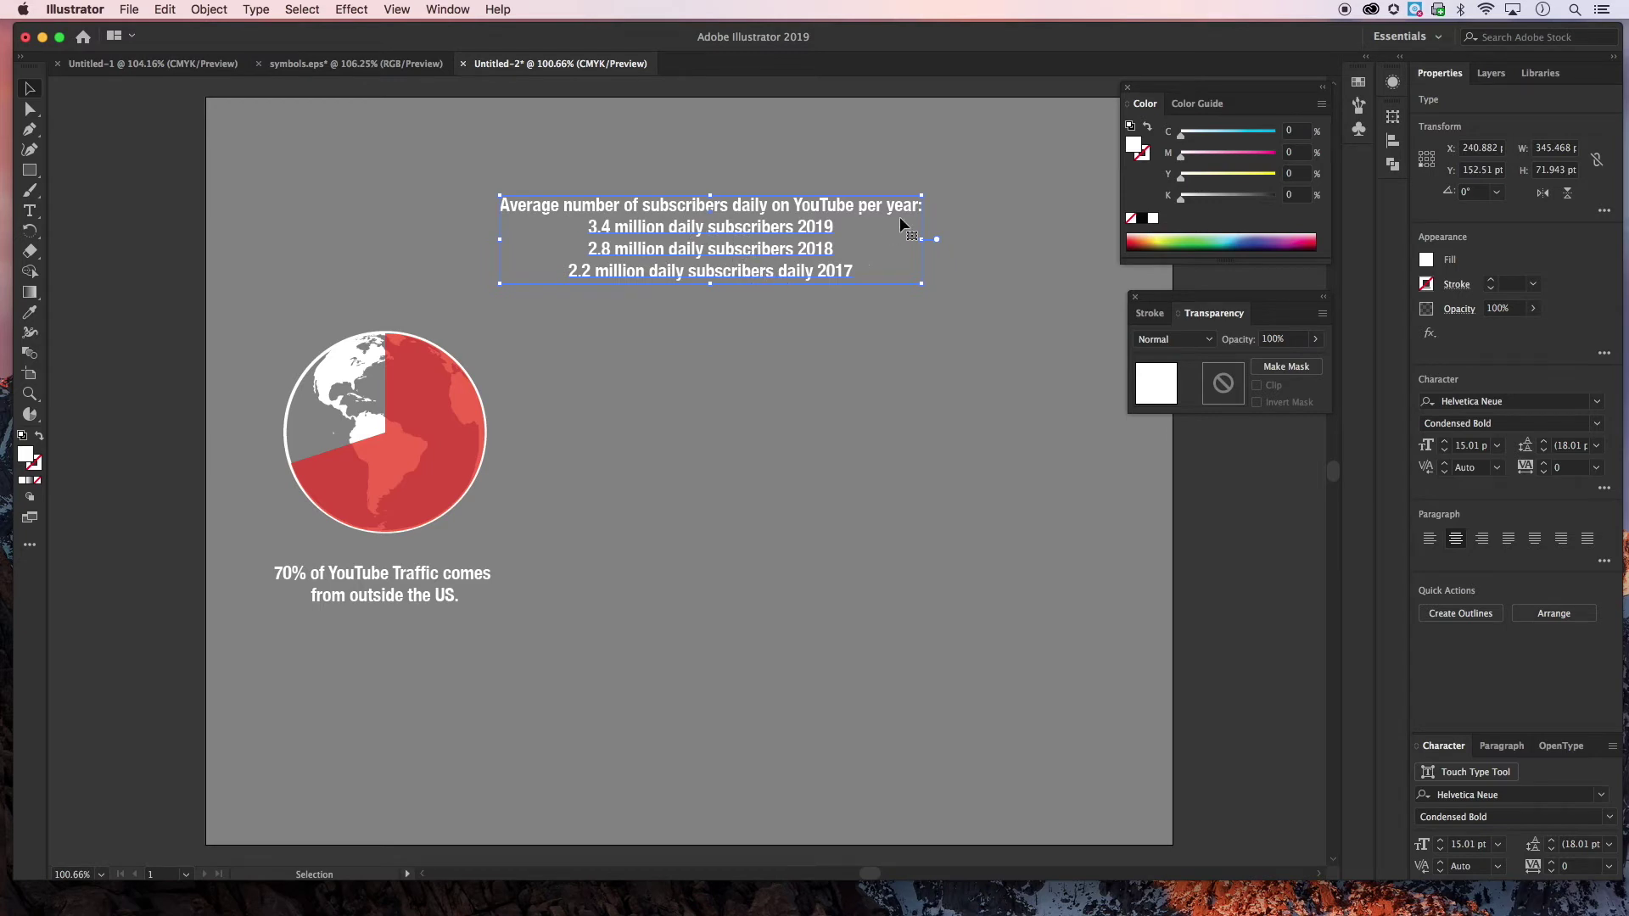
left_click(181, 223)
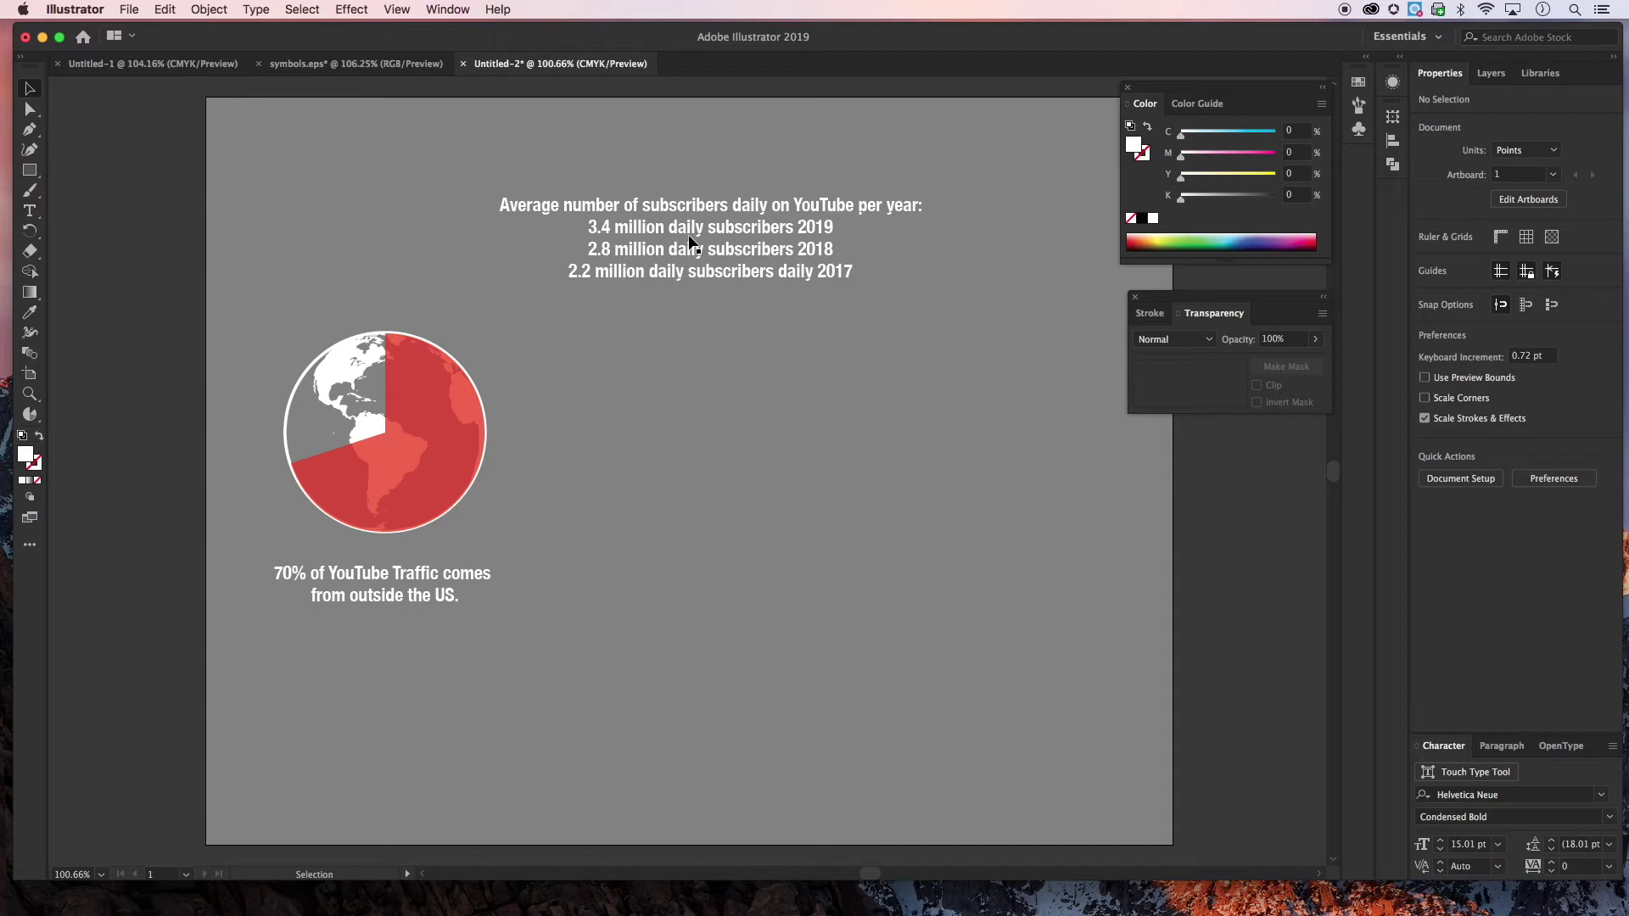
Draw a bar graph below the subscriber text with the Bar Graph tool and move its data window clear of the graph
left_click(30, 415)
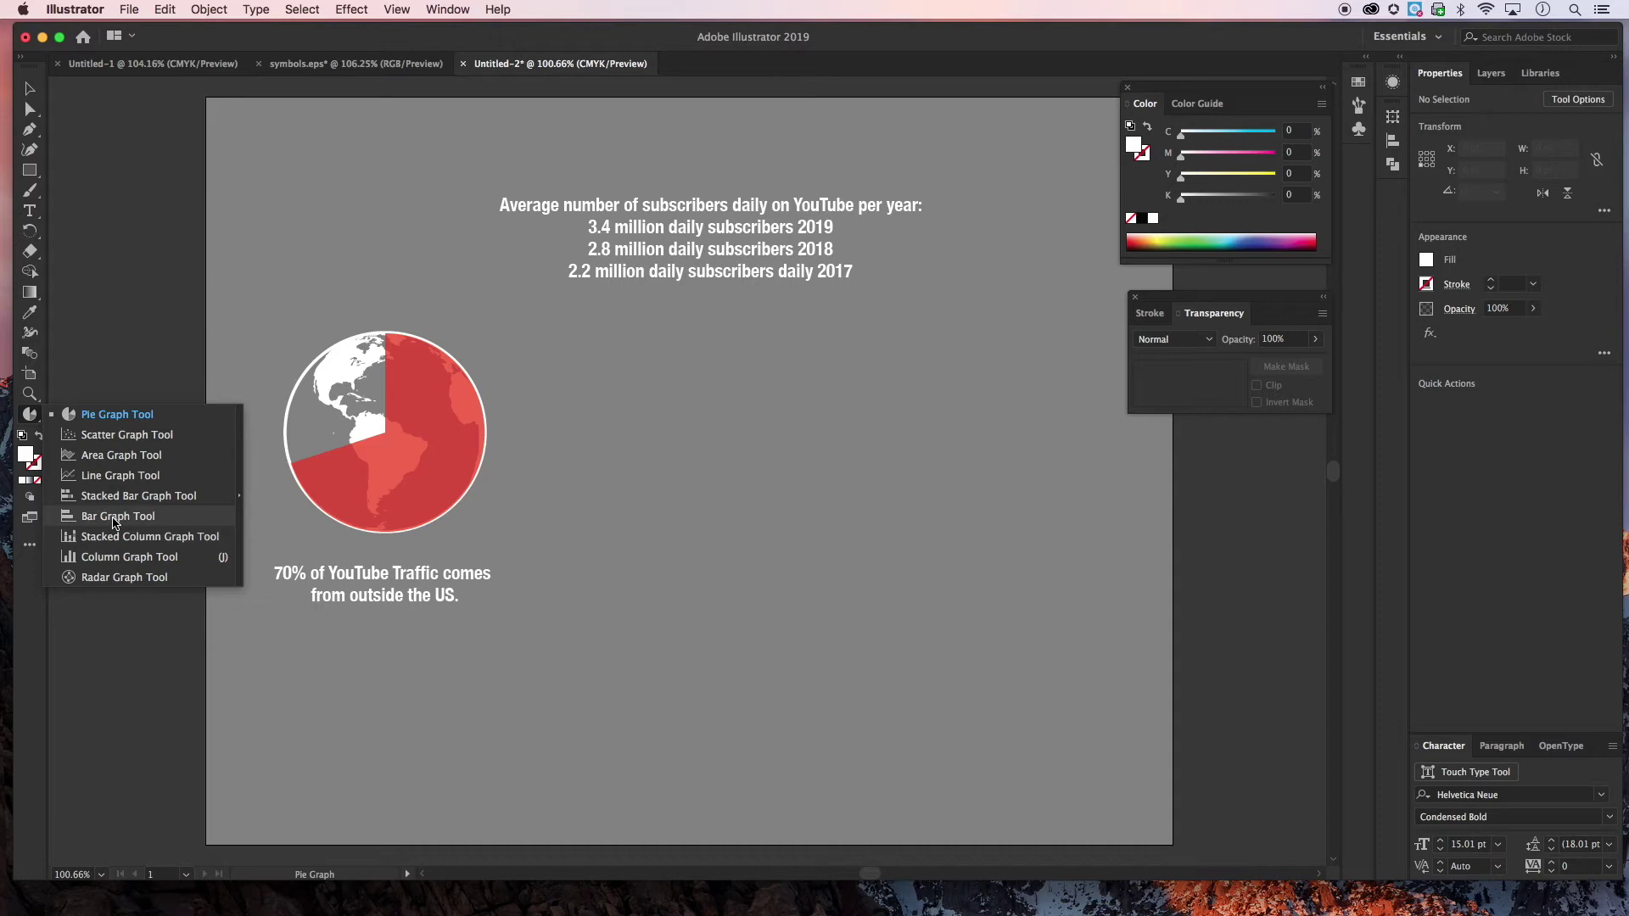
left_click(114, 517)
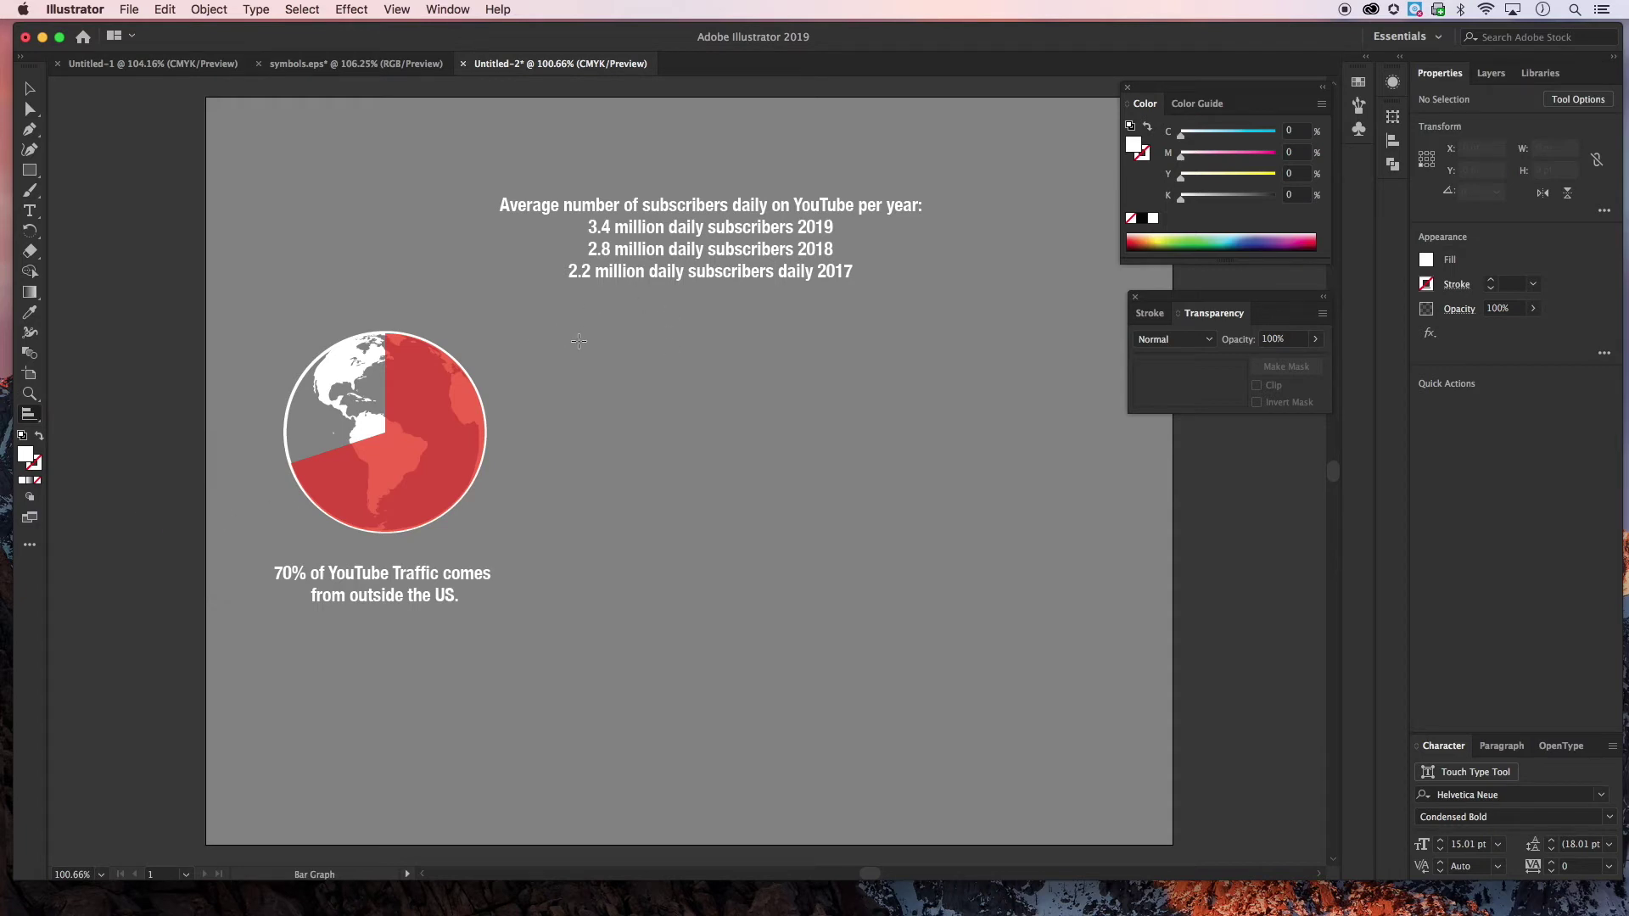
mouse_move(842, 491)
left_mouse_down()
mouse_move(886, 528)
mouse_move(894, 517)
mouse_move(844, 506)
mouse_move(869, 502)
left_mouse_up()
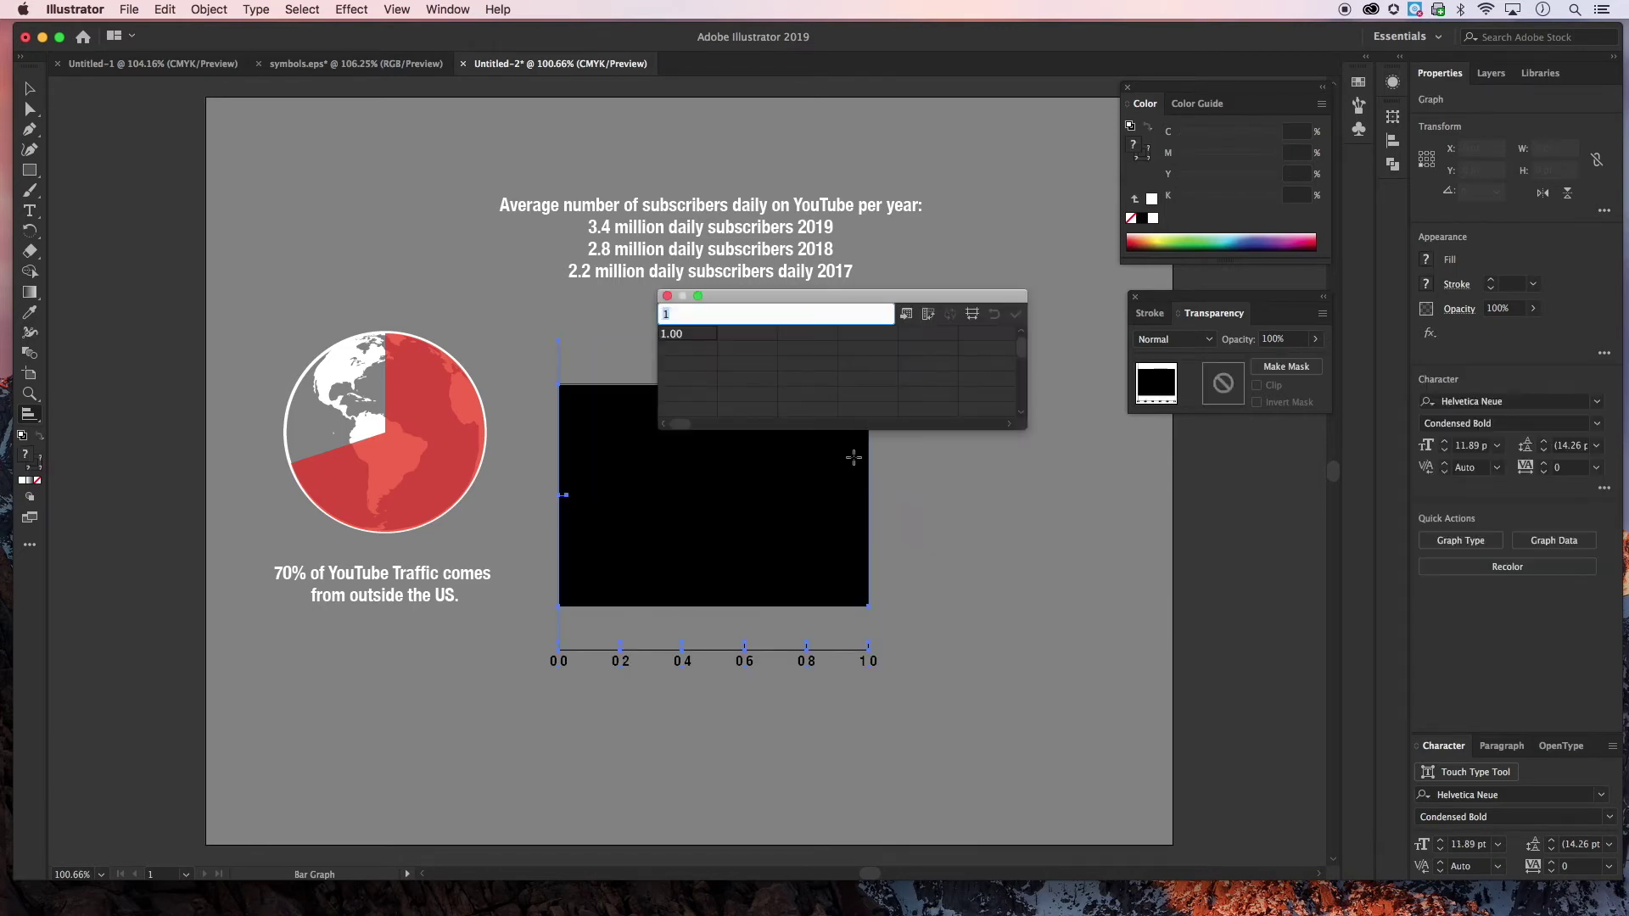
left_click_drag(746, 294, 1022, 406)
left_click(957, 427)
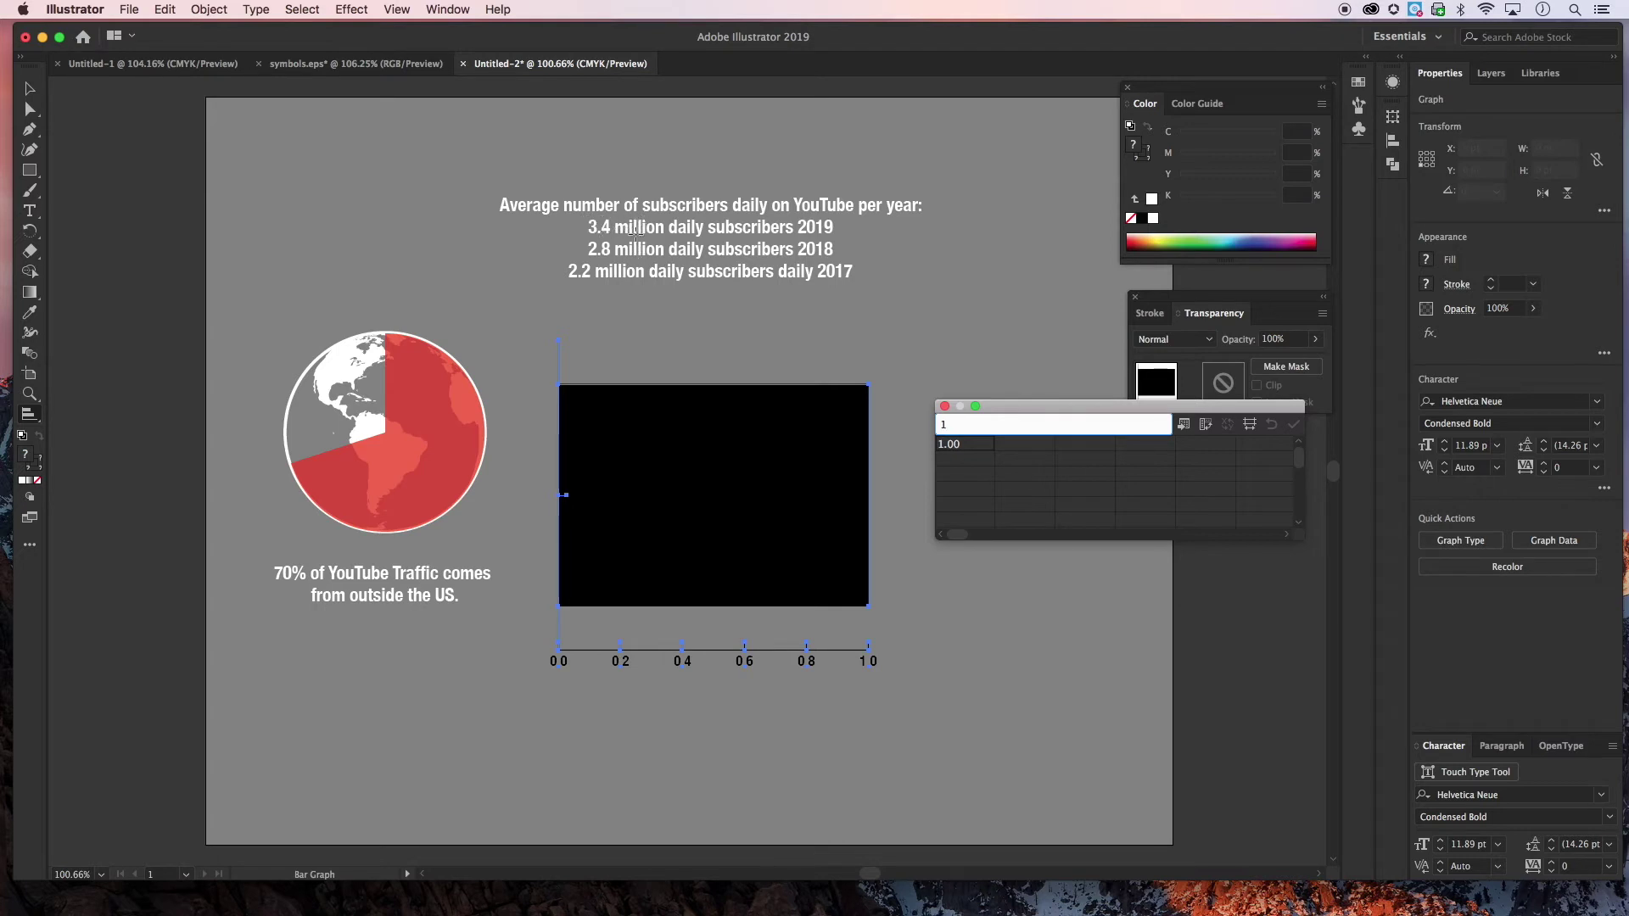
Enter 3.4, 2.8 and 2.2 across the first row of the graph data, apply them and close the data window
left_click_drag(953, 425, 924, 422)
type("3.4")
key("Tab")
key("Tab")
type("2")
key("Tab")
left_click(1294, 424)
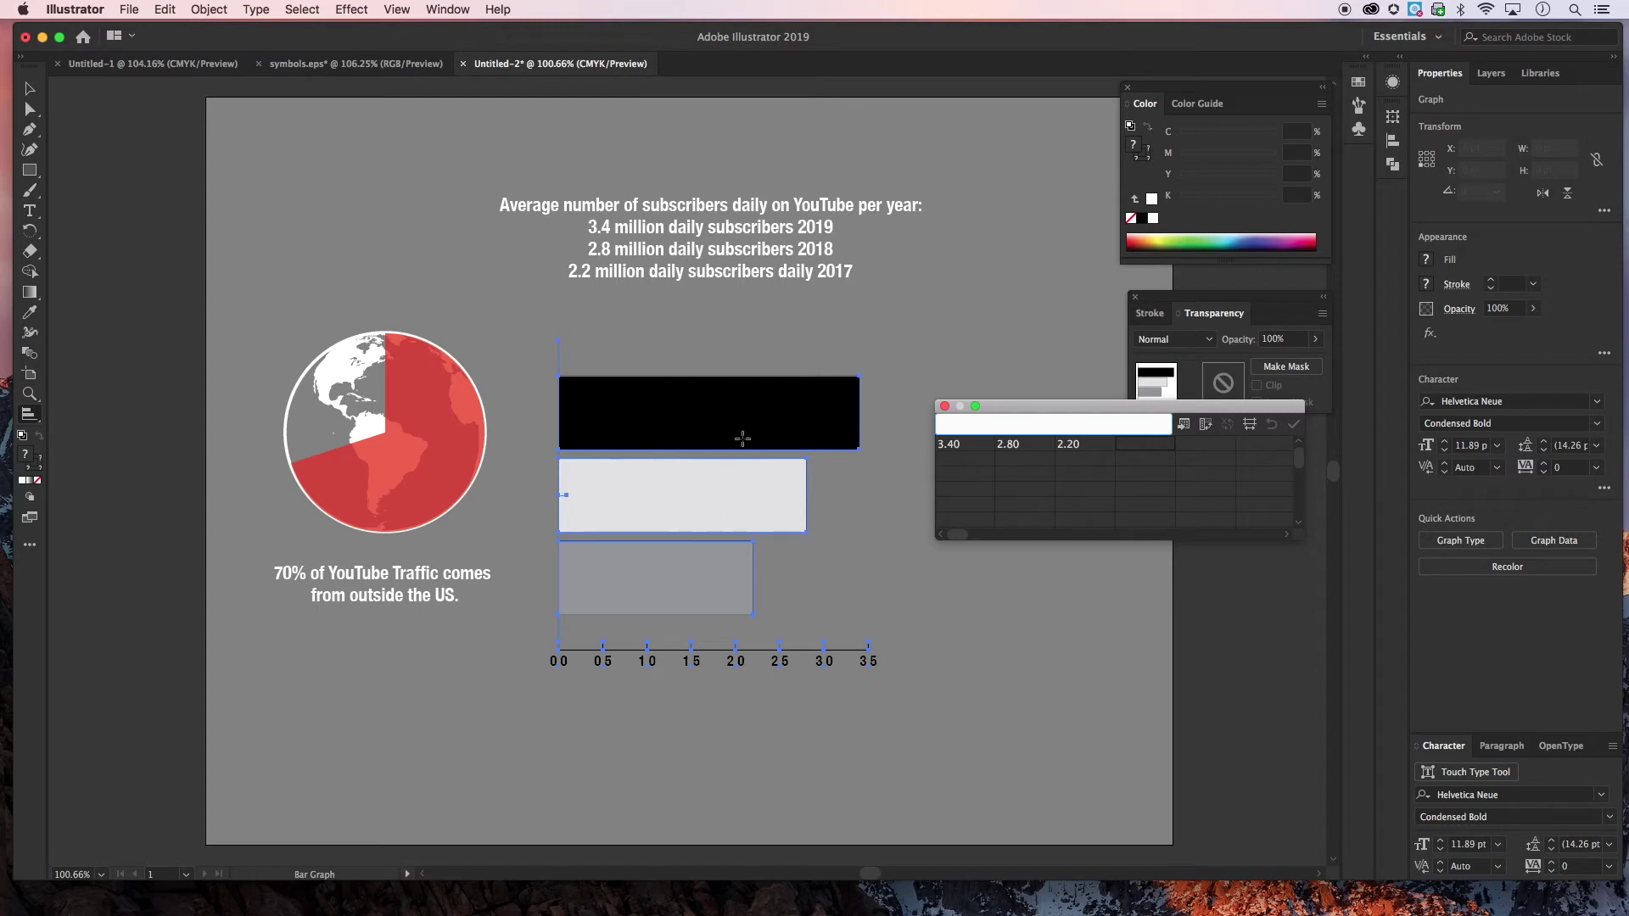
left_click_drag(1019, 414, 1097, 549)
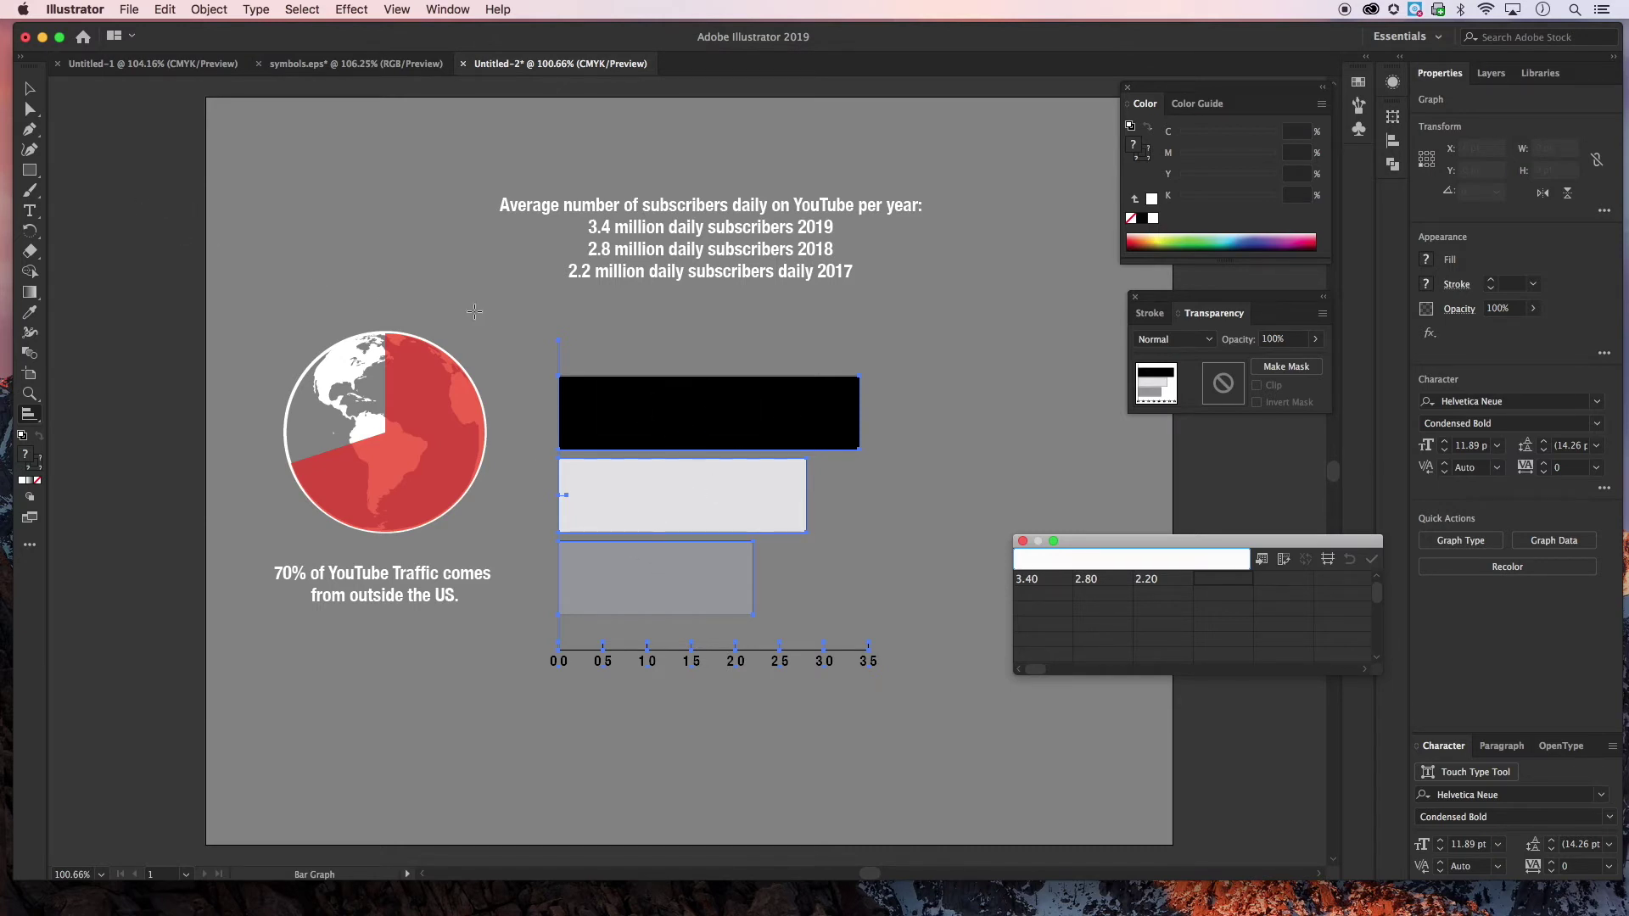
left_click(1022, 540)
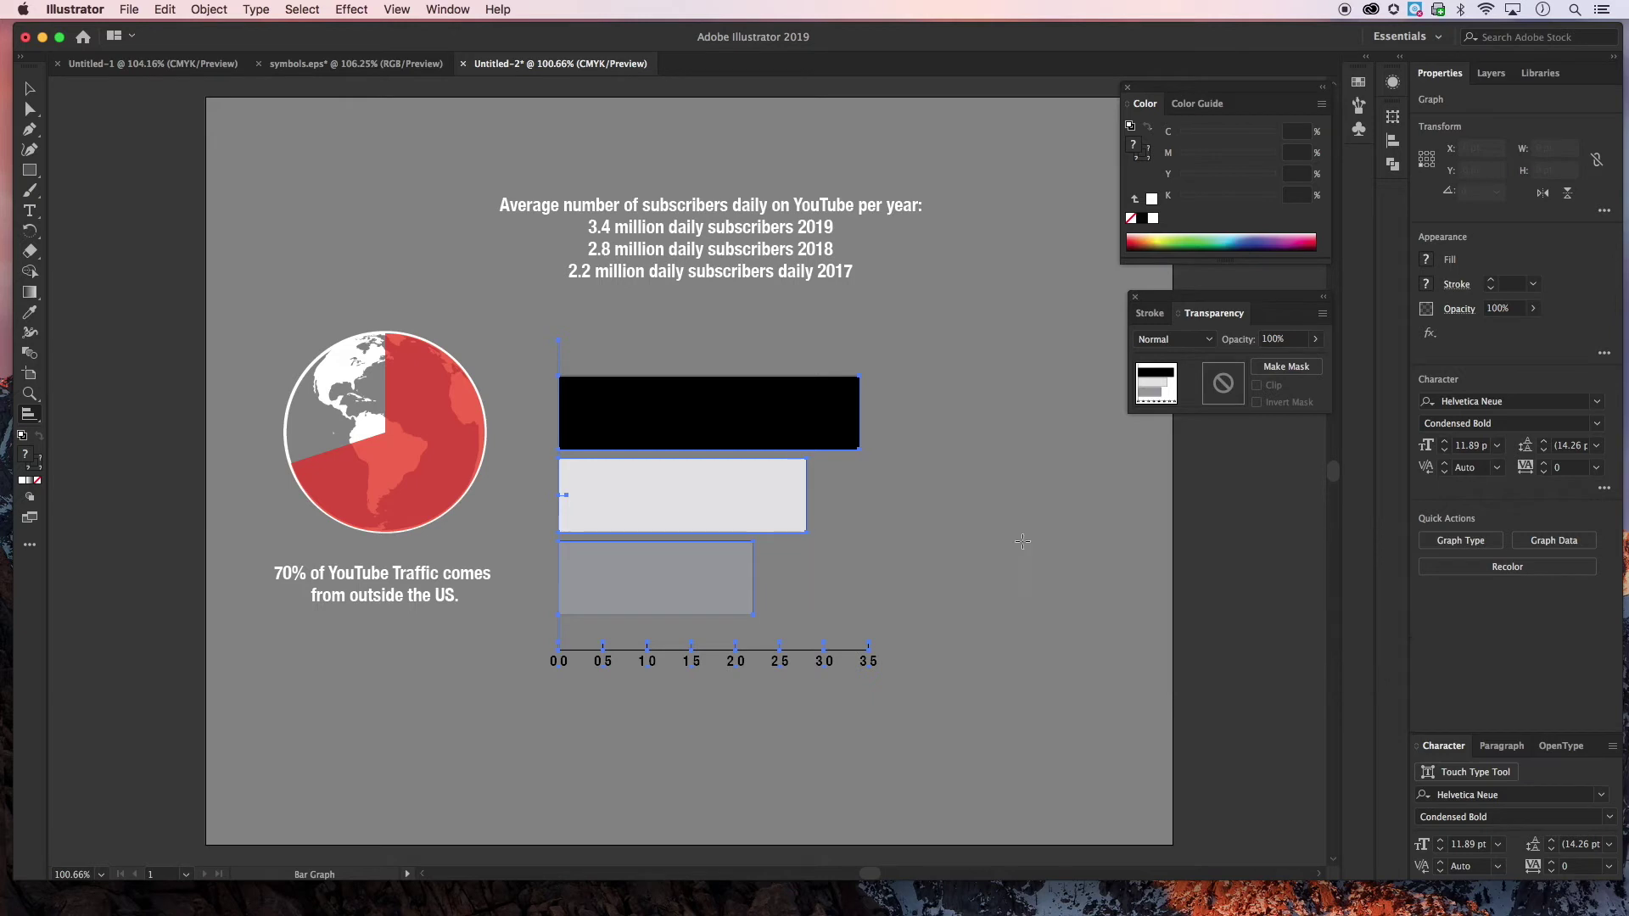
Move the bar graph up to sit just beneath the subscriber text and deselect it
key("v")
left_click(614, 421)
left_click_drag(614, 421, 657, 368)
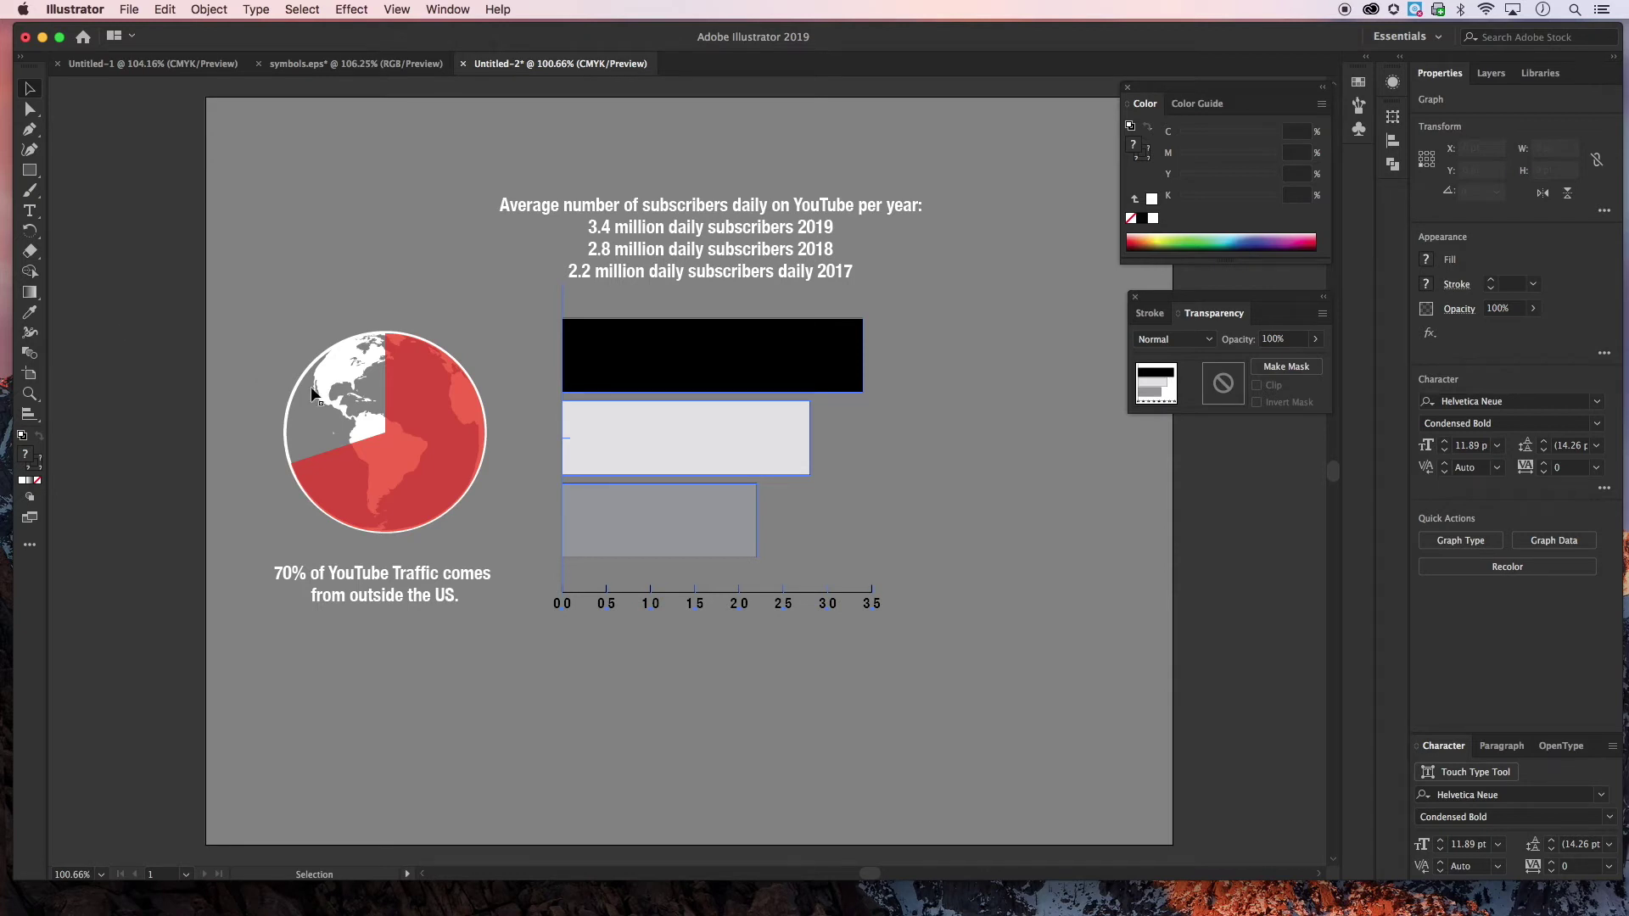
left_click(160, 350)
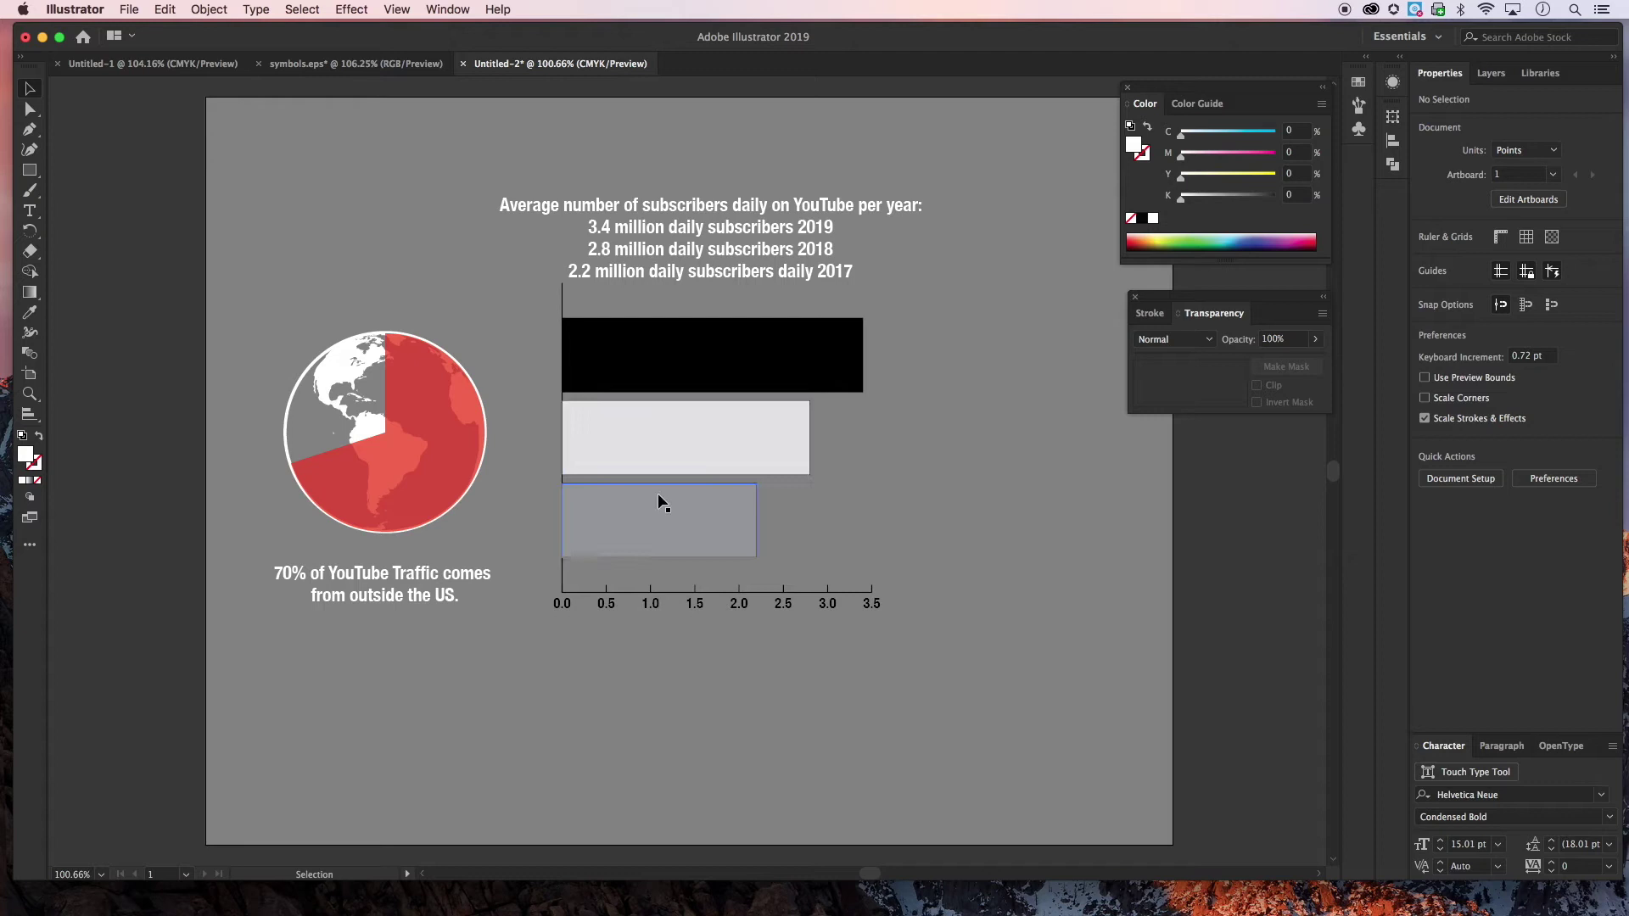
Ungroup the bar graph, accepting the loss of its graph data and style
left_click(711, 378)
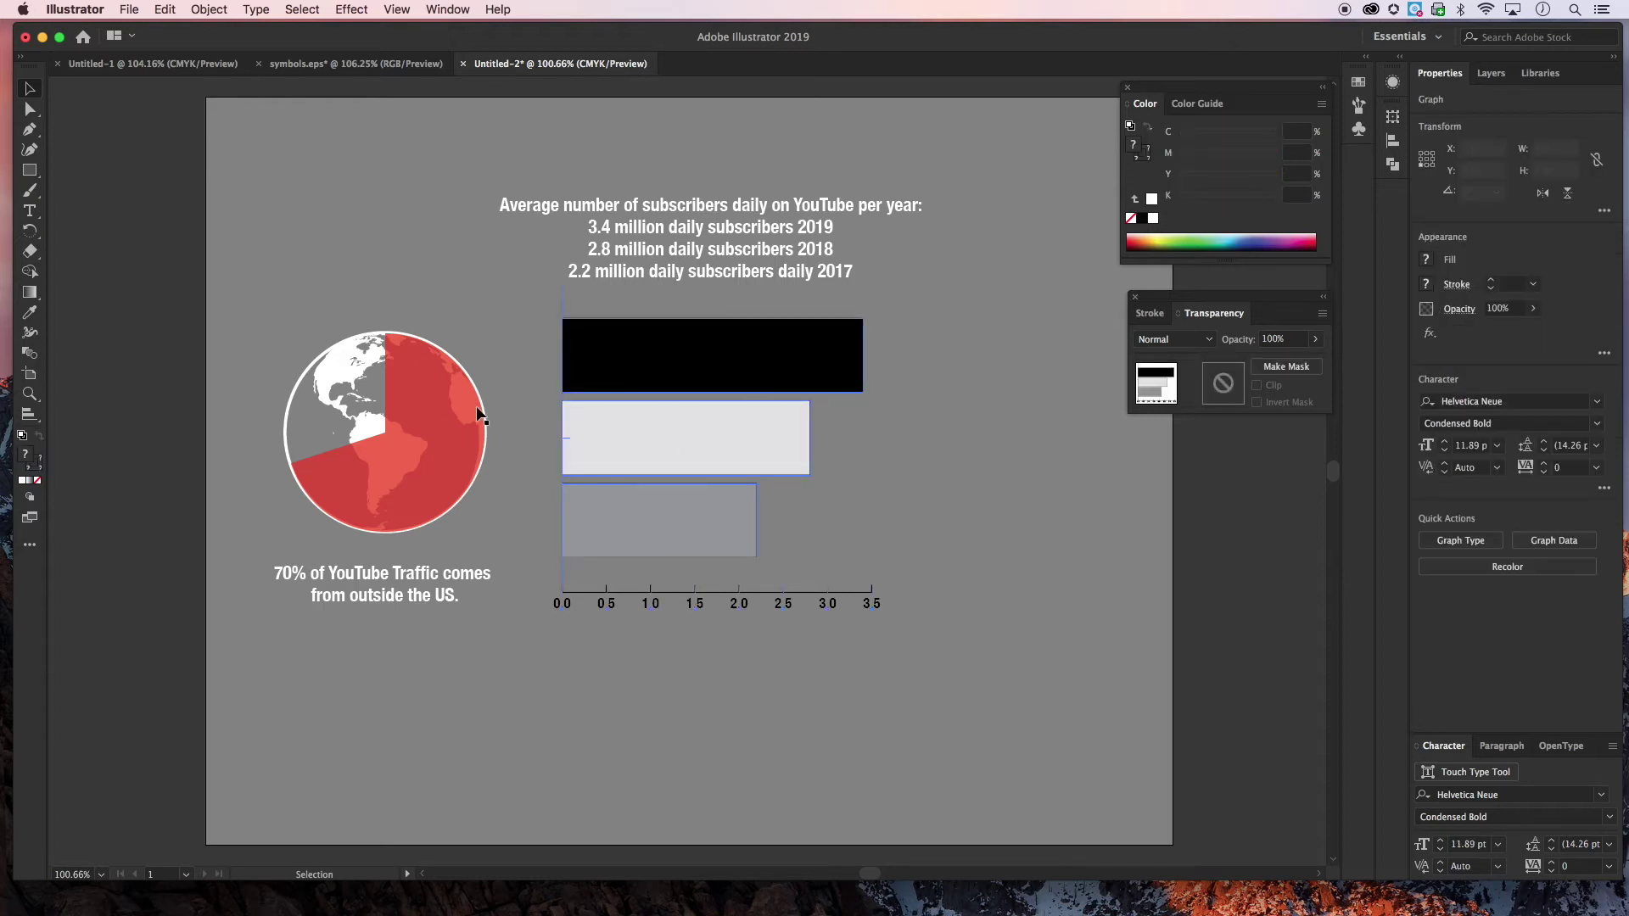
left_click(203, 448)
left_click(683, 373)
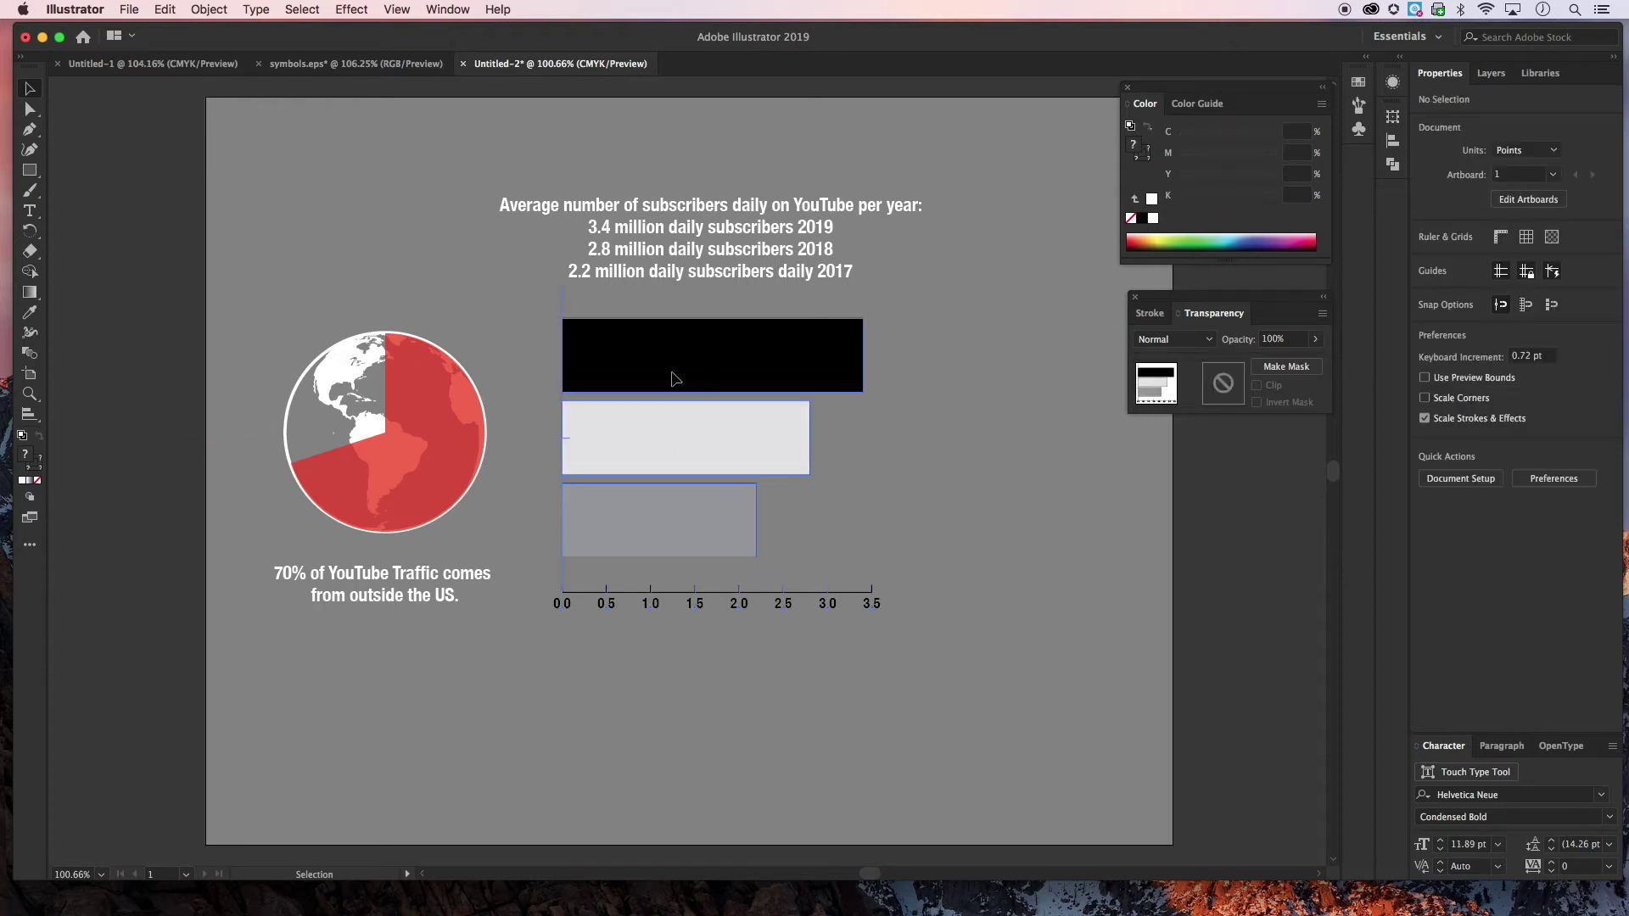
left_click(211, 9)
left_click(225, 88)
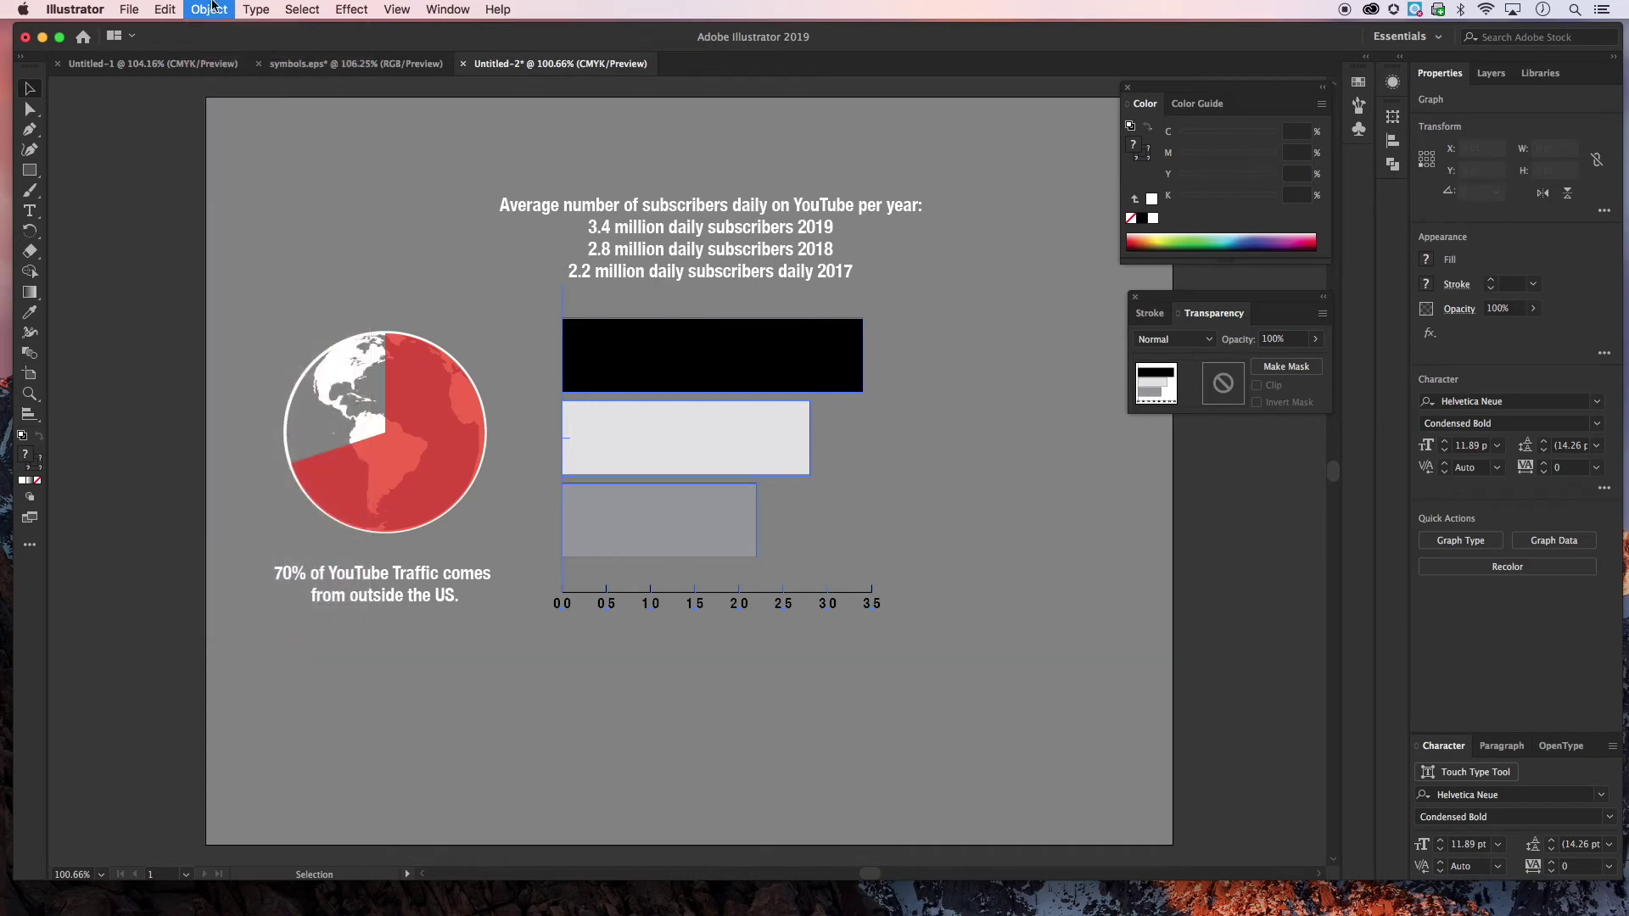
left_click(215, 10)
left_click(214, 10)
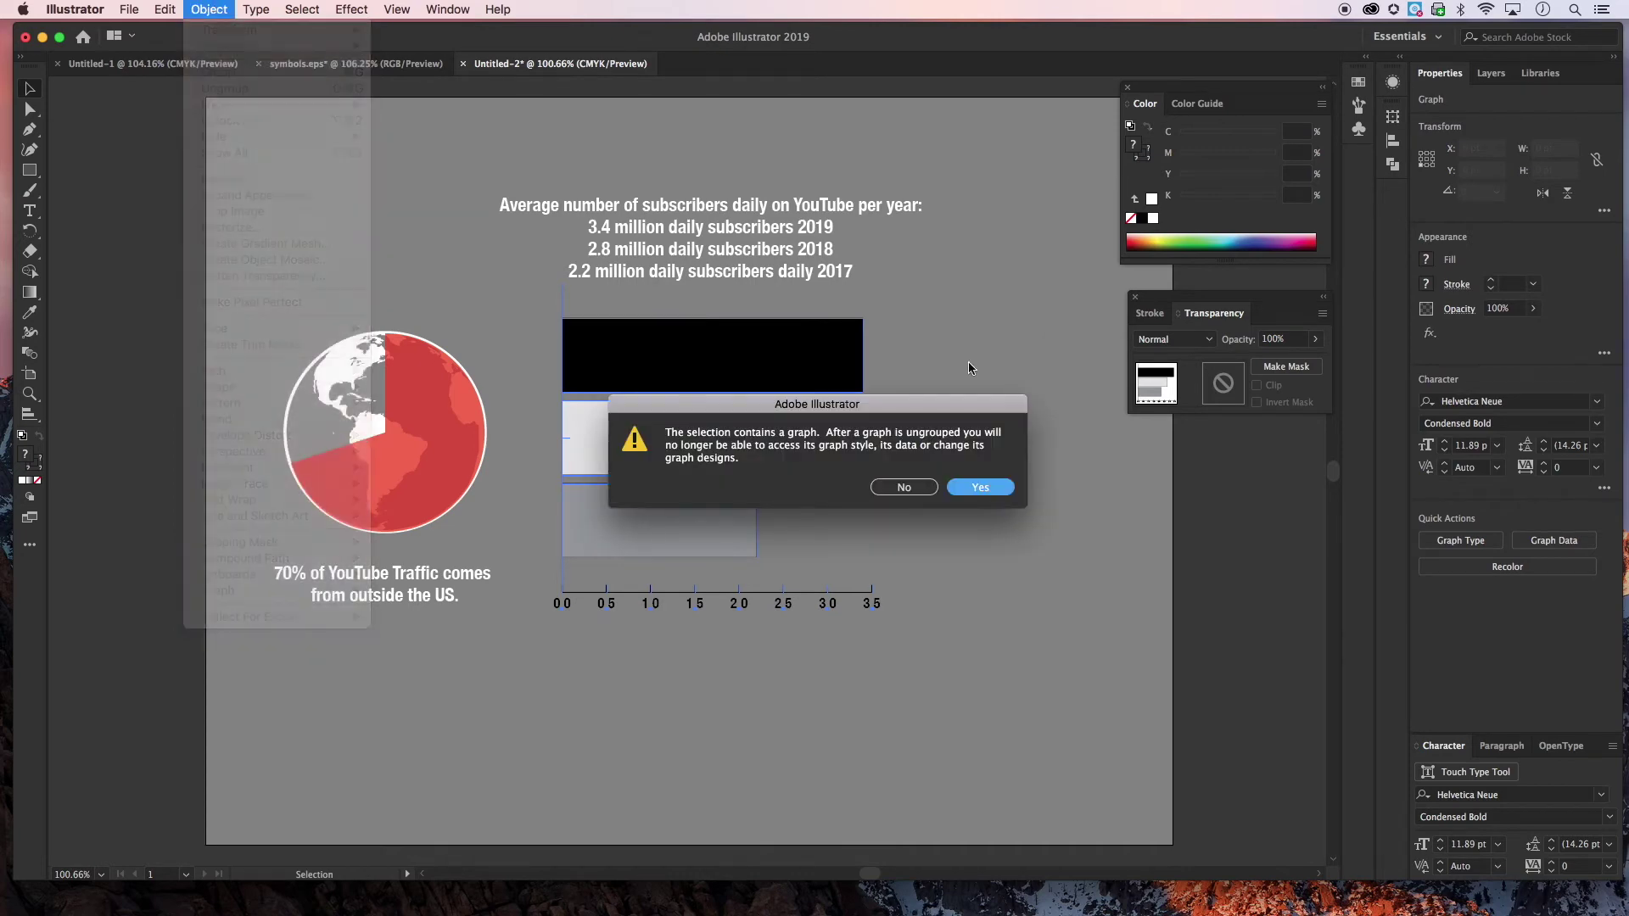
left_click(980, 487)
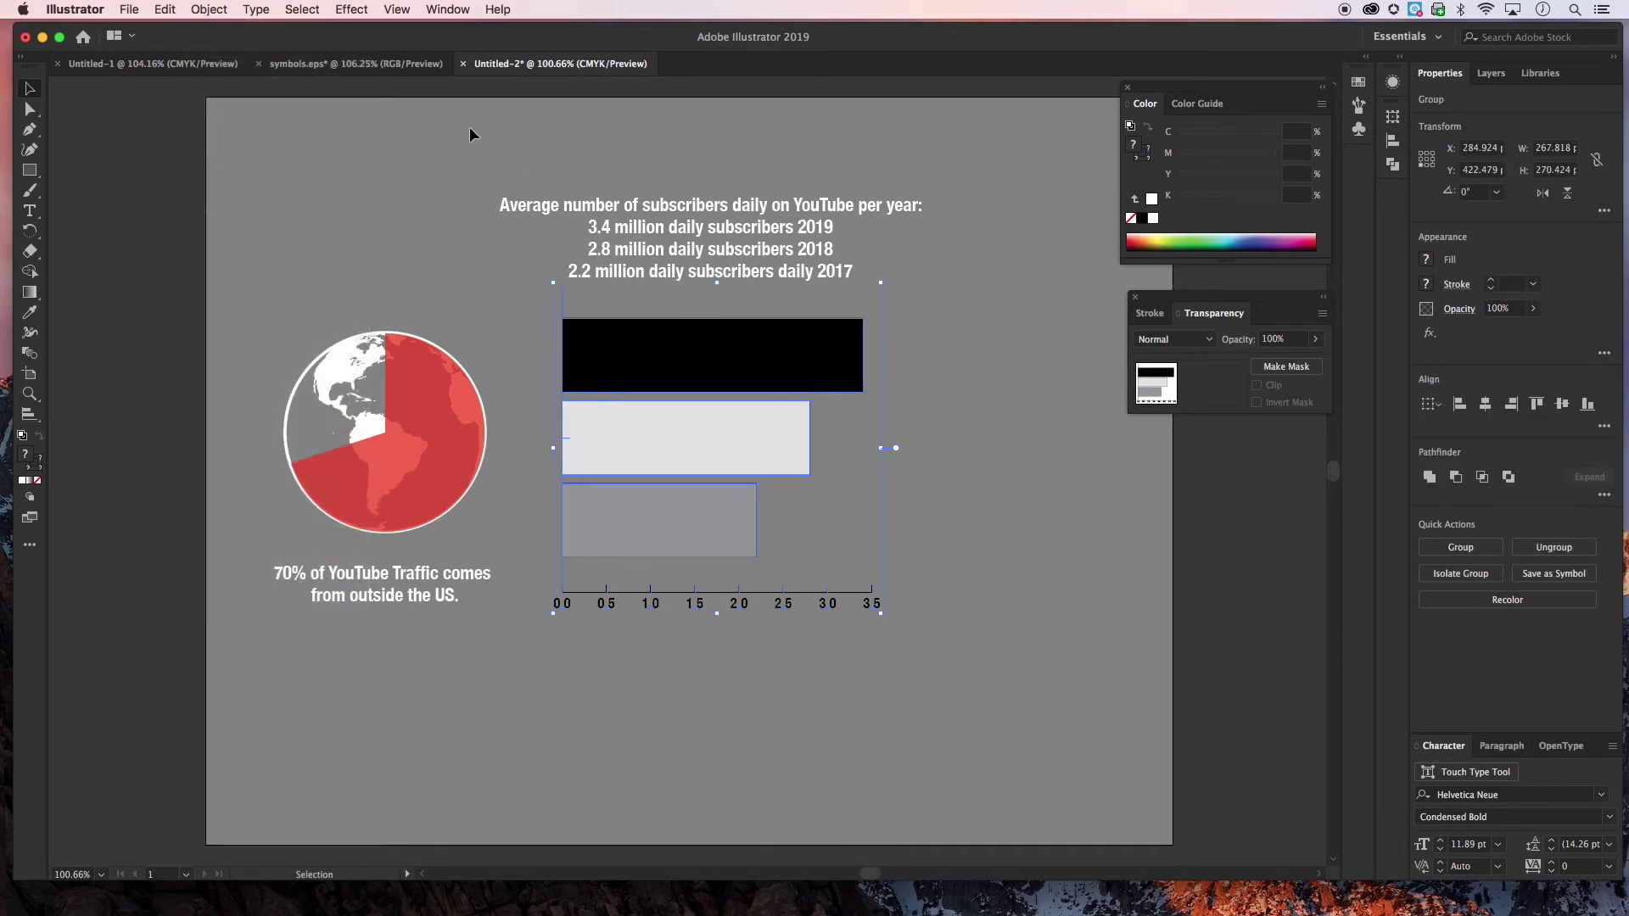
Ungroup the remaining nested groups of the former graph into separate objects and deselect everything
left_click(210, 10)
left_click(219, 91)
left_click(214, 7)
left_click(223, 89)
left_click(223, 6)
left_click(225, 88)
left_click(221, 7)
left_click(158, 213)
left_click(175, 217)
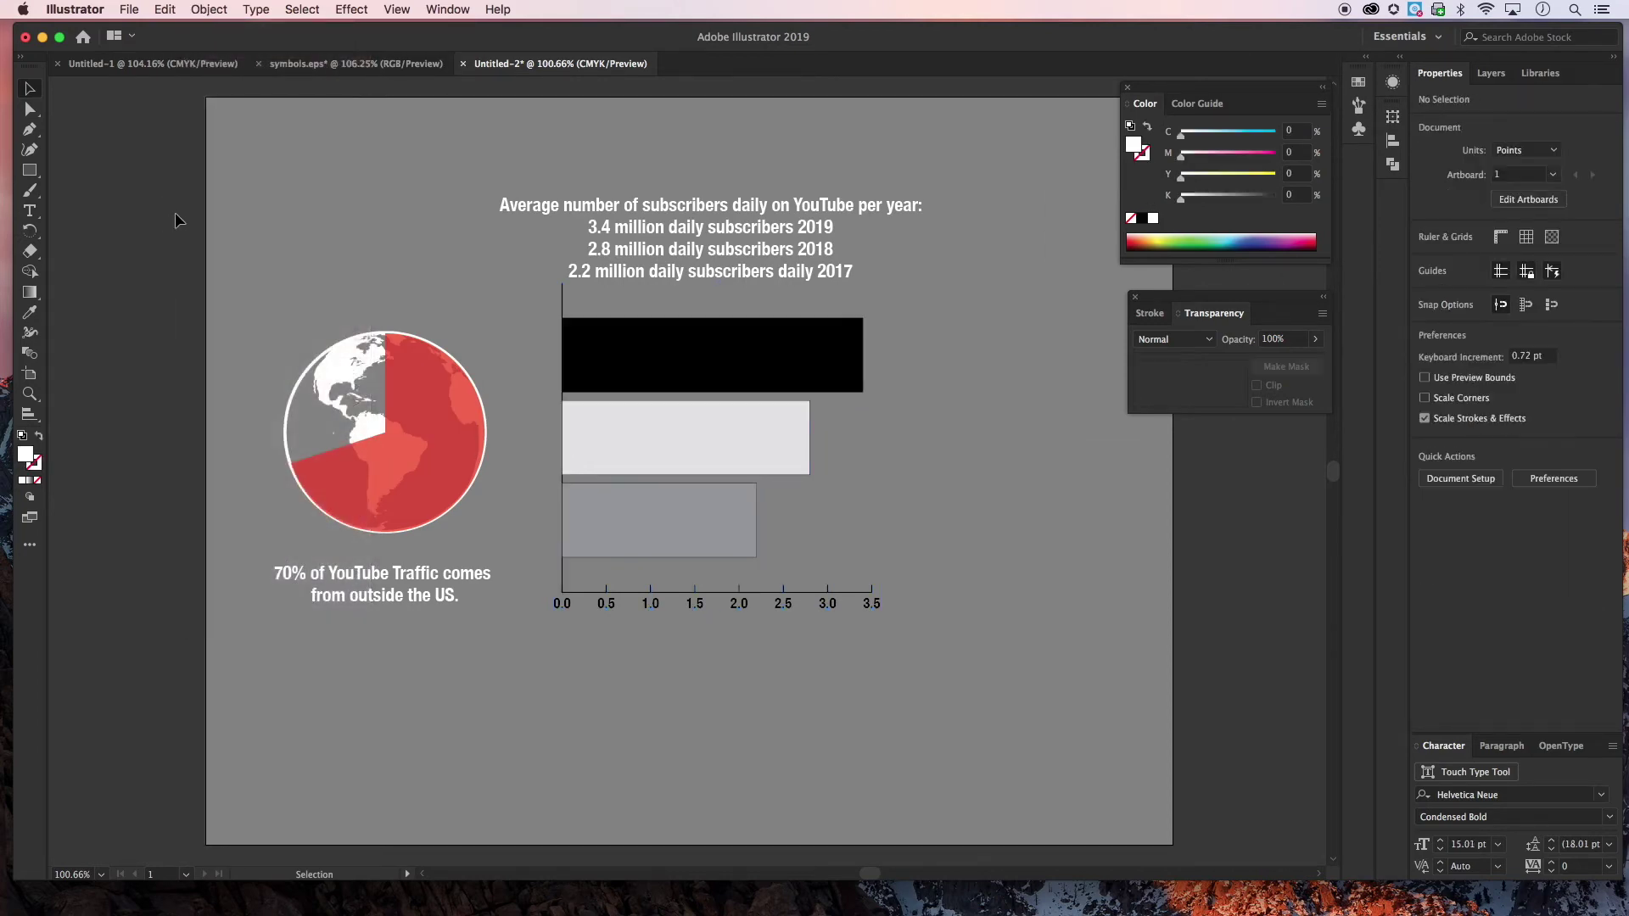
Delete the graph's vertical axis line and remove the stroke from all three bars
left_click(566, 303)
left_click(573, 395)
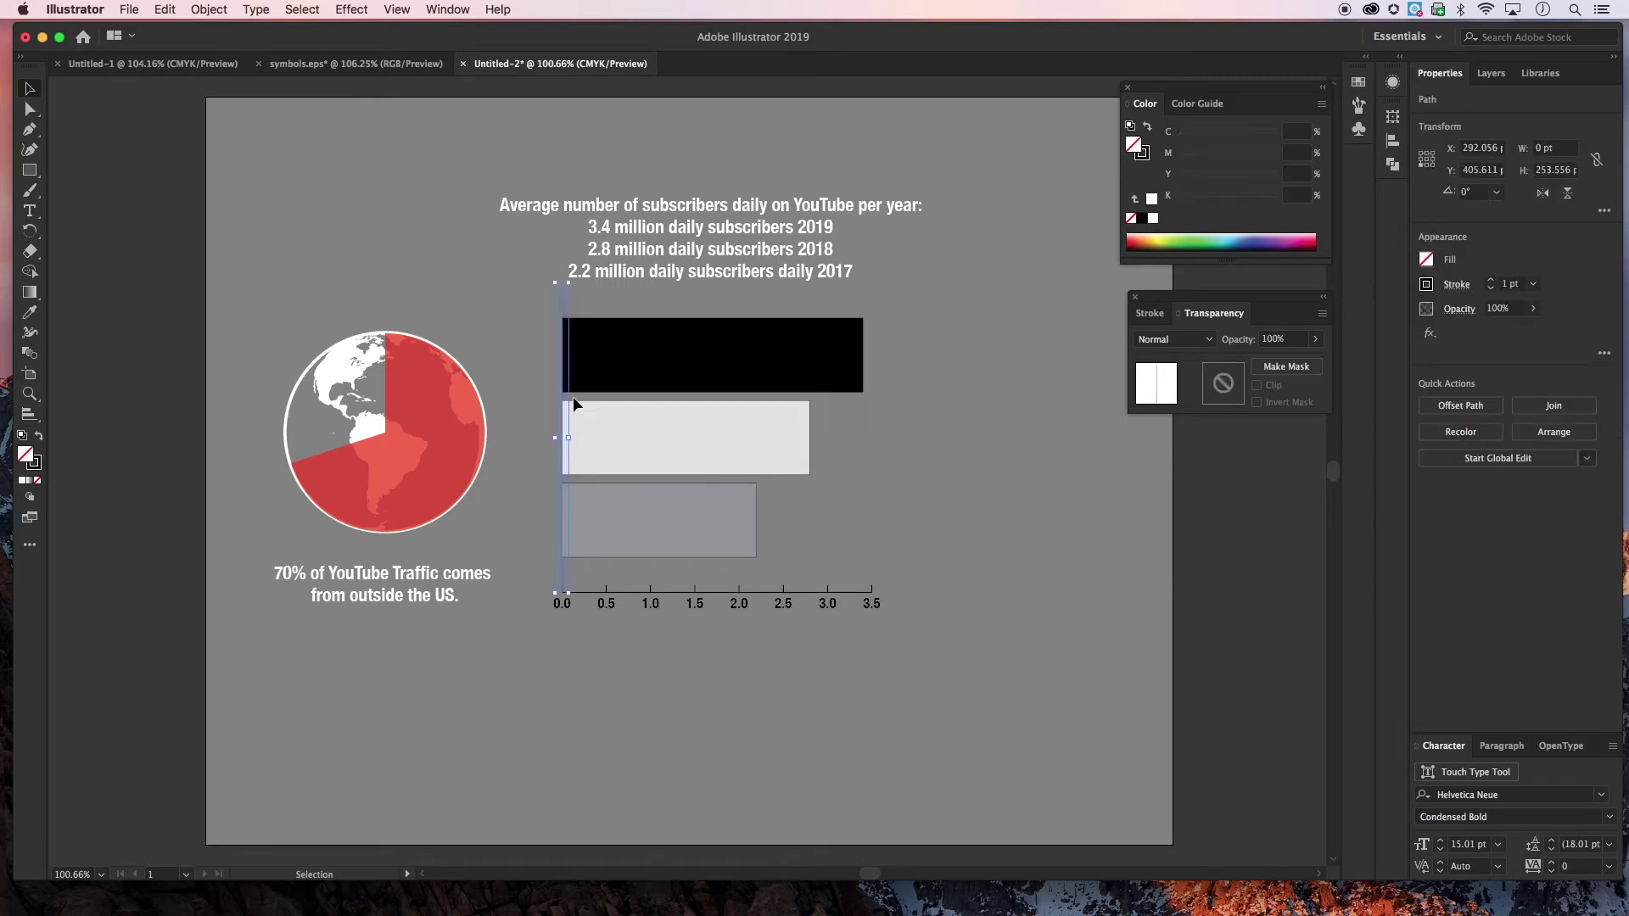
left_click(675, 517)
left_click(703, 438, "shift")
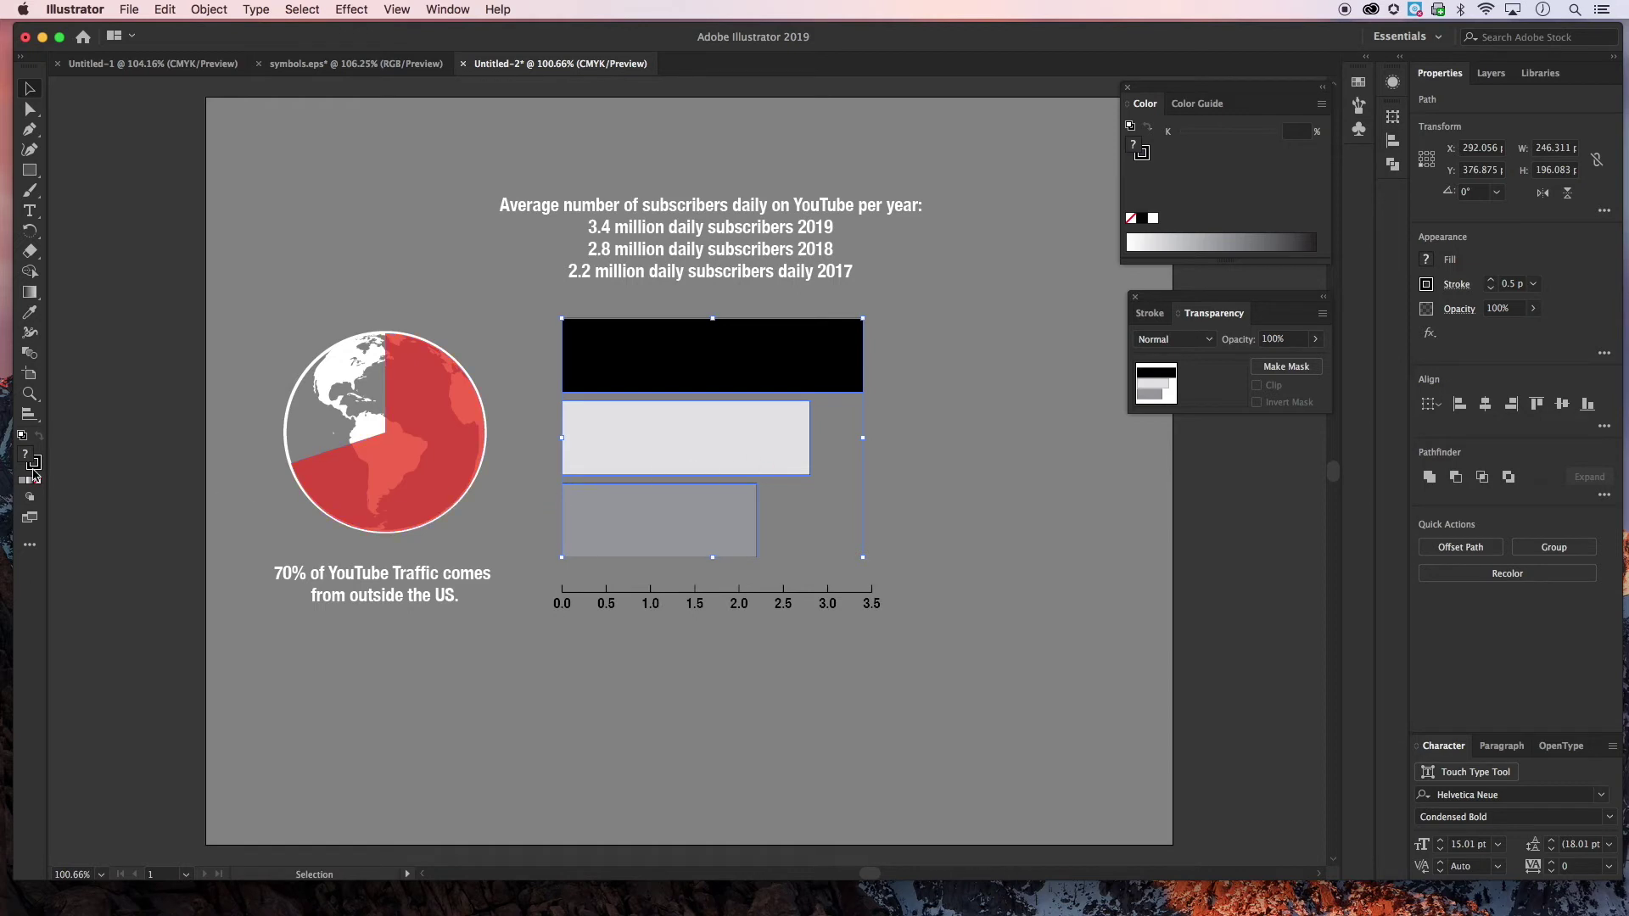
left_click(121, 487)
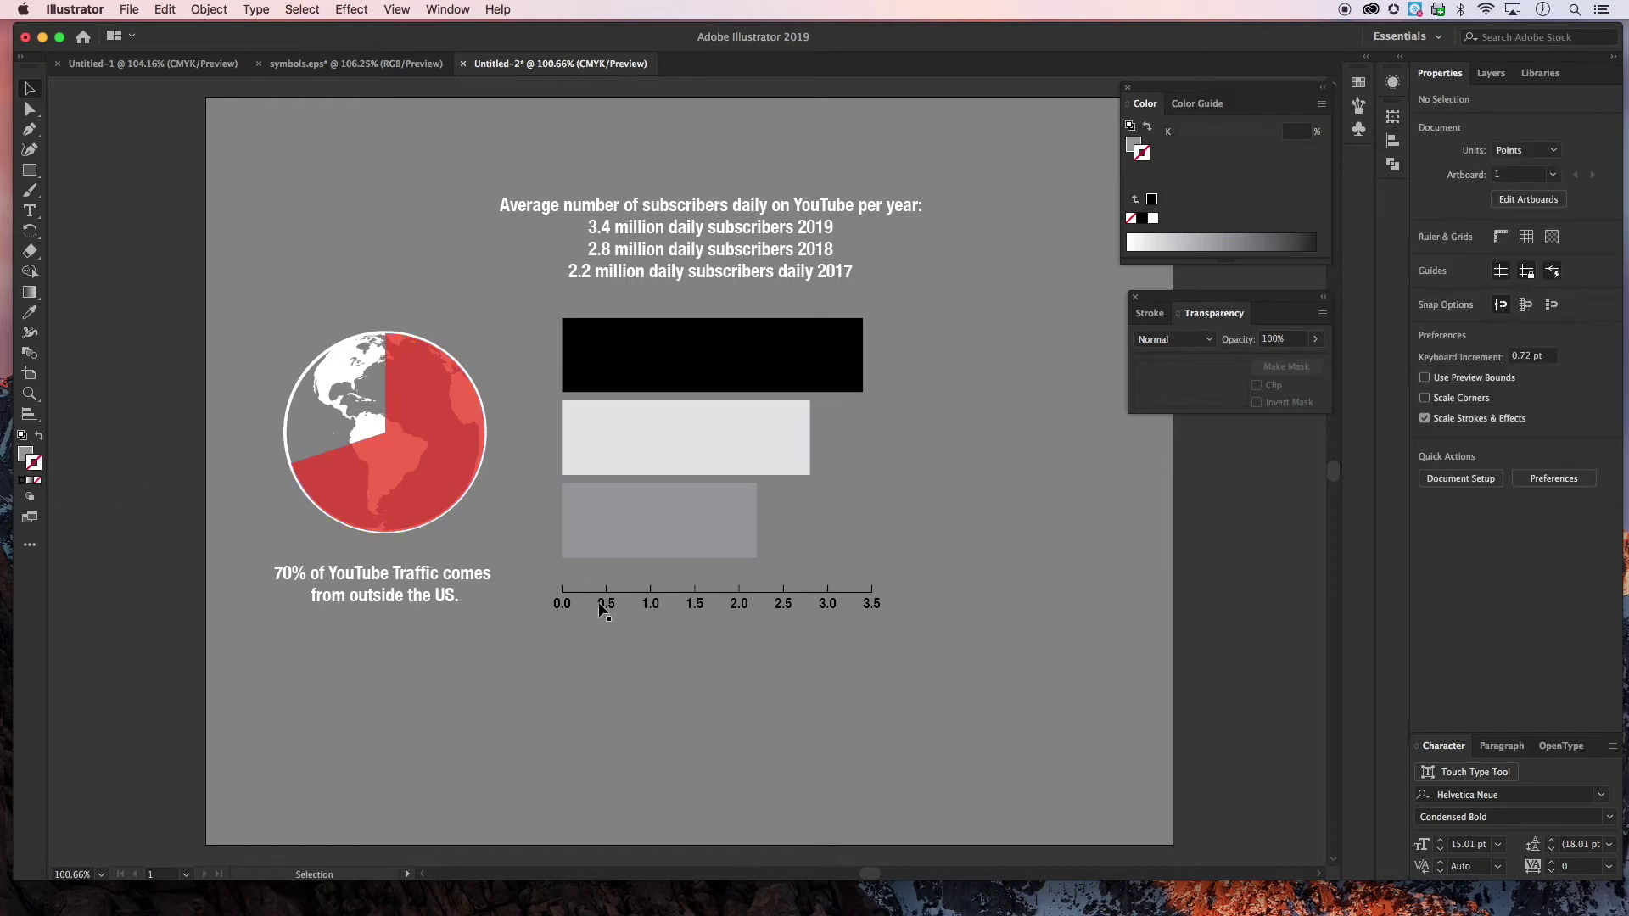
Group the horizontal axis with its ticks and numbers and move the group up about 14 pt, closer to the bars
left_click(573, 600)
left_click(533, 584)
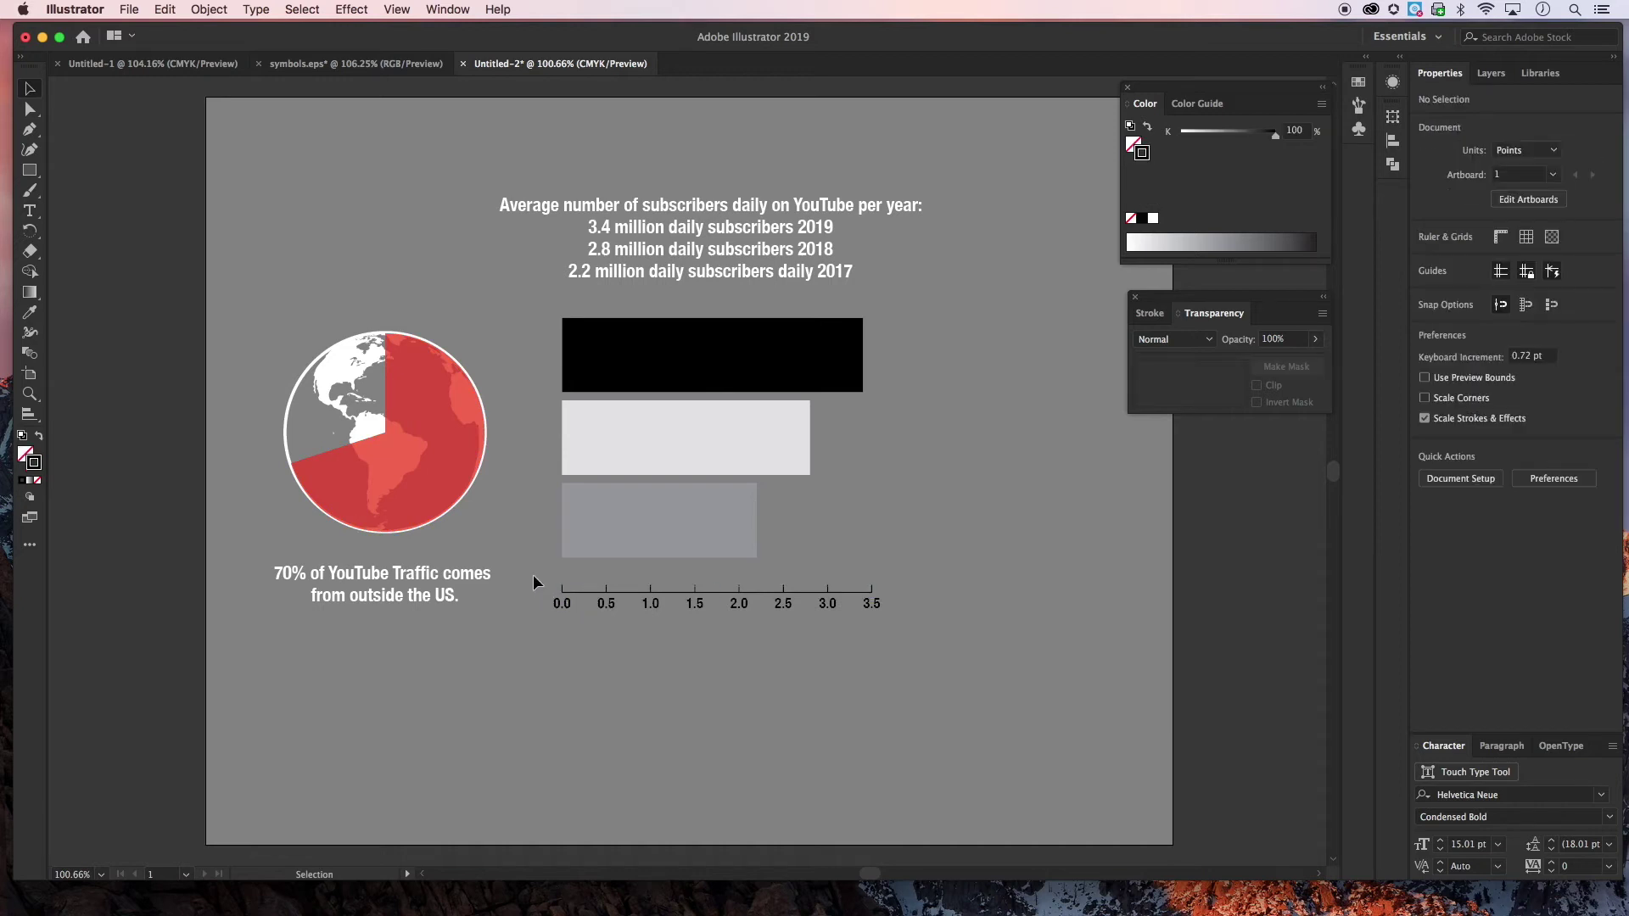
left_click_drag(909, 627, 901, 623)
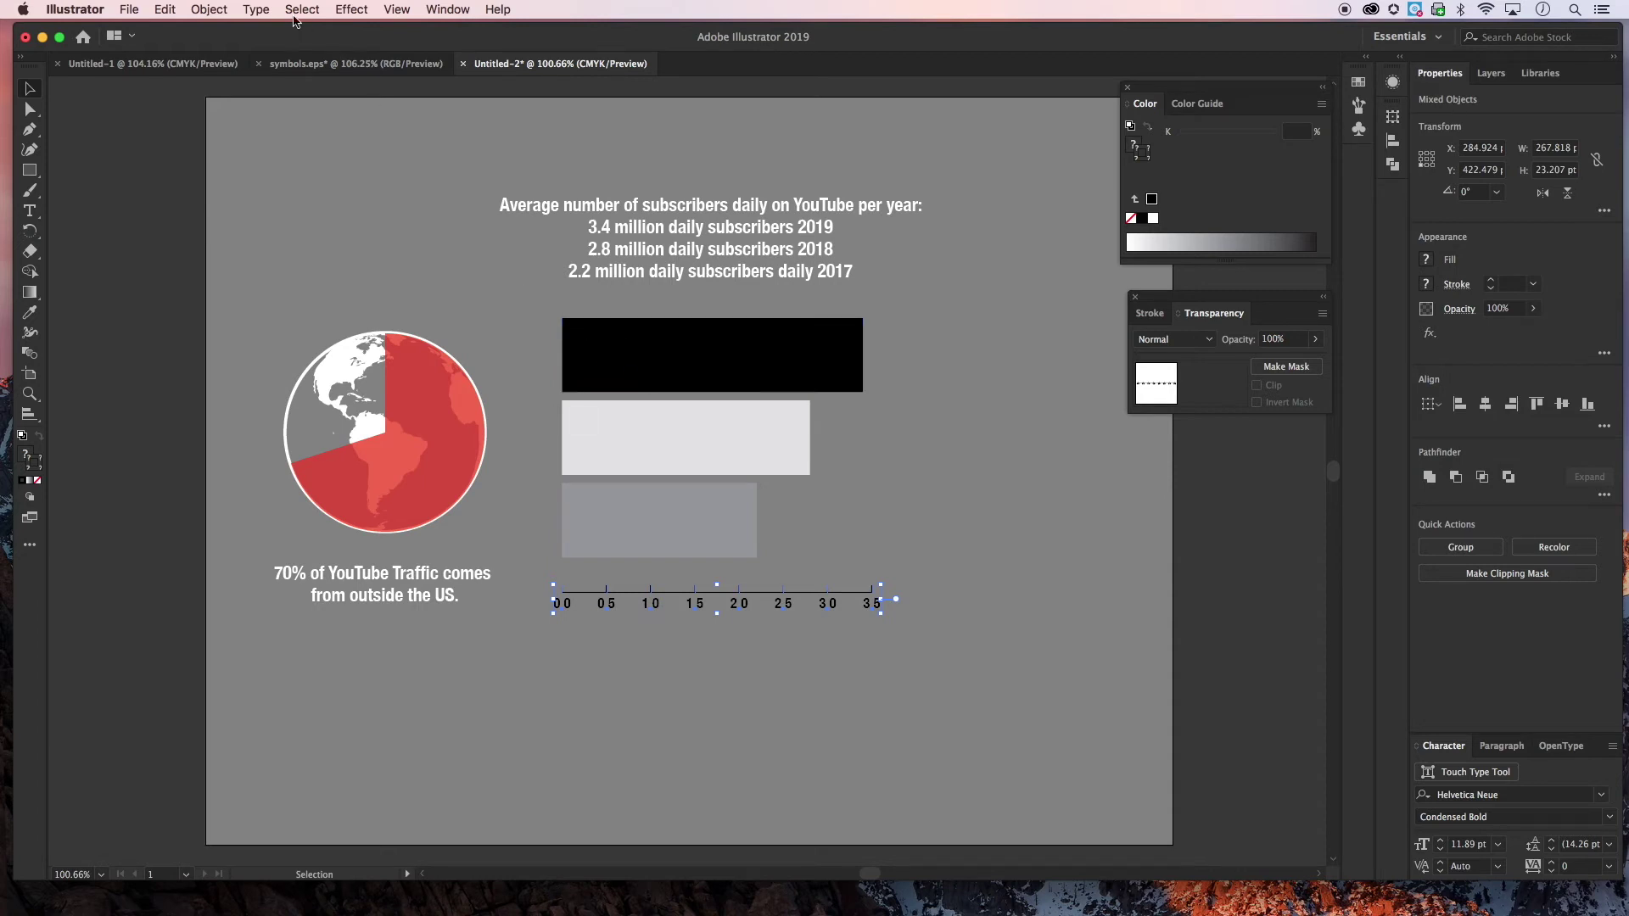
left_click(212, 9)
left_click(223, 76)
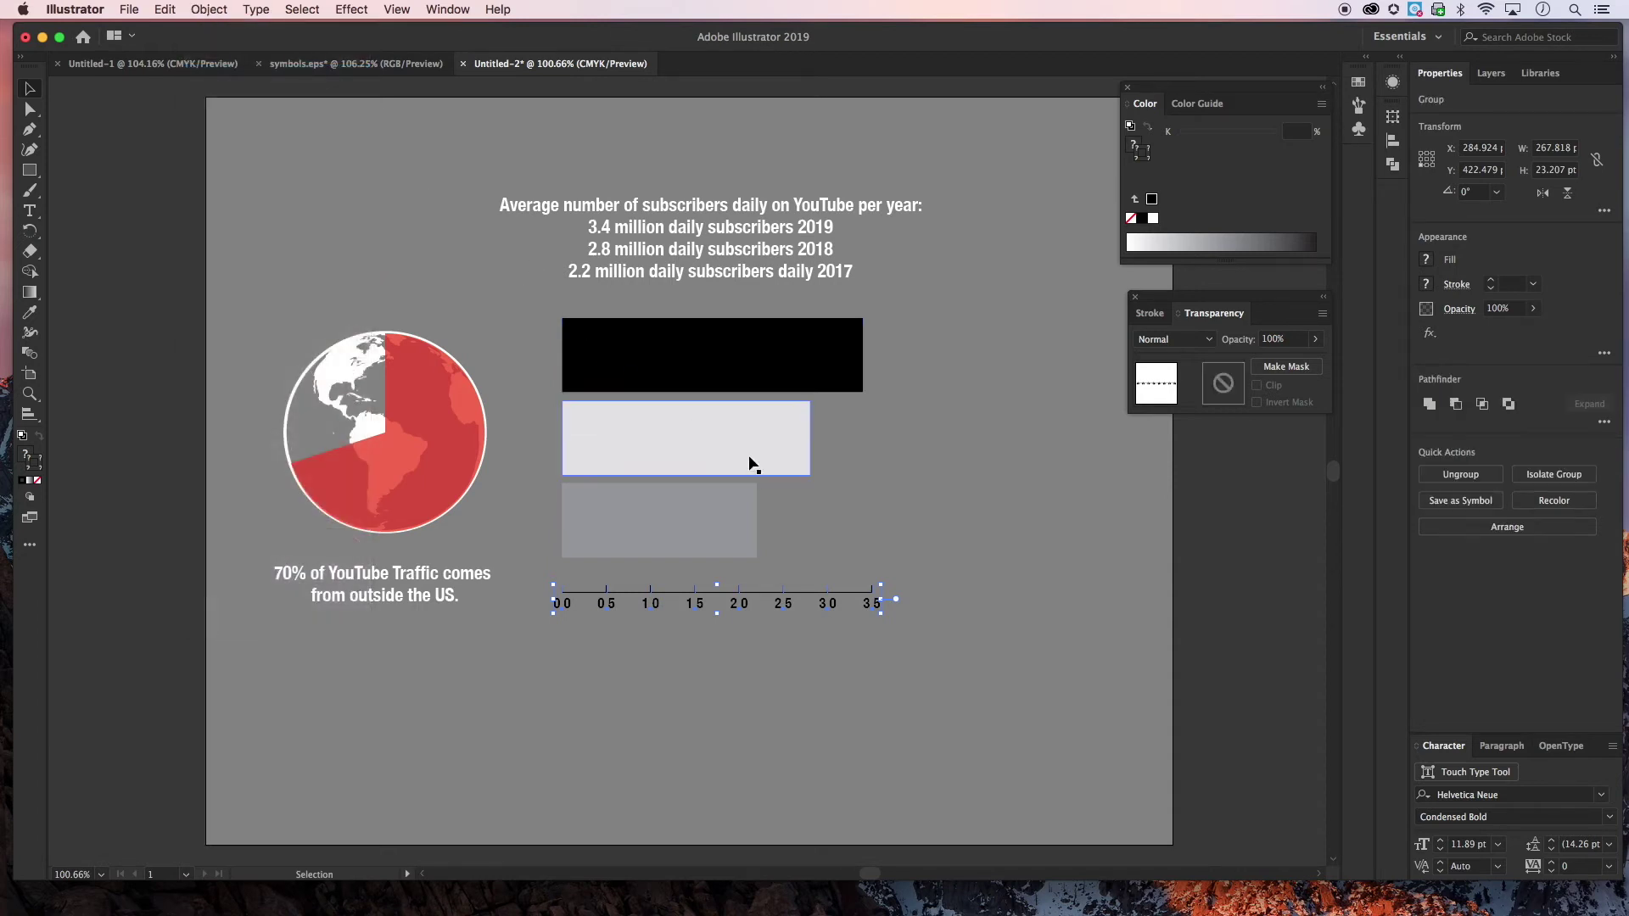
left_click_drag(762, 594, 765, 579)
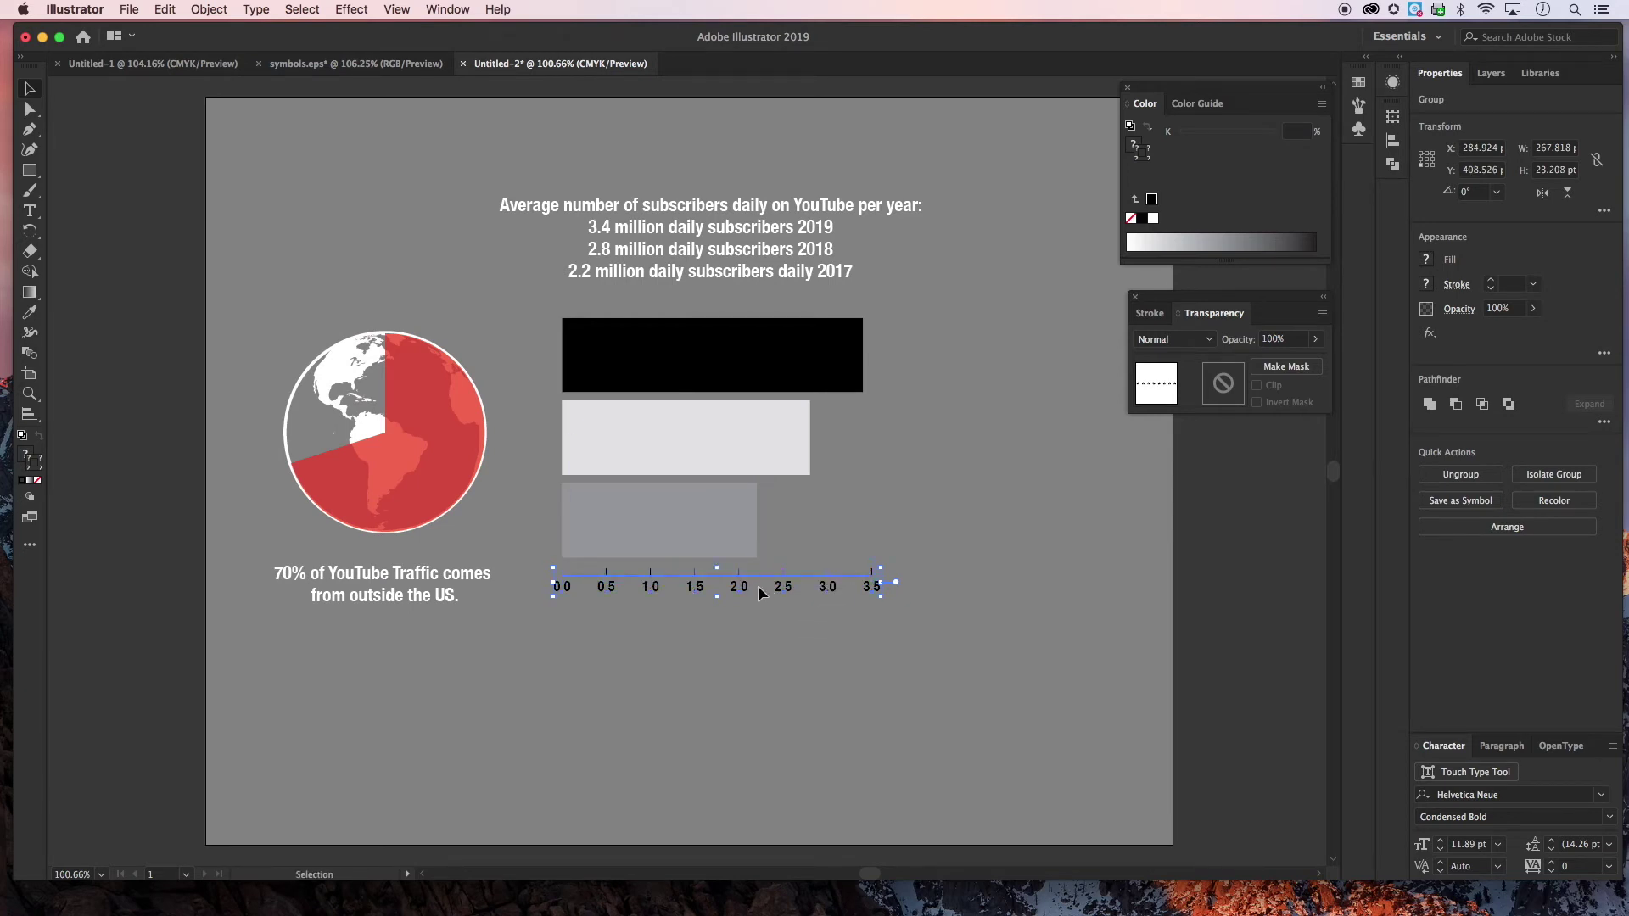
left_click(754, 638)
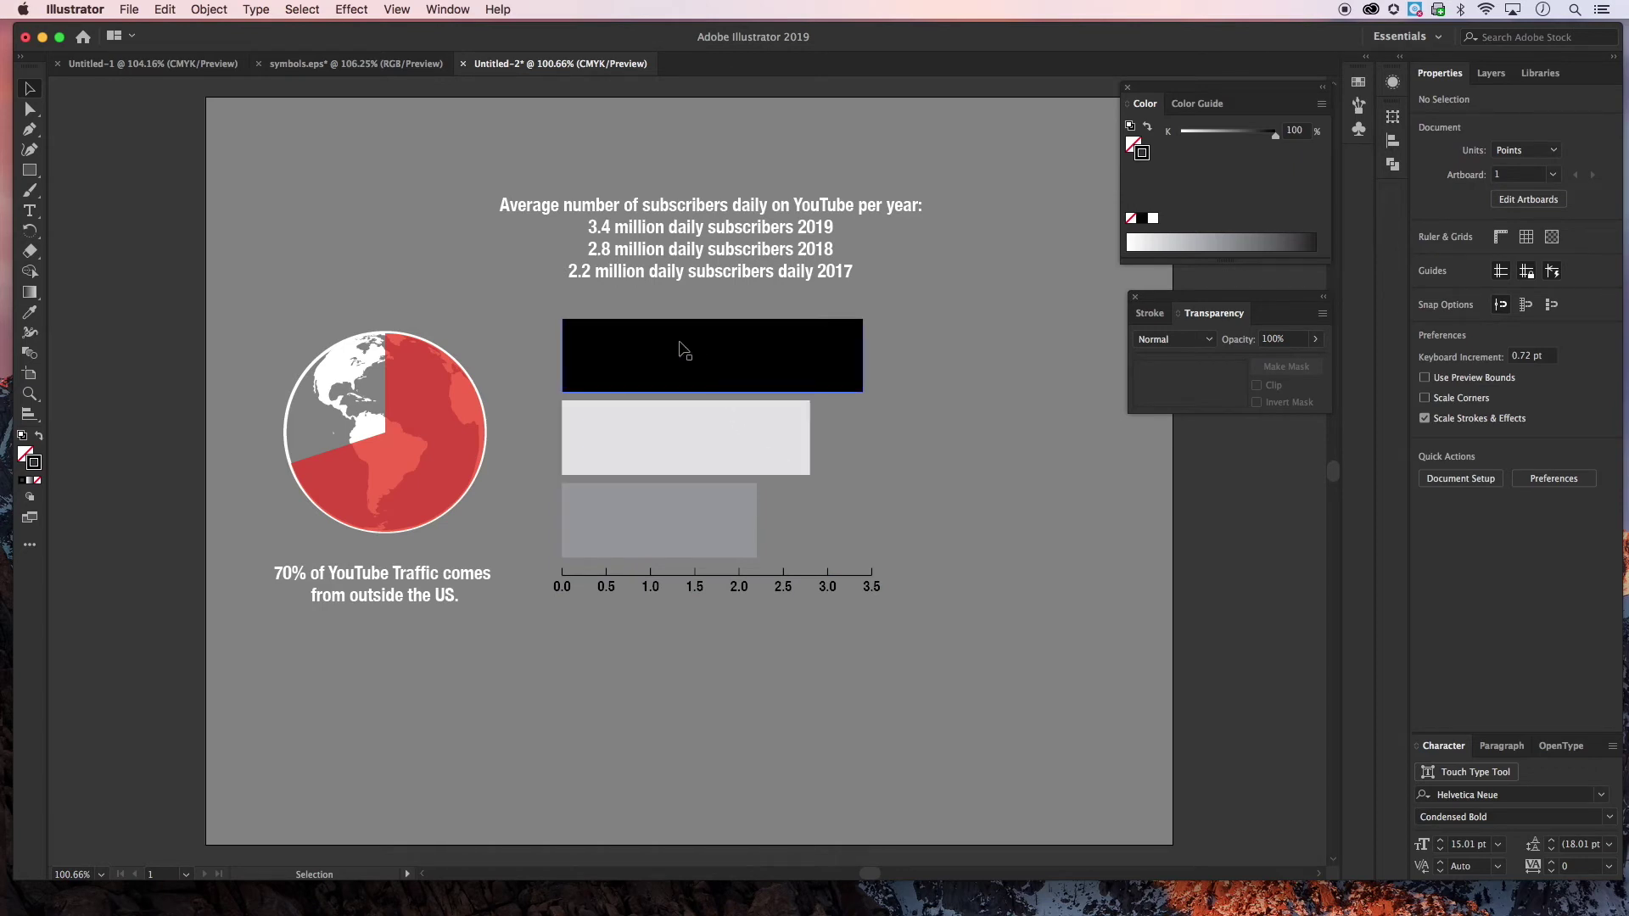
left_click(716, 351)
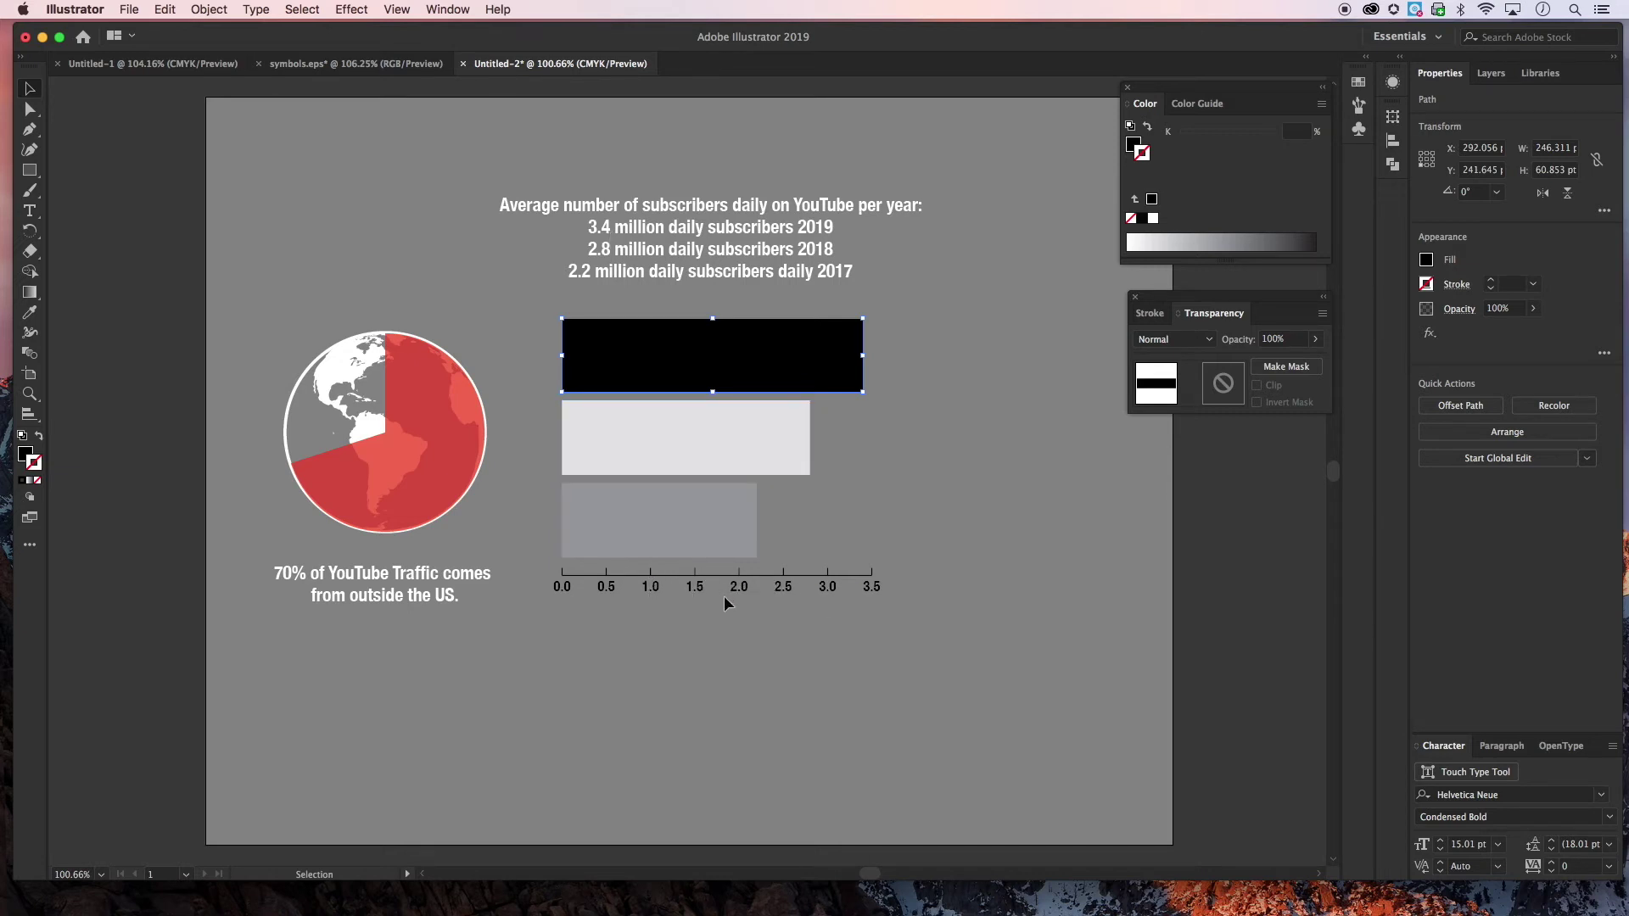
left_click(686, 630)
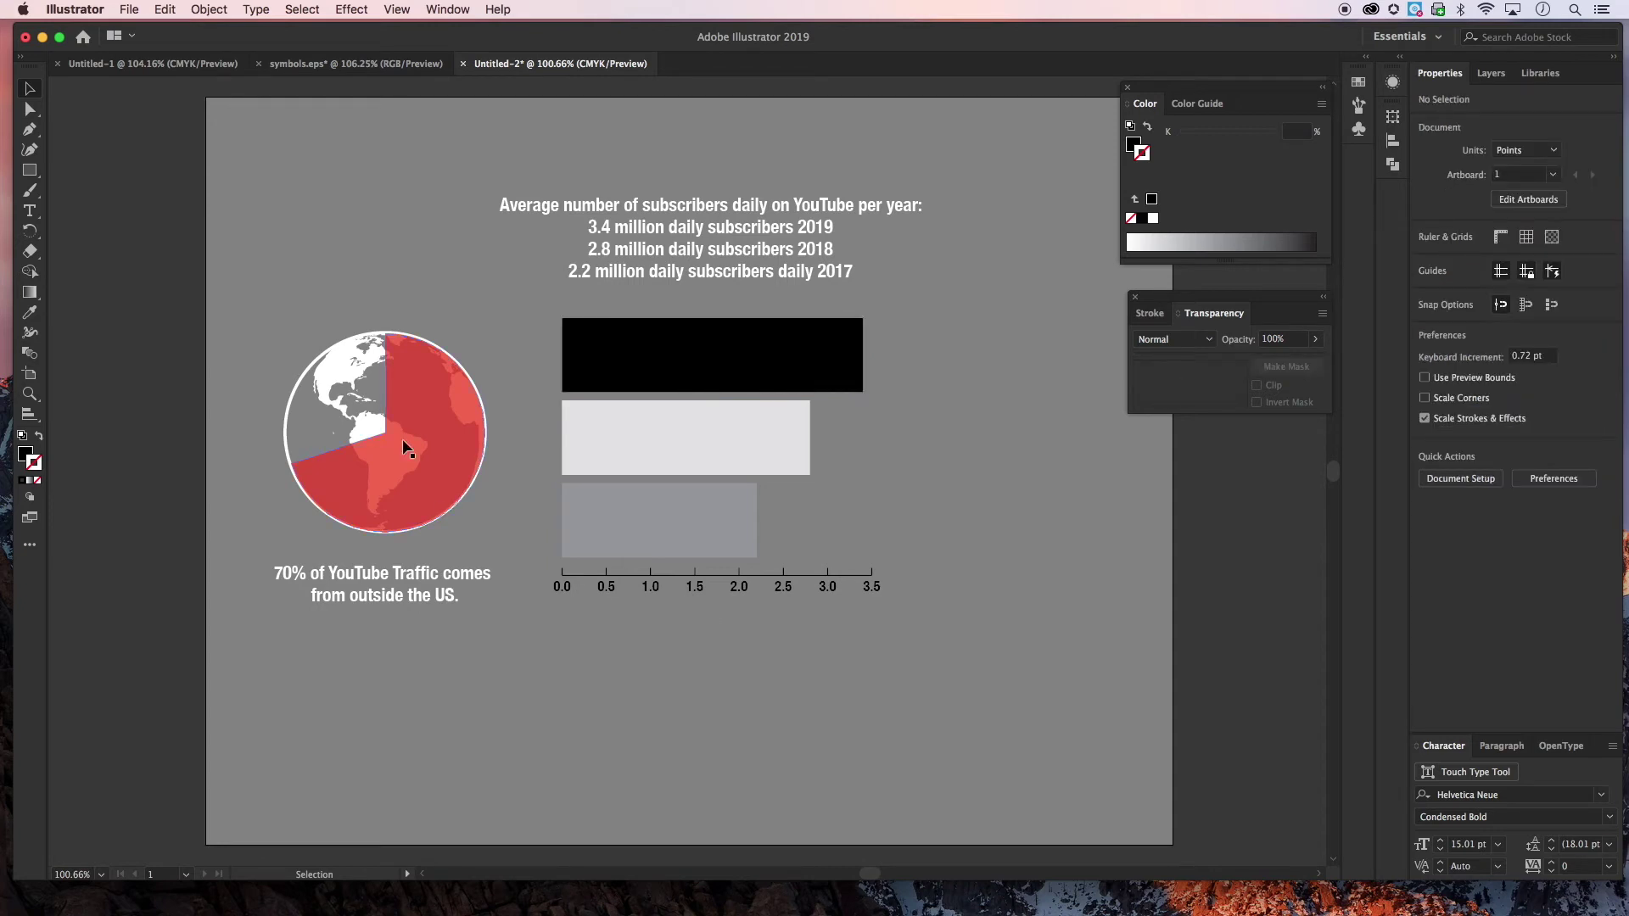
Add a point text label reading "in Millions" centered below the horizontal axis
left_click(30, 211)
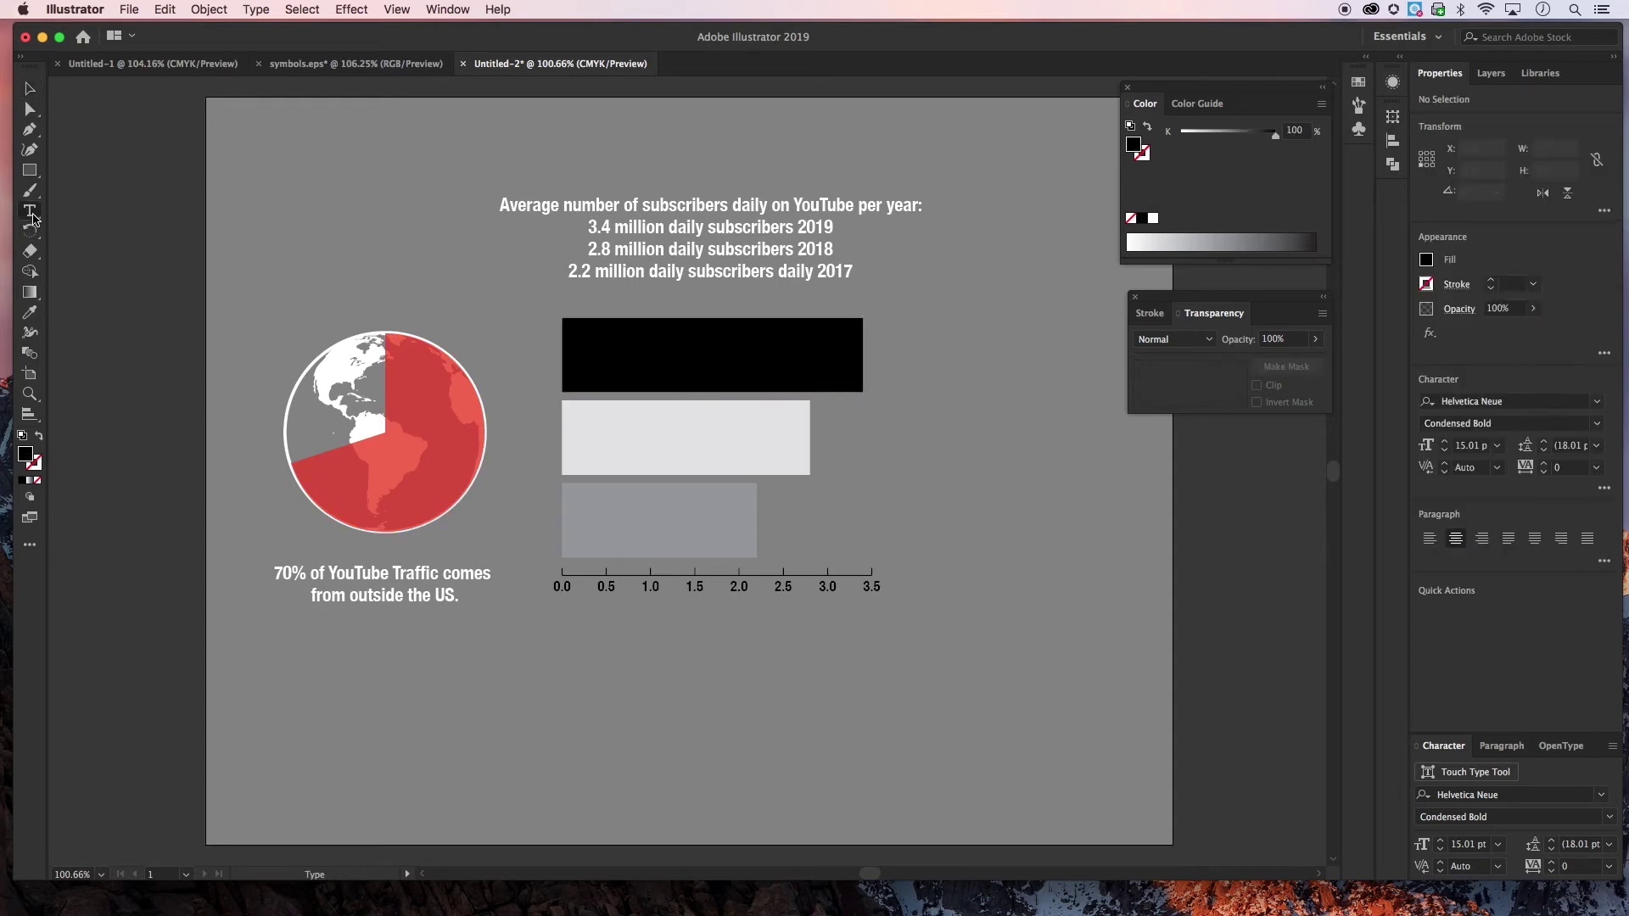
left_click(716, 615)
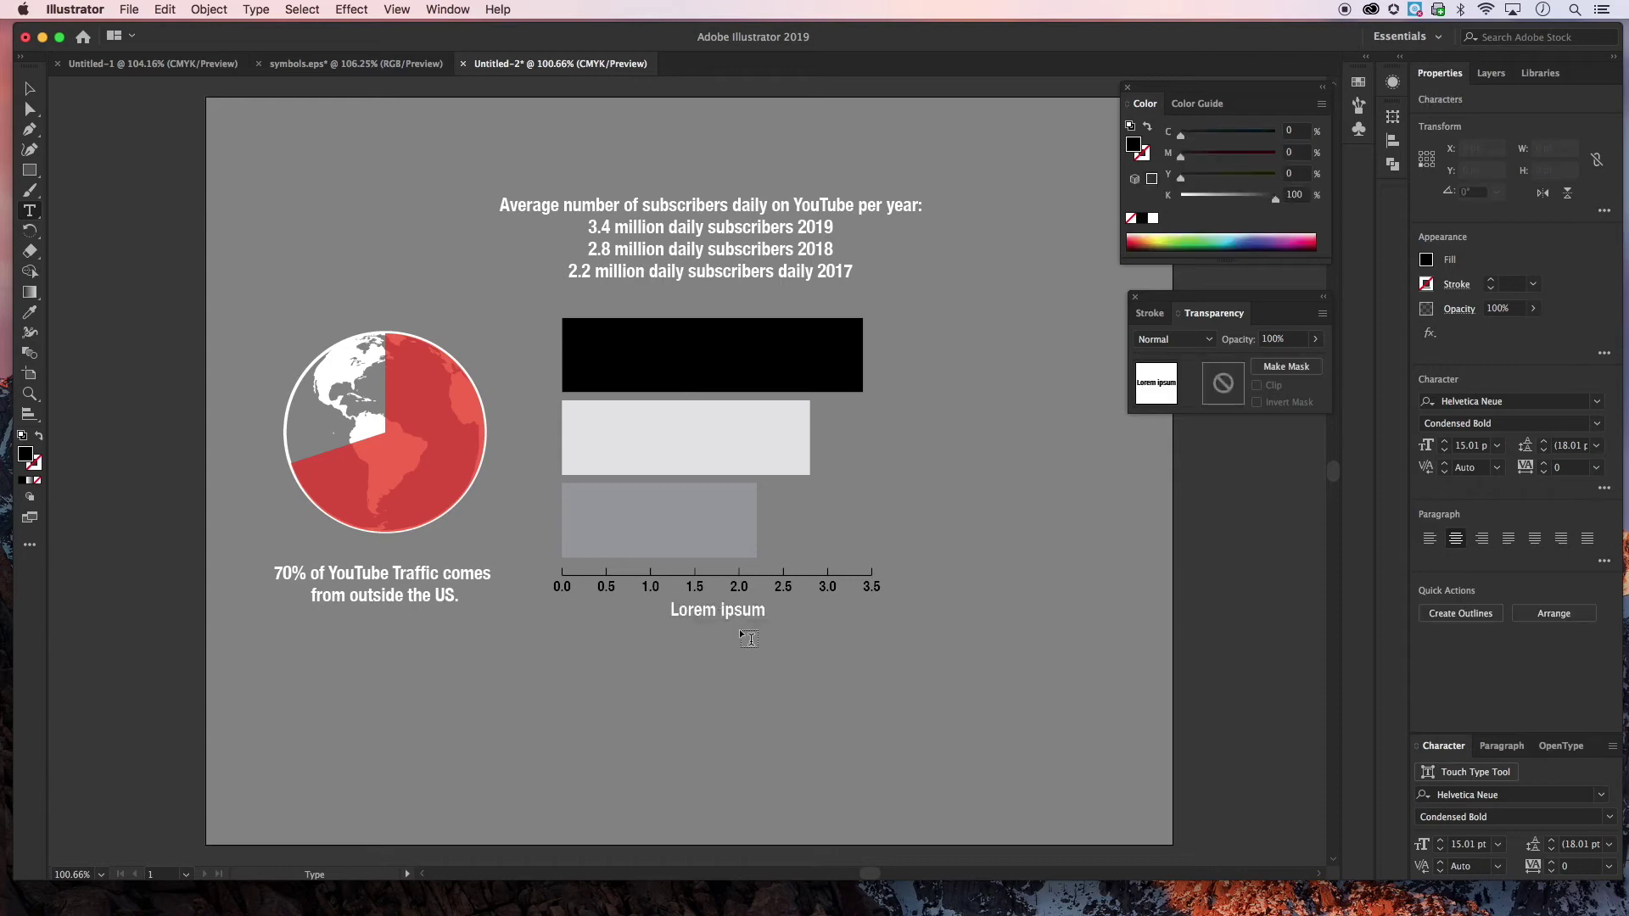
type("Millio")
key("BackSpace")
key("BackSpace")
key("BackSpace")
key("BackSpace")
key("BackSpace")
key("BackSpace")
type("in Mi")
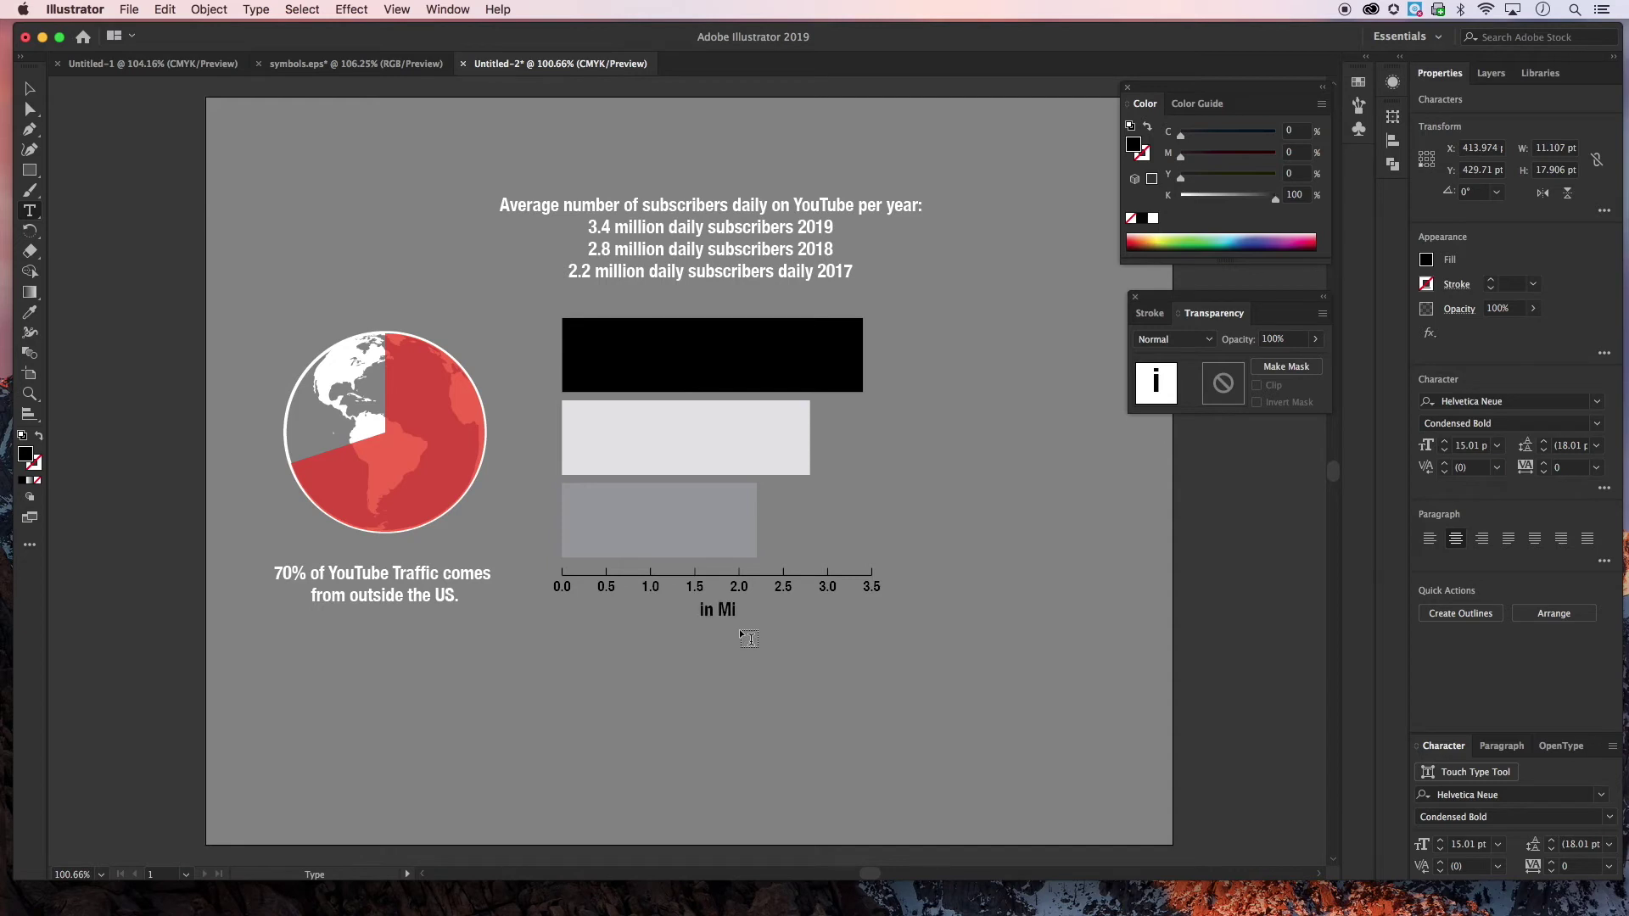
type("llions")
Reword the label below the axis to "Per Million" and finish text editing
left_click_drag(702, 610, 679, 611)
key("BackSpace")
left_click(744, 611)
key("BackSpace")
left_click(694, 609)
type("Per")
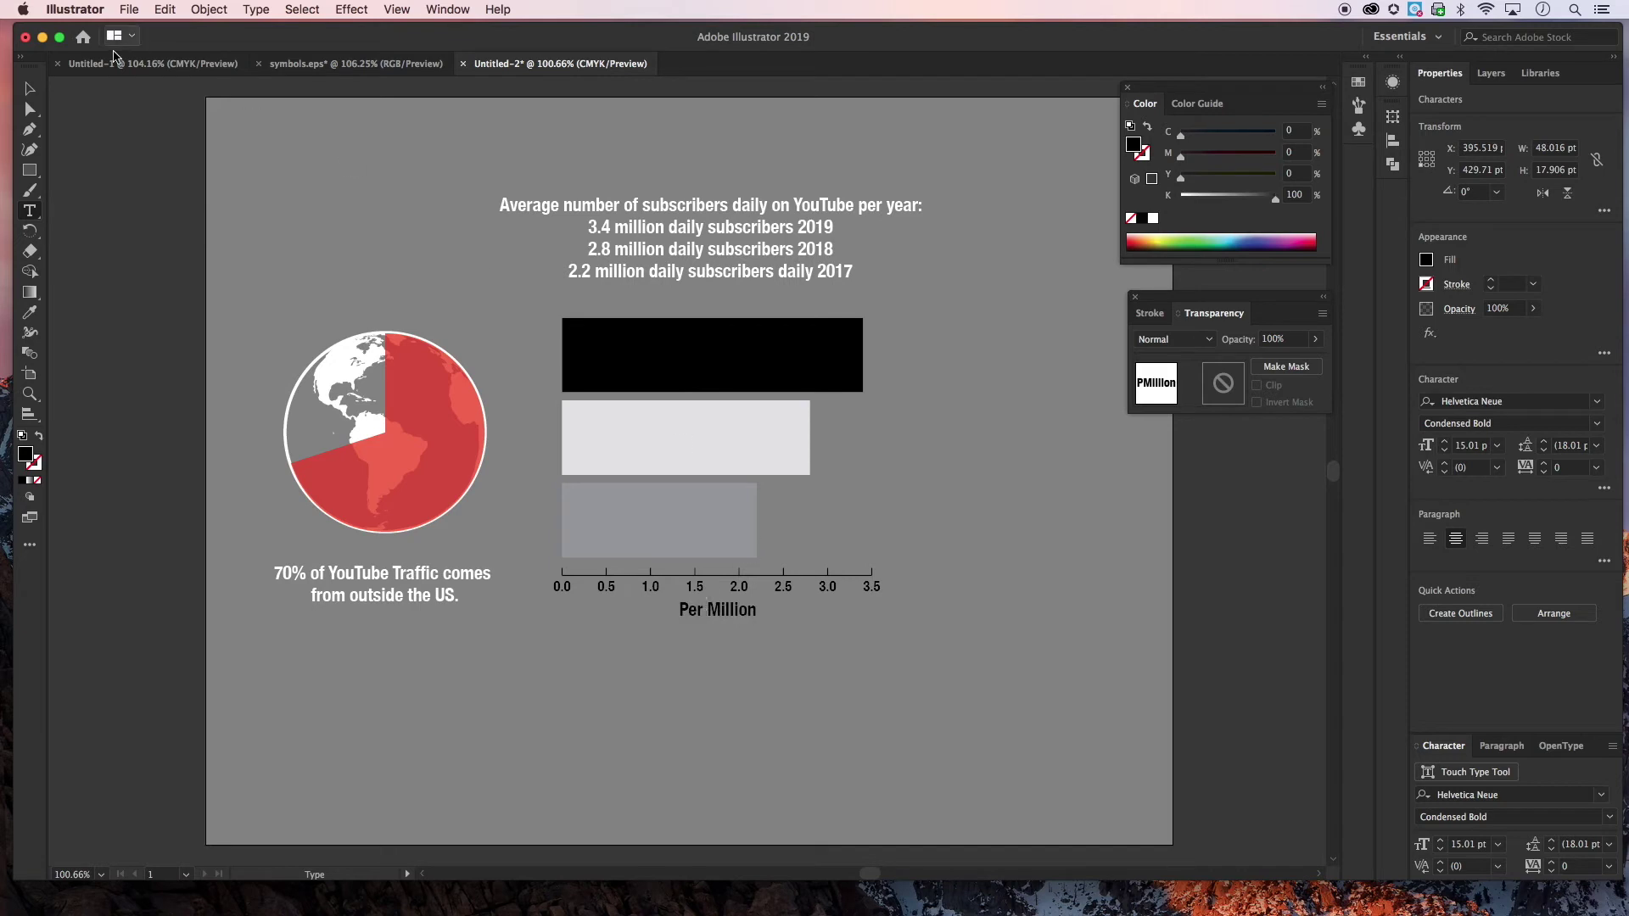
key("Escape")
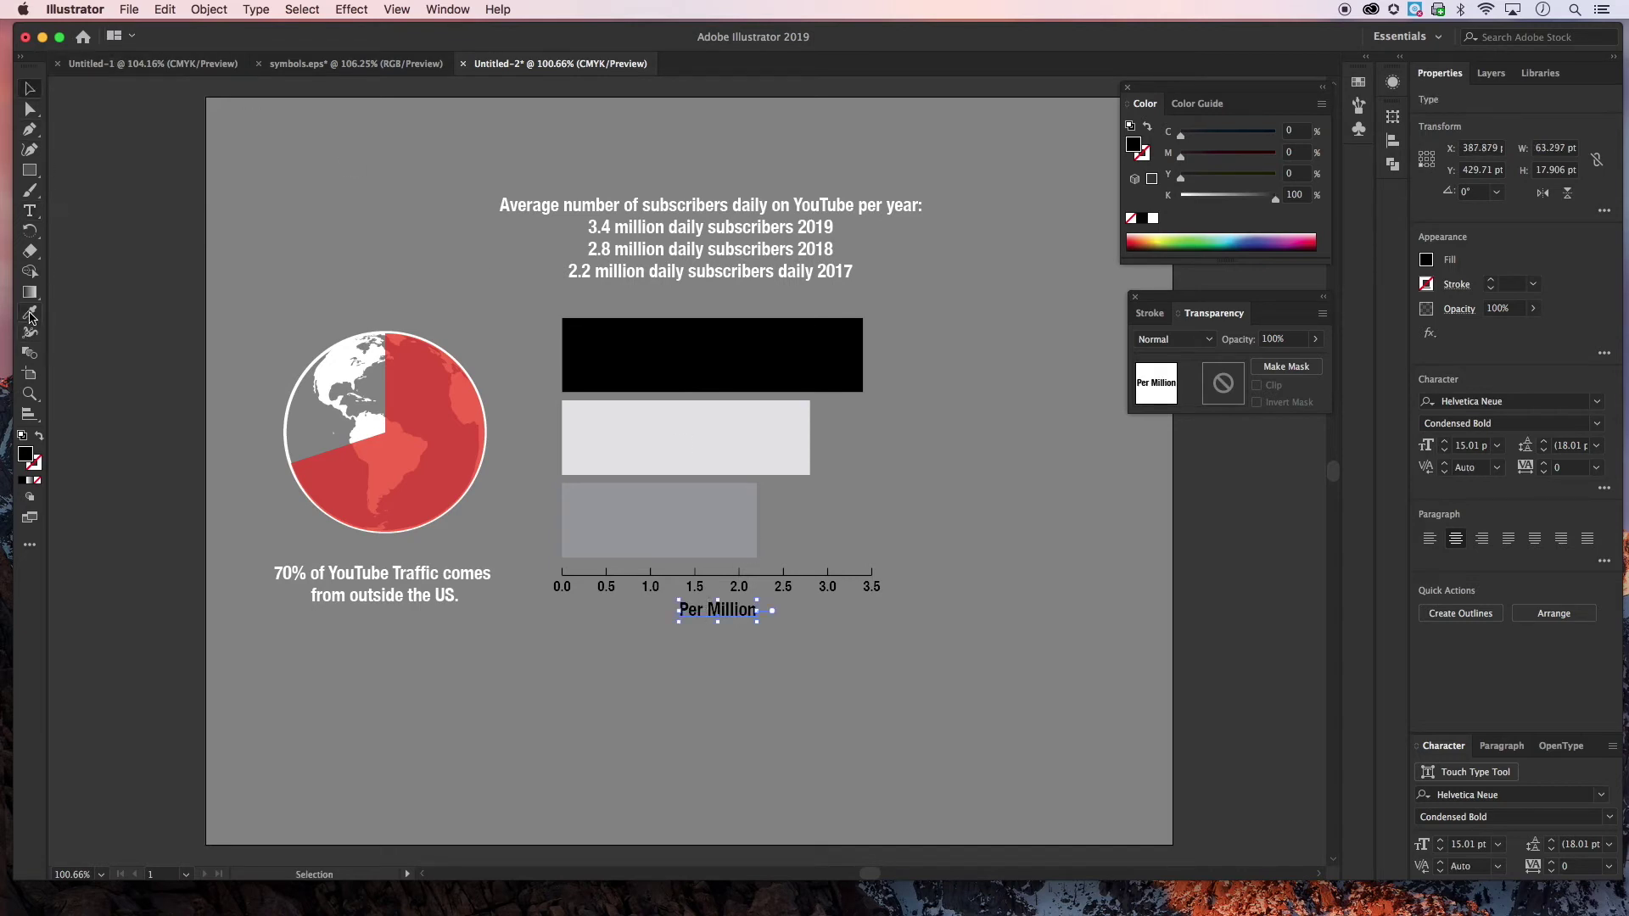
Apply the traffic caption's white text style to the "Per Million" label with the Eyedropper
left_click(30, 314)
left_click(416, 570)
left_click(30, 88)
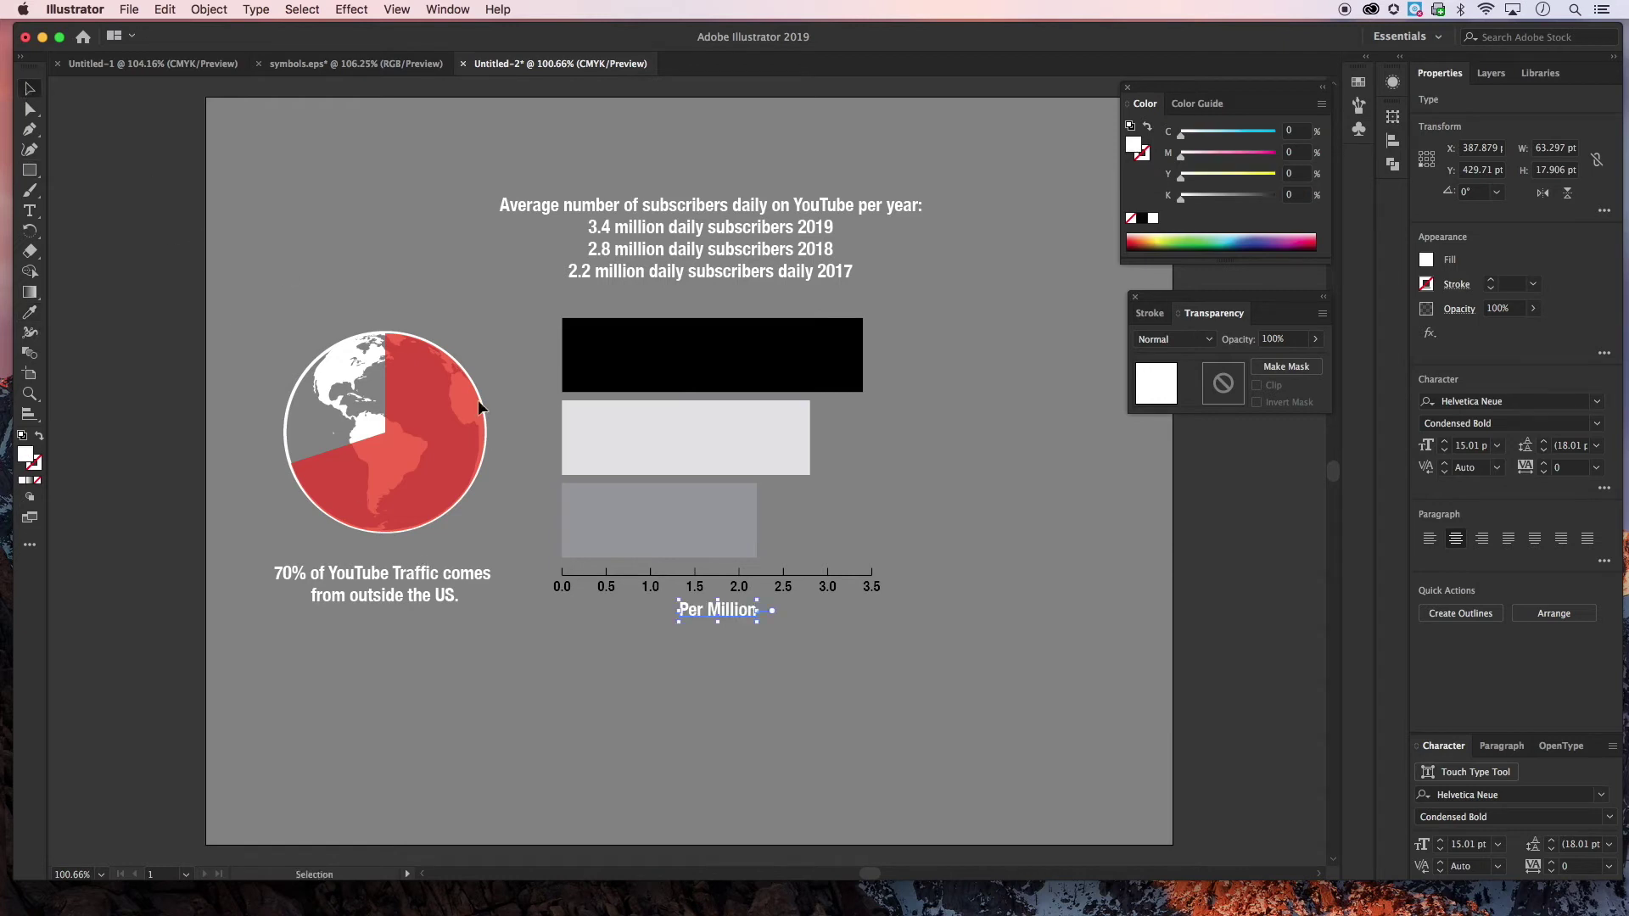
Ungroup the horizontal axis so its line, ticks and numbers can be selected individually
left_click(731, 578)
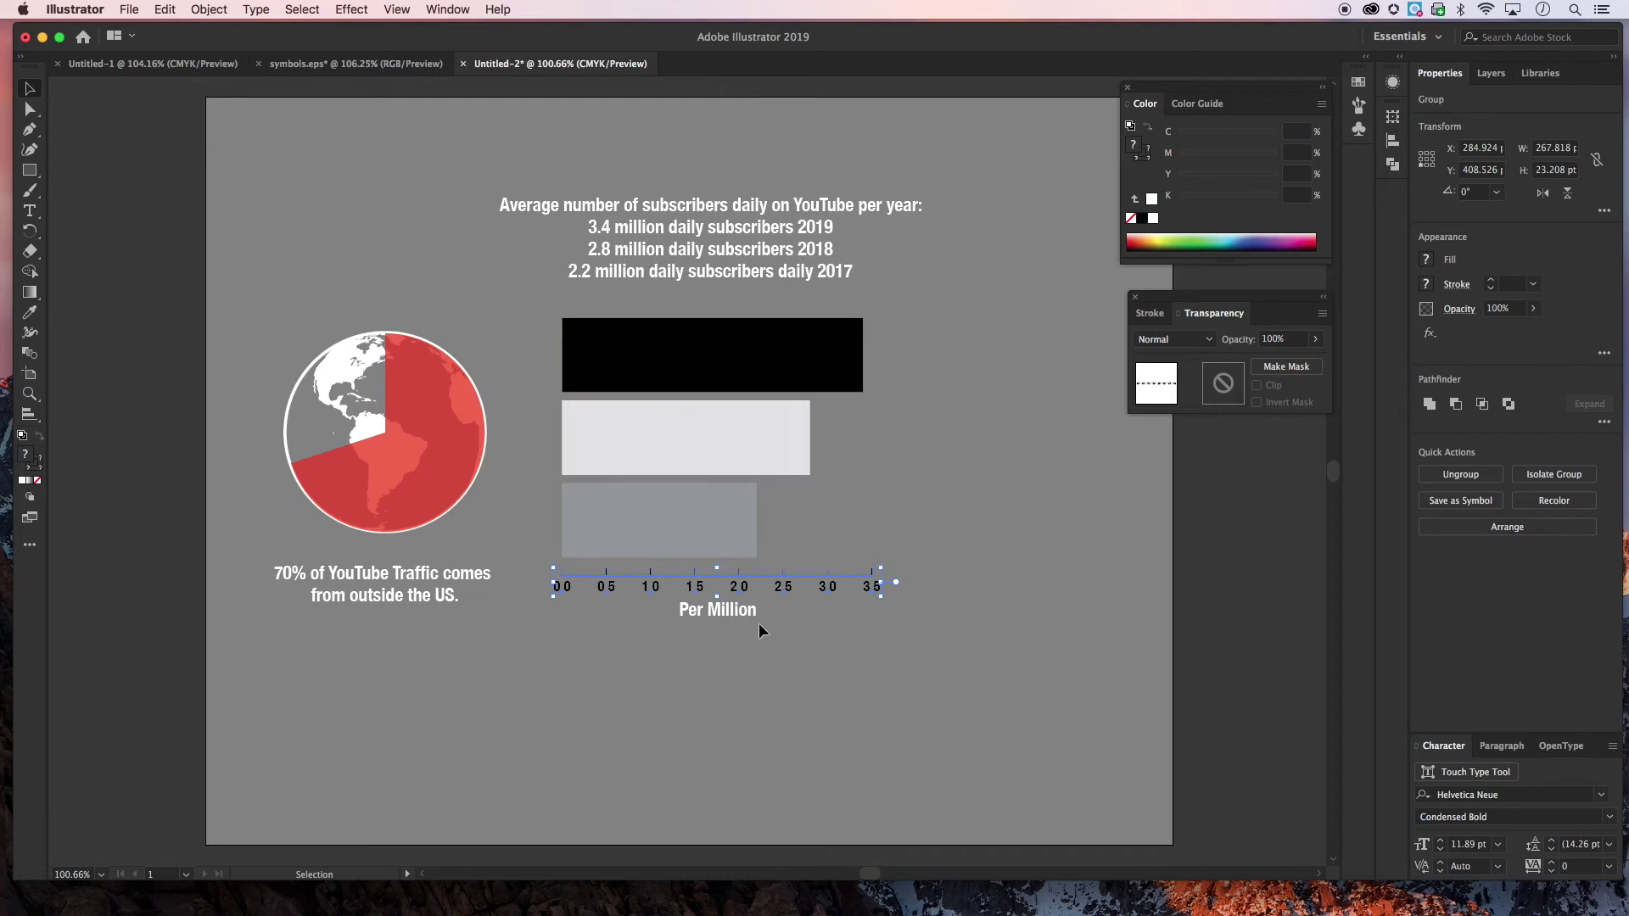
left_click(208, 9)
left_click(217, 91)
left_click(587, 583)
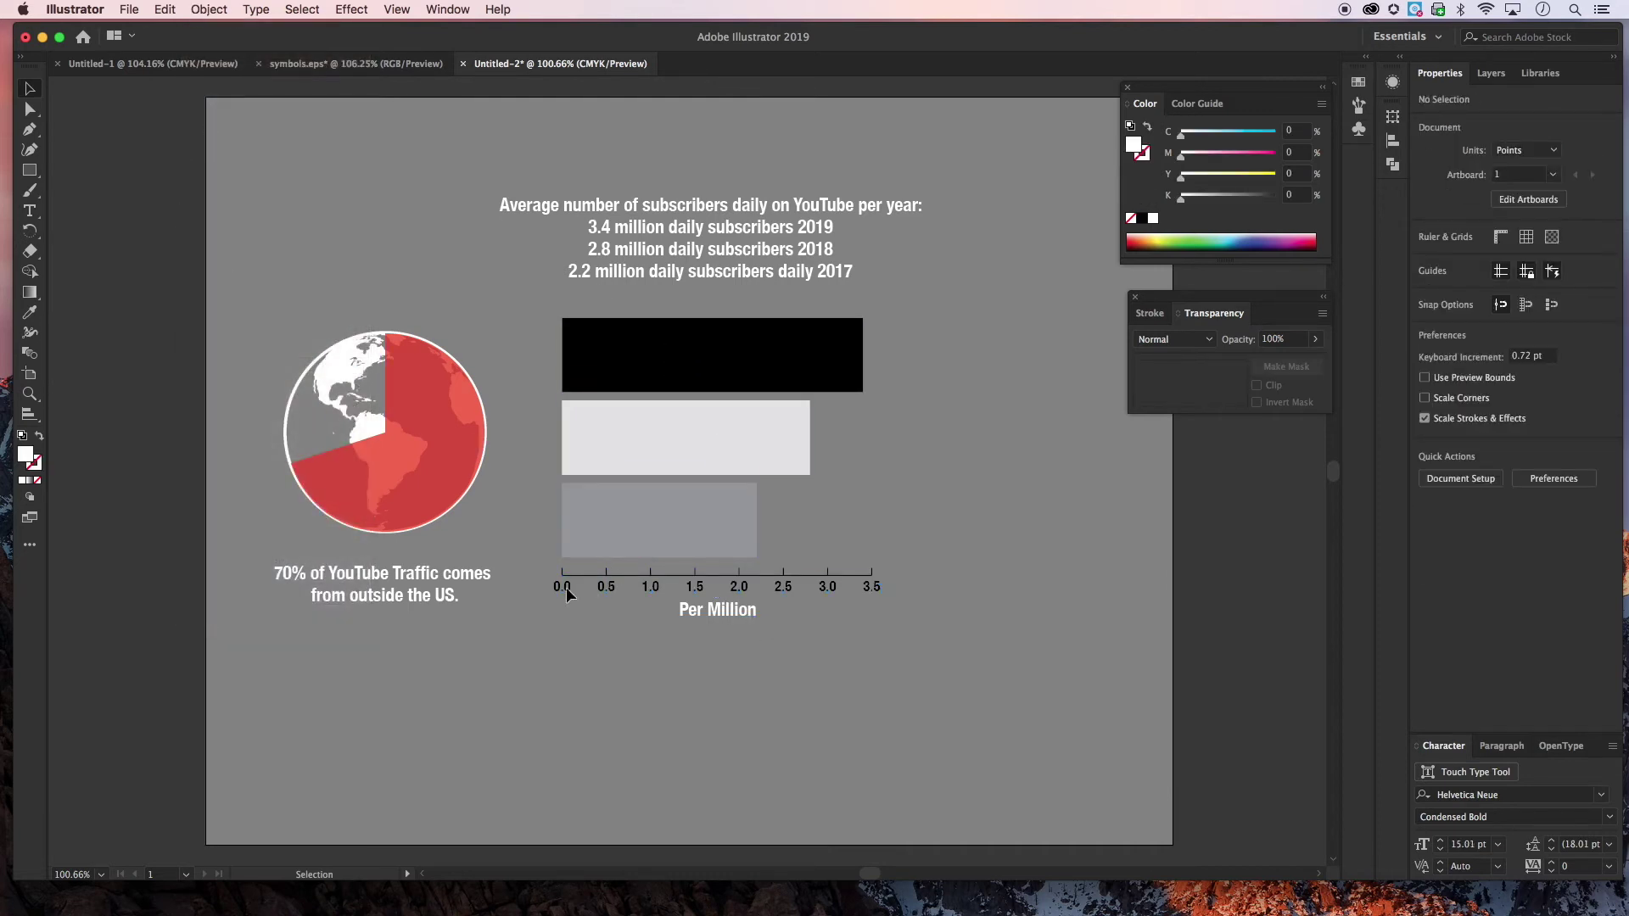
Select all eight axis numbers from 0.0 to 3.5, fill them with white and deselect
left_click(563, 587)
left_click(606, 587, "shift")
left_click(651, 587, "shift")
left_click(695, 587, "shift")
left_click(739, 587, "shift")
left_click(783, 587, "shift")
left_click(828, 587, "shift")
left_click(872, 587, "shift")
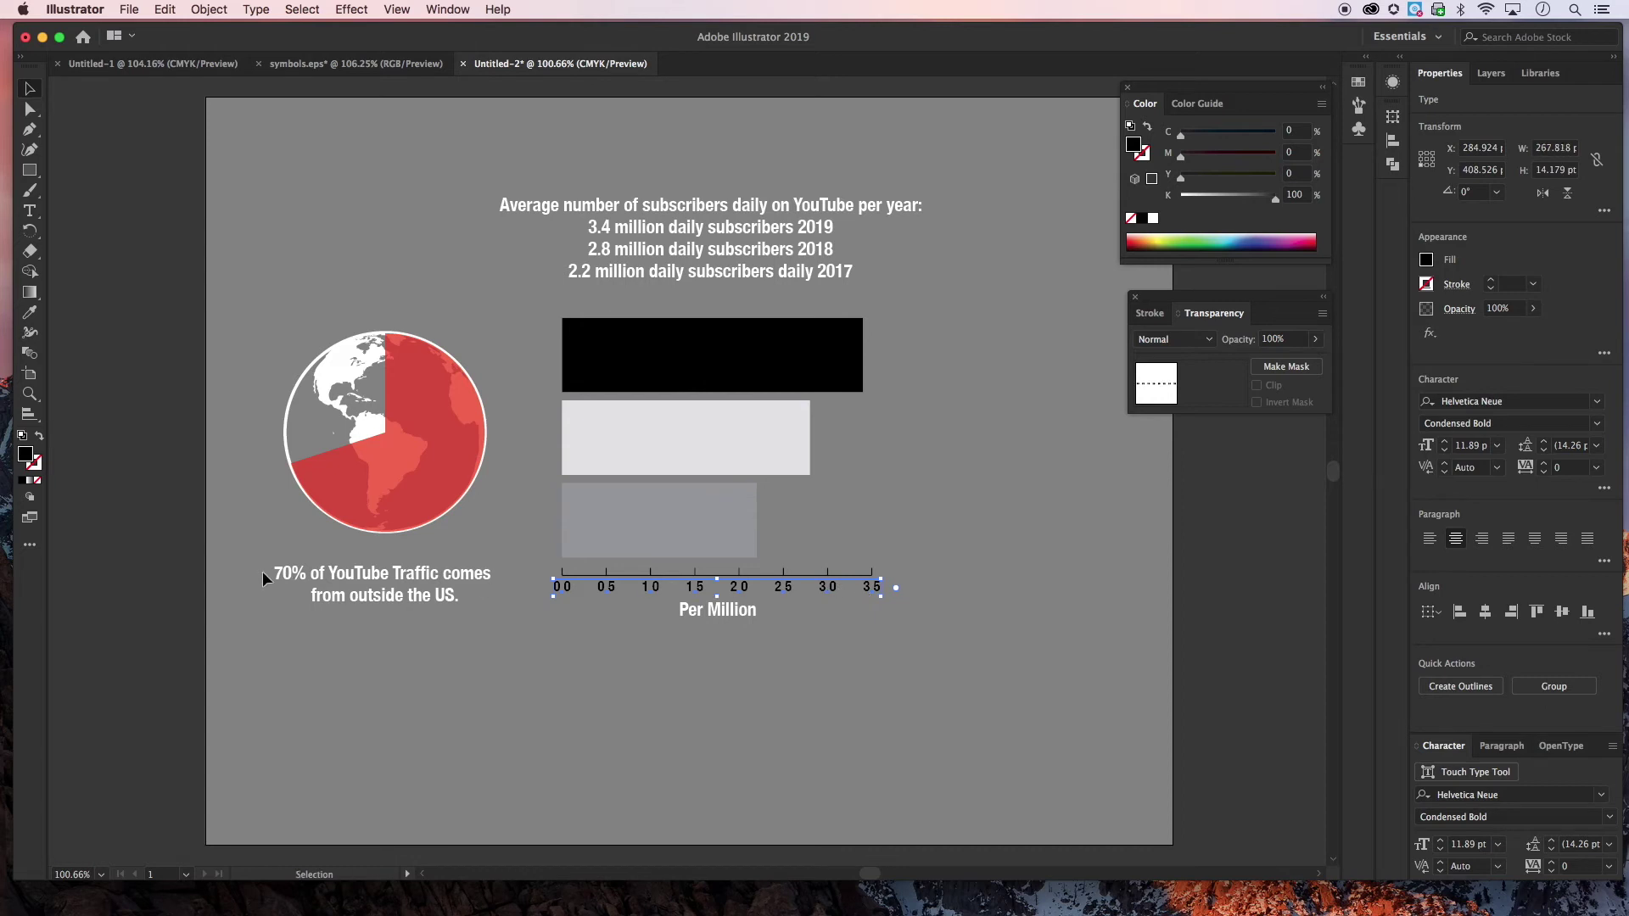
left_click(1153, 218)
left_click(1192, 543)
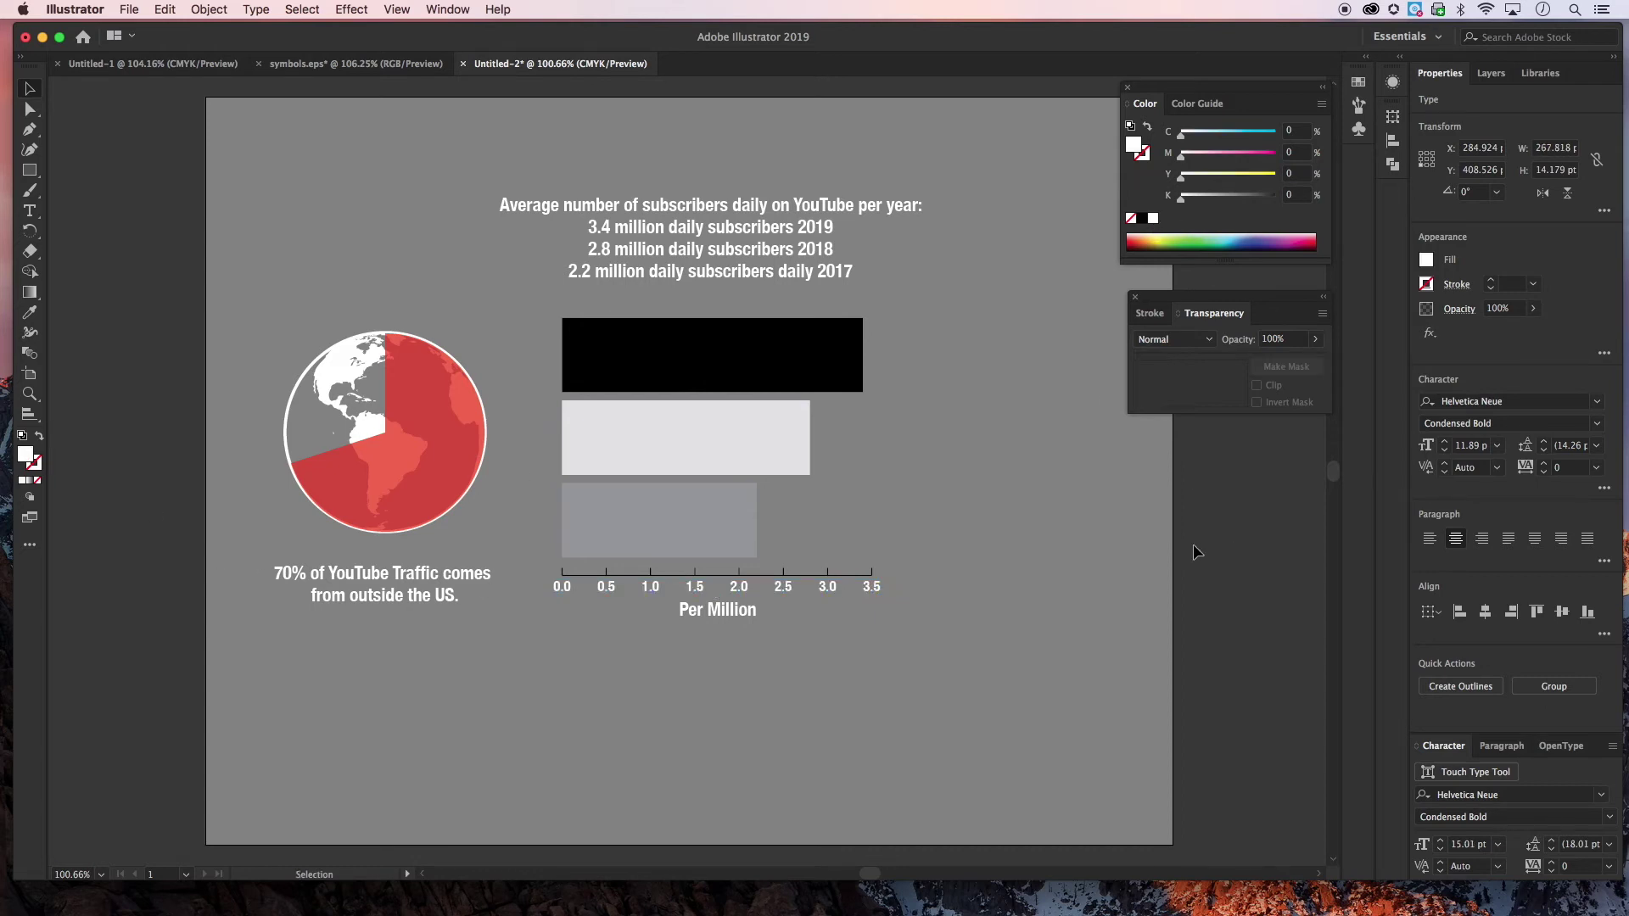
Select the horizontal axis line with all its tick marks, give them a white 2 pt stroke, and deselect
left_click(873, 571)
left_click(828, 570, "shift")
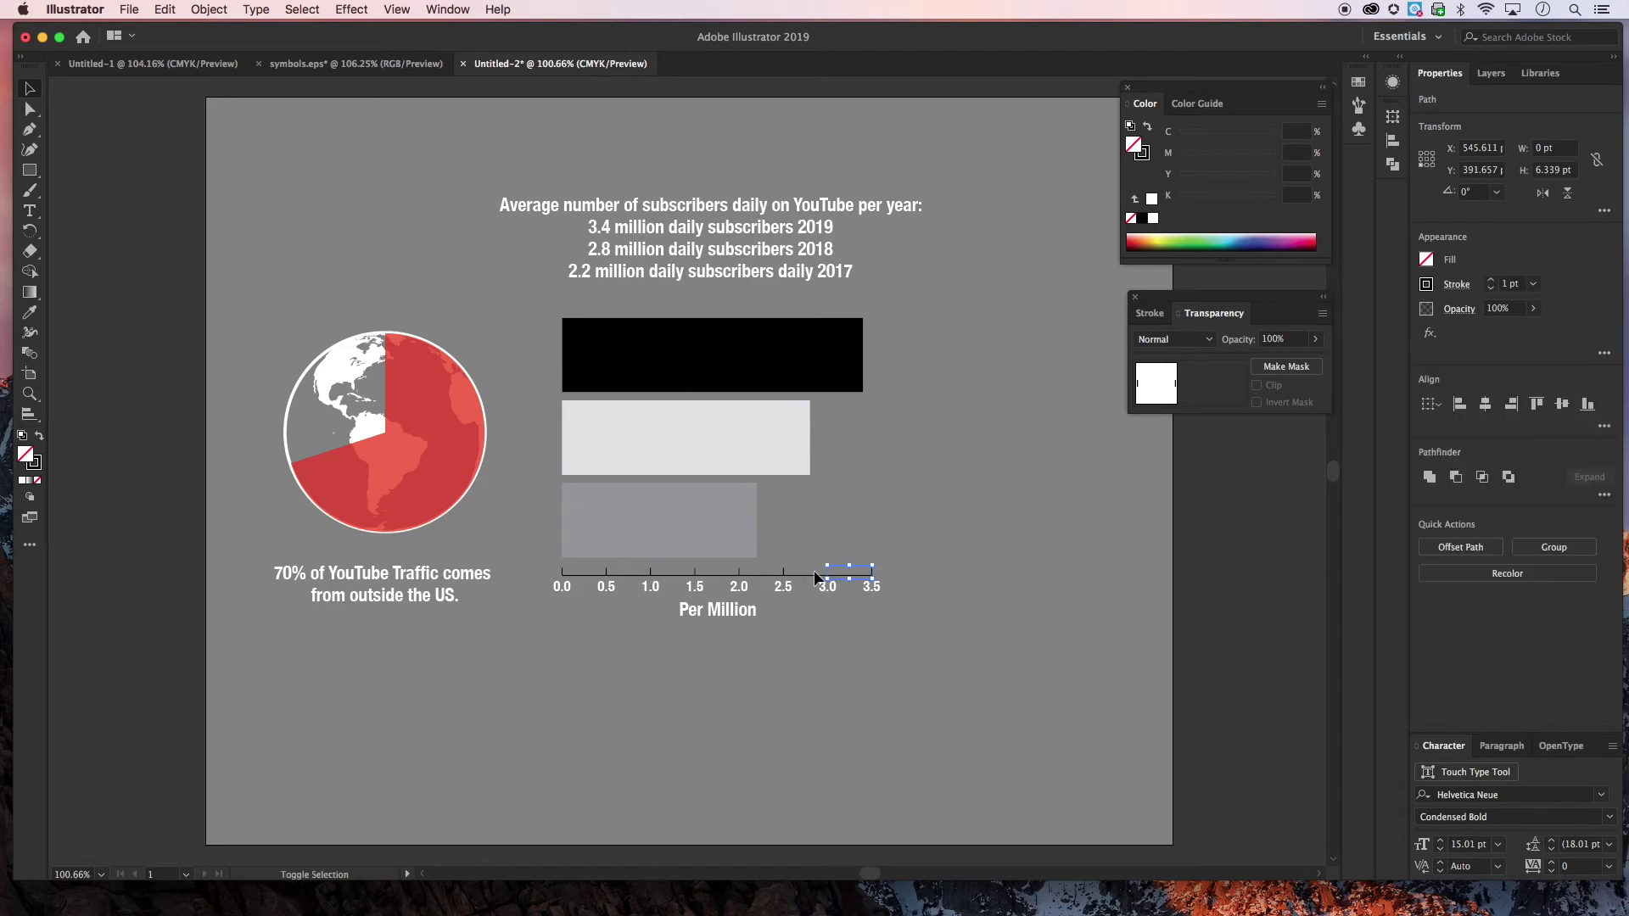
left_click(783, 570, "shift")
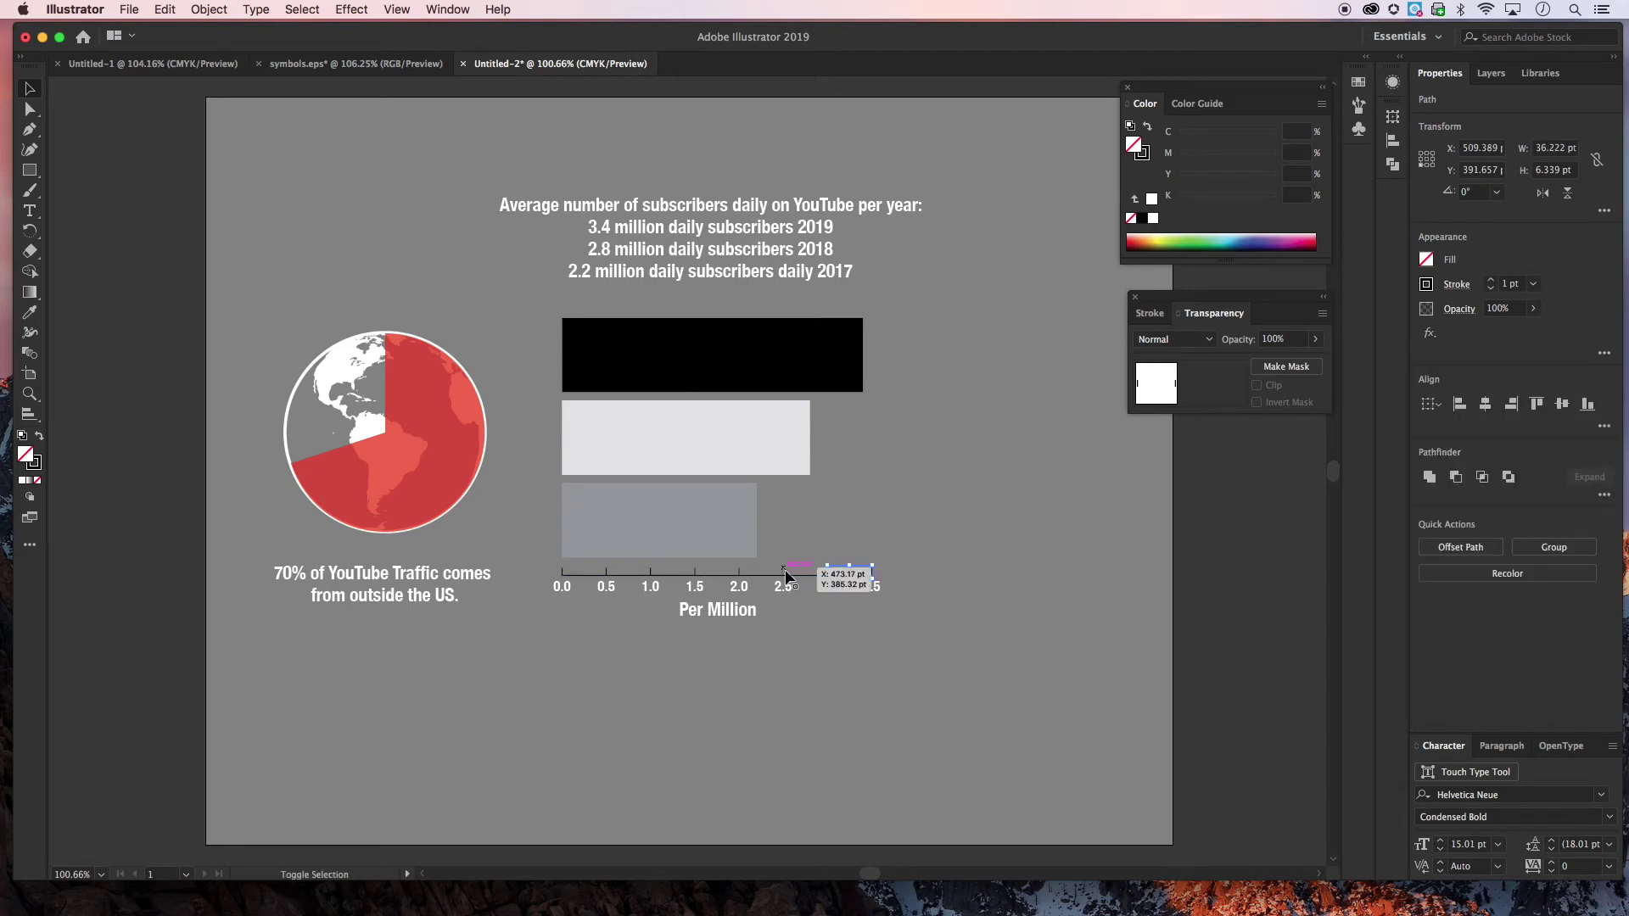
left_click(739, 570, "shift")
left_click(694, 570, "shift")
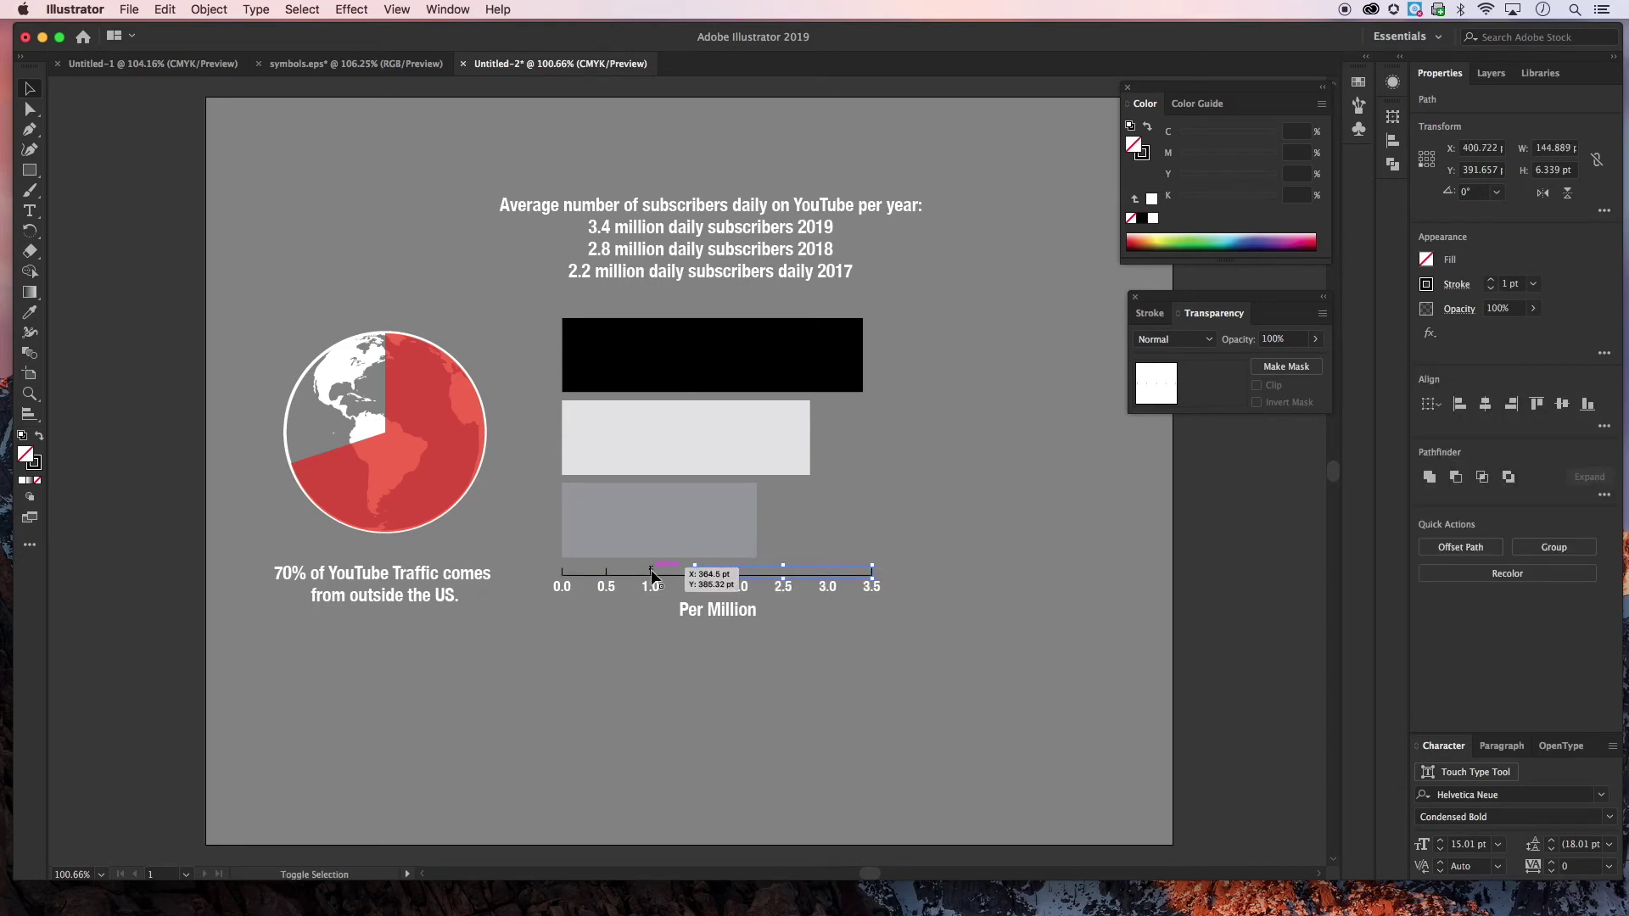
left_click(650, 570, "shift")
left_click(605, 570, "shift")
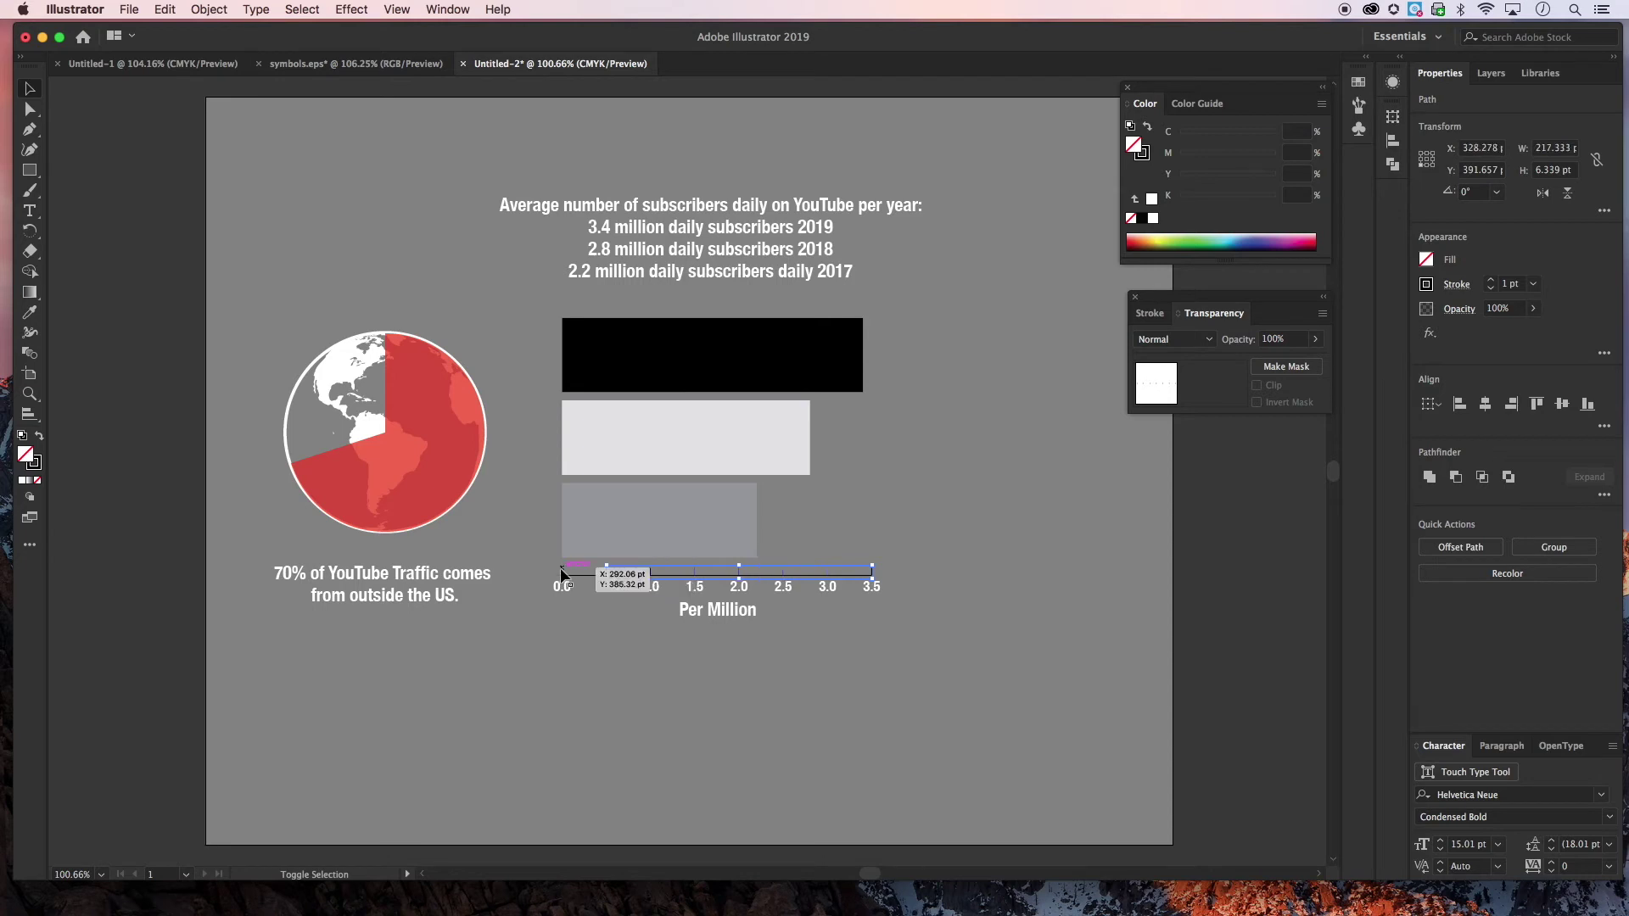
left_click(577, 570, "shift")
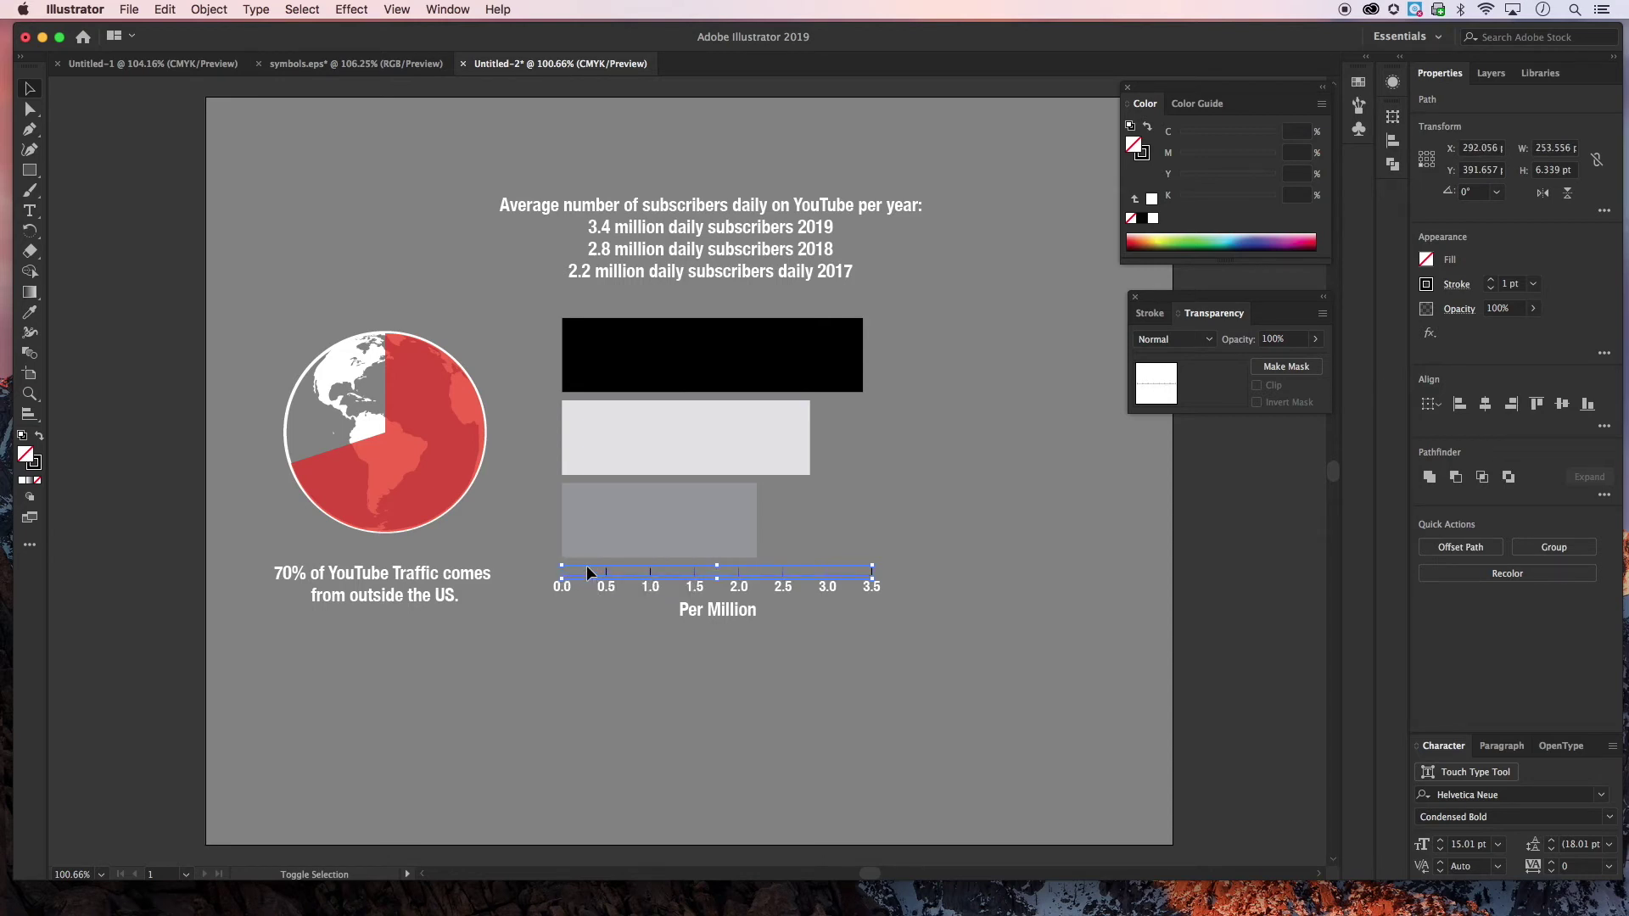
left_click(35, 469)
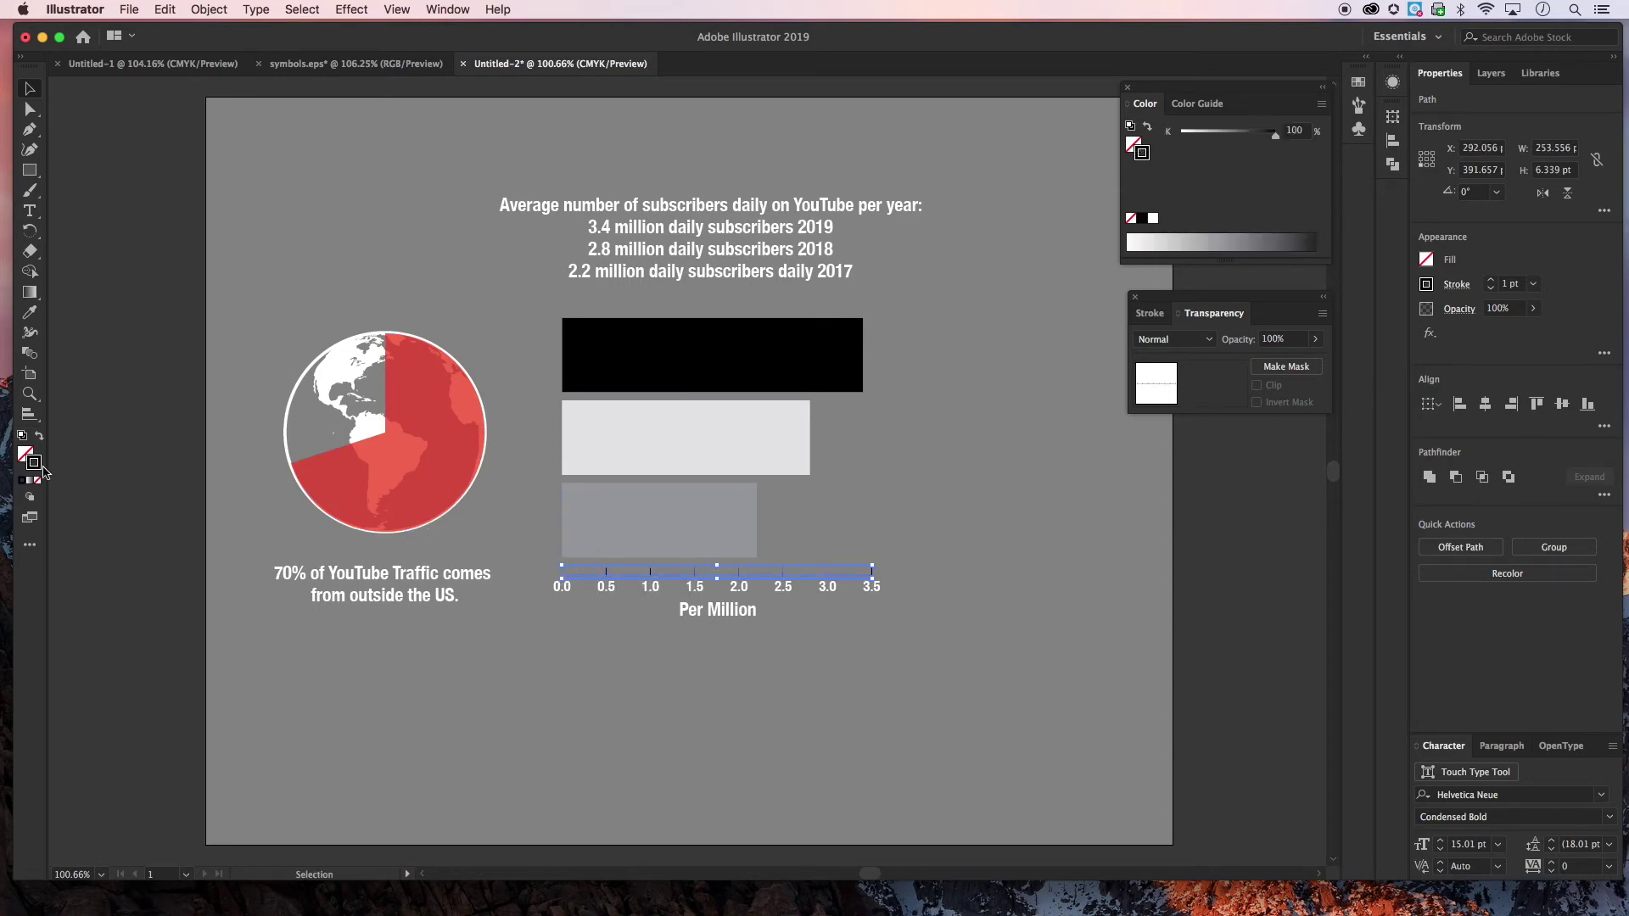
left_click(1154, 219)
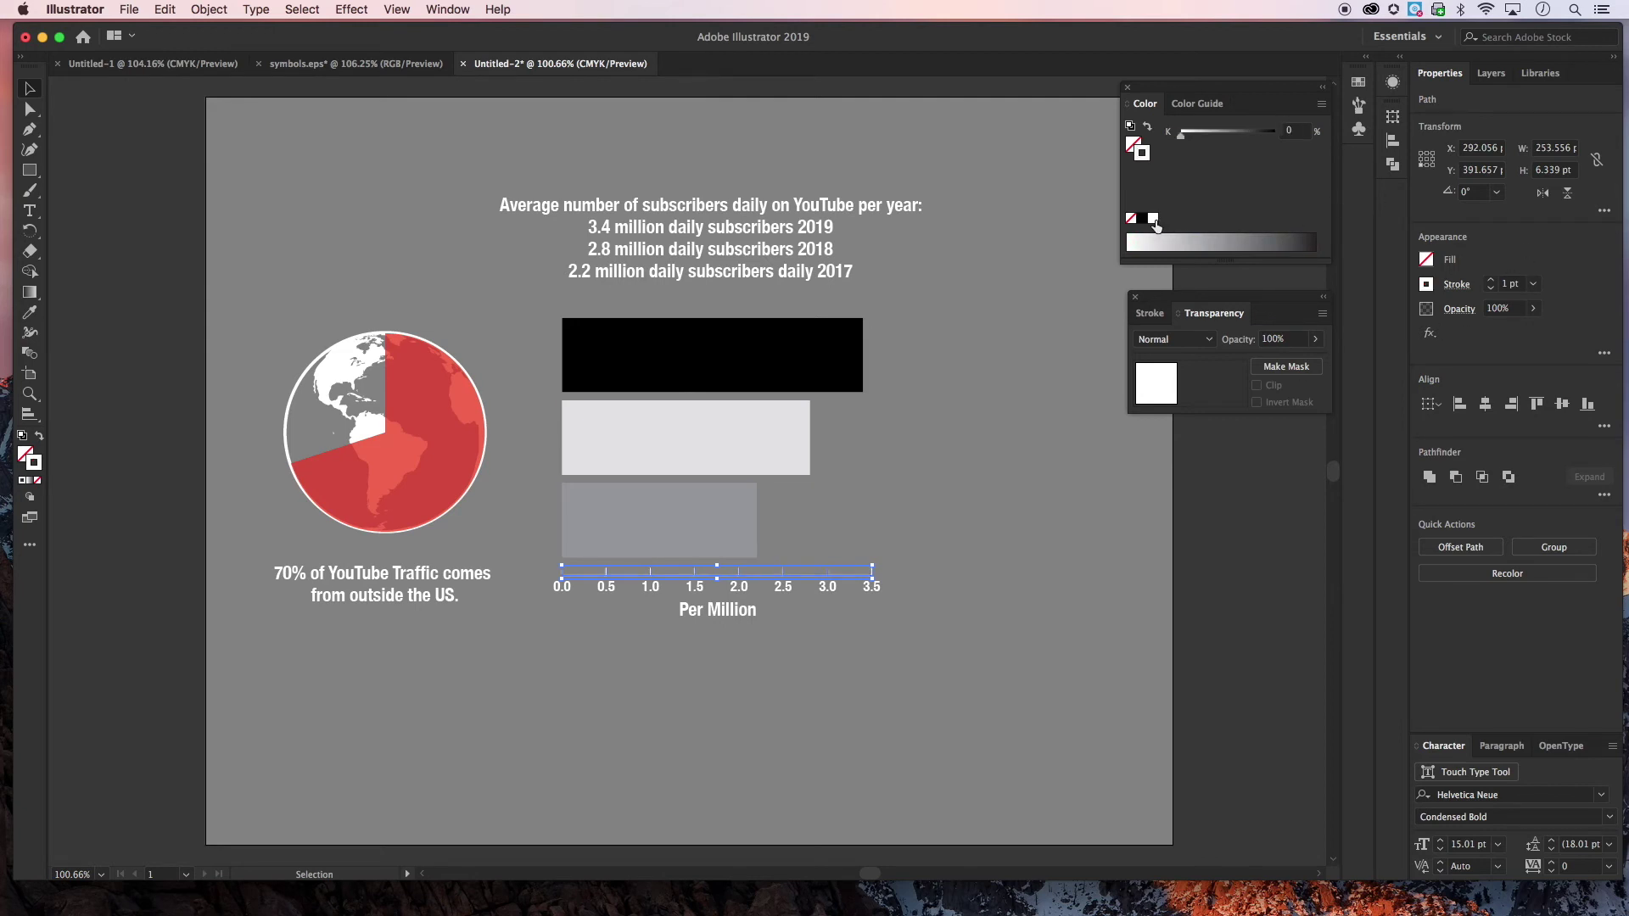
left_click(1493, 282)
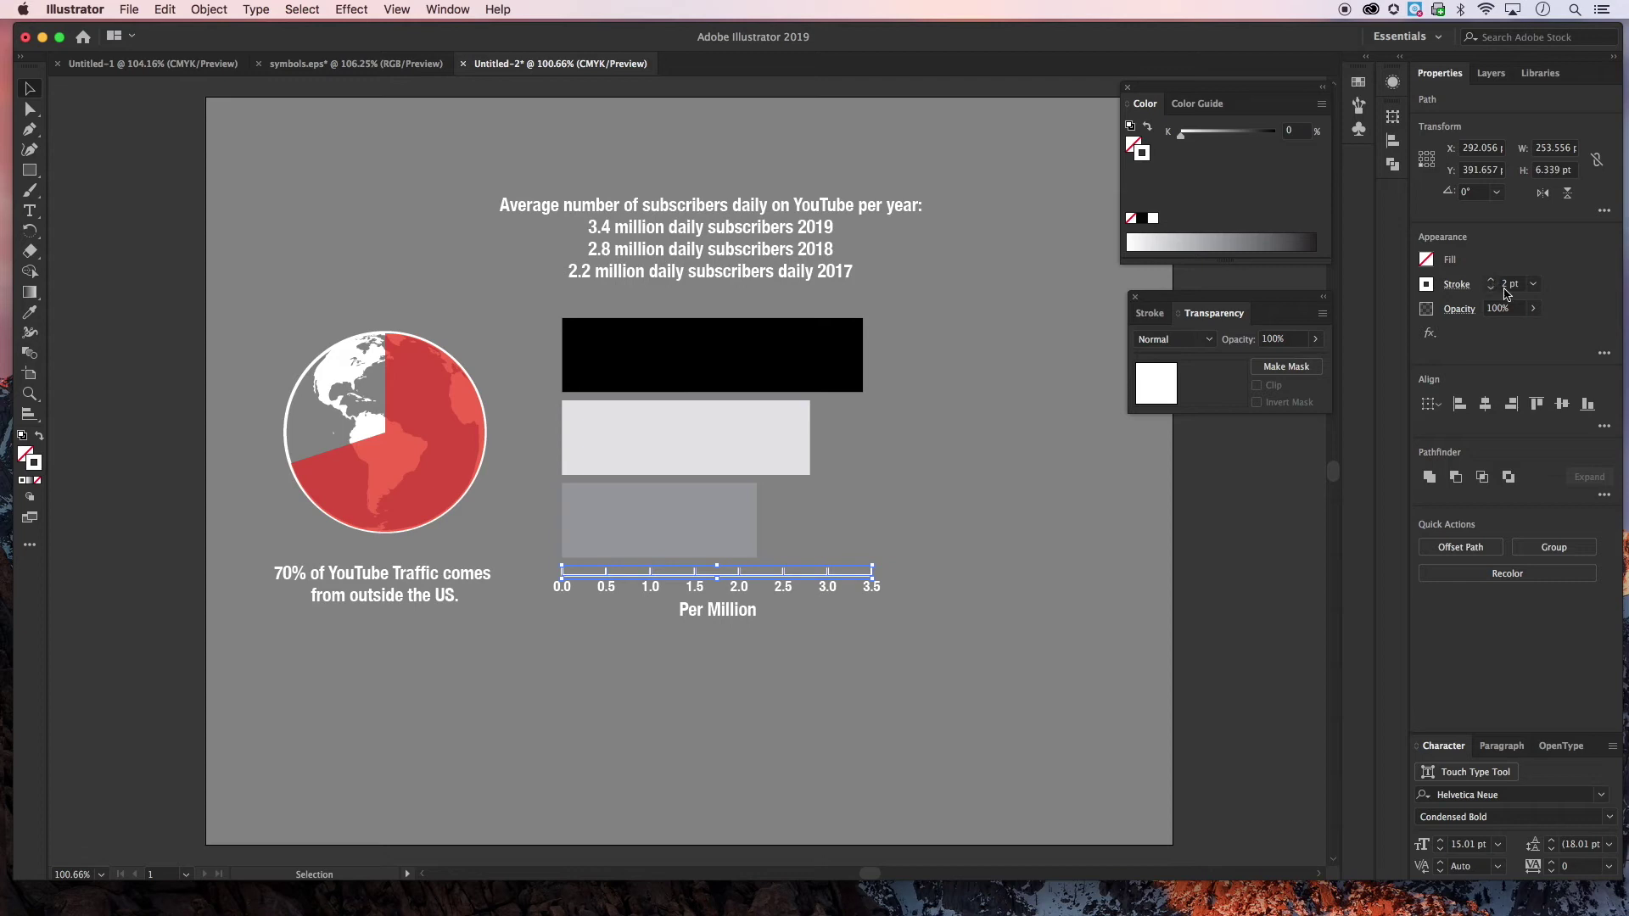
left_click(1258, 501)
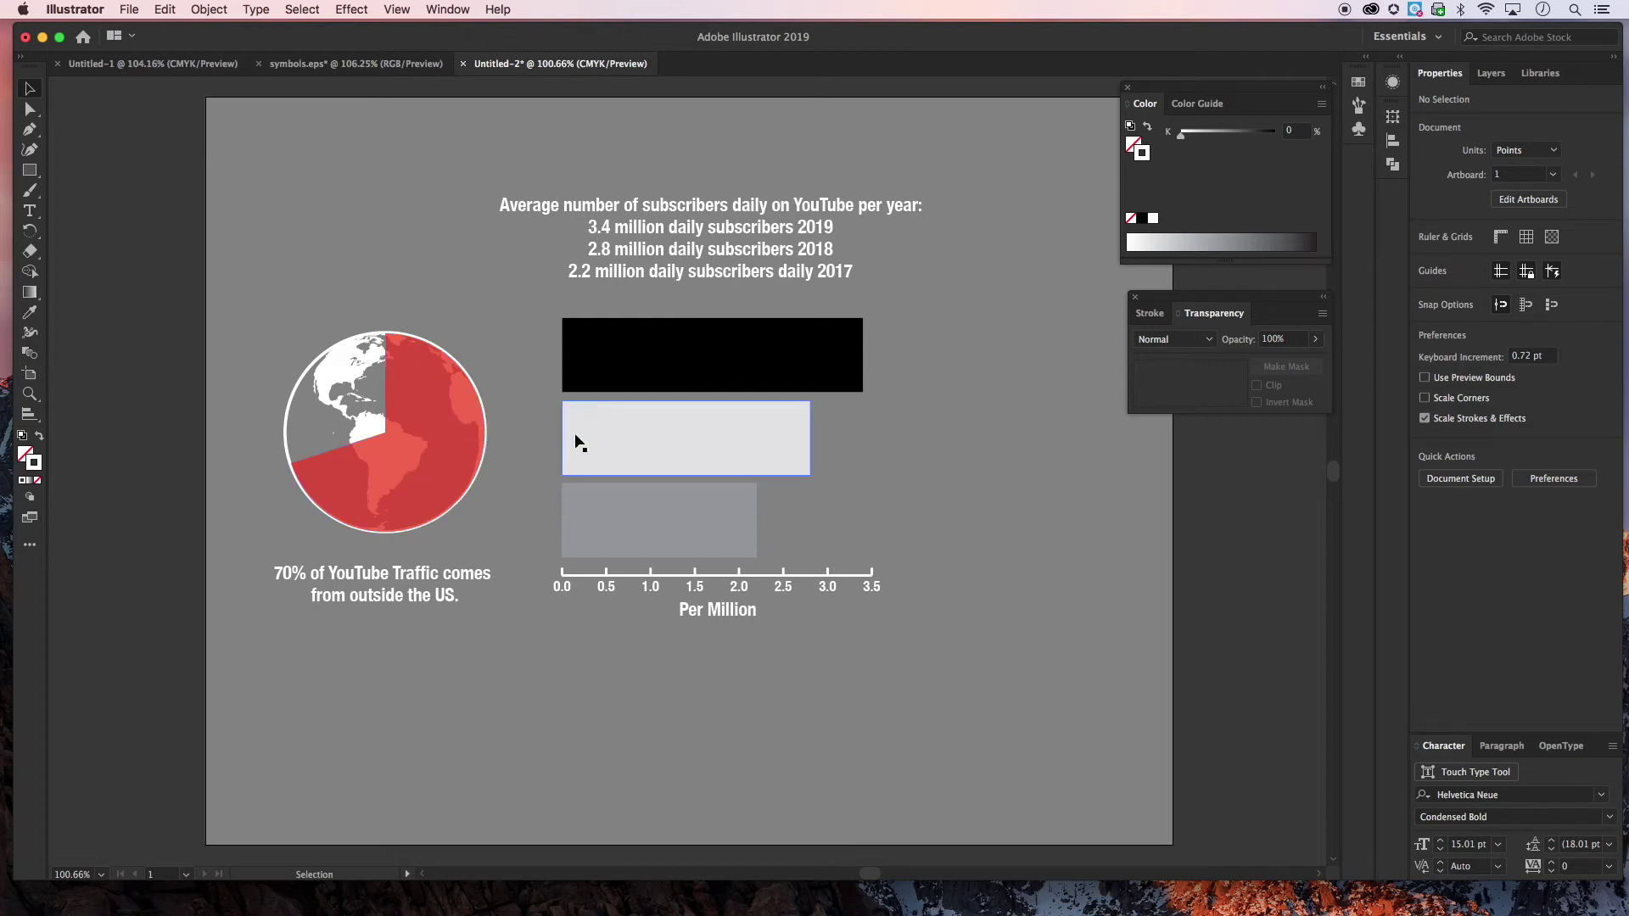
Switch the black top bar's fill to CMYK and make it red with magenta 100, yellow 100 and black 0
left_click(716, 360)
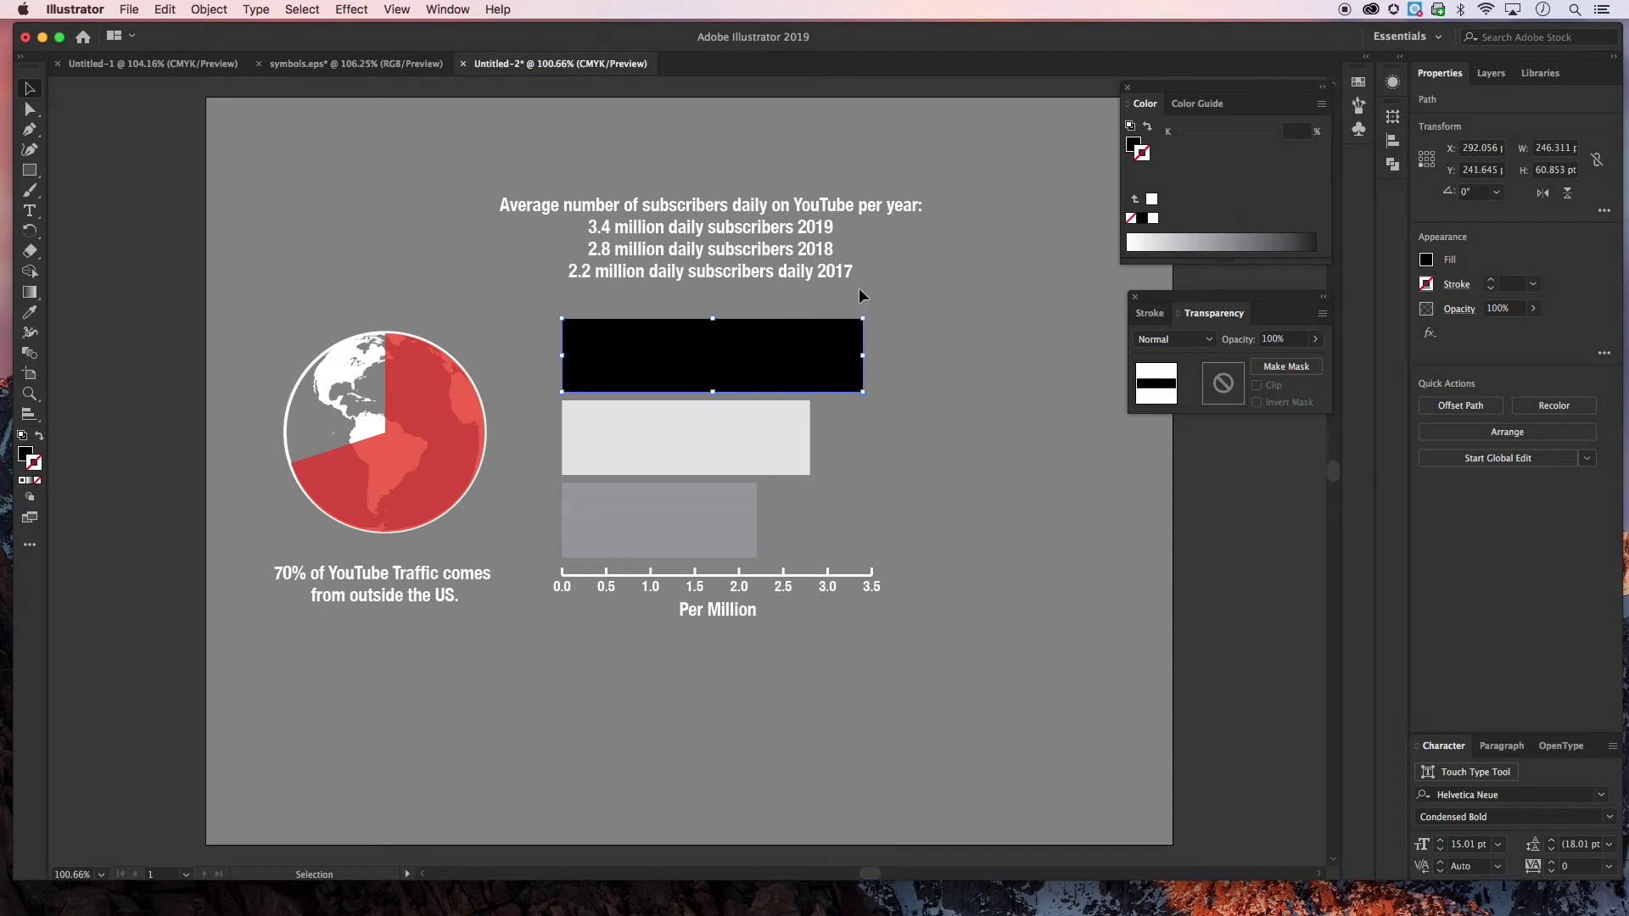
left_click(1321, 104)
left_click(1263, 160)
left_click(1321, 106)
left_click(1323, 108)
left_click(26, 456)
left_click(1320, 105)
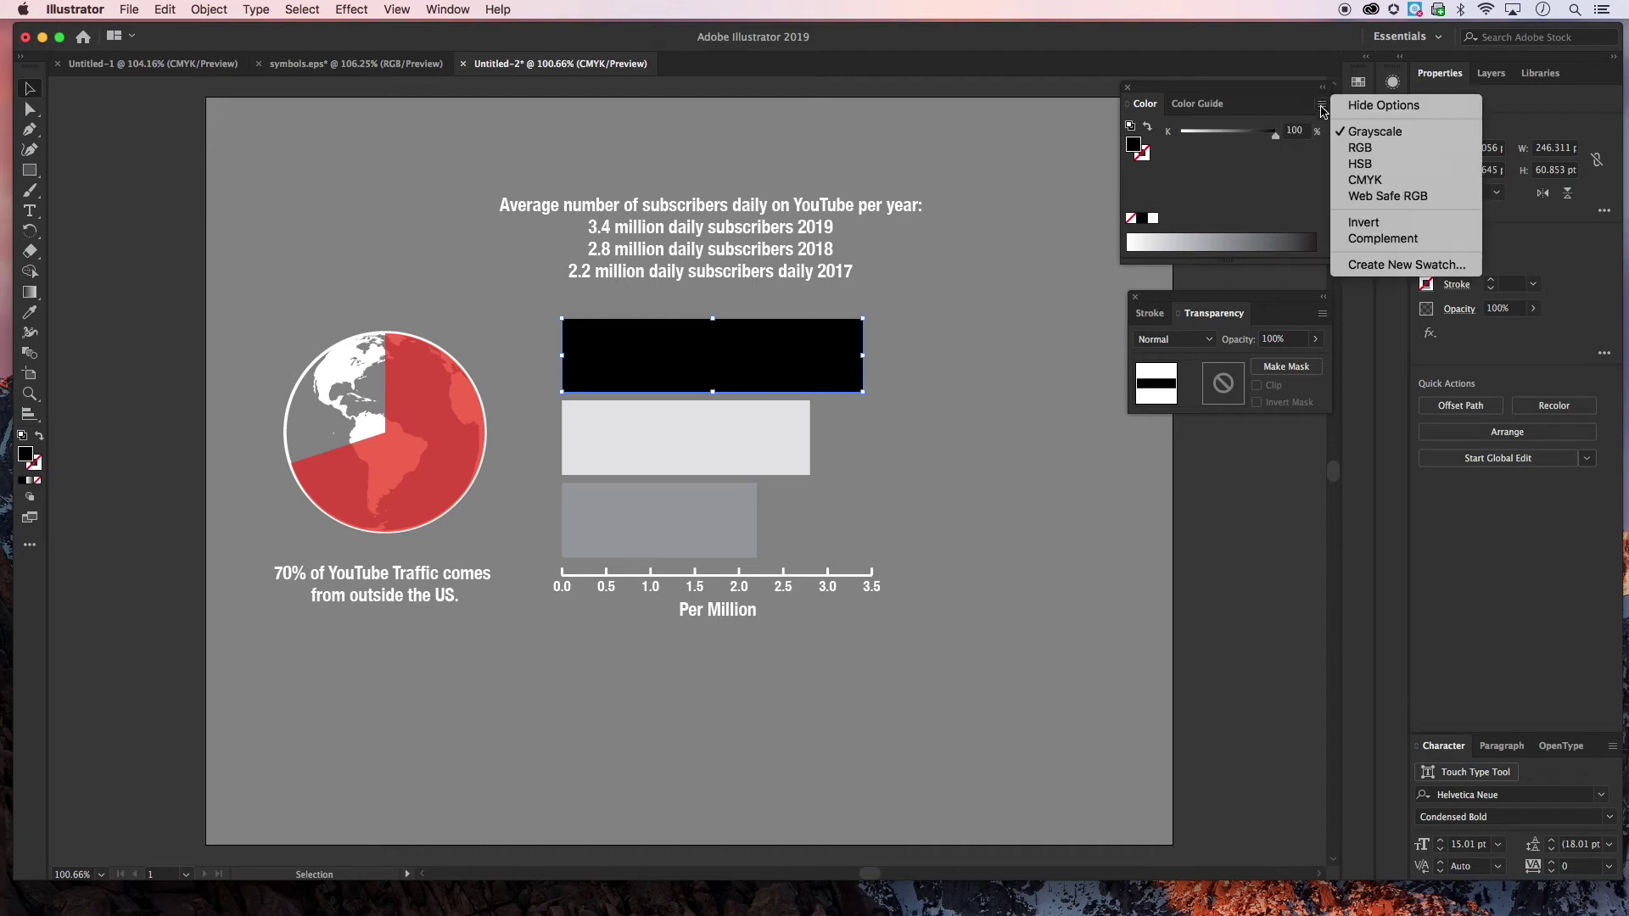
left_click(1348, 176)
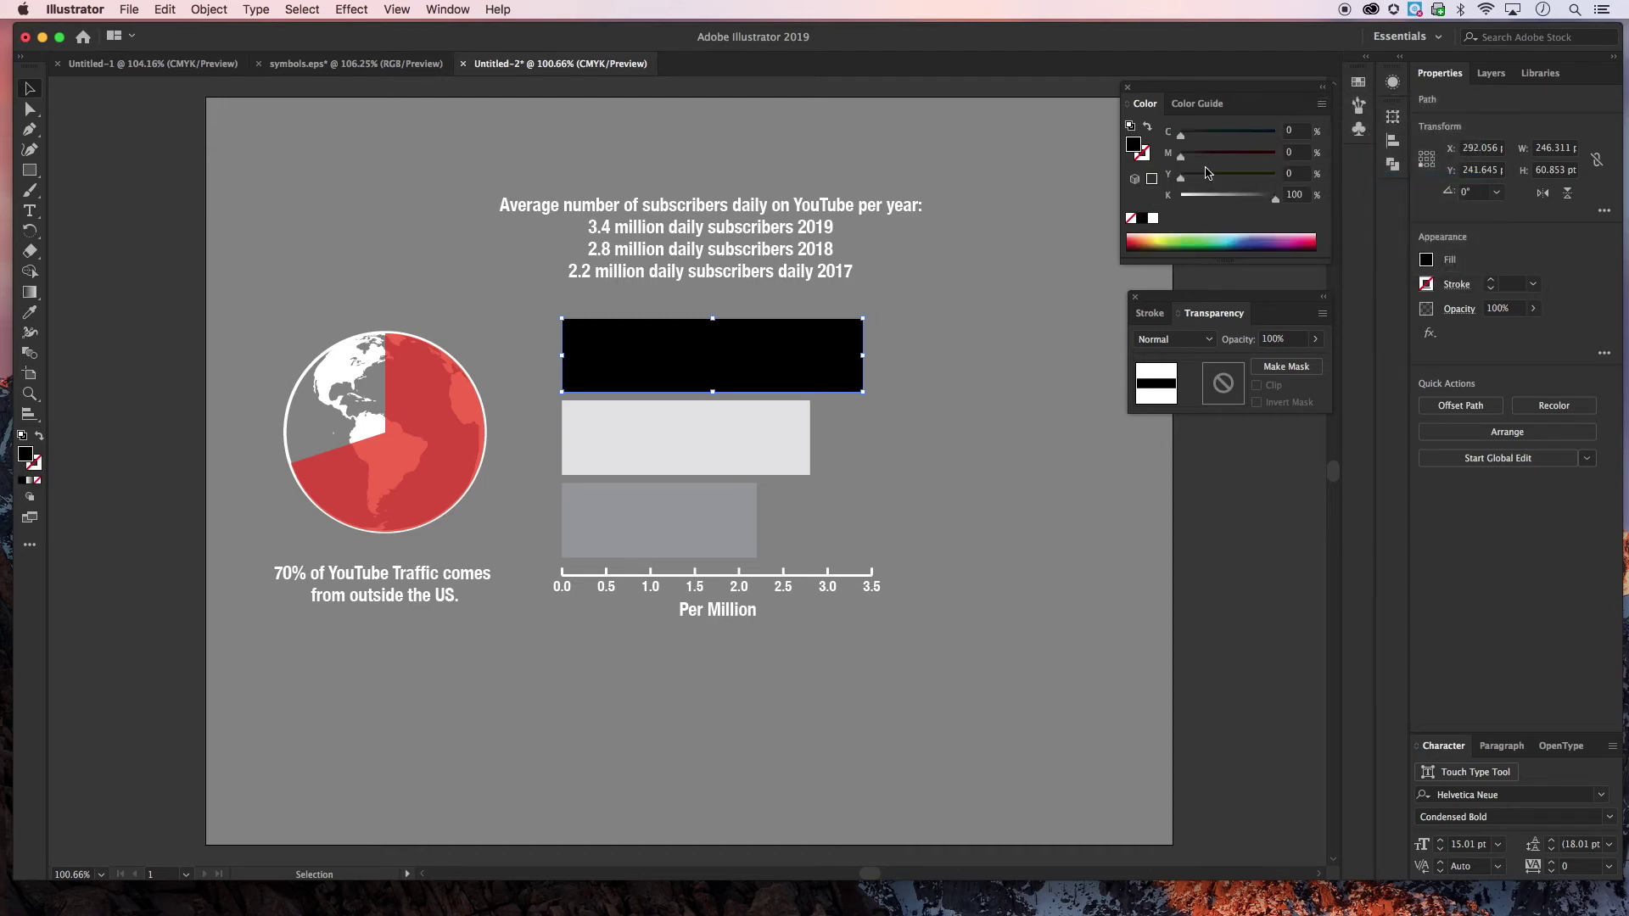
left_click_drag(1275, 198, 1277, 158)
left_click_drag(1181, 179, 1315, 184)
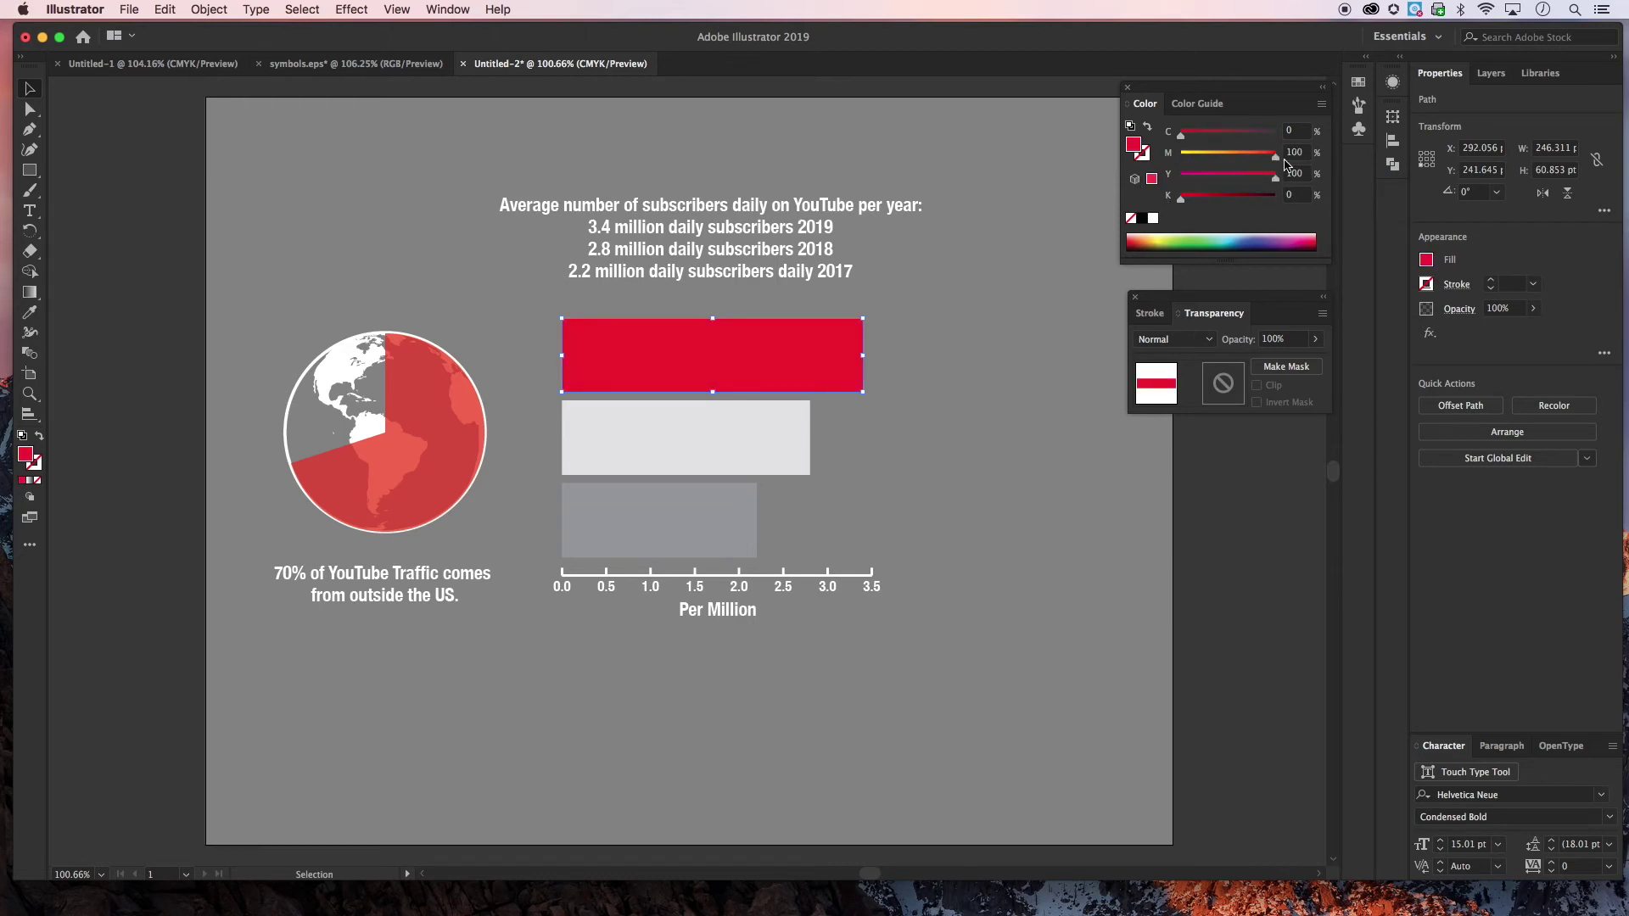
left_click(906, 409)
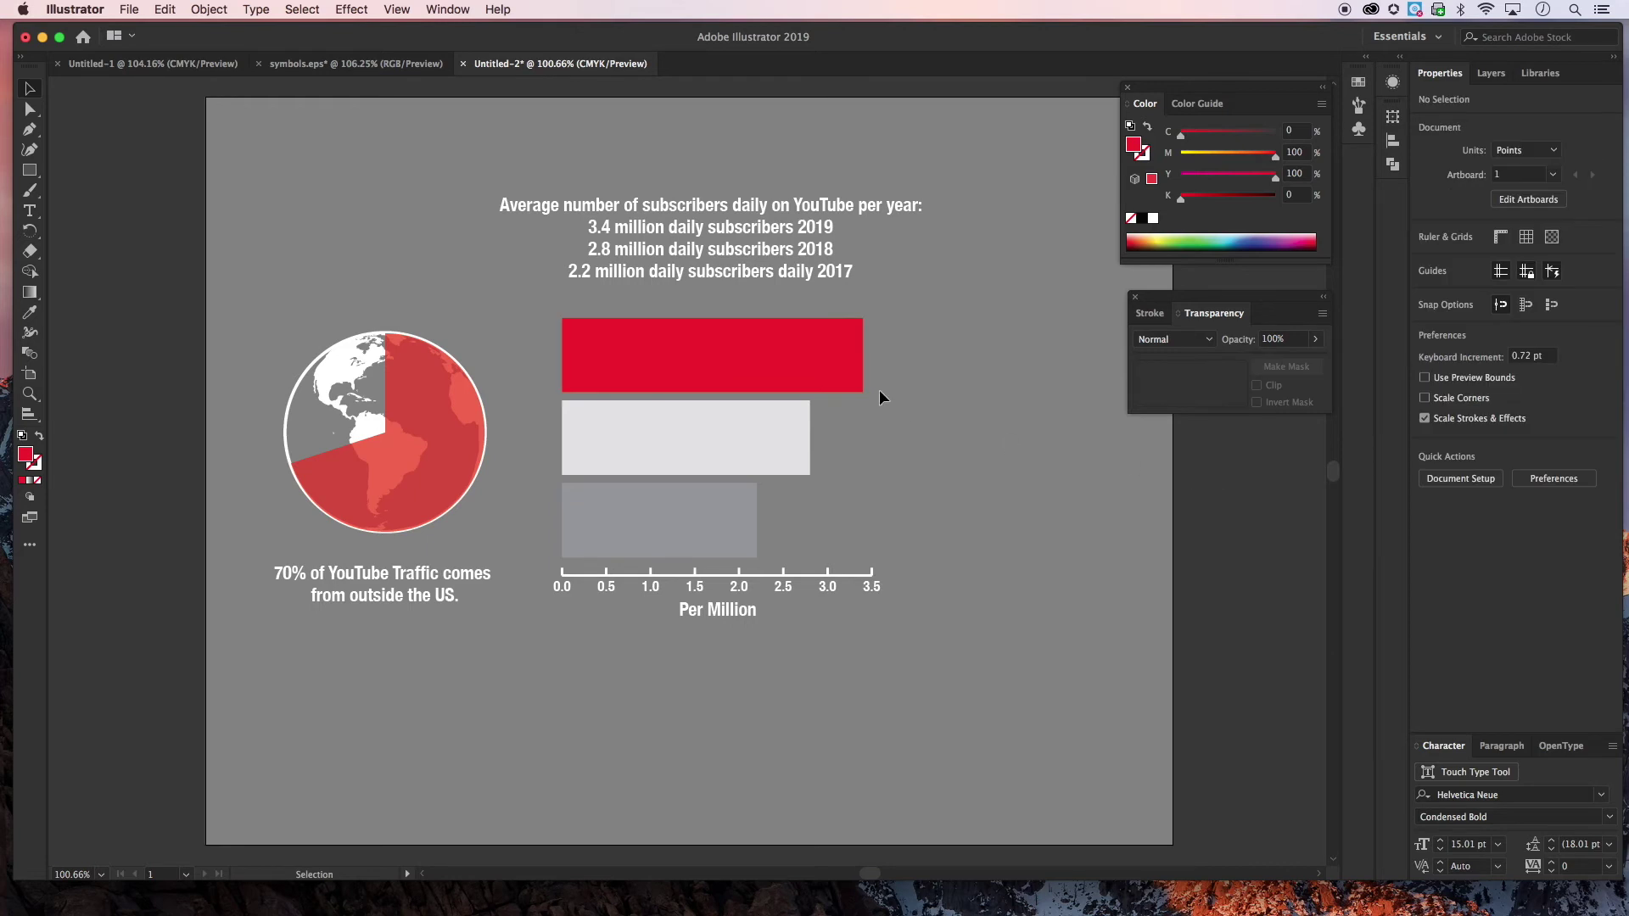
Lower the red top bar's opacity to 70% and deselect it
left_click(762, 366)
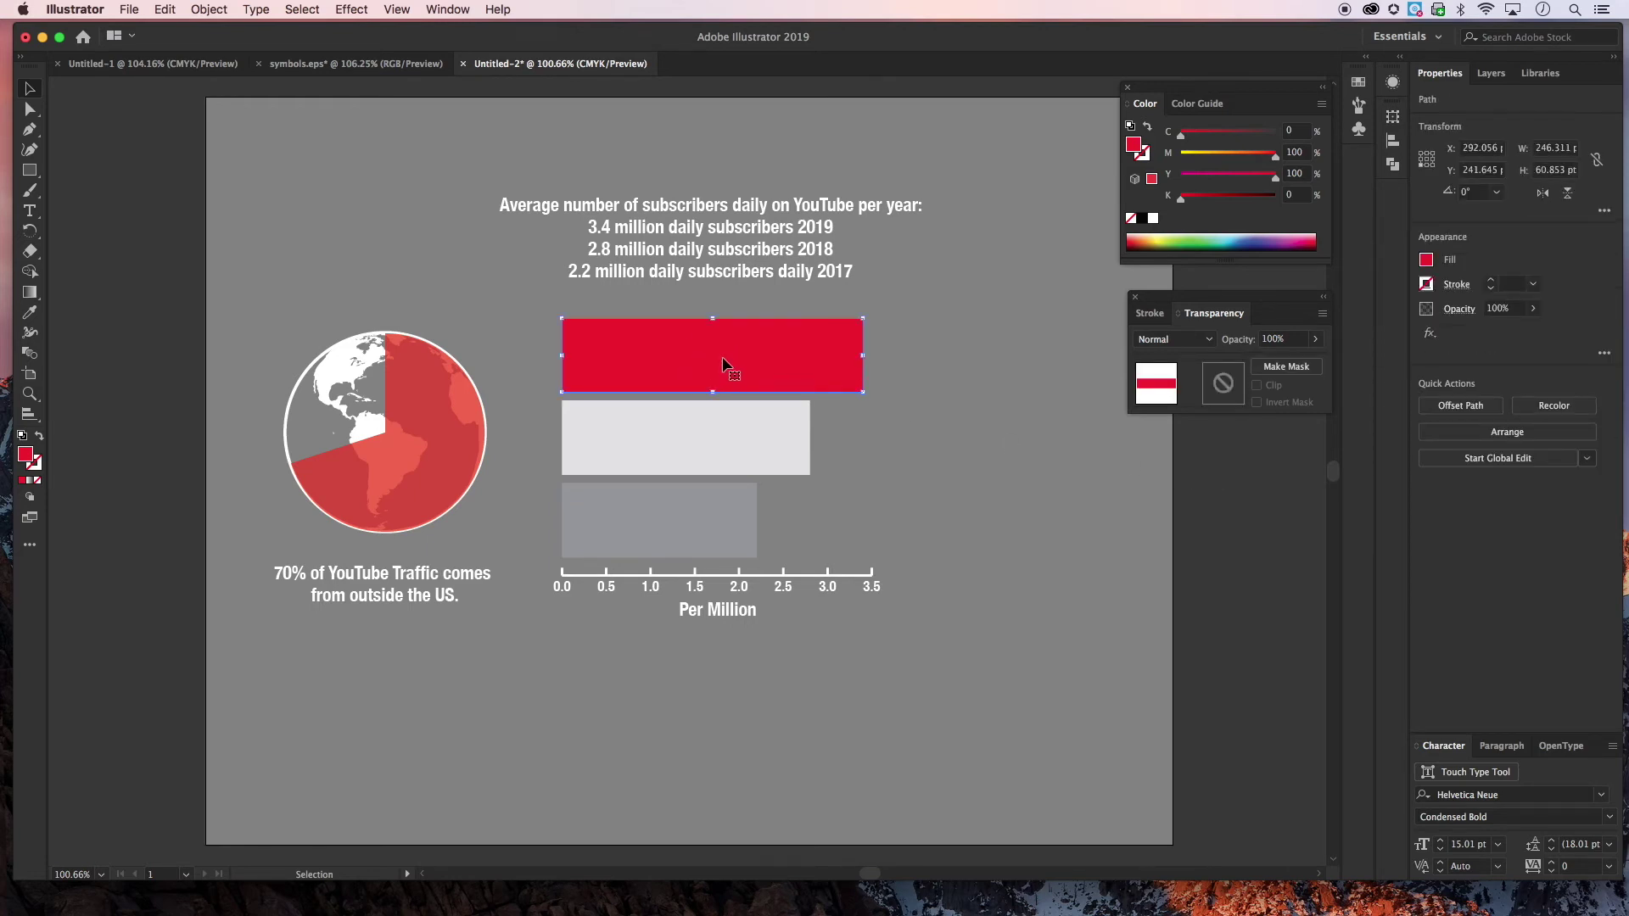
left_click(1315, 340)
left_click_drag(1315, 363, 1292, 363)
left_click(1242, 485)
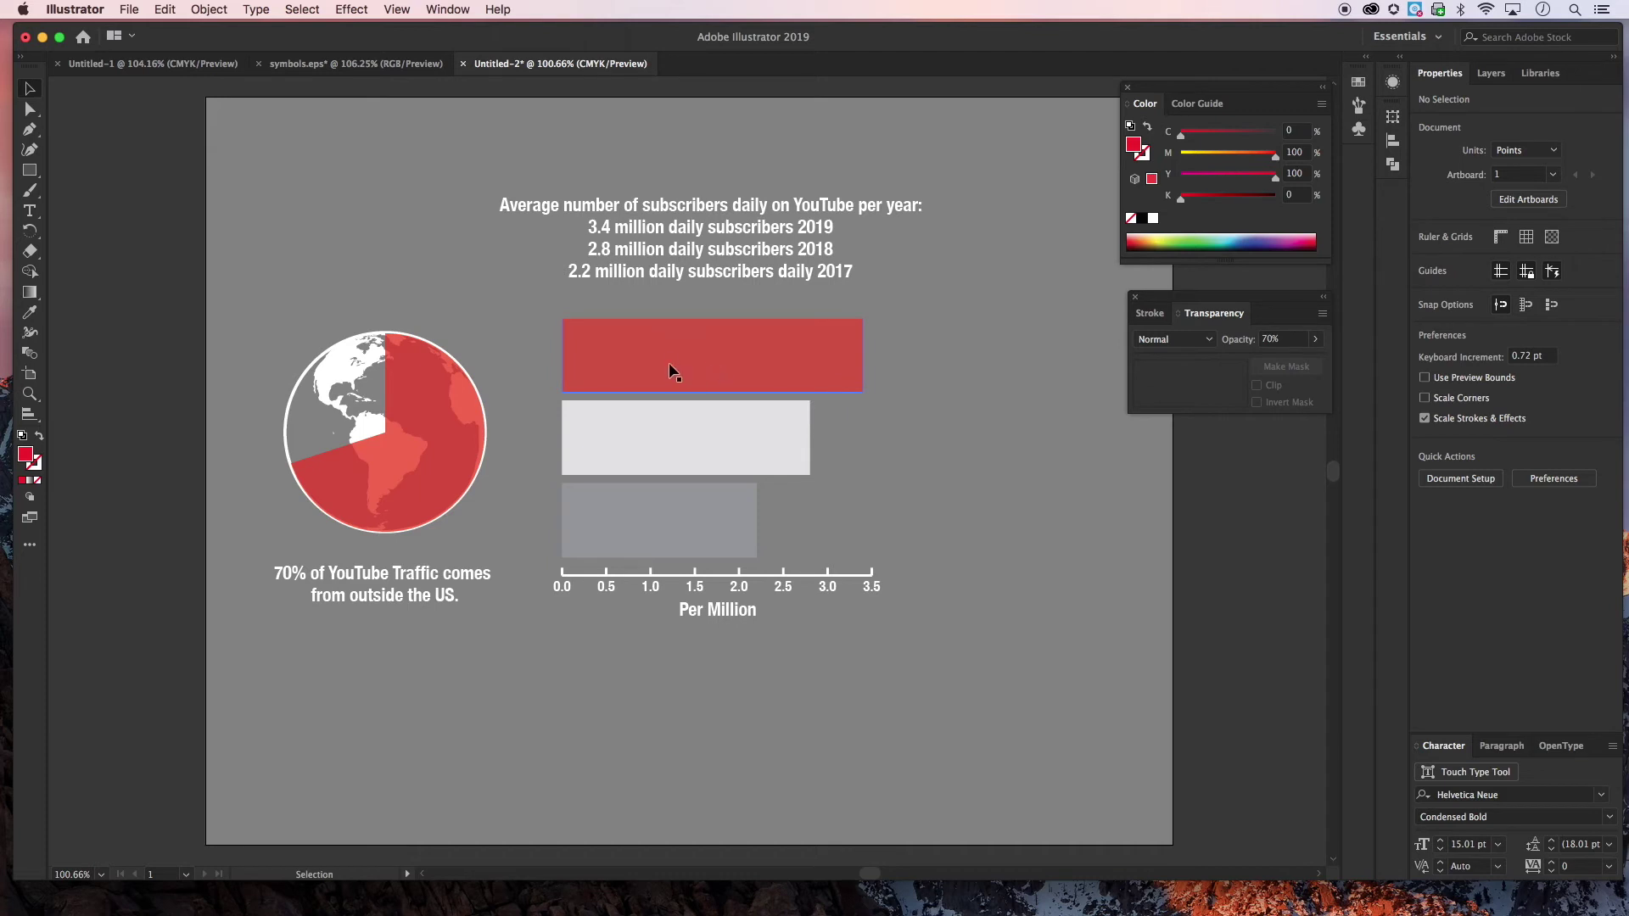
Create a white "2019" text label, enlarge it to about 42 pt and place it near the start of the red bar
left_click(29, 212)
left_click_drag(802, 227, 820, 226)
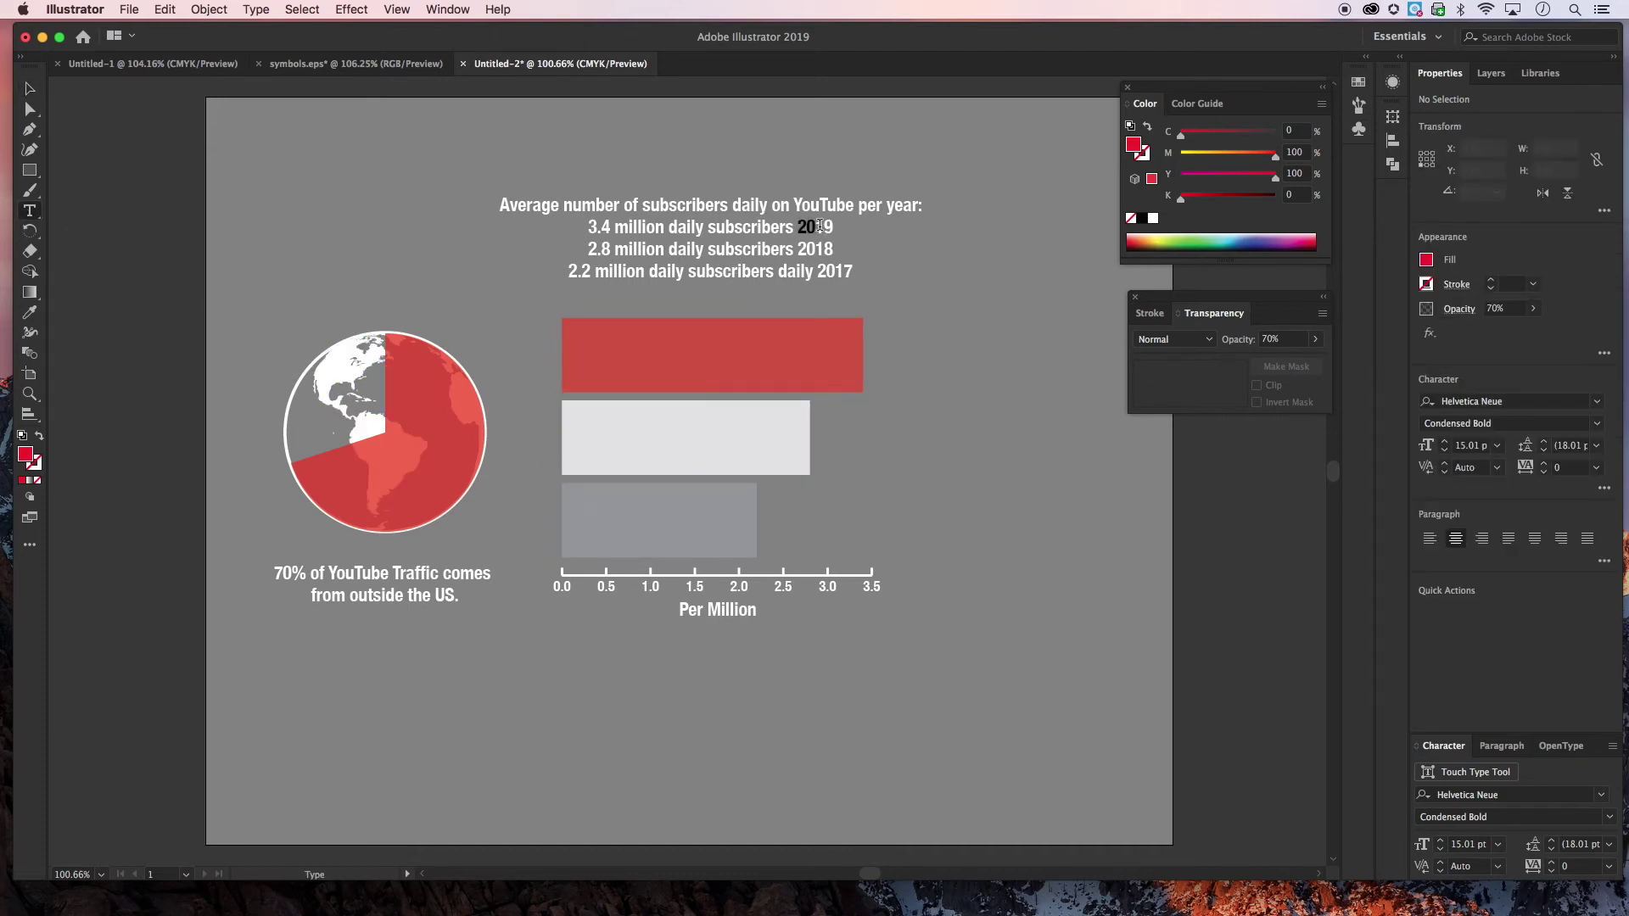
key("Escape")
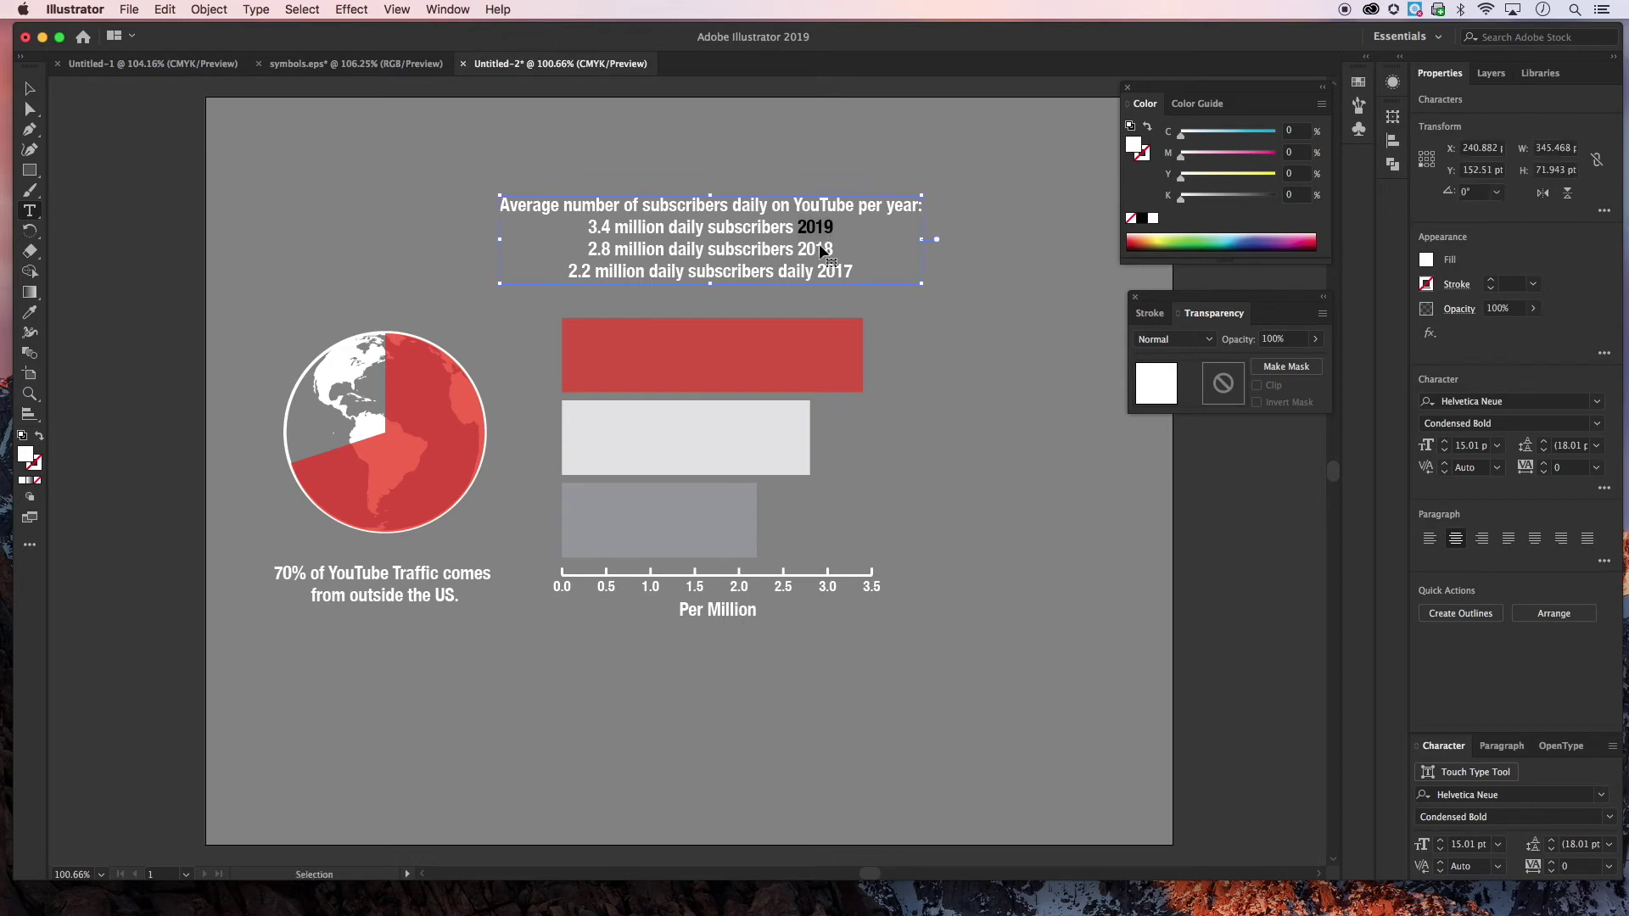
key("v")
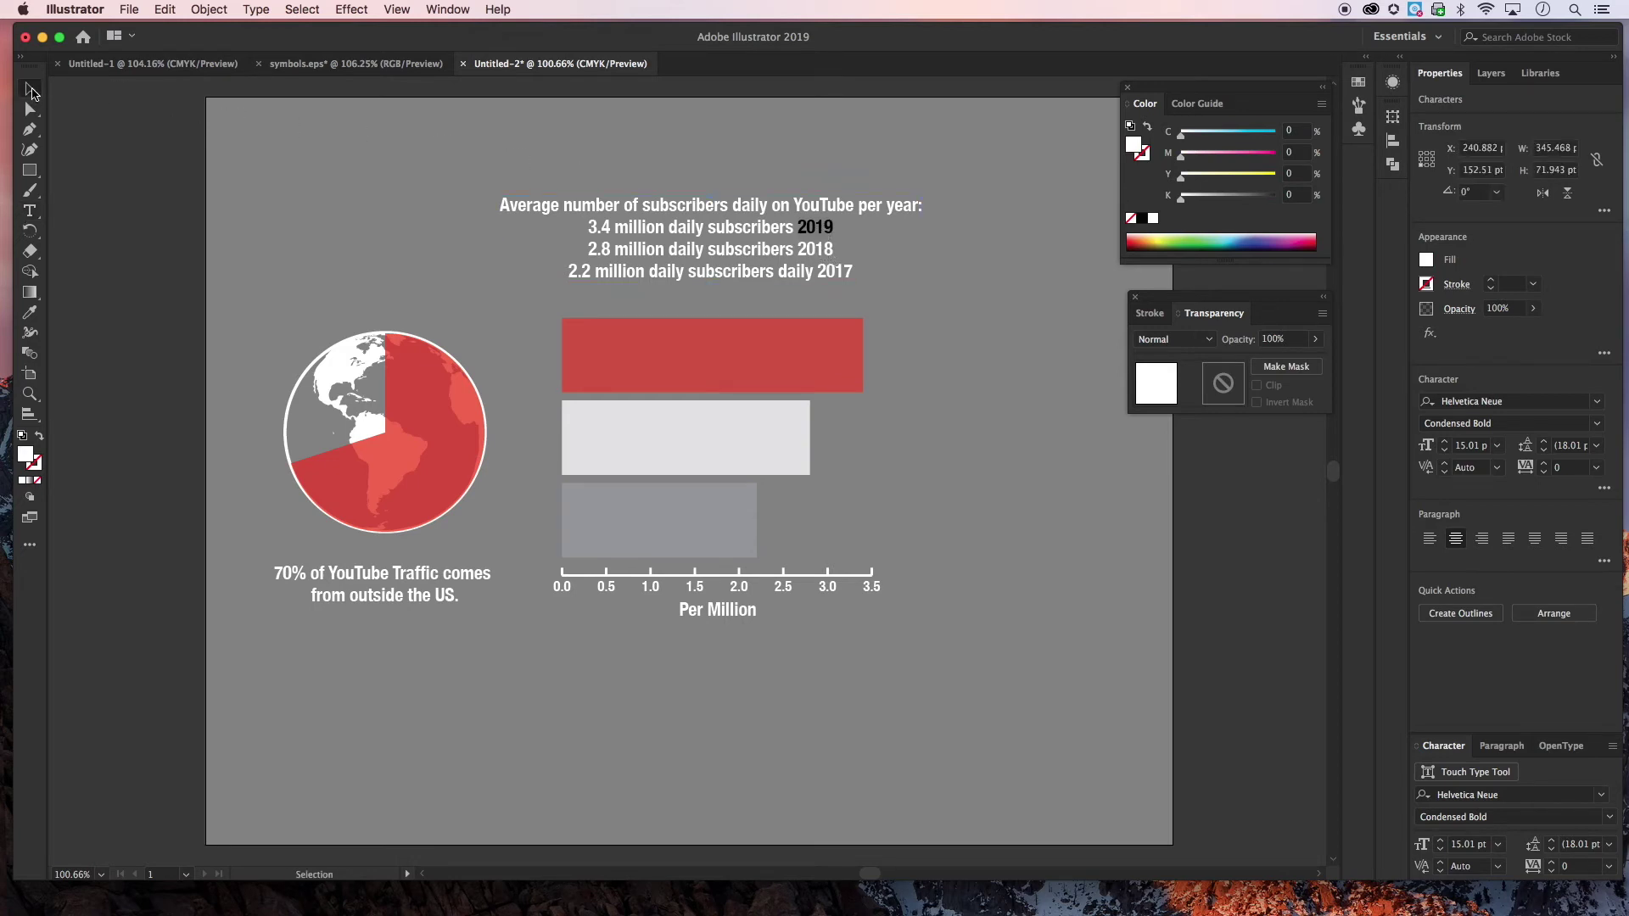
left_click(33, 210)
left_click(376, 241)
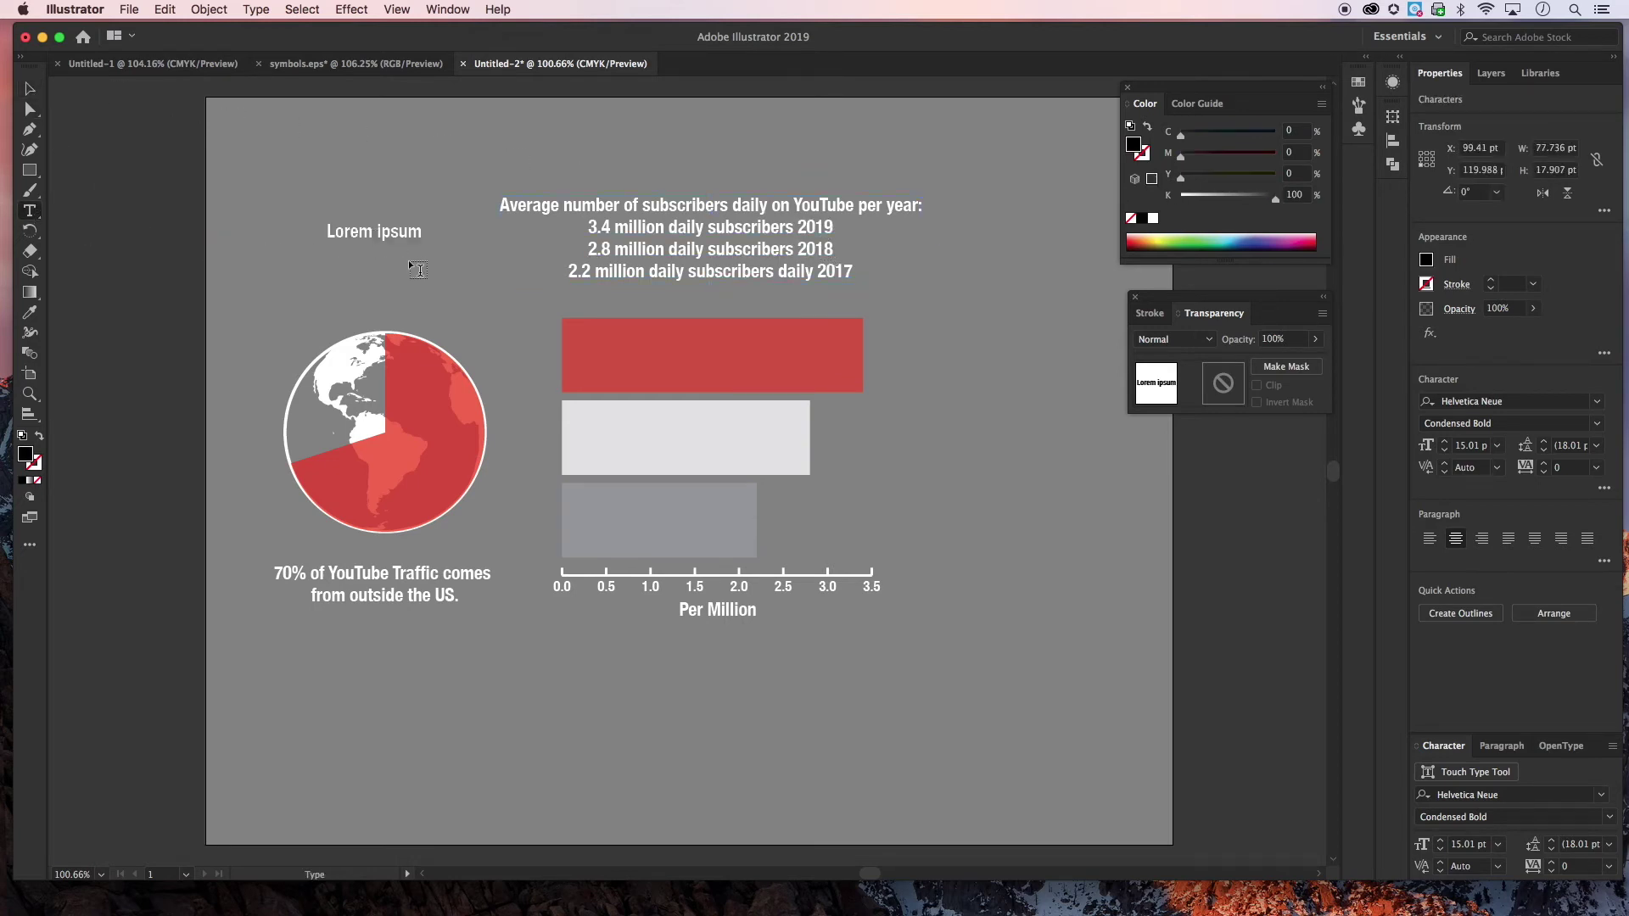
type("2019")
key("Escape")
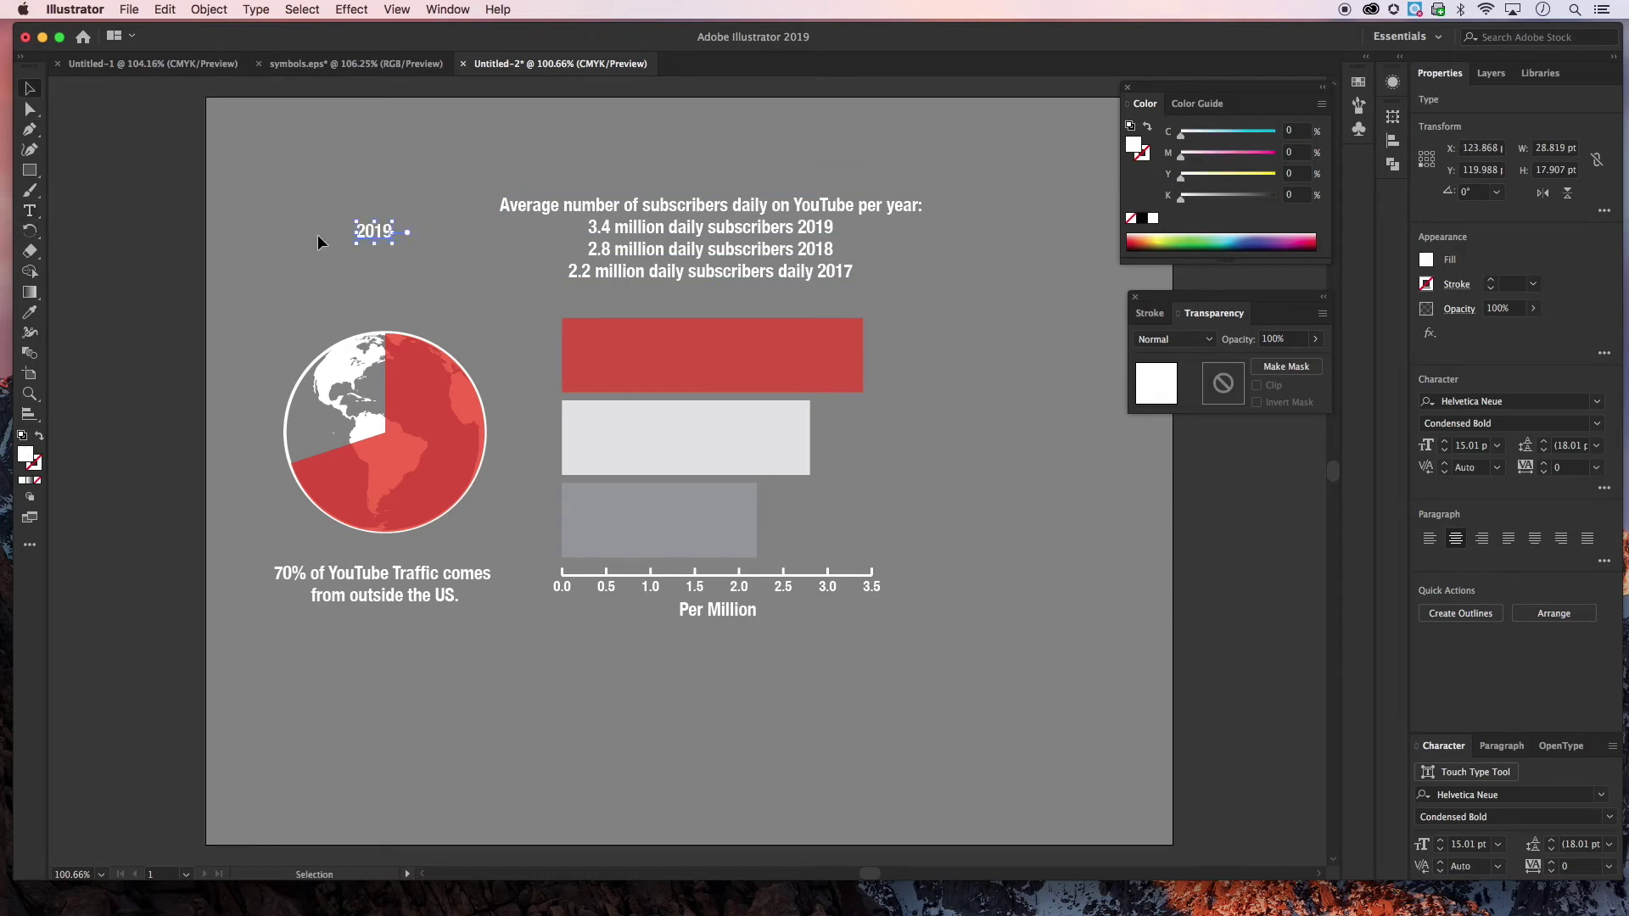
left_click_drag(379, 238, 707, 395)
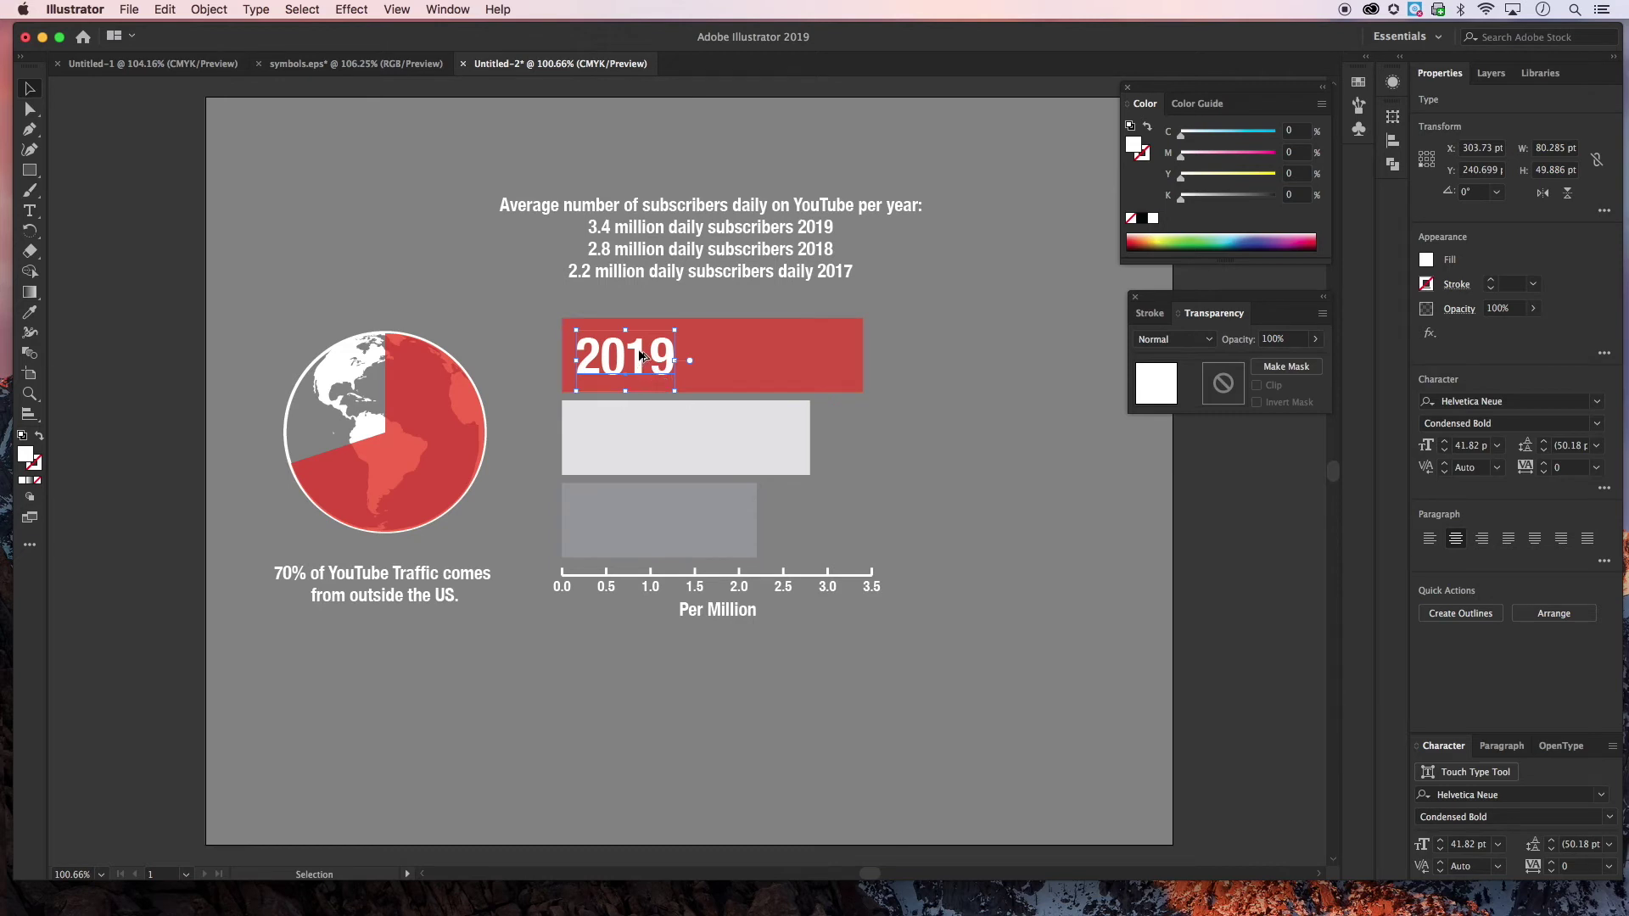
Duplicate the 2019 label onto the two lower bars and reword the copies as 2018 and 2017
left_click_drag(639, 351, 631, 519)
key("t")
left_click(650, 436)
key("shift+Right")
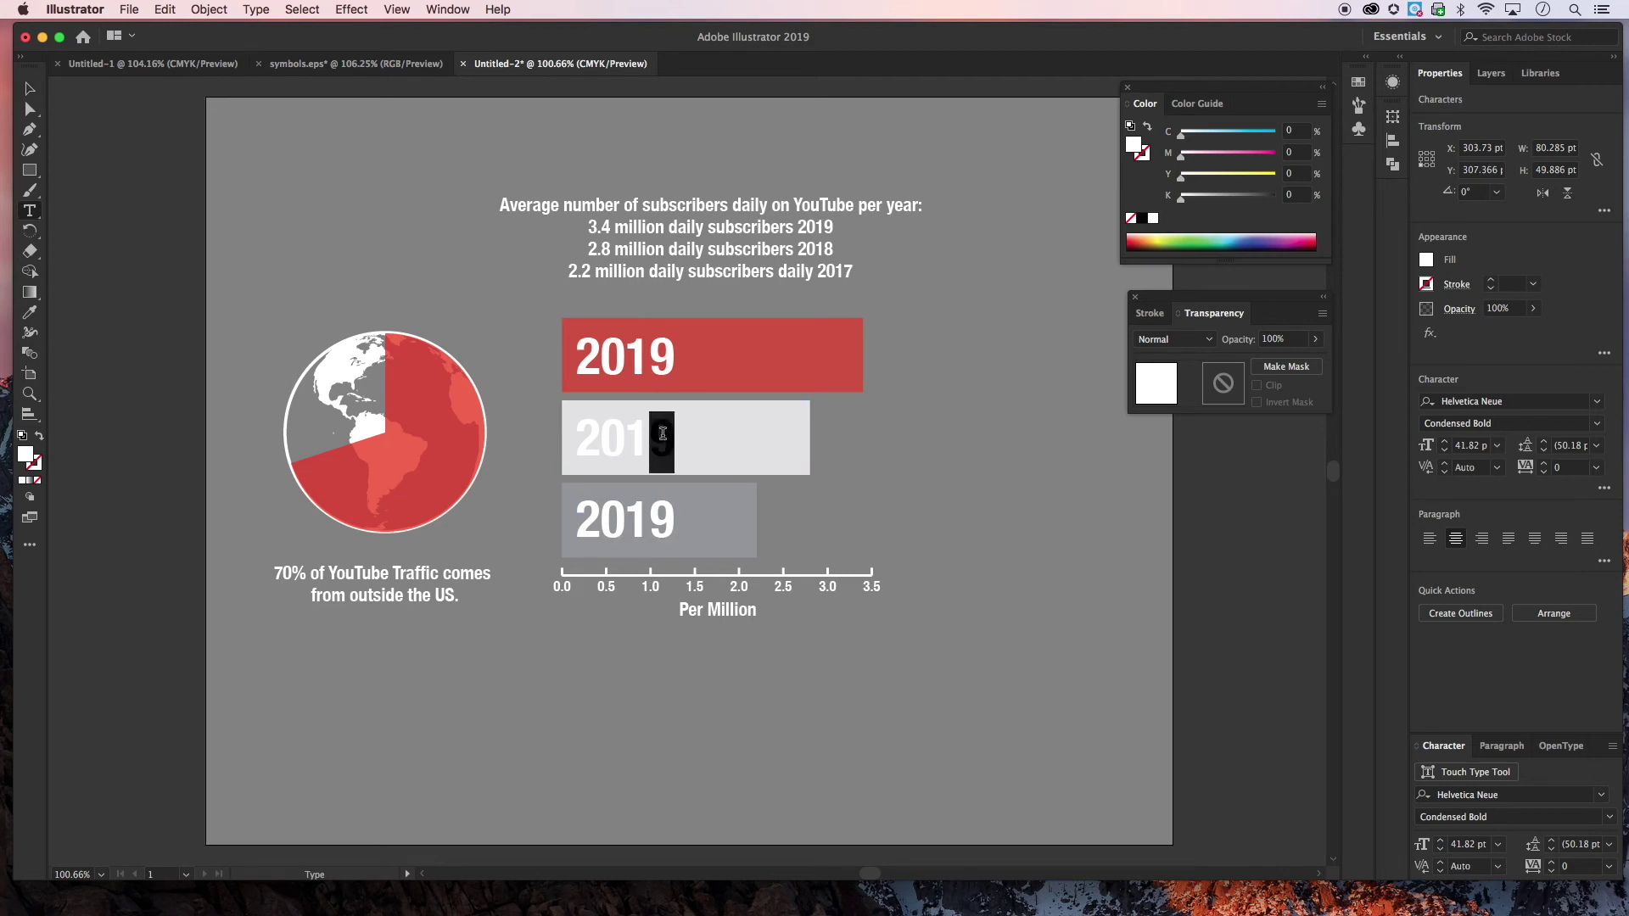
type("8")
left_click(658, 519)
key("shift+Right")
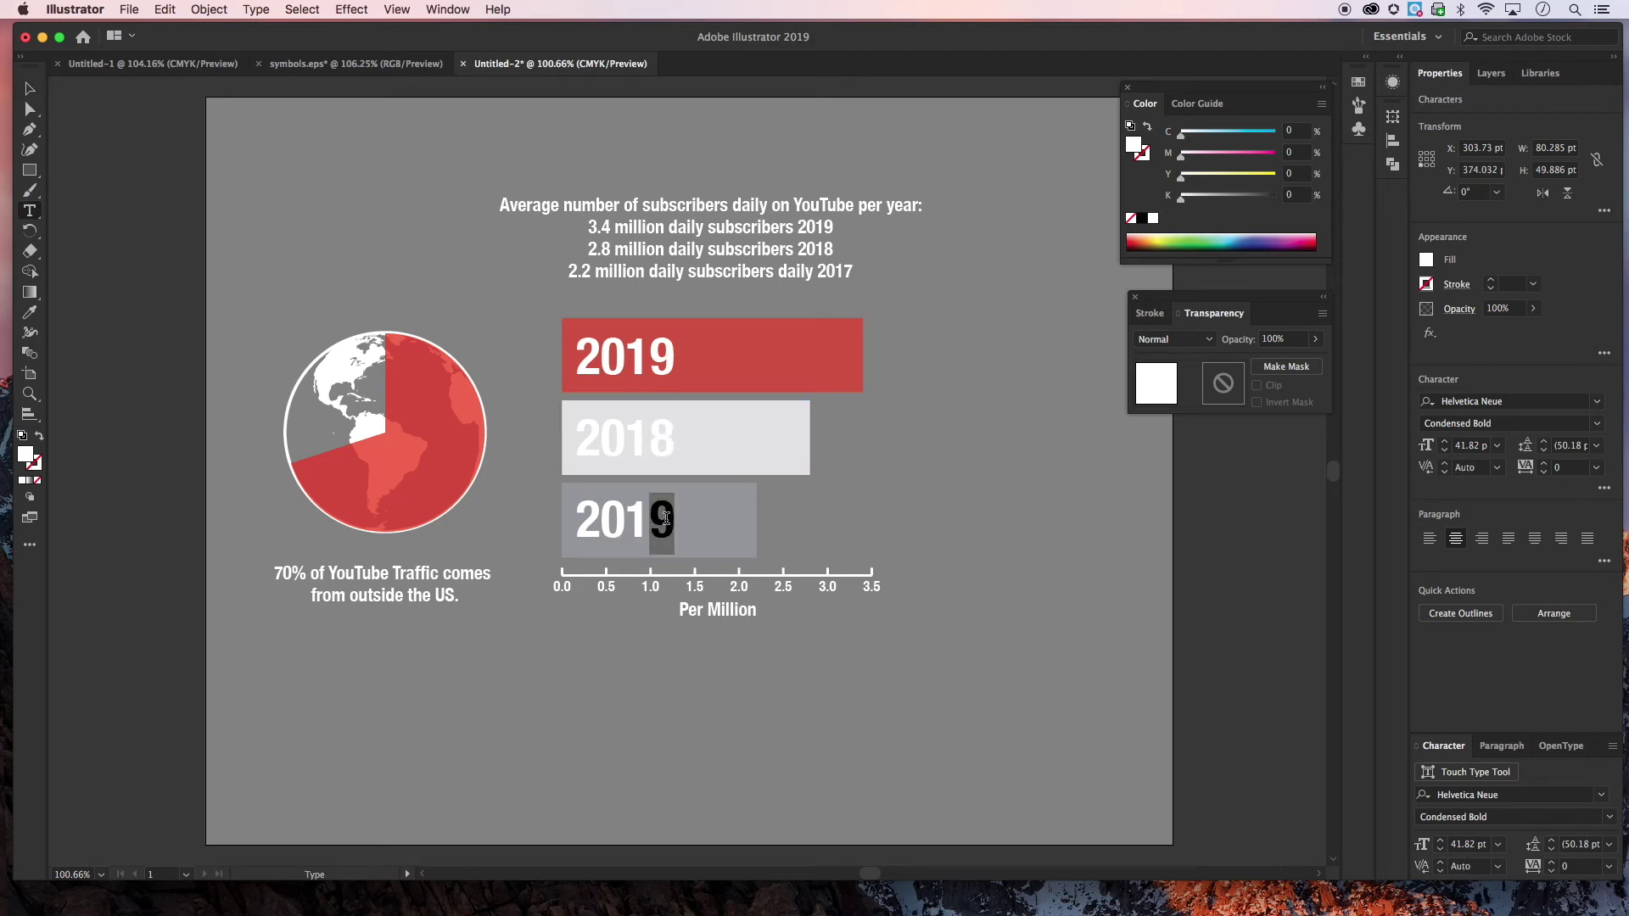
type("7")
left_click(29, 89)
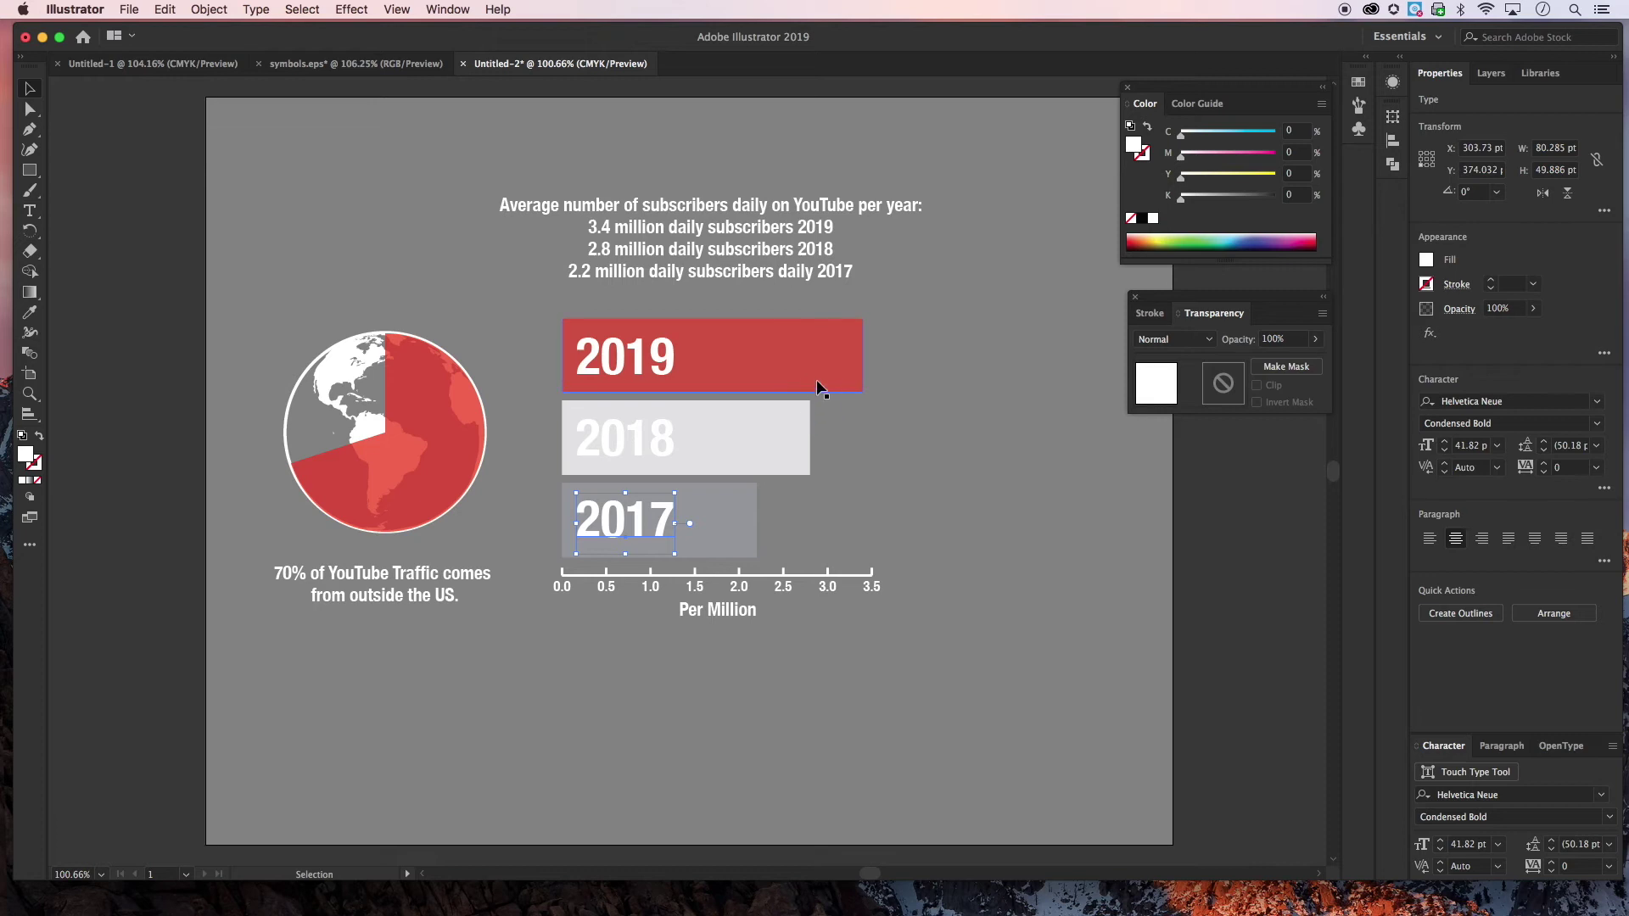
Delete the three yearly subscriber lines from the text block above the graph, keeping only its heading line
left_click(728, 249)
double_click(726, 249)
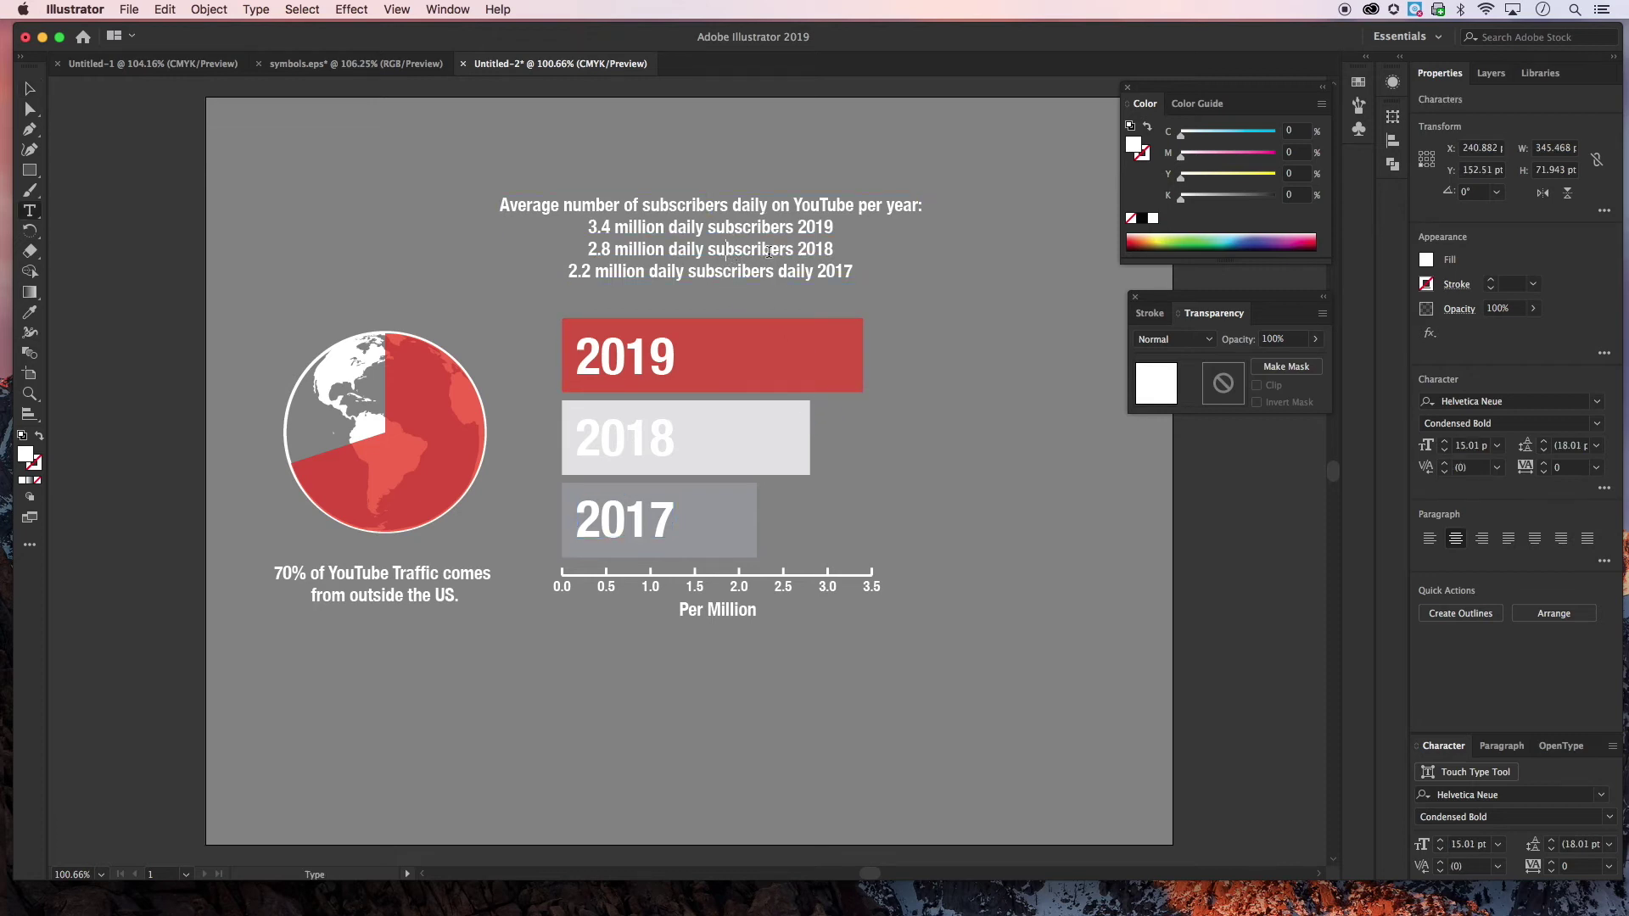
left_click_drag(851, 272, 594, 238)
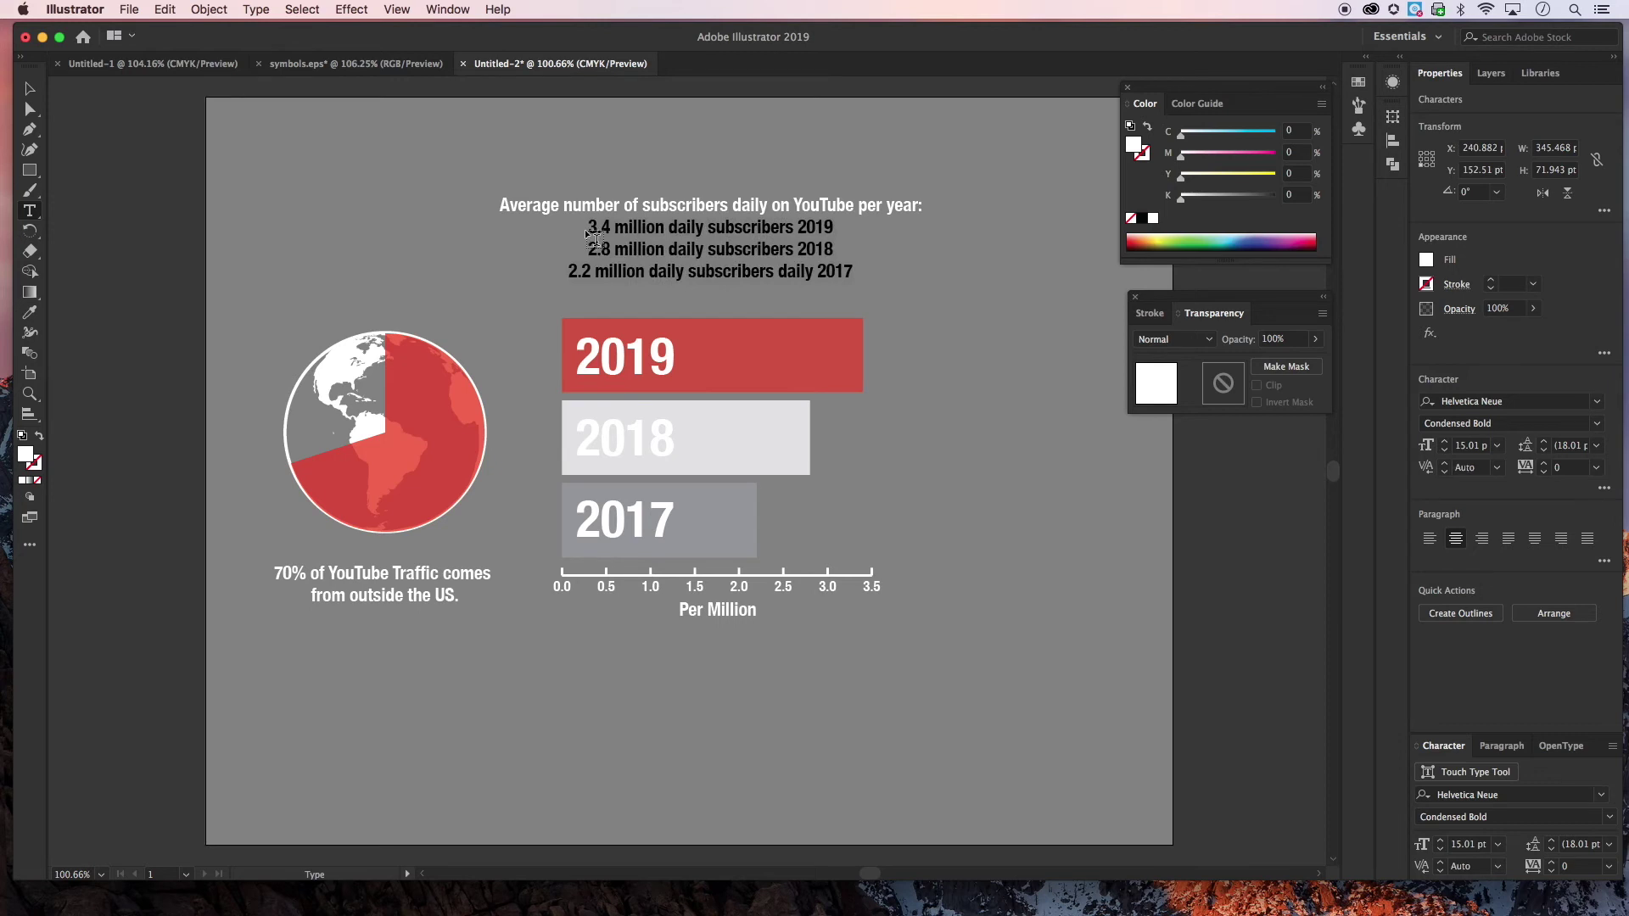
key("BackSpace")
left_click(29, 88)
Move the subscribers heading below the "Per Million" label and remove its trailing colon
left_click_drag(638, 208, 639, 636)
key("t")
left_click(802, 641)
left_click(932, 643)
key("BackSpace")
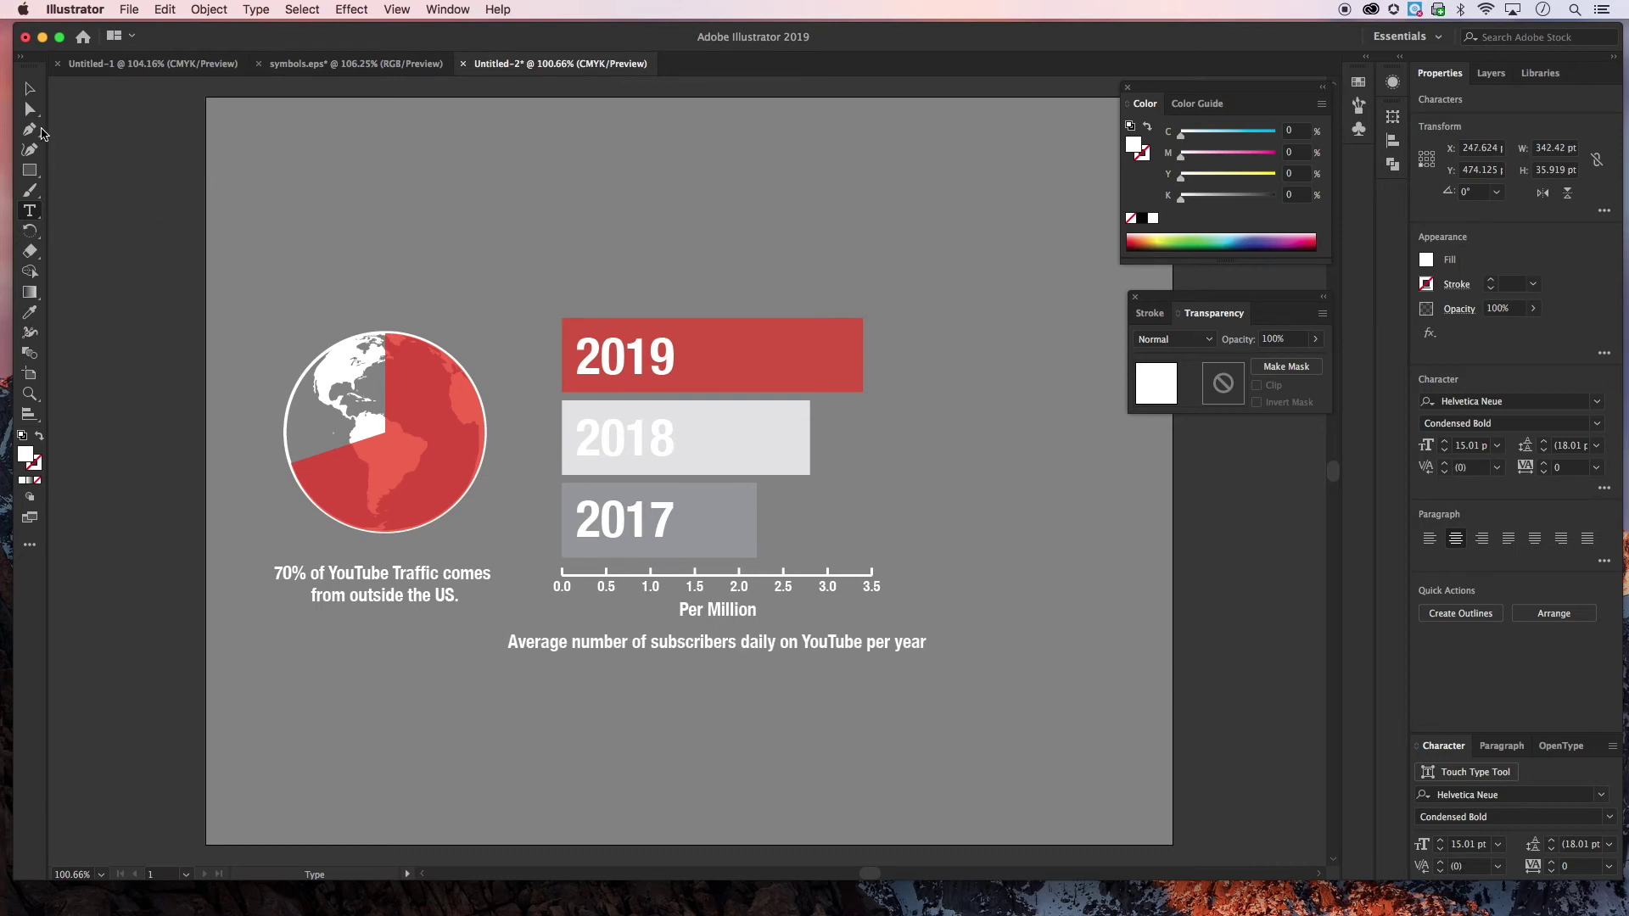
left_click(29, 88)
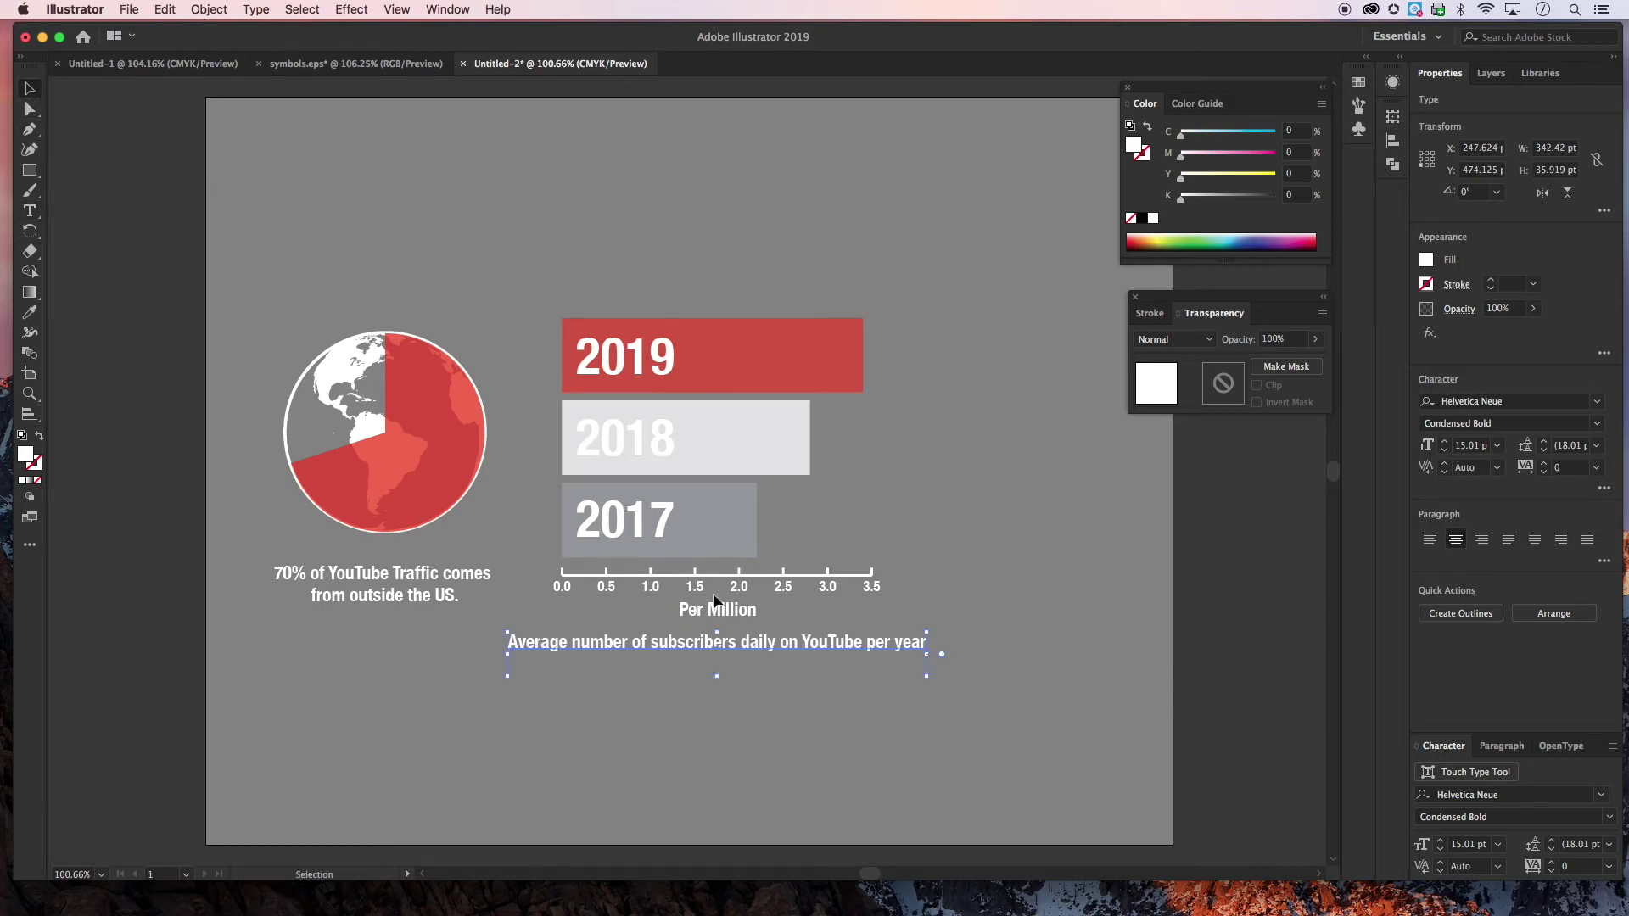
Move the subscribers heading directly above the 2019 bar, left-aligned with the bars at its 15.01 pt size
left_click_drag(697, 647, 751, 294)
left_click_drag(982, 285, 874, 294)
key("super+z")
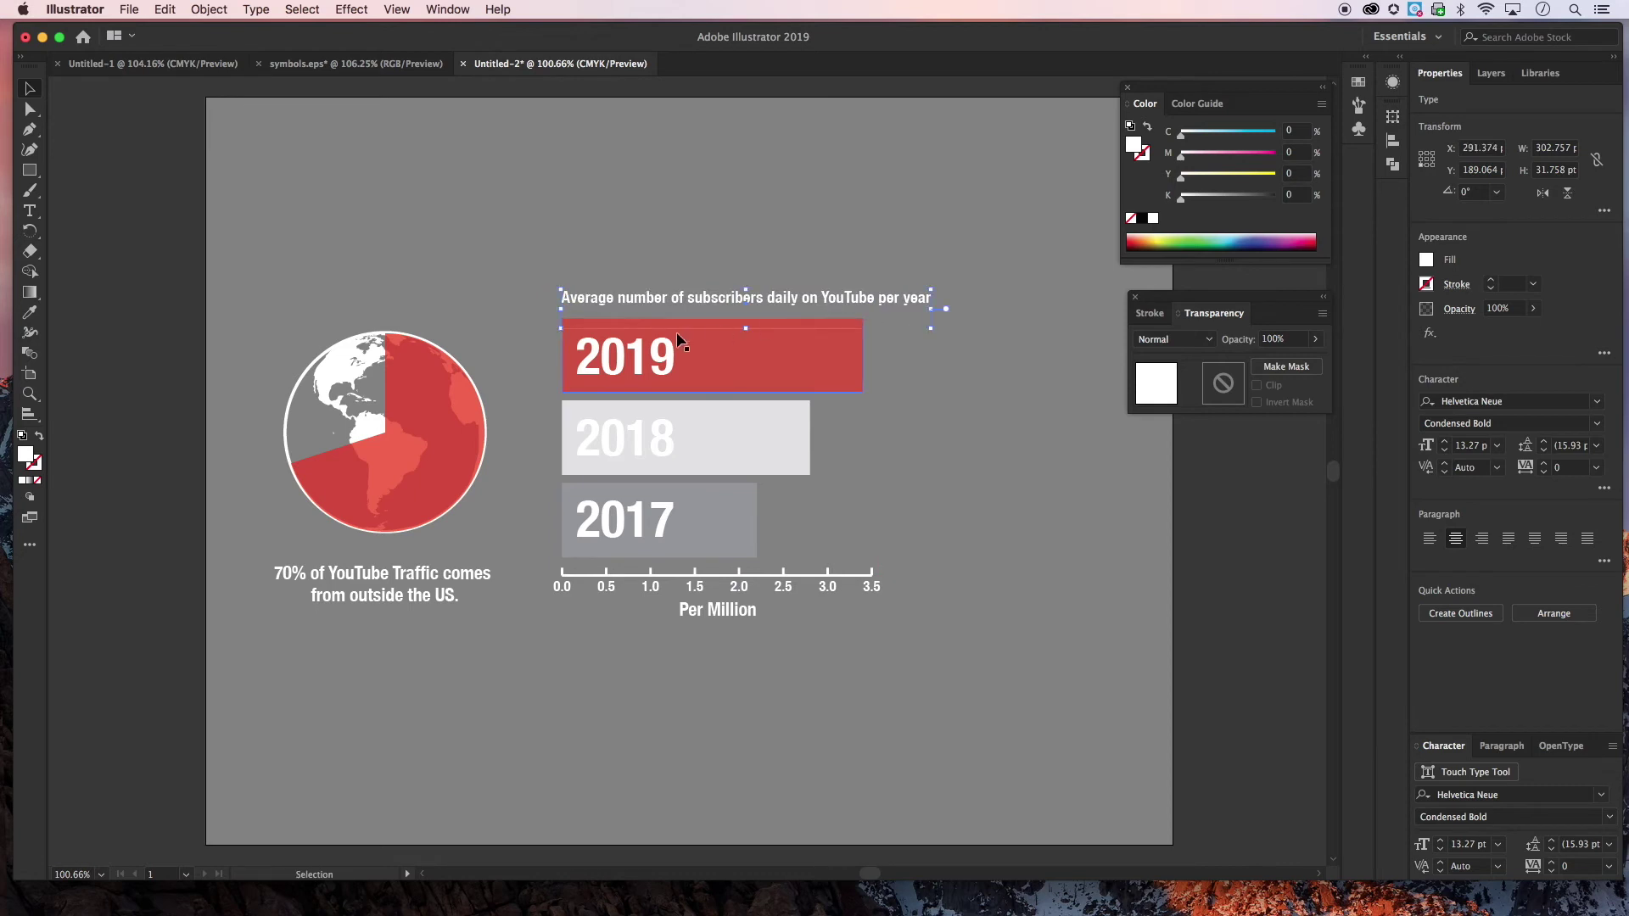
key("super+z")
mouse_move(688, 295)
left_mouse_down()
mouse_move(633, 635)
mouse_move(675, 618)
mouse_move(684, 292)
left_mouse_up()
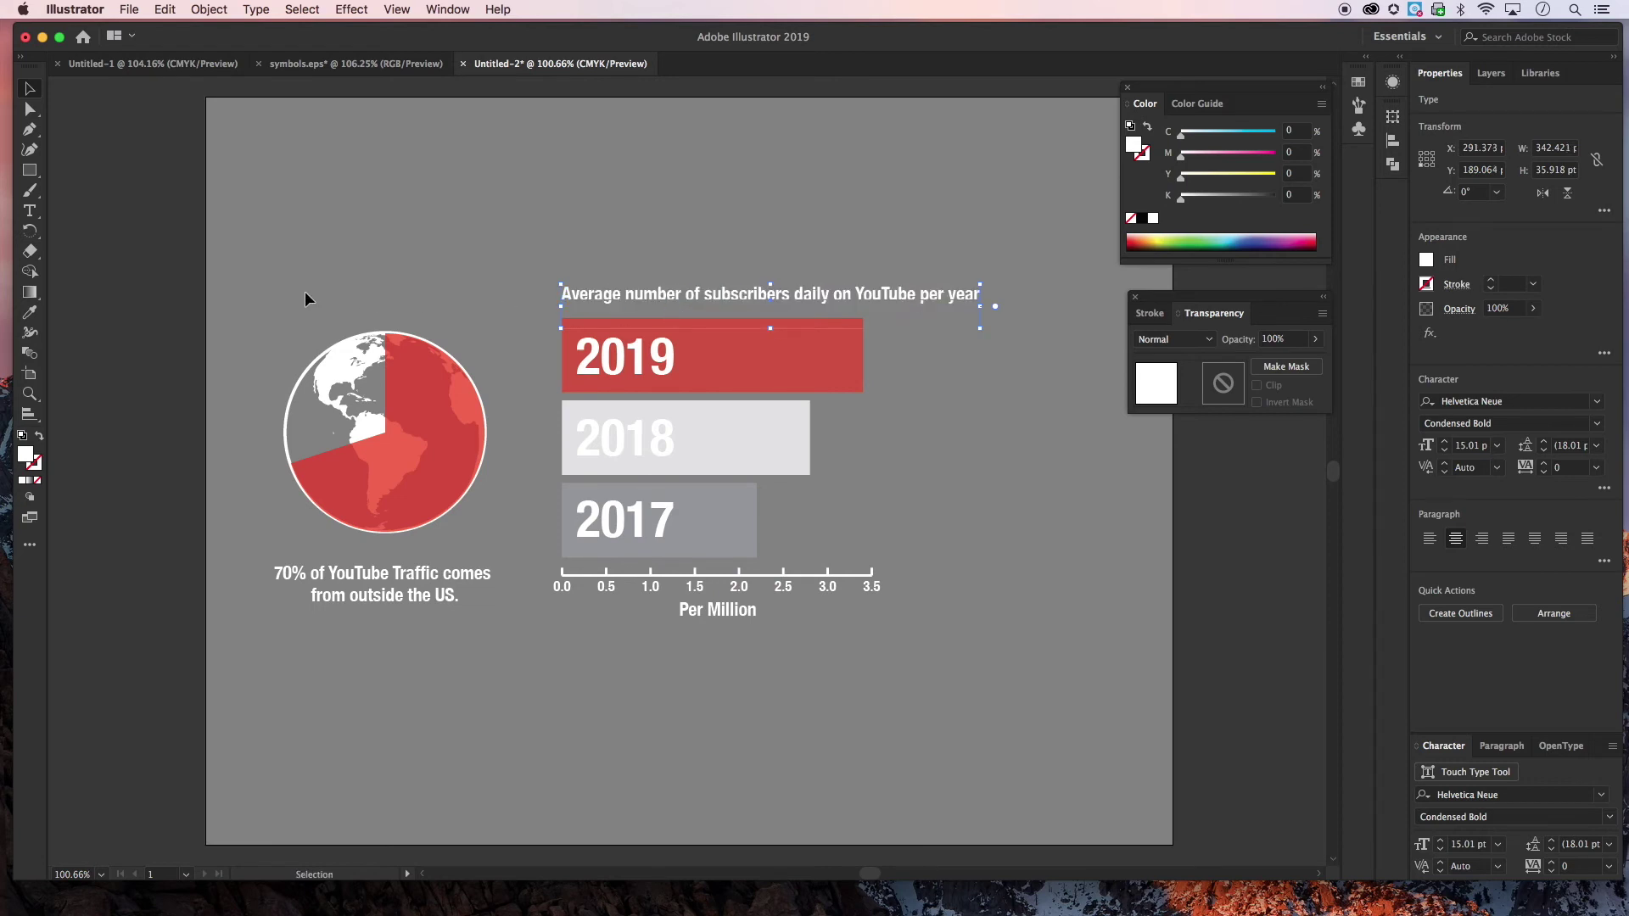
left_click(234, 350)
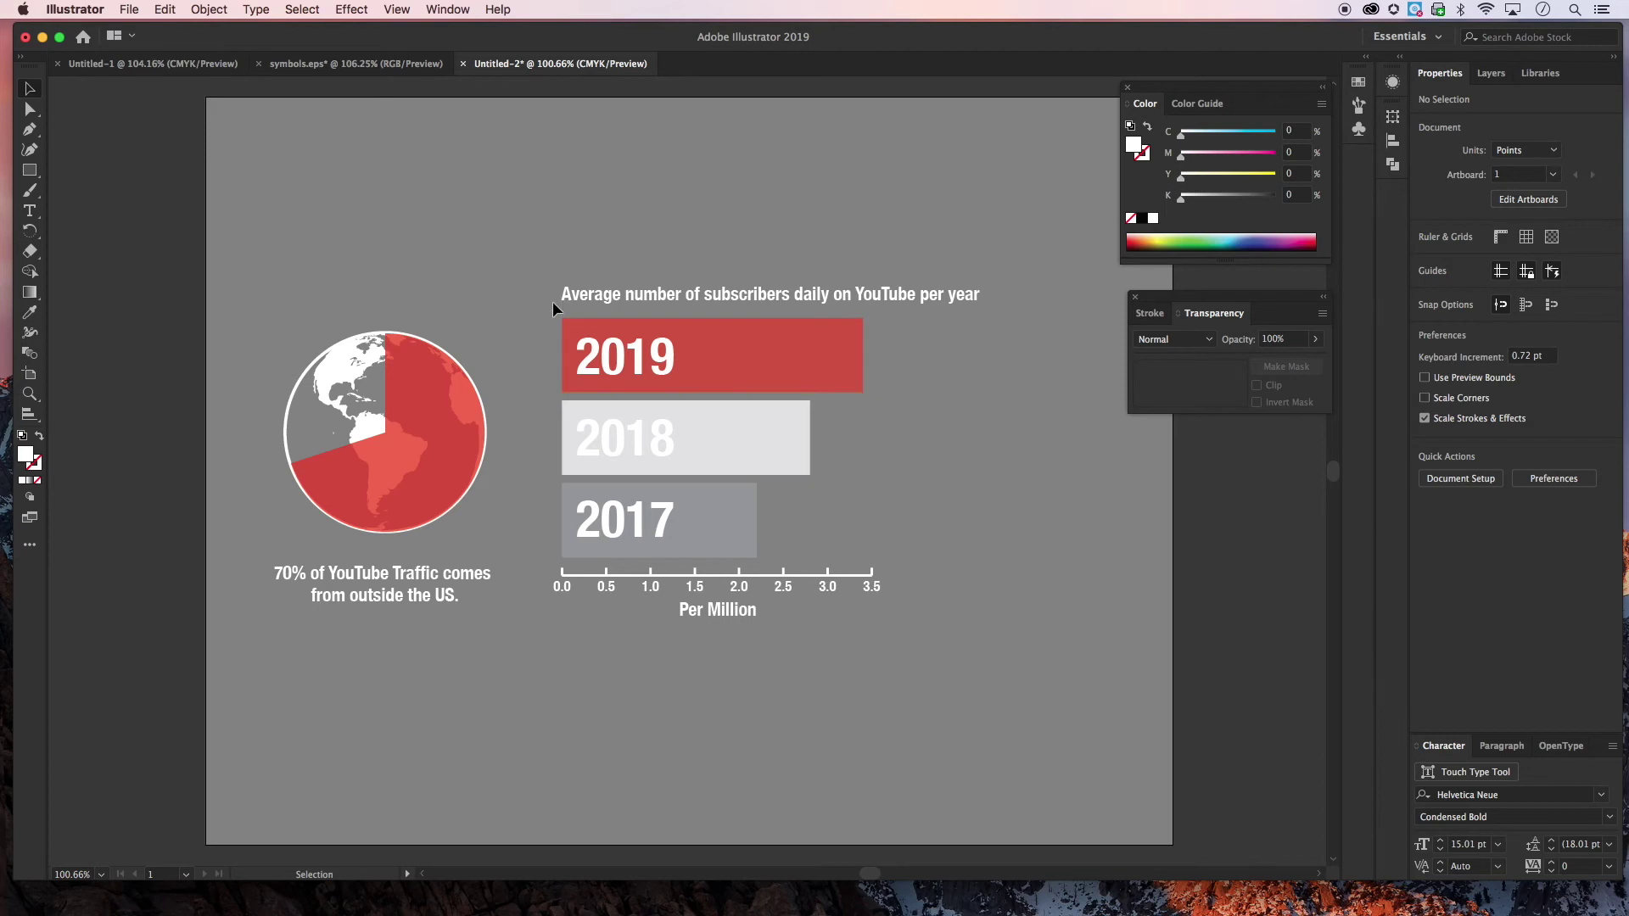
Copy the person symbol from symbols.eps into the infographic and scale it to the 2019 bar's height at the bar's right end
left_click(293, 64)
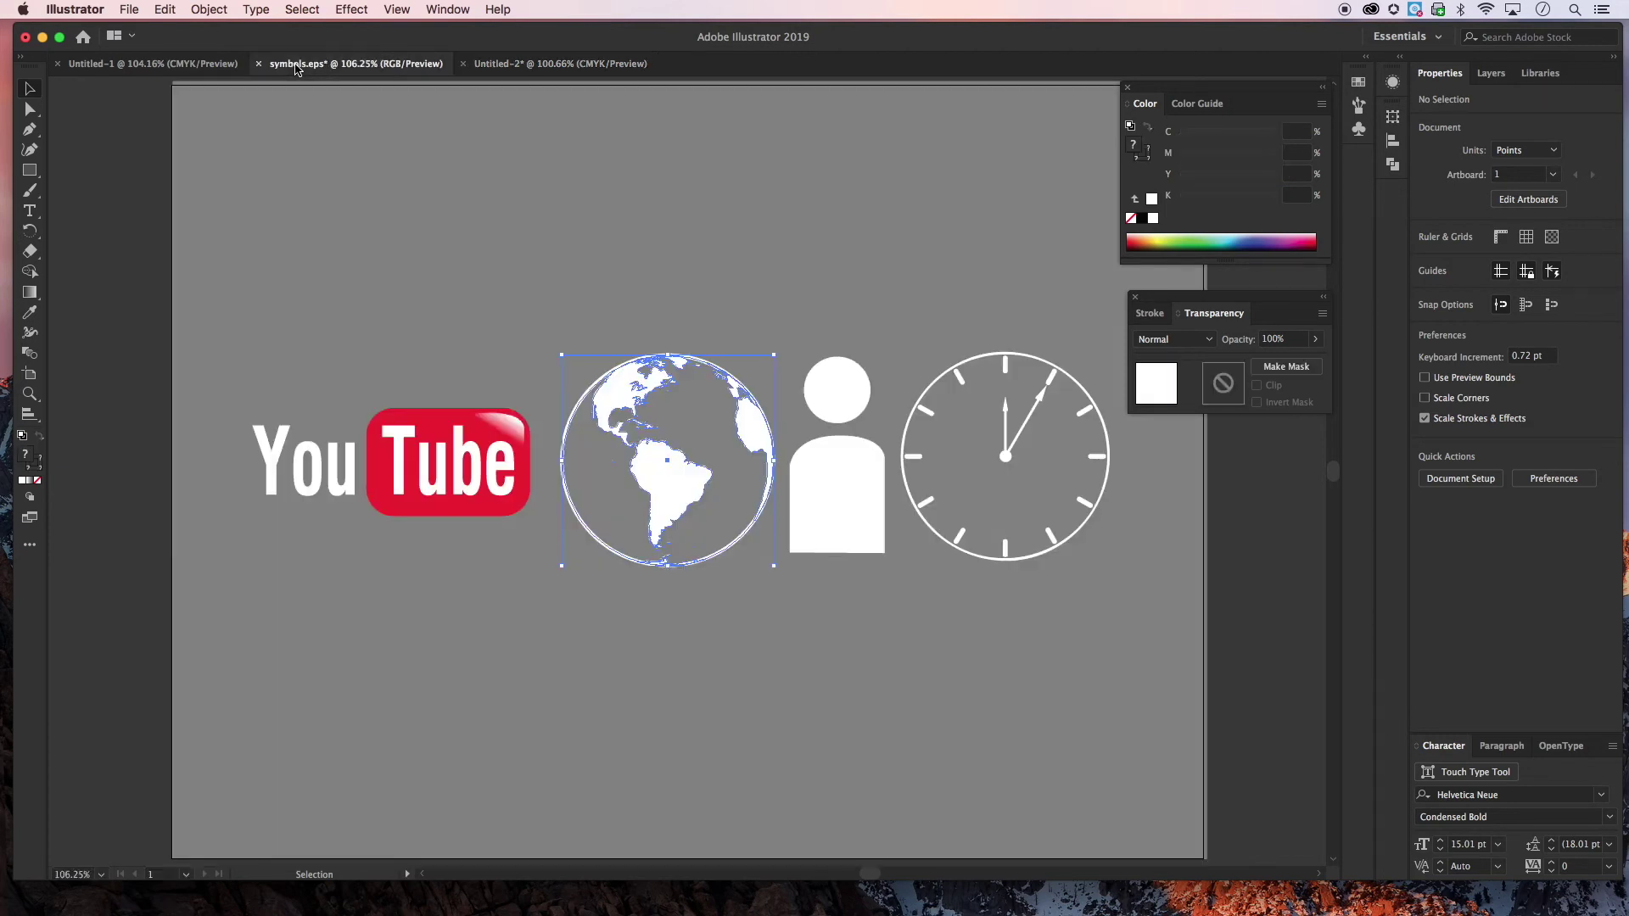
left_click(841, 449)
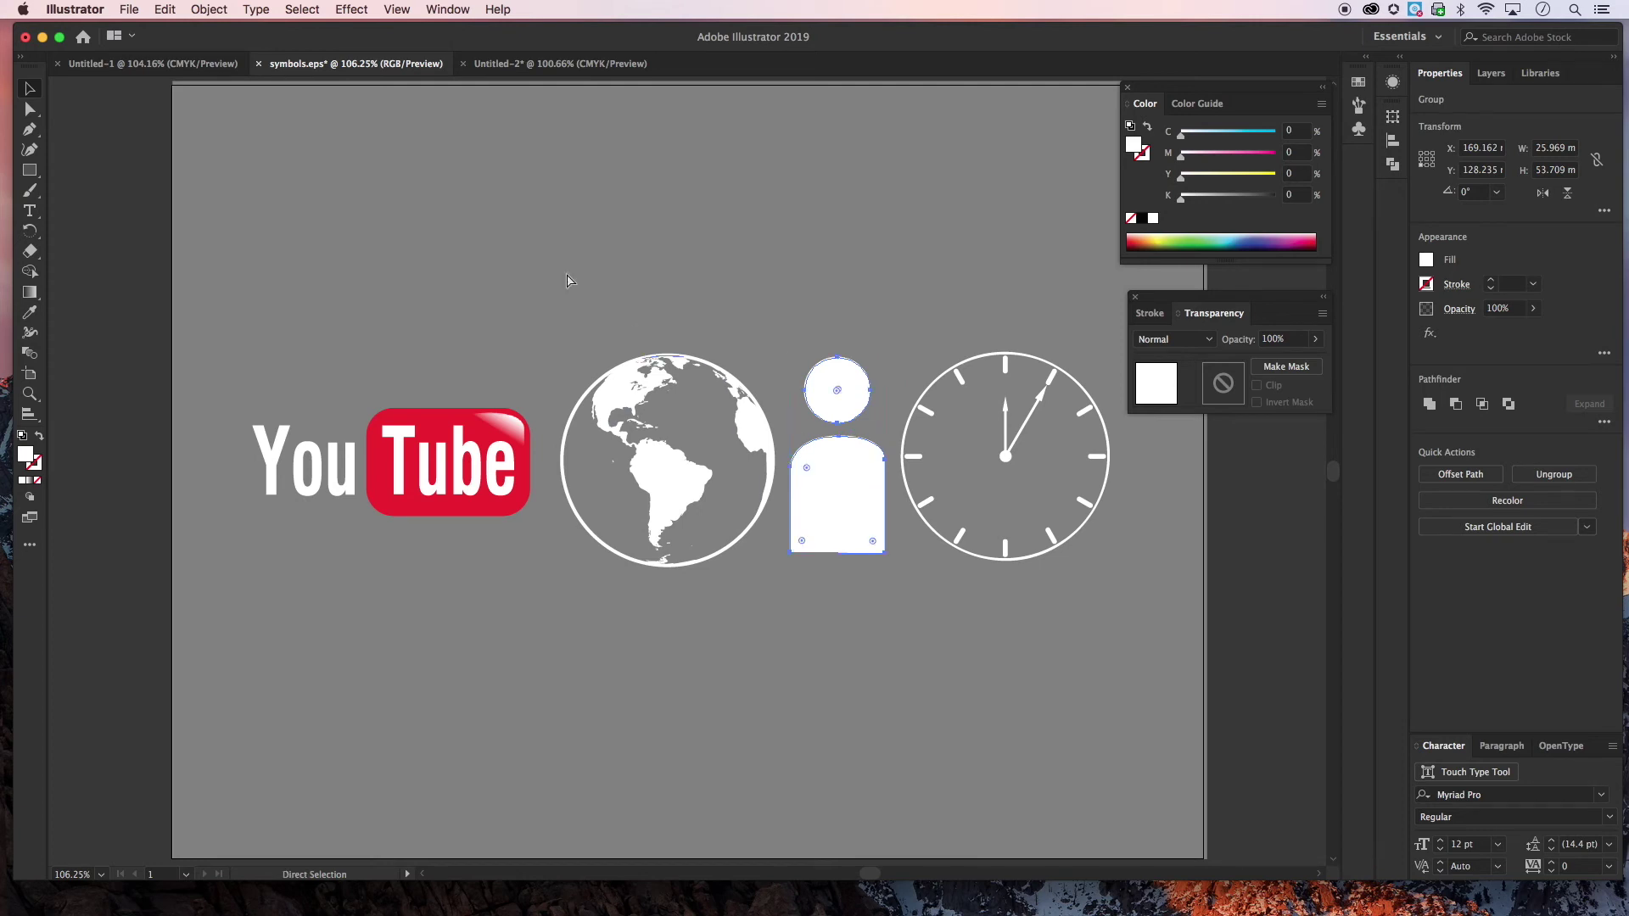
left_click(505, 67)
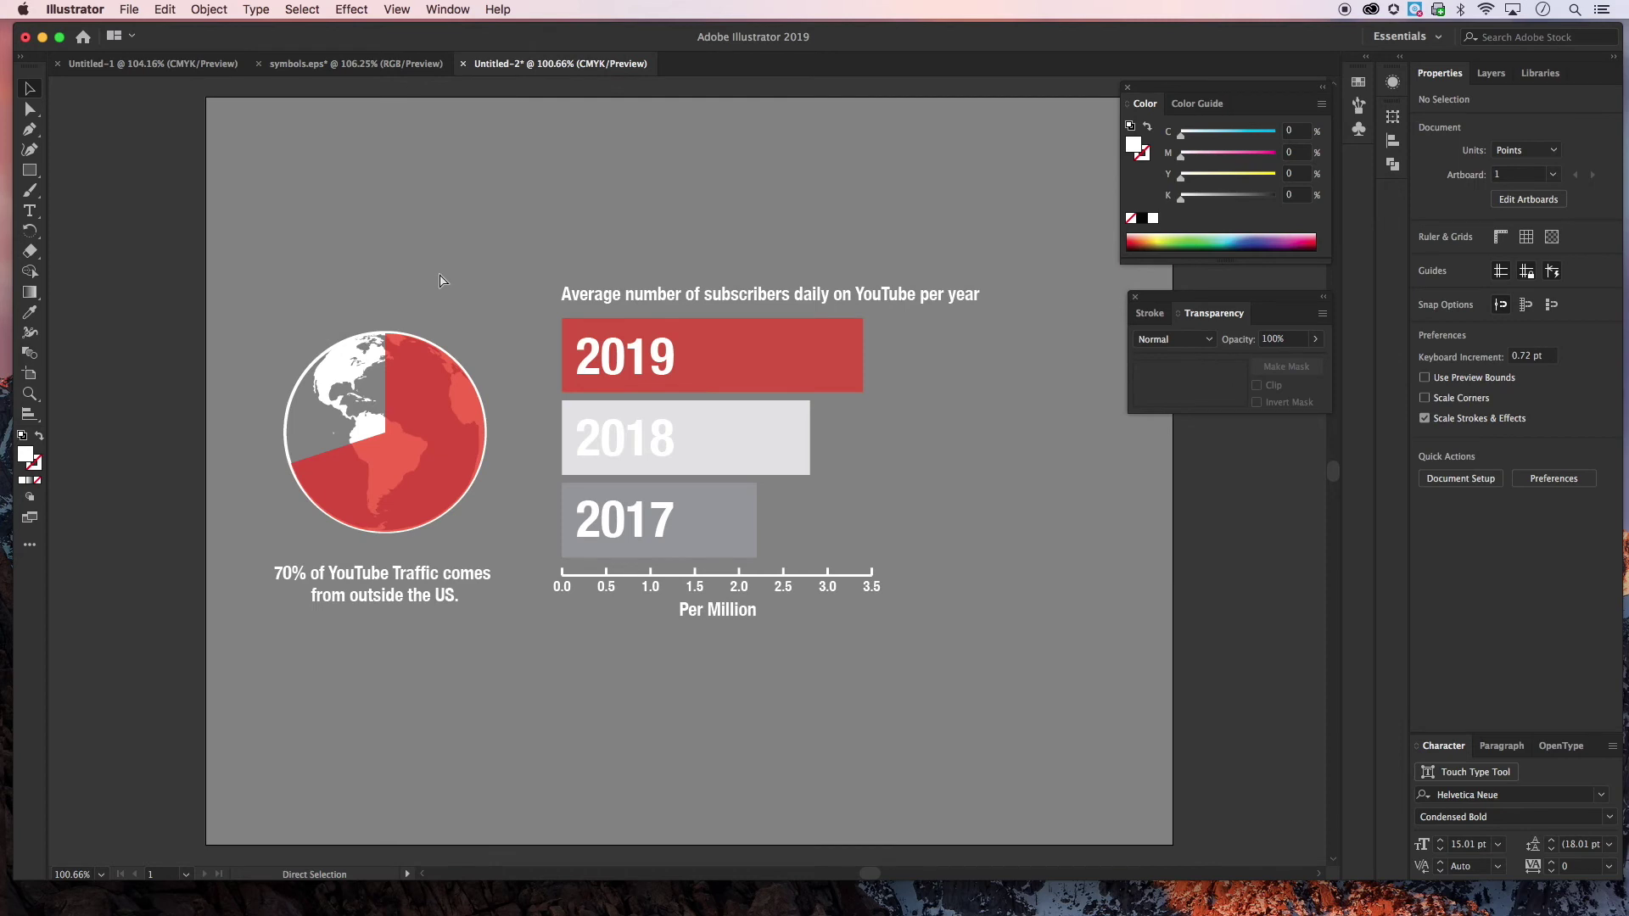
key("super+v")
left_click_drag(734, 558, 875, 319)
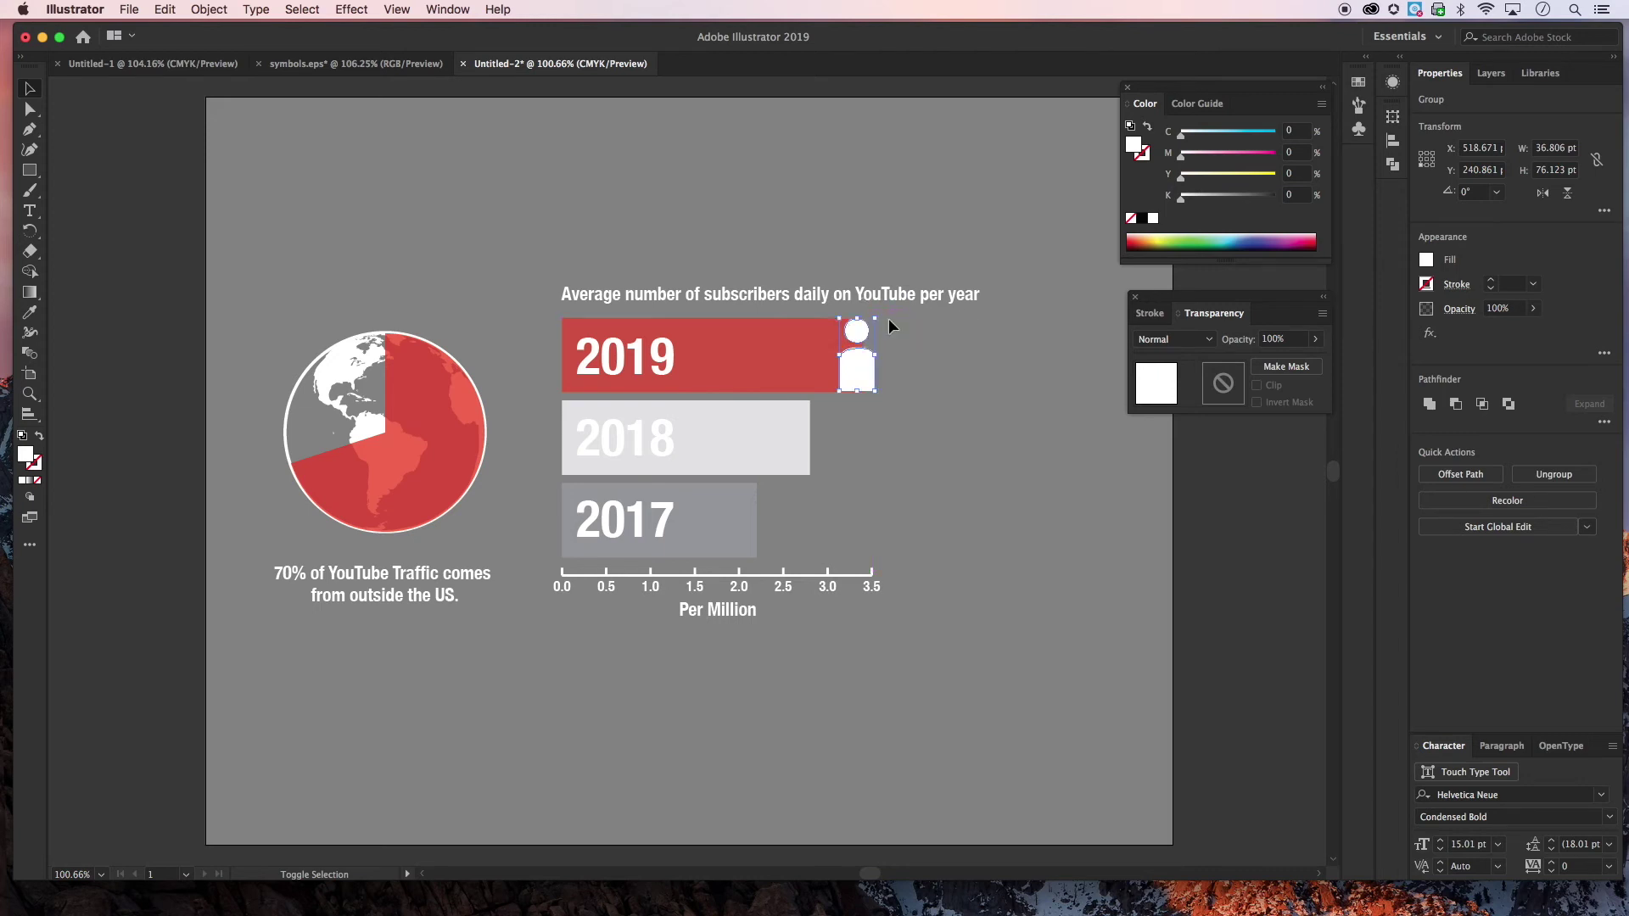
Place copies of the person symbol at the right ends of the 2018 and 2017 bars and dismiss the global edit tip
left_click_drag(859, 364, 759, 534)
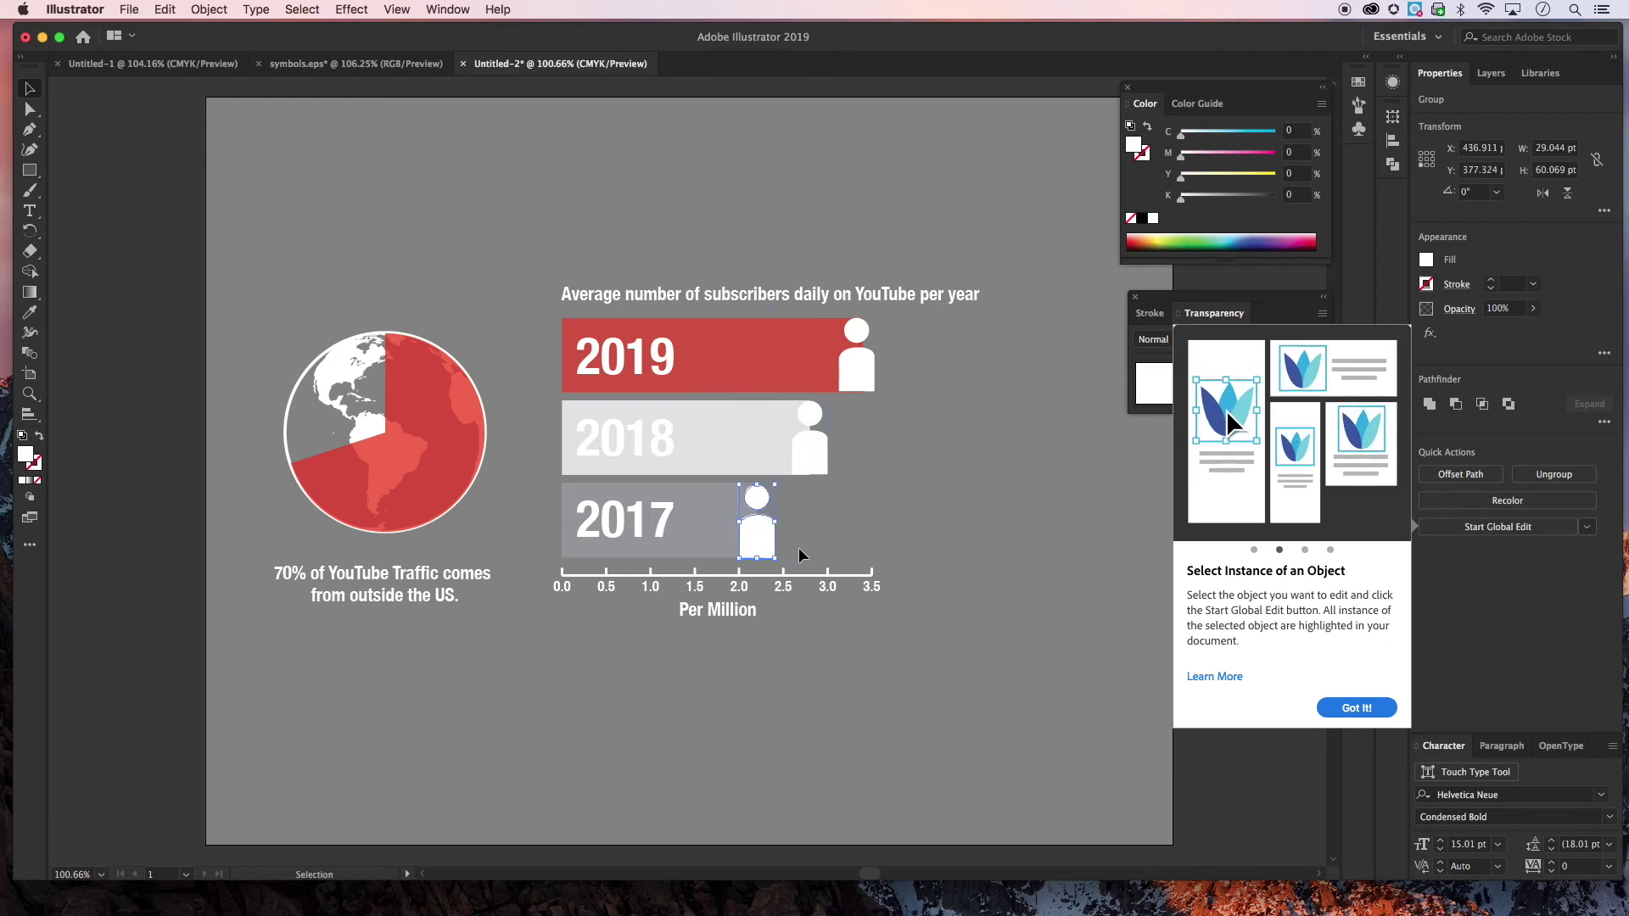
left_click(797, 734)
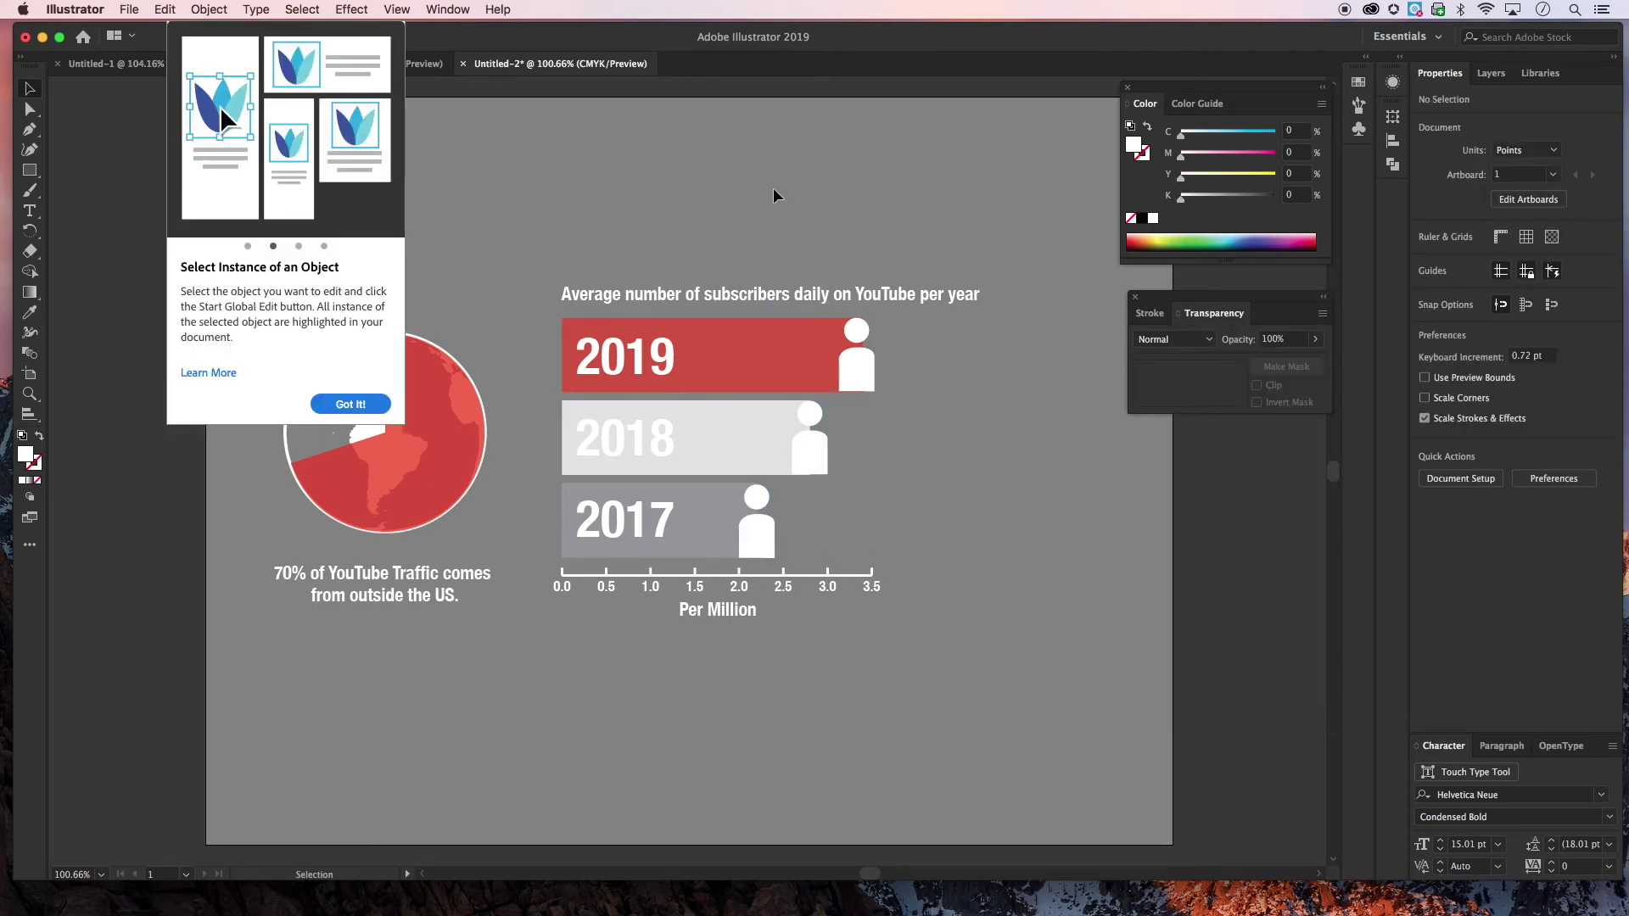
left_click(352, 403)
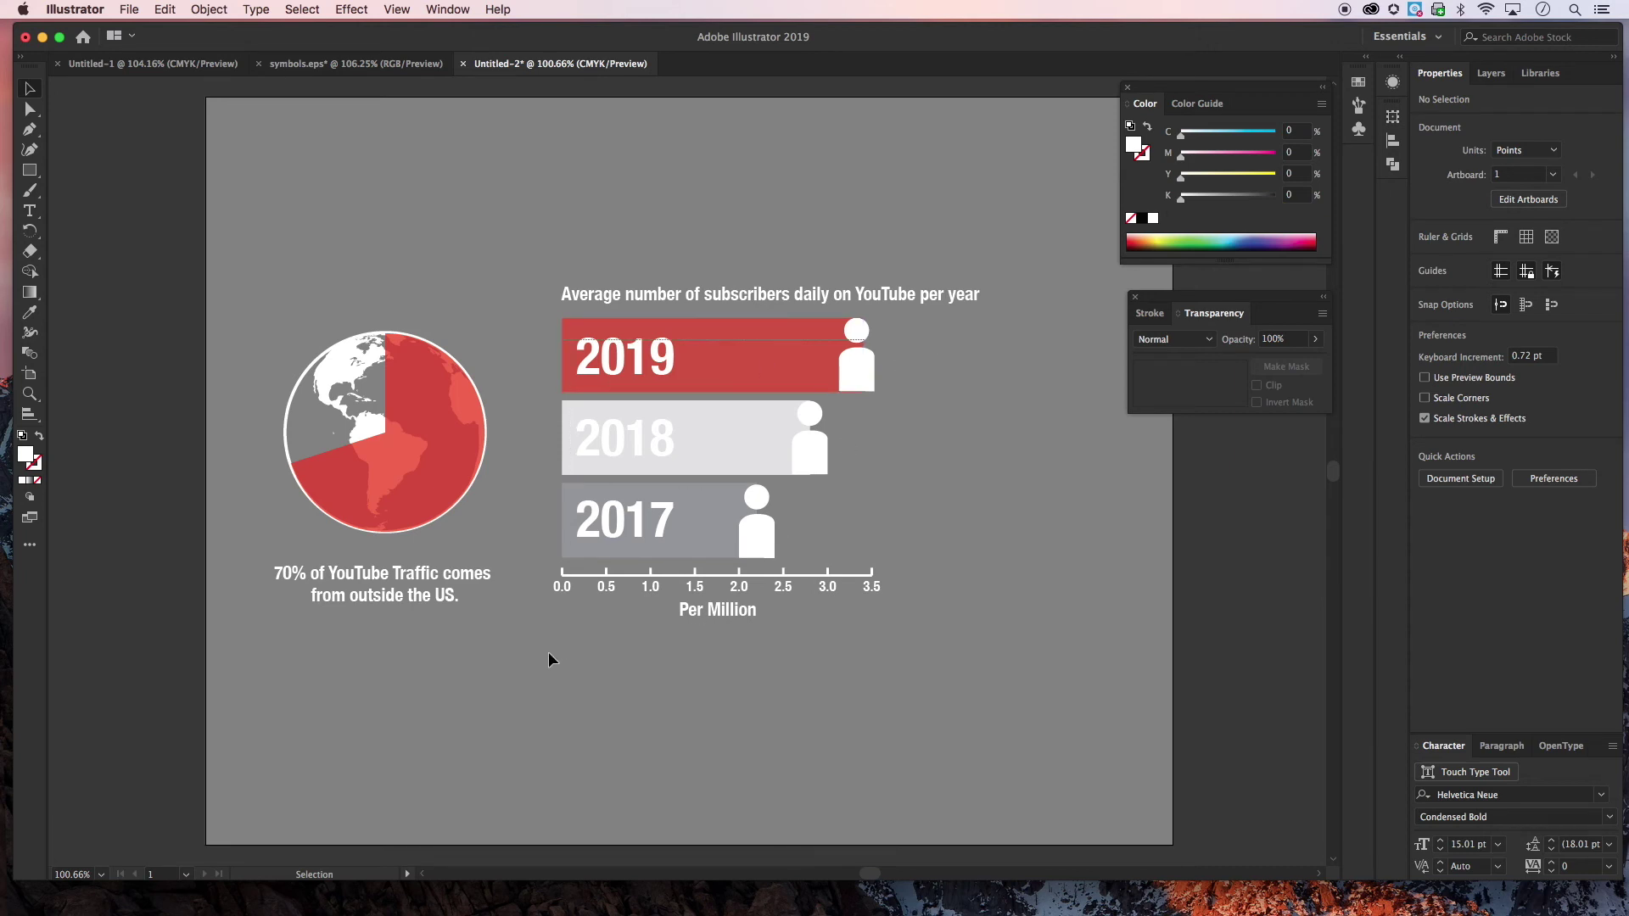
Scale down the bar graph with its year labels, axis and person symbols, and move it up closer to the heading
left_click_drag(546, 653, 821, 467)
left_click_drag(882, 321, 848, 355)
left_click_drag(705, 388, 704, 373)
Break the subscribers heading into two lines after "subscribers" and center it above the 2019 bar
key("t")
left_click(753, 294)
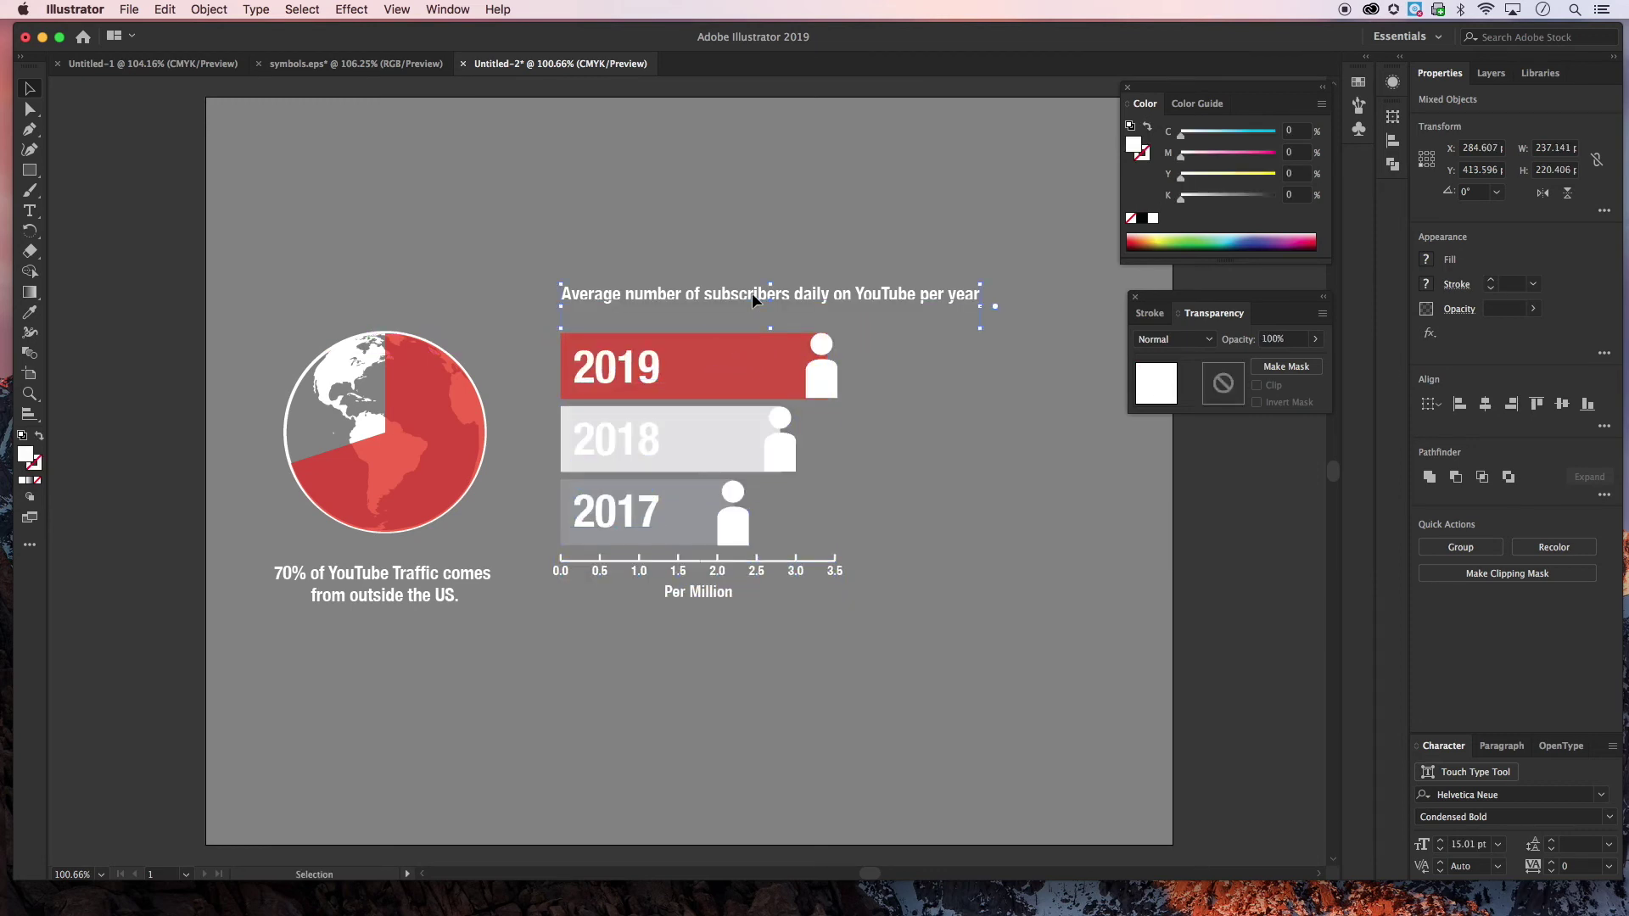
key("Return")
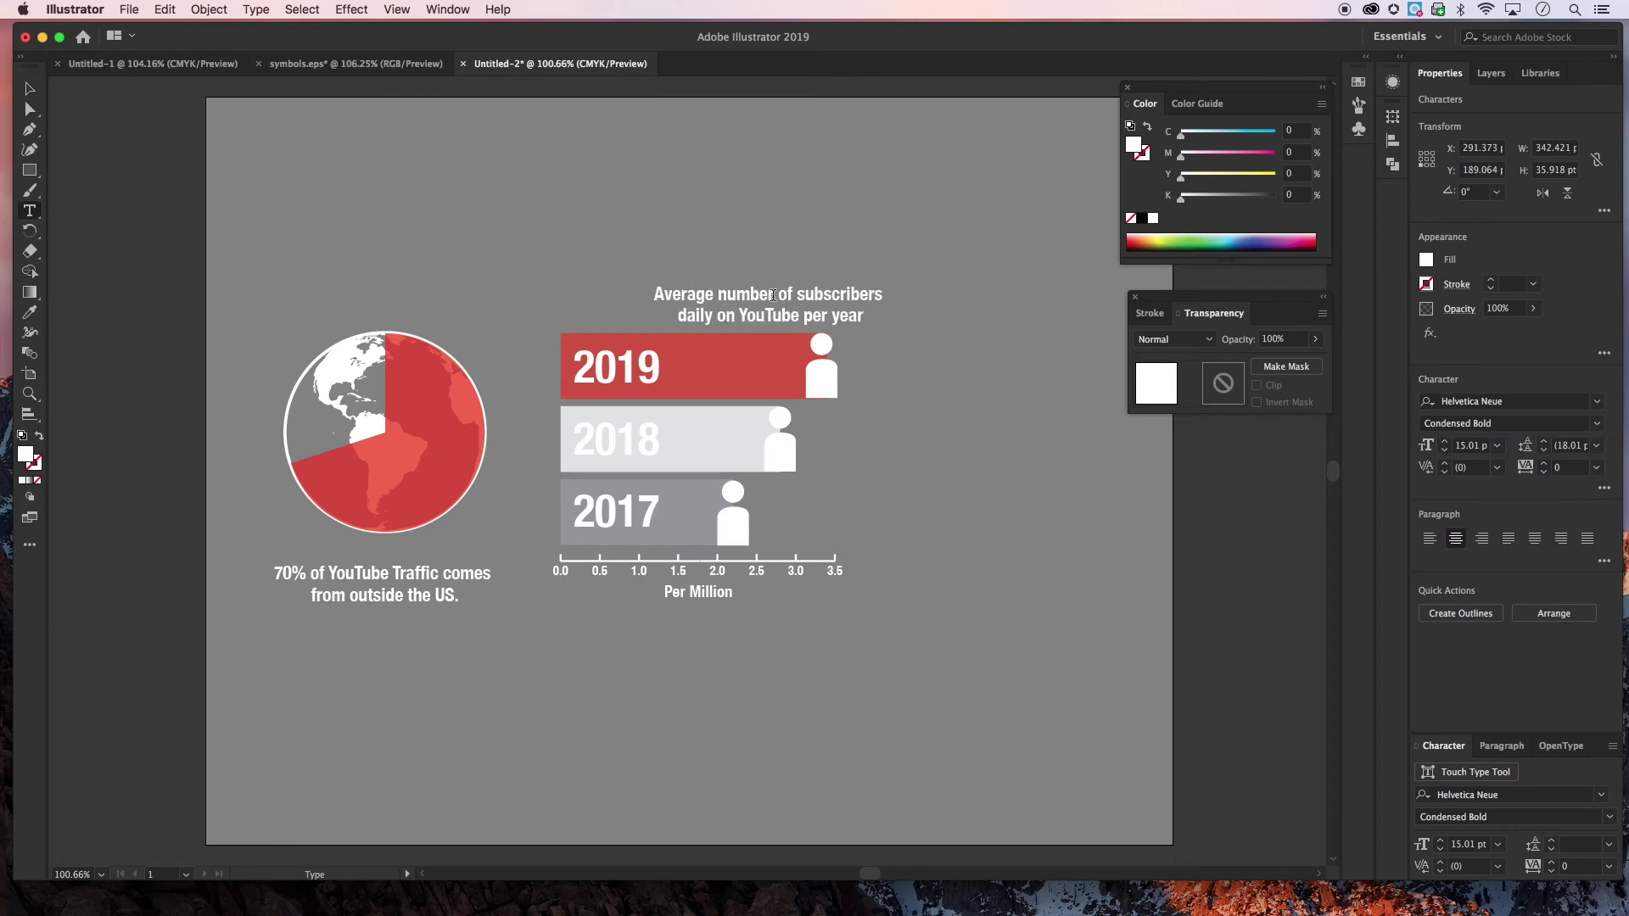
left_click(30, 89)
left_click_drag(755, 295, 683, 292)
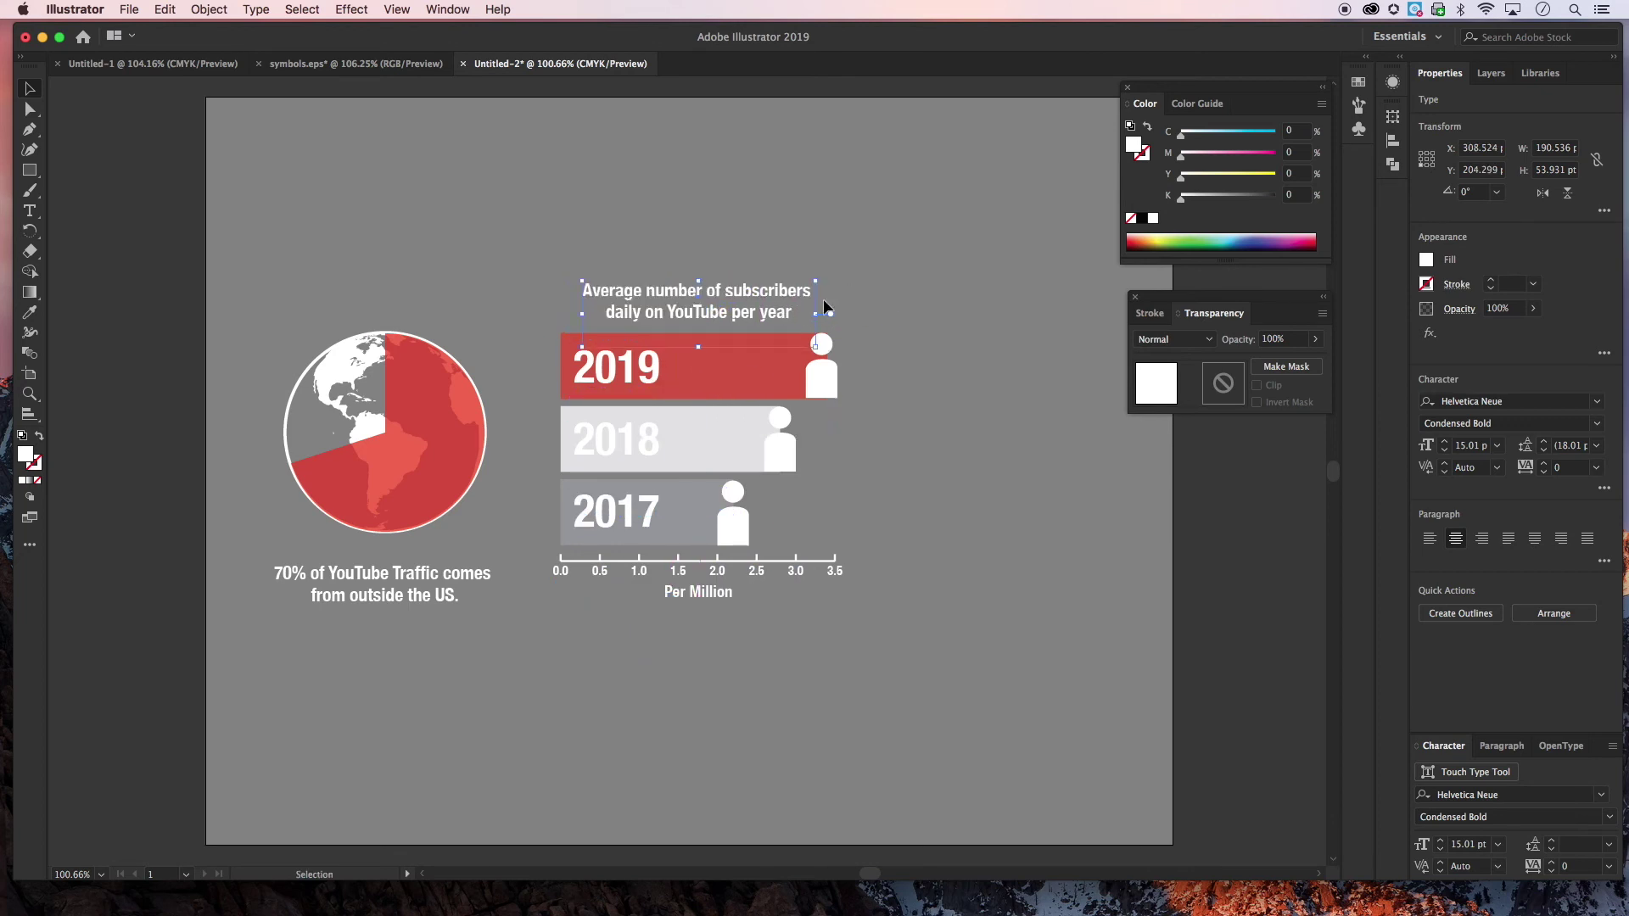
left_click(884, 302)
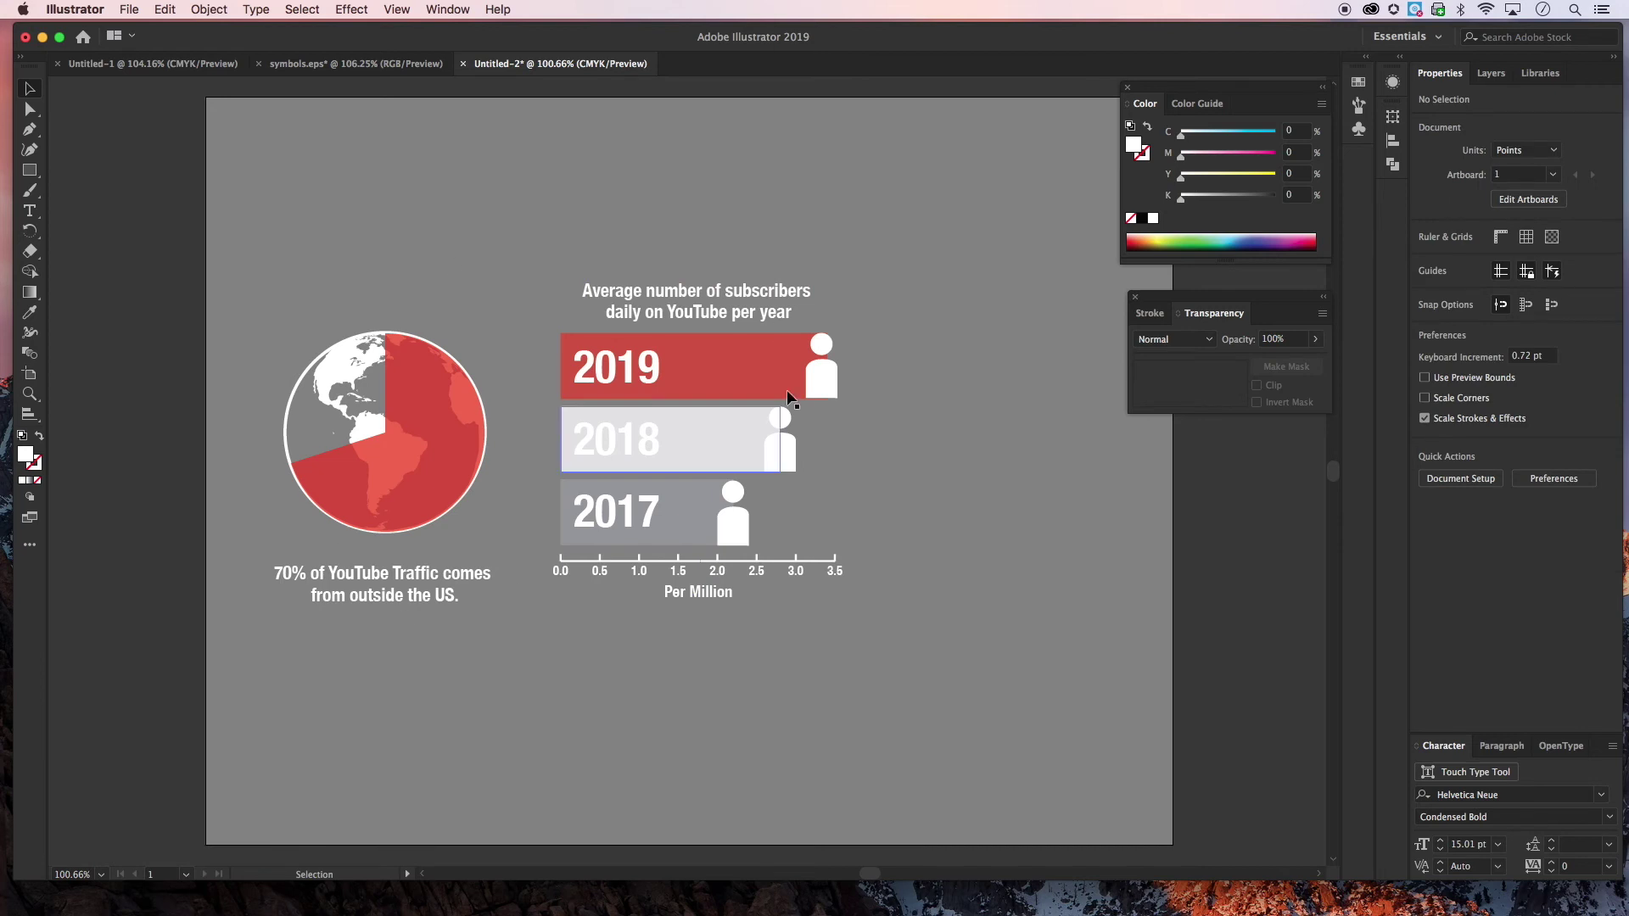
Move the bar graph and its heading down together to sit level with the globe and its caption
left_click_drag(564, 643, 607, 477)
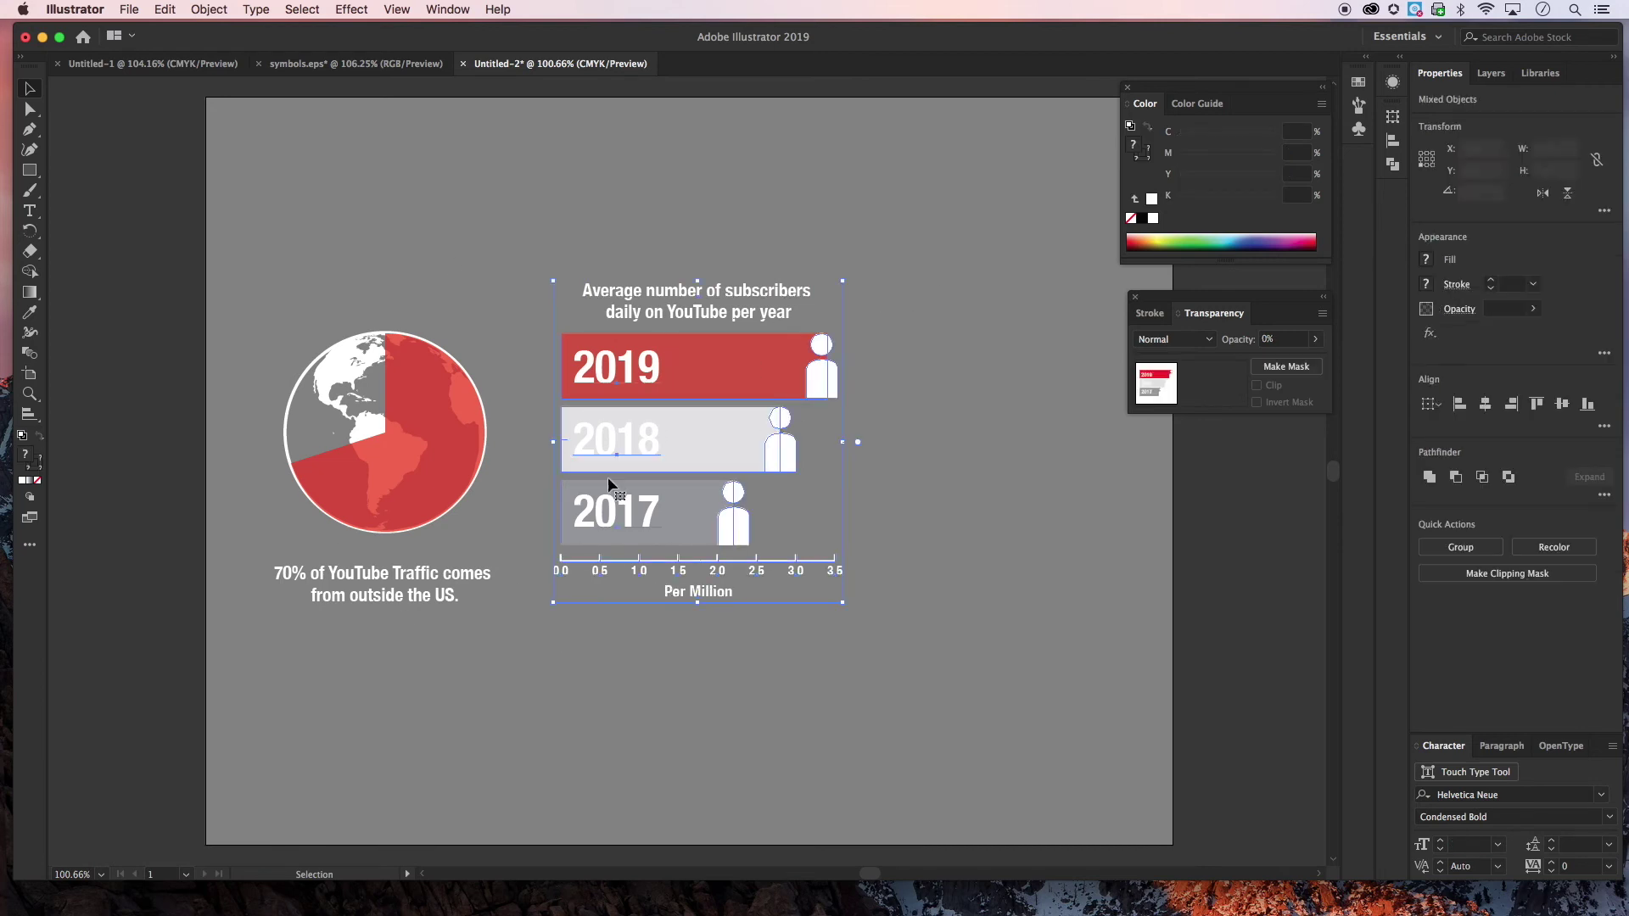
left_click_drag(665, 287, 665, 310)
left_click(926, 342)
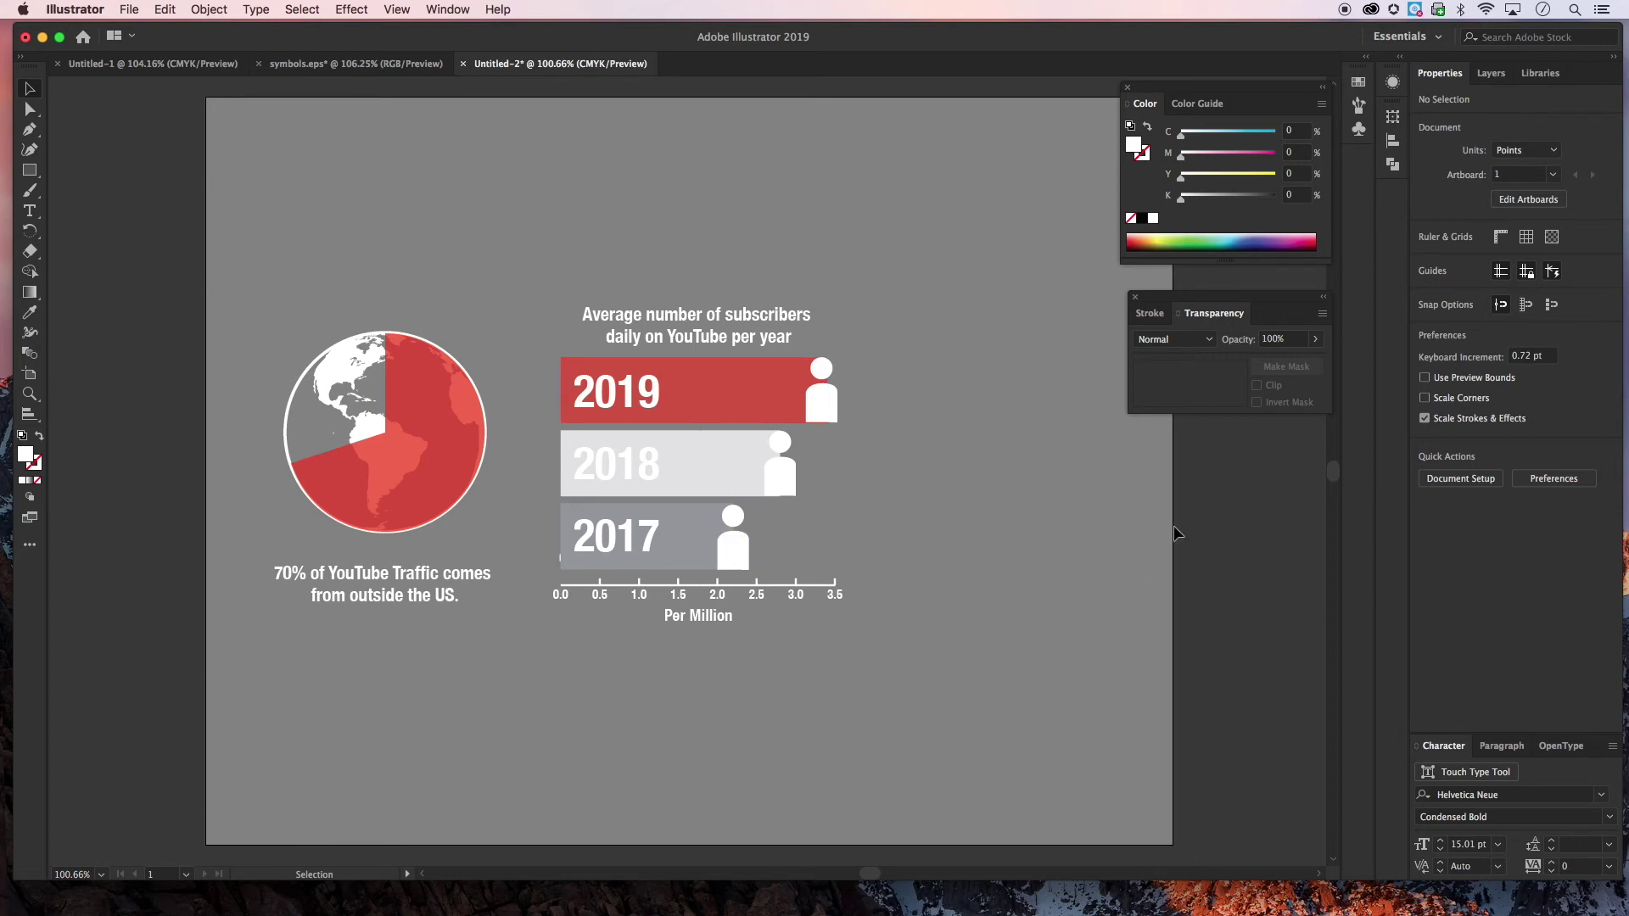
left_click_drag(1222, 300, 1244, 595)
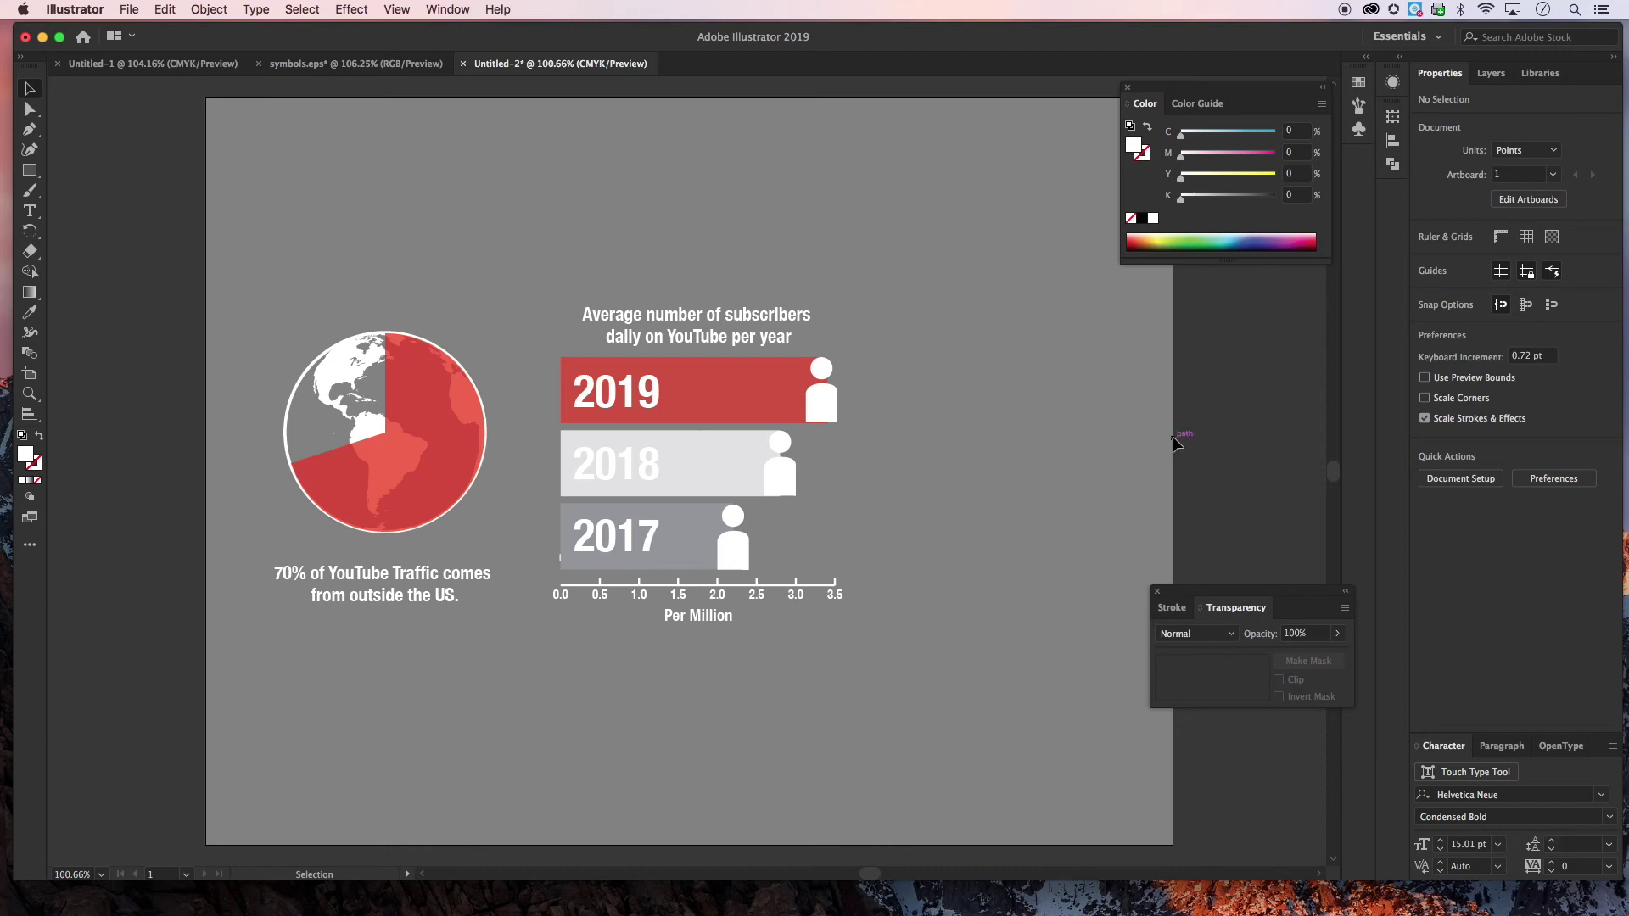
Switch to the data document in TextEdit and copy the line "Over 500 hours of video uploaded every minute to YouTube"
left_click_drag(409, 52, 394, 369)
left_click(980, 166)
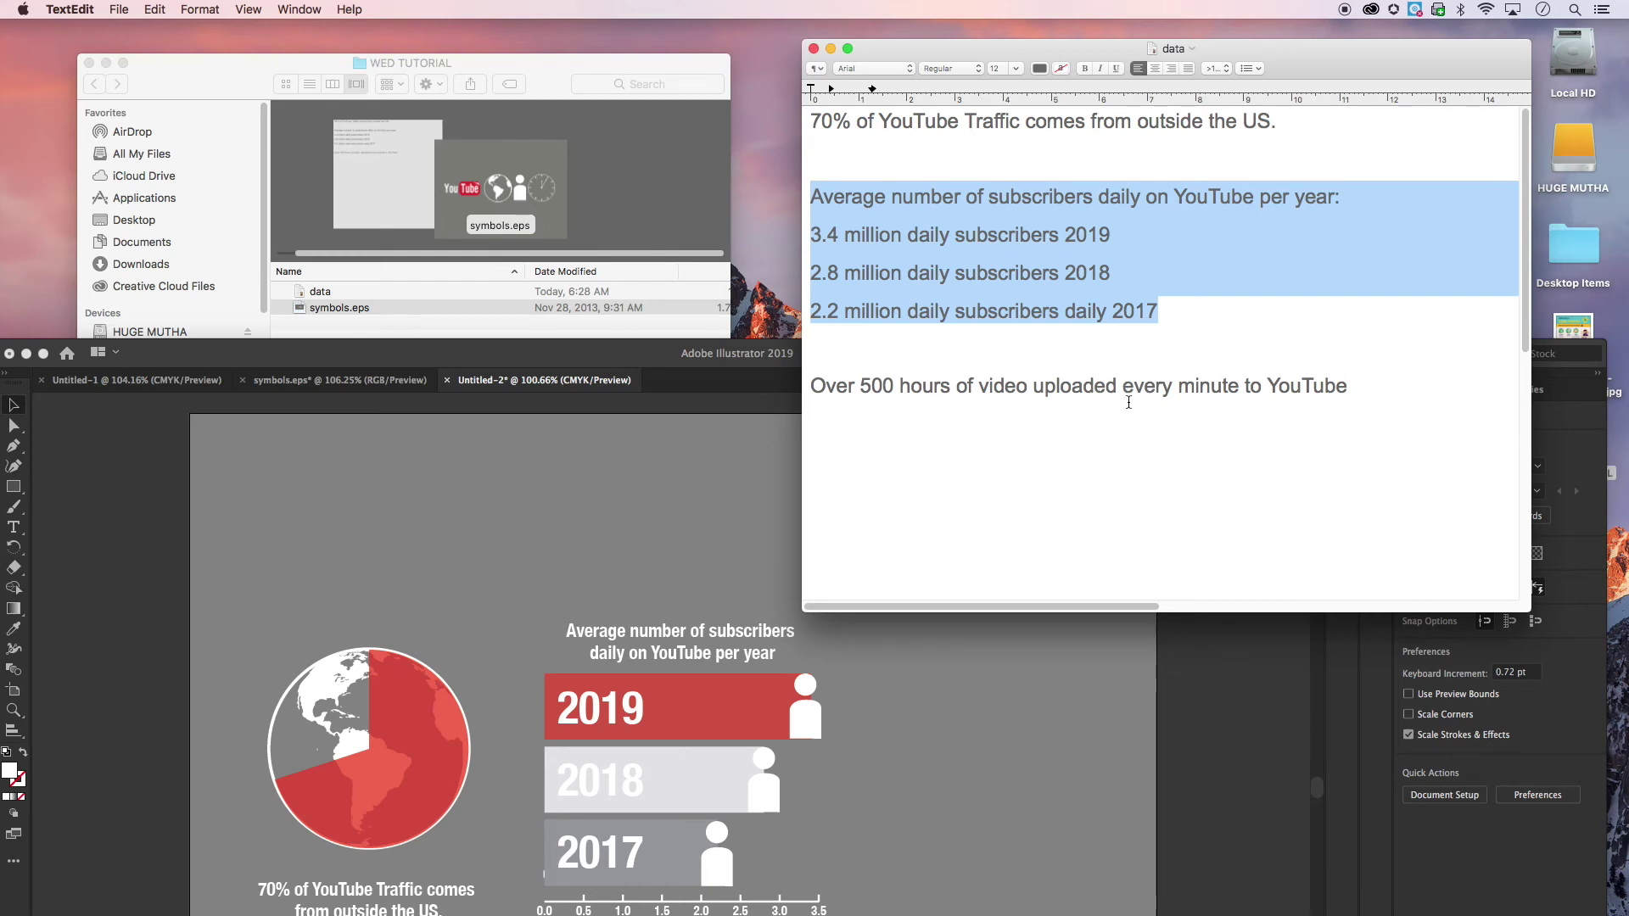
left_click_drag(1348, 387, 810, 400)
key("super+c")
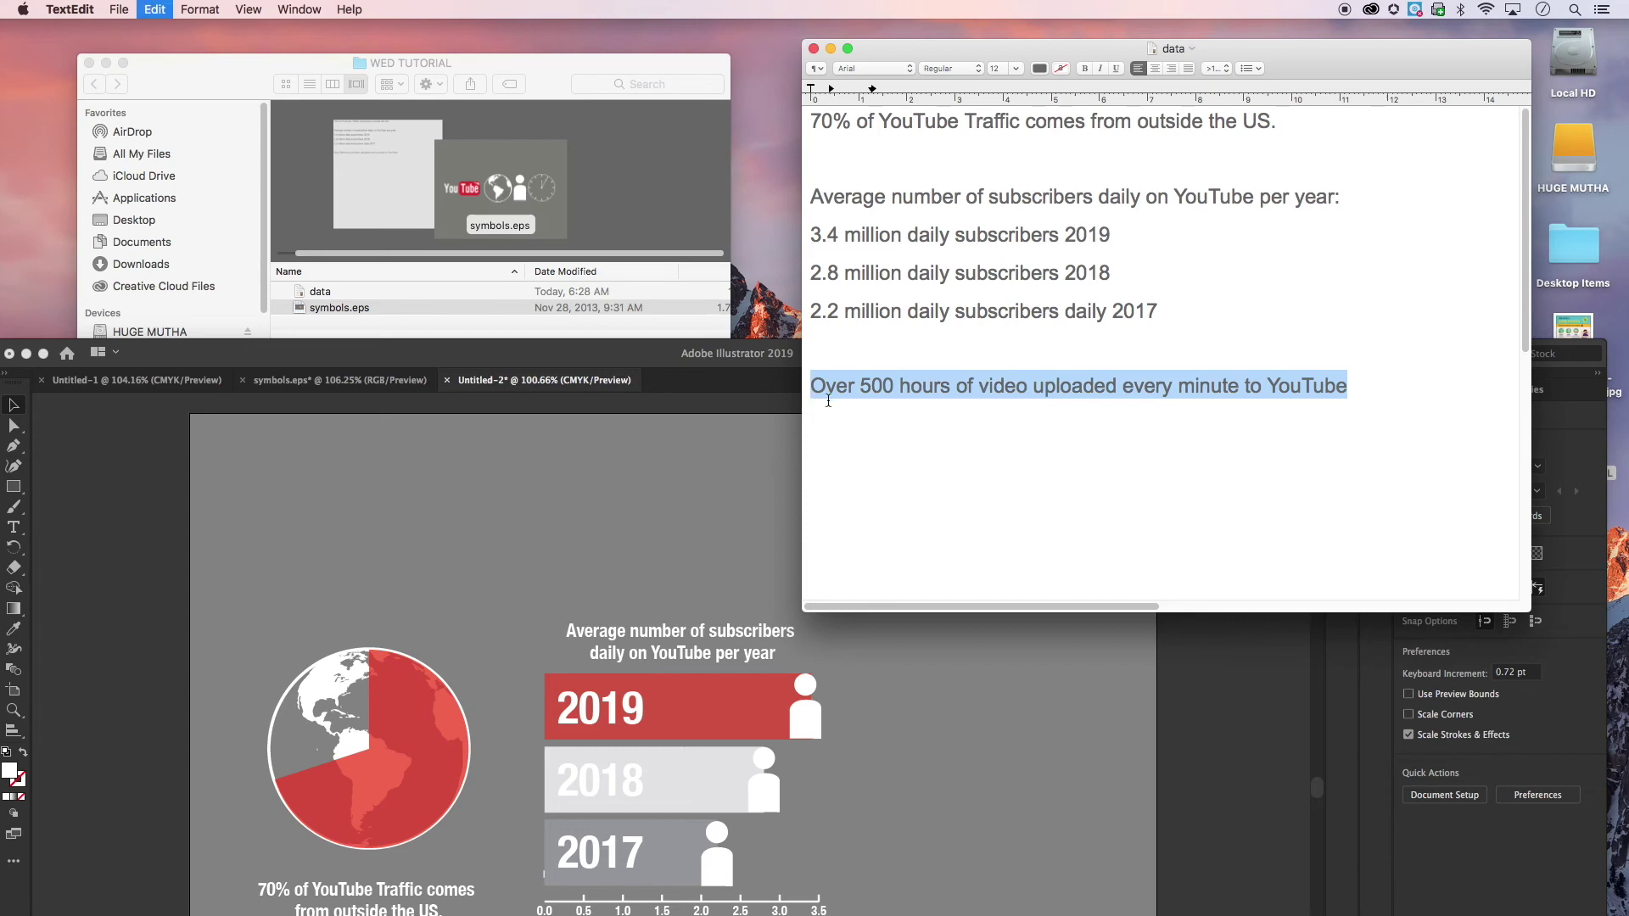
Return to Illustrator and paste the 500 hours line into the infographic, below and to the right of the bar graph
left_click(608, 354)
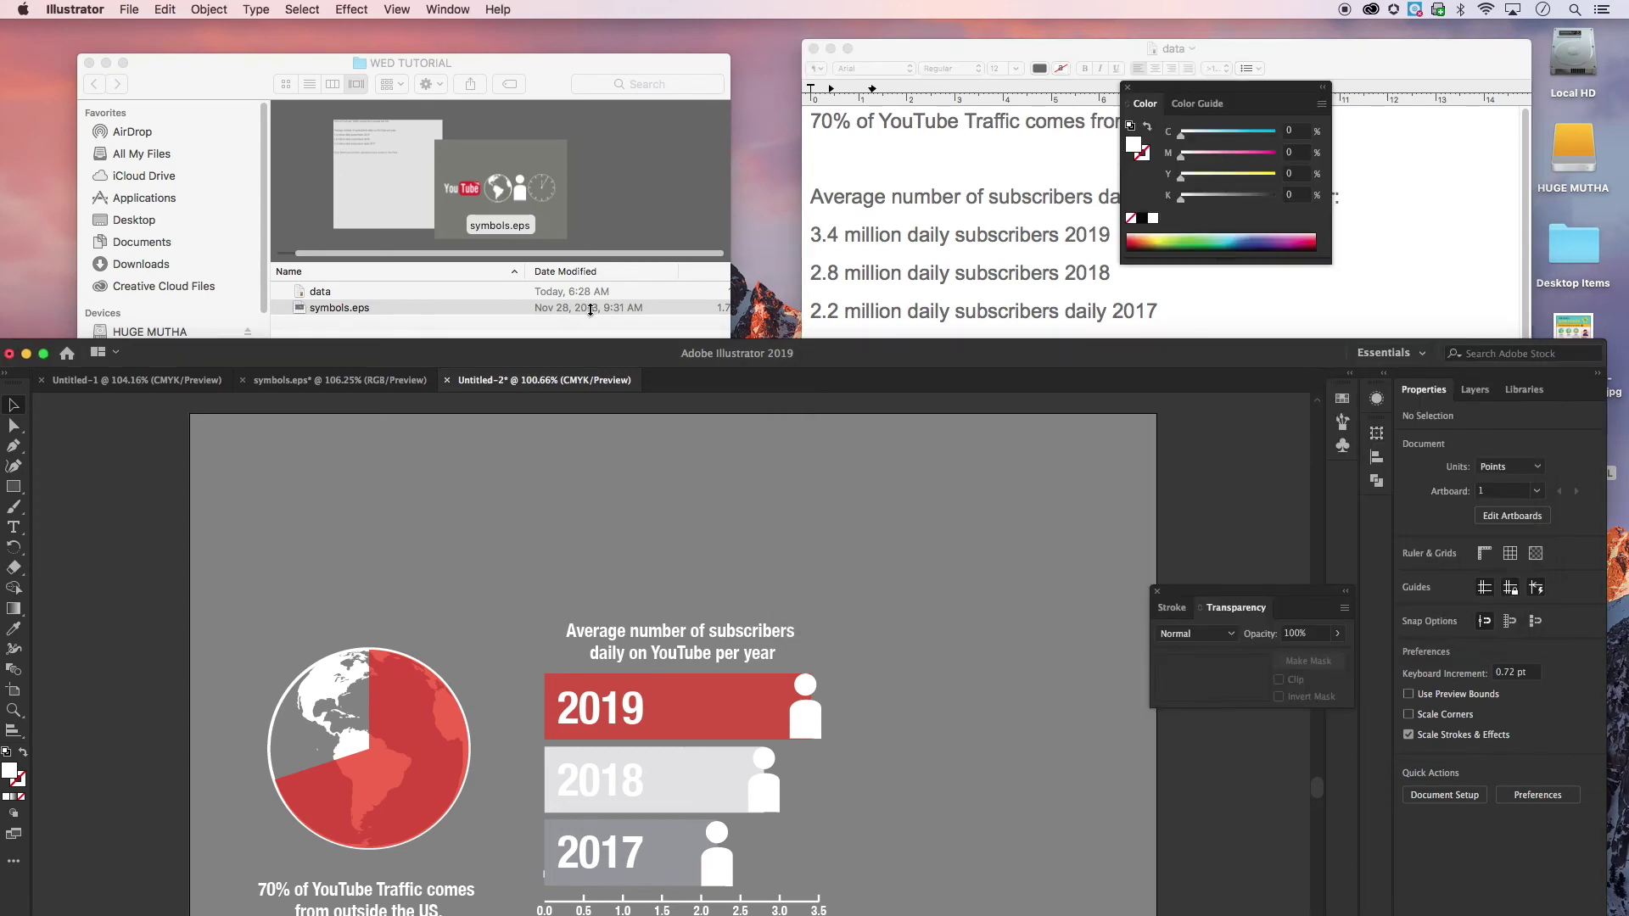
double_click(599, 356)
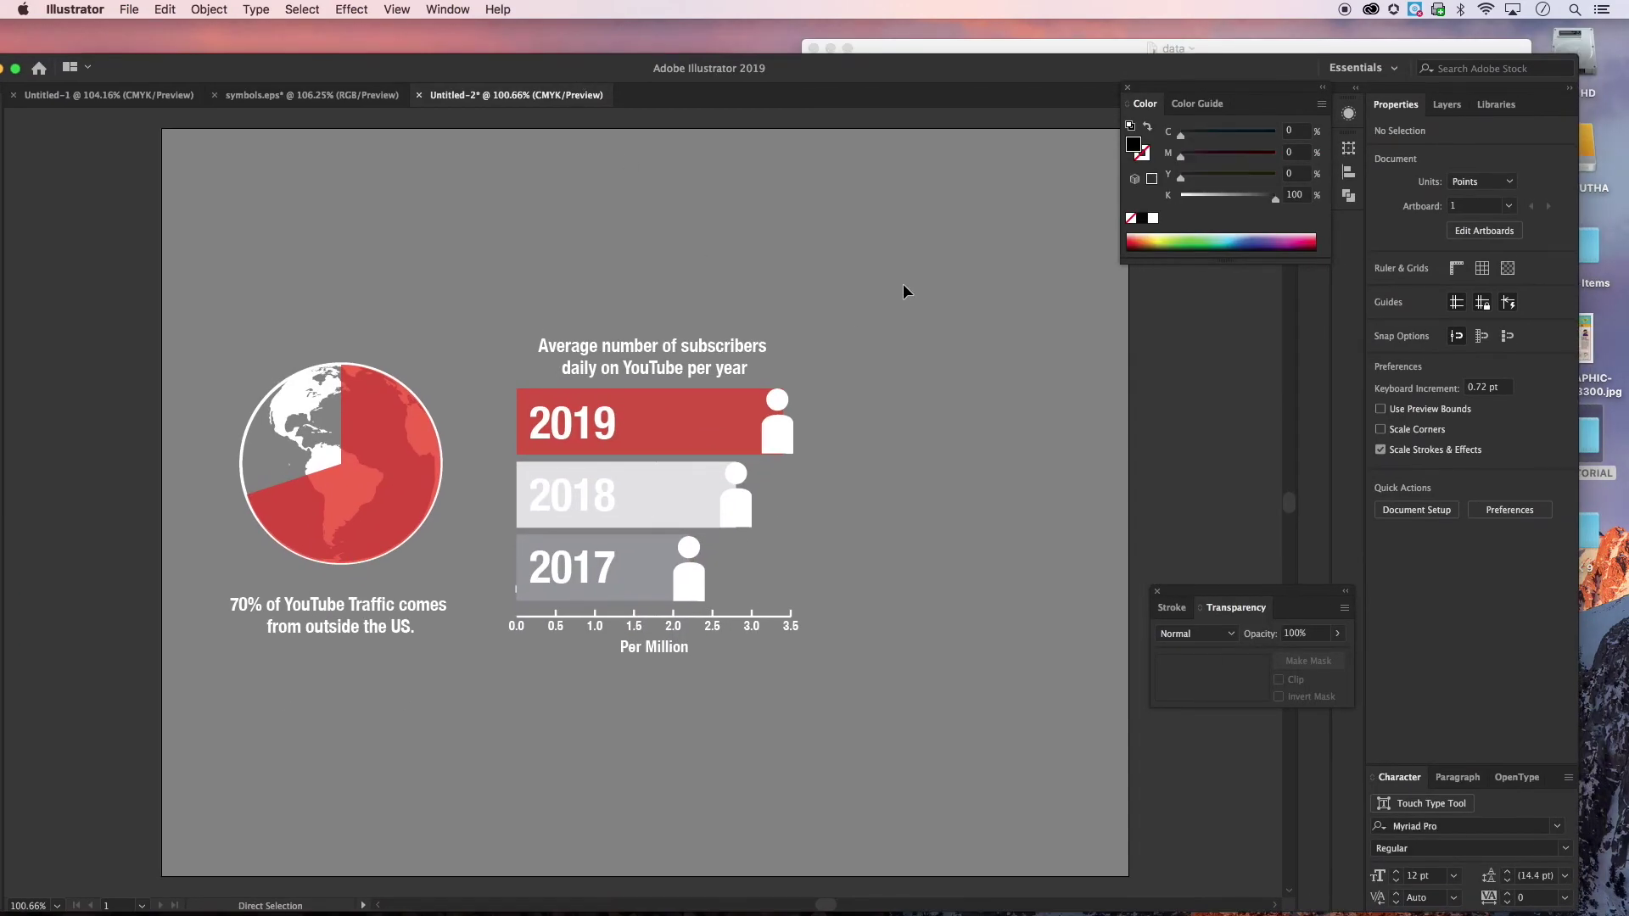
key("super+v")
left_click_drag(785, 512, 1068, 714)
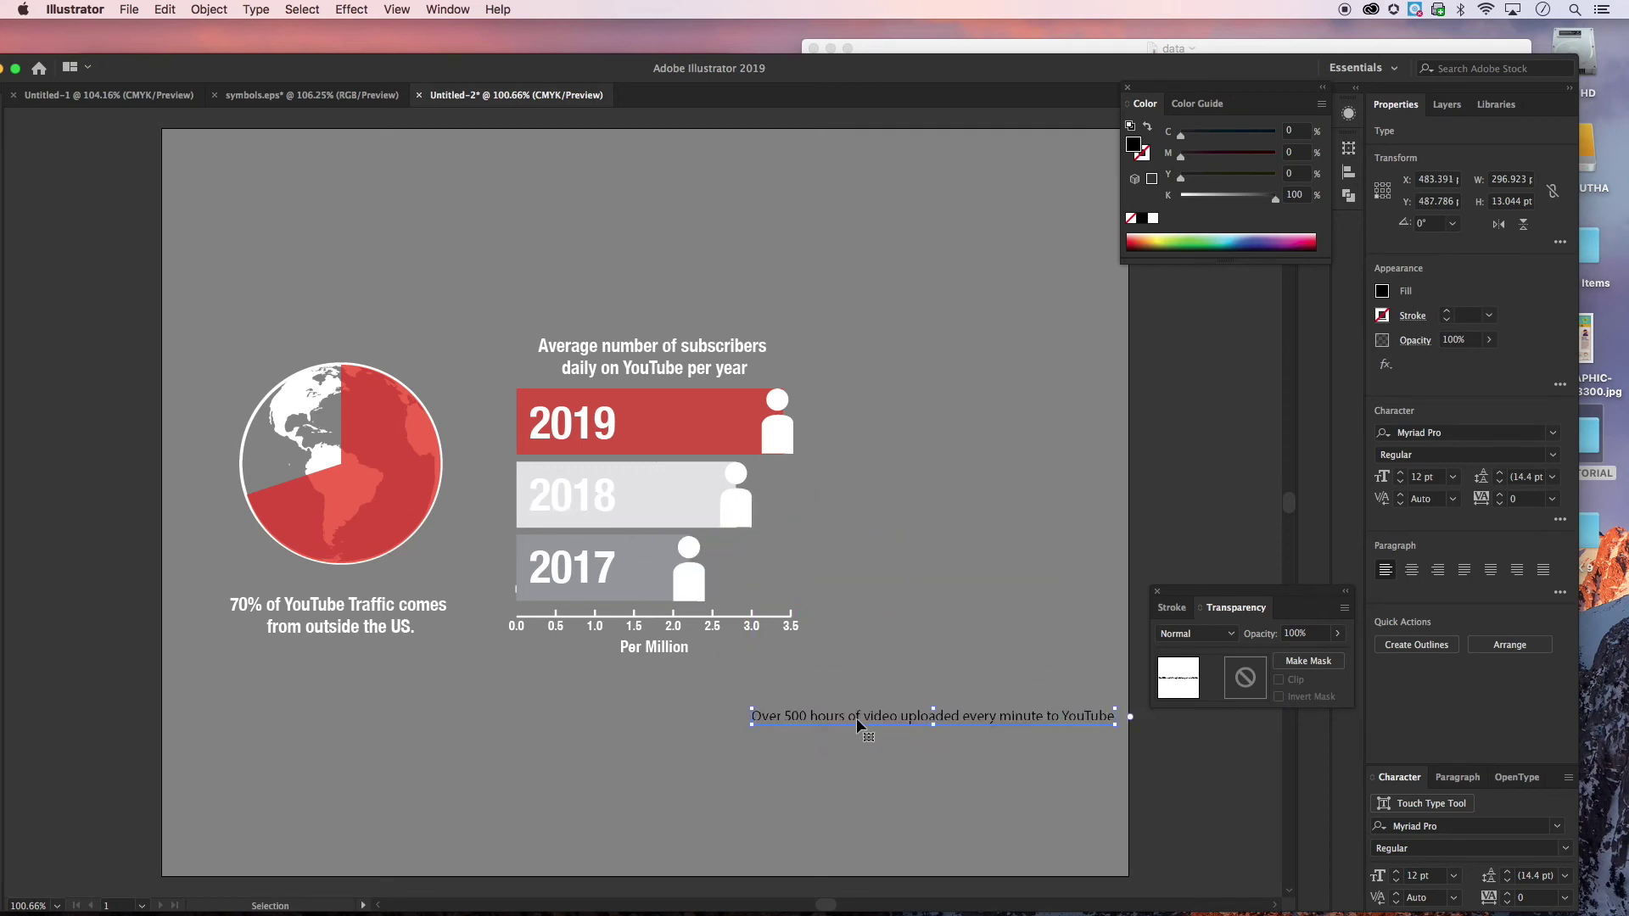
left_click_drag(624, 70, 684, 24)
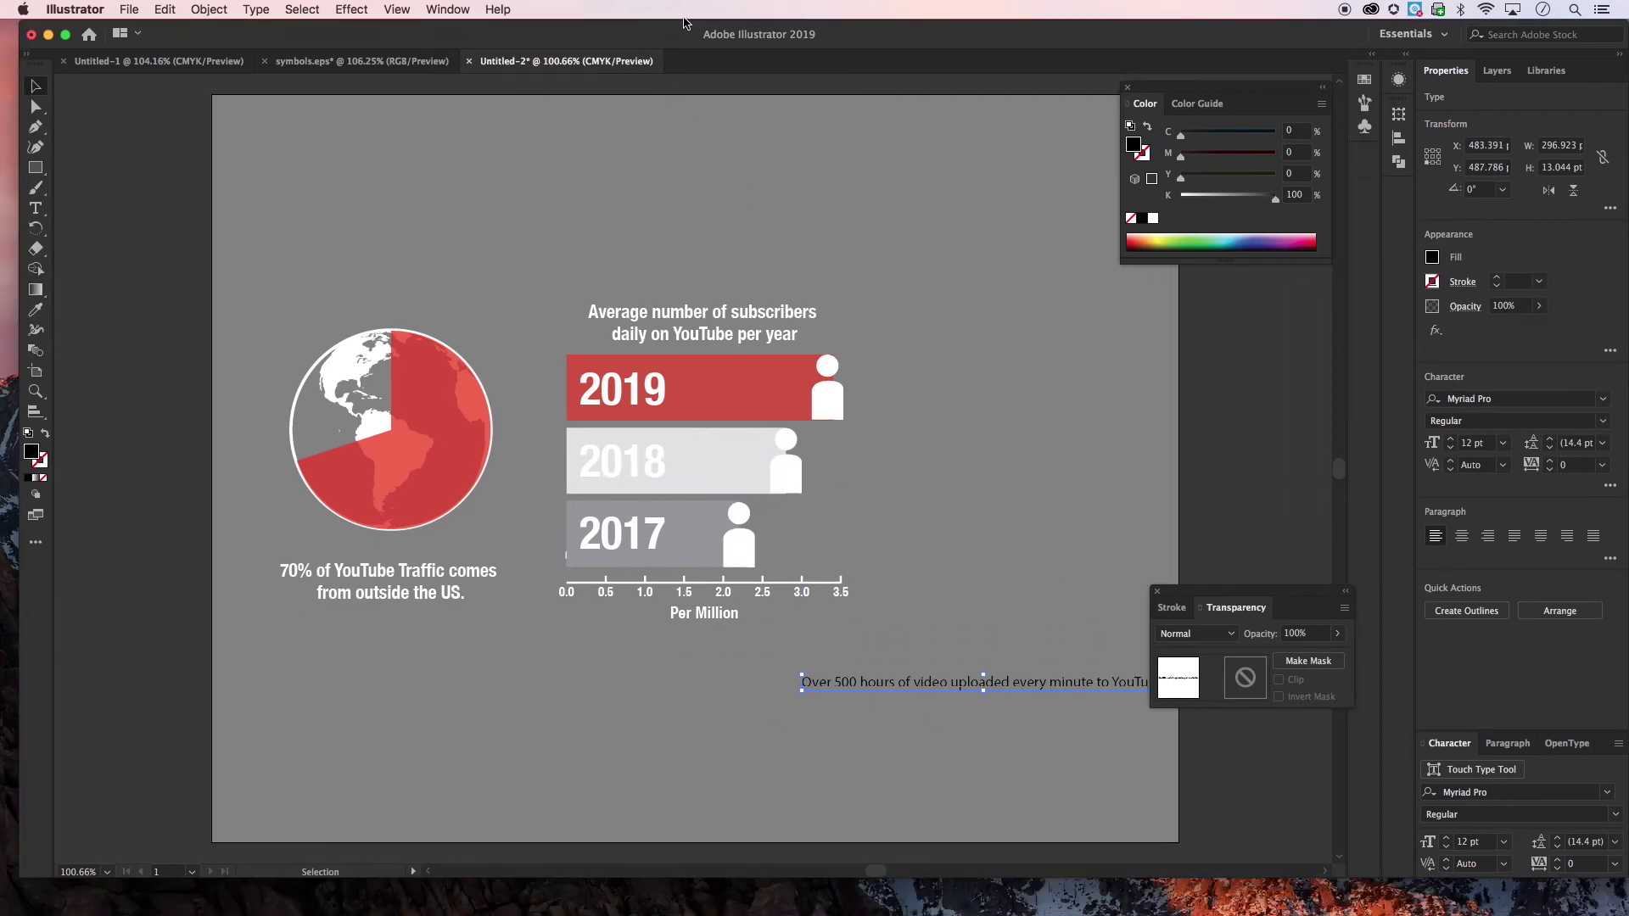
Match the 500 hours line to the globe caption's text style and break it into two lines before "every"
key("i")
left_click(476, 572)
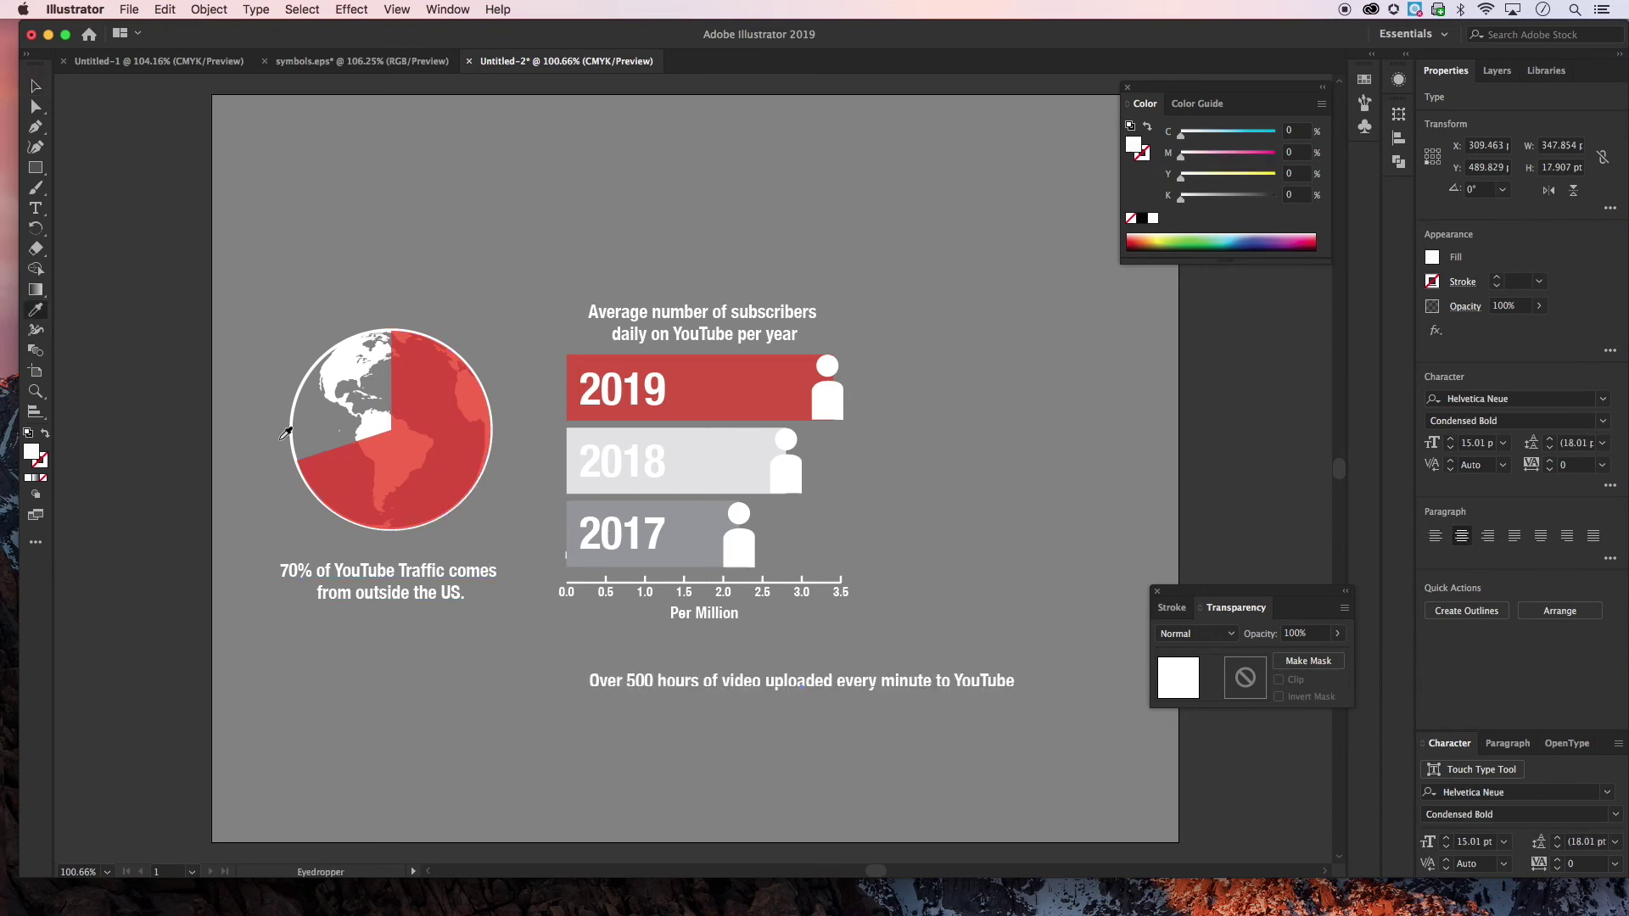
key("v")
double_click(803, 679)
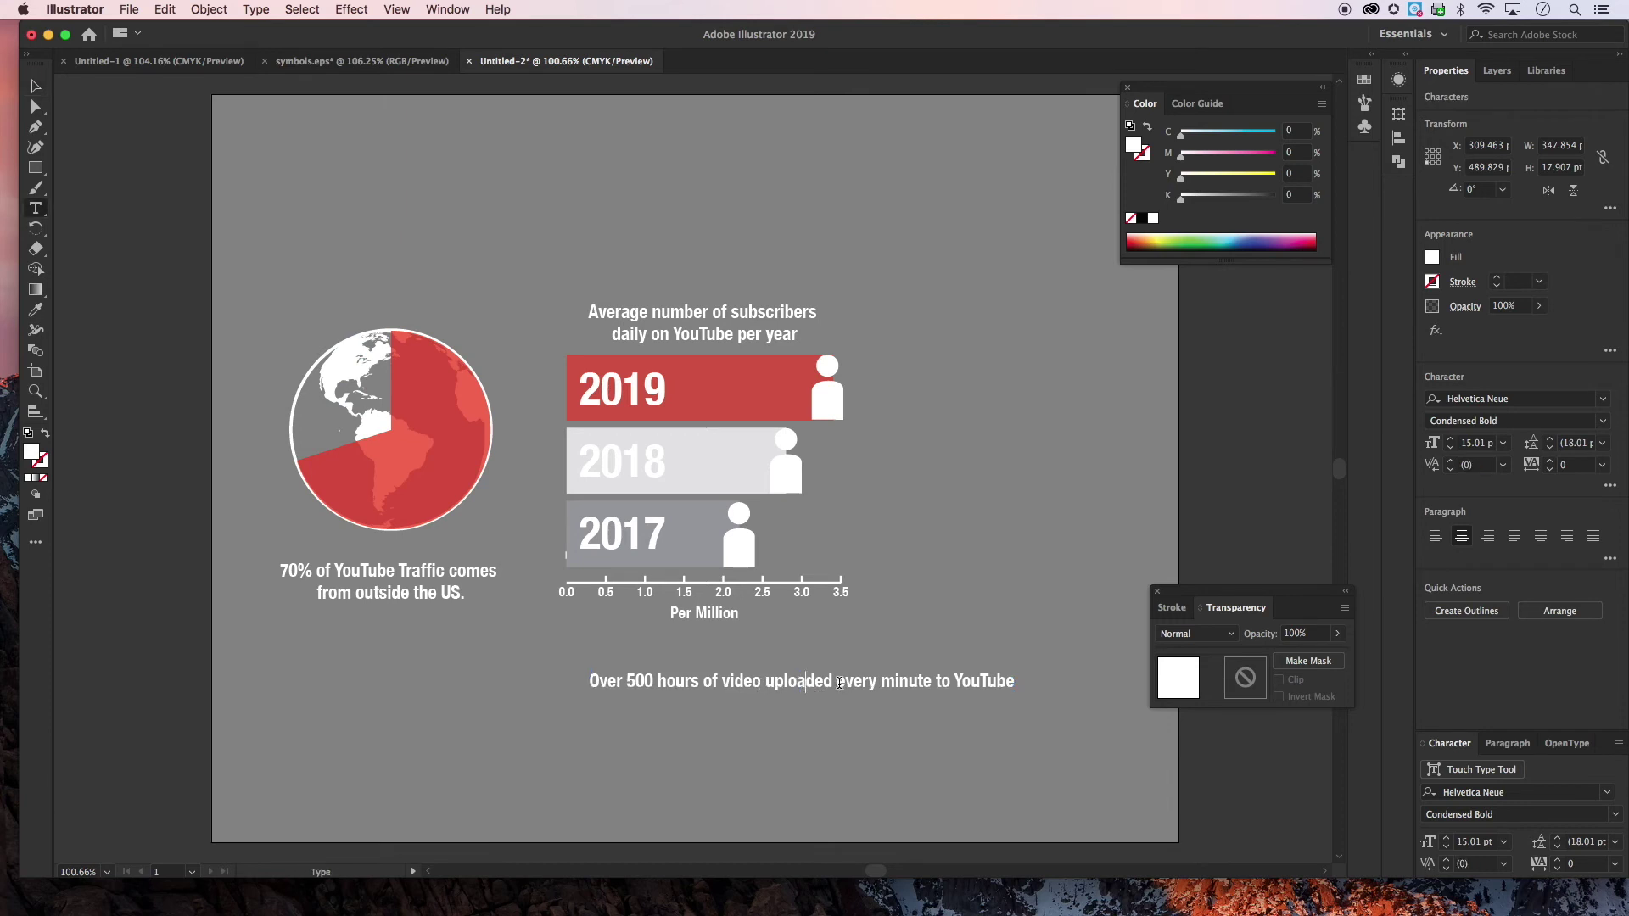
key("Return")
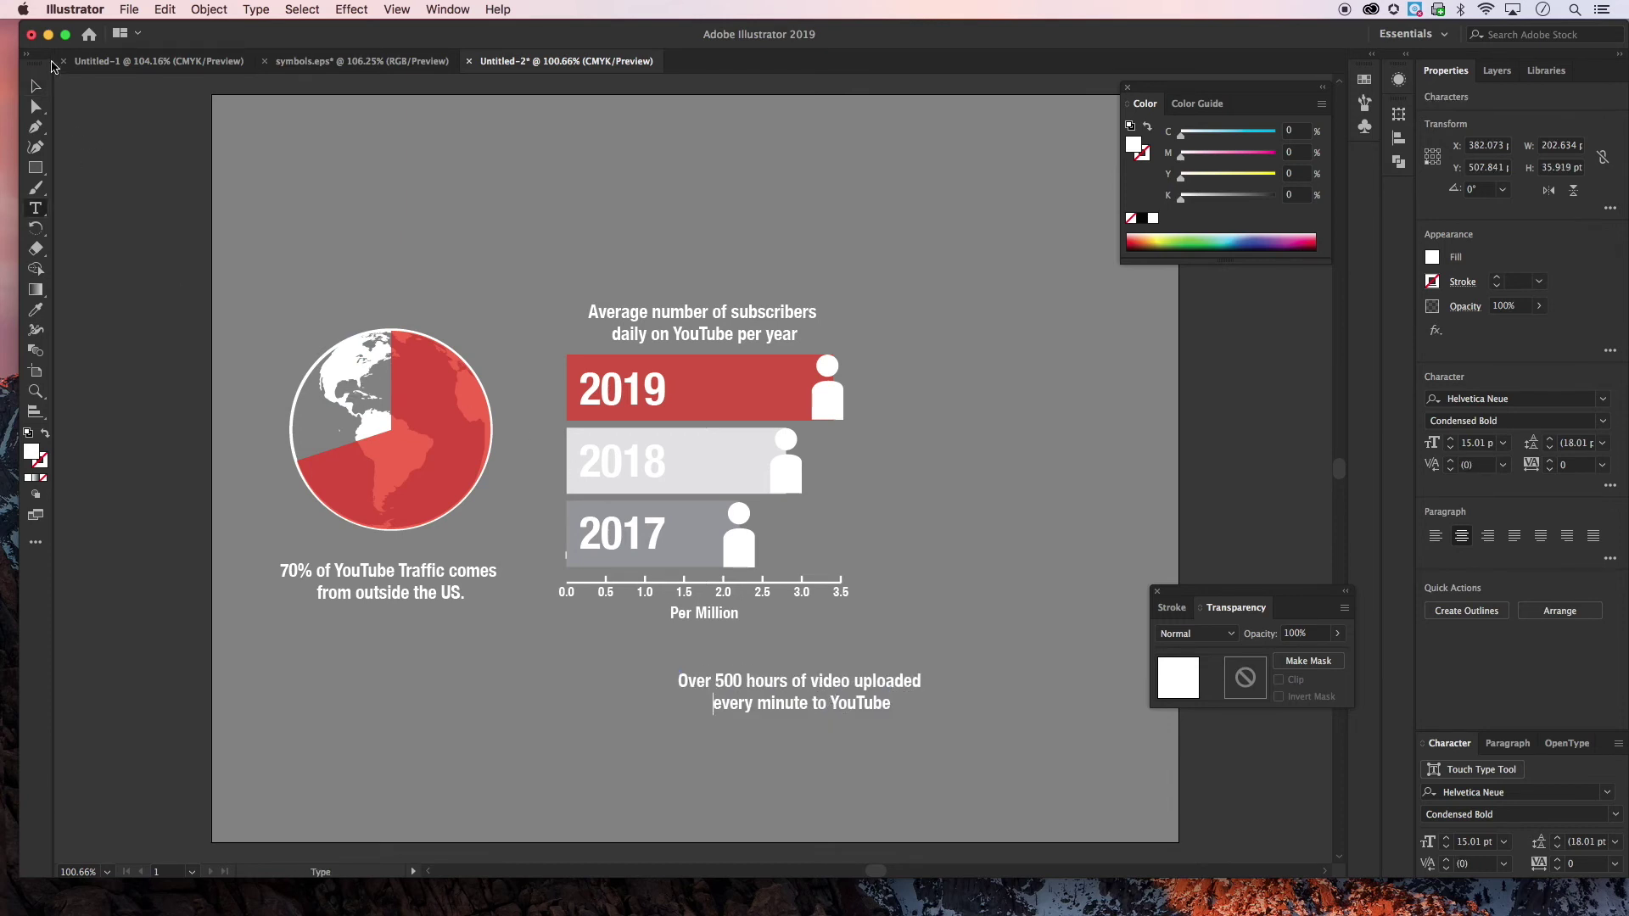
Move the 500 hours caption into the empty area right of the bar graph, roughly level with the globe caption
left_click(37, 87)
left_click_drag(844, 682, 1061, 582)
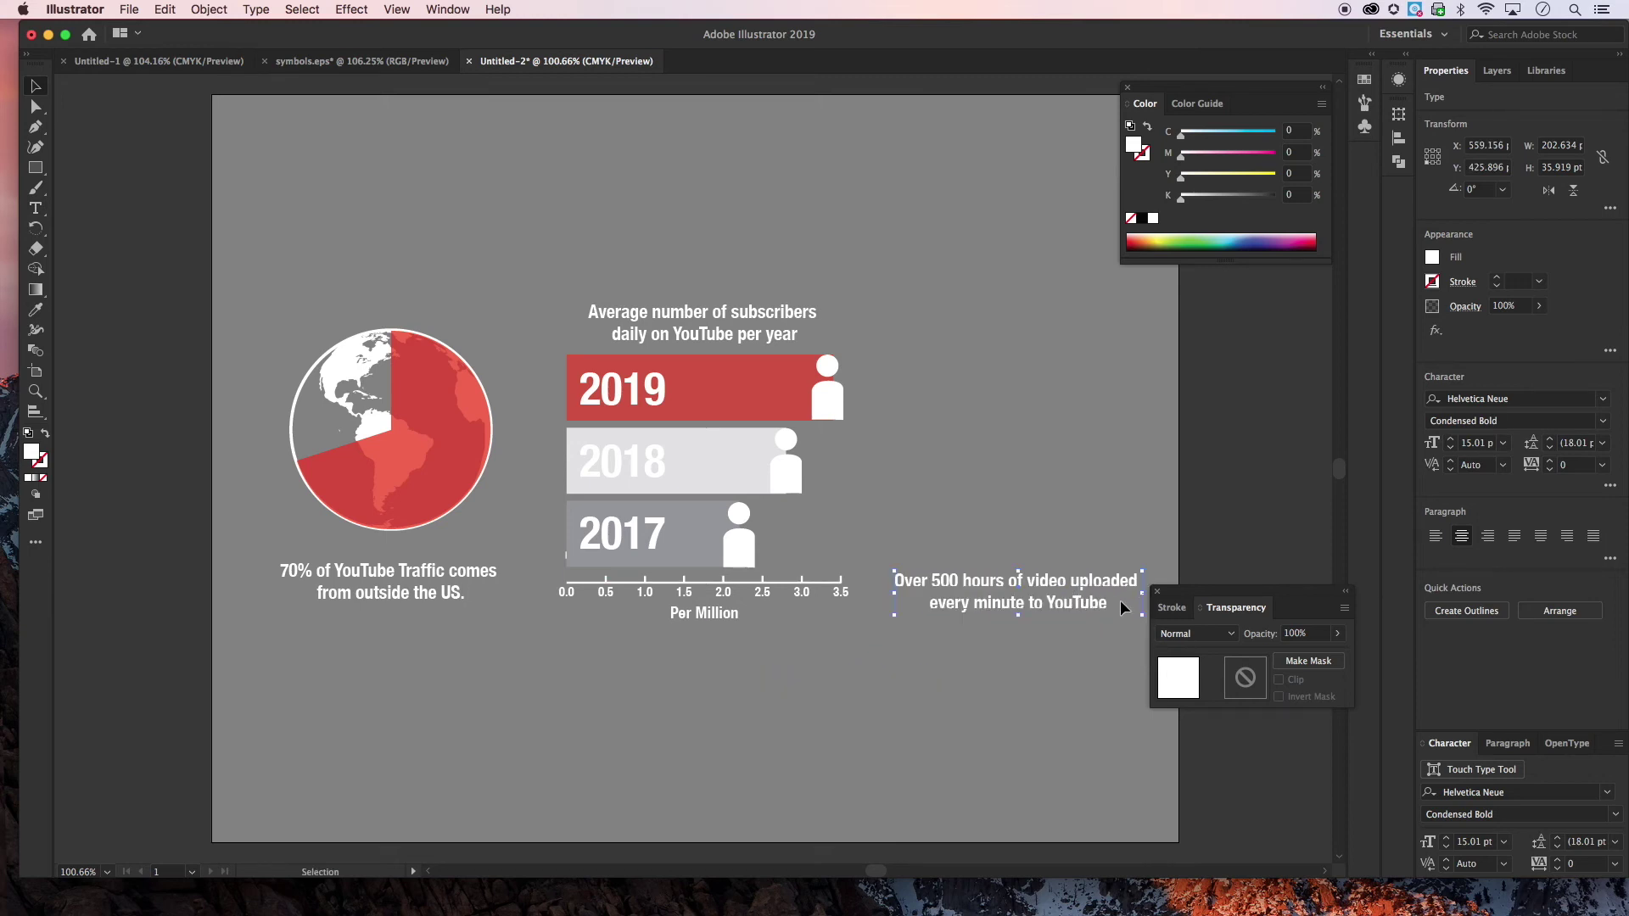
left_click_drag(1215, 598, 1231, 642)
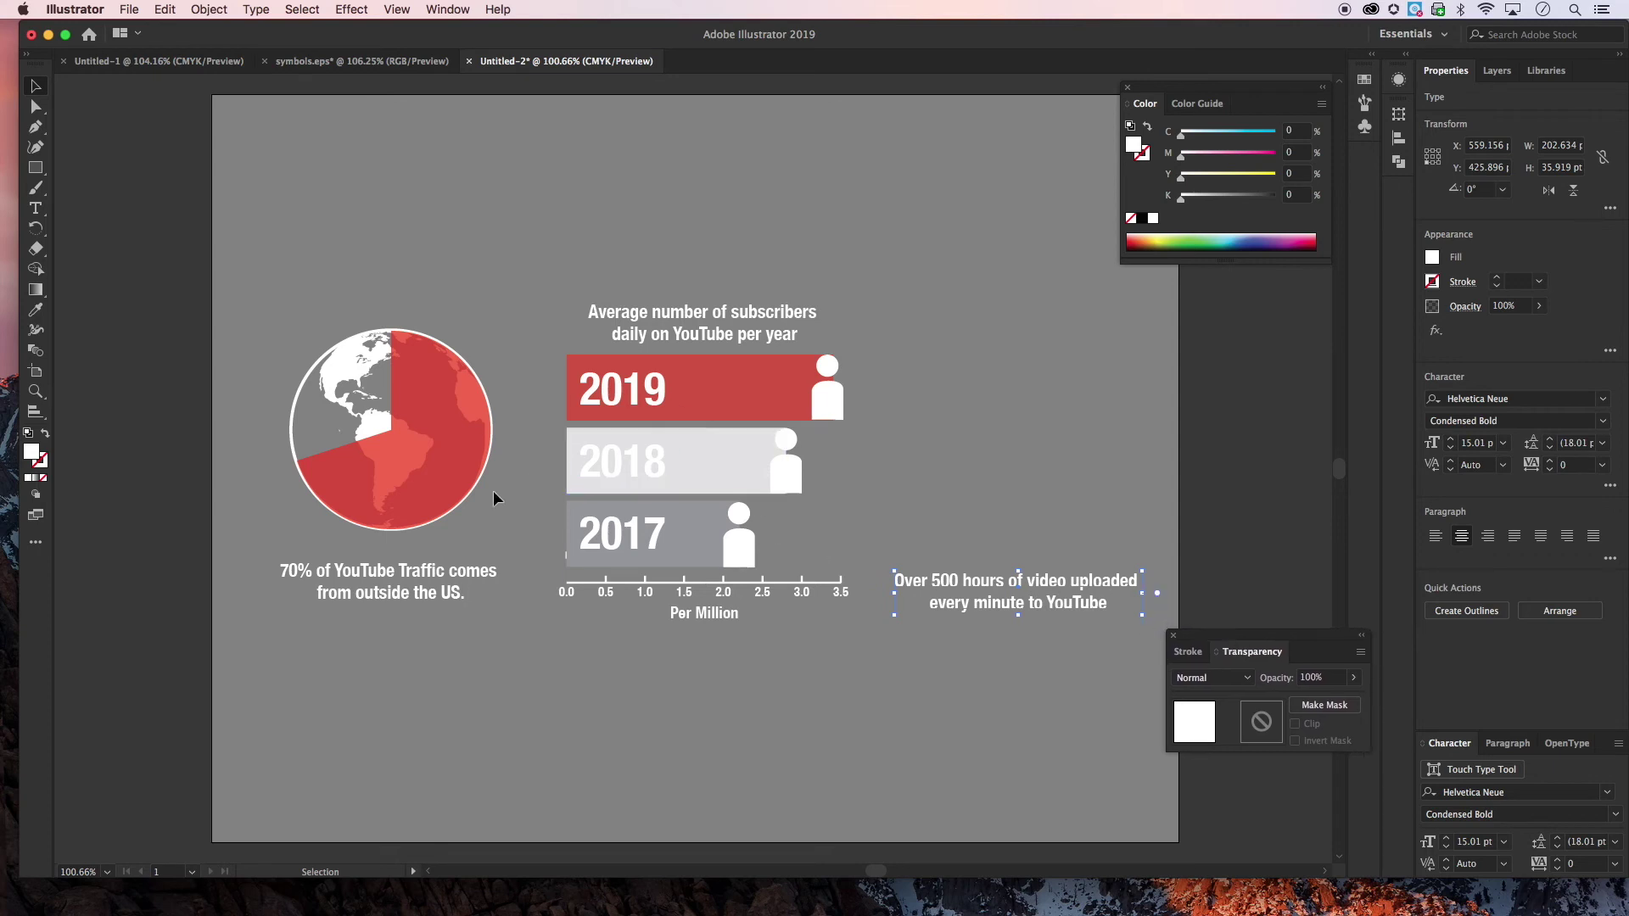
Shift the globe with its caption, and the bar graph with its heading, slightly left to even out the spacing
left_click_drag(527, 638, 491, 603)
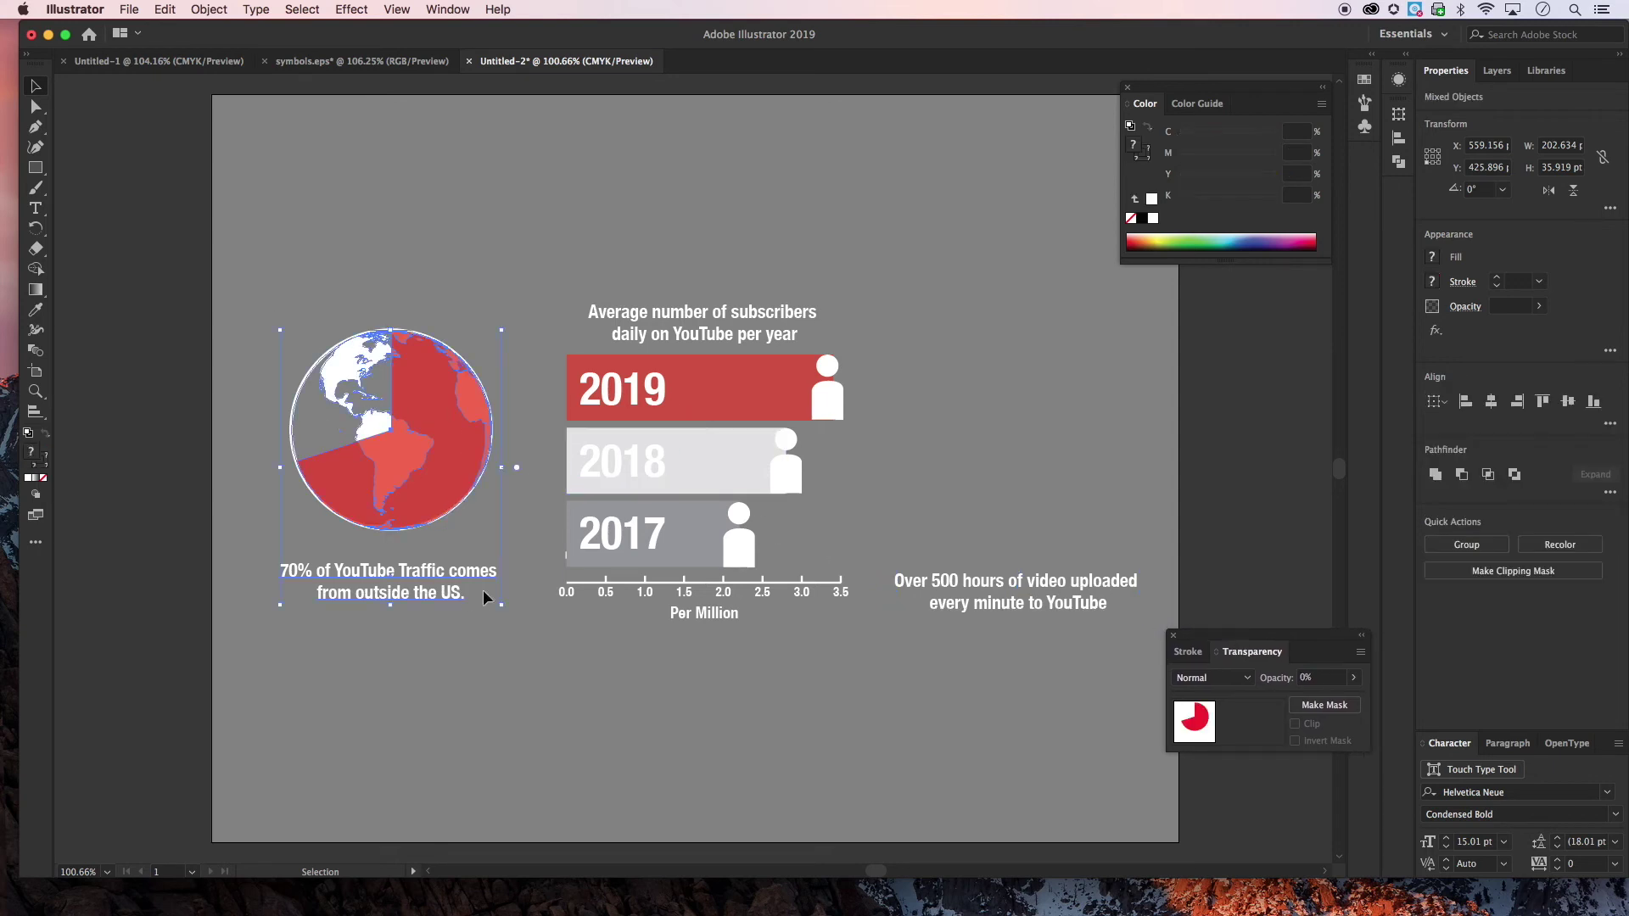
left_click_drag(467, 463, 446, 459)
left_click(526, 291)
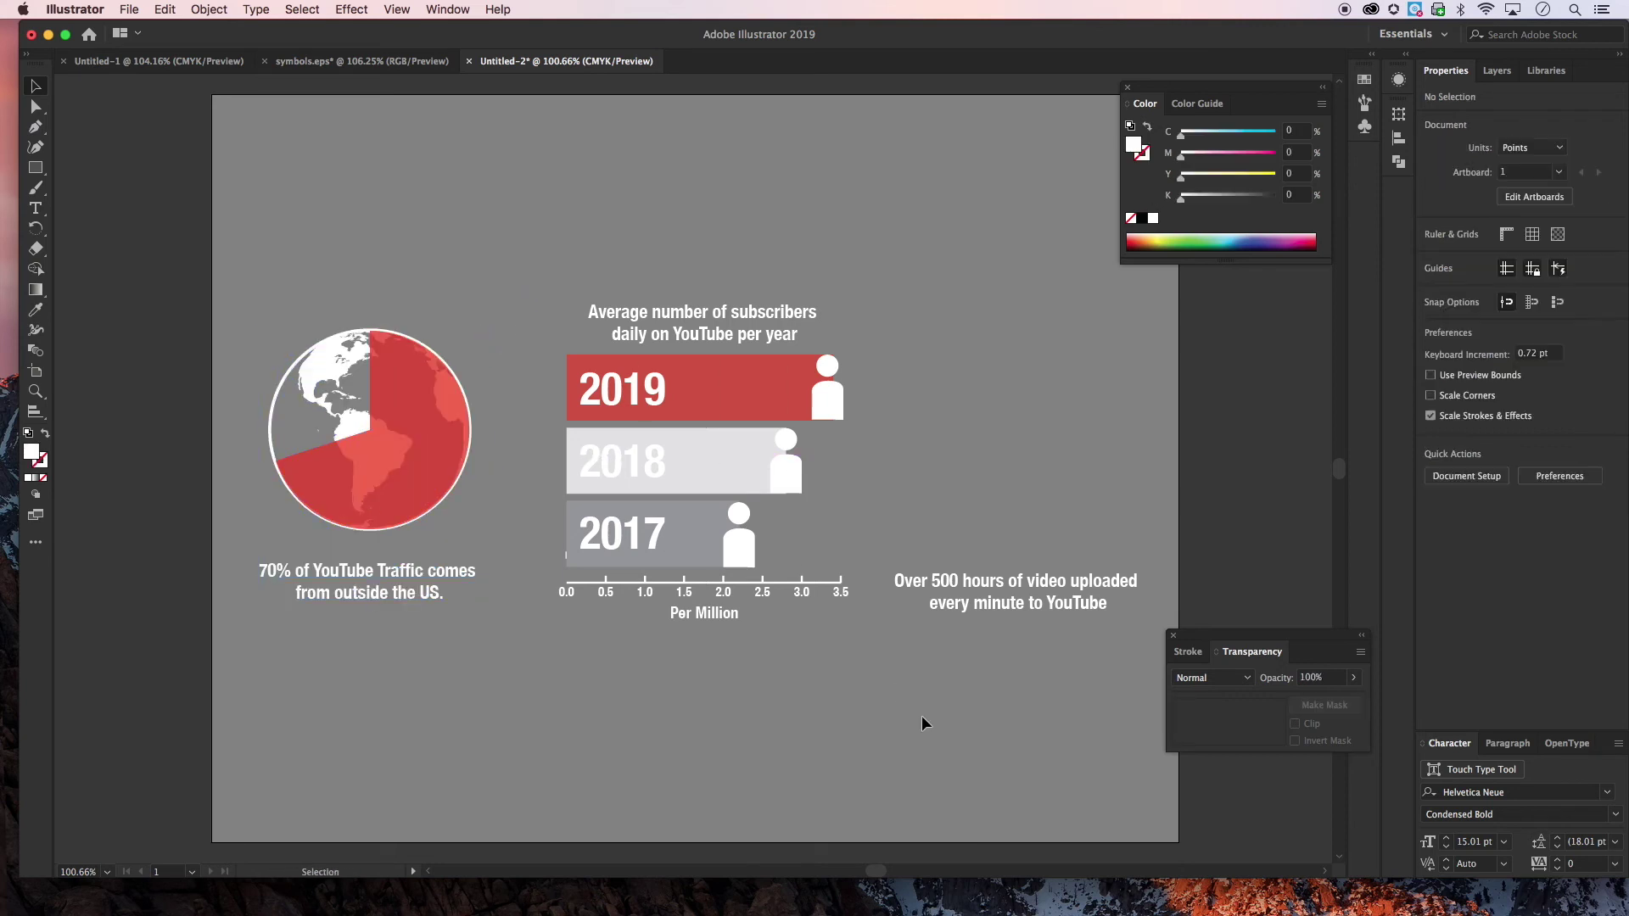
left_click_drag(860, 666, 840, 610)
left_click_drag(746, 441, 732, 442)
left_click(691, 659)
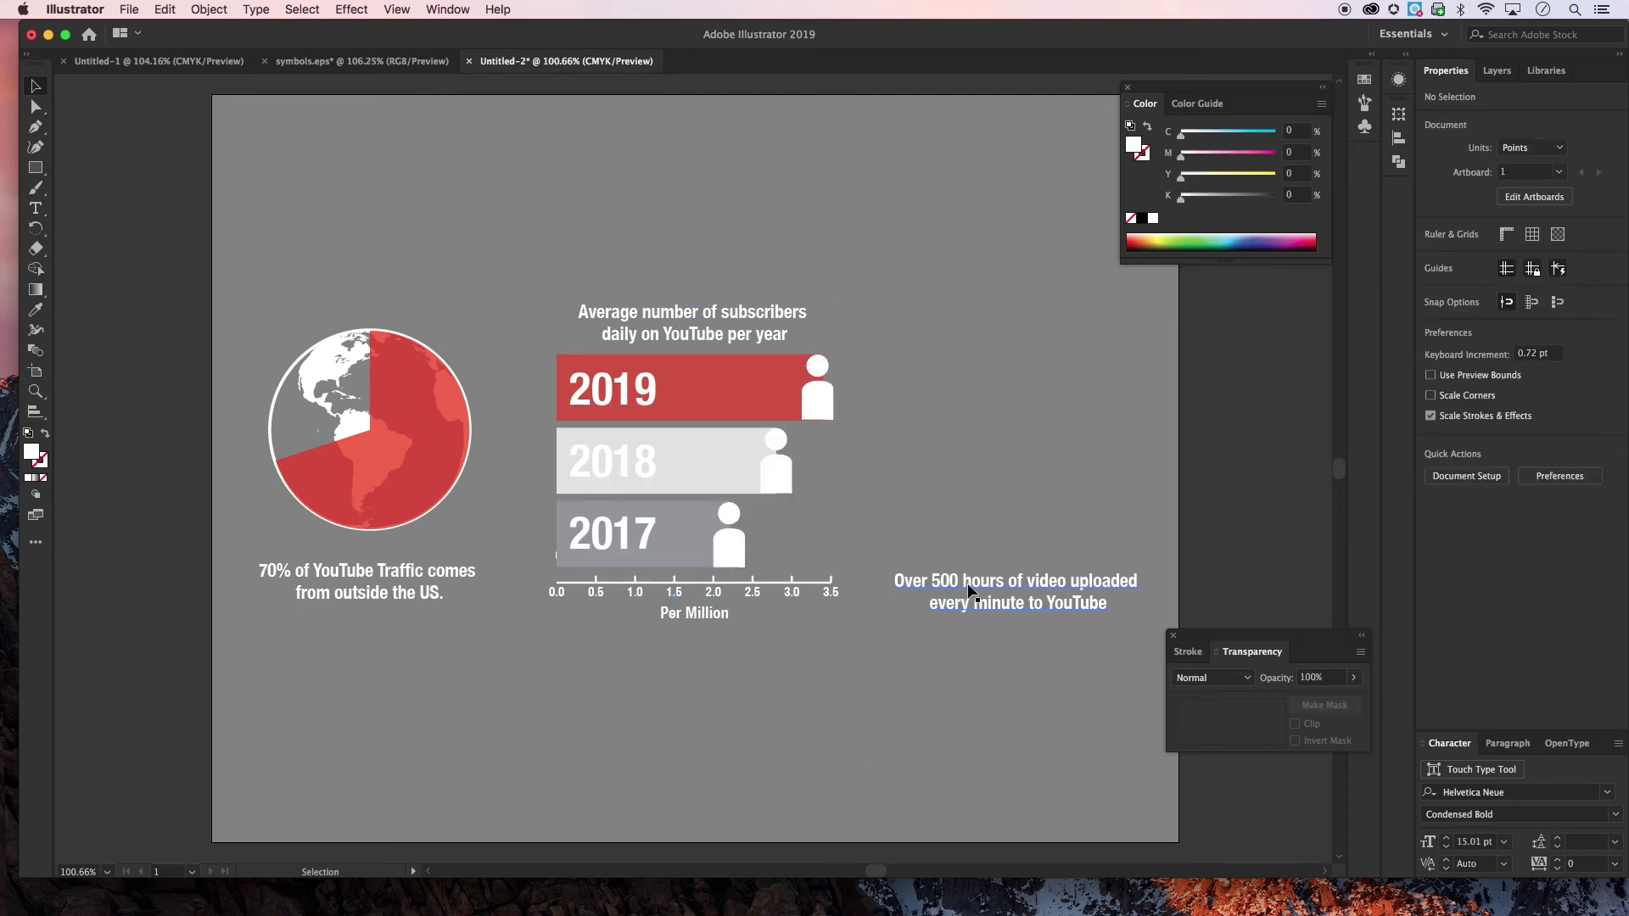
Copy the clock symbol from symbols.eps and paste it into the infographic
left_click(335, 63)
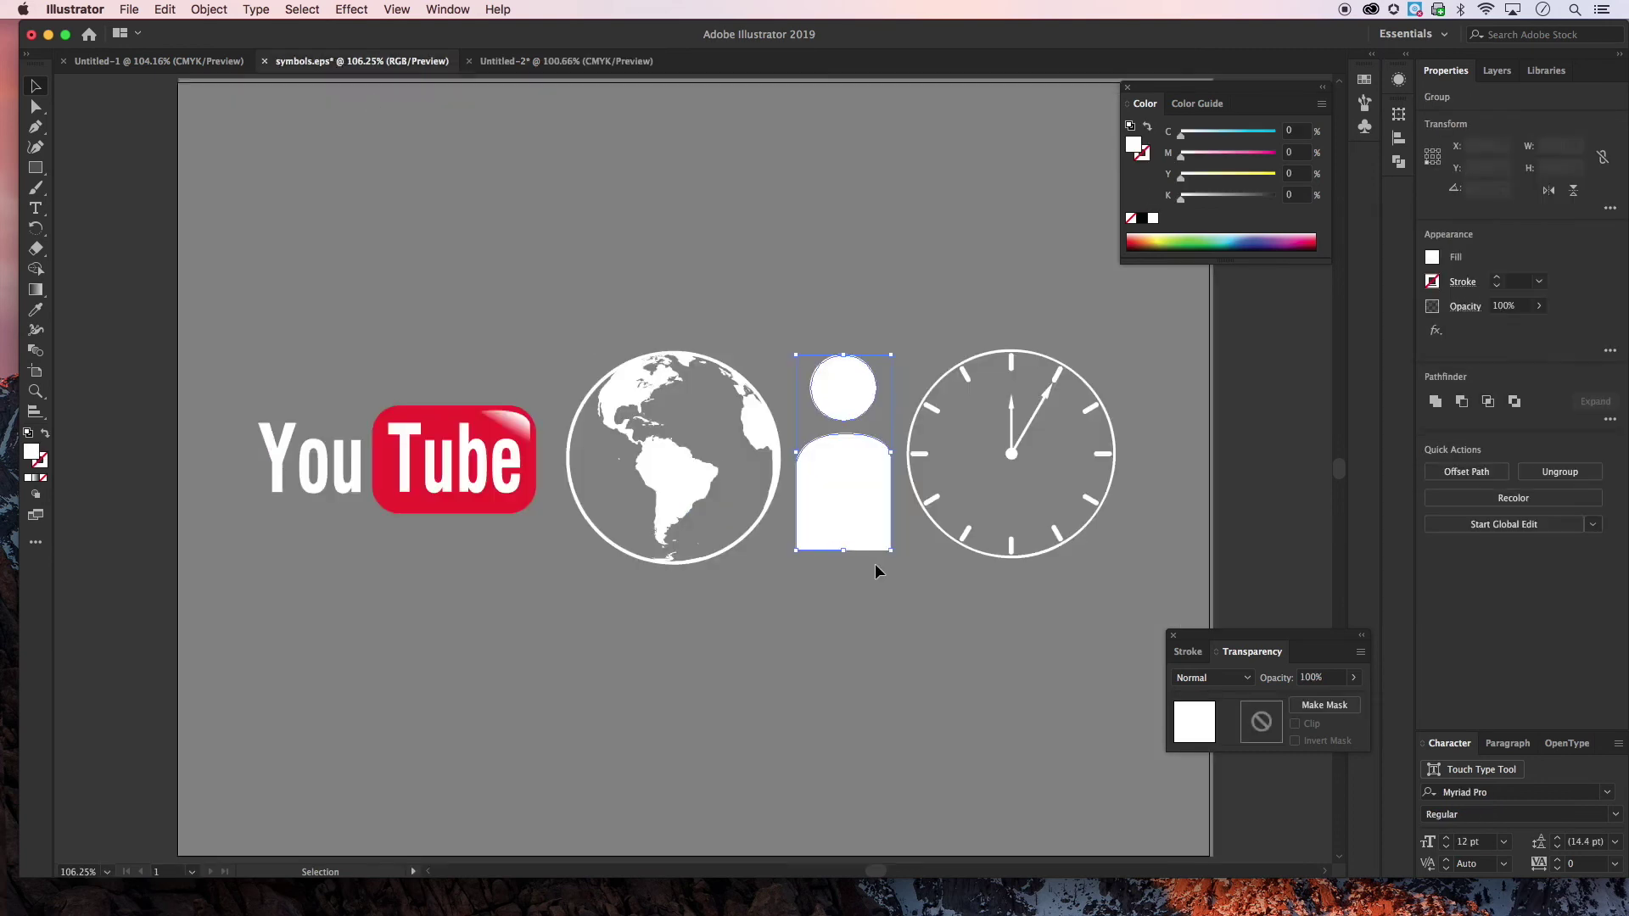
left_click(1037, 412)
key("a")
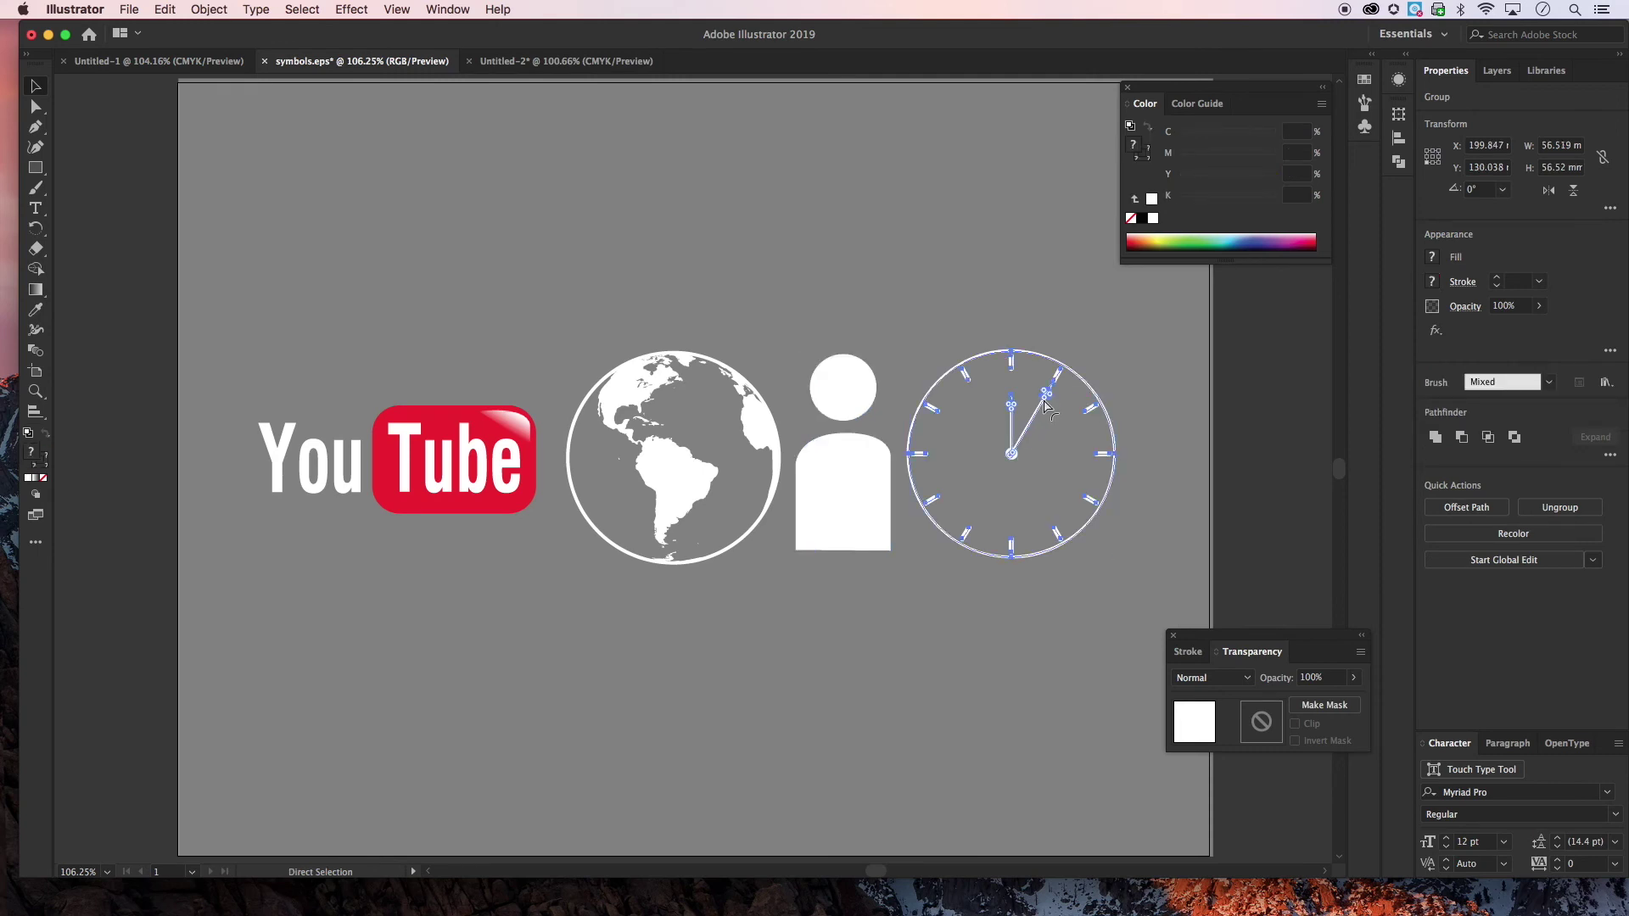
left_click(566, 61)
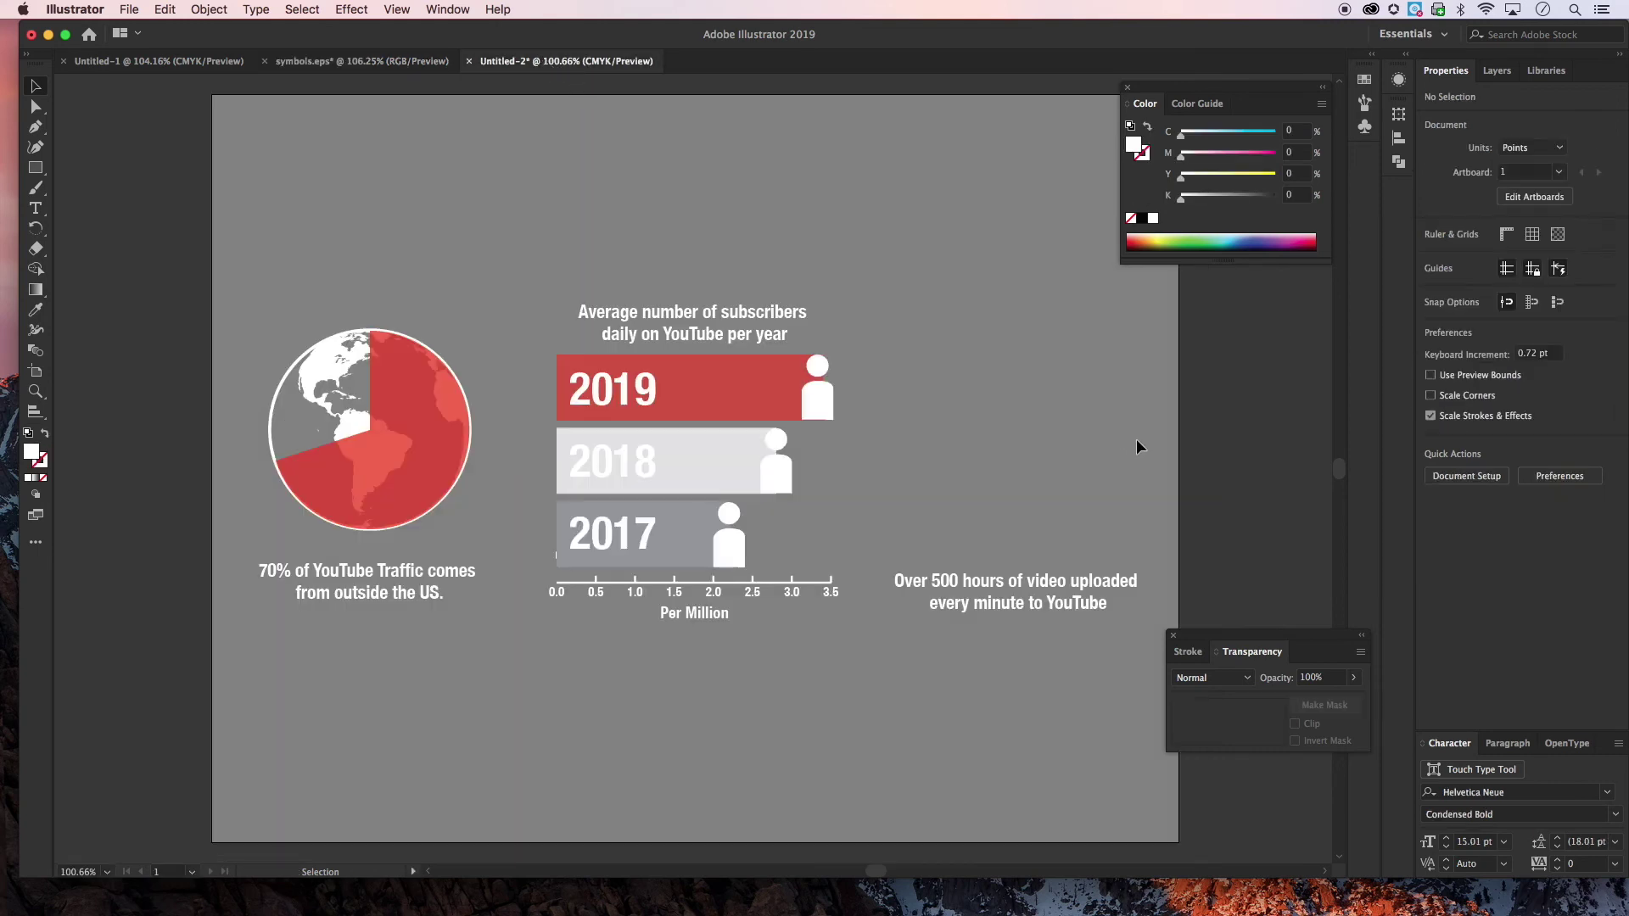
key("ctrl+v")
key("v")
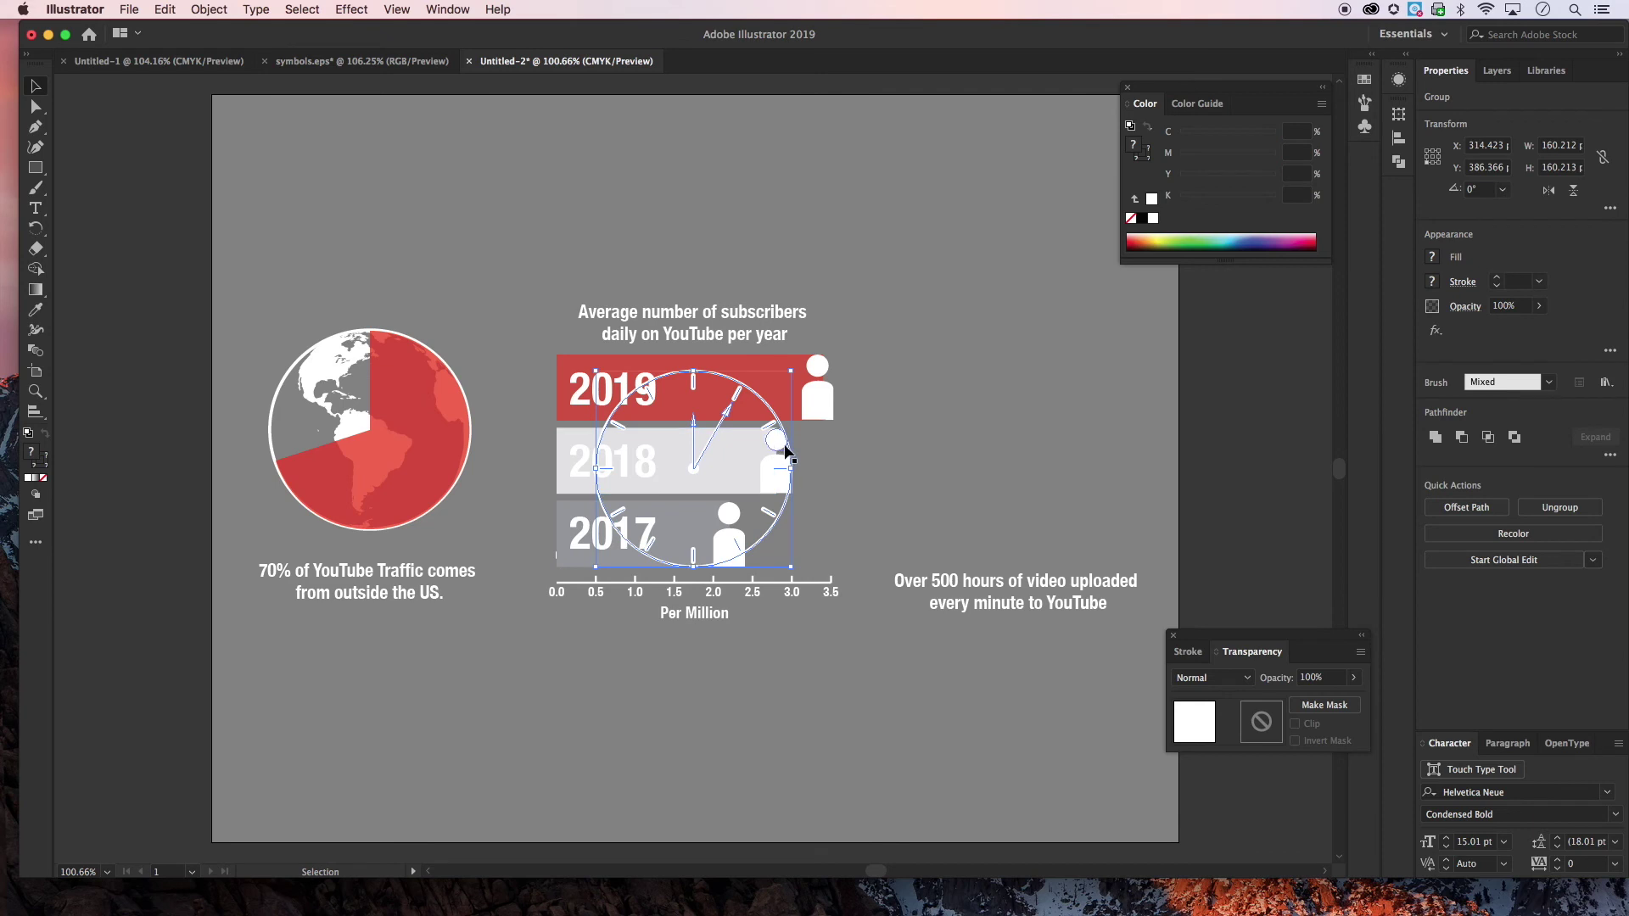
Try laying the clock over the globe to compare their sizes, and undo the move
left_click_drag(790, 459, 1125, 434)
left_click_drag(1118, 426, 466, 412)
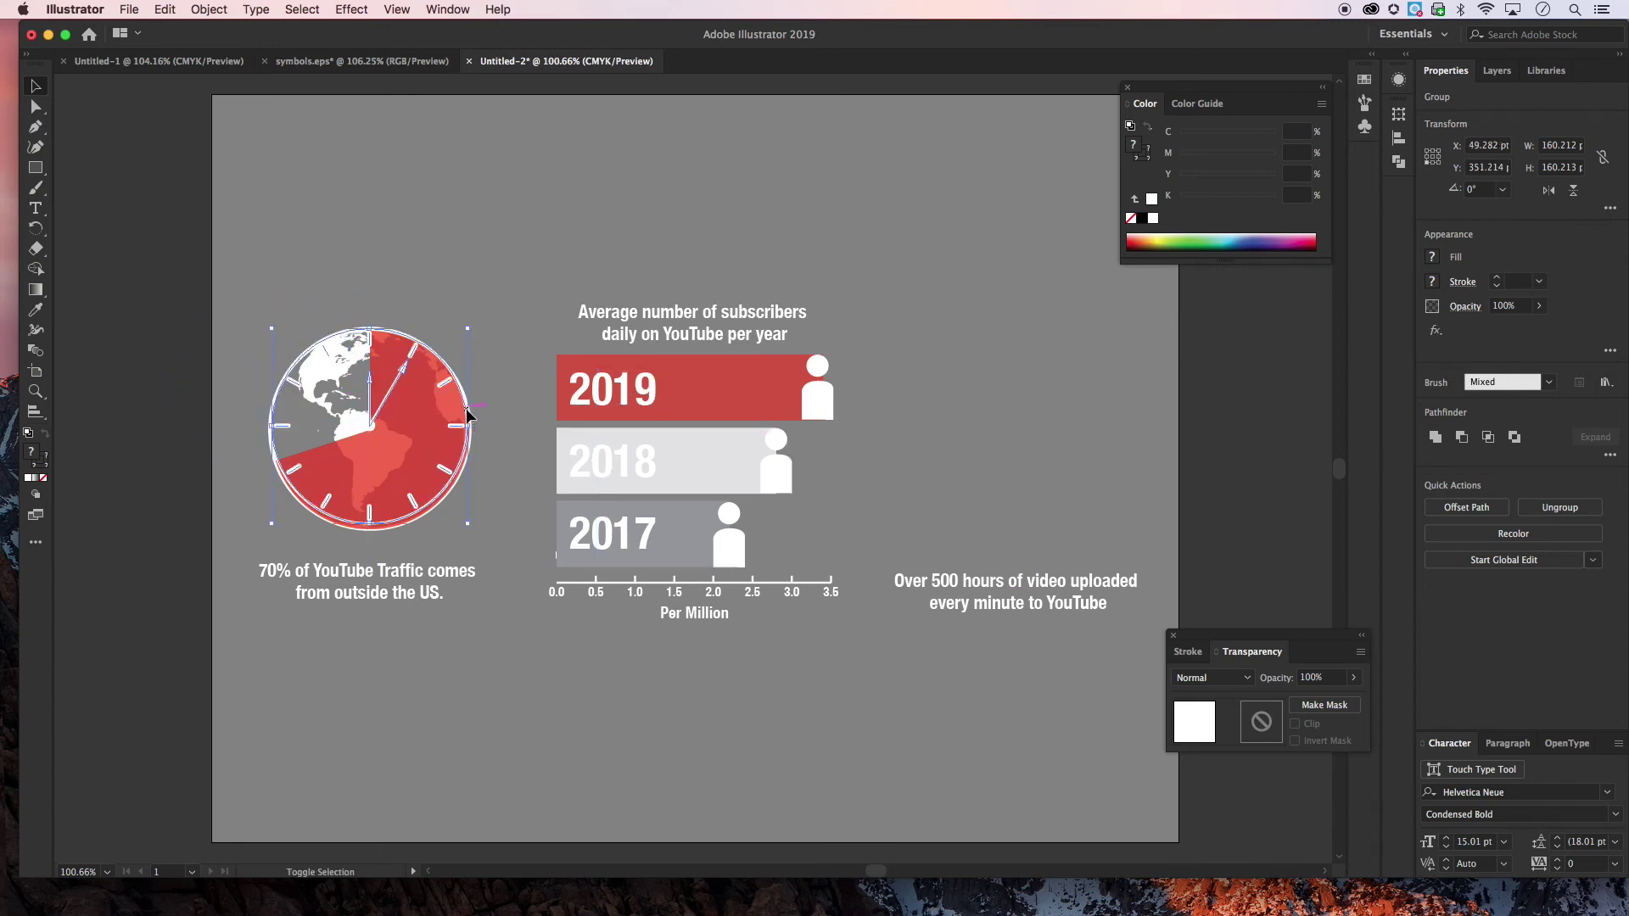
key("shift+super+a")
key("super+z")
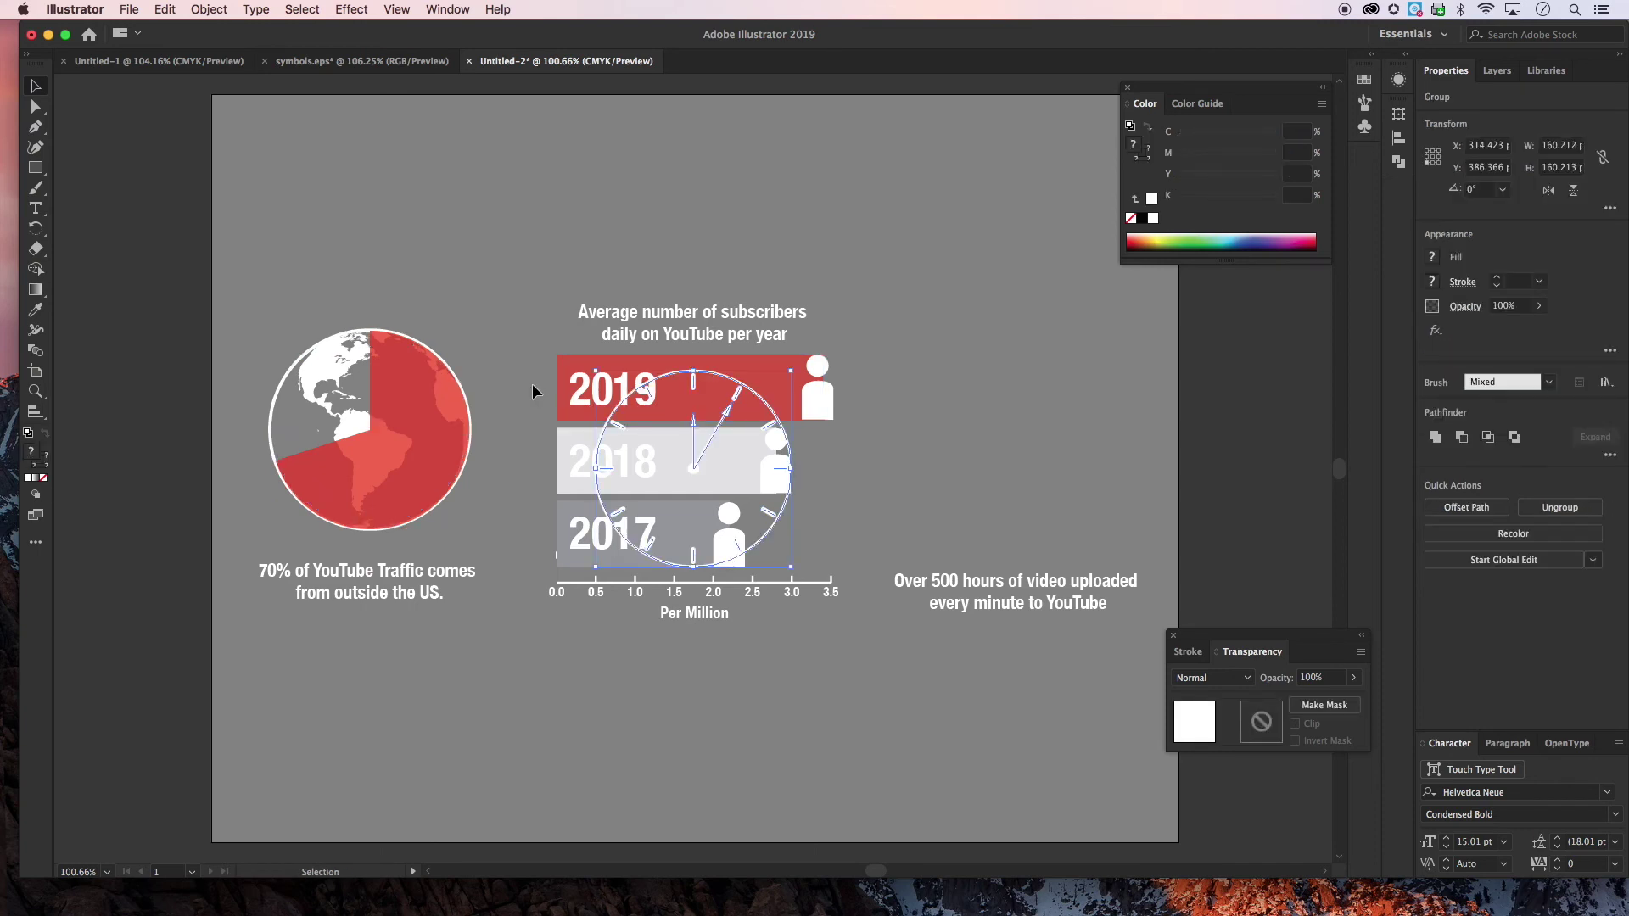
Place the clock centered above the "Over 500 hours" caption
left_click_drag(725, 420, 1047, 400)
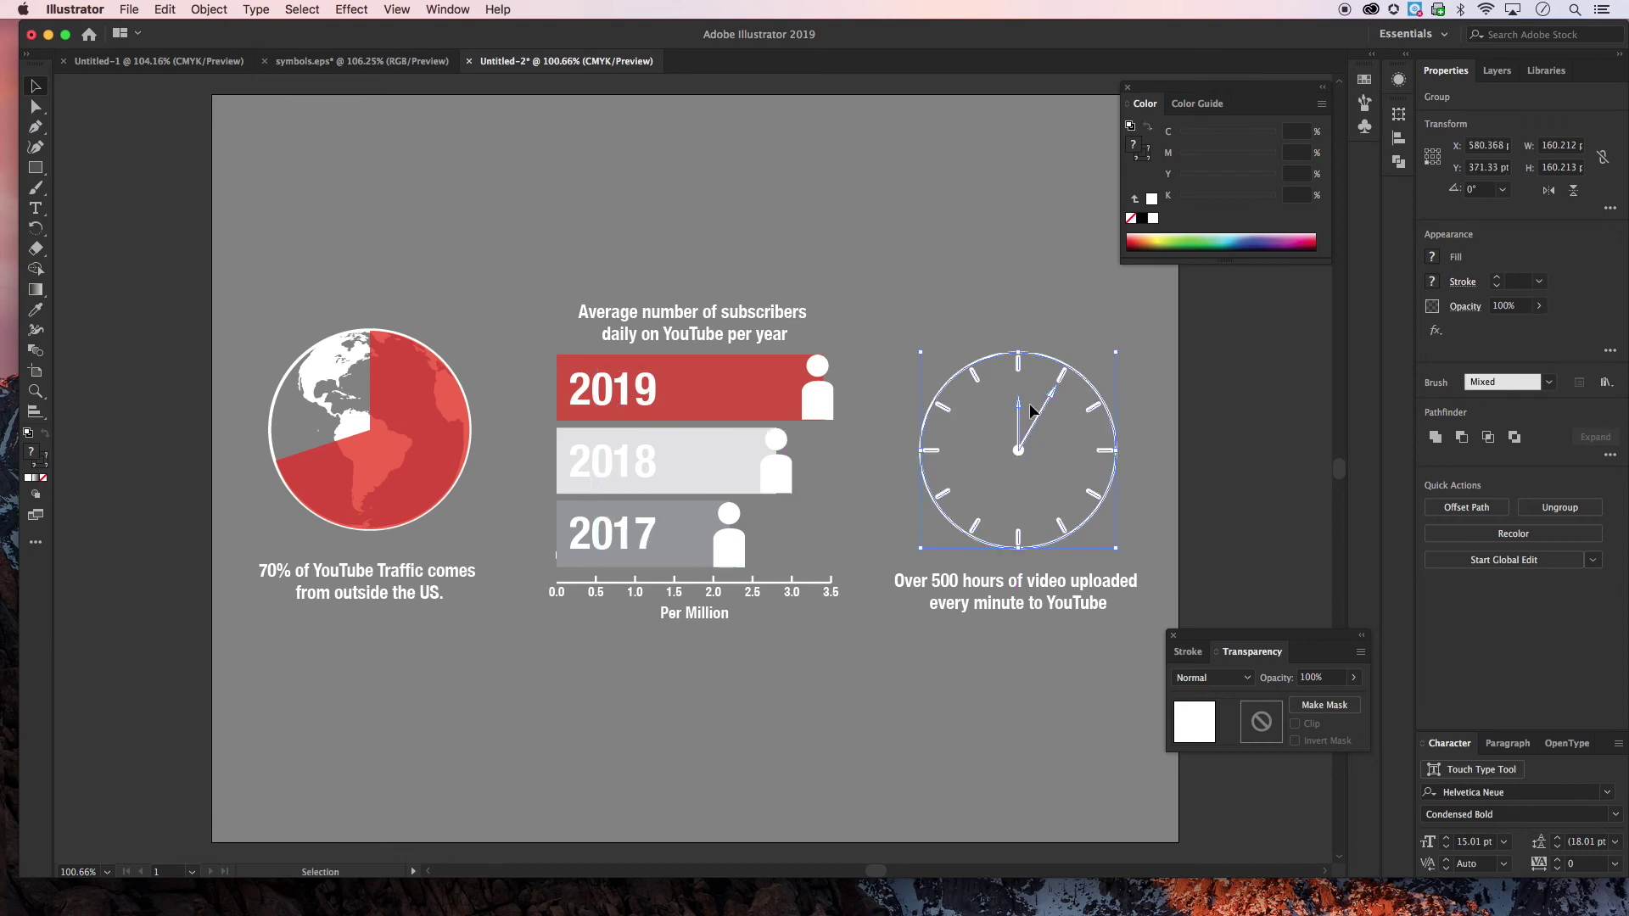
Cut "500" out of the caption below the clock
left_click(946, 312)
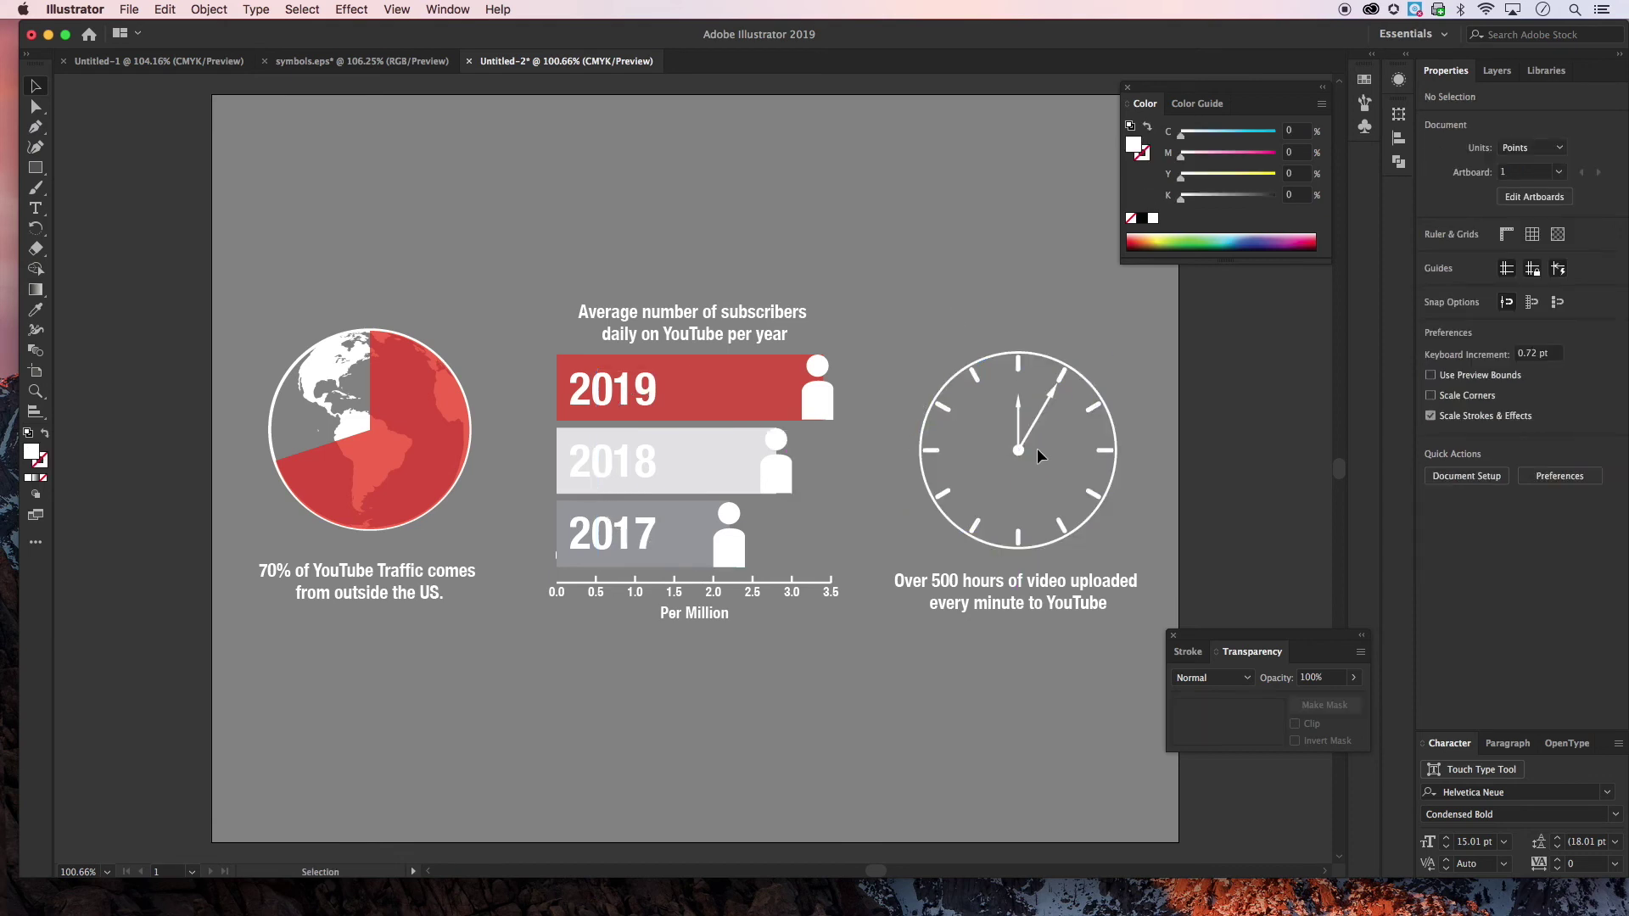
double_click(958, 583)
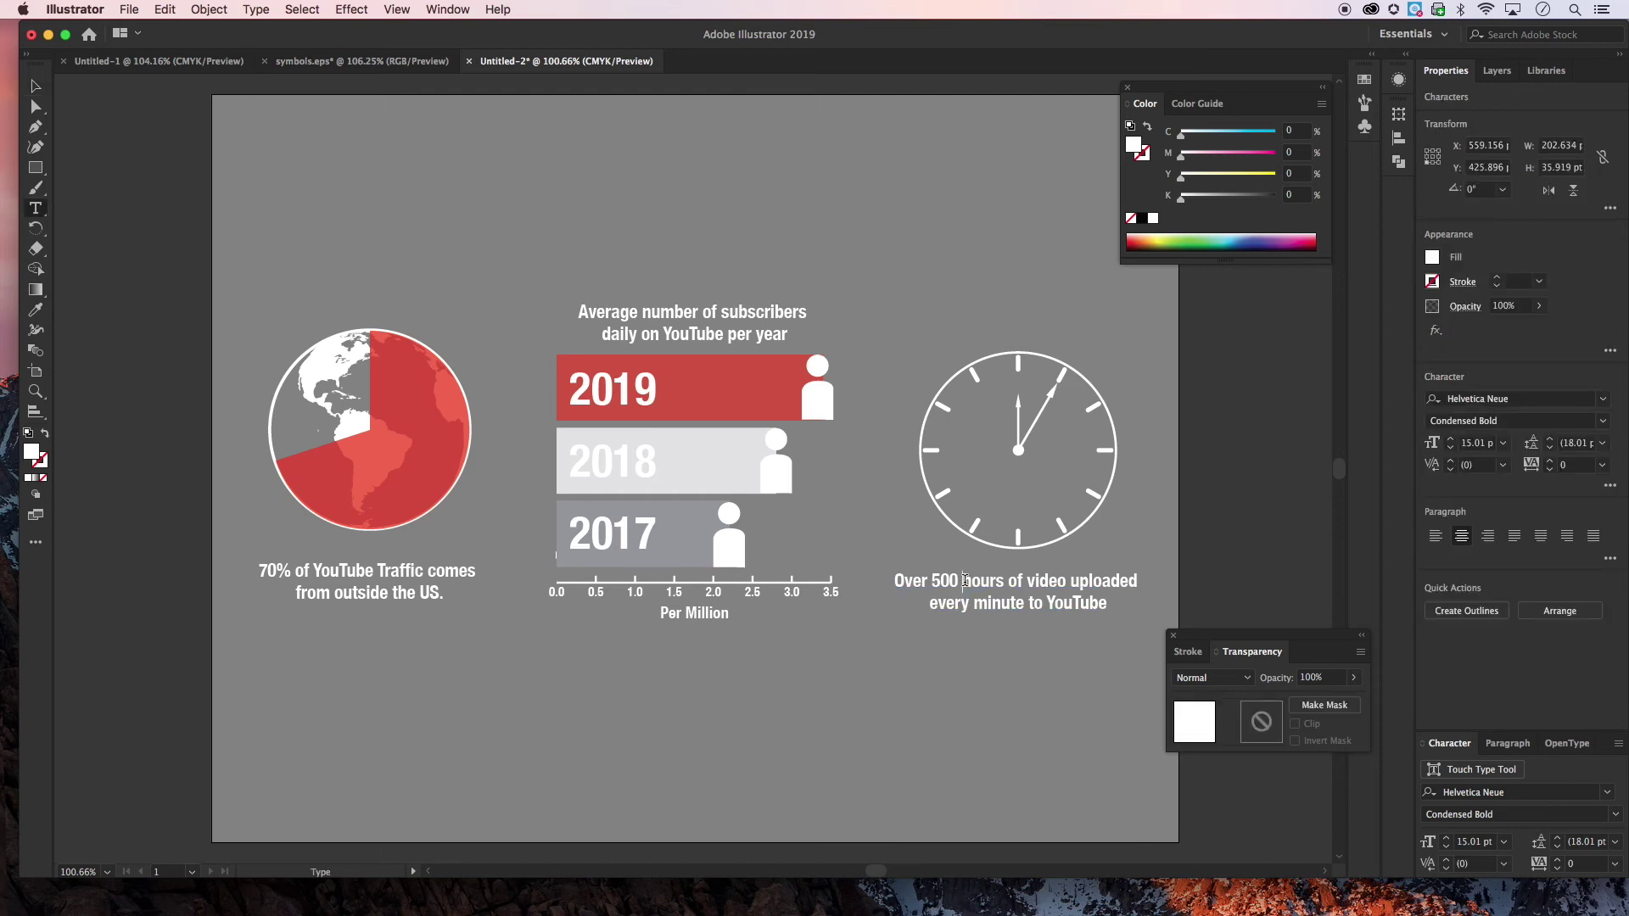
left_click_drag(962, 581, 895, 582)
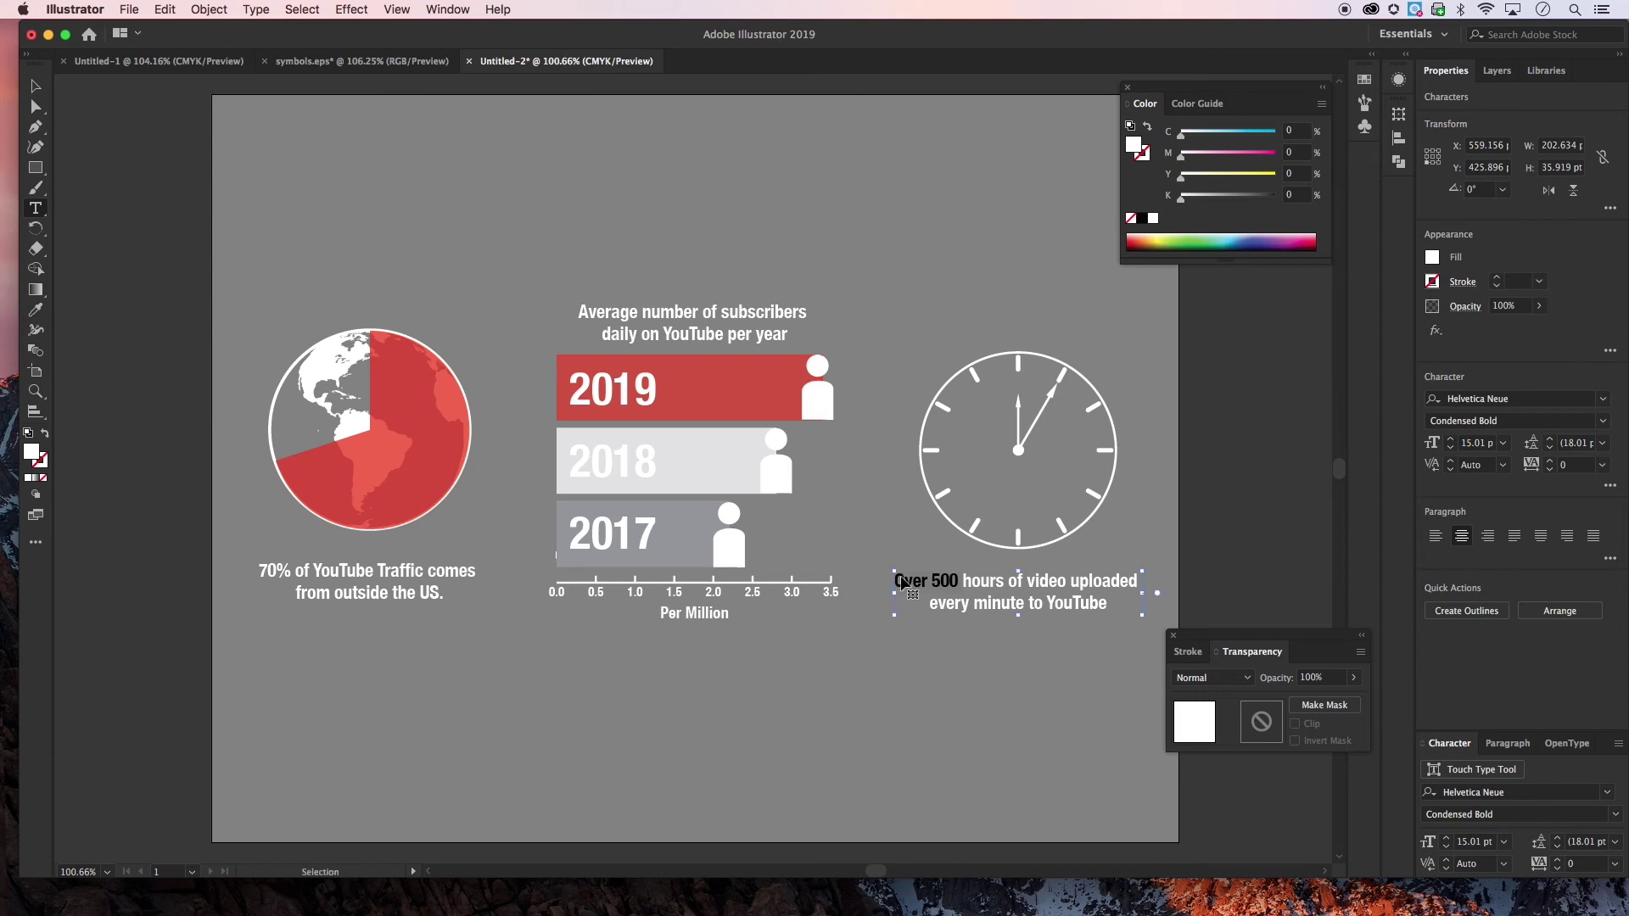
left_click(932, 581)
left_click_drag(953, 582, 932, 582)
key("BackSpace")
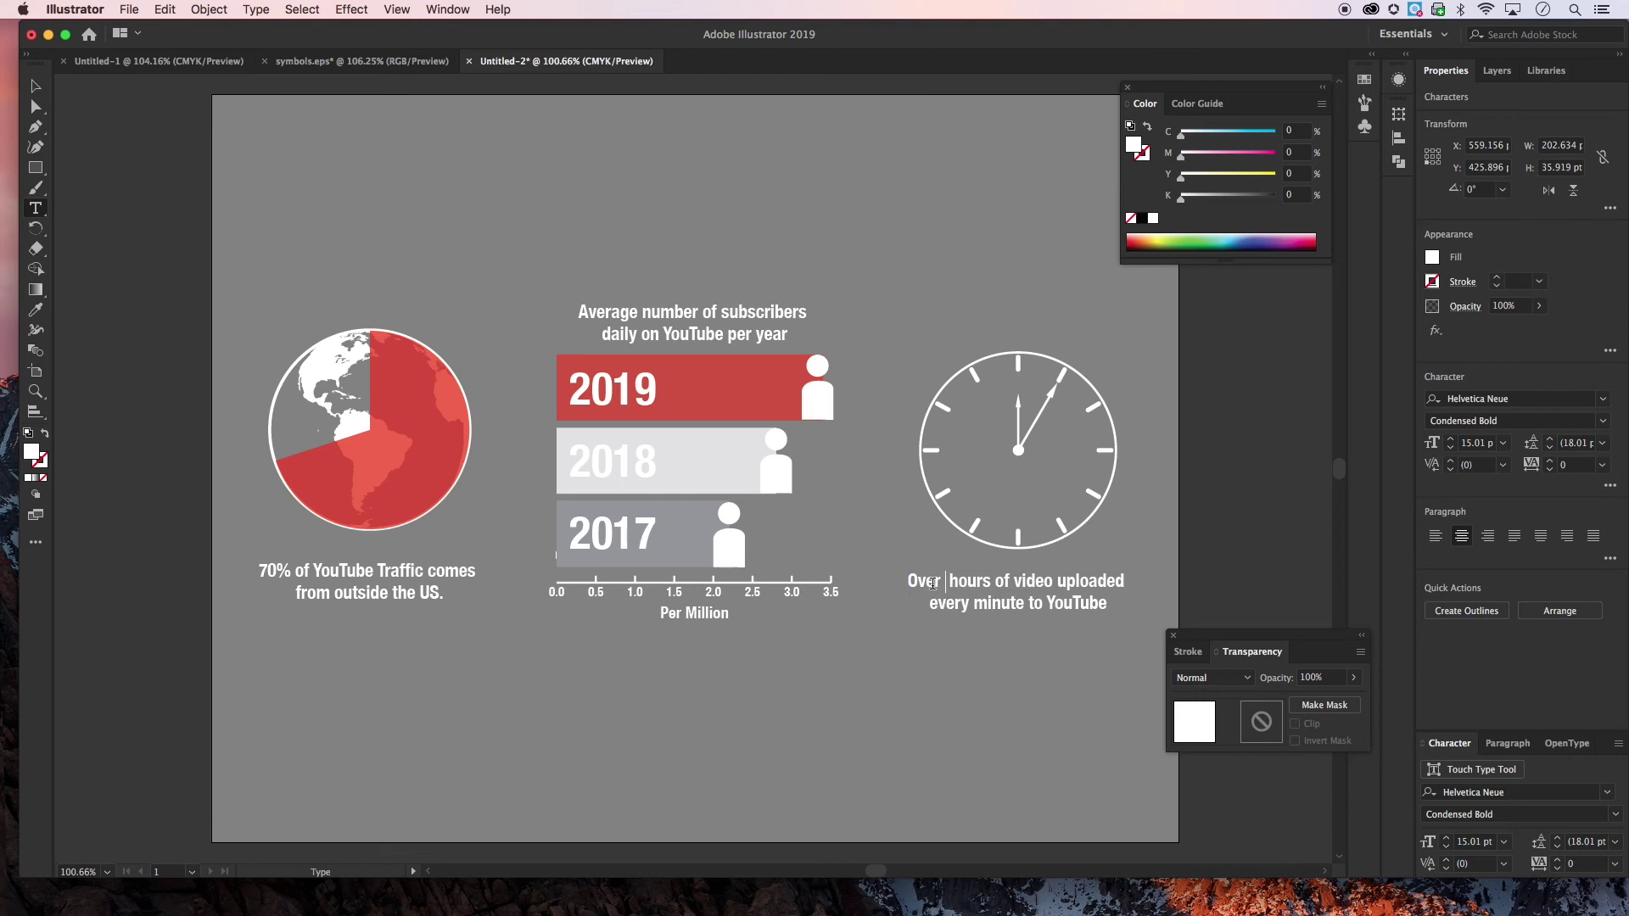
Remove "Over" from the clock caption and capitalize its first word so it reads "Hours of video uploaded every minute to YouTube"
key("BackSpace")
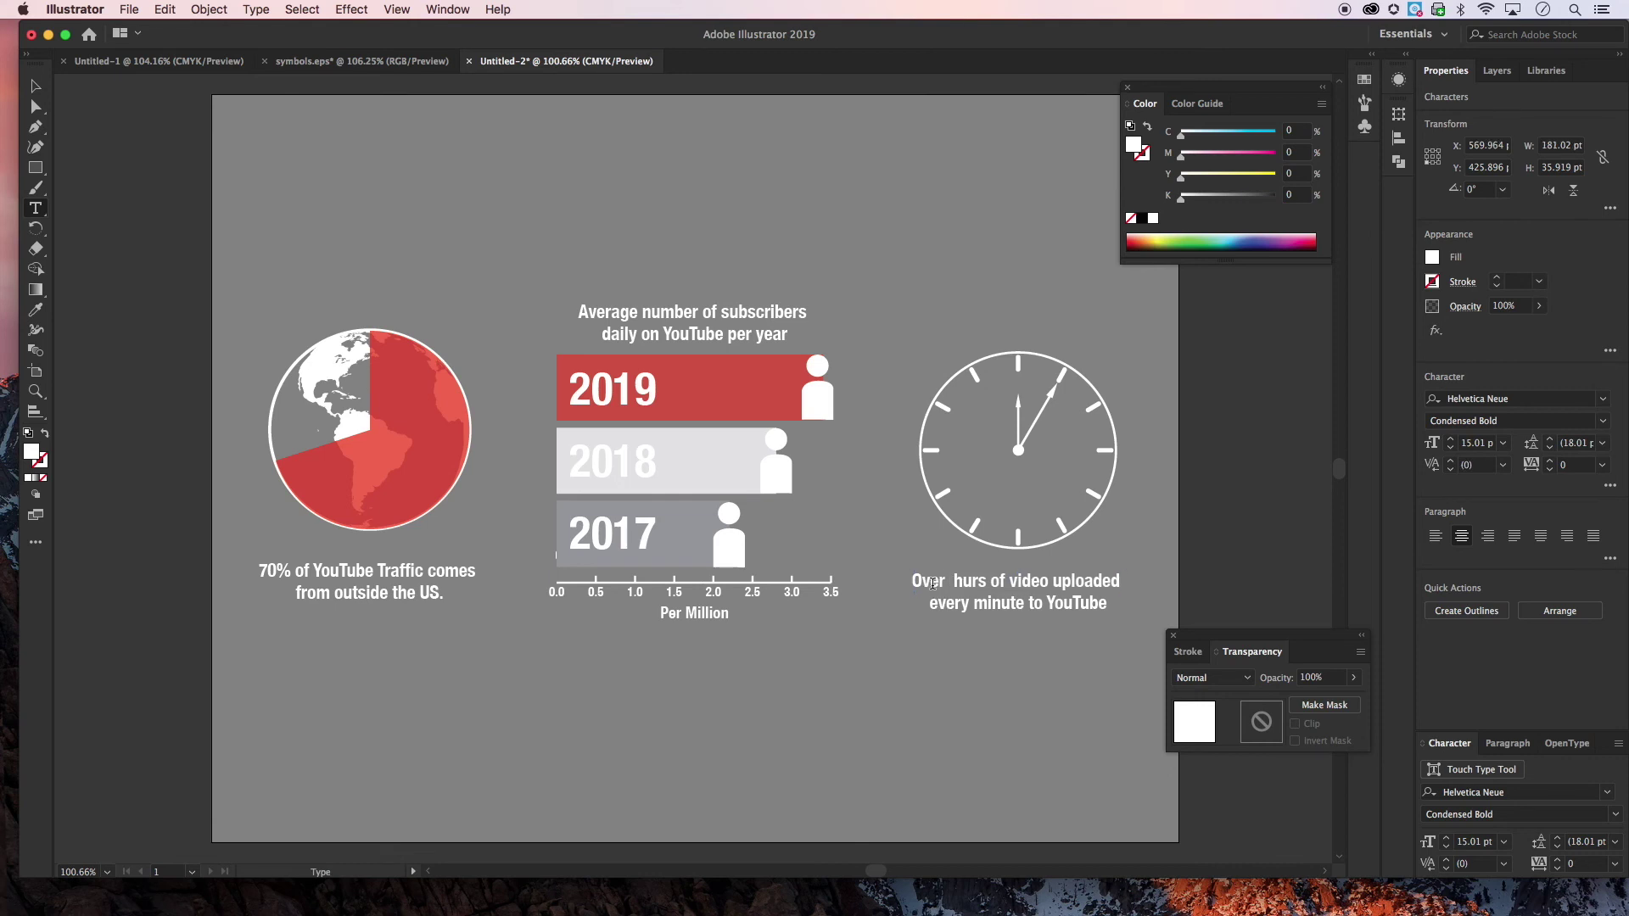
type("o")
key("BackSpace")
key("BackSpace")
key("BackSpace")
key("BackSpace")
key("BackSpace")
key("BackSpace")
key("BackSpace")
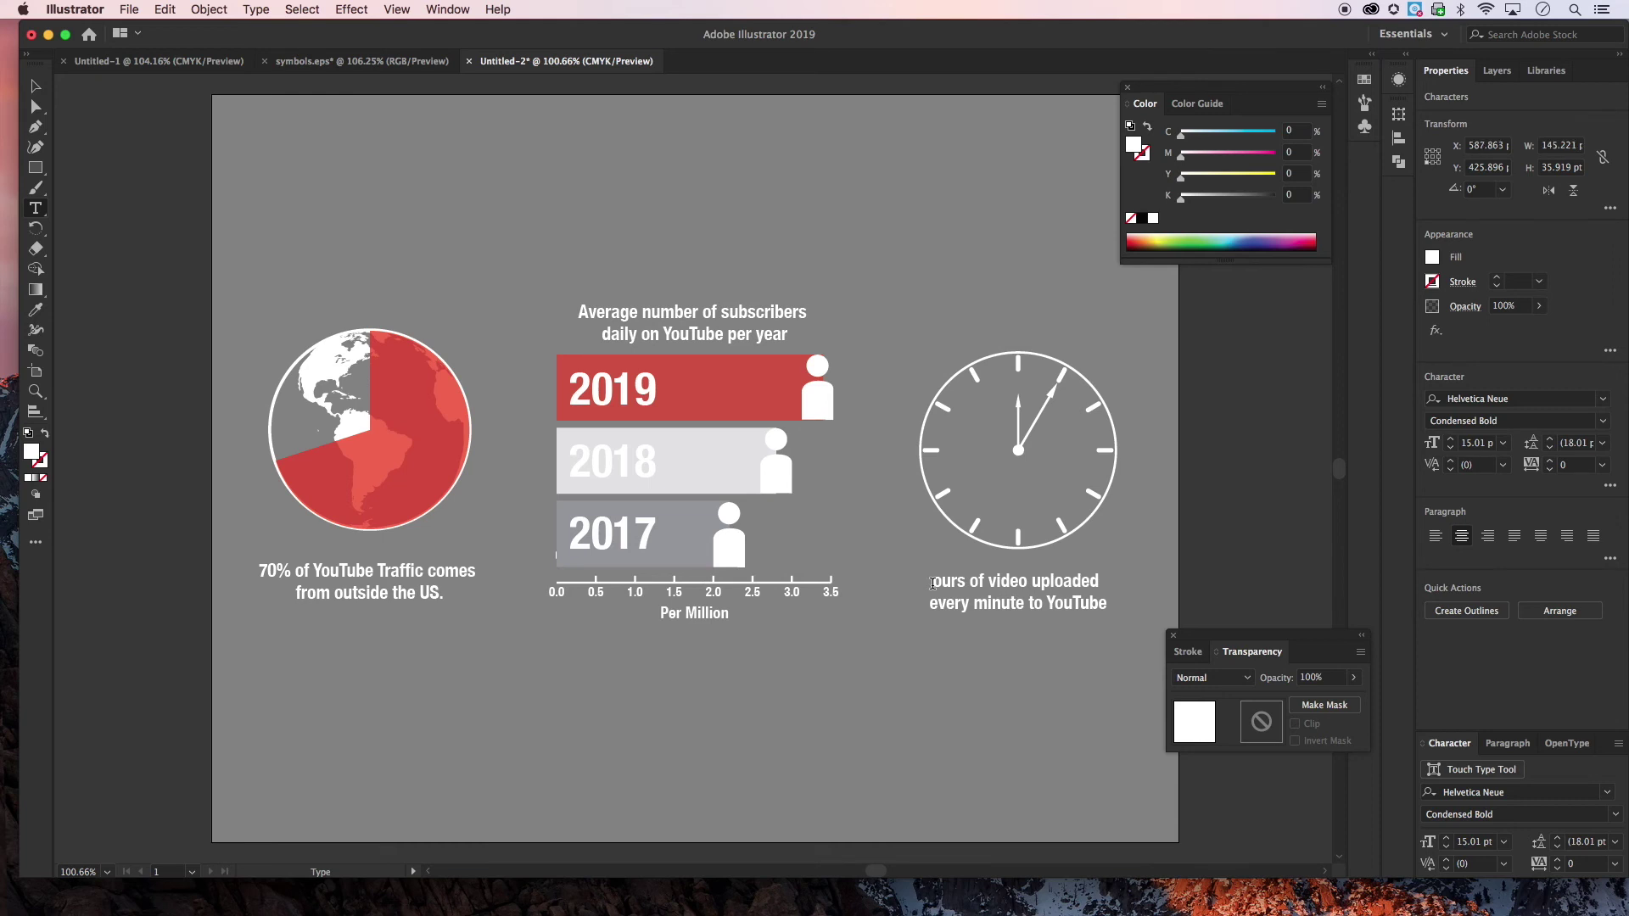
type("H")
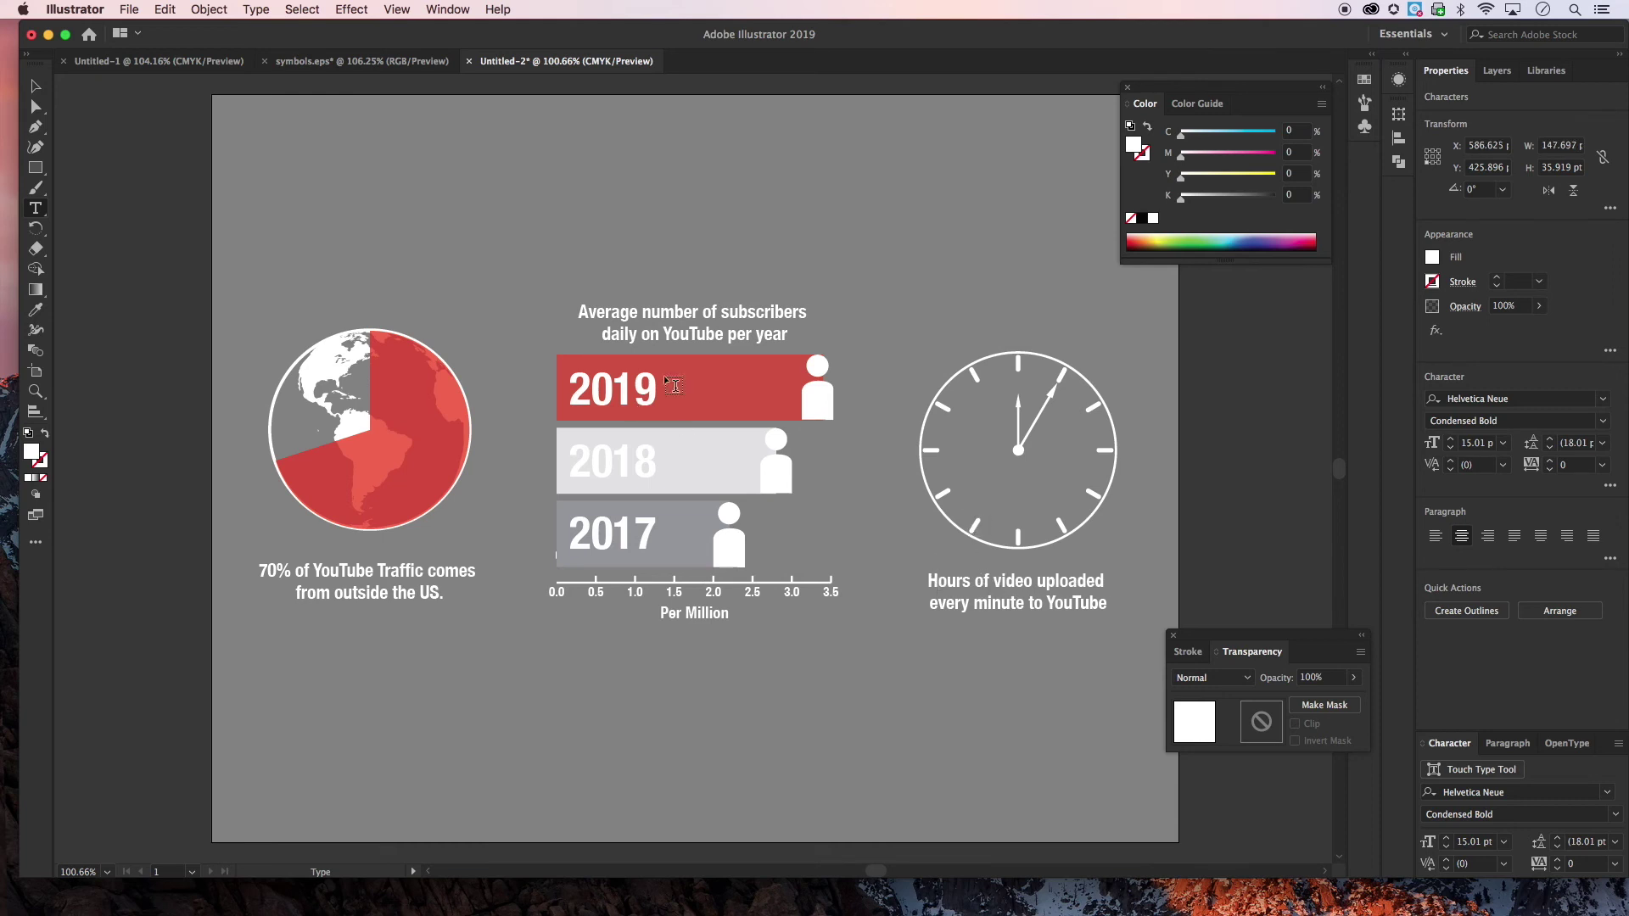
Paste "500" as separate text, scale it to about 70 pt and center it on the clock
left_click(47, 85)
key("cmd+v")
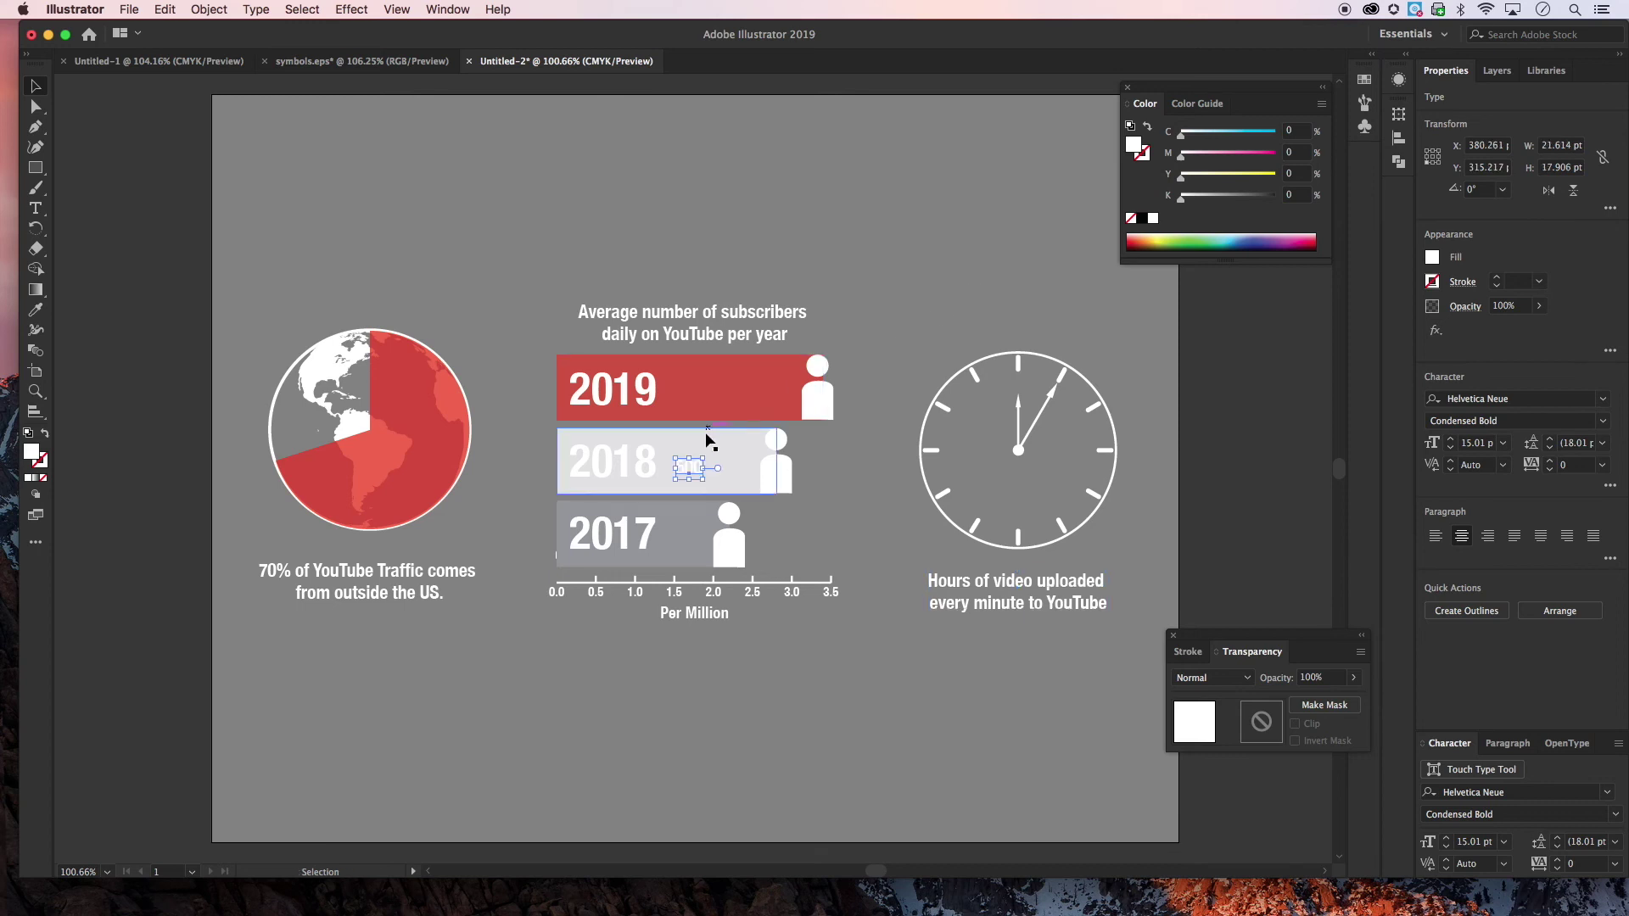
left_click_drag(705, 464, 1125, 421)
left_click_drag(1012, 366, 1033, 450)
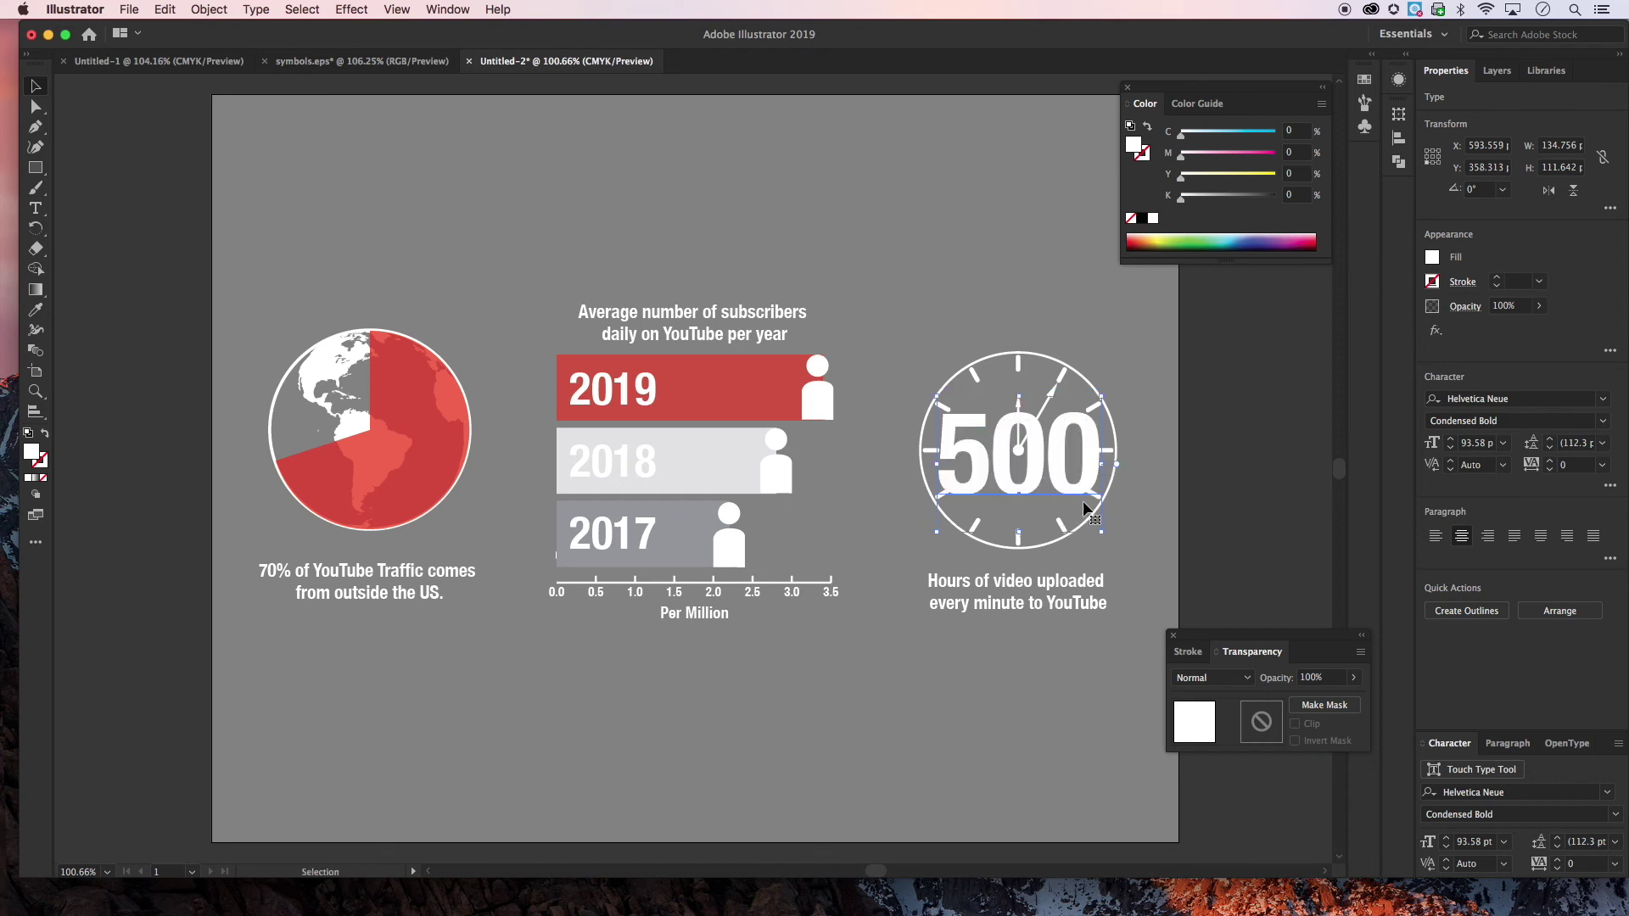
left_click_drag(1101, 530, 1033, 460)
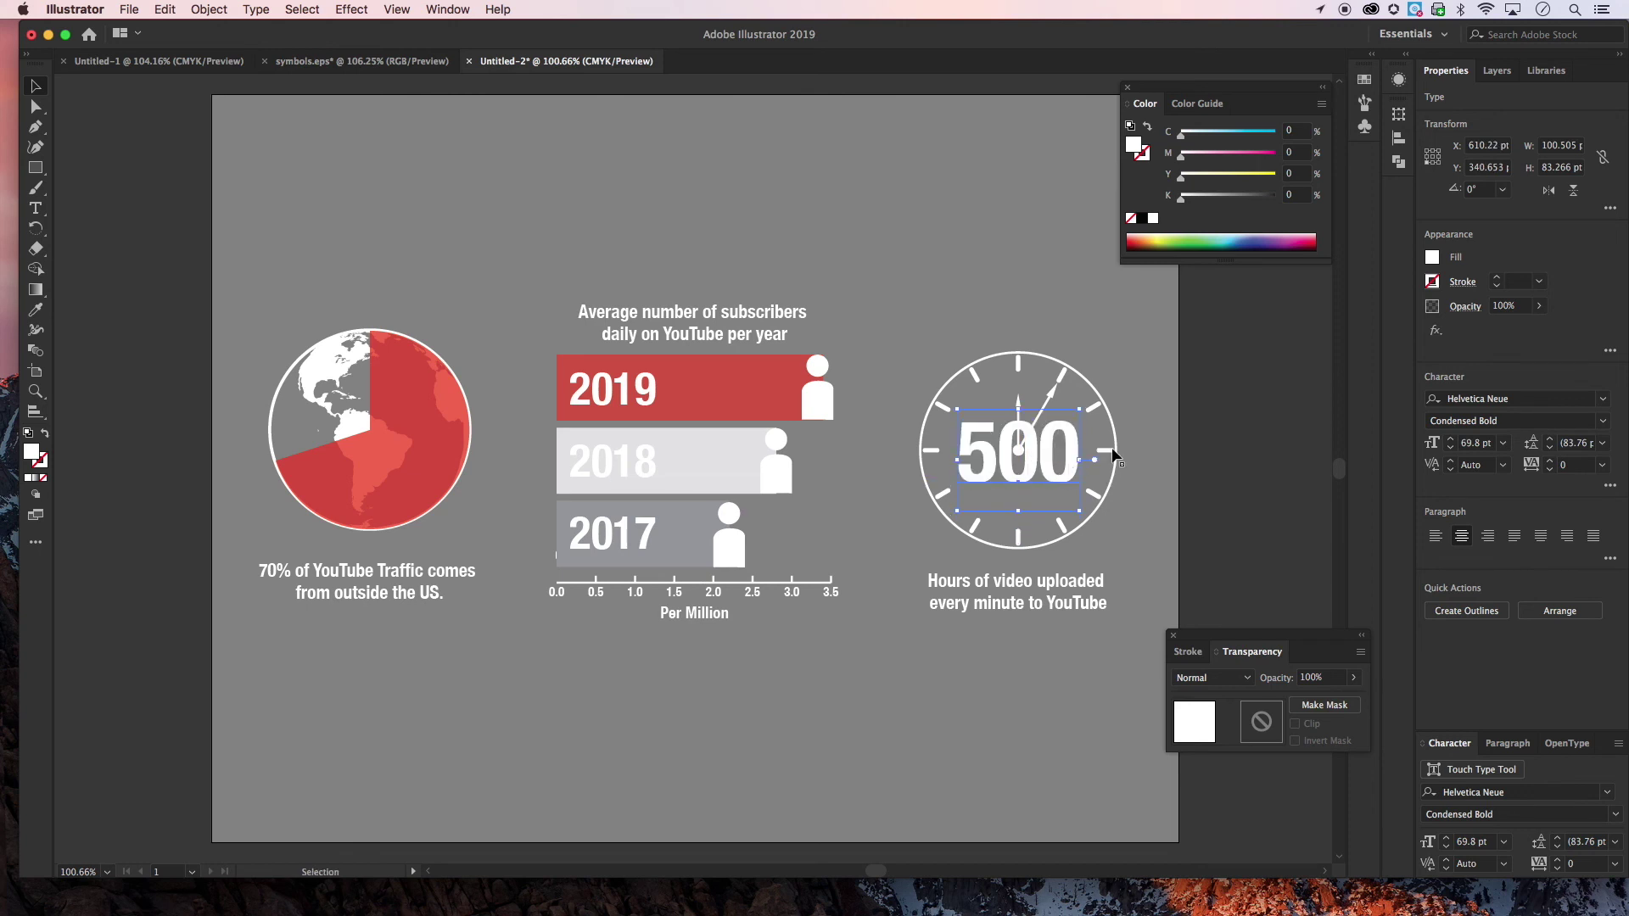
left_click(1135, 421)
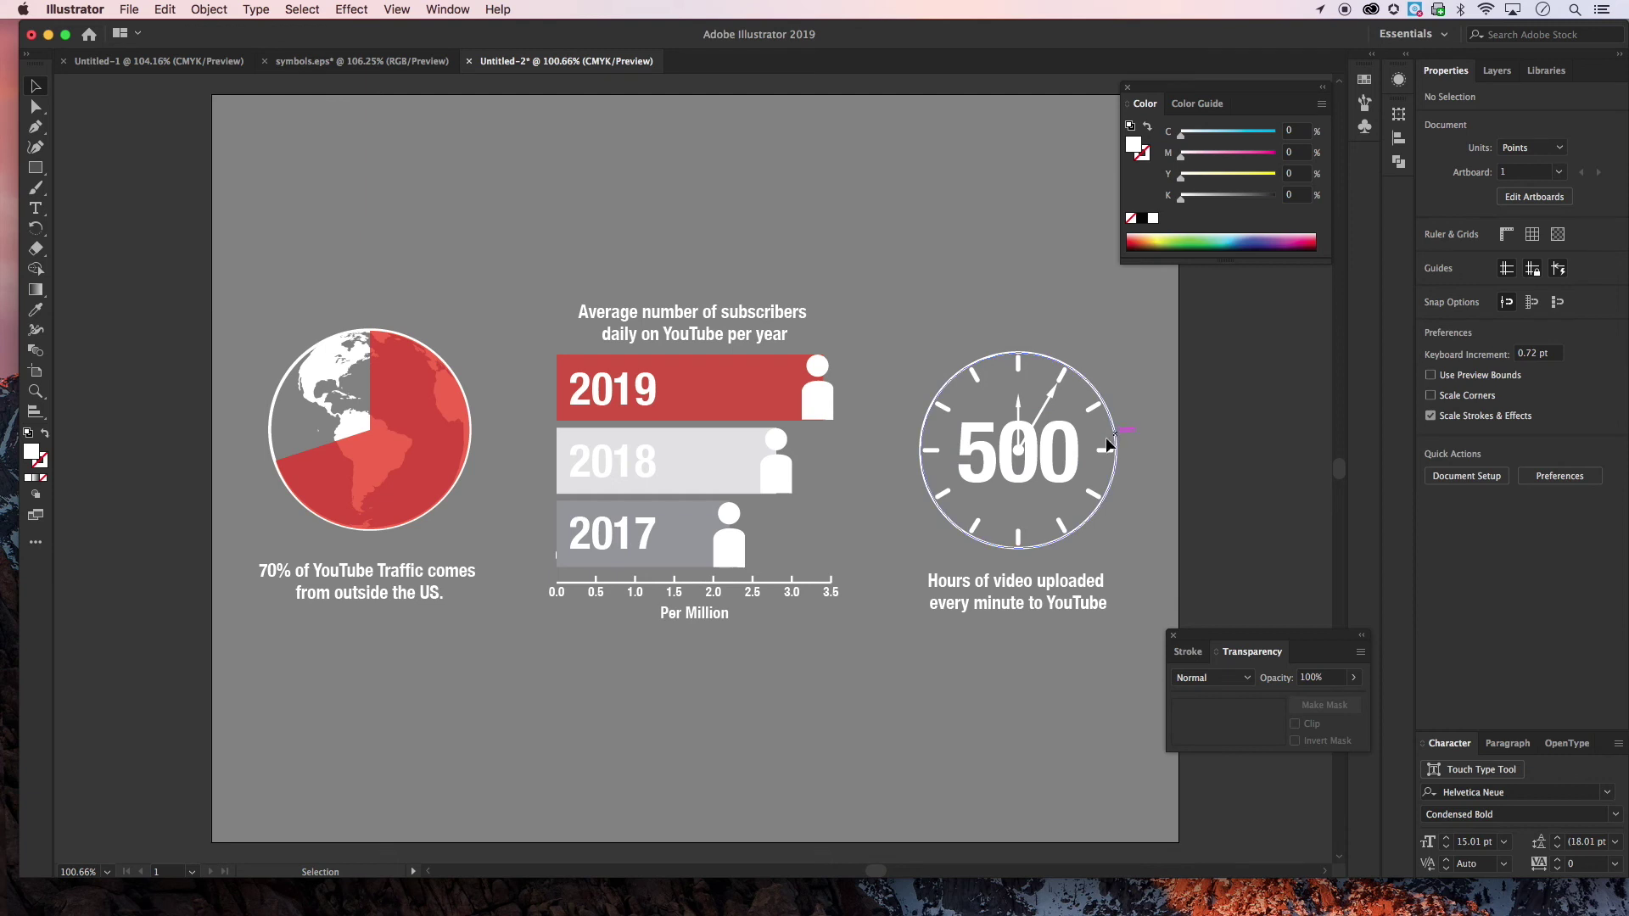
Add "OVER" on a line above "500" and move the two-line text upward over the clock
double_click(1034, 451)
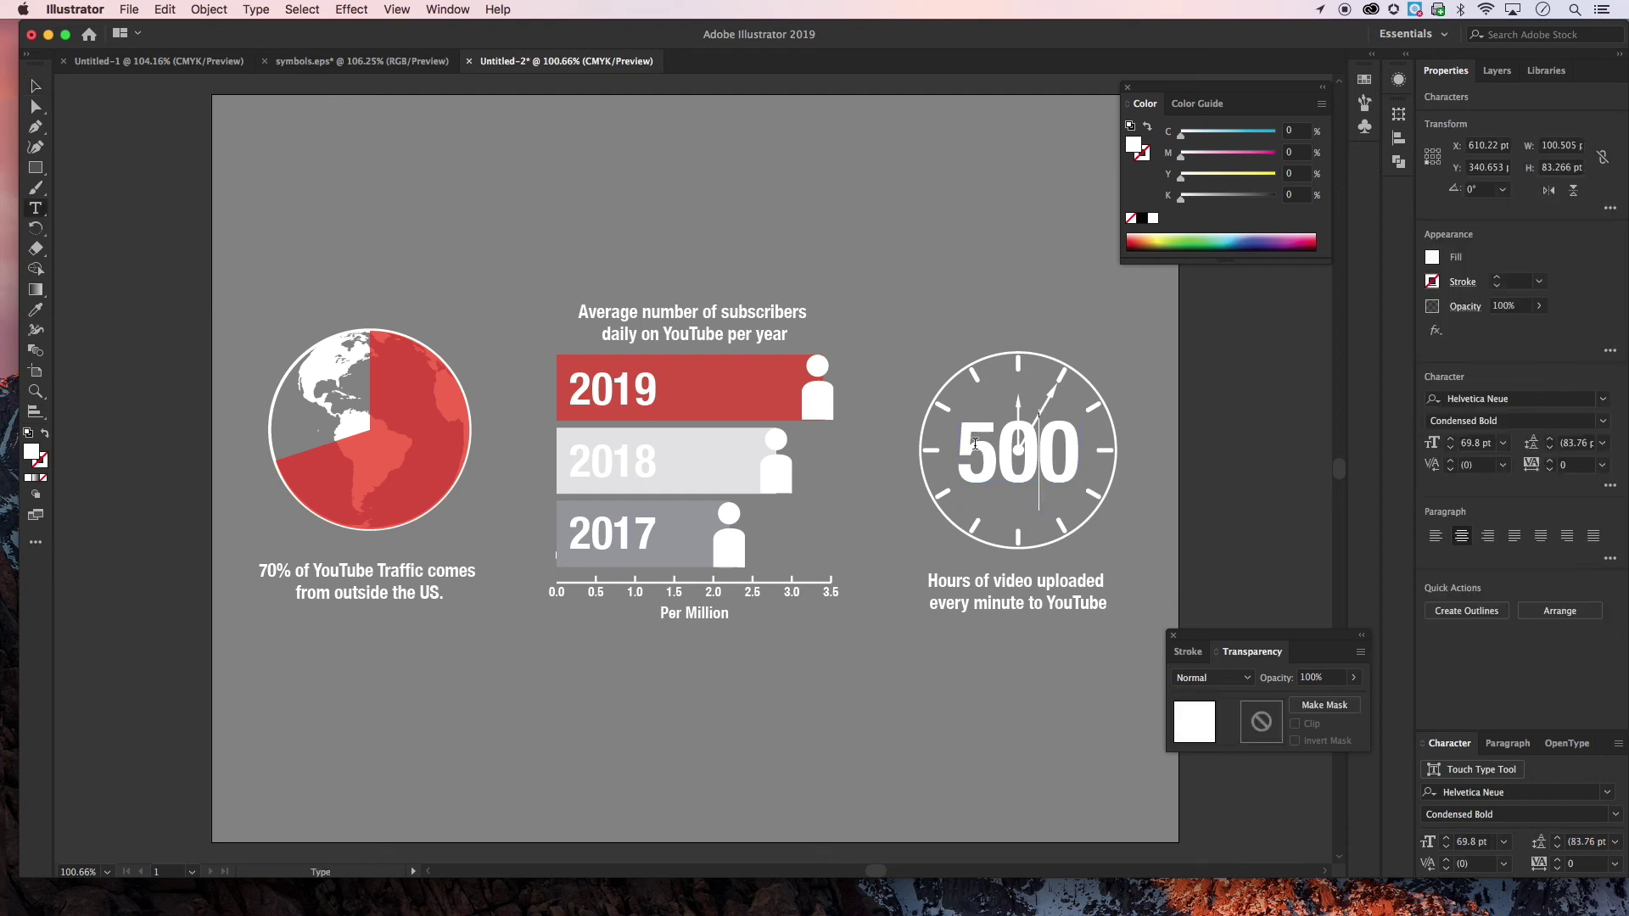
key("Return")
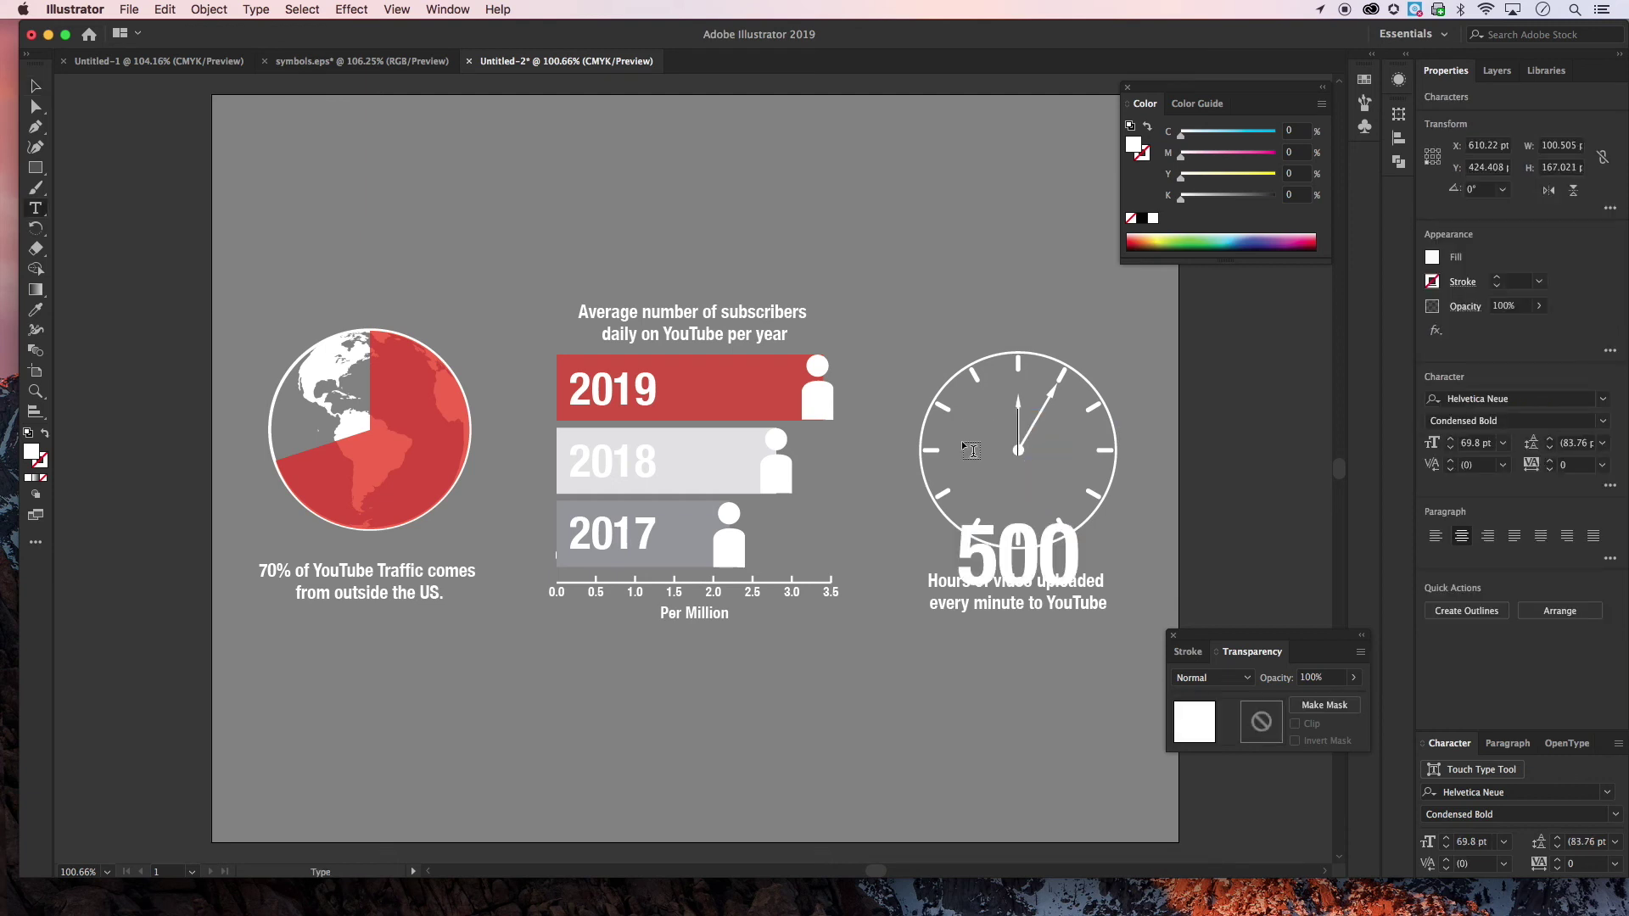
type("OVER")
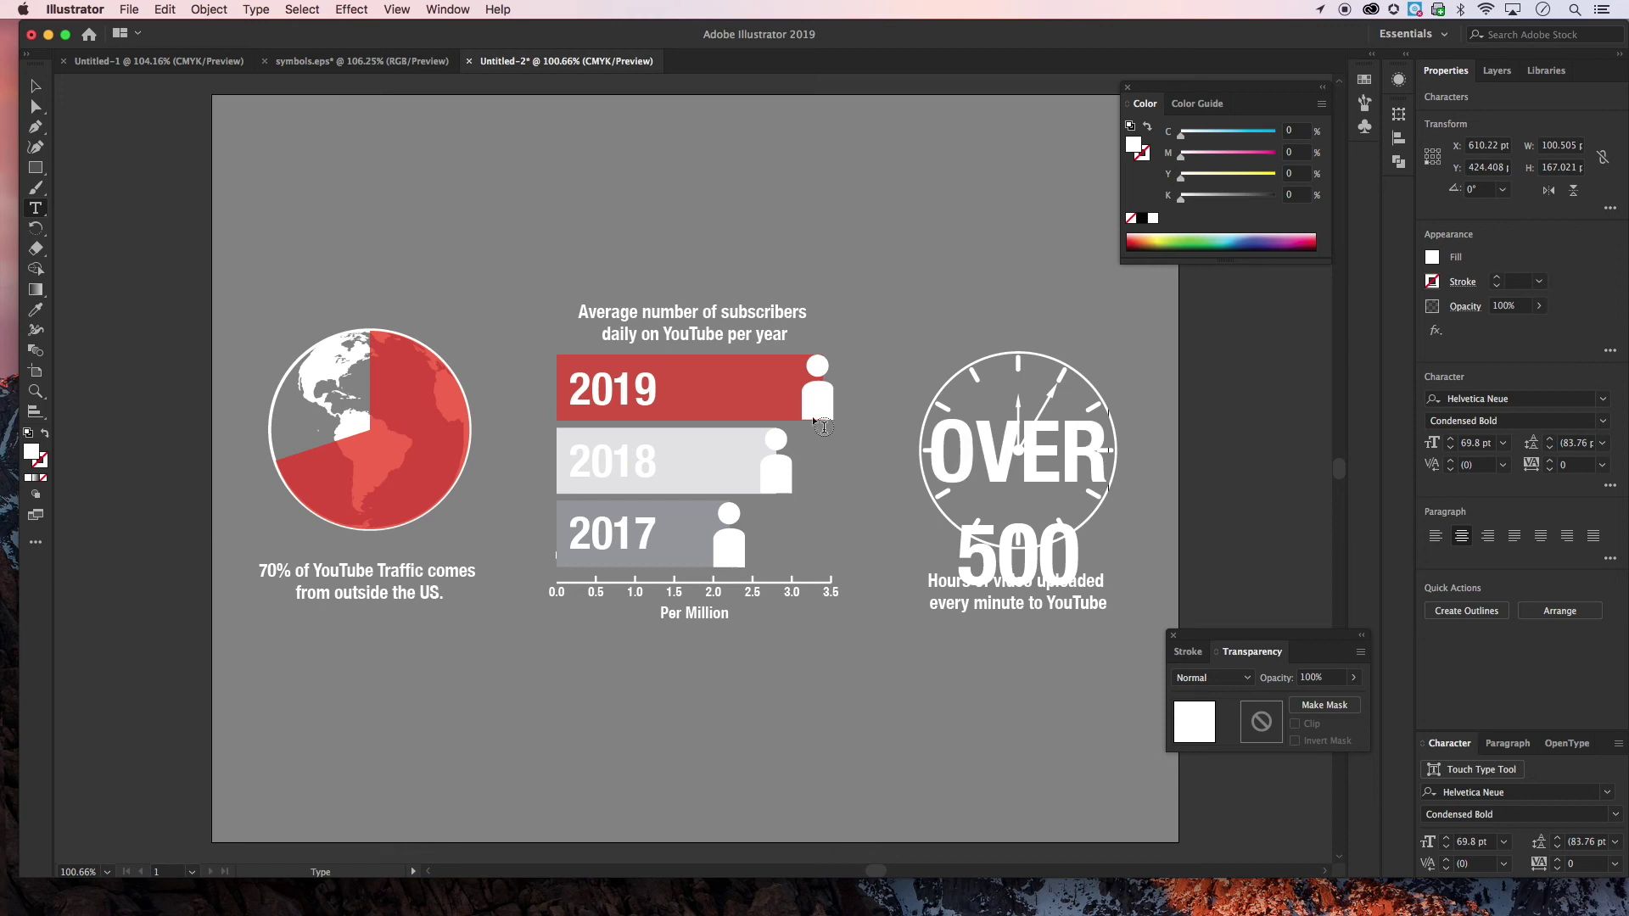
left_click(35, 86)
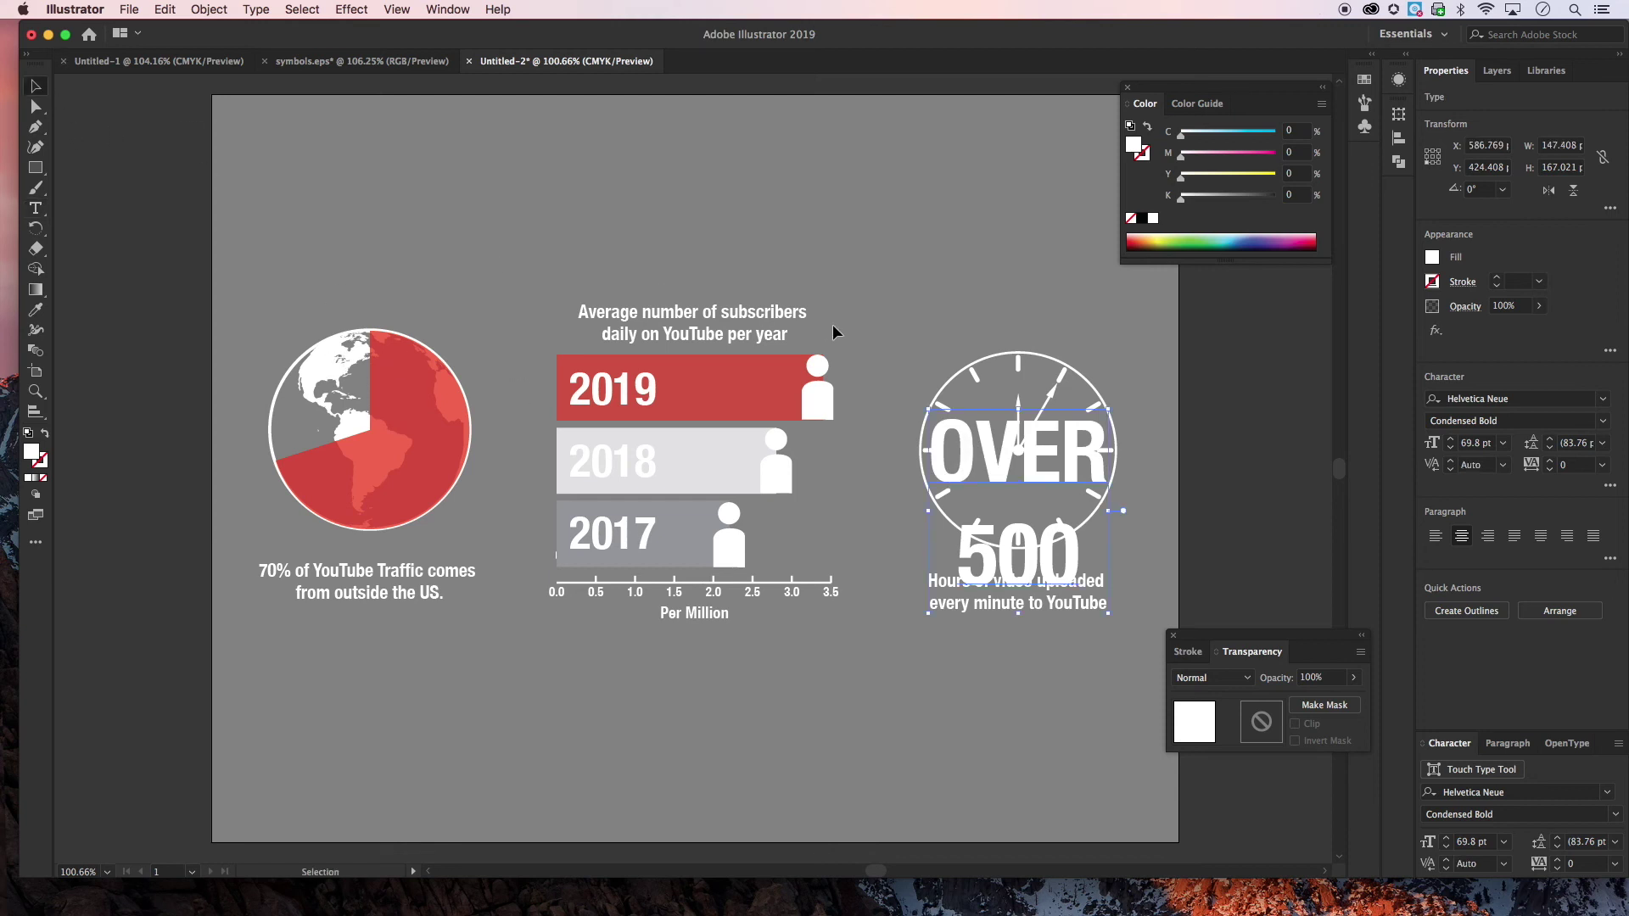
left_click_drag(1002, 452, 1007, 334)
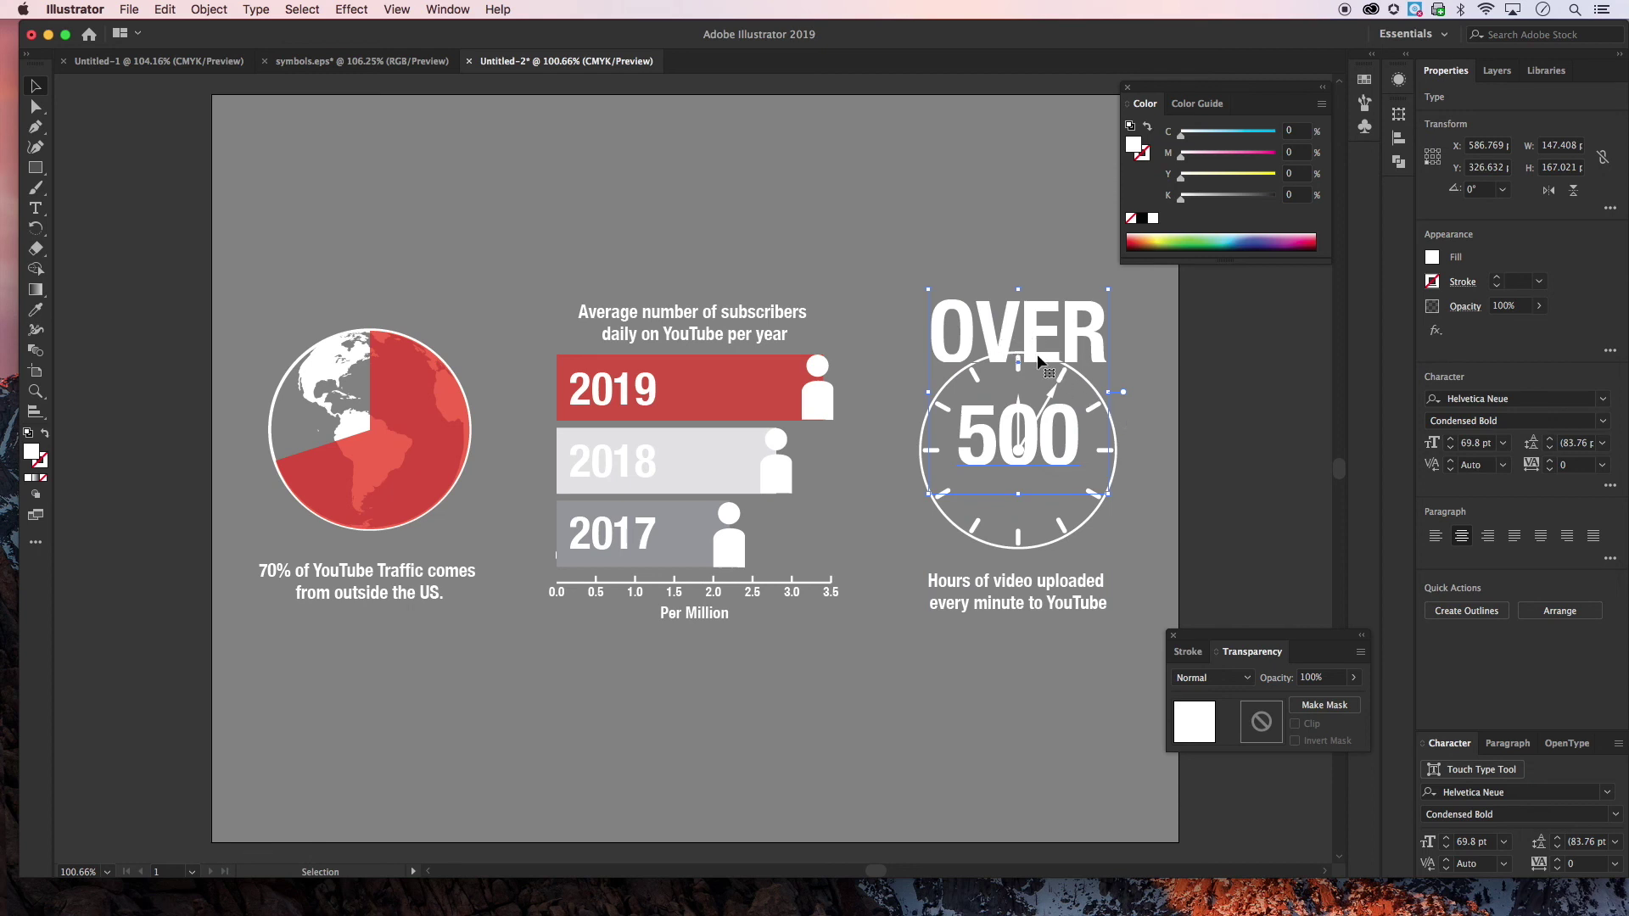
Tighten the leading of "OVER 500" to 54 pt and scale the text to about 56 pt, centered inside the clock
left_click(1550, 449)
left_click(1551, 449)
left_click(1552, 450)
left_click(1551, 449)
left_click(1552, 450)
left_click(1552, 449)
left_click(1552, 450)
left_click(1552, 449)
left_click(1553, 448)
left_click(1552, 439)
left_click(1551, 450)
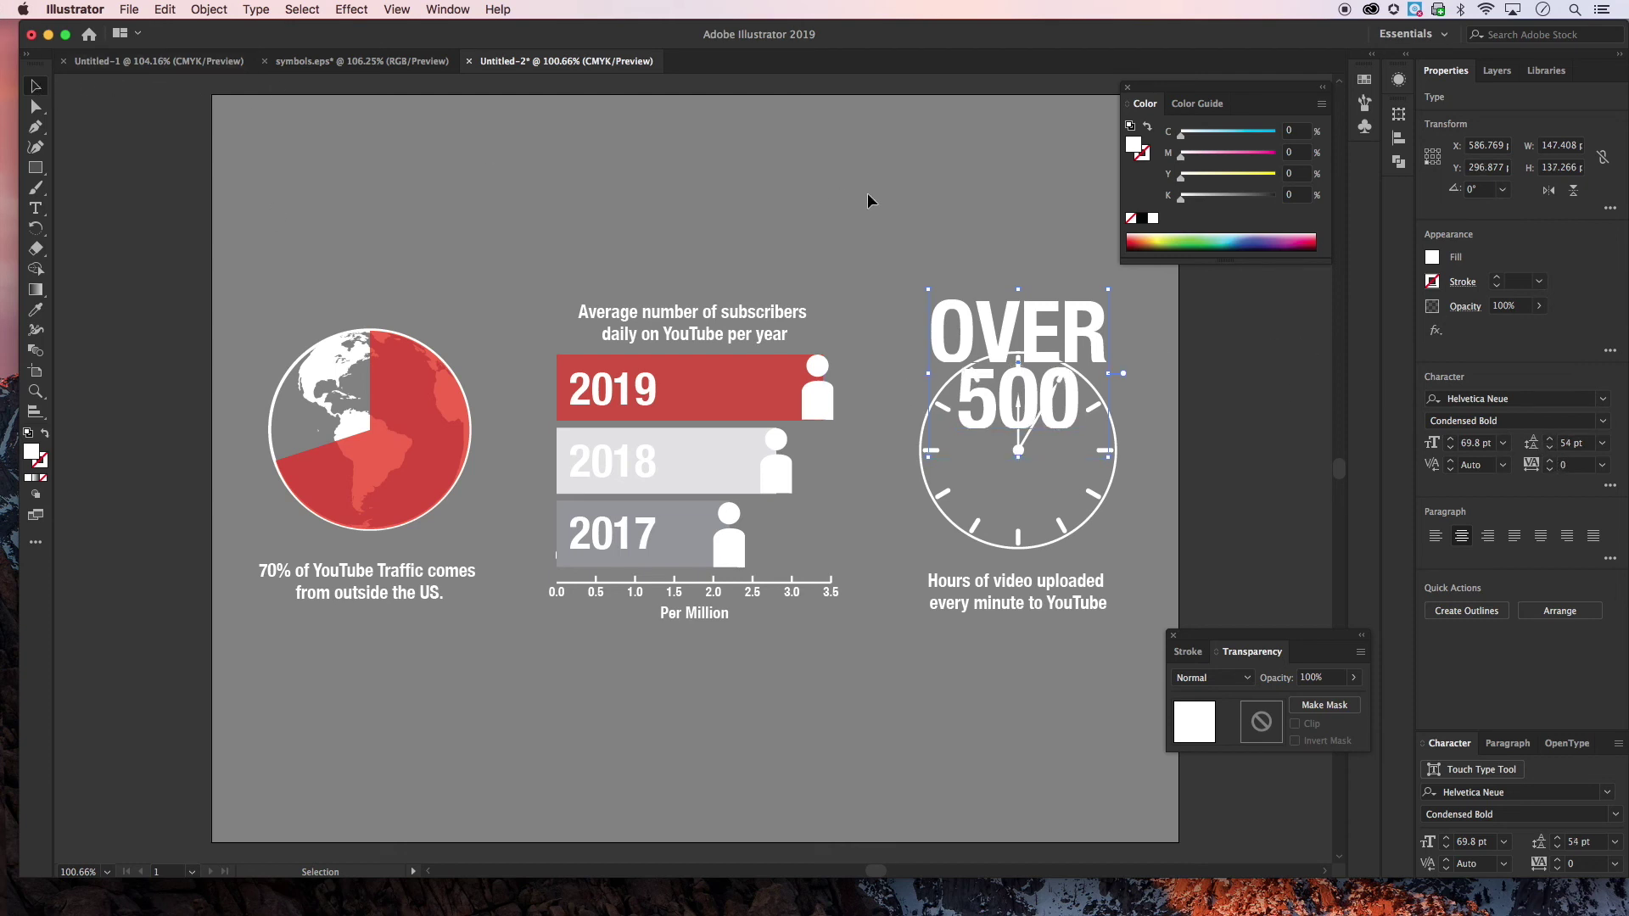
left_click_drag(1111, 288, 1031, 430)
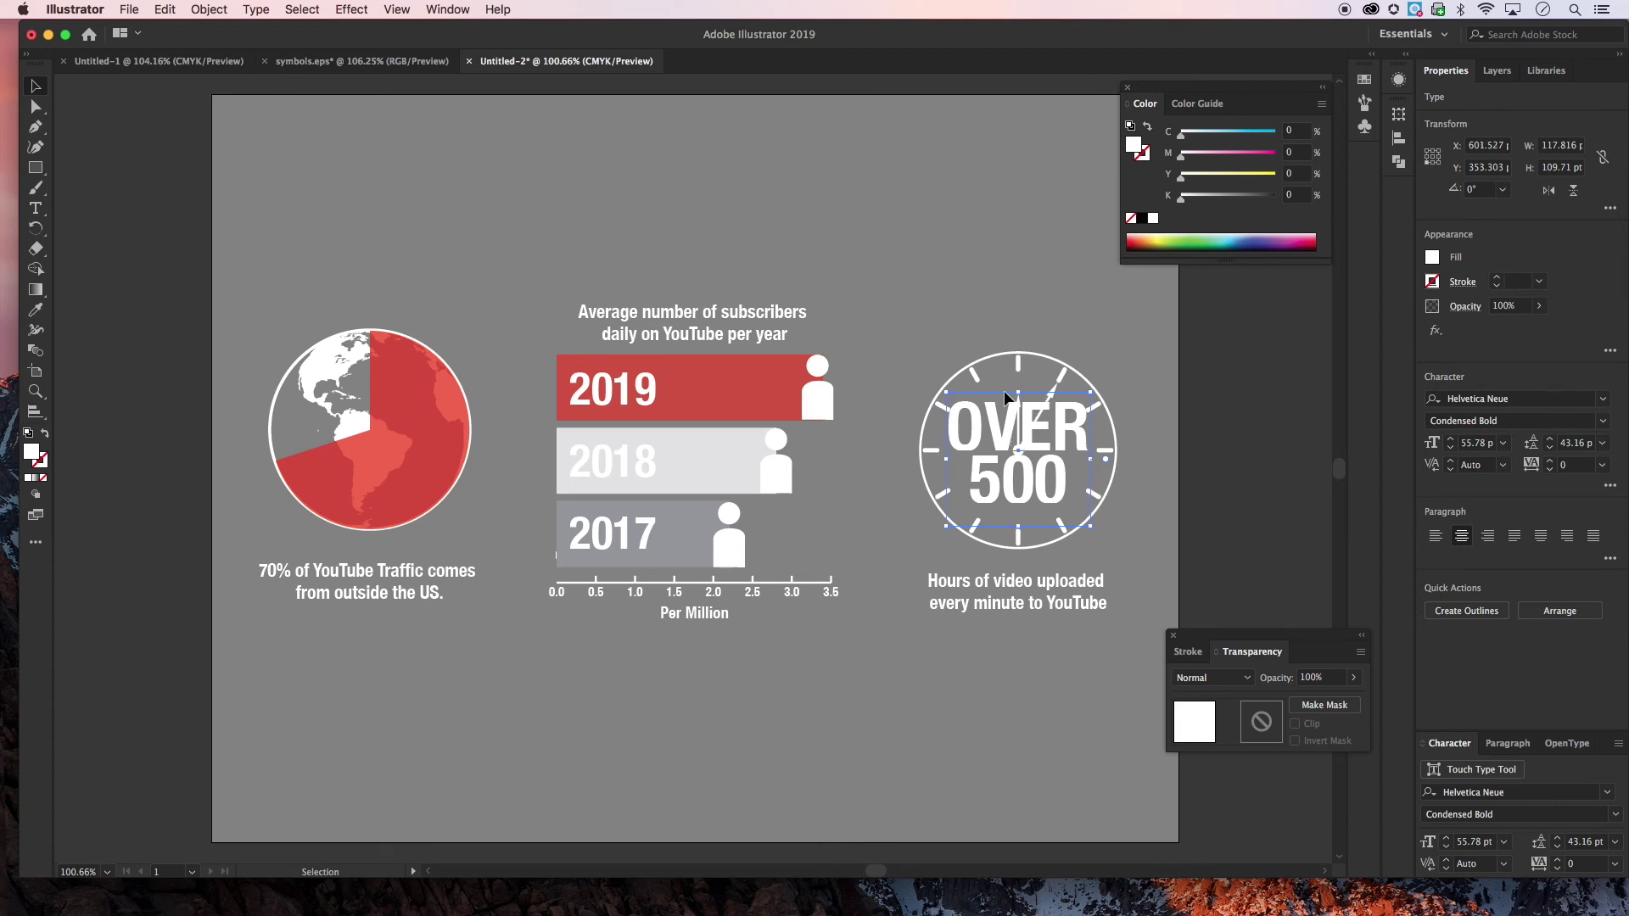
left_click(933, 260)
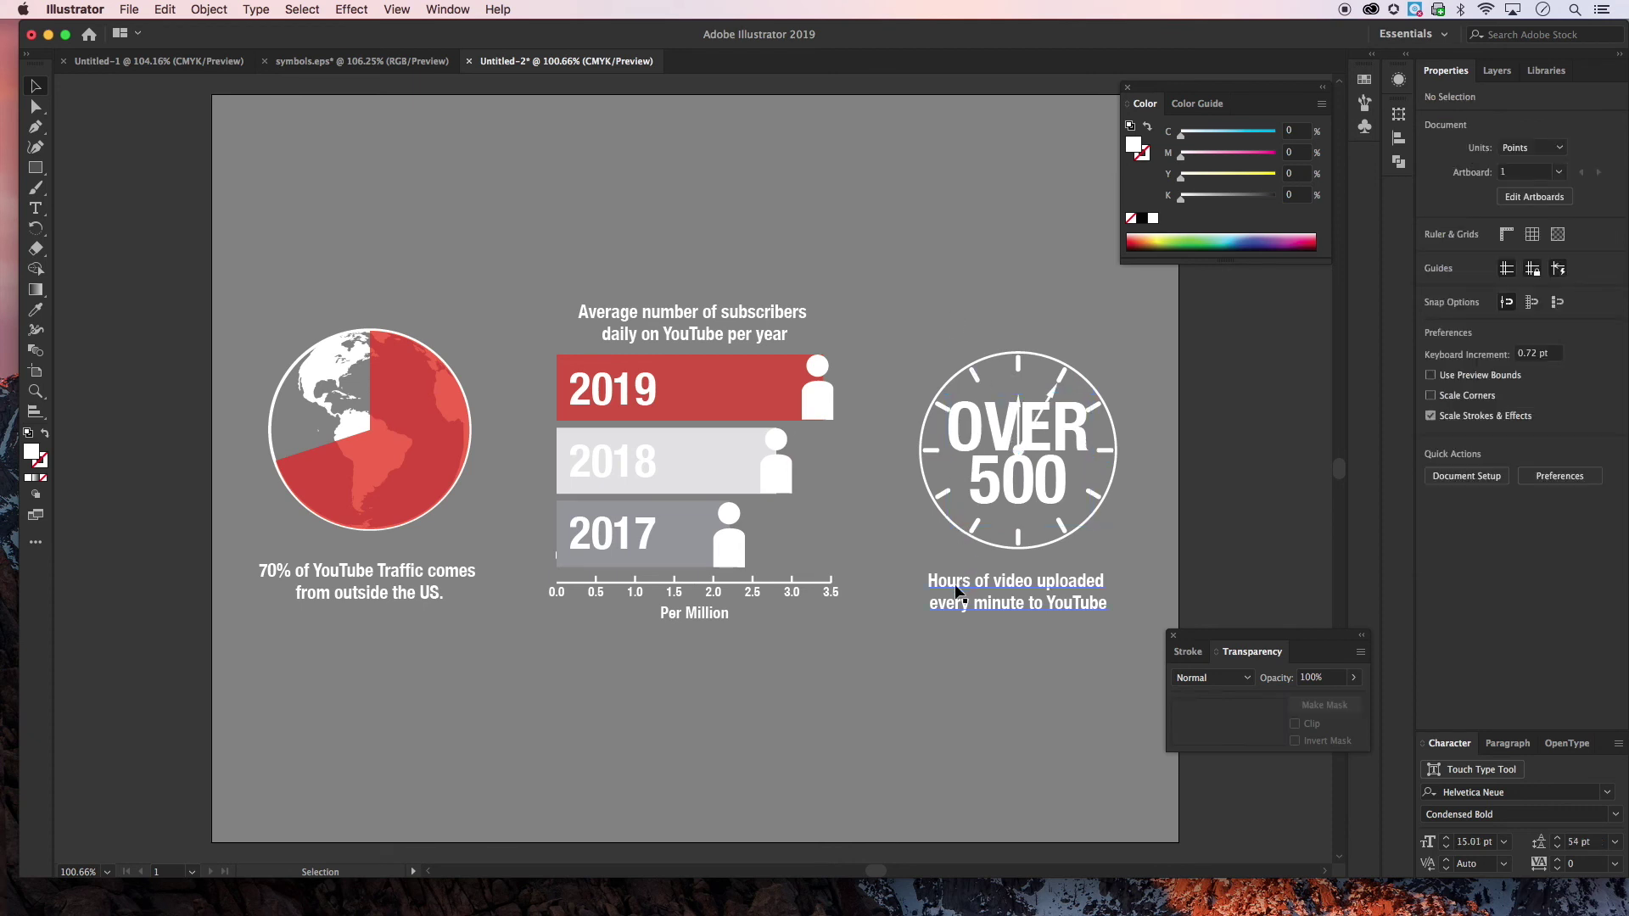
Lower the clock's opacity so the "OVER 500" text stands out over it
left_click(1014, 357)
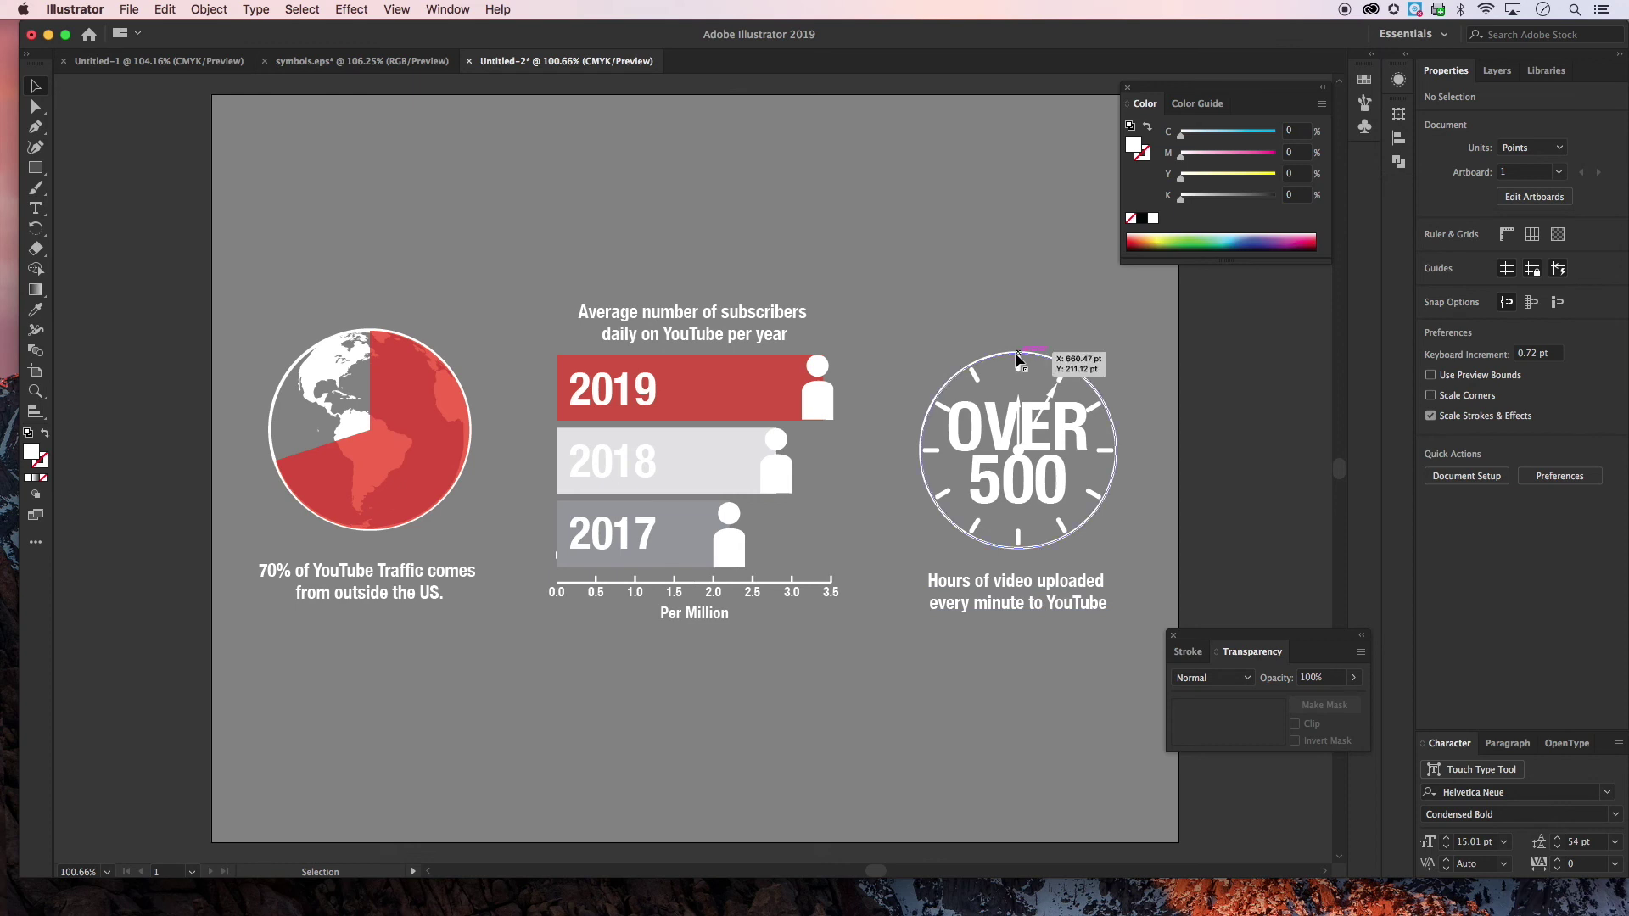
left_click(1354, 678)
left_click_drag(1354, 698, 1327, 698)
left_click(1213, 459)
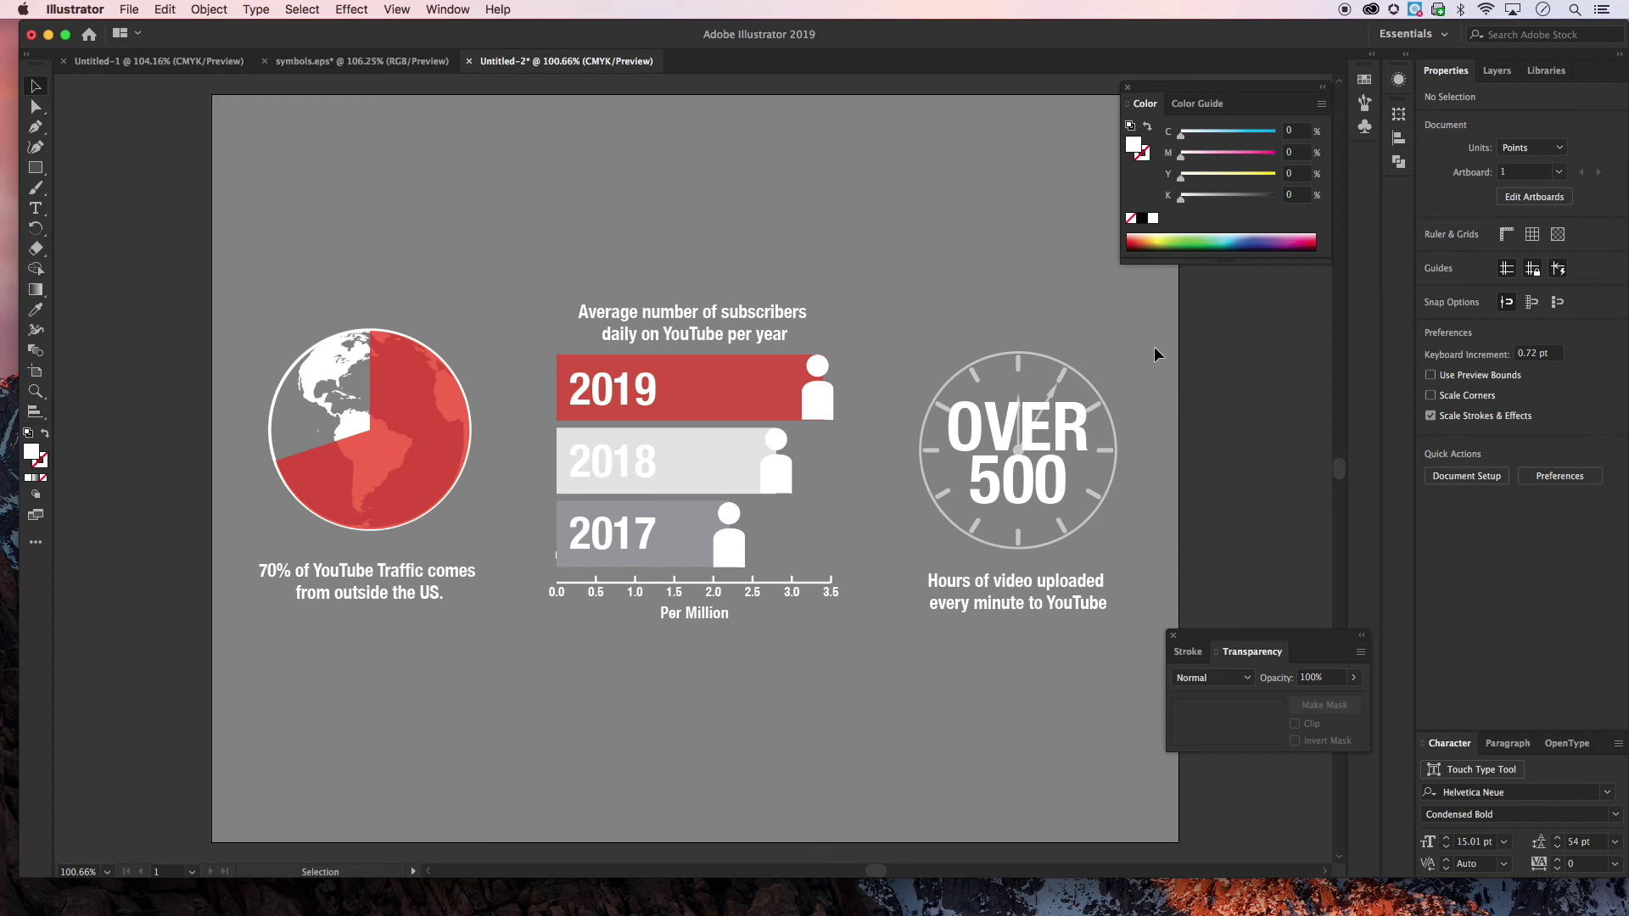
Move the clock with its "OVER 500" text up about 9 pt, and shift the caption below it slightly upward
left_click_drag(913, 551, 937, 507)
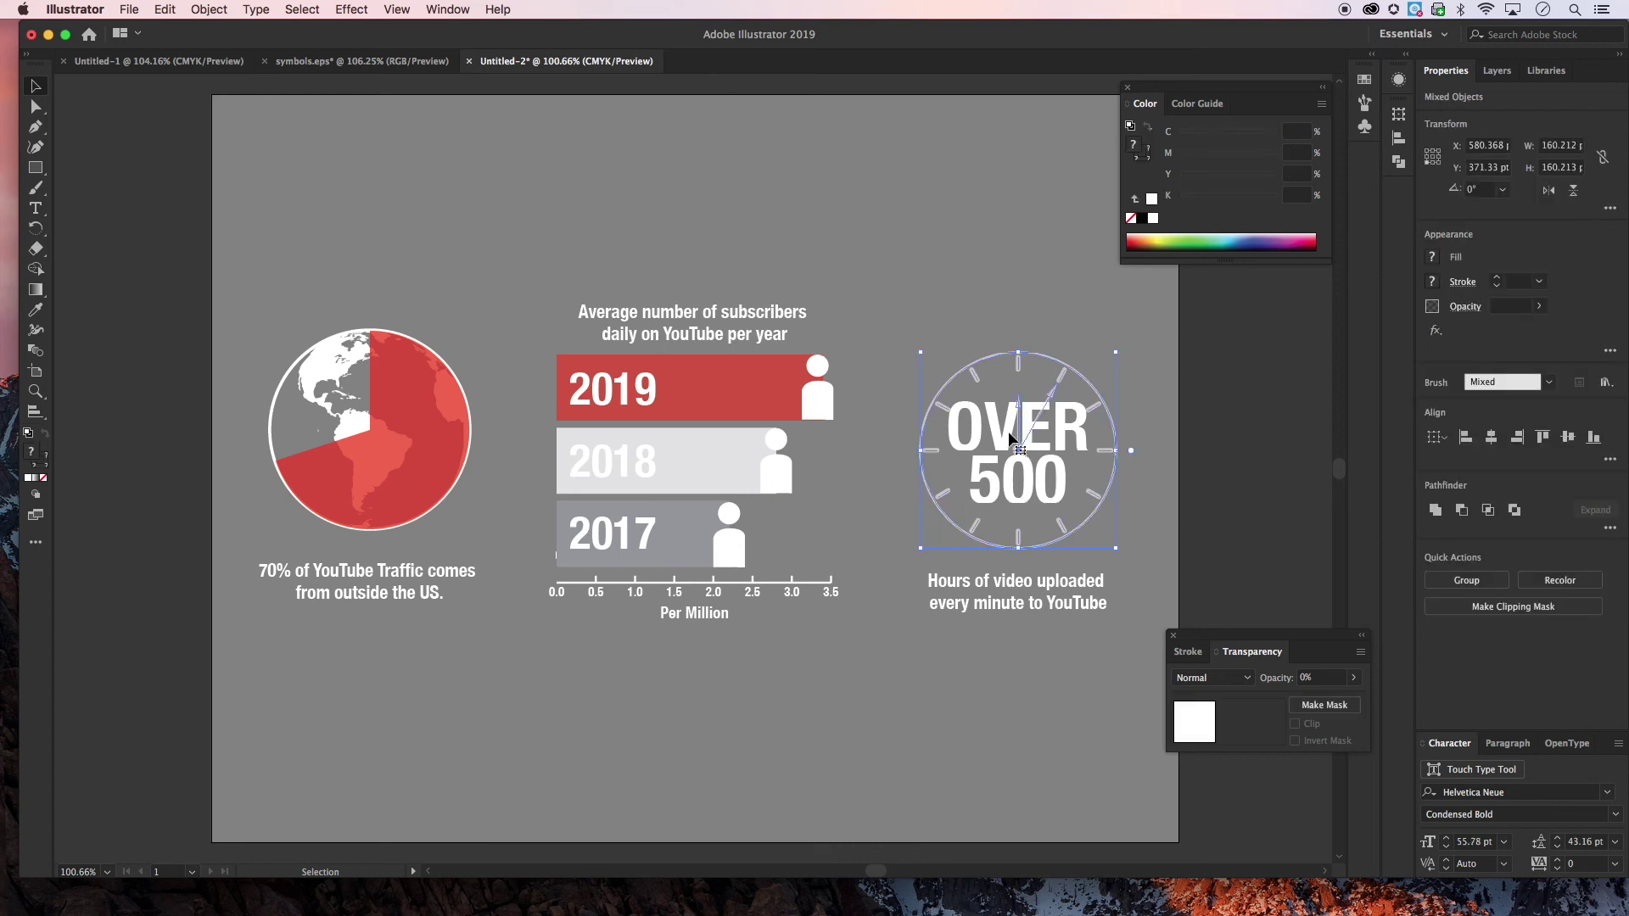
left_click_drag(1007, 431, 1007, 422)
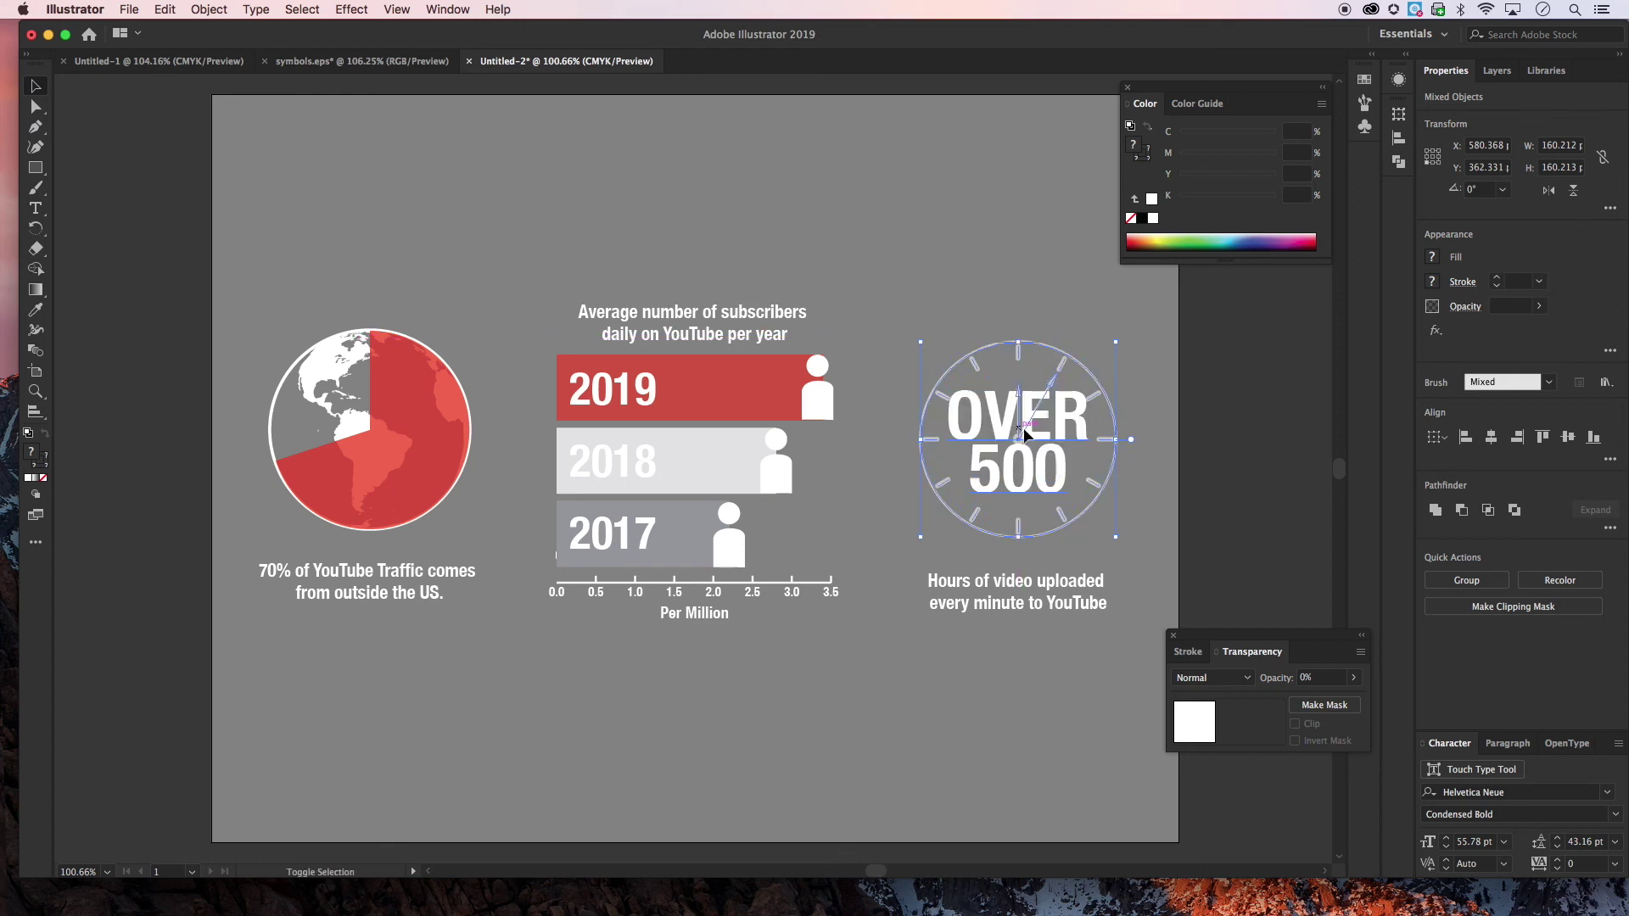
left_click(1191, 414)
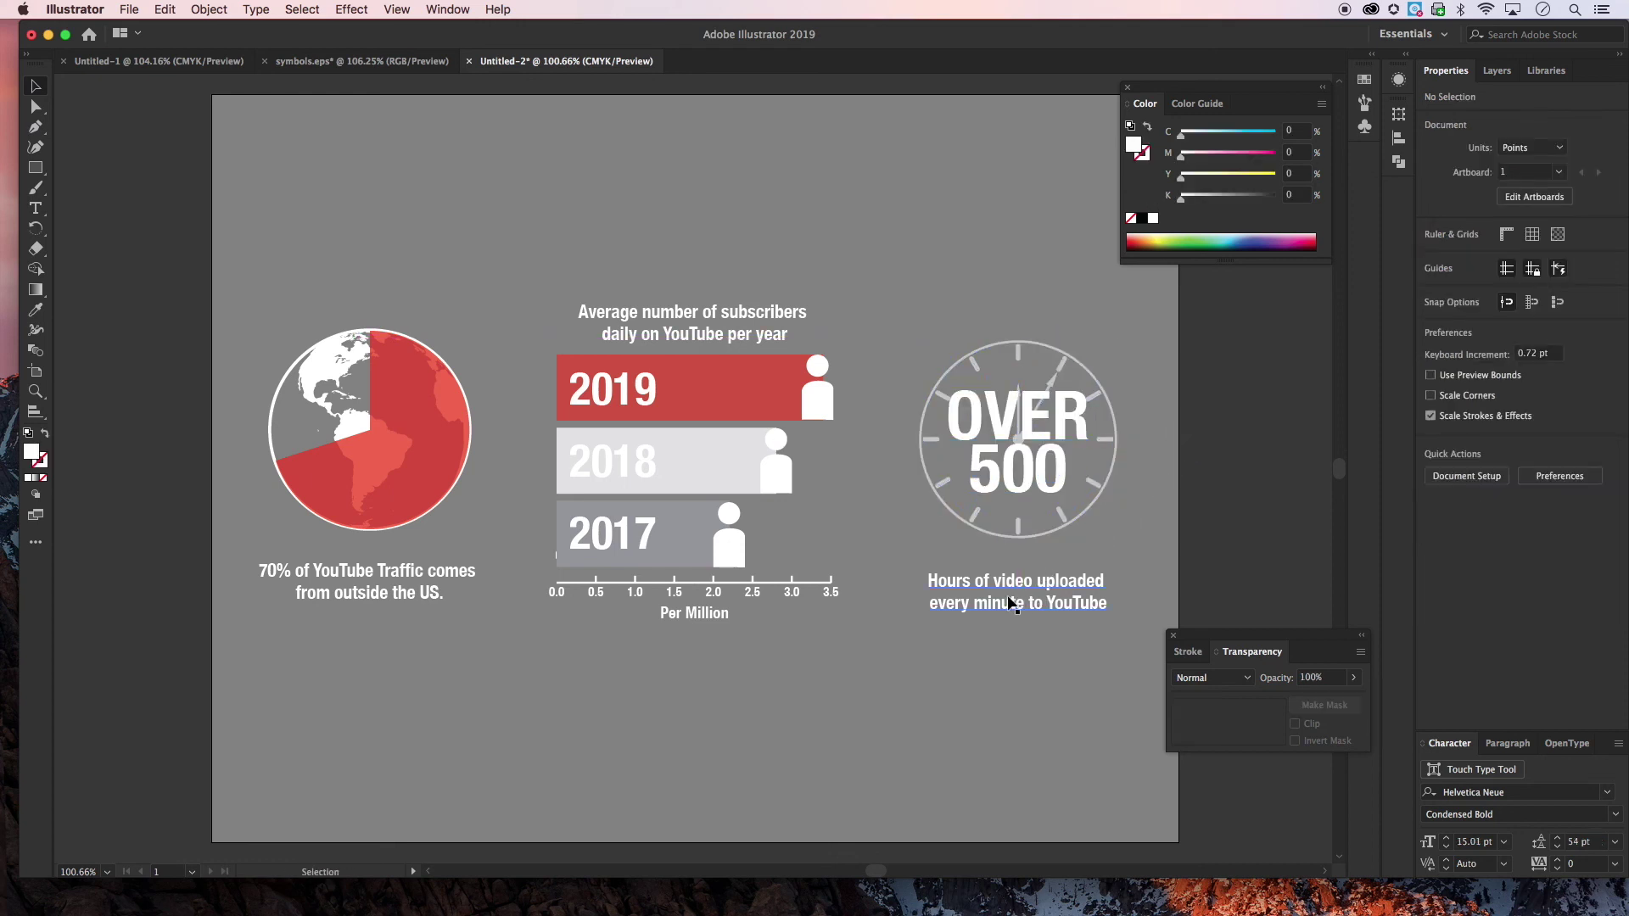
left_click_drag(1010, 591, 1009, 578)
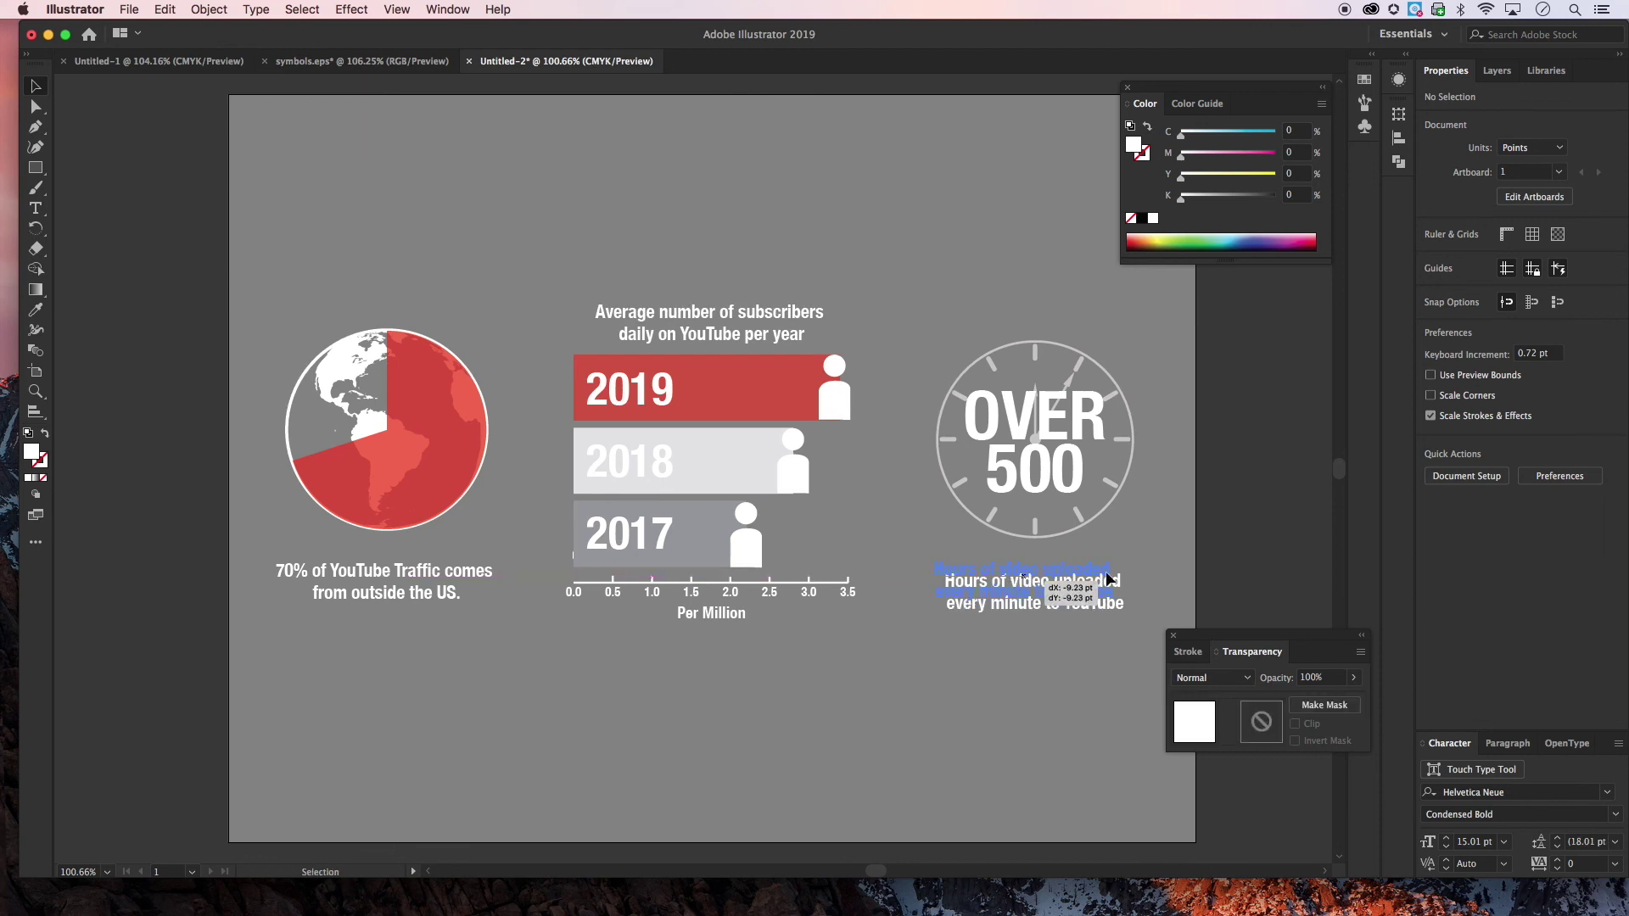
key("super+z")
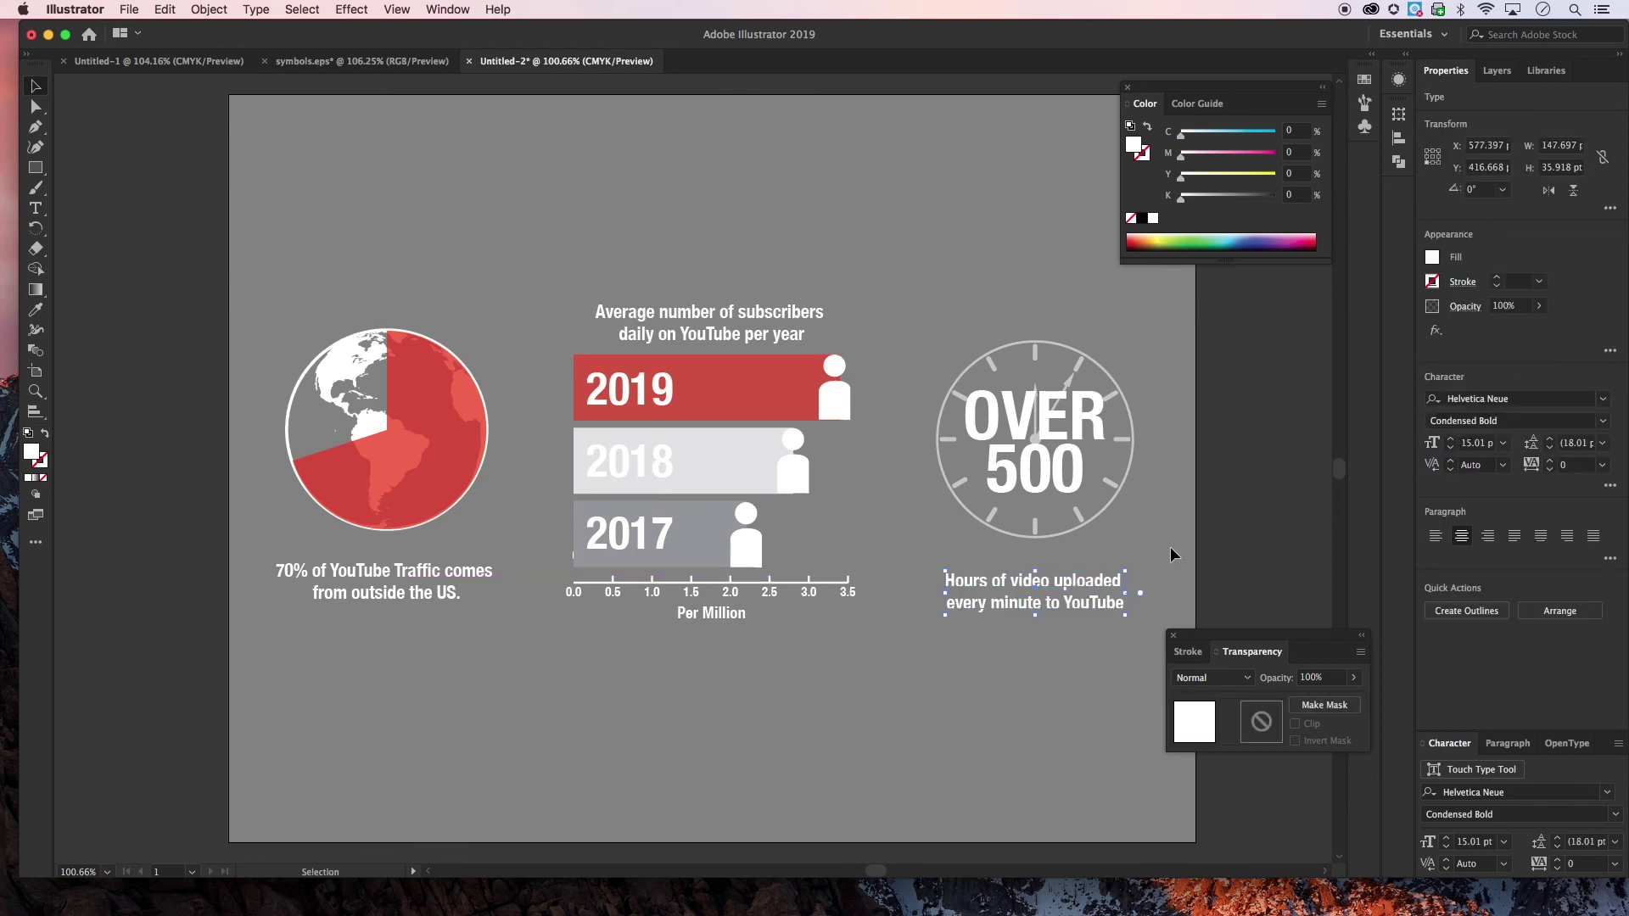
left_click_drag(1065, 582, 1069, 573)
left_click(1220, 553)
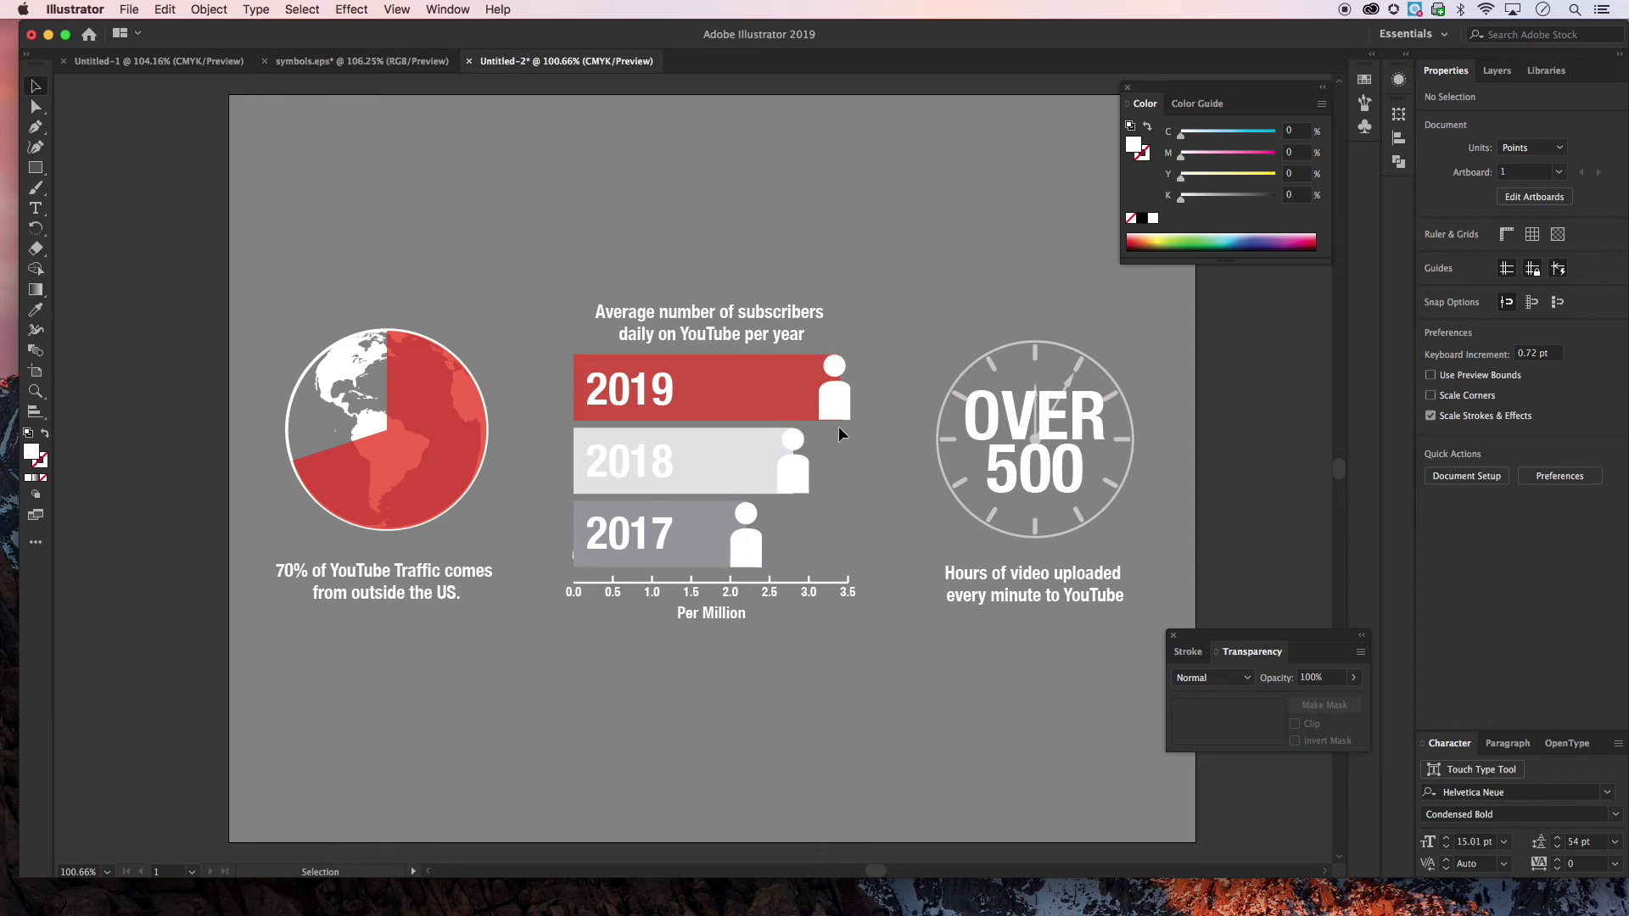
Remove the stray white mark at the lower left corner of the 2017 bar
left_click_drag(890, 403, 871, 410)
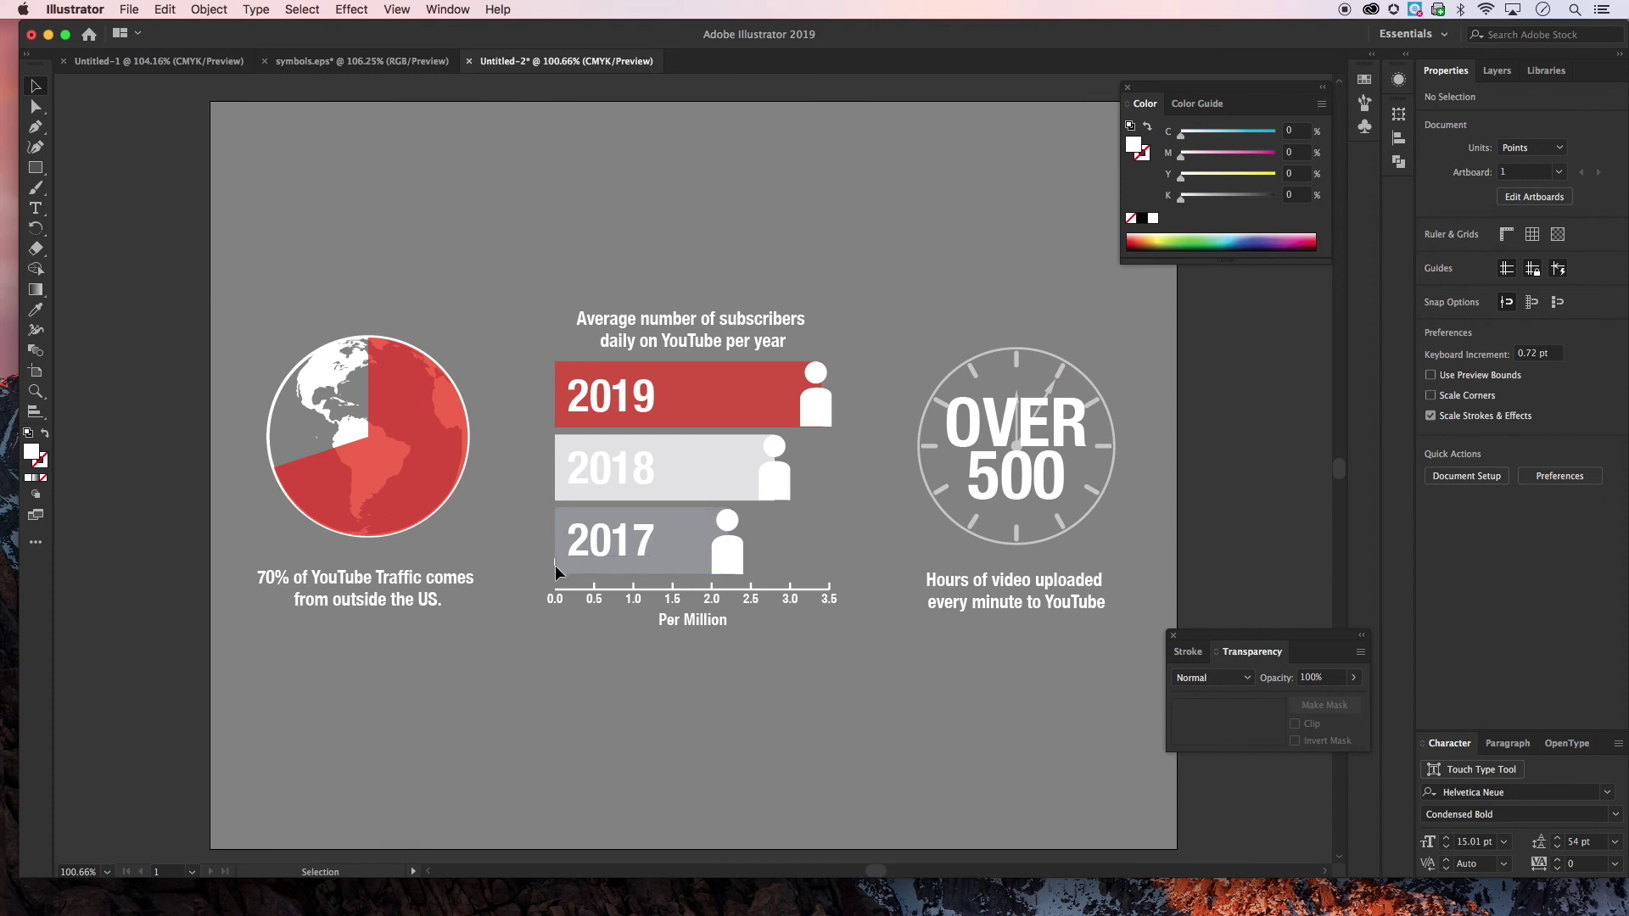
left_click(562, 567)
key("super+shift+a")
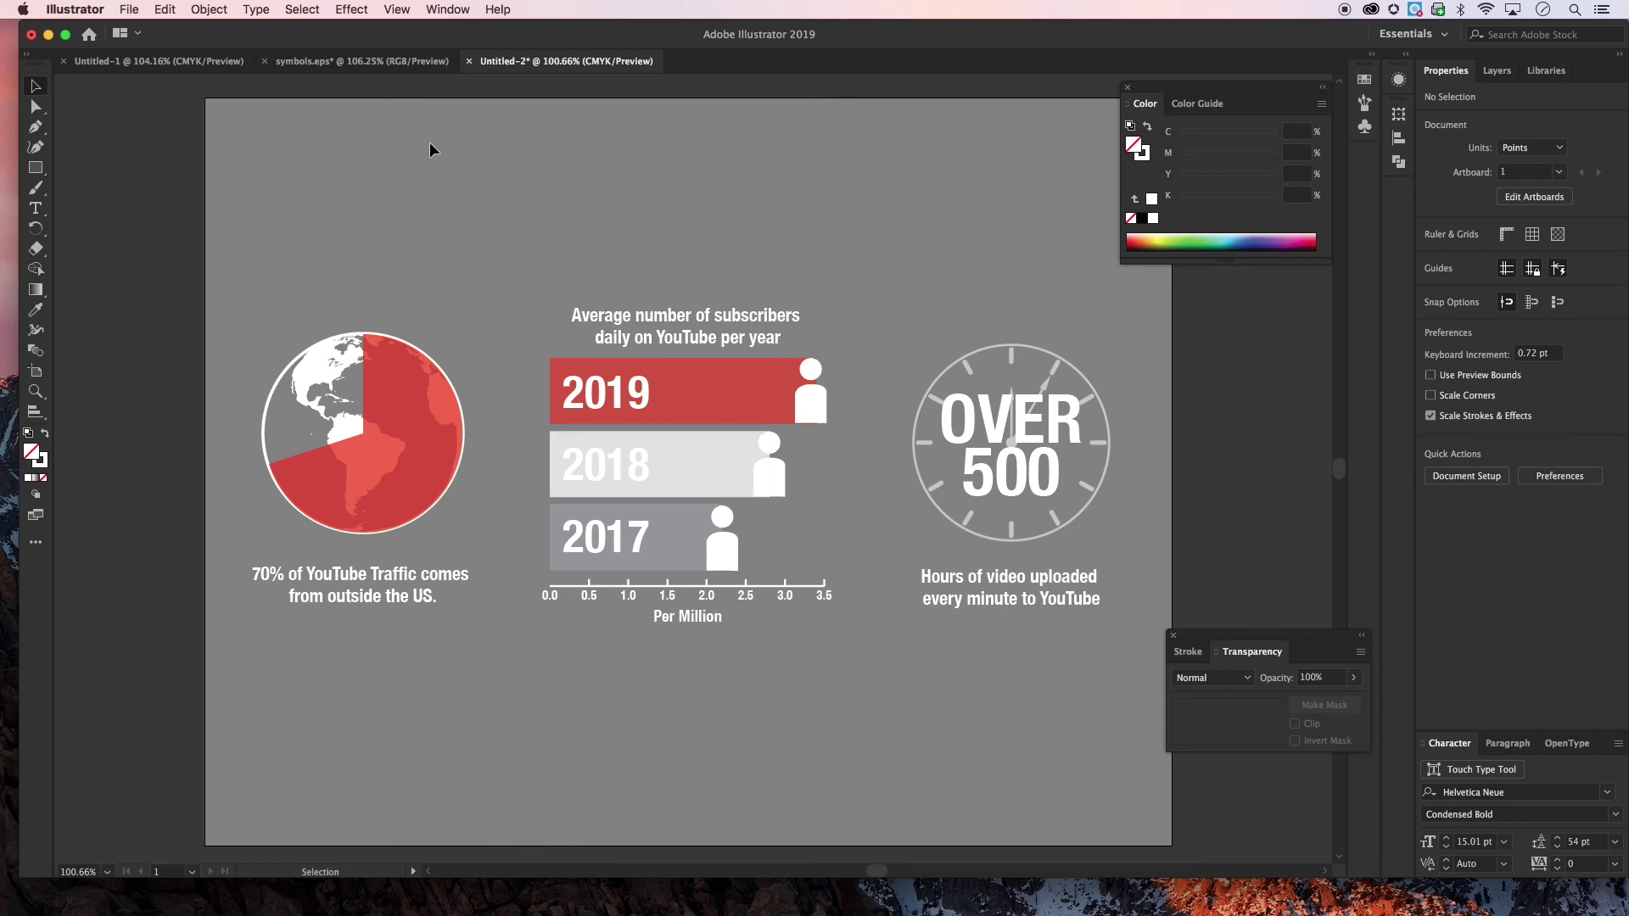
Copy the YouTube logo from symbols.eps and paste it into the infographic
left_click(316, 64)
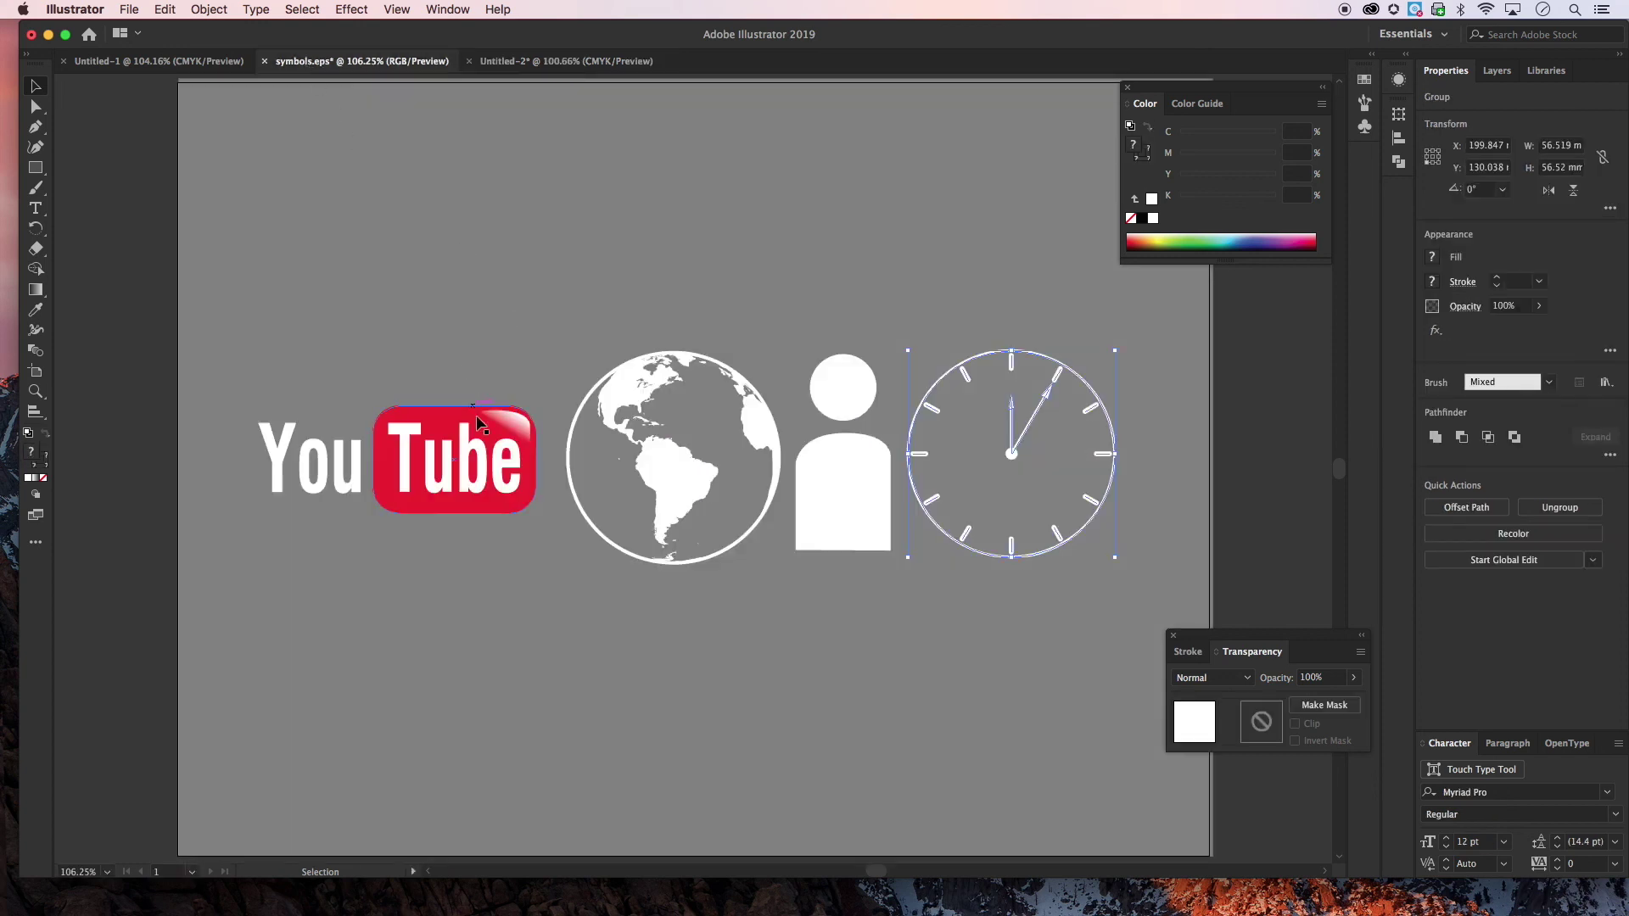
left_click(444, 428)
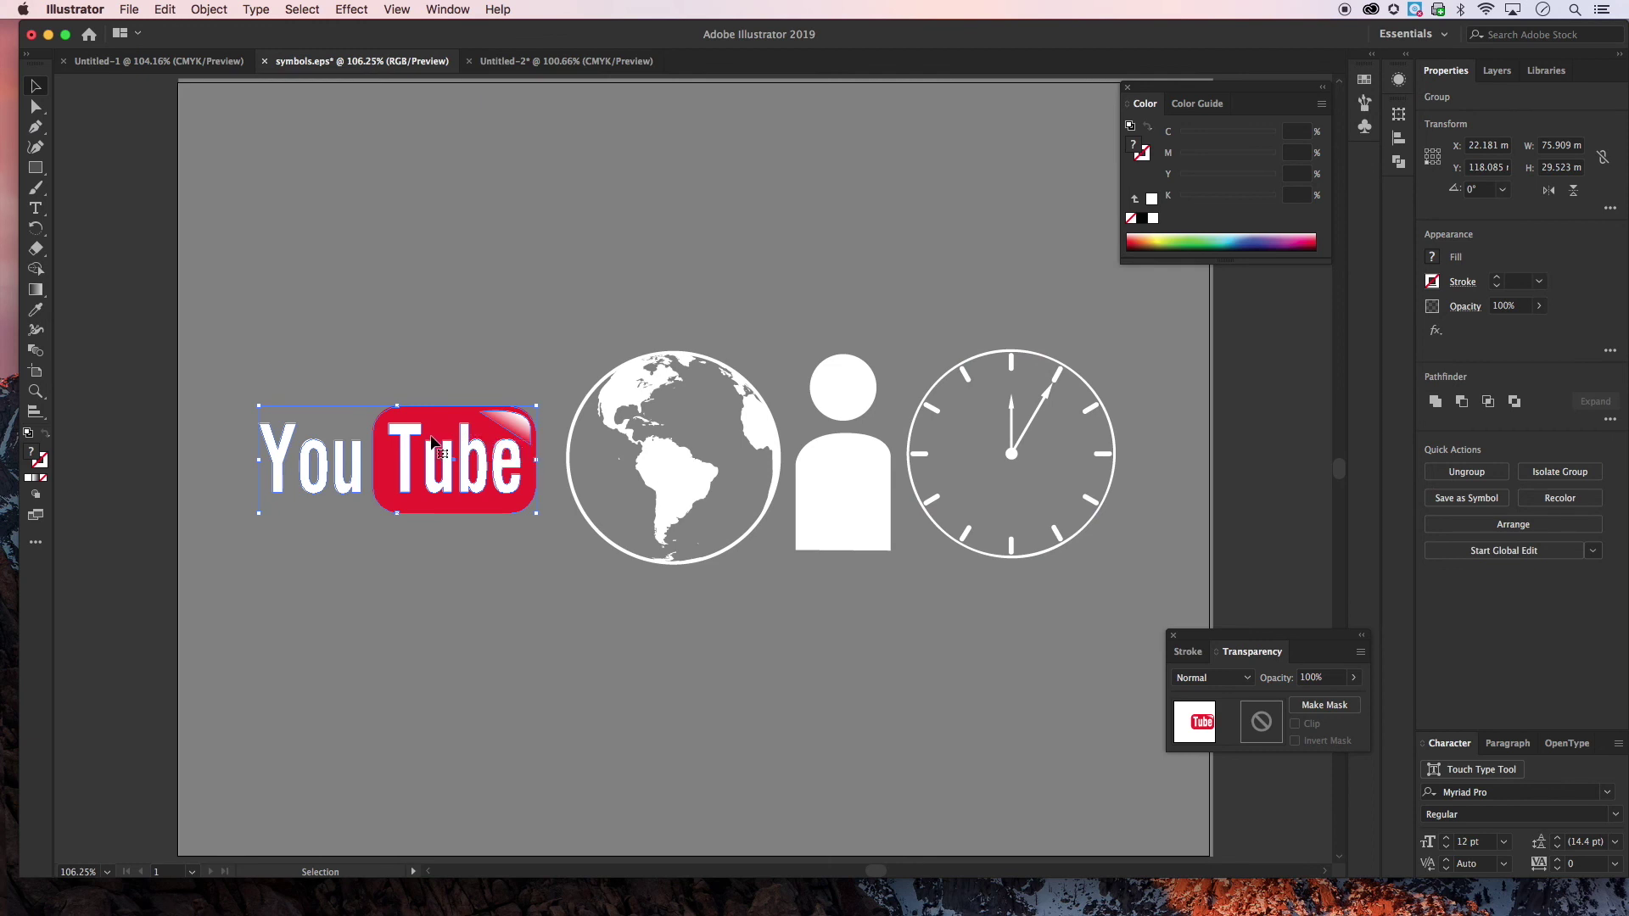
left_click(530, 63)
key("a")
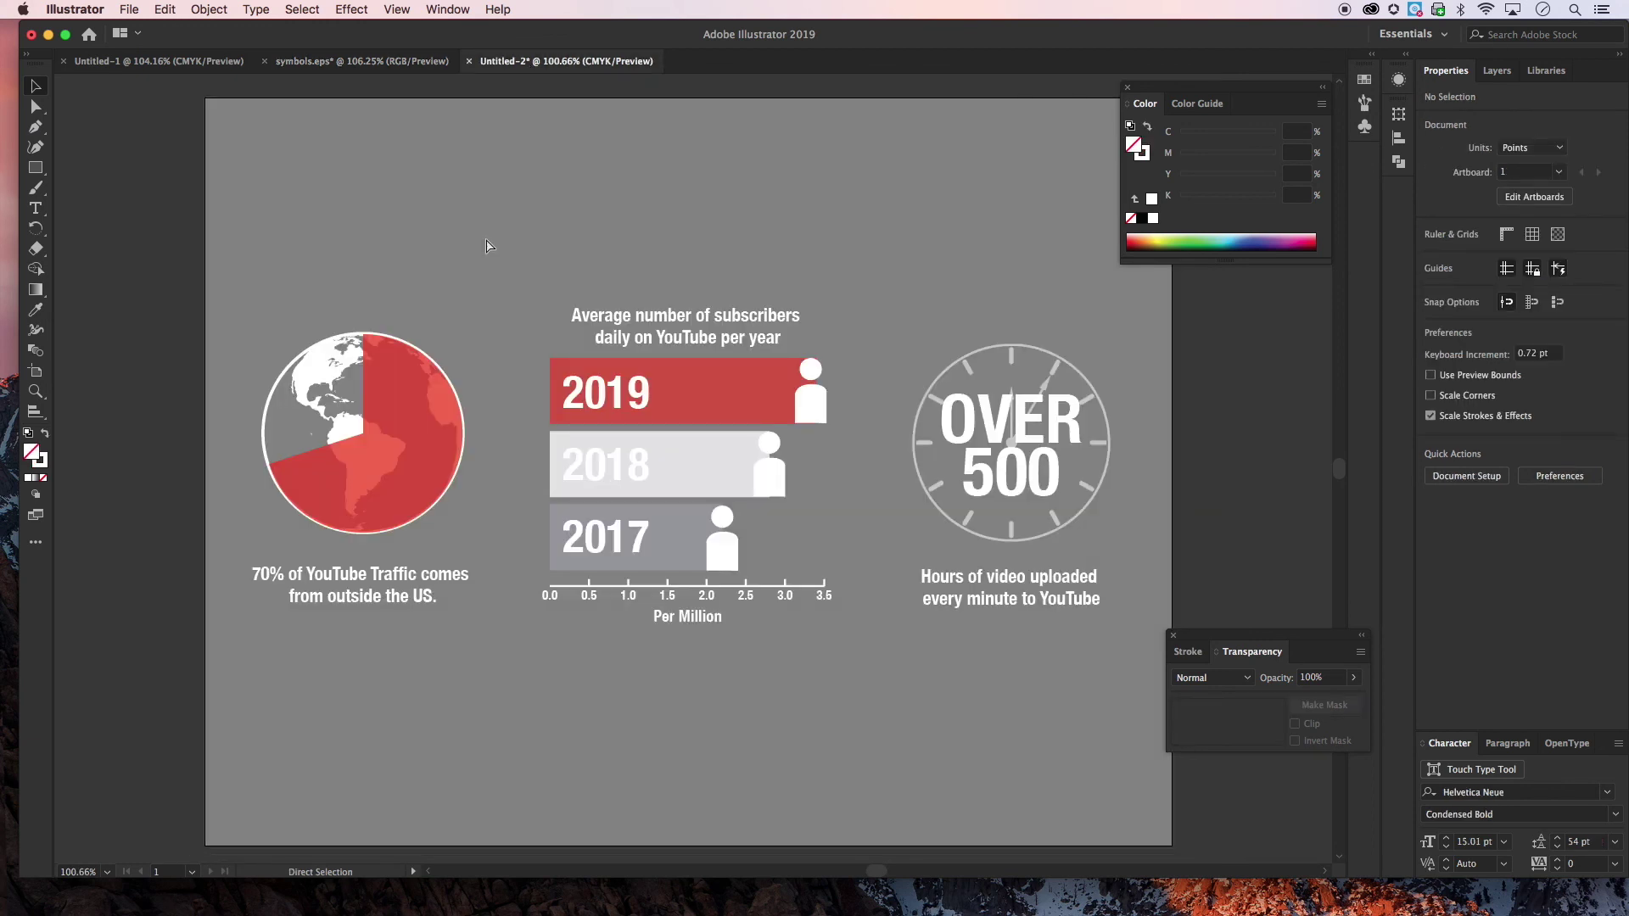
key("super+v")
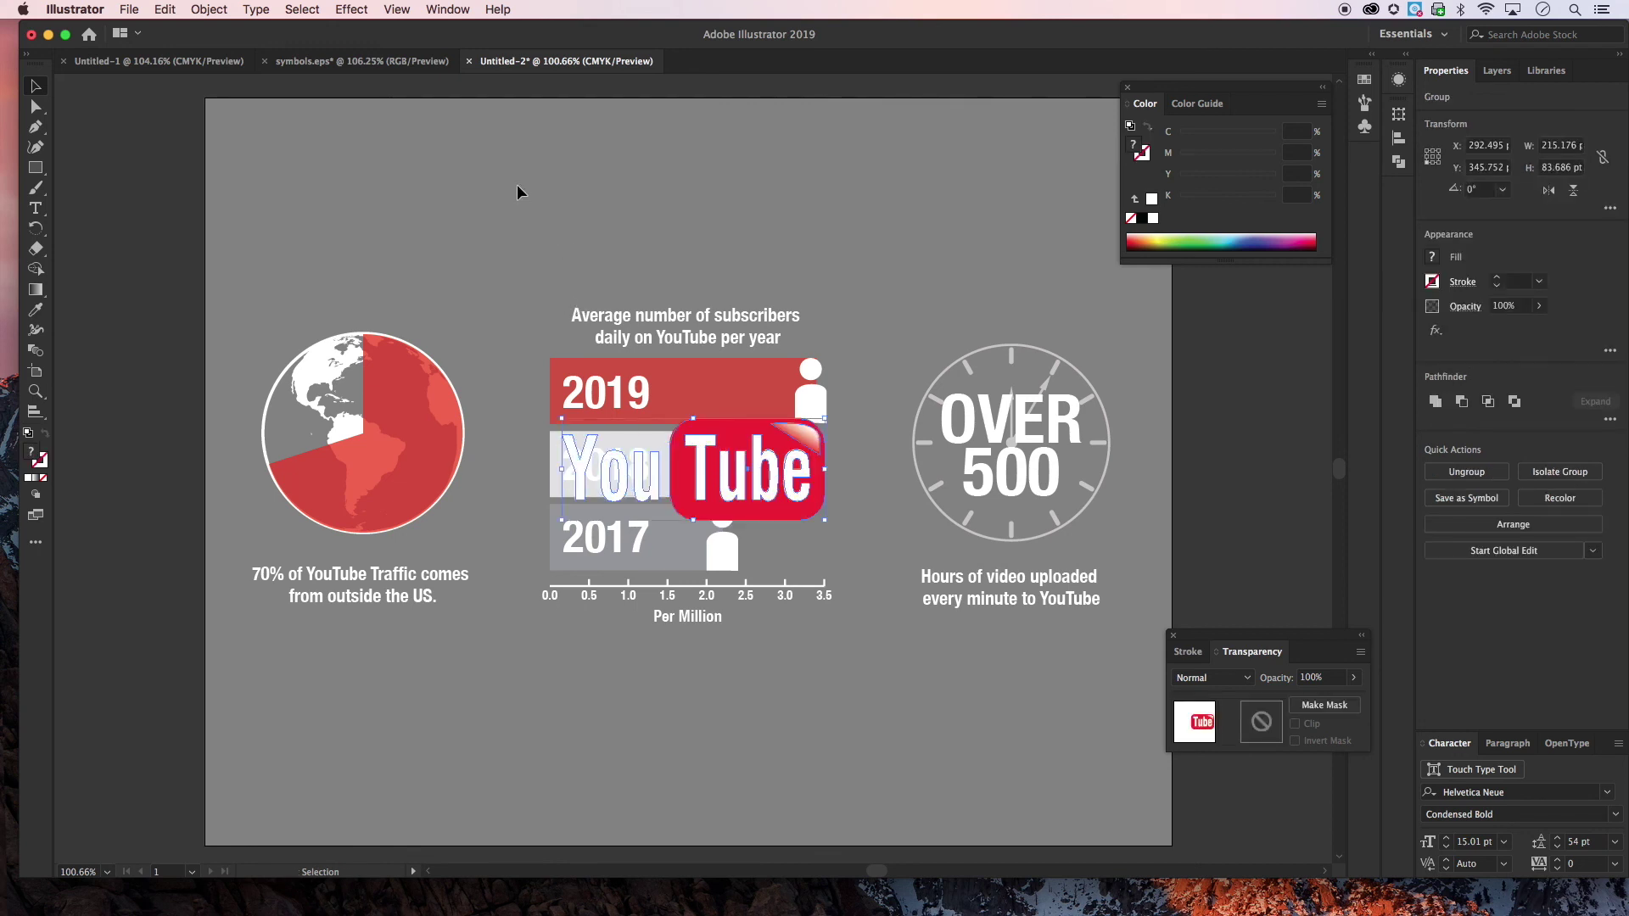
Place the YouTube logo in the artboard's upper left area, above the globe
left_click(518, 185)
key("v")
left_click_drag(802, 487, 492, 190)
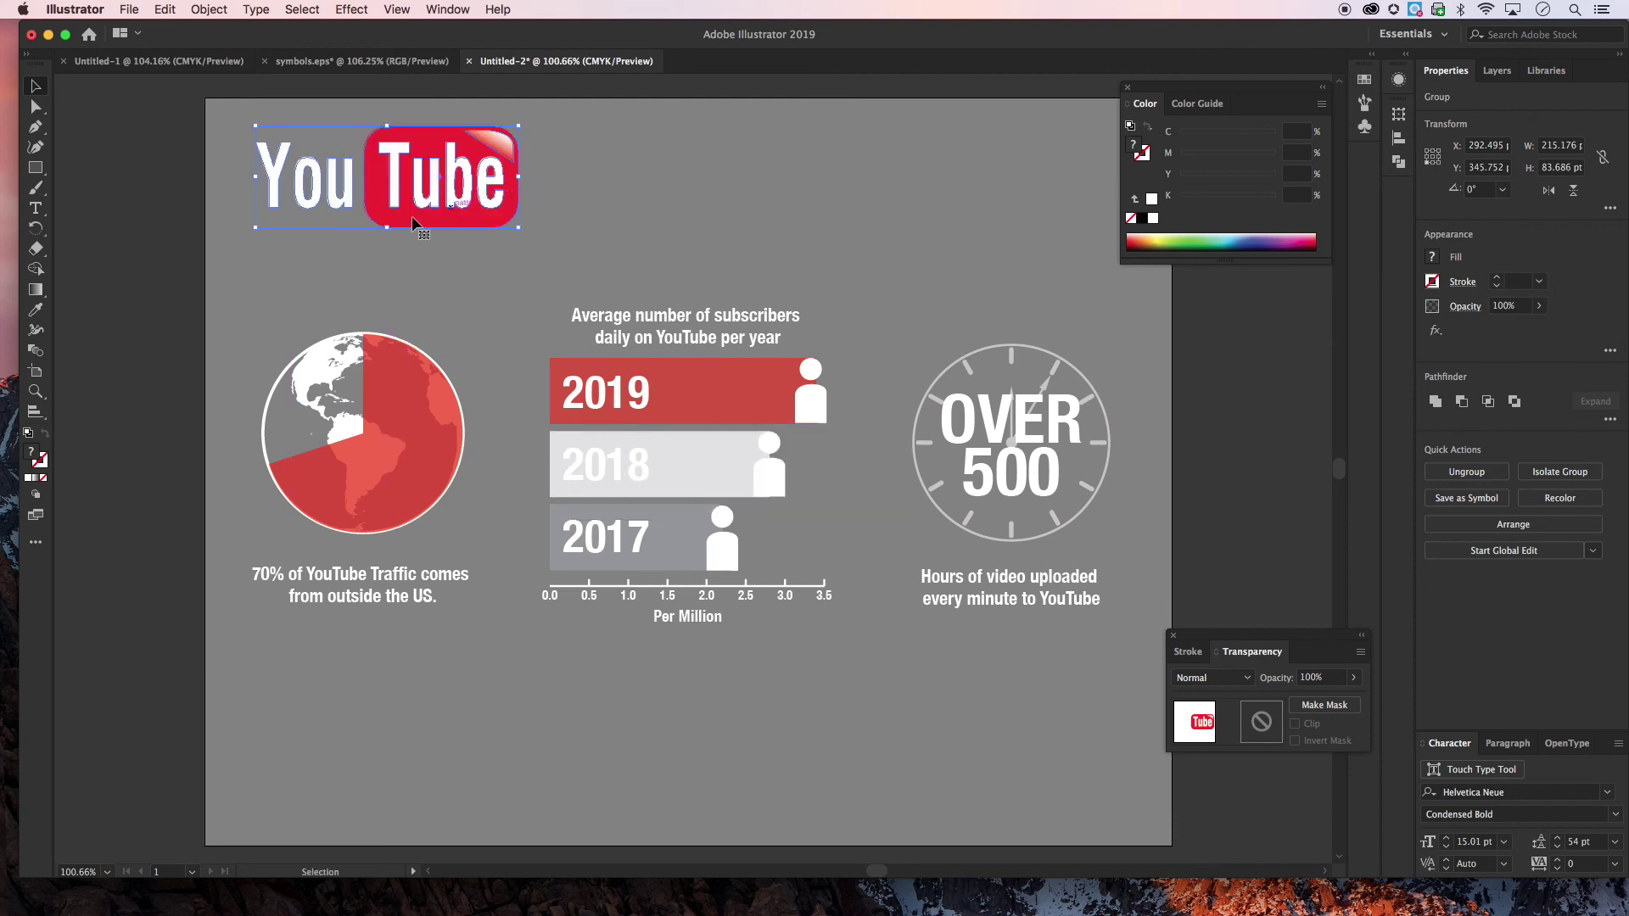
left_click(80, 178)
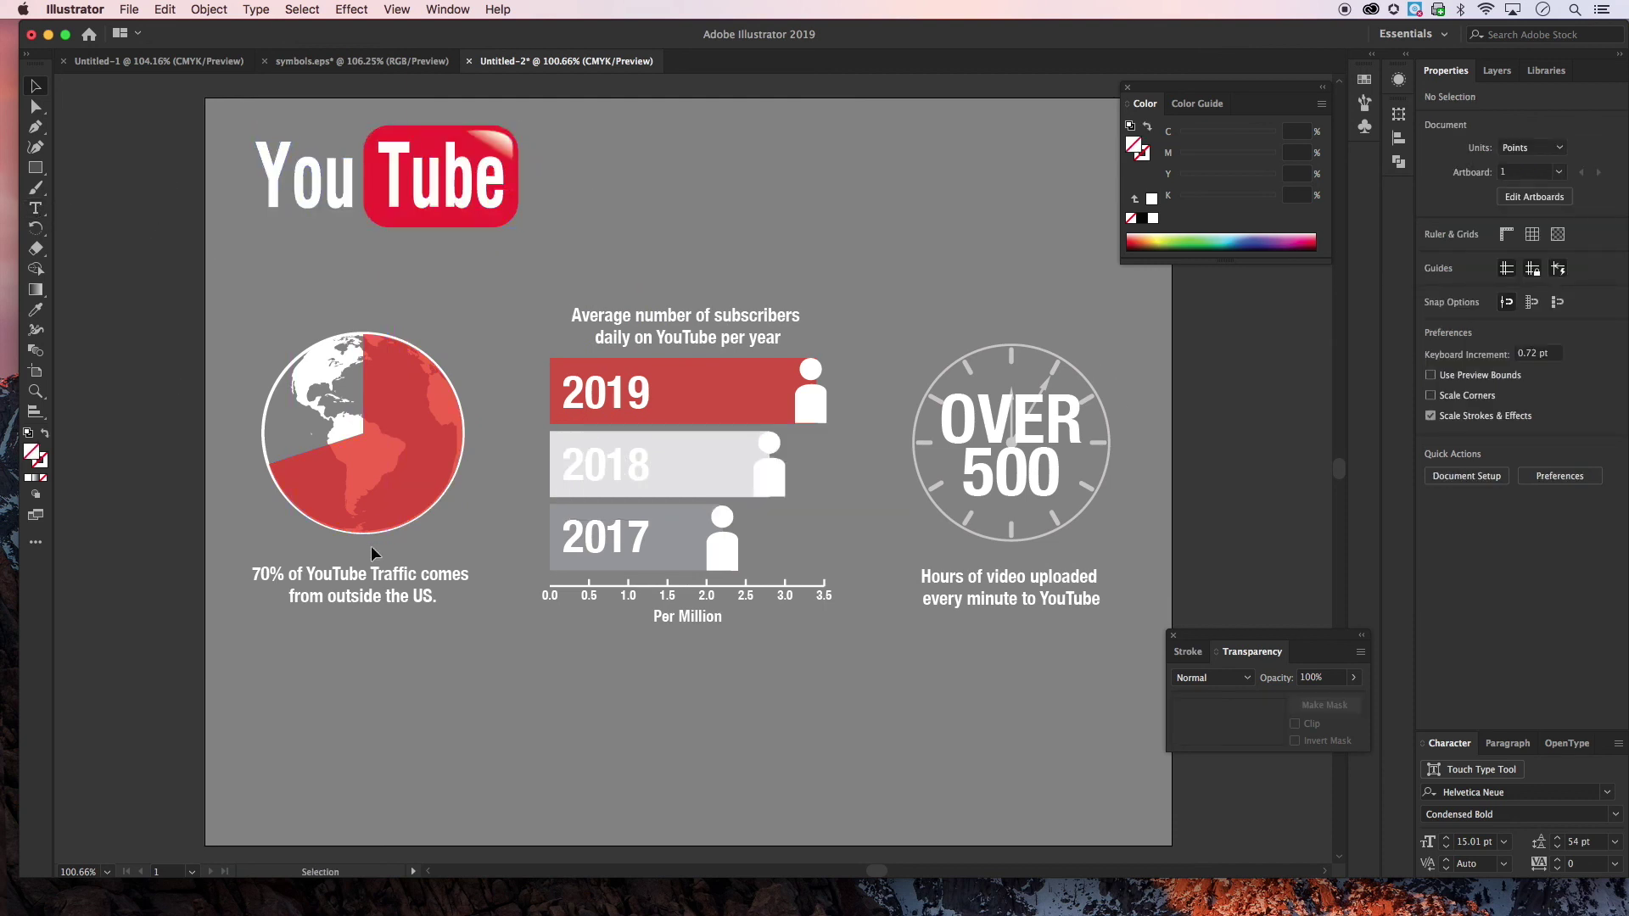
Duplicate the globe's caption directly beneath the YouTube logo and replace the copy's text with "DID YOU KNOW 2019?"
left_click_drag(360, 580, 361, 248)
double_click(412, 258)
key("Escape")
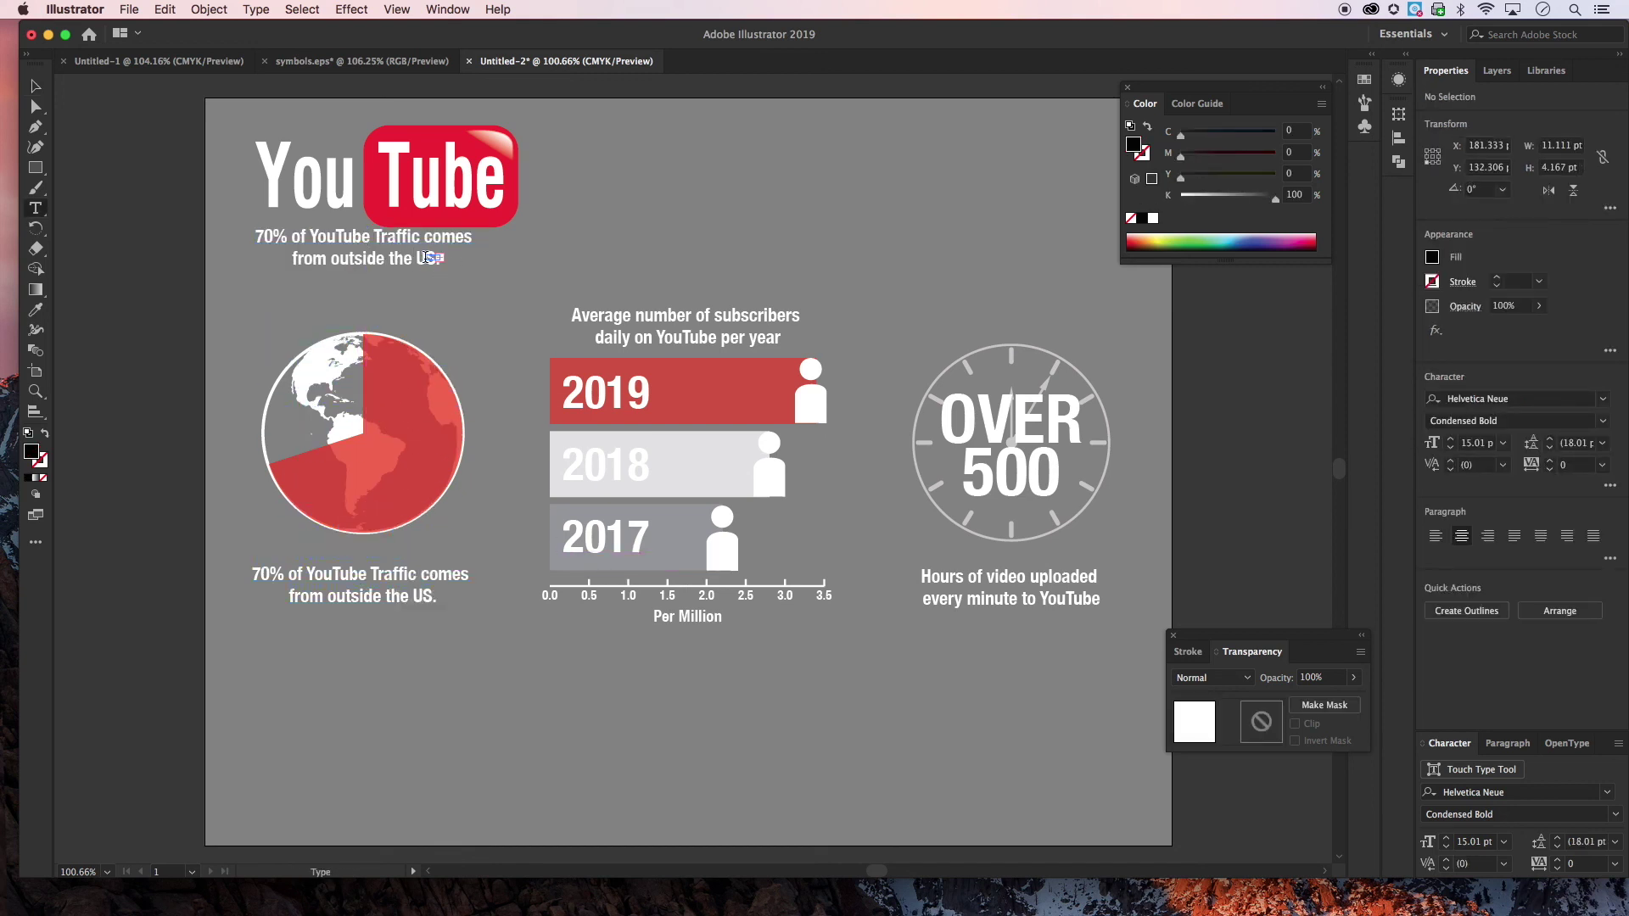
left_click_drag(440, 260, 184, 203)
type("D")
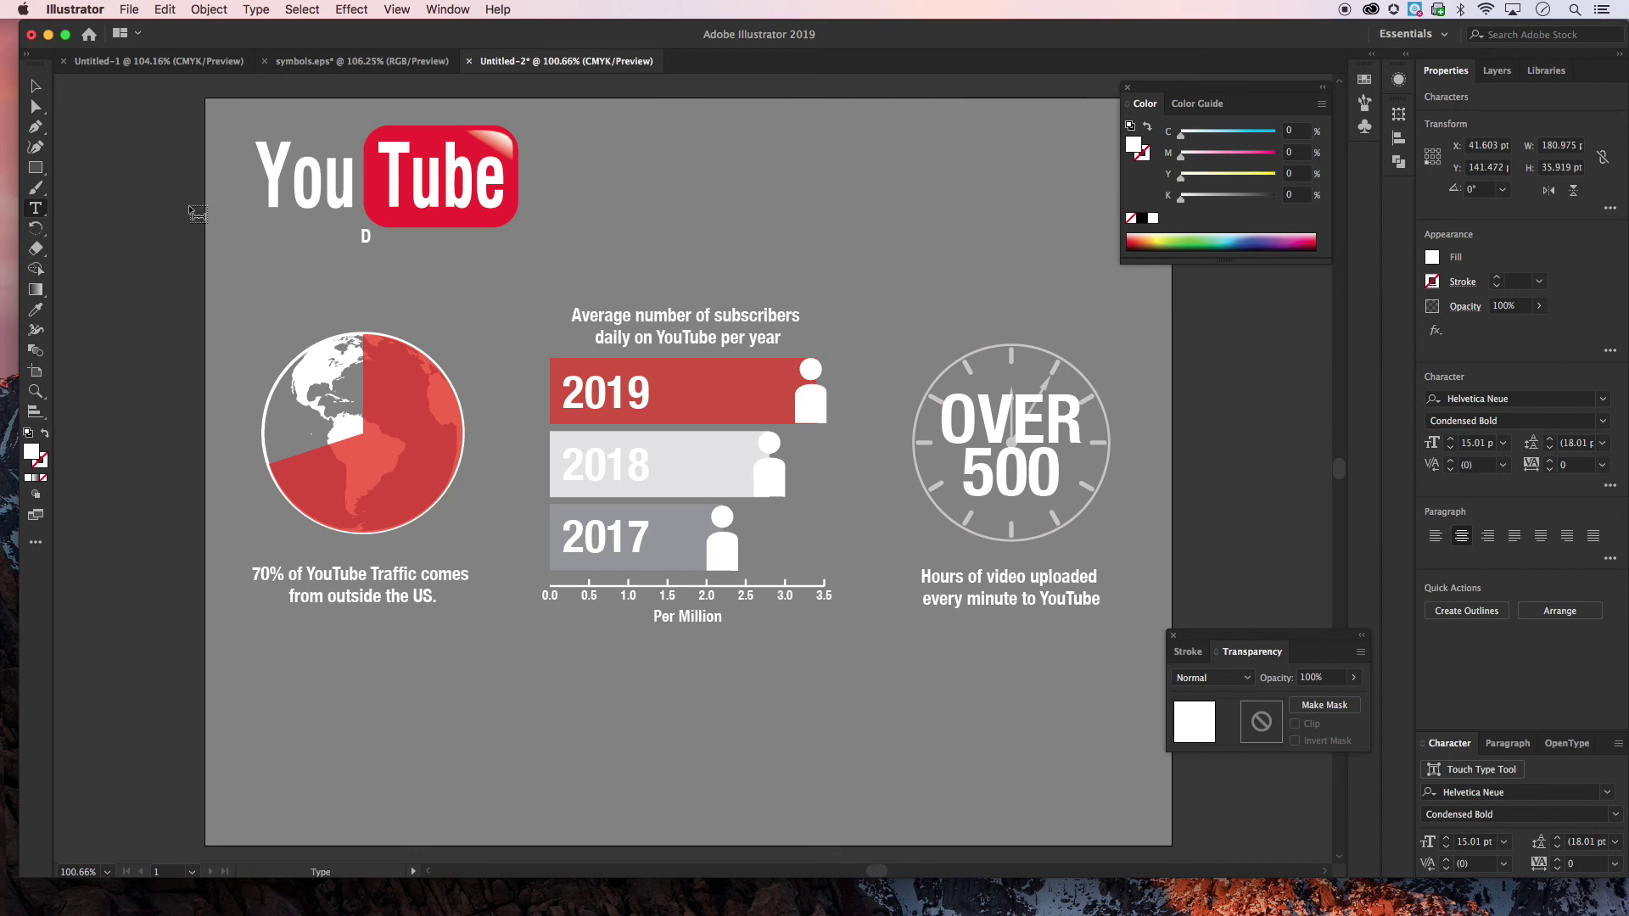
type("ID YOU KNOW")
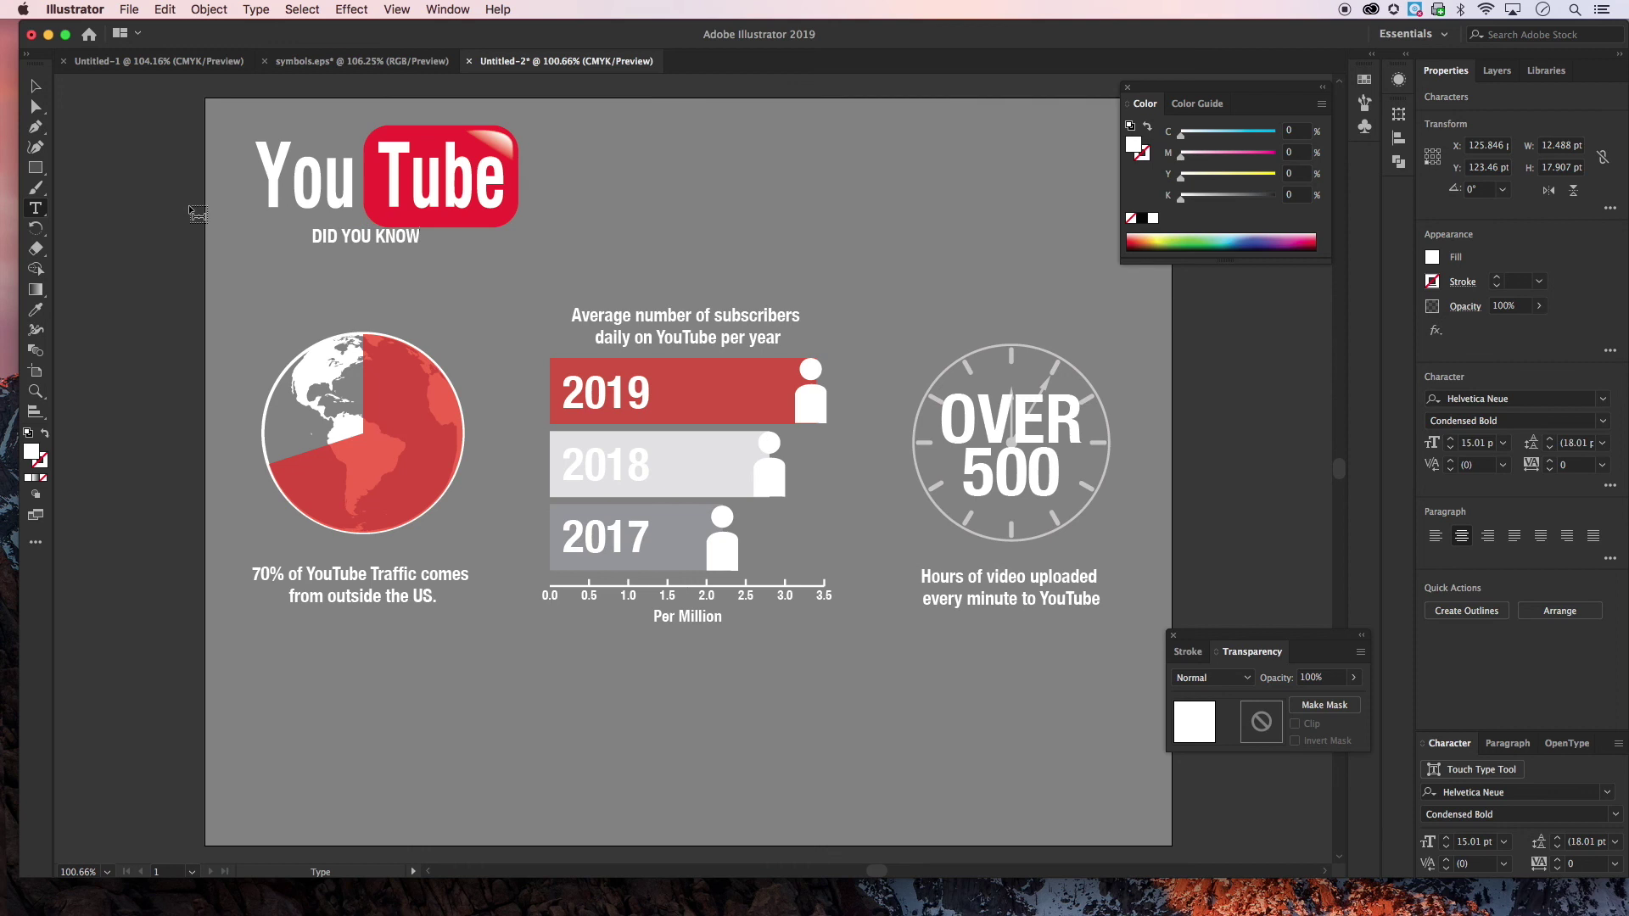
type(" 20")
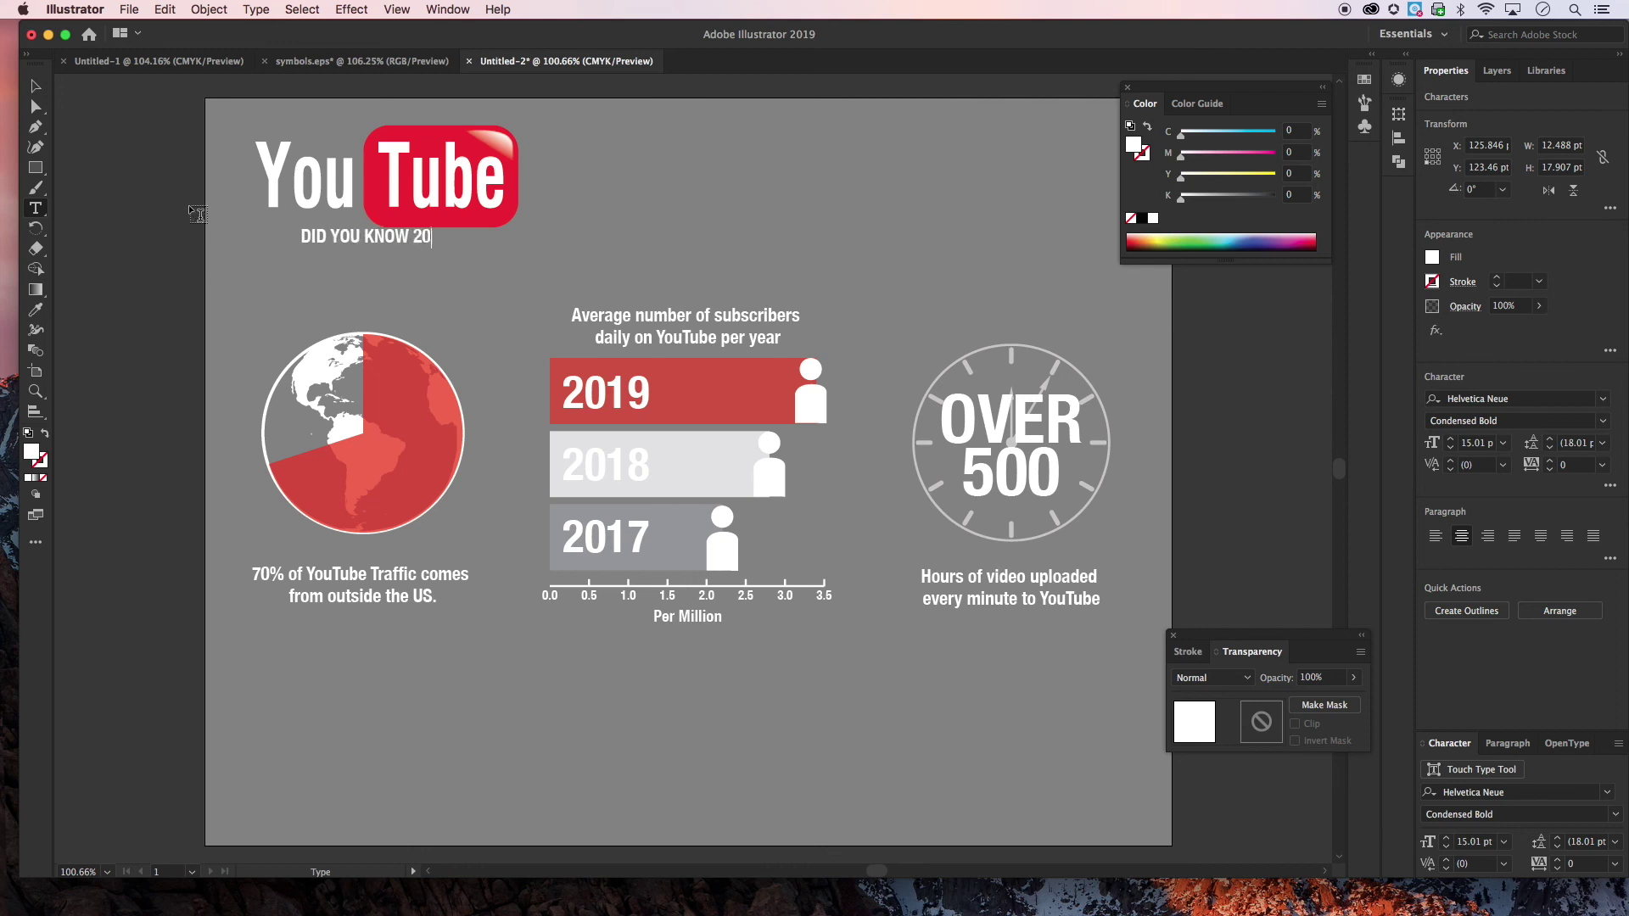
type("19?")
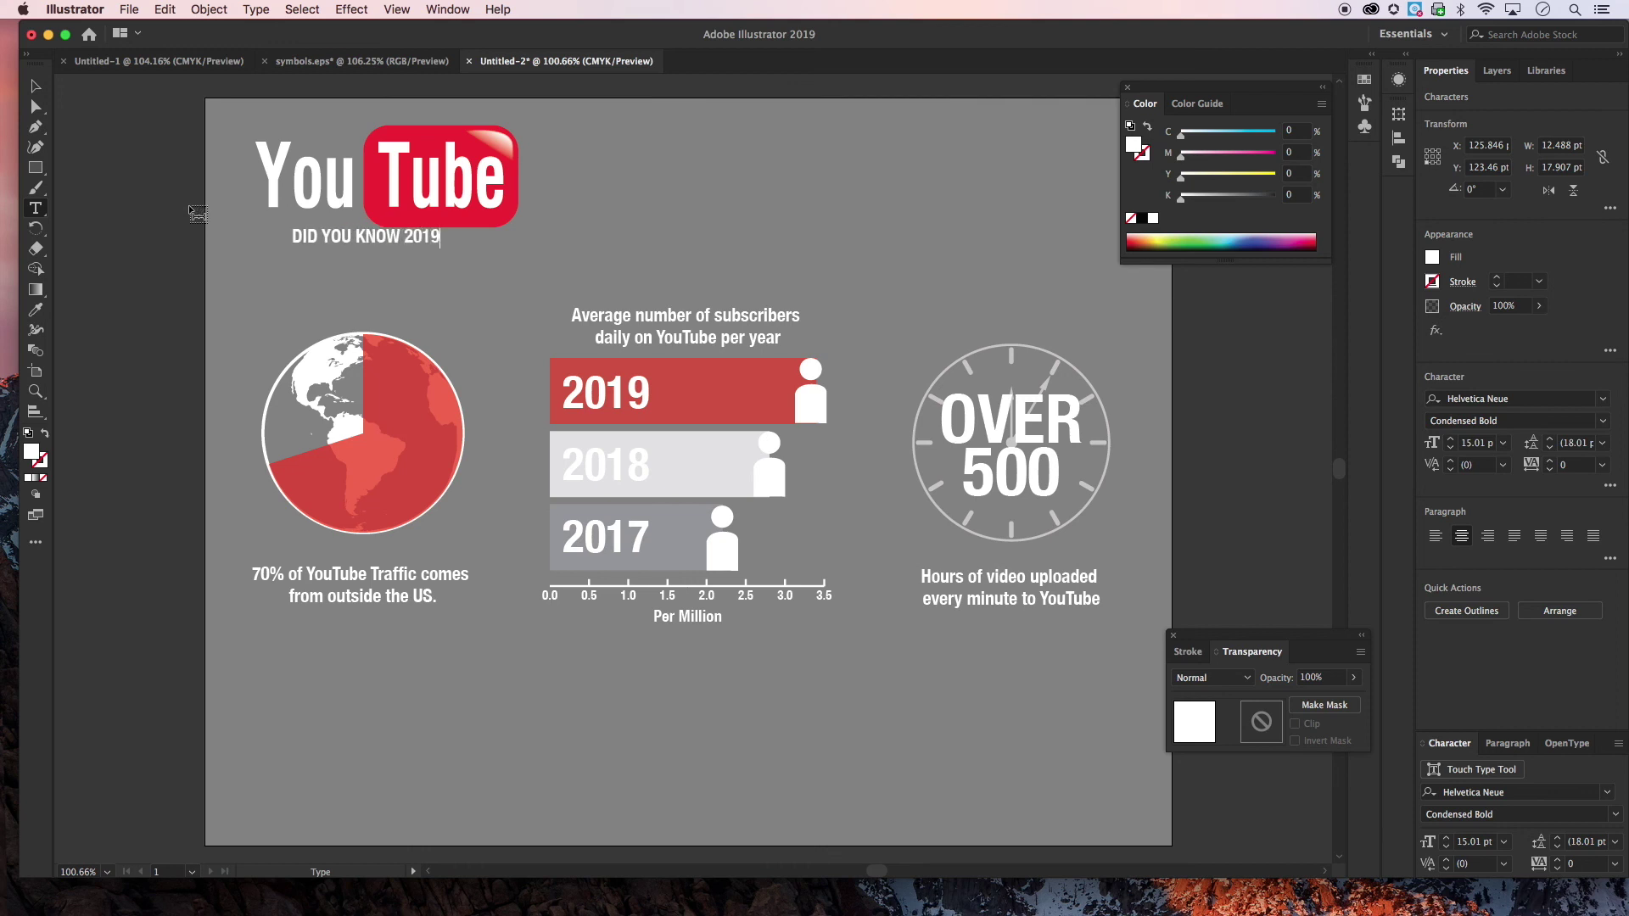
left_click(35, 86)
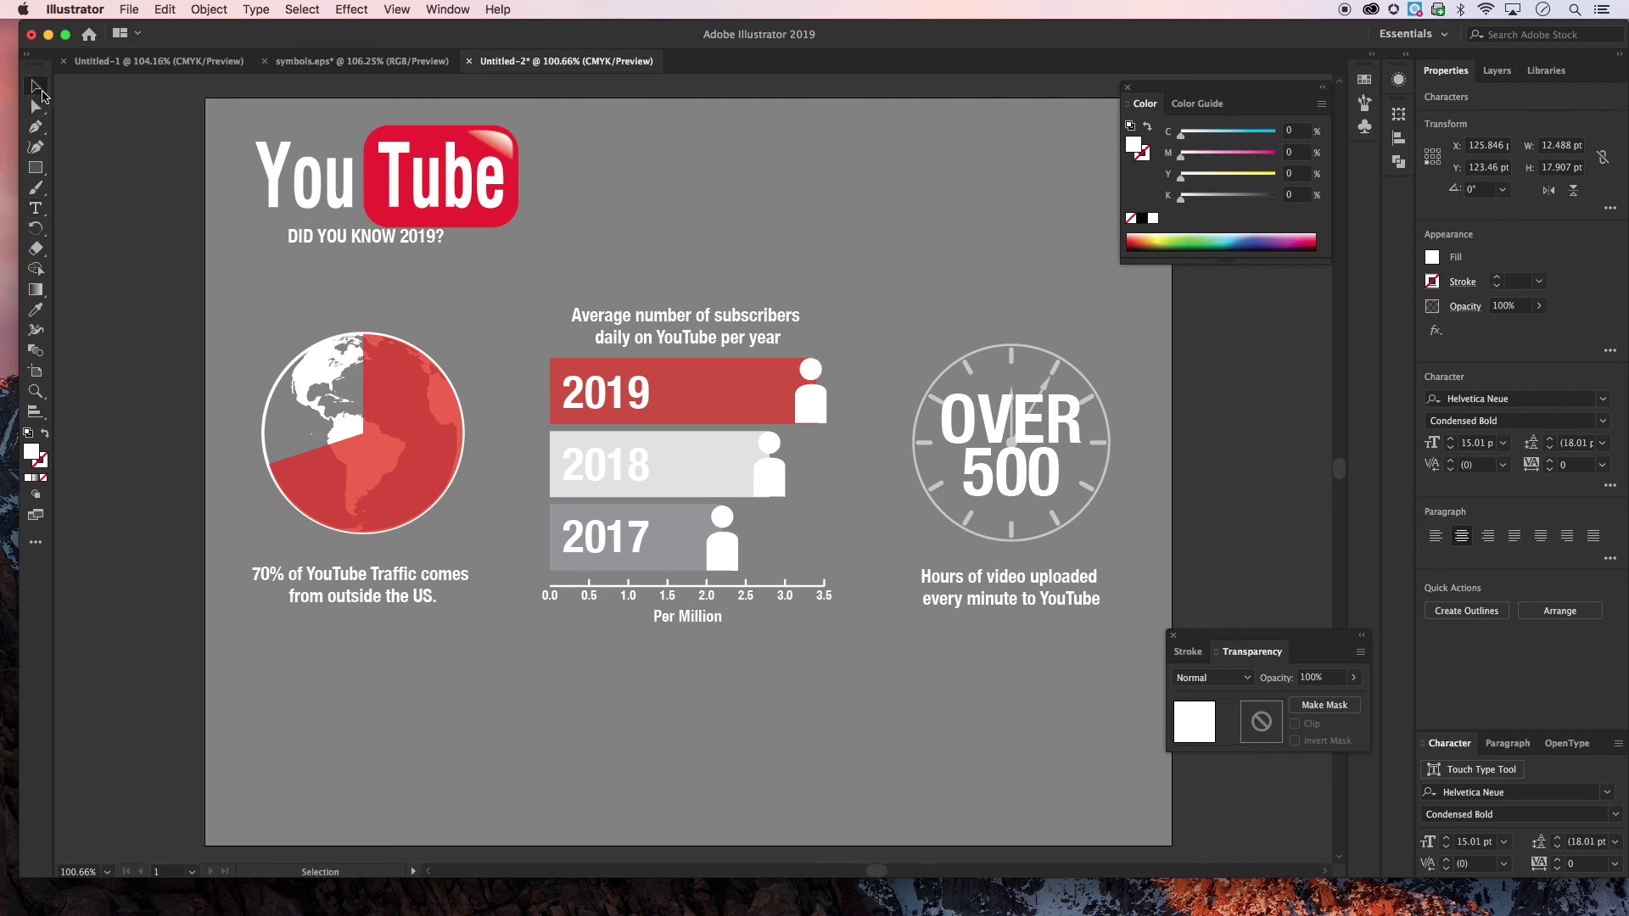